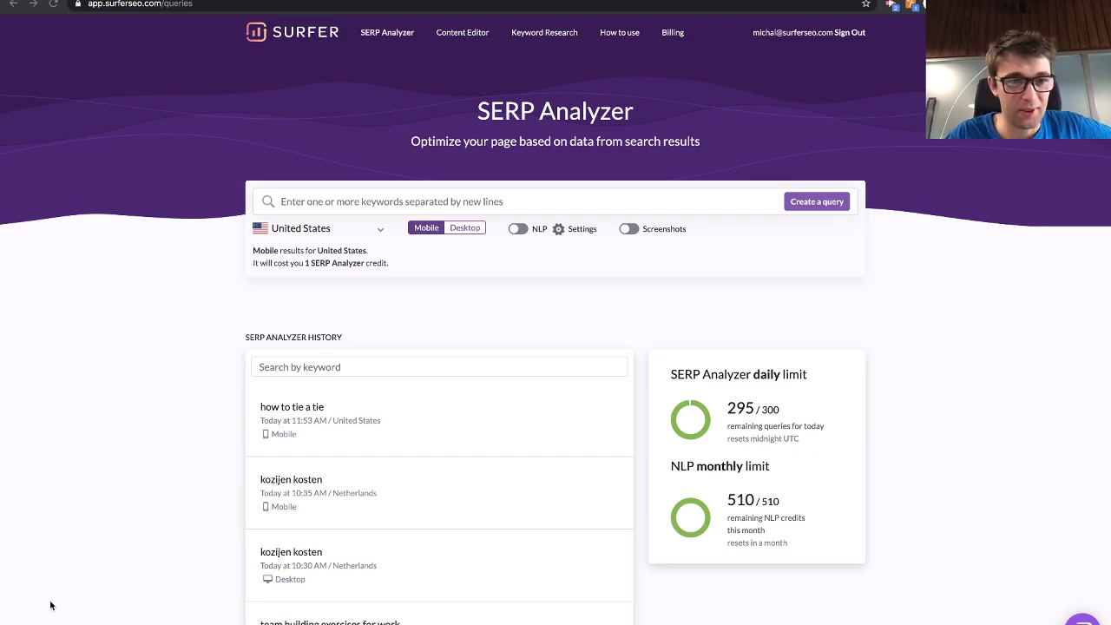
key(ctrl+Left)
key(ctrl+Right)
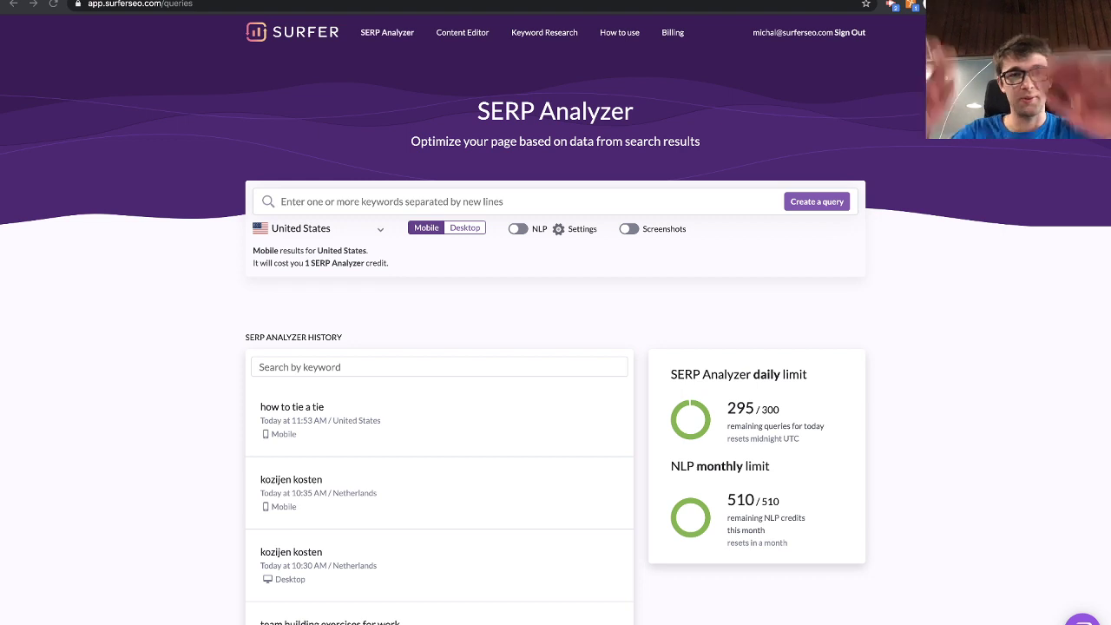
- Copy the keyword "Magician London" from row 1 of the Google Sheets response list into the Surfer SERP Analyzer keyword field
click(244, 2)
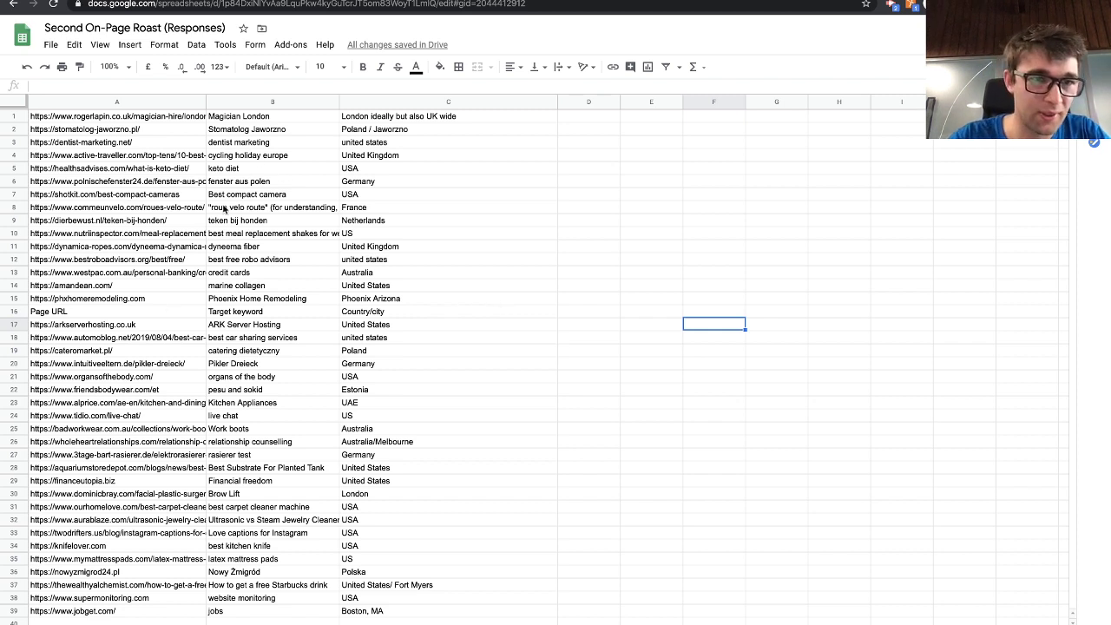
click(255, 120)
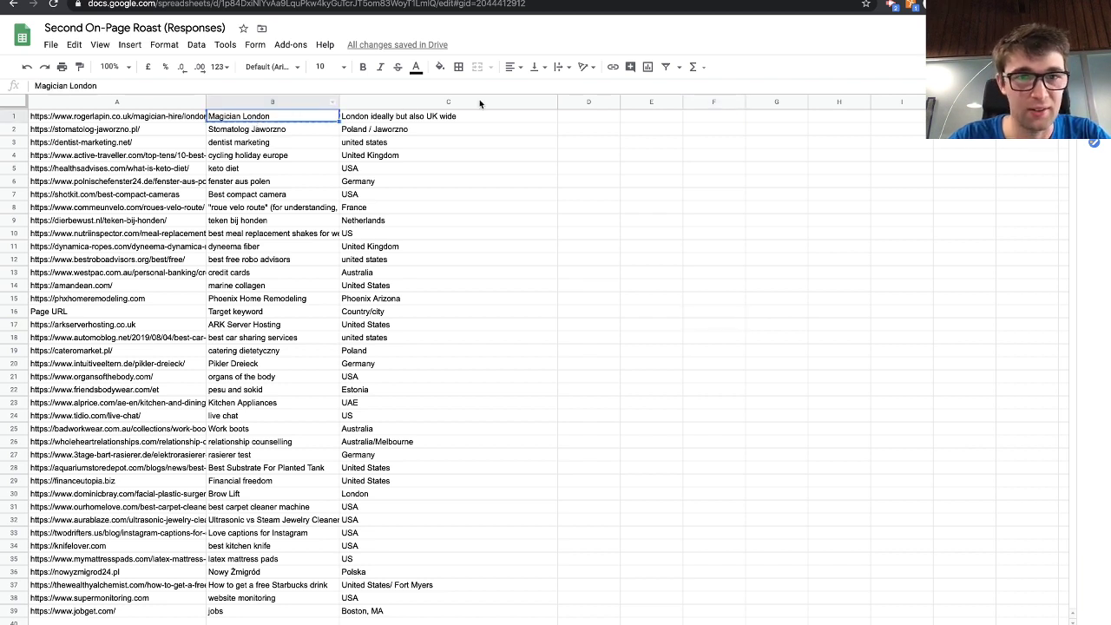
key(ctrl+Tab)
click(321, 201)
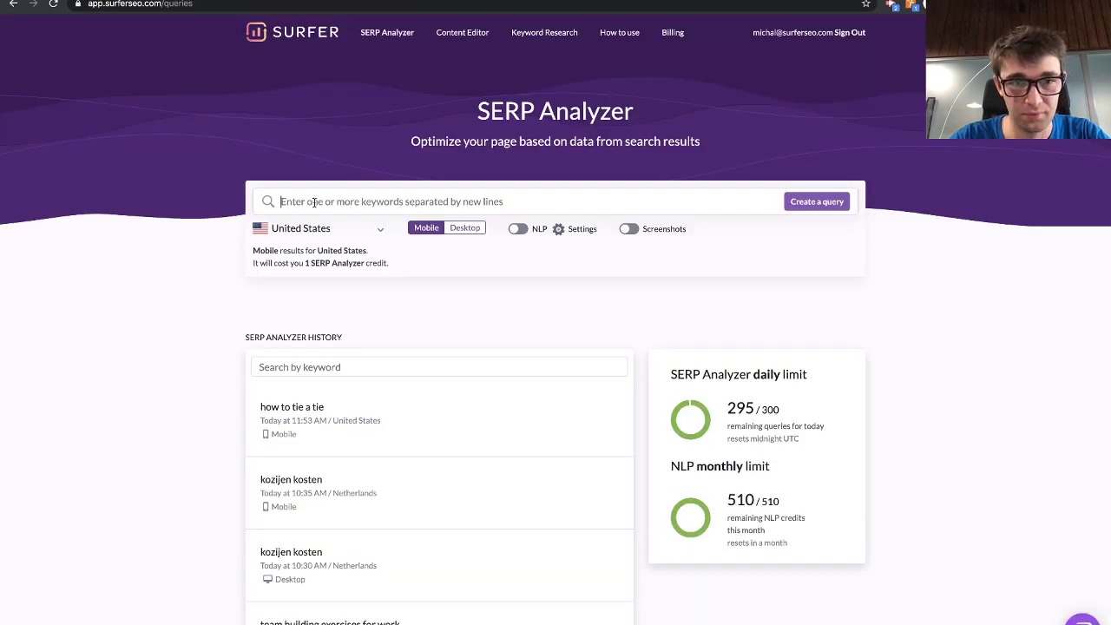
text(Magician London)
- Set the query location to United Kingdom, enable NLP, and create the Magician London query
click(306, 231)
text(unit)
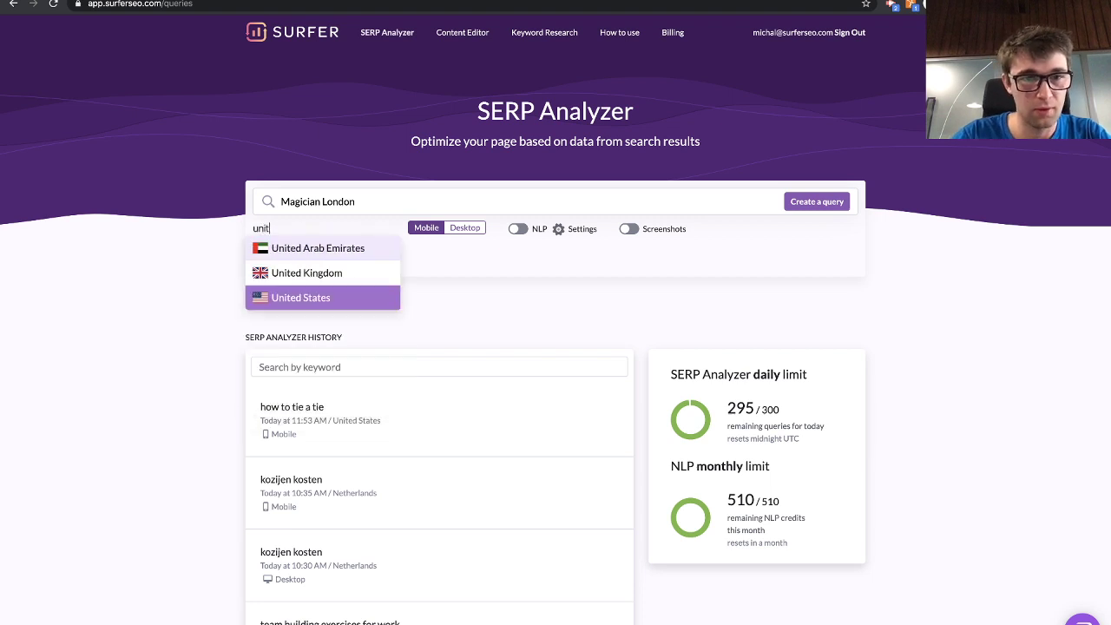
click(352, 276)
click(519, 229)
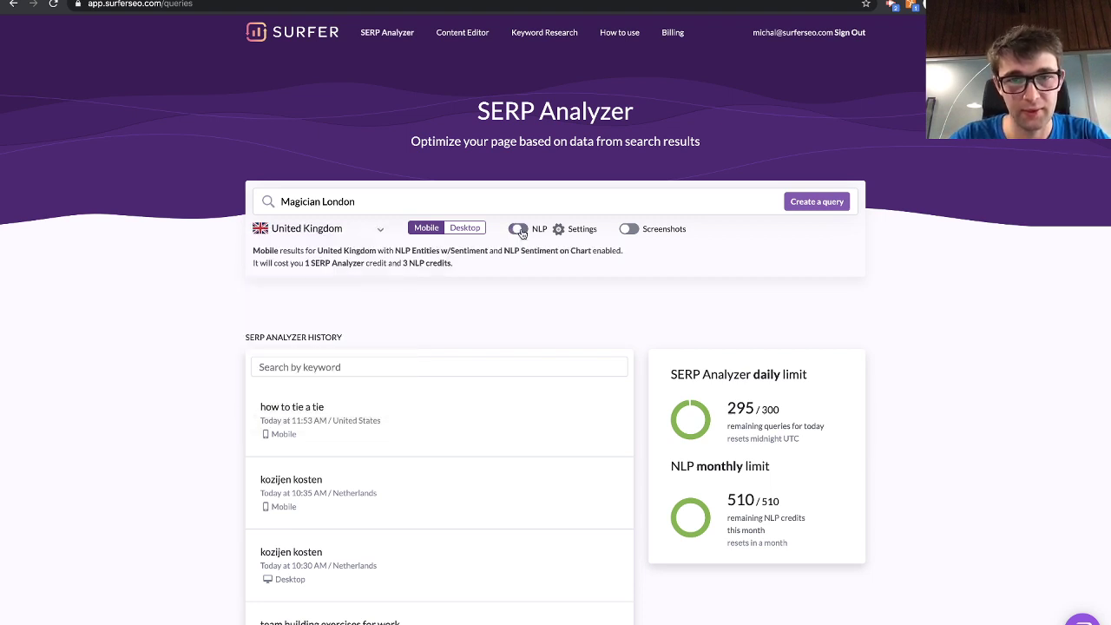
click(665, 231)
click(676, 229)
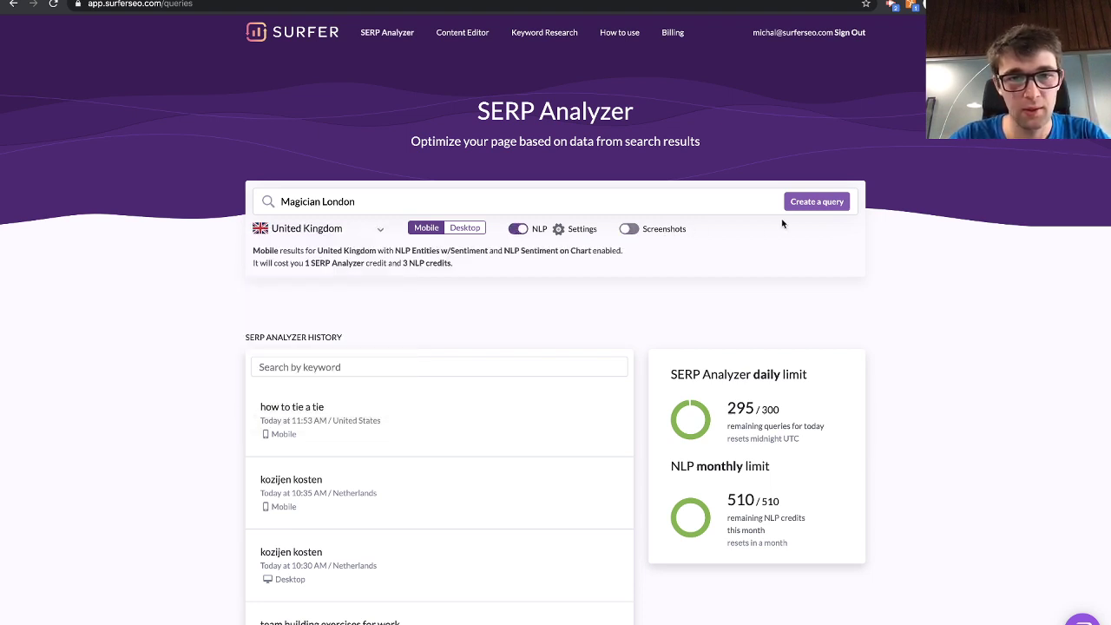
click(814, 203)
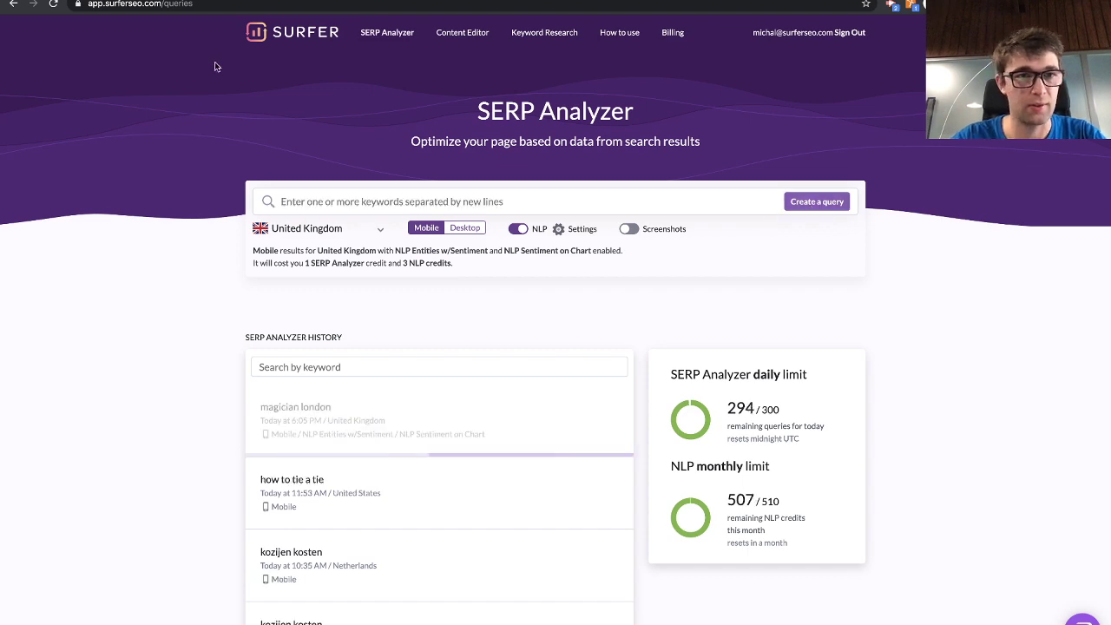
- Copy the keyword "Stomatolog Jaworzno" from row 2 of the Google Sheets list into the Surfer SERP Analyzer keyword field
key(ctrl+Tab)
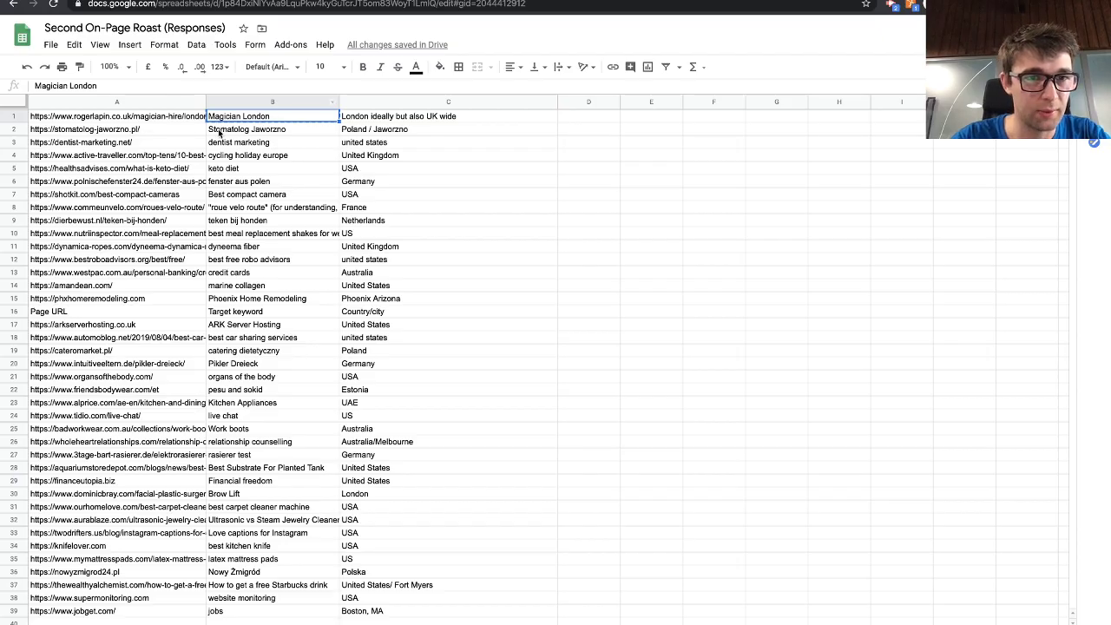
click(222, 133)
key(ctrl+c)
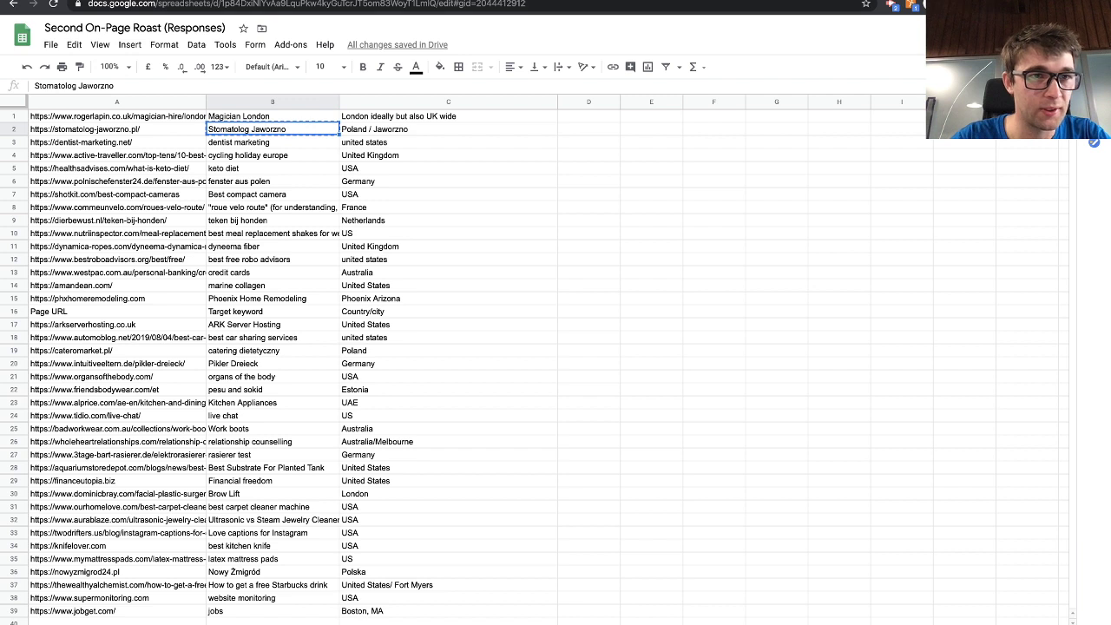
key(ctrl+shift+Tab)
key(ctrl+v)
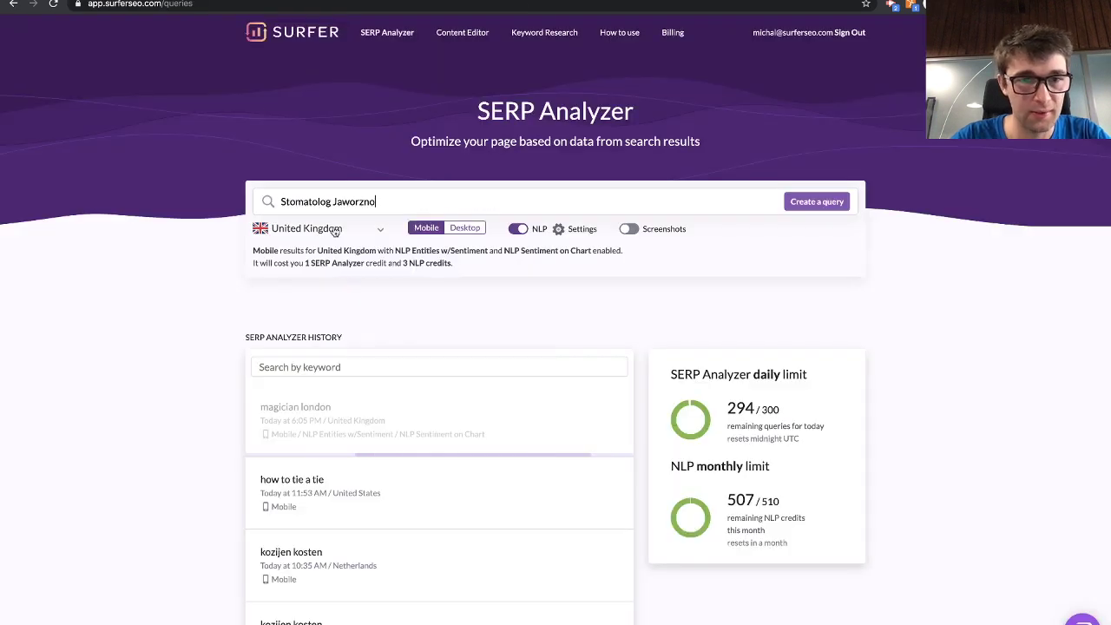
- Set the query location to Poland and create the Stomatolog Jaworzno query
click(308, 228)
text(pol)
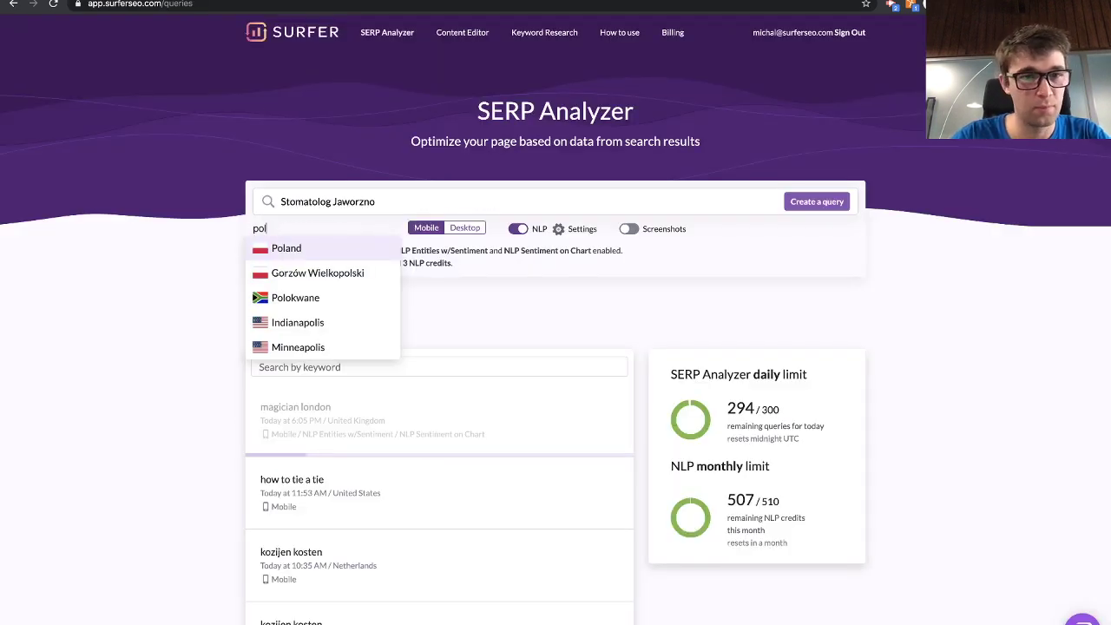
click(347, 250)
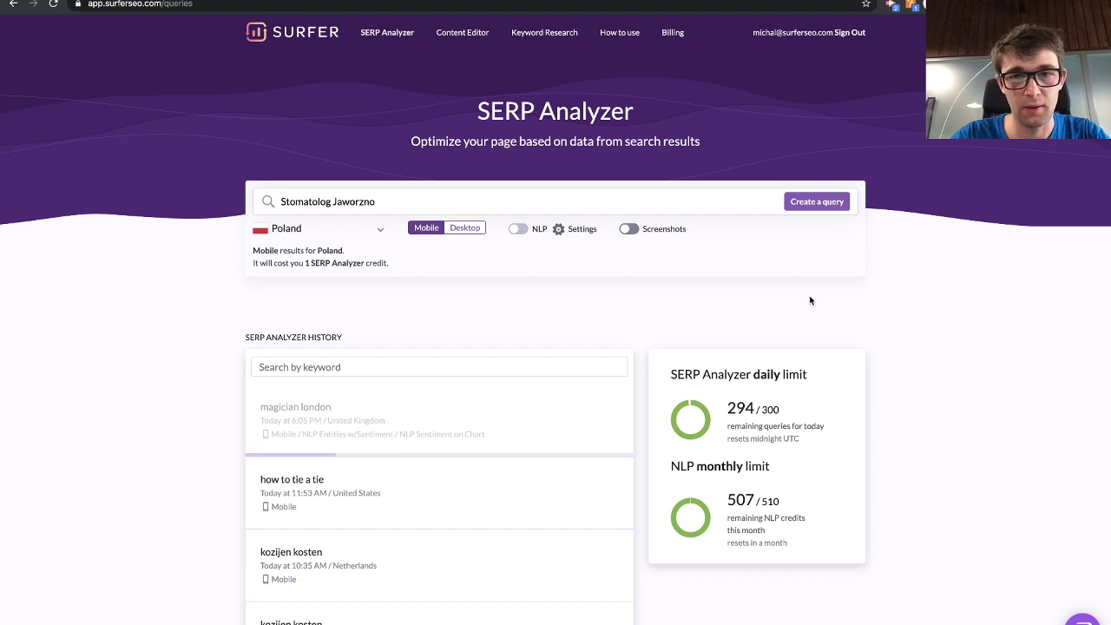
click(816, 201)
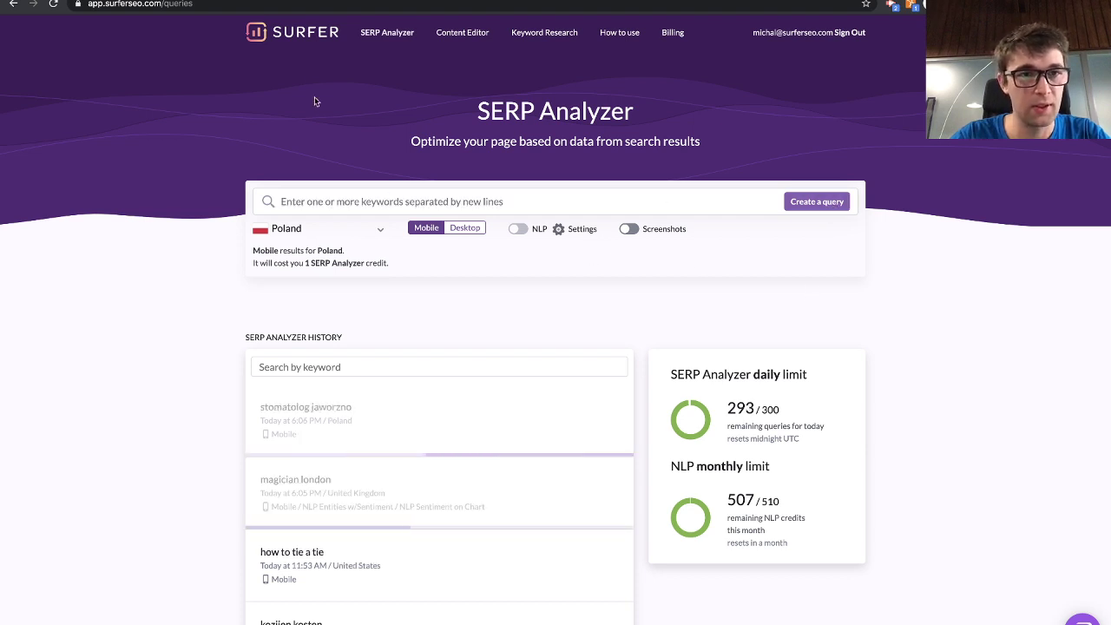
- Copy the keyword "dentist marketing" from row 3 of the Google Sheets list into the Surfer SERP Analyzer keyword field
key(ctrl+shift+Tab)
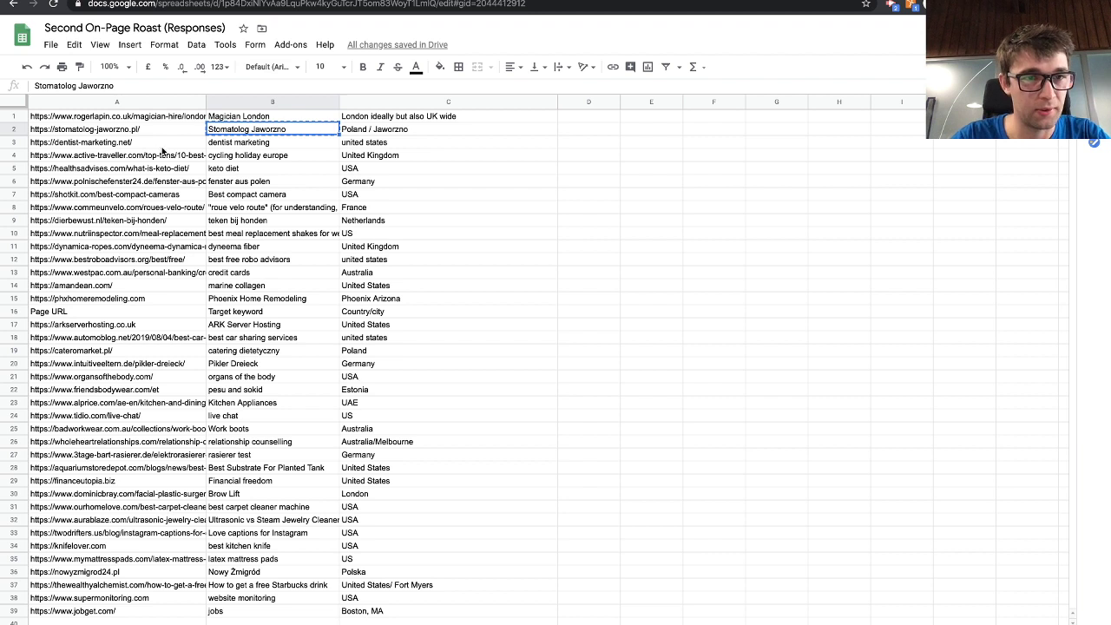
click(240, 146)
key(ctrl+c)
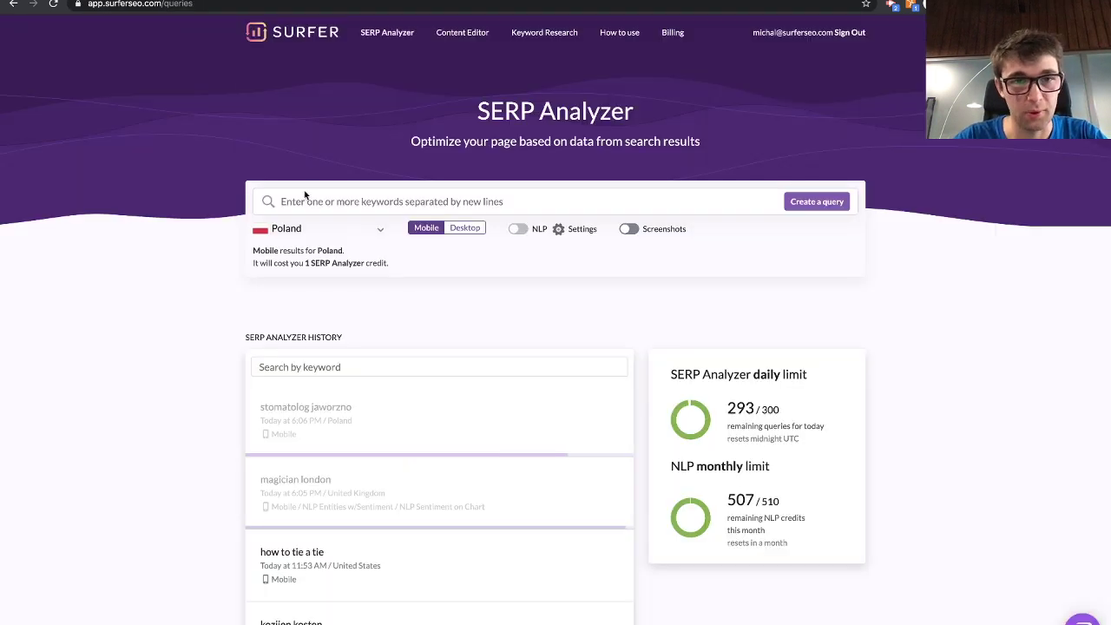
click(306, 195)
key(ctrl+v)
- Set the query location to United States and create the dentist marketing query
click(309, 227)
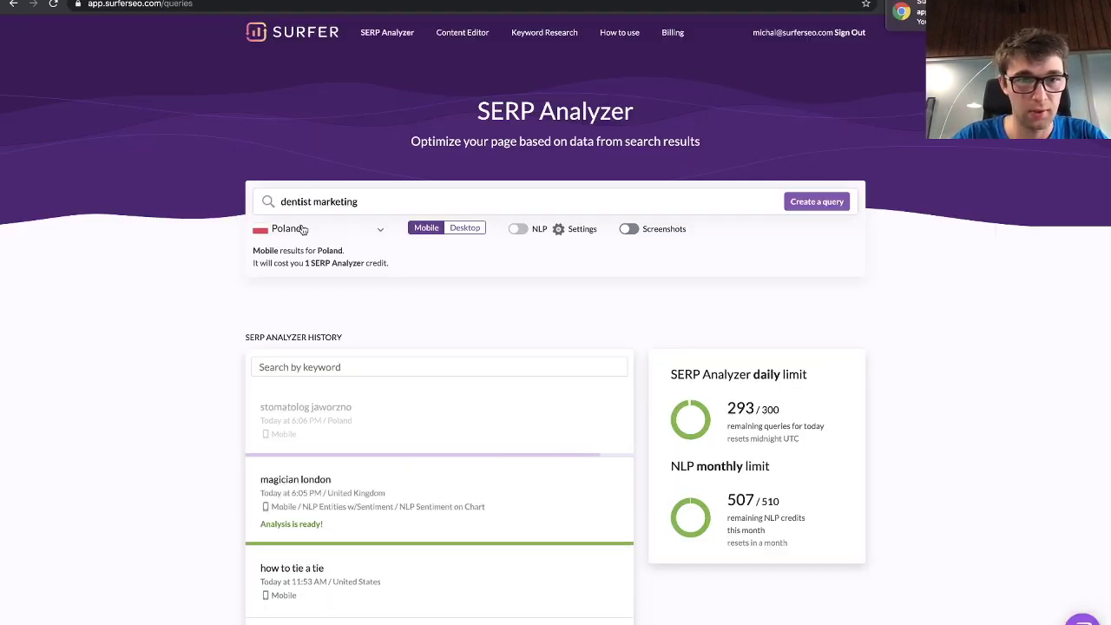
text(unit)
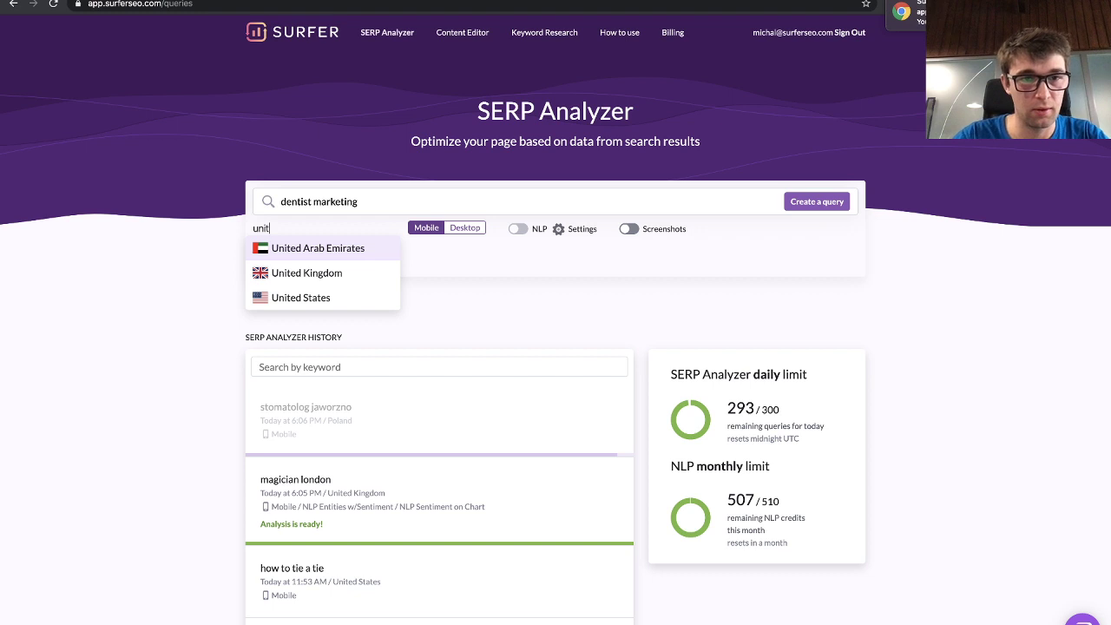
click(342, 294)
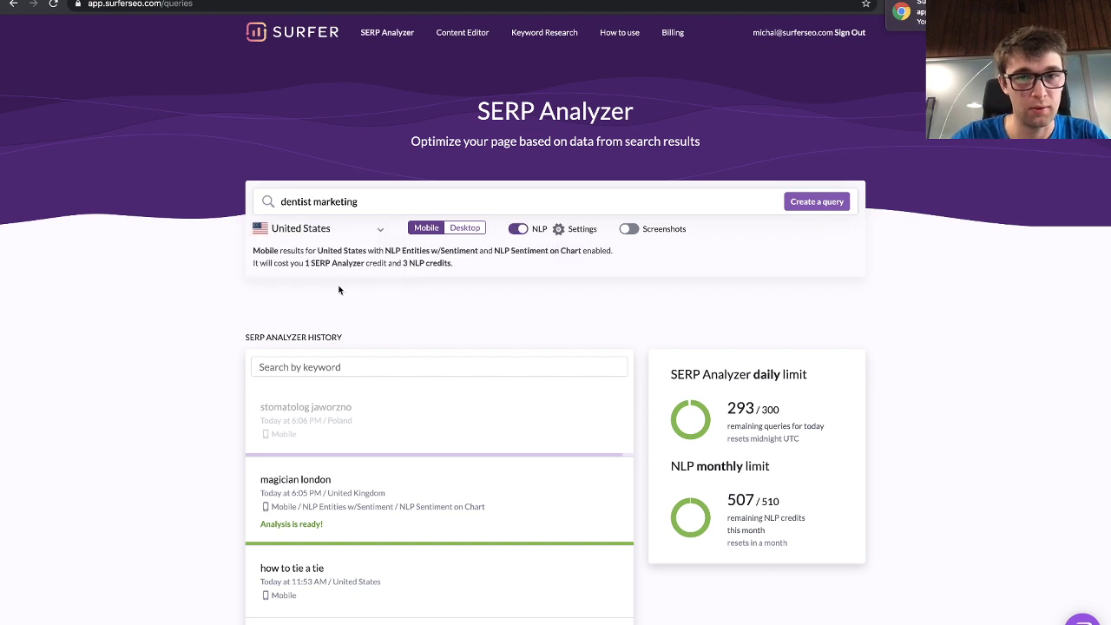
click(815, 201)
- Open the magician london analysis in Surfer and copy the matching page URL from row 1 of the Google Sheets list
click(340, 616)
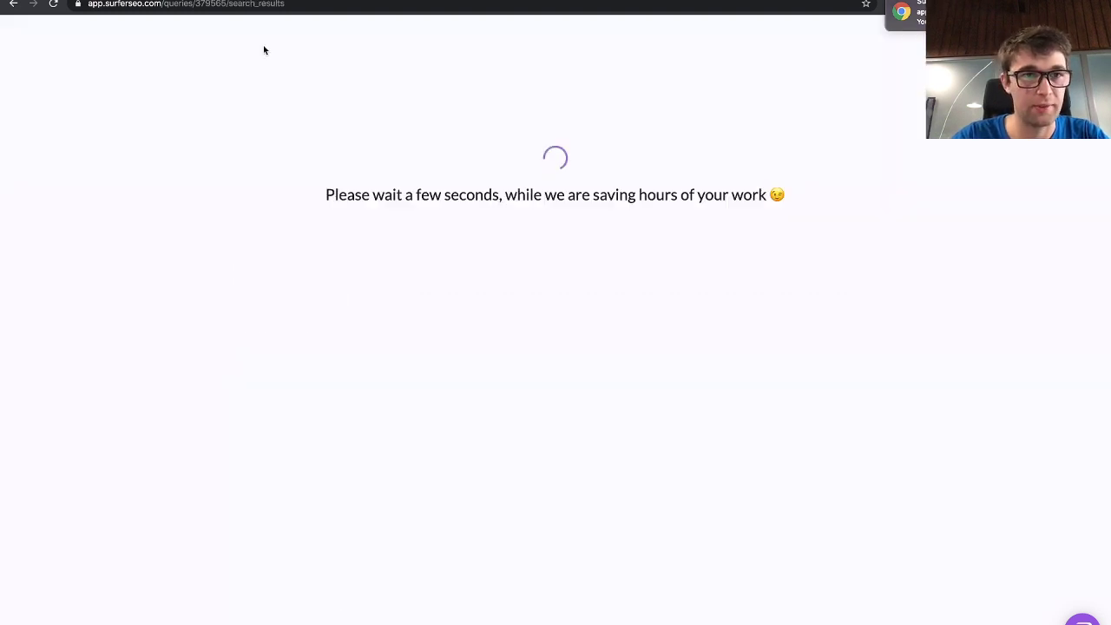
click(257, 1)
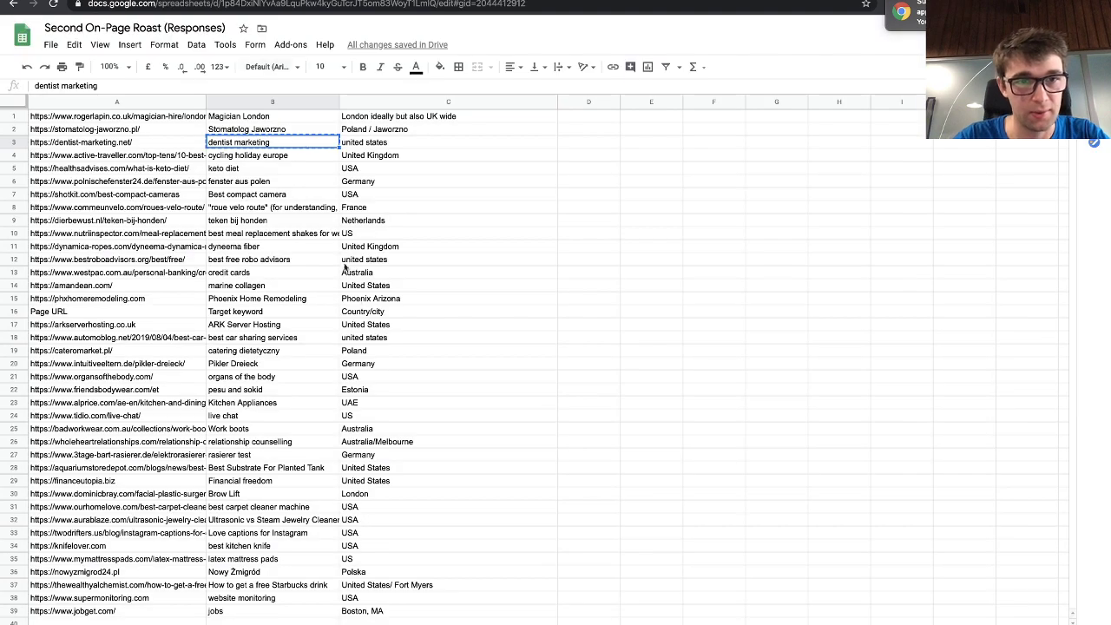
click(172, 118)
click(104, 1)
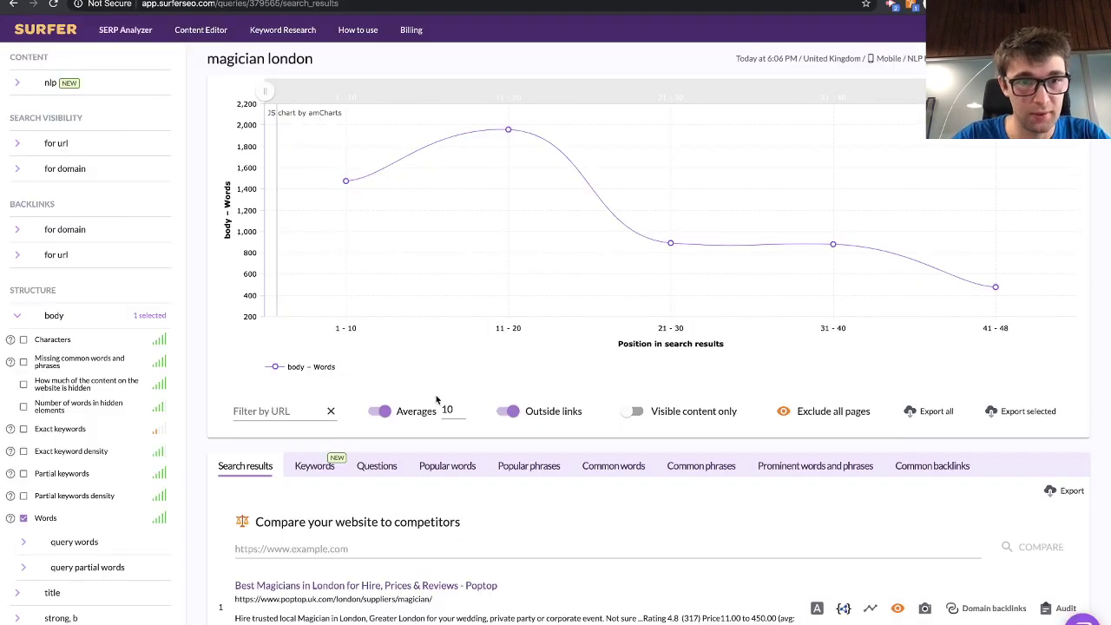
- Find the copied page URL in the magician london search results and show that page on the chart
key(super+f)
key(super+v)
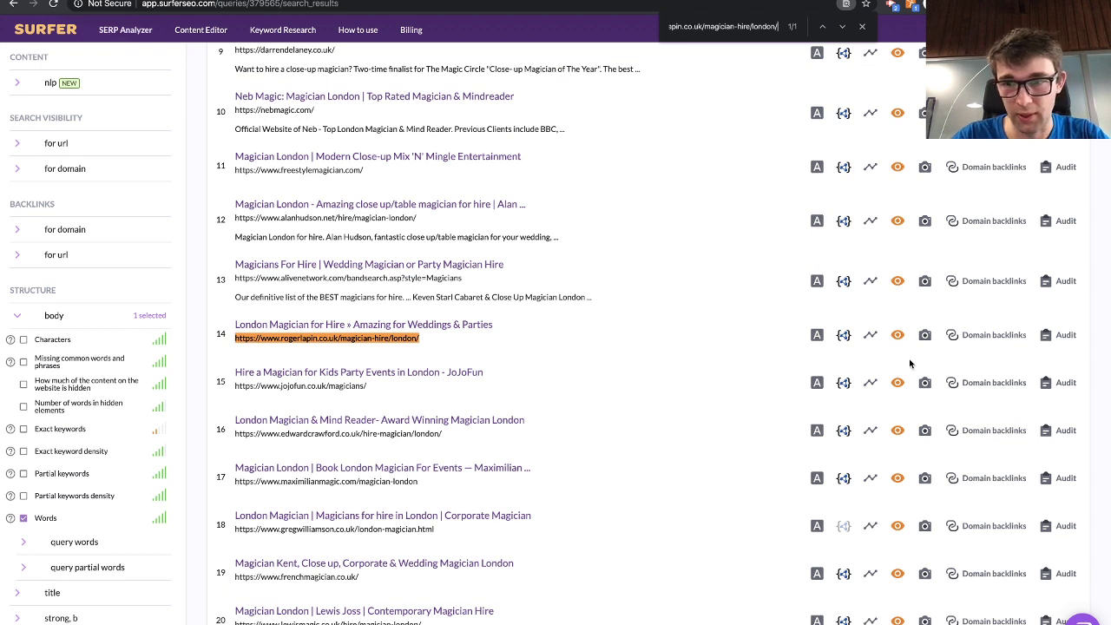
click(869, 334)
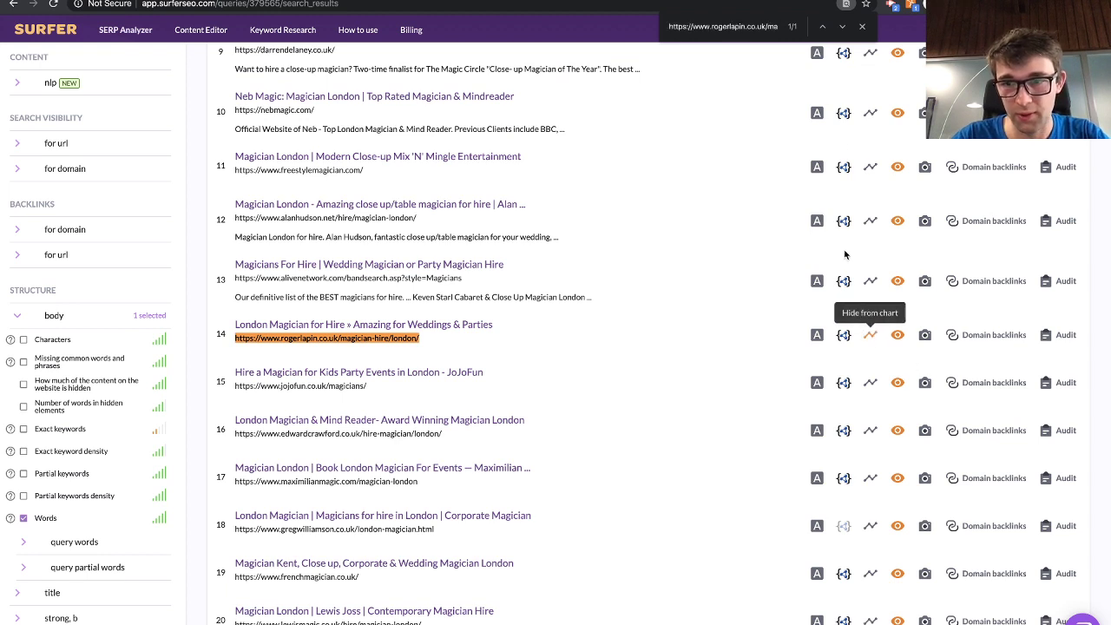
click(862, 27)
- Open the submitted London magician-hire page from its copied URL in a new browser tab
key(super+c)
key(super+t)
key(super+v)
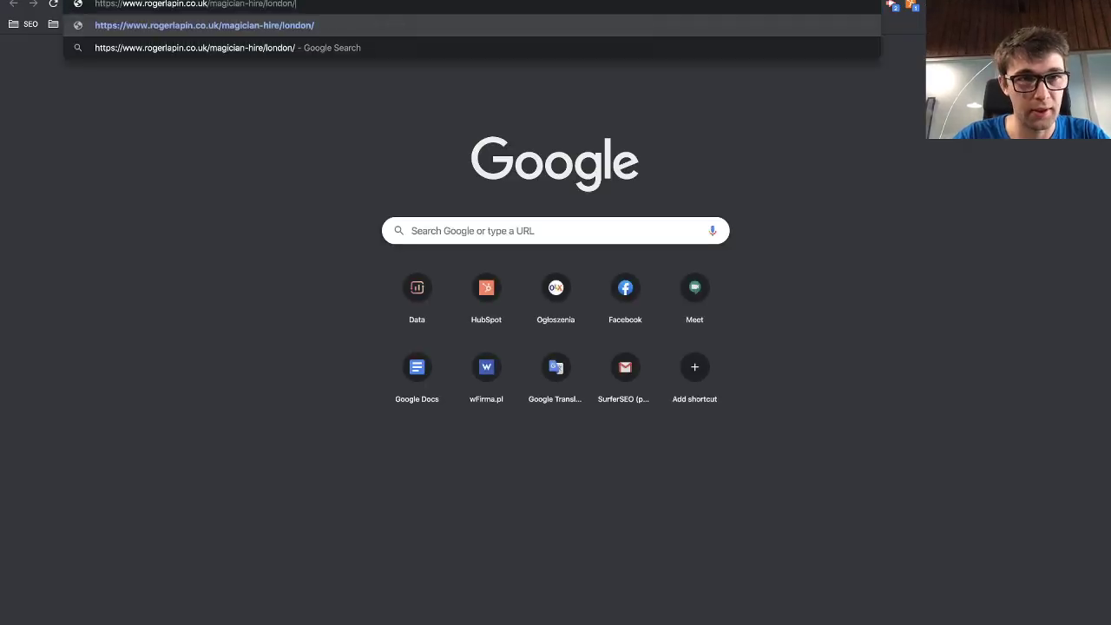
key(Return)
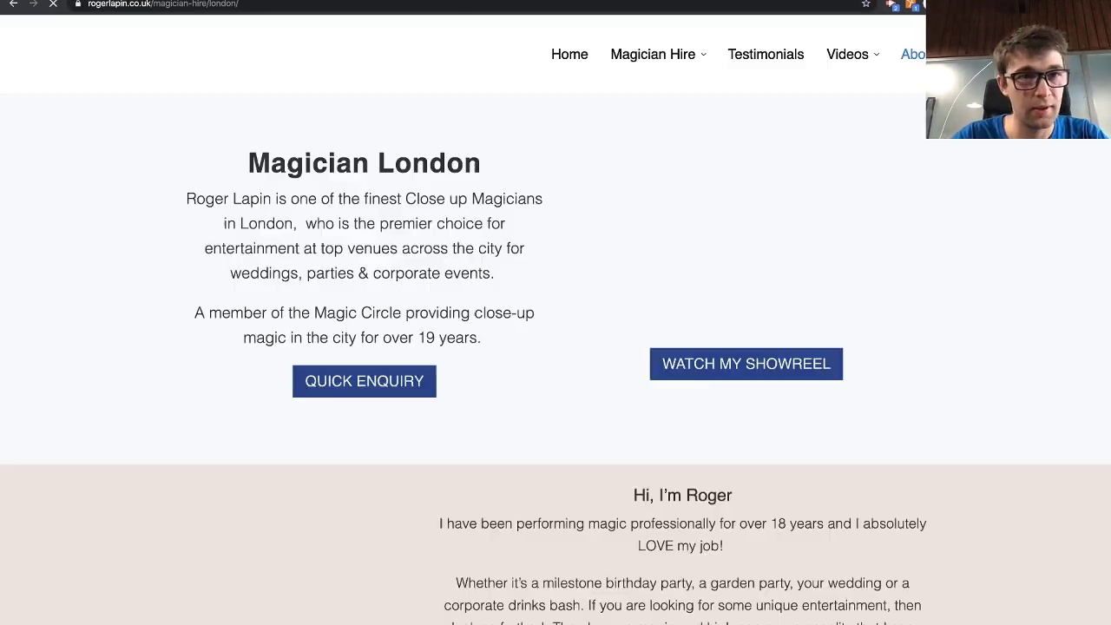
- Examine the London magician-hire page's headings, text, images and related links from beginning to end
scroll(523, 281, down, 5)
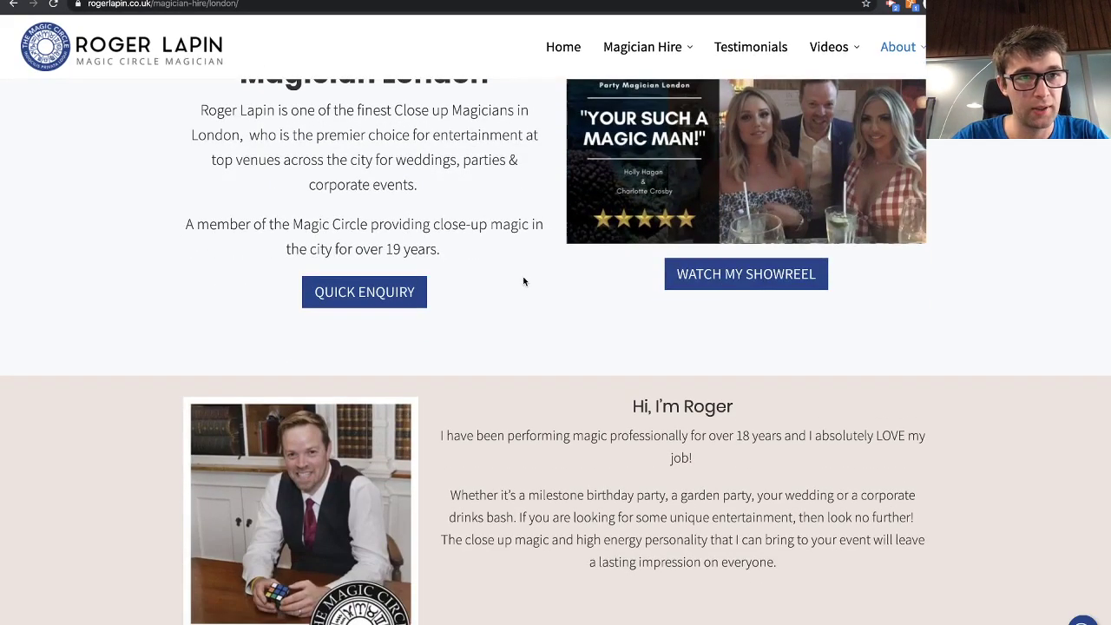
scroll(523, 281, down, 15)
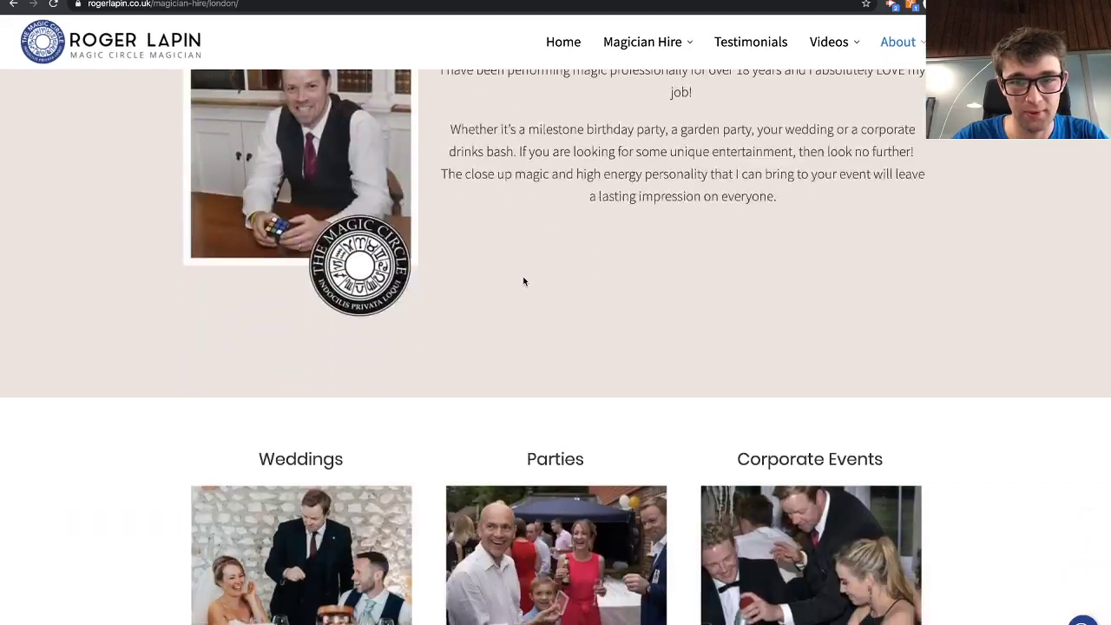
scroll(524, 281, down, 15)
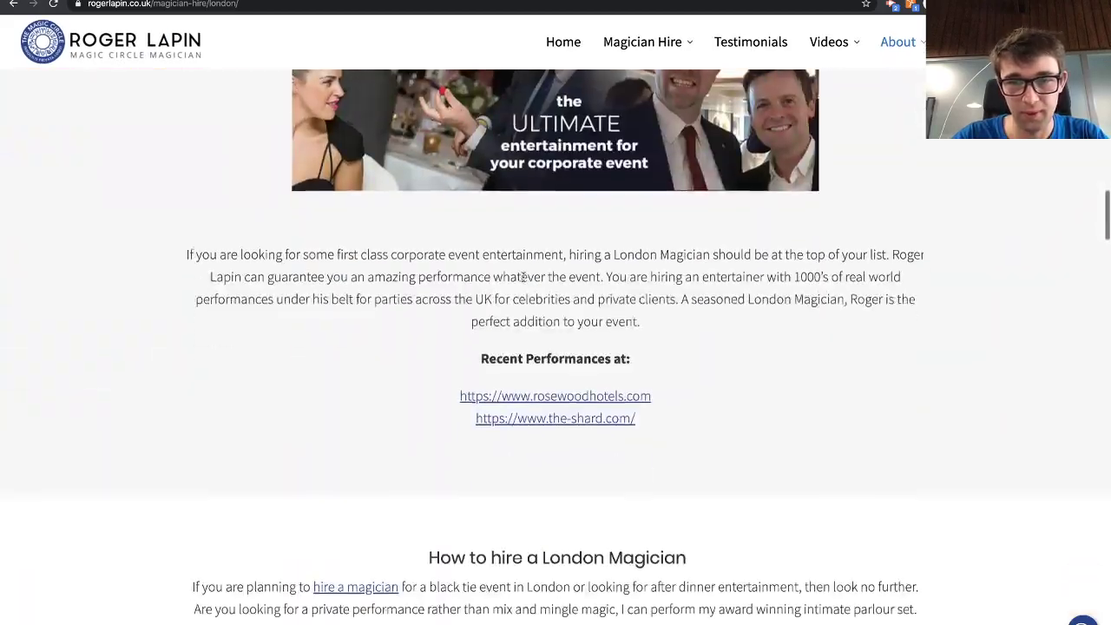
scroll(523, 281, down, 15)
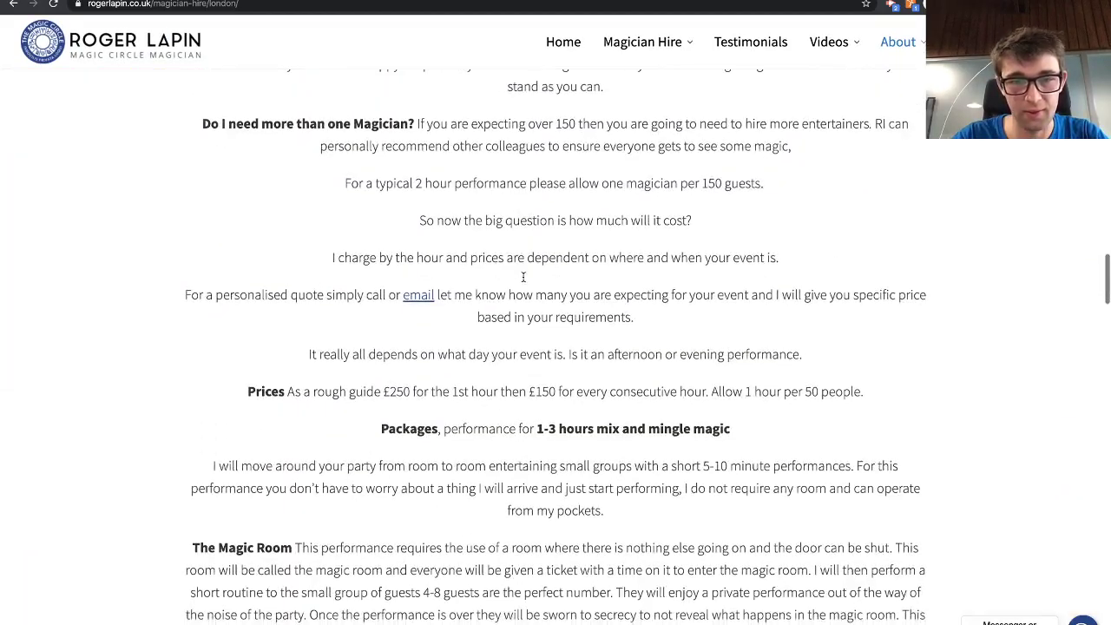
scroll(523, 281, down, 15)
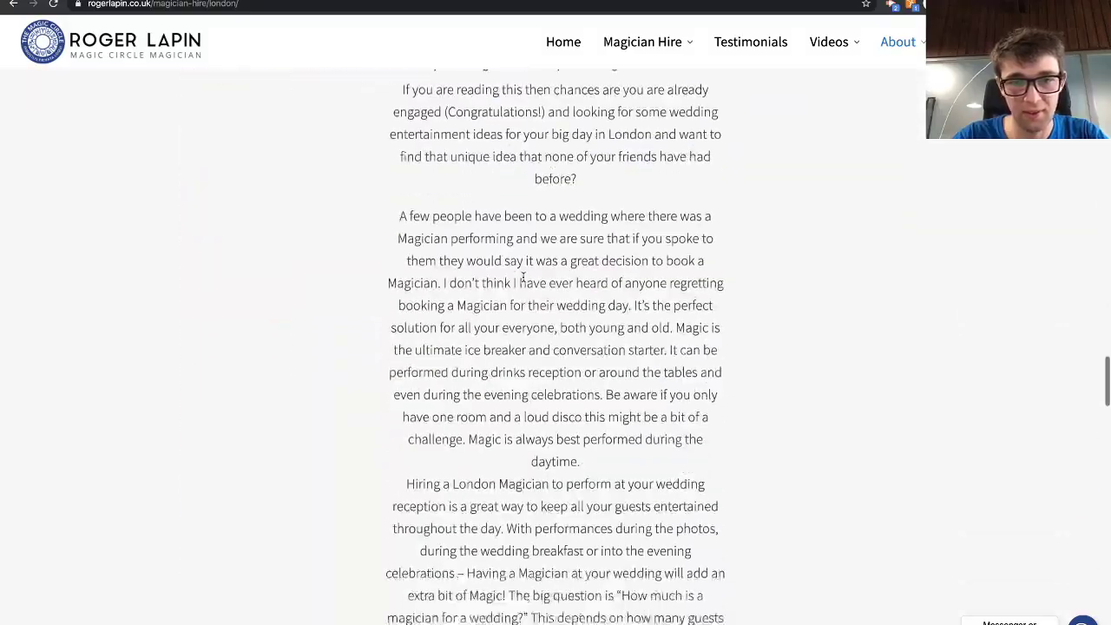
scroll(523, 282, down, 15)
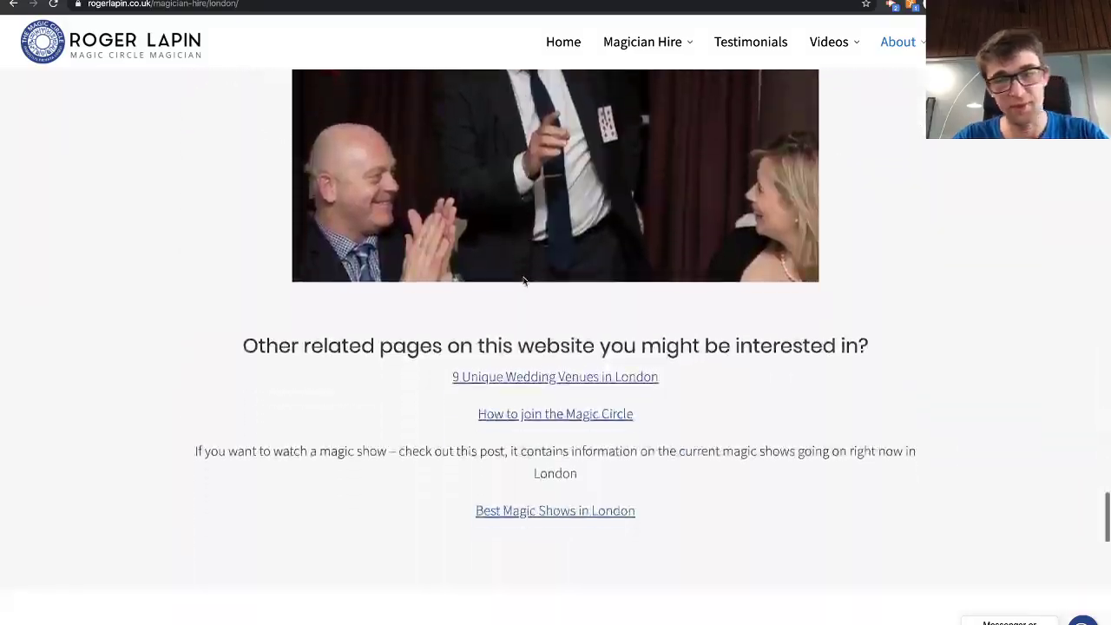
scroll(523, 281, up, 20)
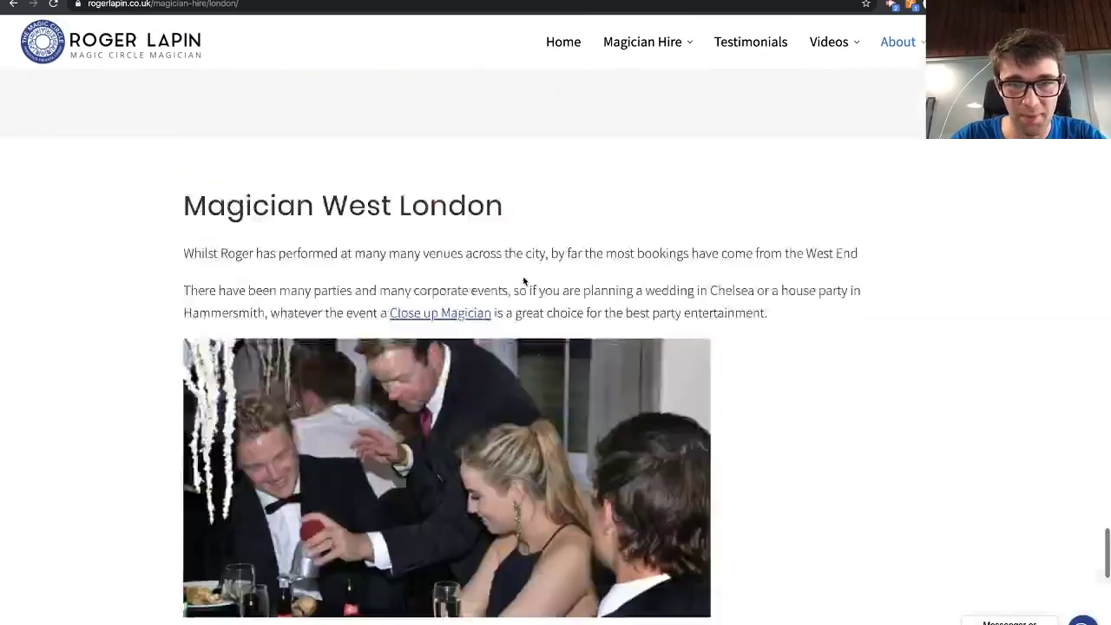
scroll(523, 278, down, 5)
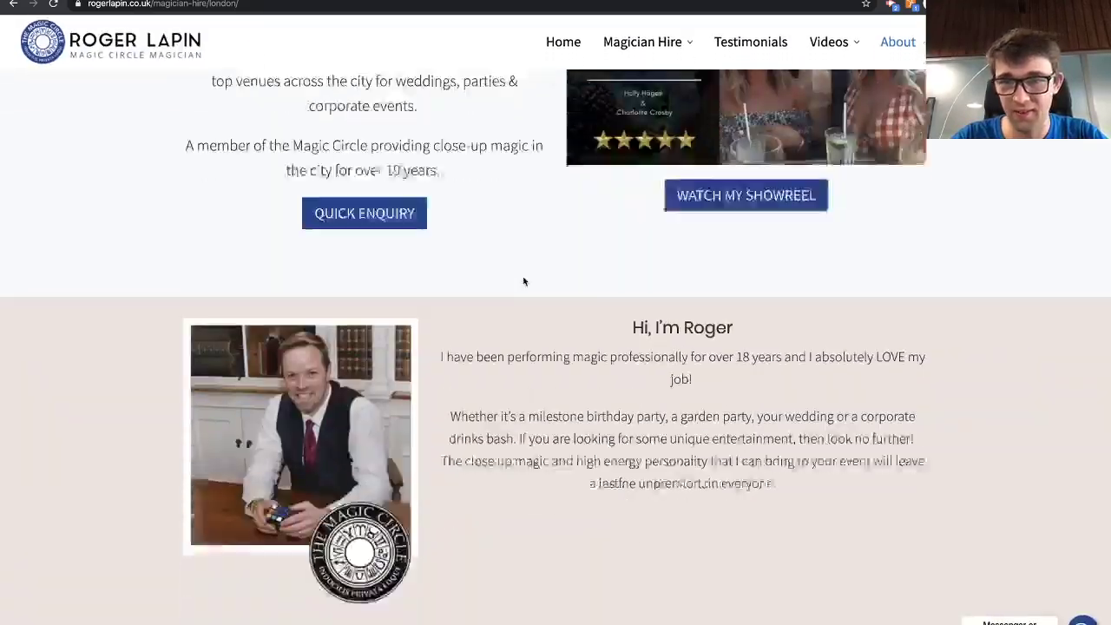
scroll(434, 217, up, 5)
scroll(352, 165, down, 1)
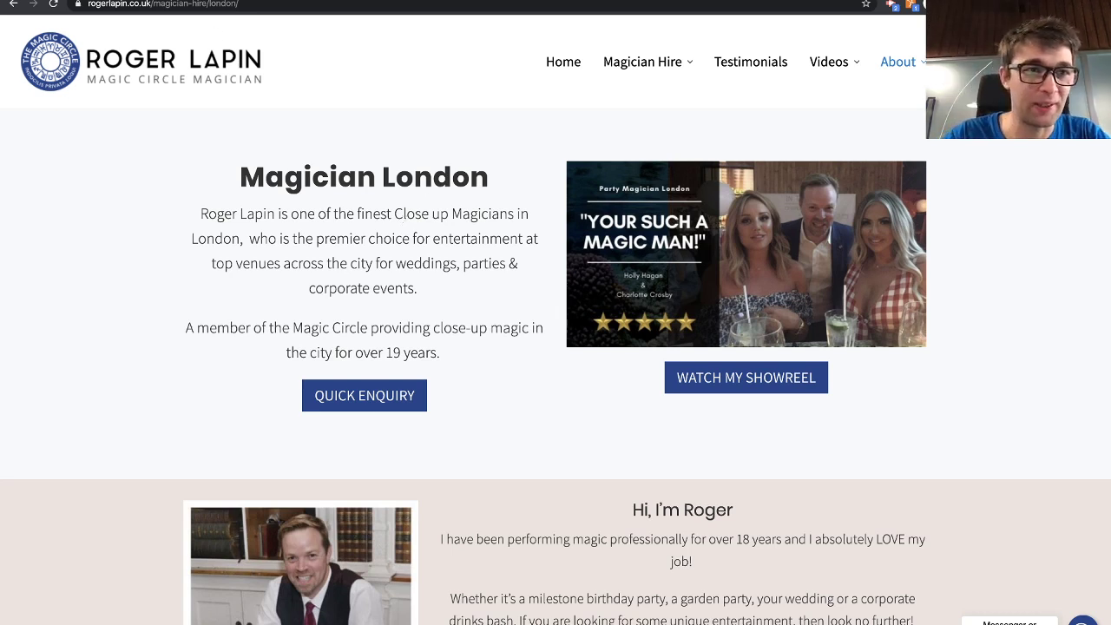
- Return to the magician london analysis in Surfer and turn off averages for the chart
key(ctrl+shift+Tab)
scroll(937, 400, up, 10)
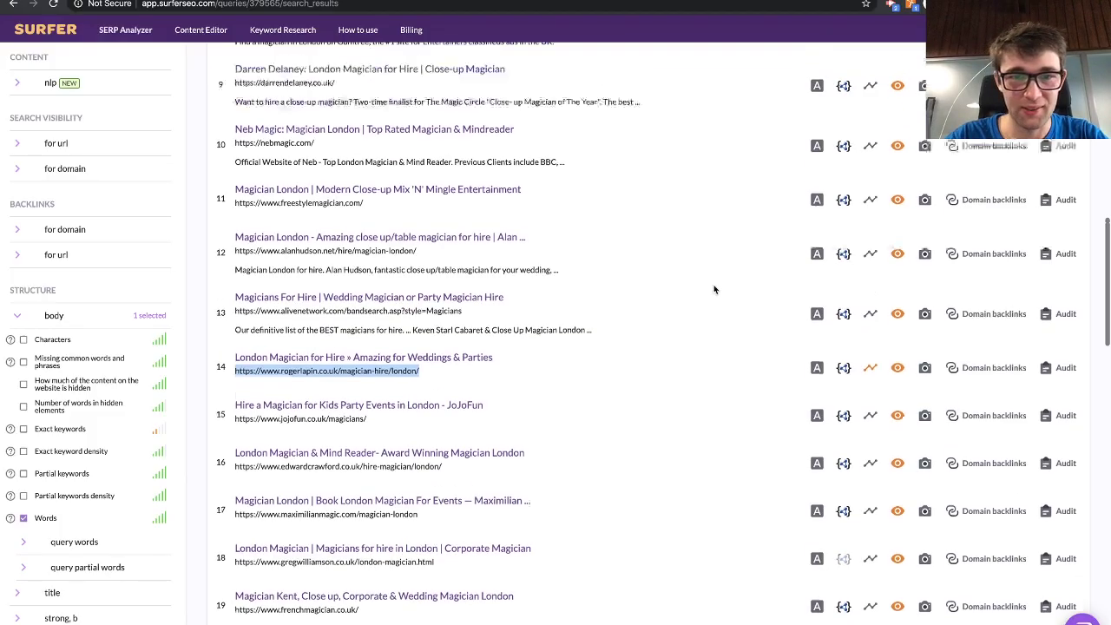
scroll(714, 289, down, 3)
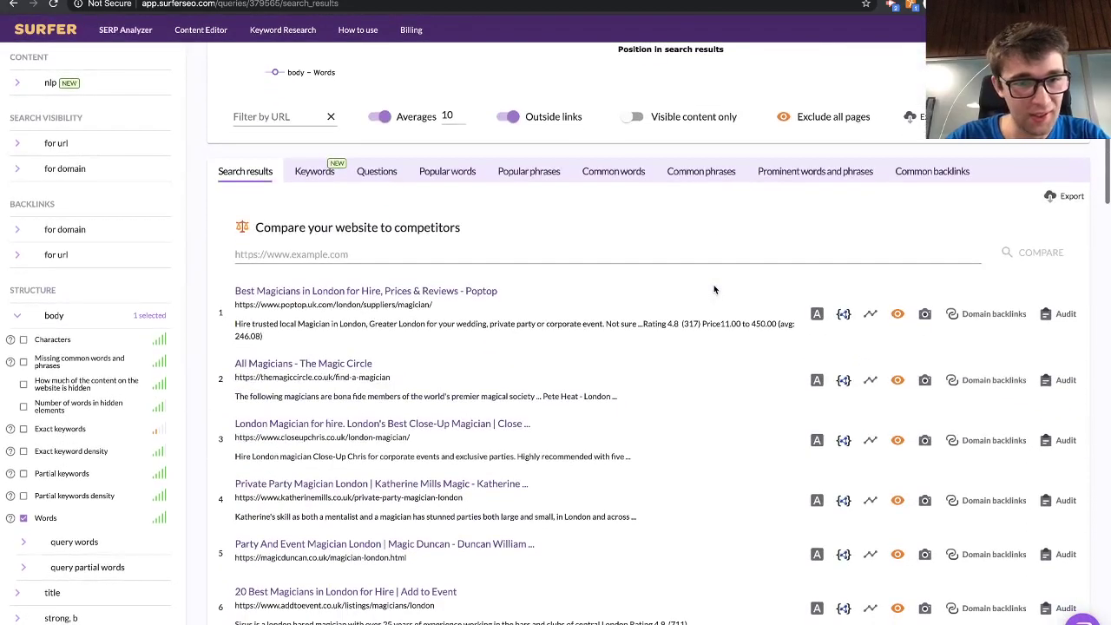
scroll(714, 289, down, 1)
scroll(714, 289, down, 2)
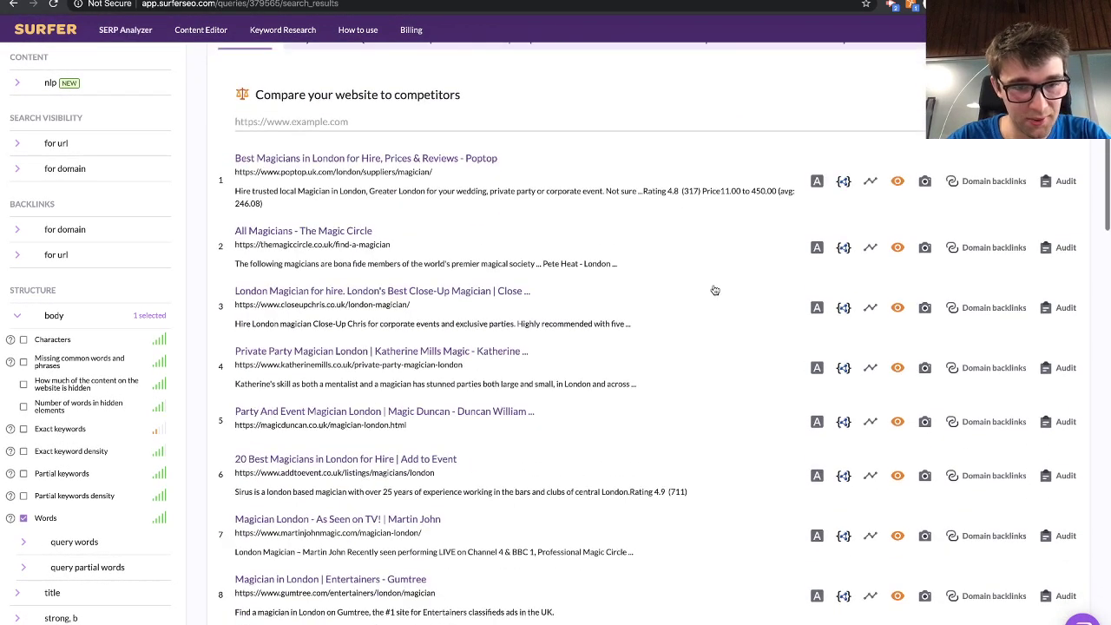
scroll(717, 290, up, 5)
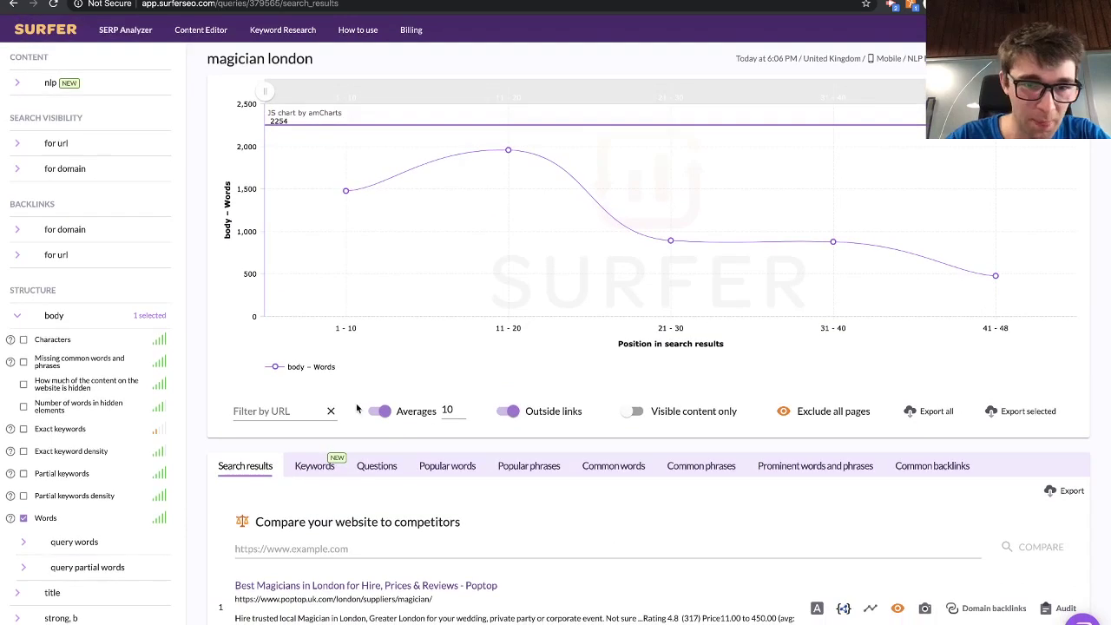
click(380, 411)
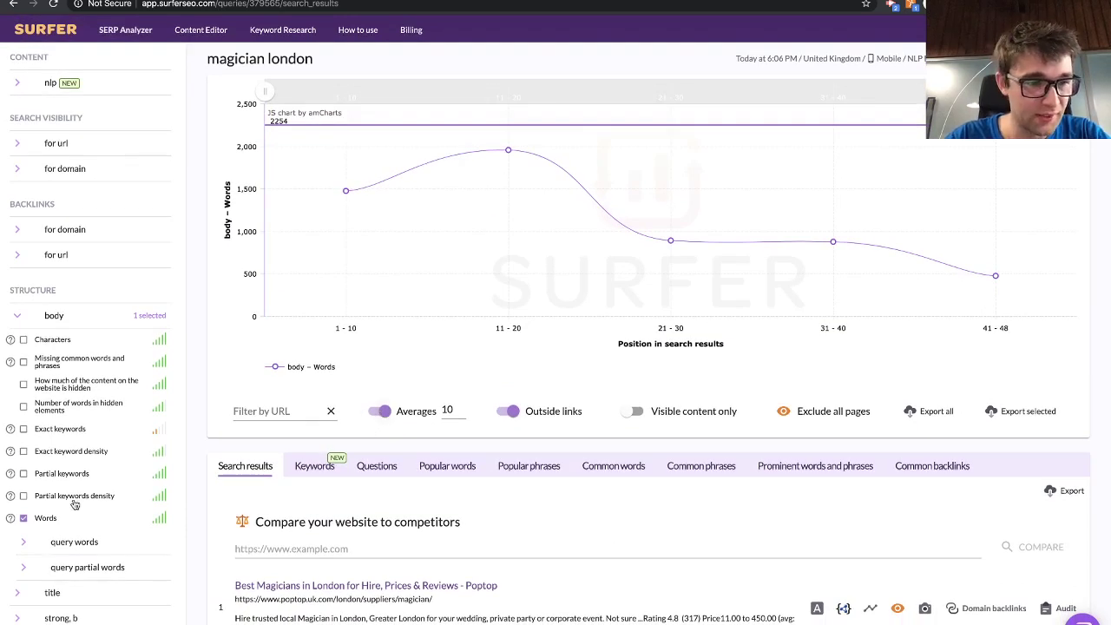
- Replace the body Words metric on the chart with Estimated traffic for the domain
click(25, 518)
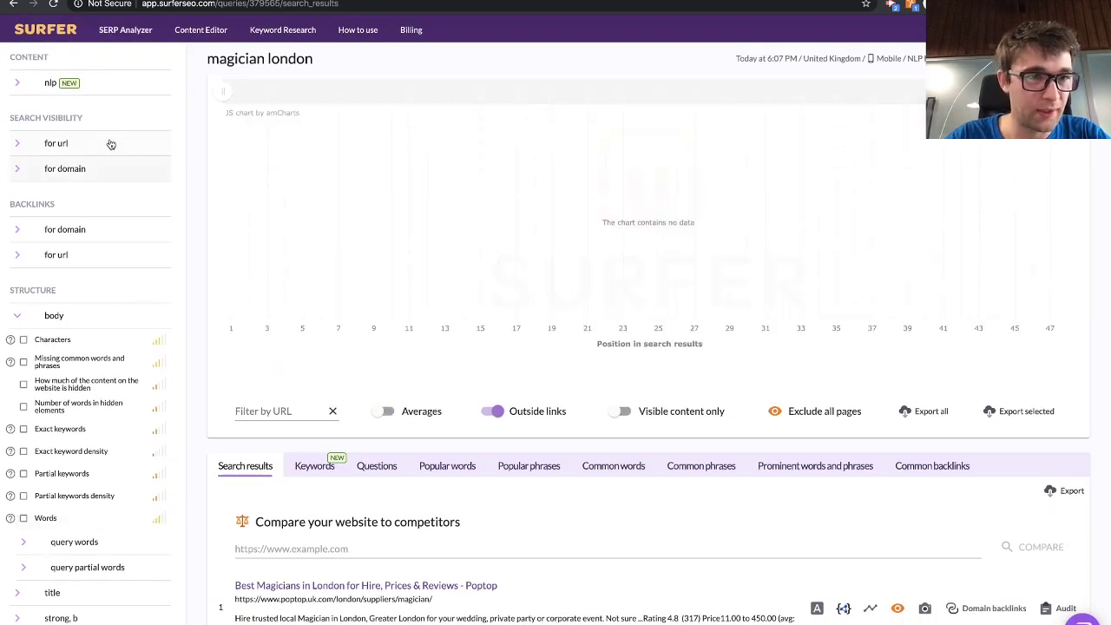
click(94, 168)
click(84, 212)
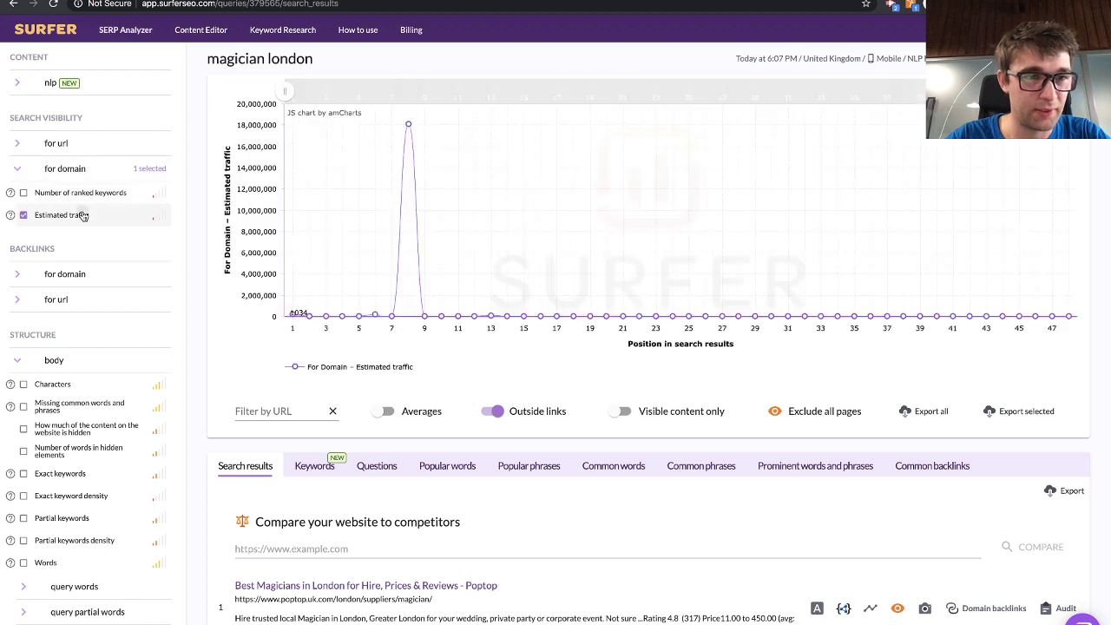
- Exclude the high-traffic outlier pages at positions 8, 1, 6, 13 and 2 from the chart and audit
click(415, 319)
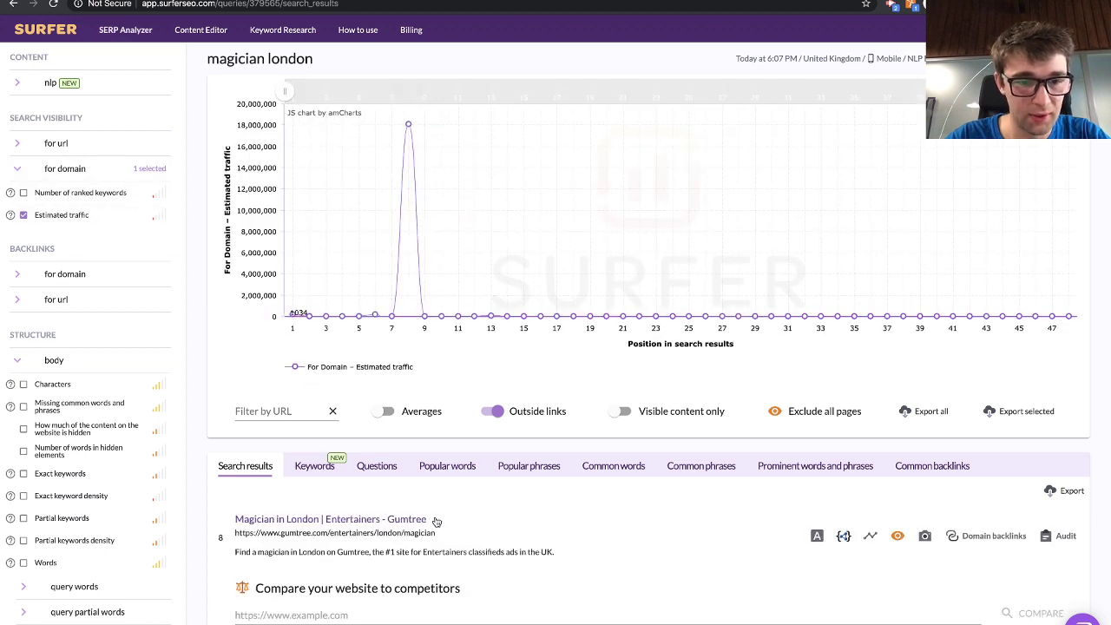
click(897, 535)
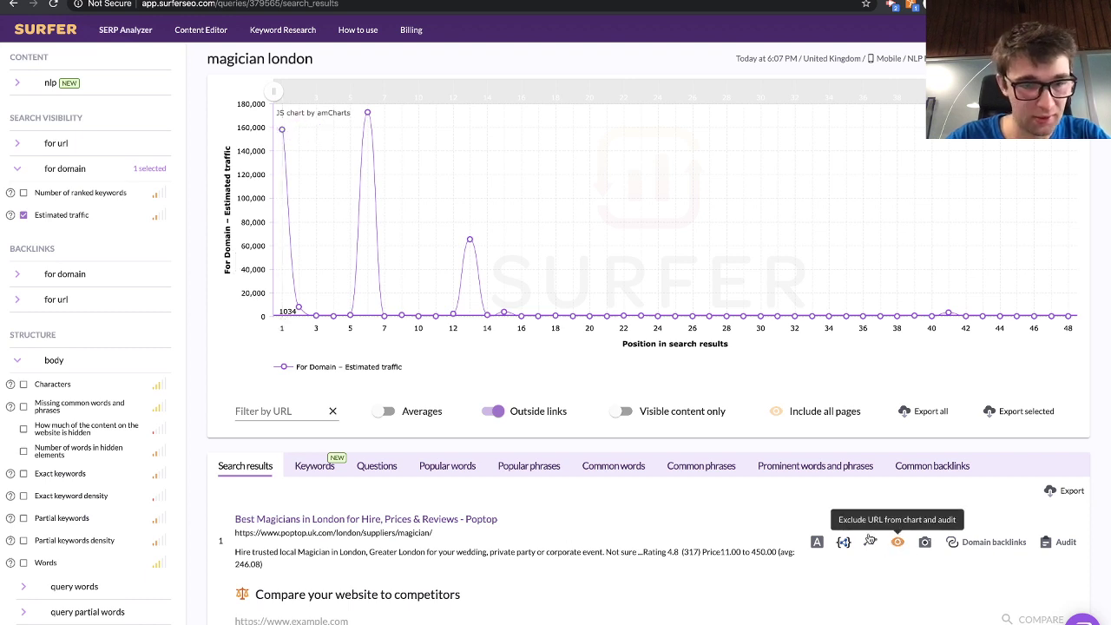
click(897, 541)
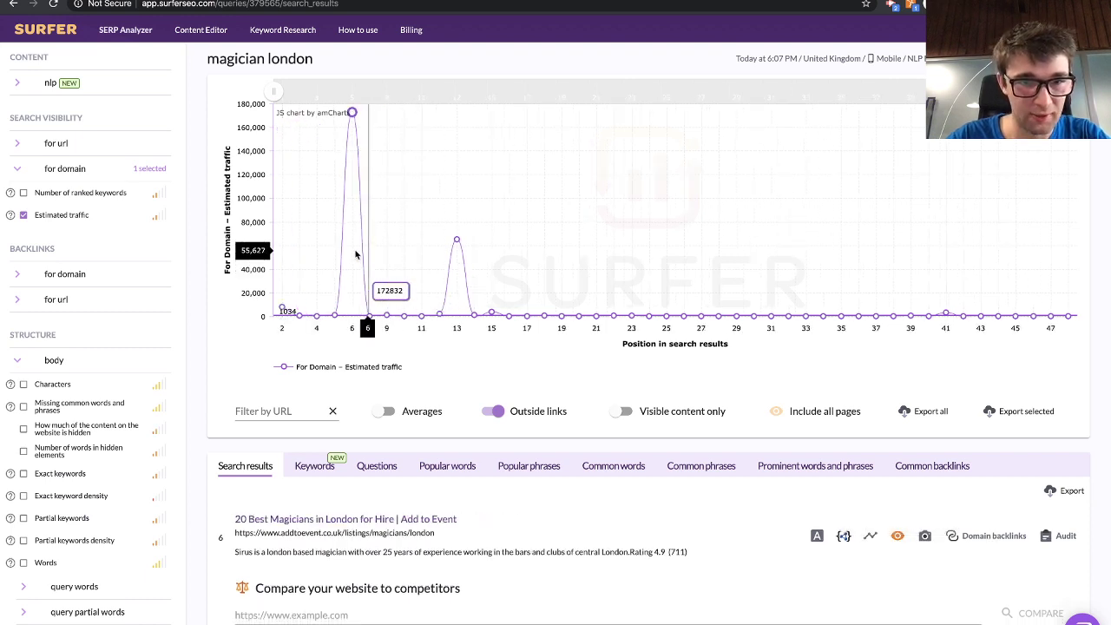
click(898, 540)
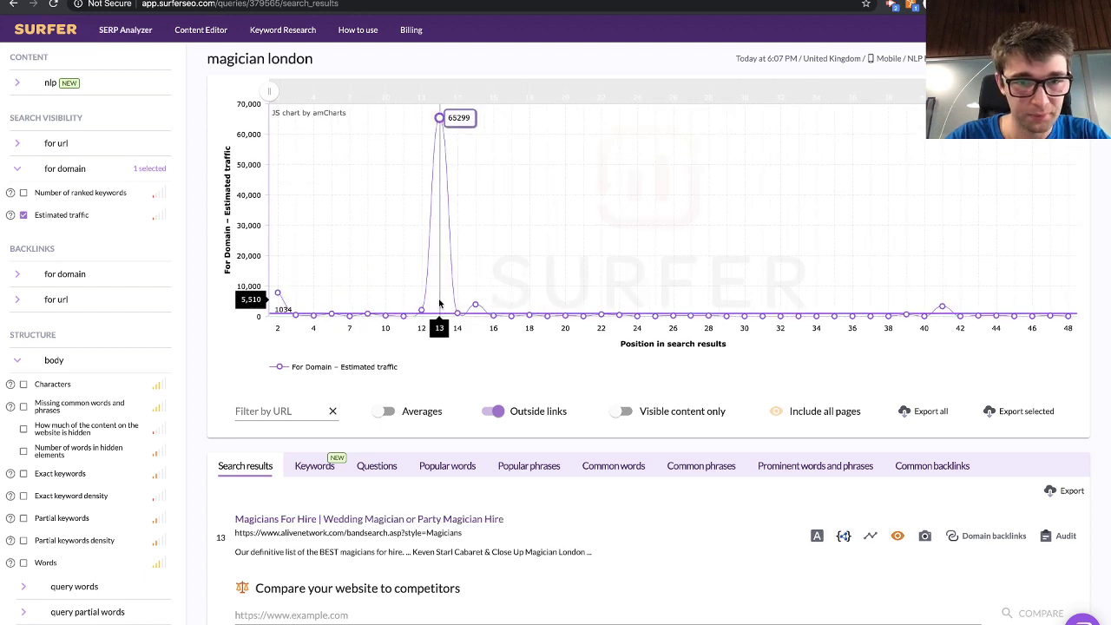
click(897, 541)
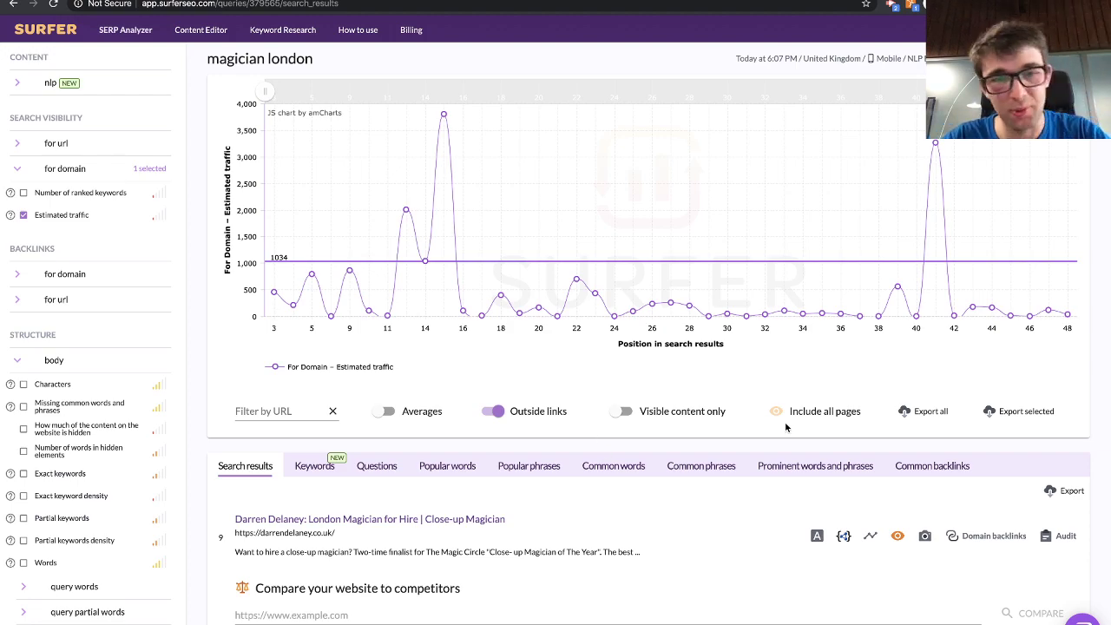
- Open the audit of the submitted London magician-hire page at position 14 in the search results
scroll(785, 427, down, 10)
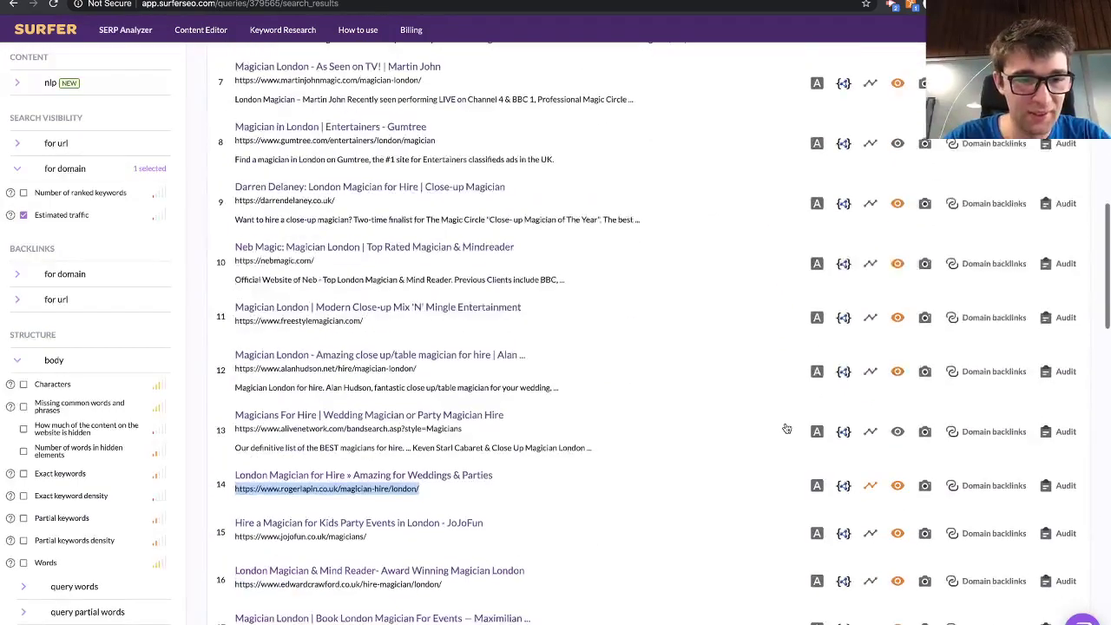
scroll(786, 428, down, 1)
click(1066, 464)
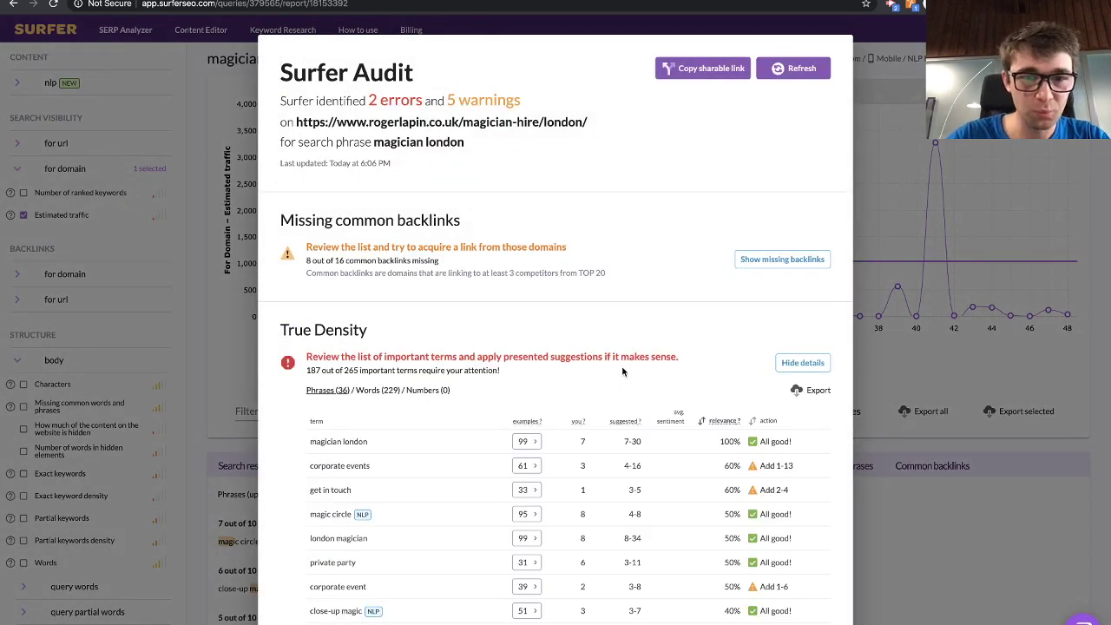
- Enlarge the audit report and review its missing common backlinks, True Density, Words and Exact keywords sections
key(super+equal)
key(super+equal)
key(super+equal)
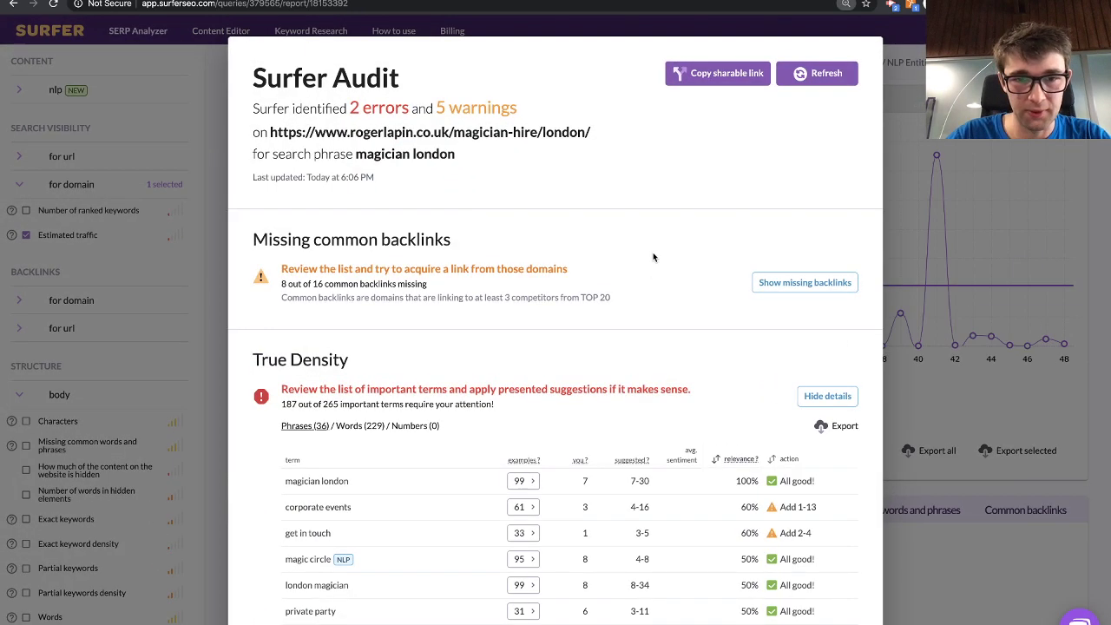
scroll(538, 296, down, 3)
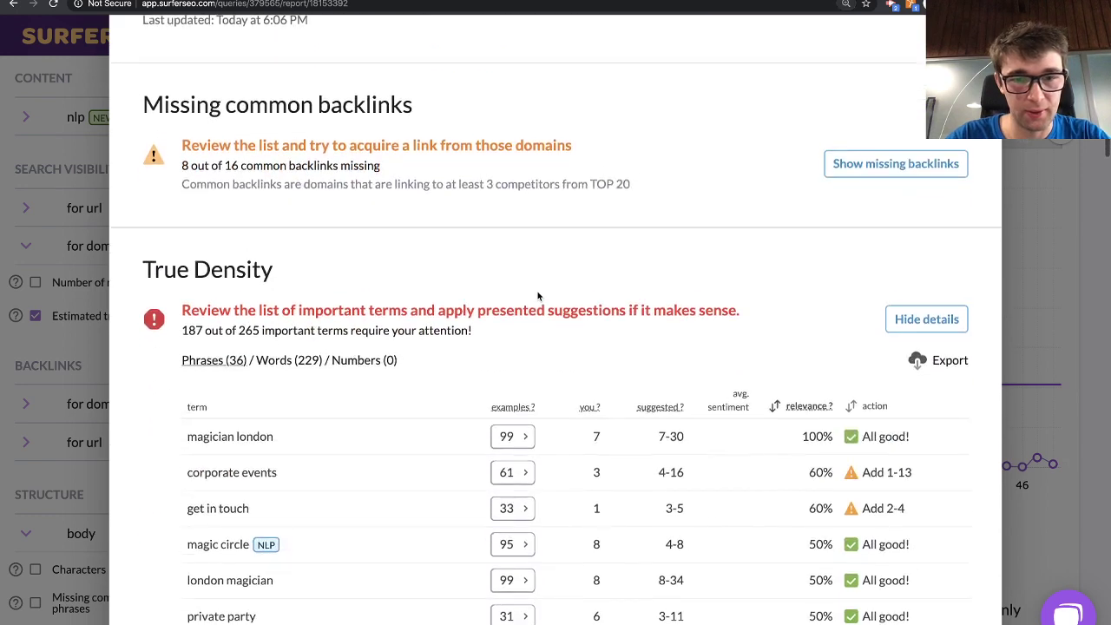
key(super+minus)
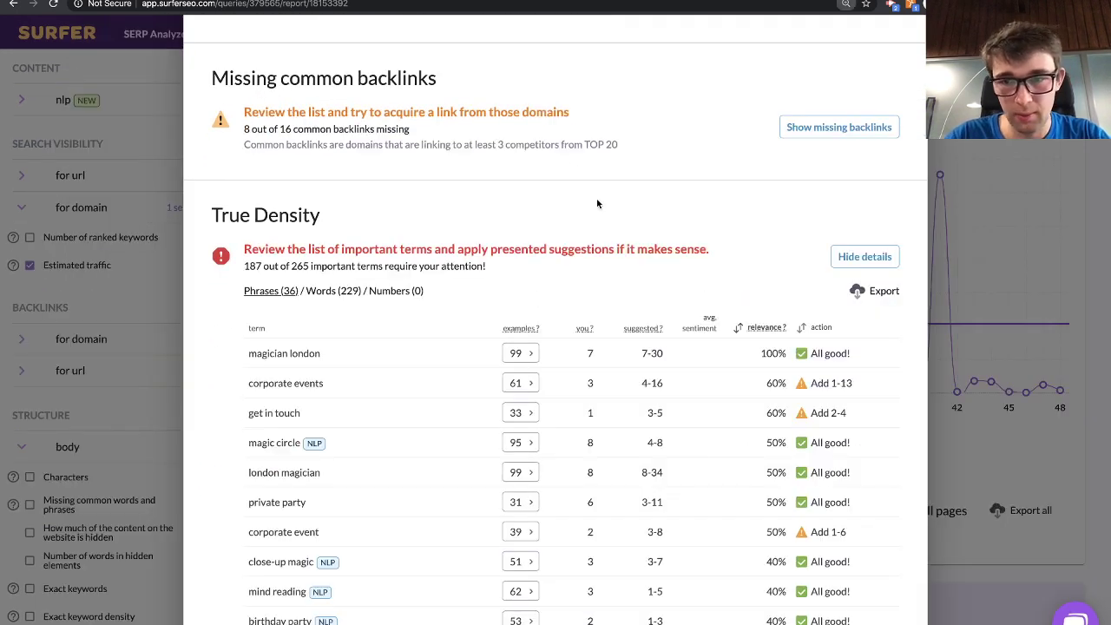
scroll(701, 204, down, 3)
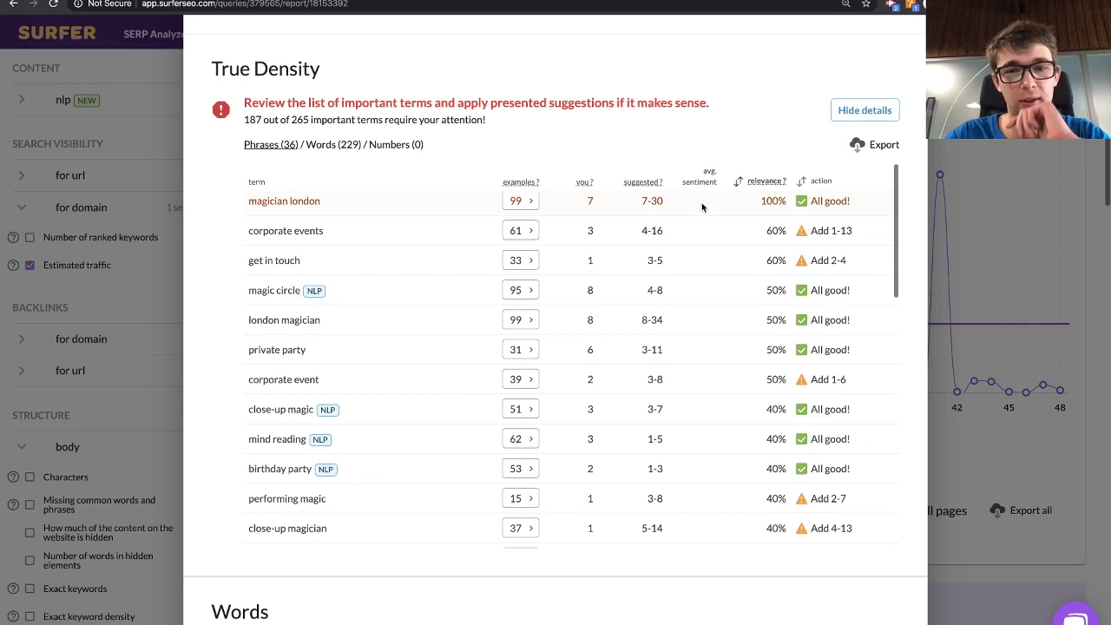
scroll(645, 99, down, 5)
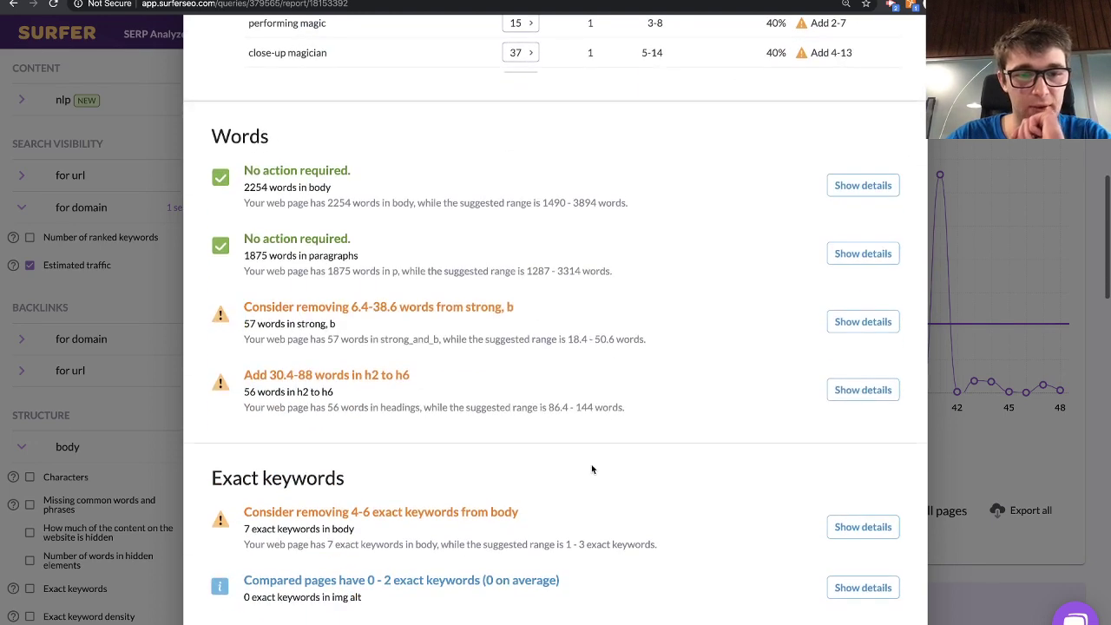
scroll(592, 469, down, 2)
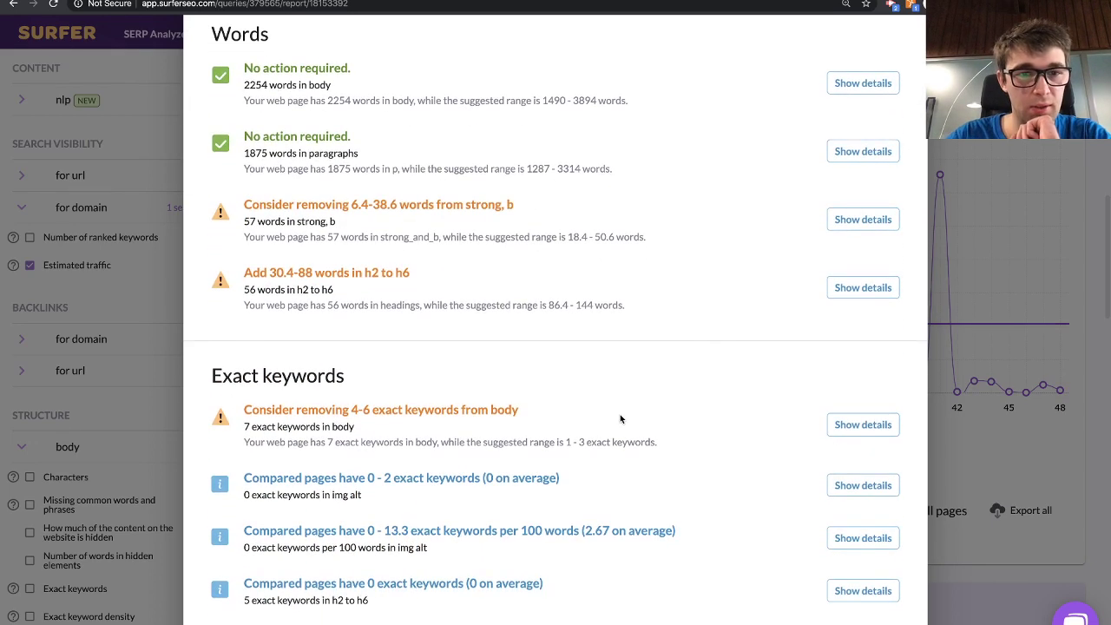
- Compare the page's word count in h2 to h6 headings with competitors, and collapse the details
scroll(692, 333, down, 2)
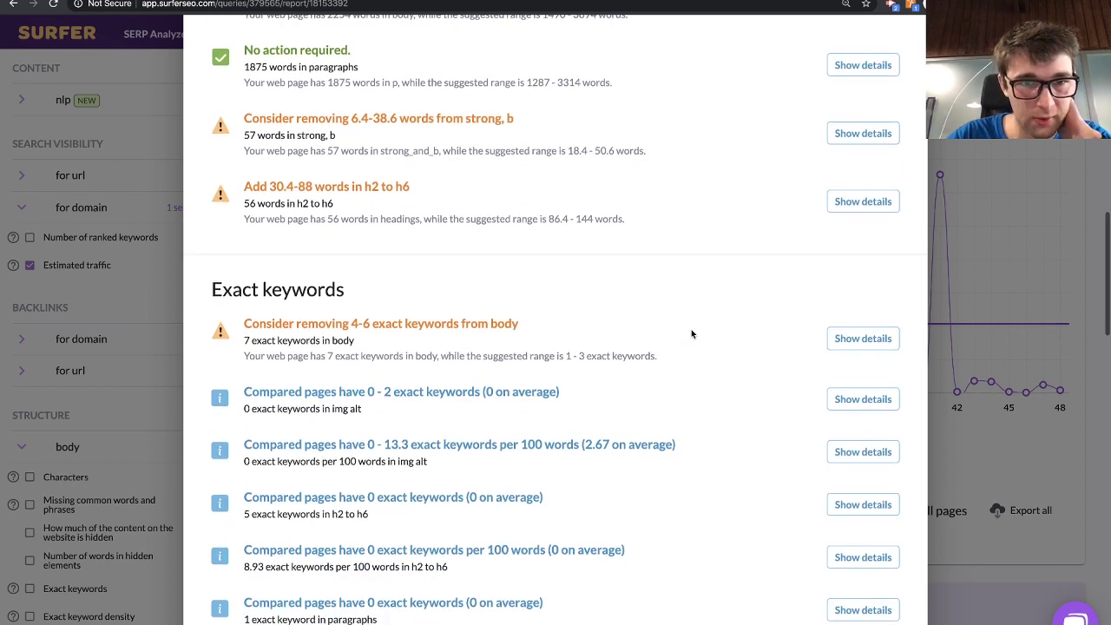
click(866, 208)
scroll(772, 391, down, 2)
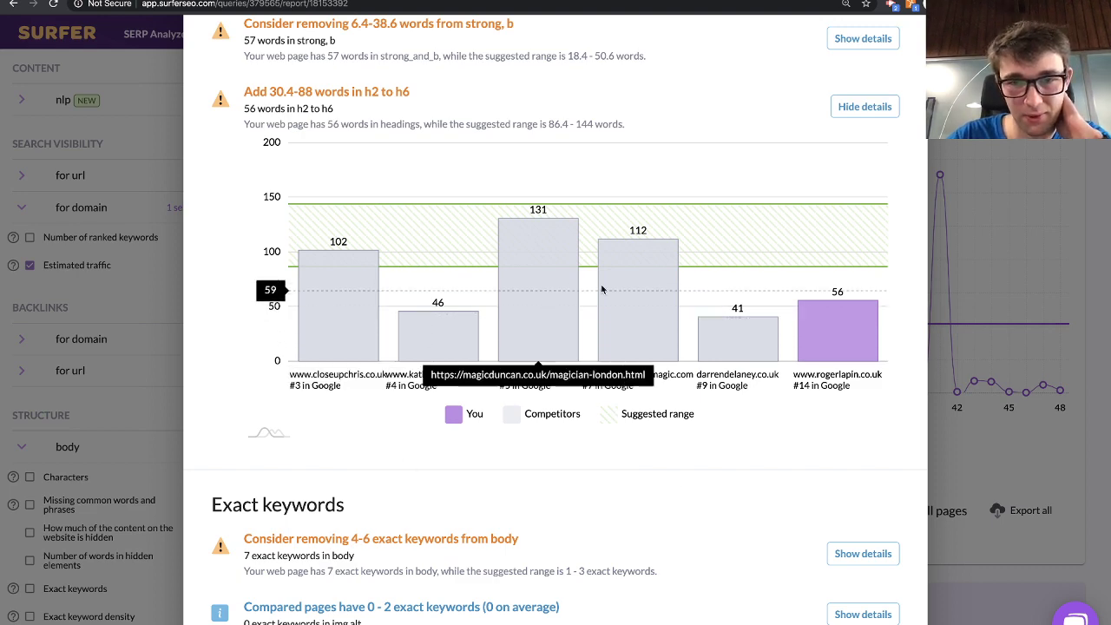
click(859, 107)
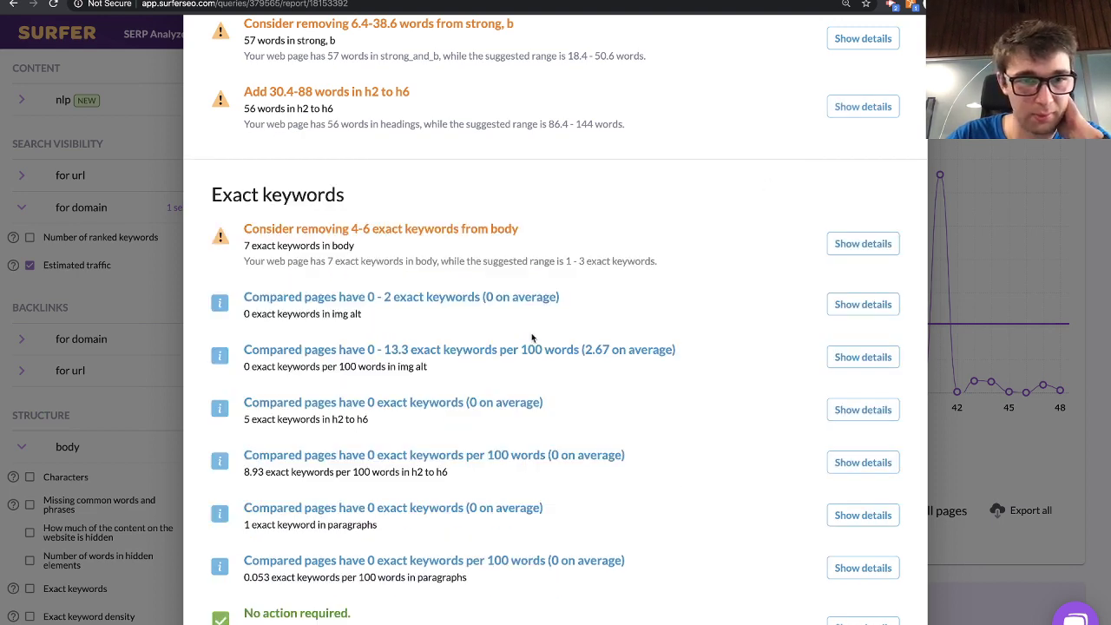
- Compare the exact keywords in the page's title with those of competitors, and collapse the details
scroll(532, 337, down, 2)
scroll(706, 329, down, 4)
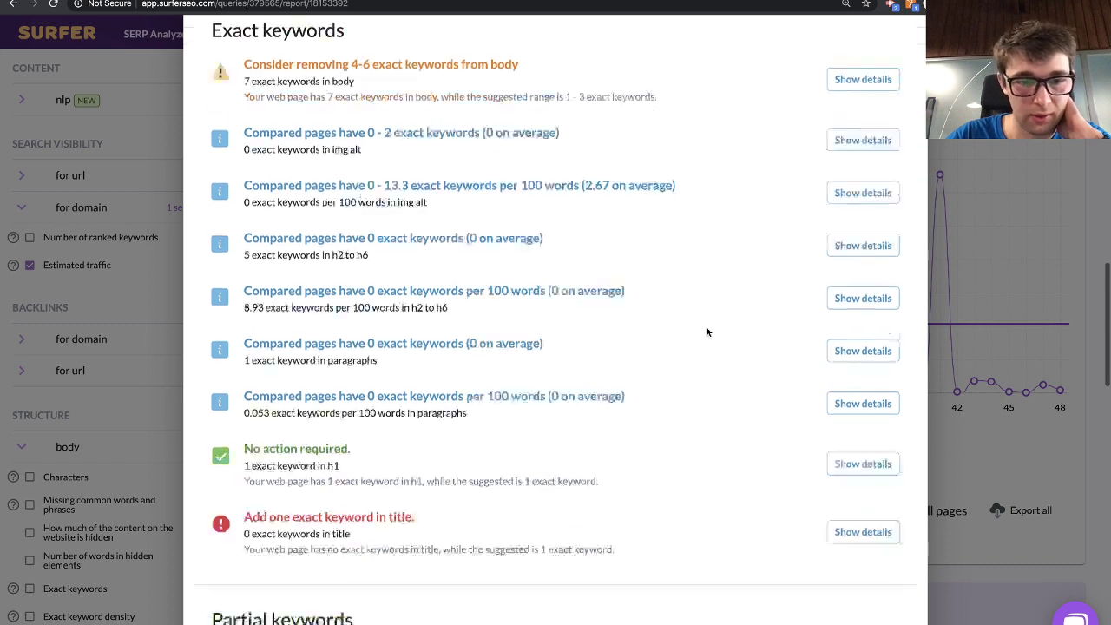
click(862, 344)
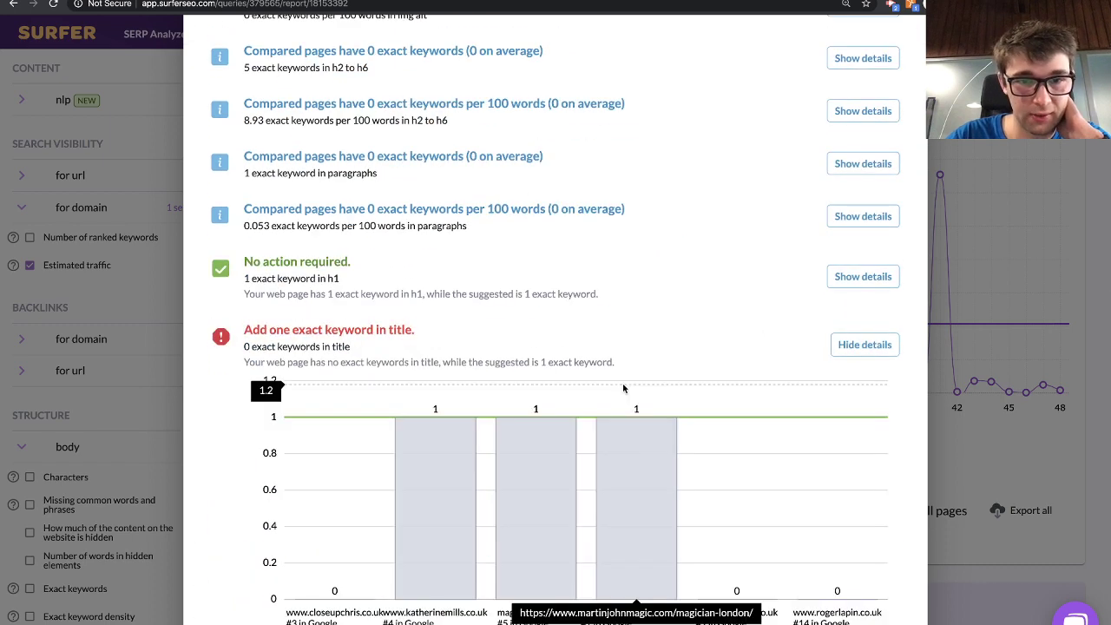
scroll(622, 383, down, 3)
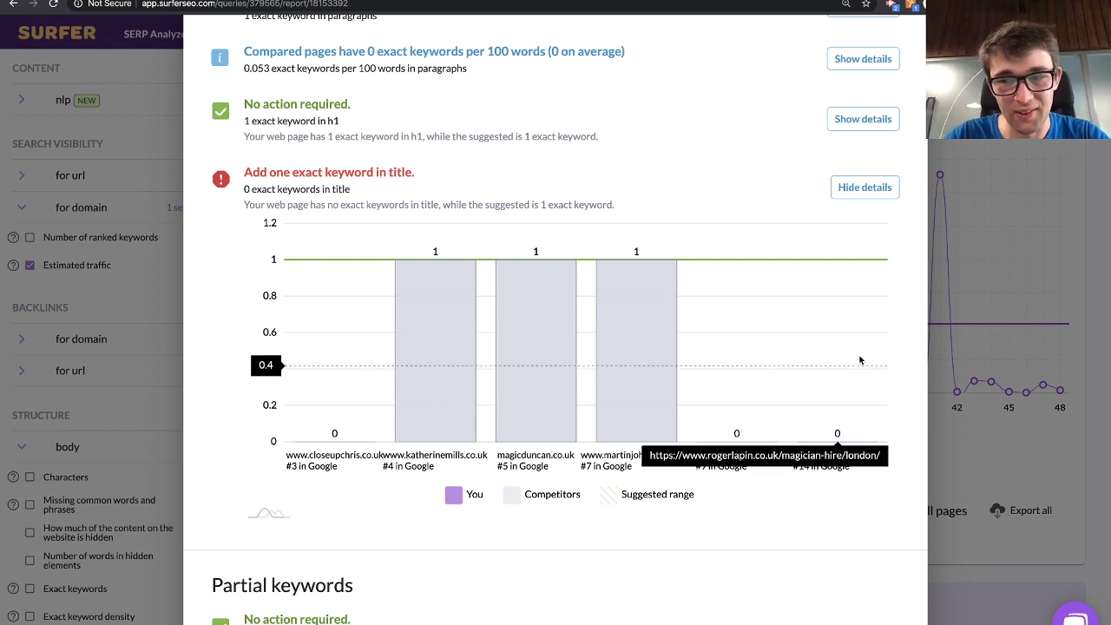
click(840, 188)
- Compare the partial keywords in the page's title with those of competitors, and collapse the details
scroll(543, 352, down, 5)
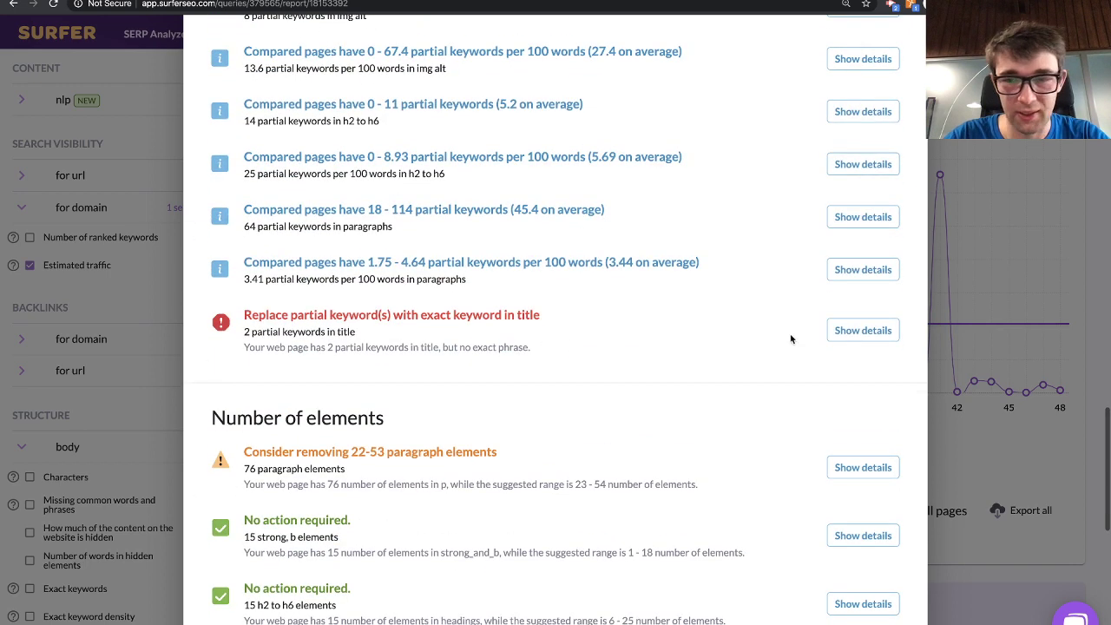
click(854, 331)
scroll(757, 312, down, 2)
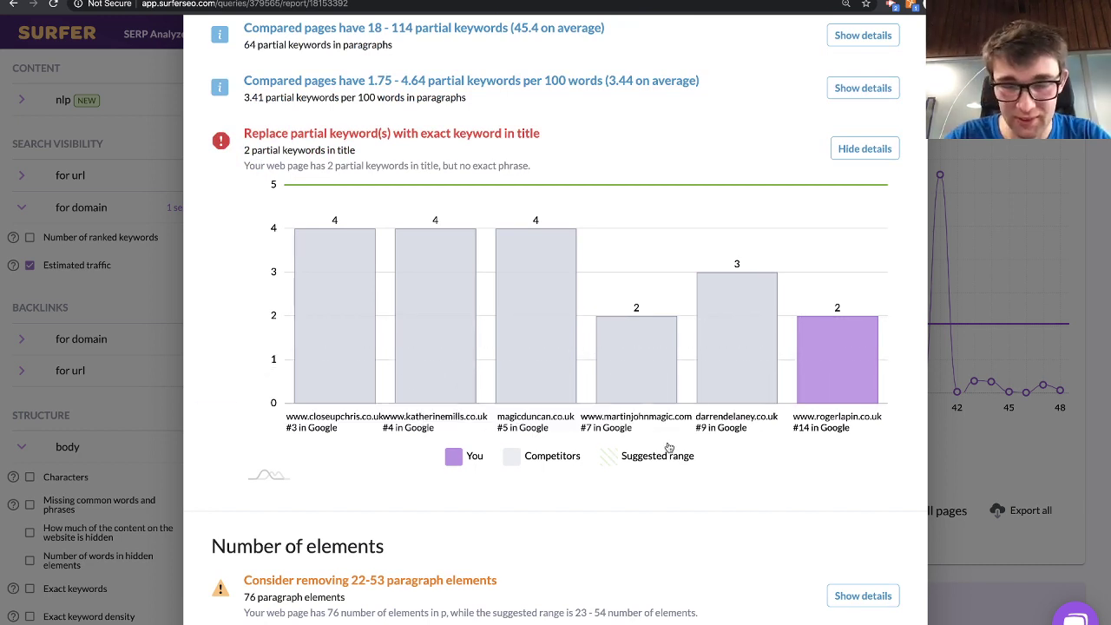
click(864, 148)
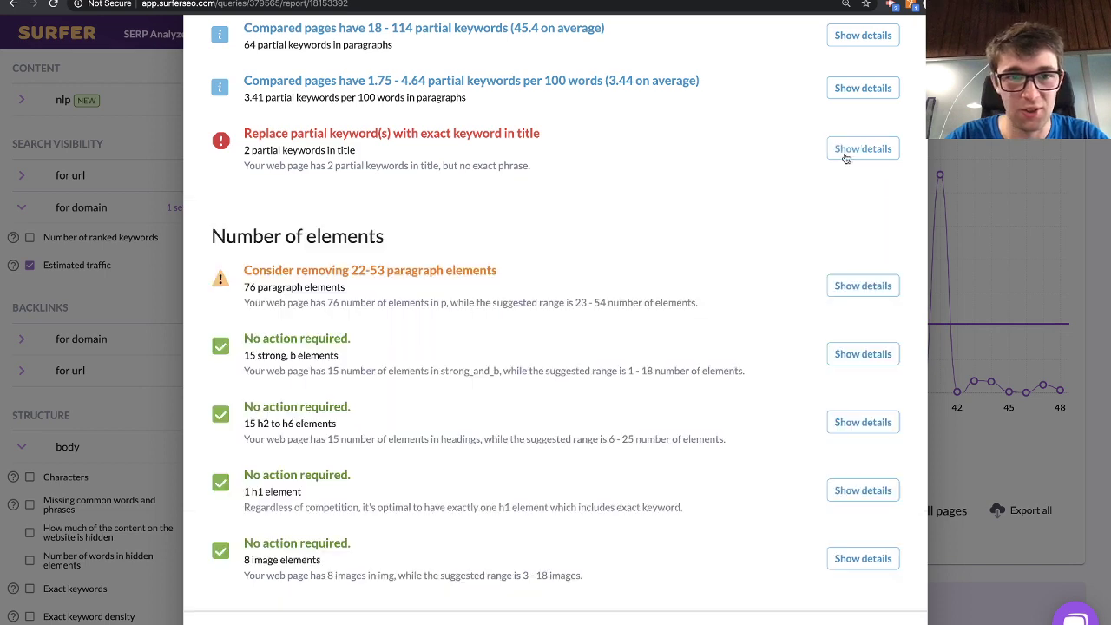
- Review the element and character counts, and compare the page's time to first byte with competitors
scroll(636, 280, down, 5)
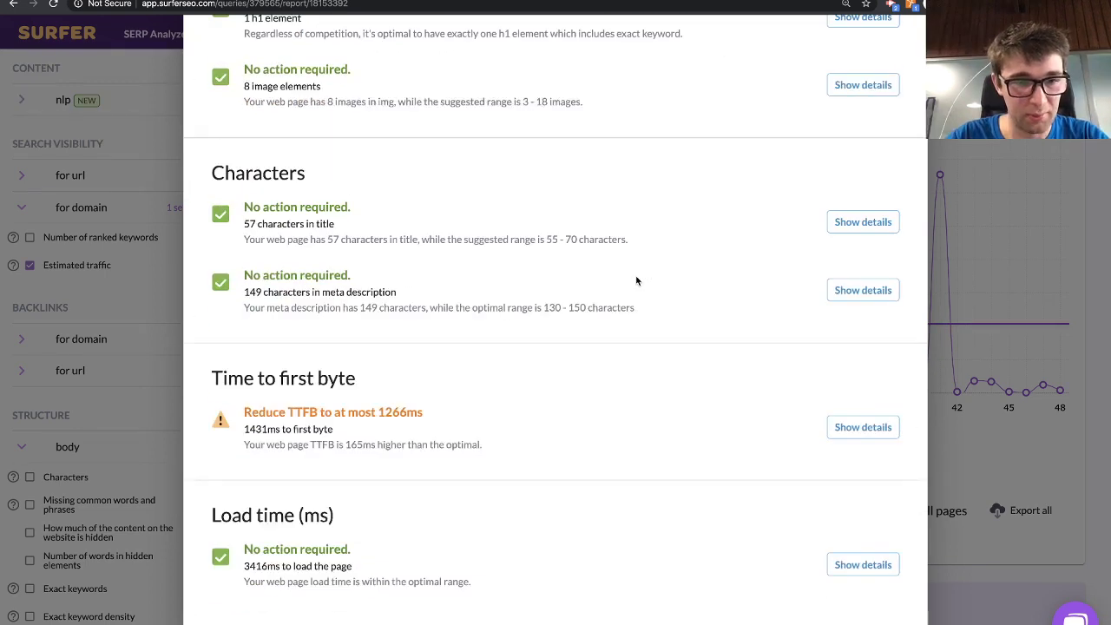
click(862, 436)
scroll(625, 391, down, 3)
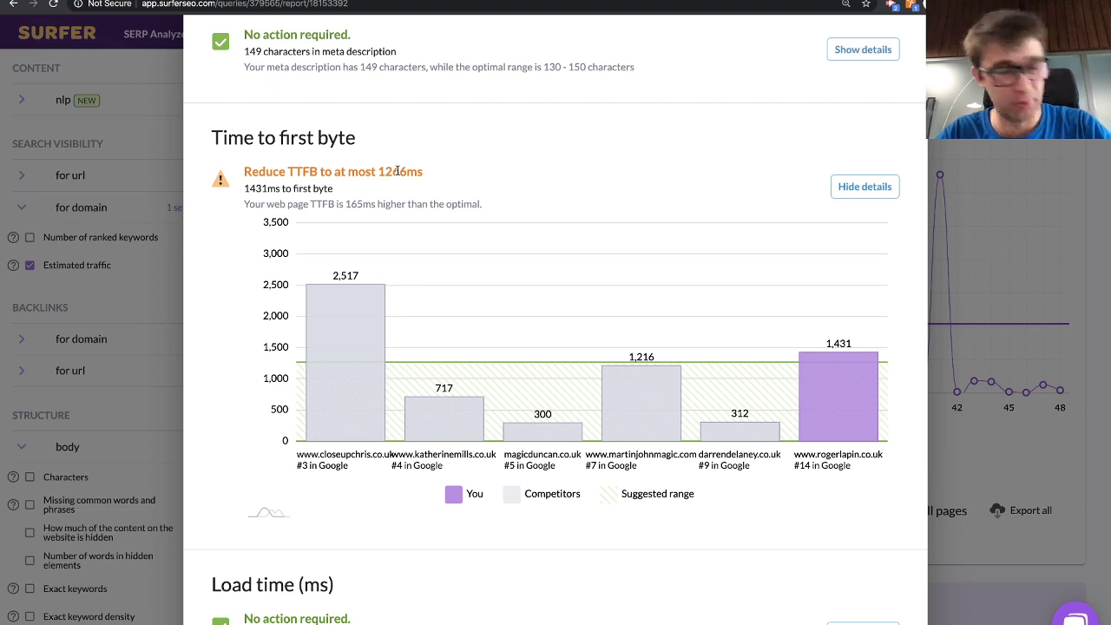
scroll(578, 245, down, 2)
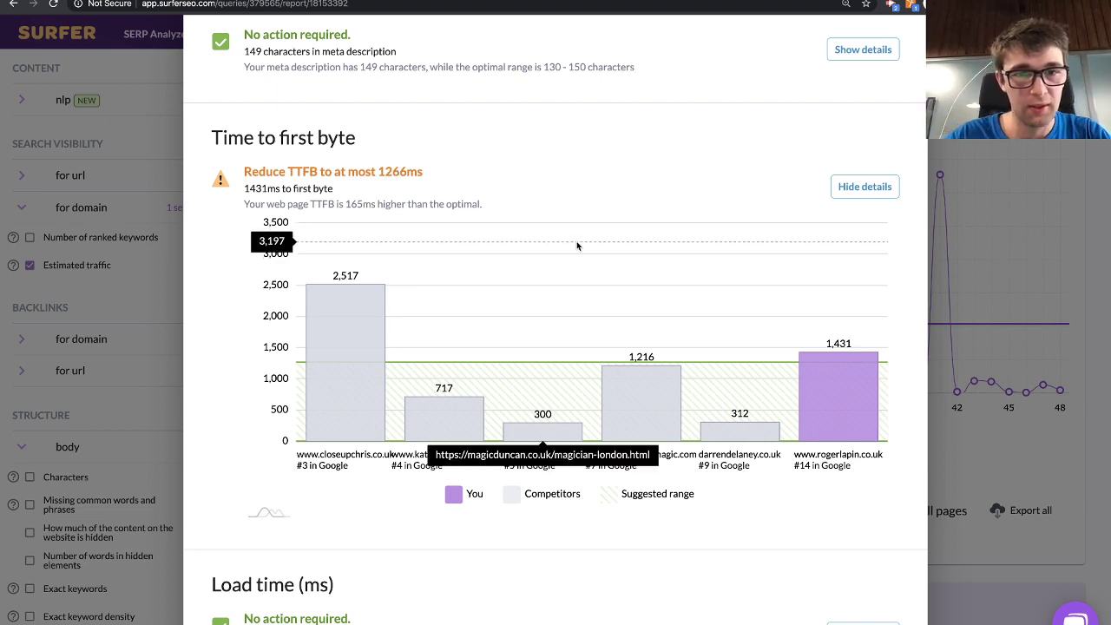
- Go back to the True Density section and review the suggested phrases and their recommended actions
scroll(577, 247, up, 1)
scroll(577, 247, up, 15)
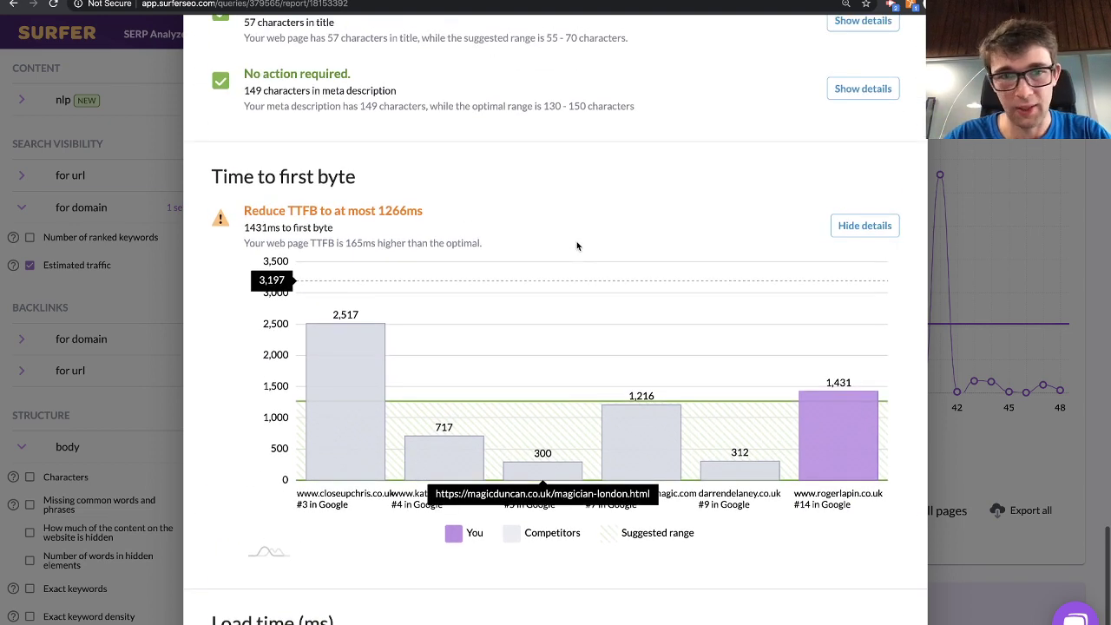
scroll(577, 246, up, 8)
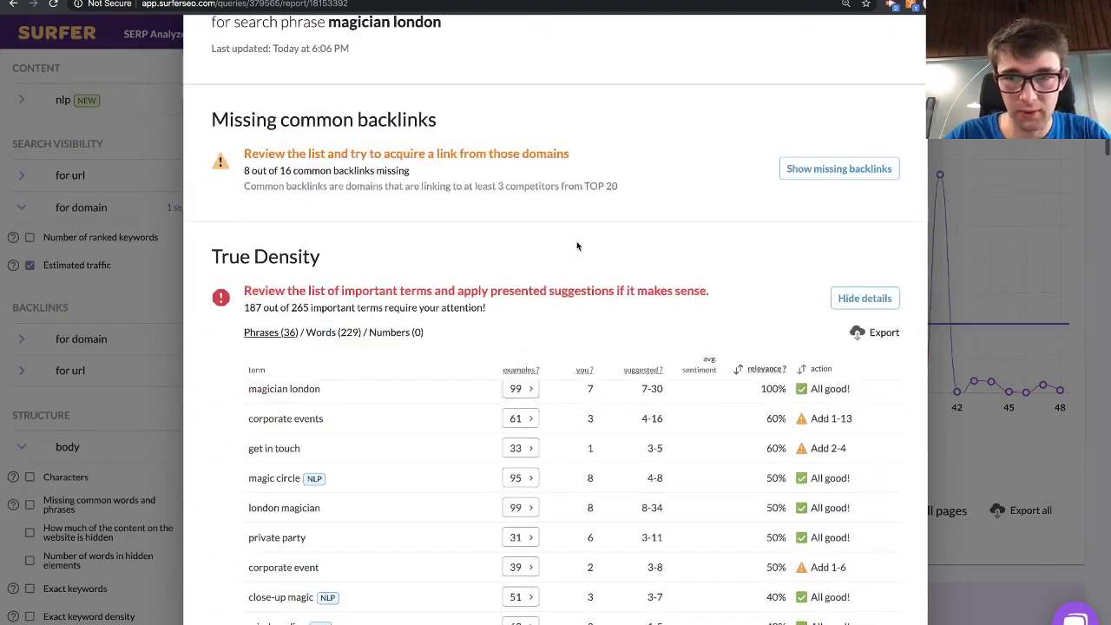
scroll(579, 243, down, 1)
scroll(582, 219, down, 3)
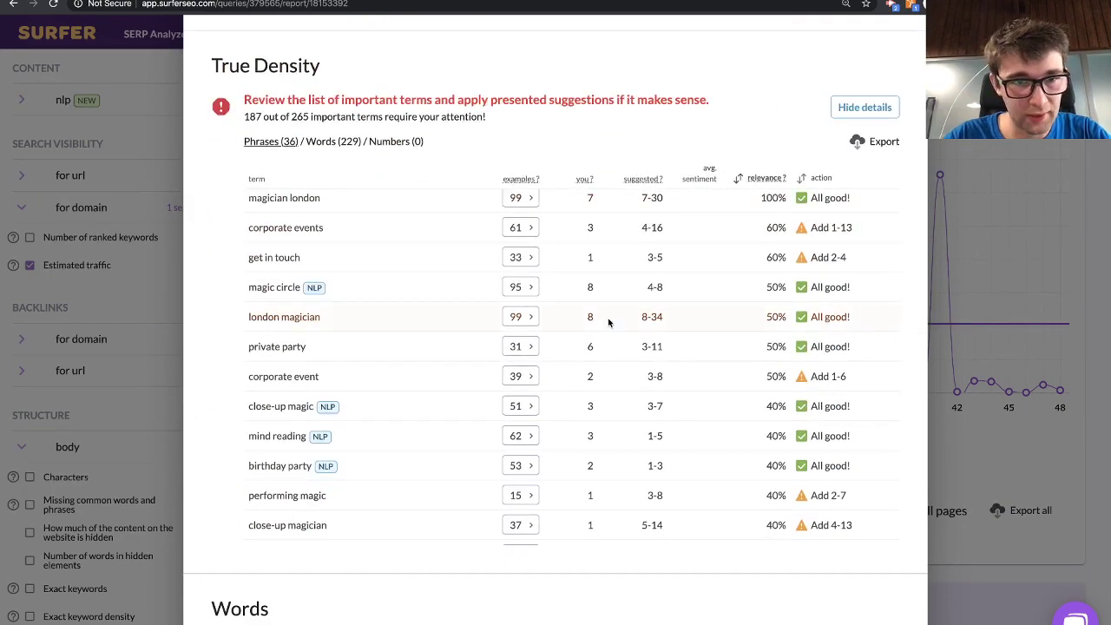
- Look through the True Density phrases and sort them by recommended action
scroll(608, 323, down, 1)
scroll(608, 322, up, 2)
scroll(608, 323, down, 6)
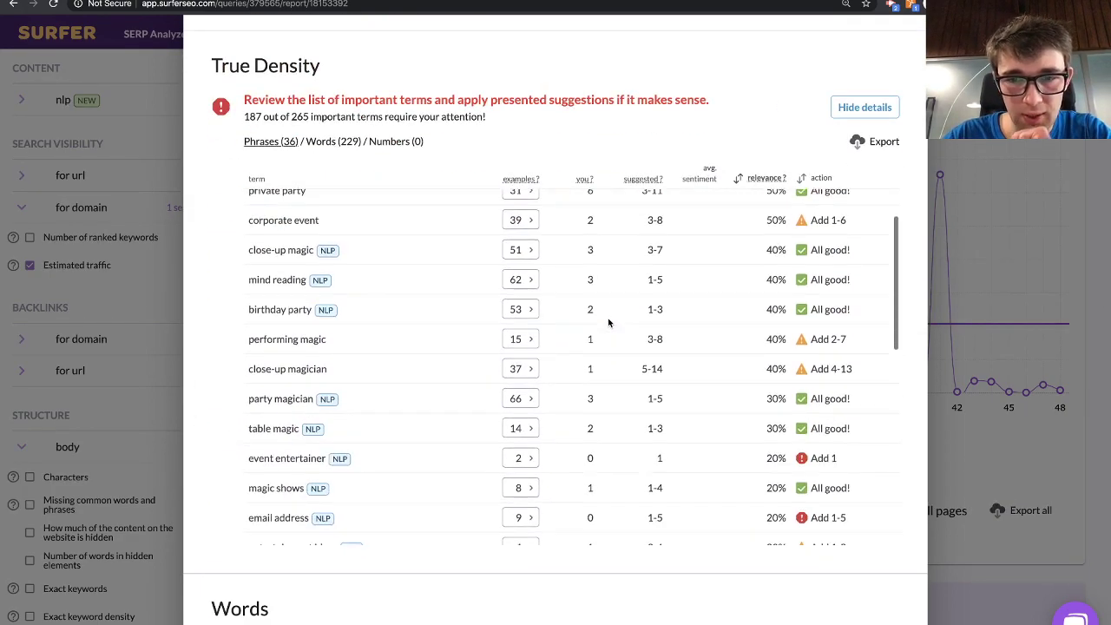
scroll(611, 319, down, 1)
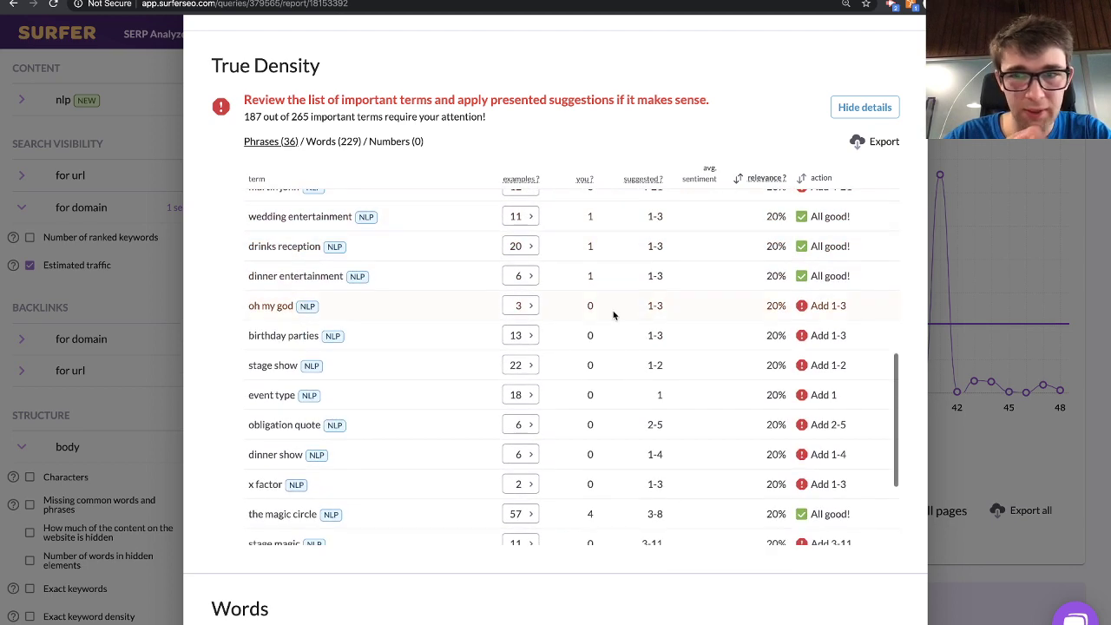
click(831, 177)
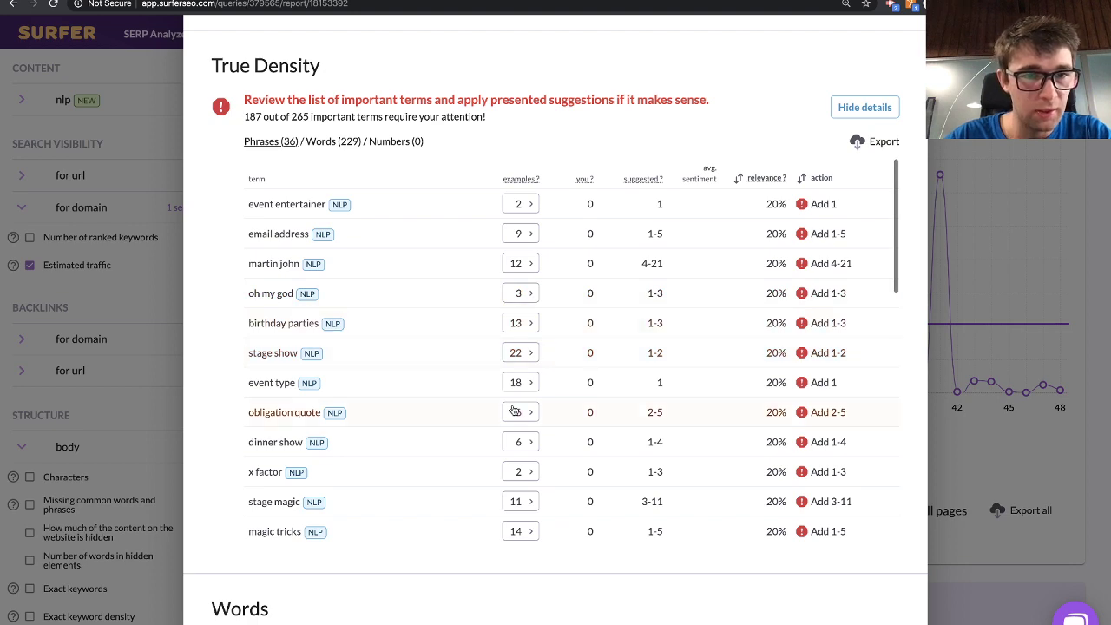
- Examine the phrases missing from the page, checking their suggested counts and whether each makes sense to add
scroll(514, 411, down, 1)
scroll(514, 410, up, 1)
scroll(513, 411, down, 1)
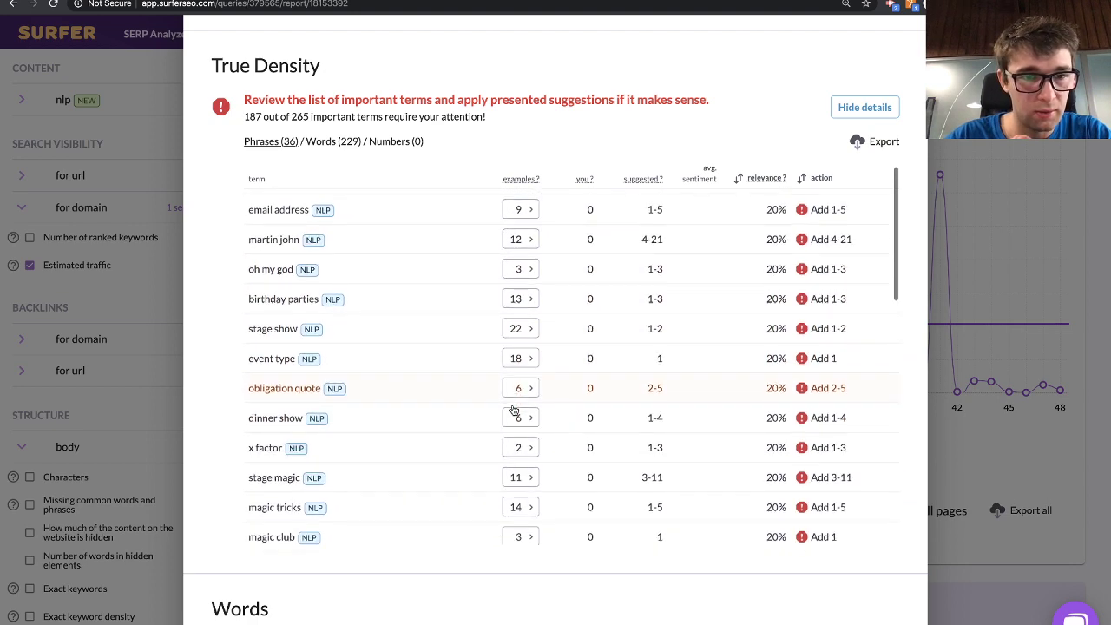
scroll(513, 411, down, 1)
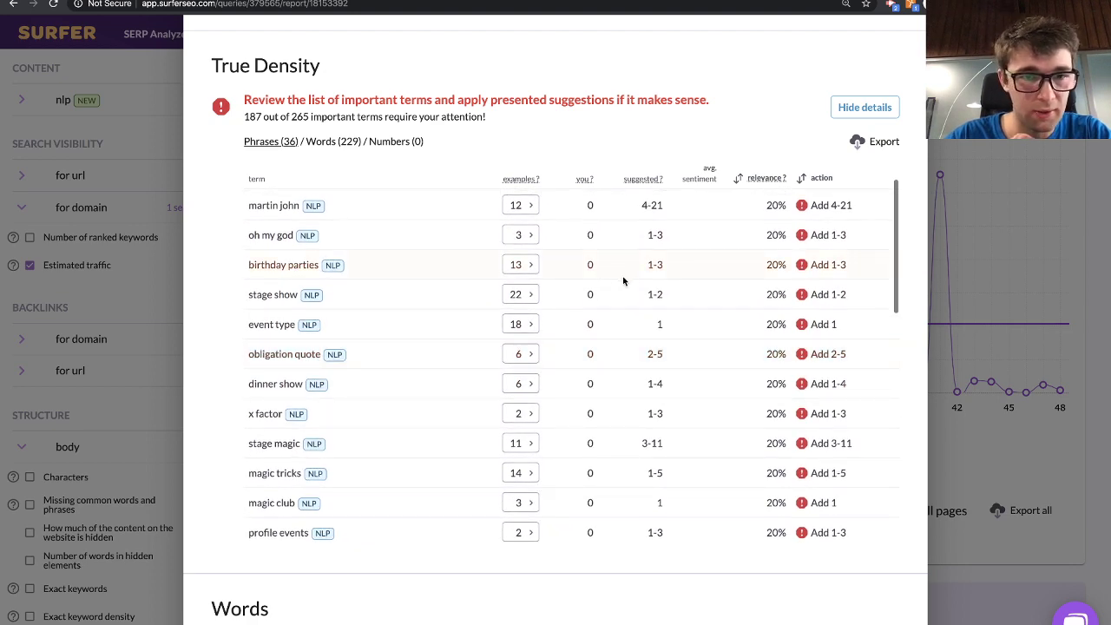
scroll(611, 305, down, 2)
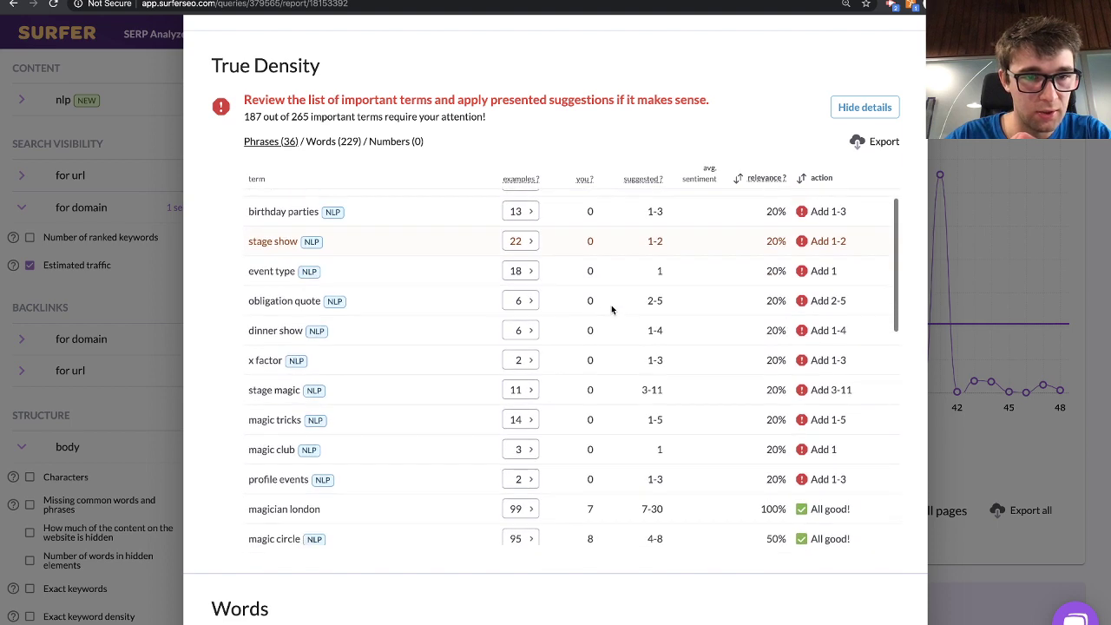
scroll(610, 309, down, 1)
scroll(611, 310, down, 1)
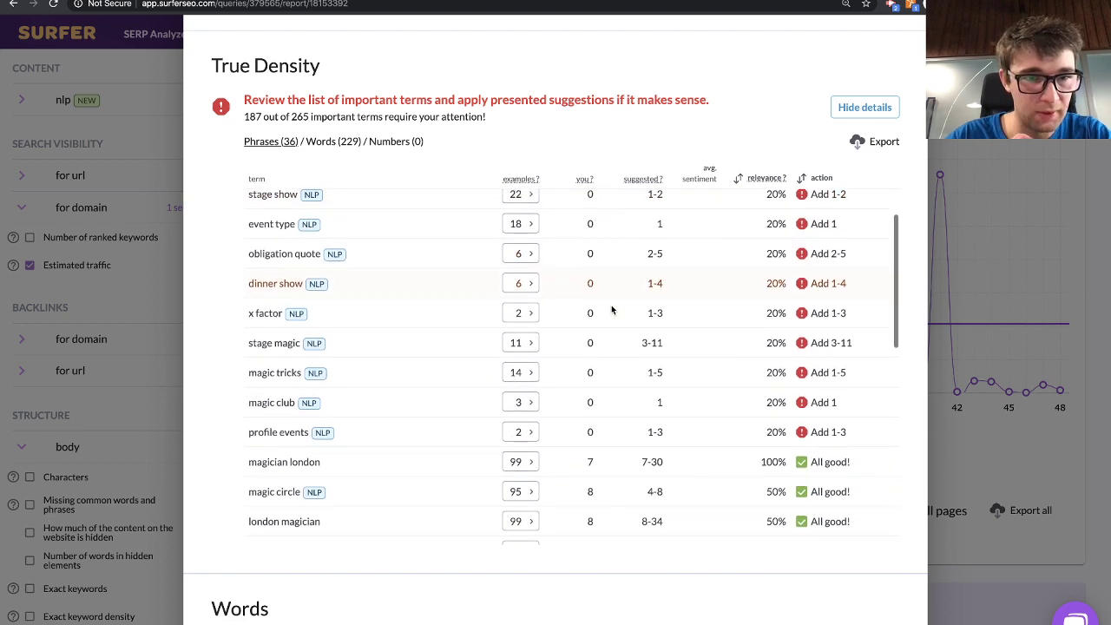
scroll(611, 310, down, 1)
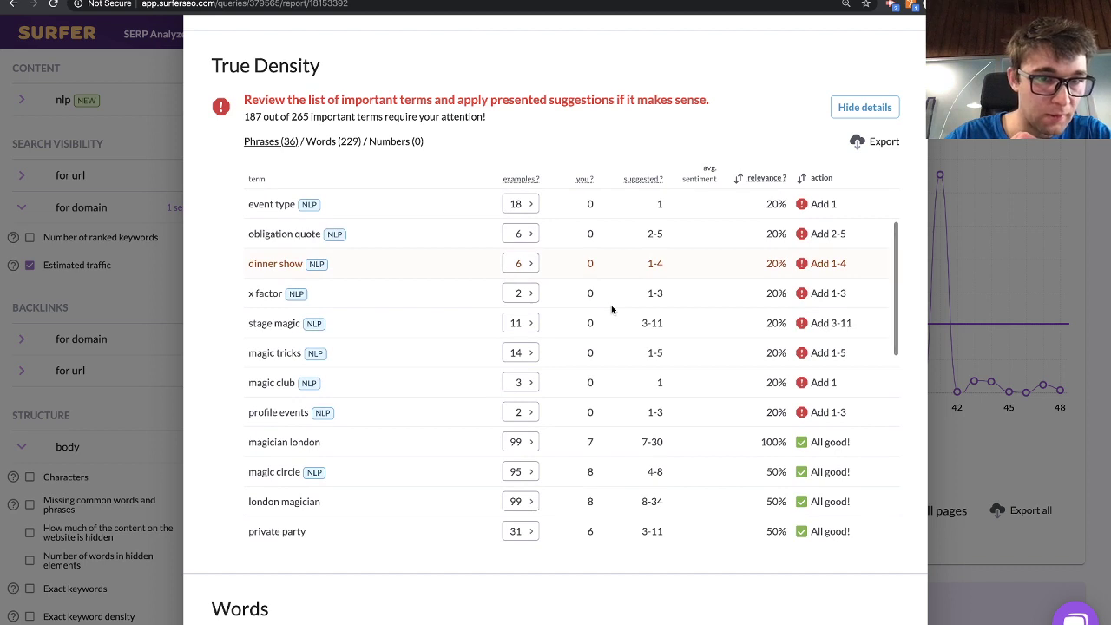
scroll(613, 308, up, 2)
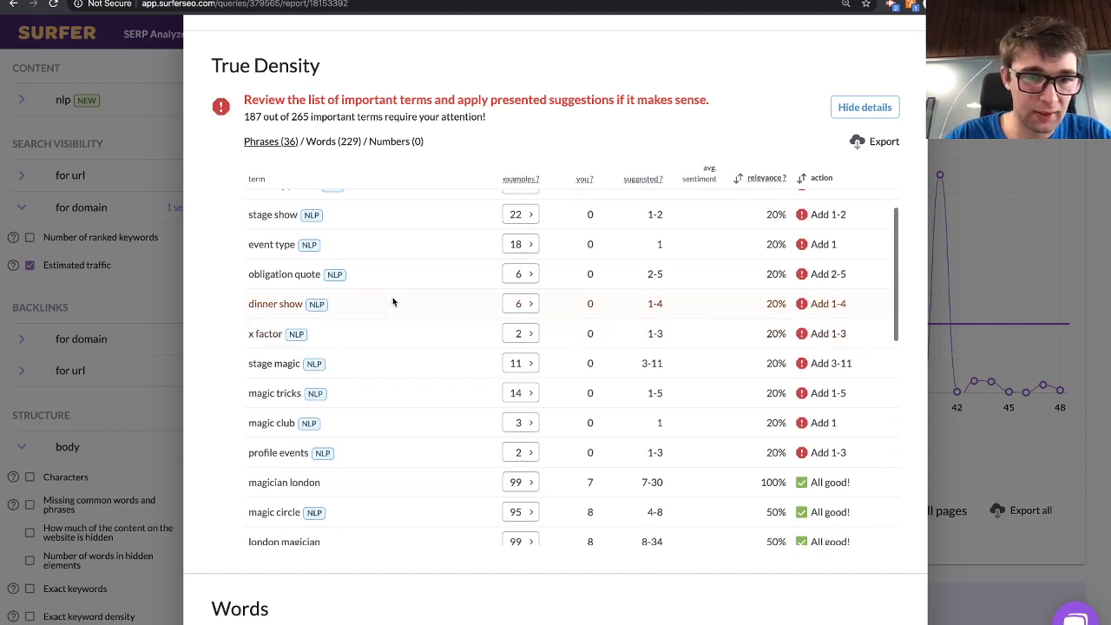
scroll(392, 301, up, 1)
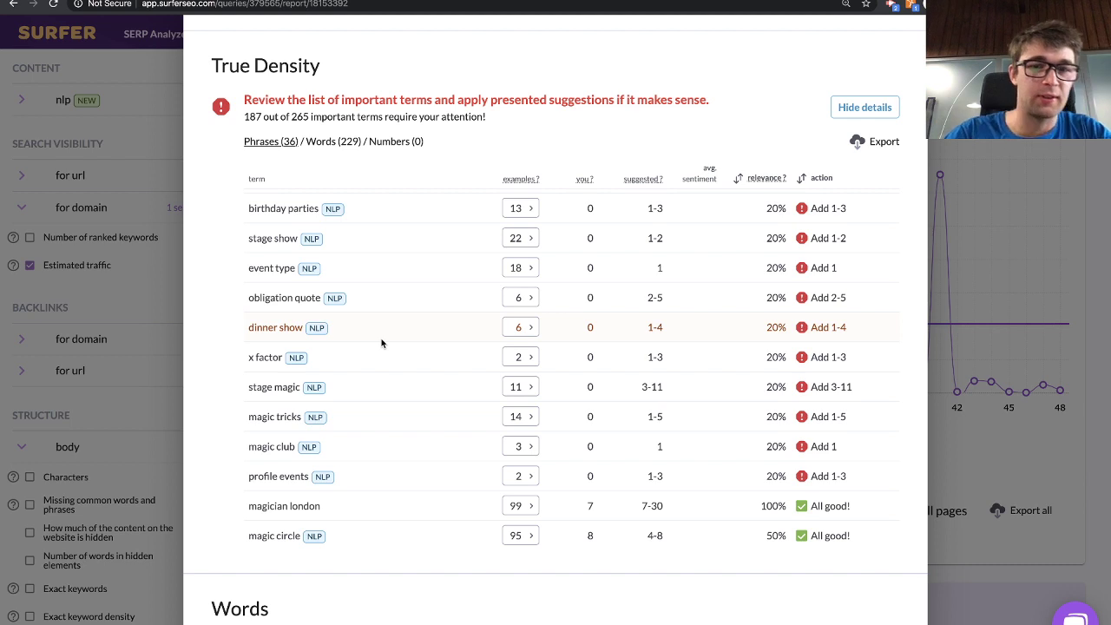
scroll(383, 342, up, 1)
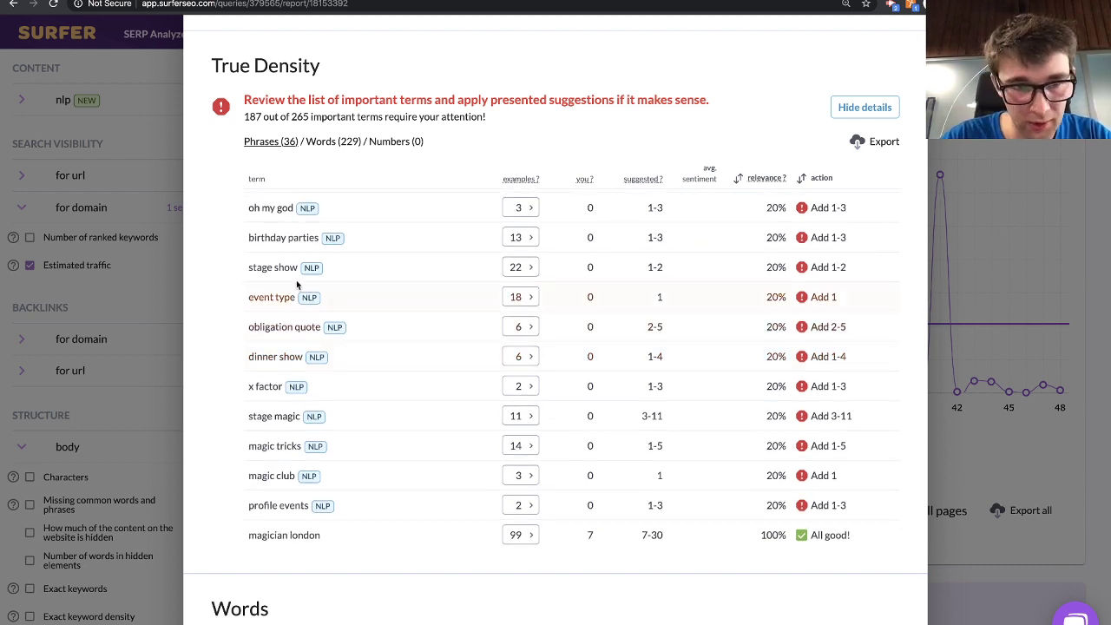
scroll(454, 346, down, 2)
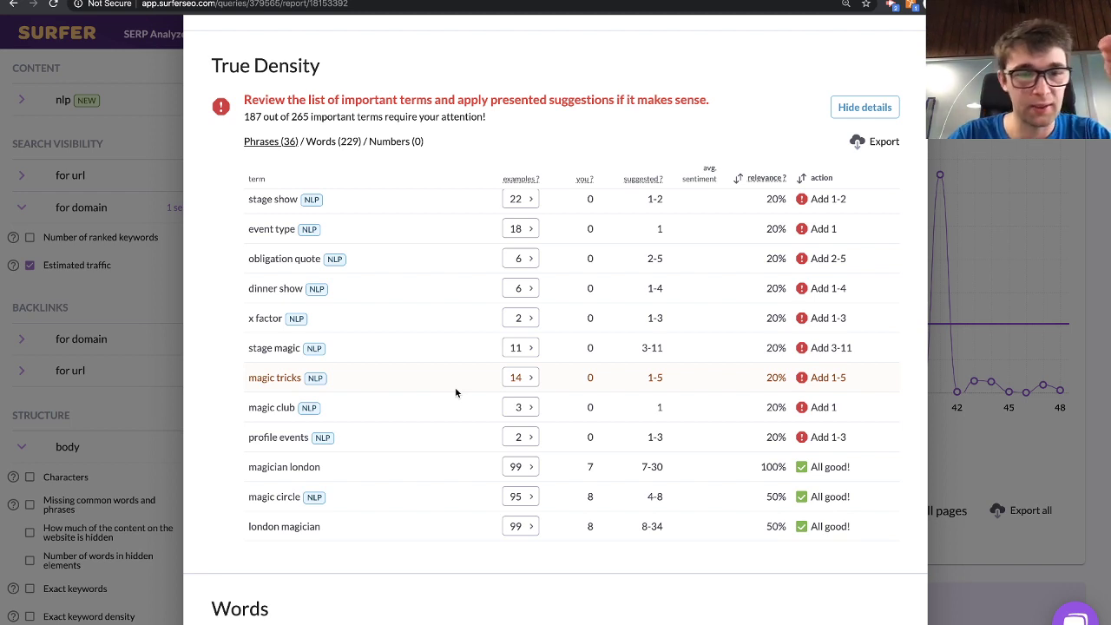
scroll(480, 364, up, 2)
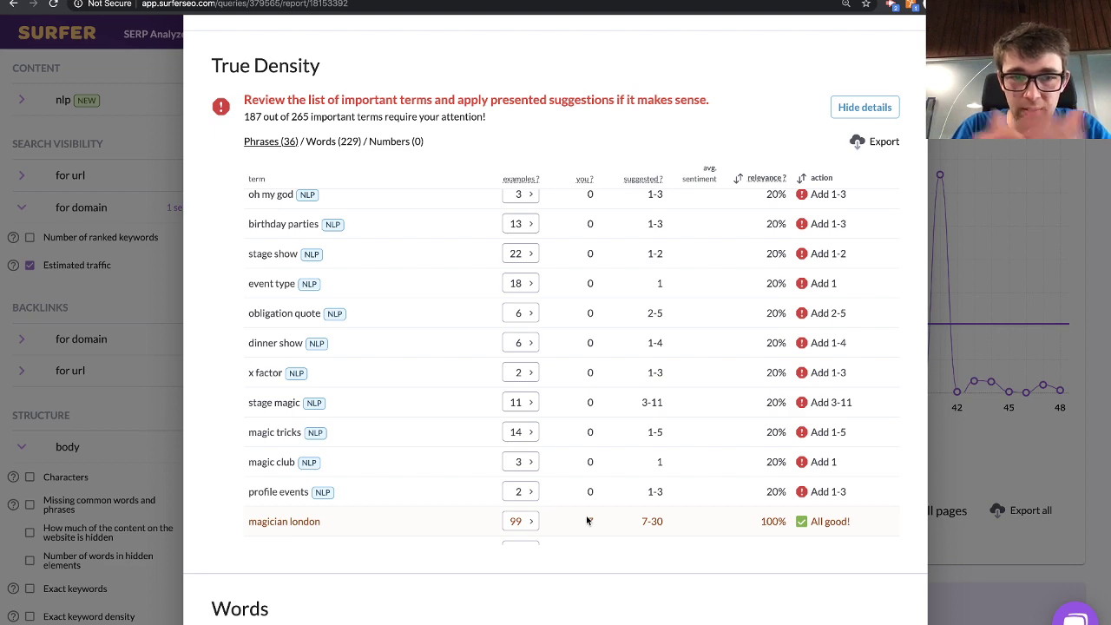
- Show the details for words in body and compare the page's word count with competitors
scroll(587, 521, down, 2)
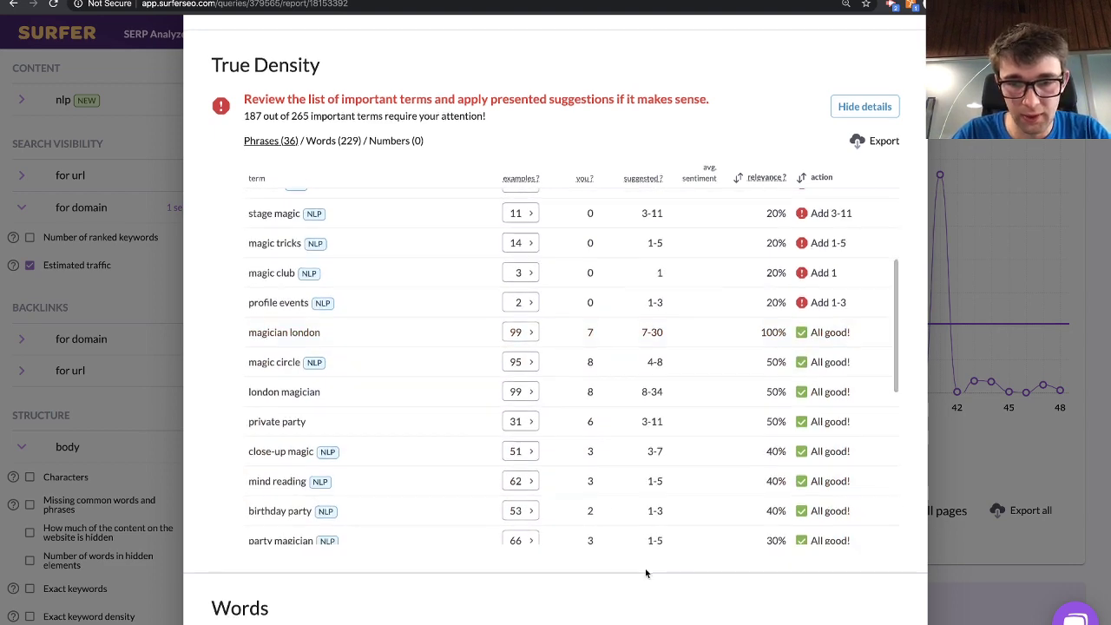
scroll(644, 573, down, 2)
click(861, 534)
scroll(608, 303, down, 3)
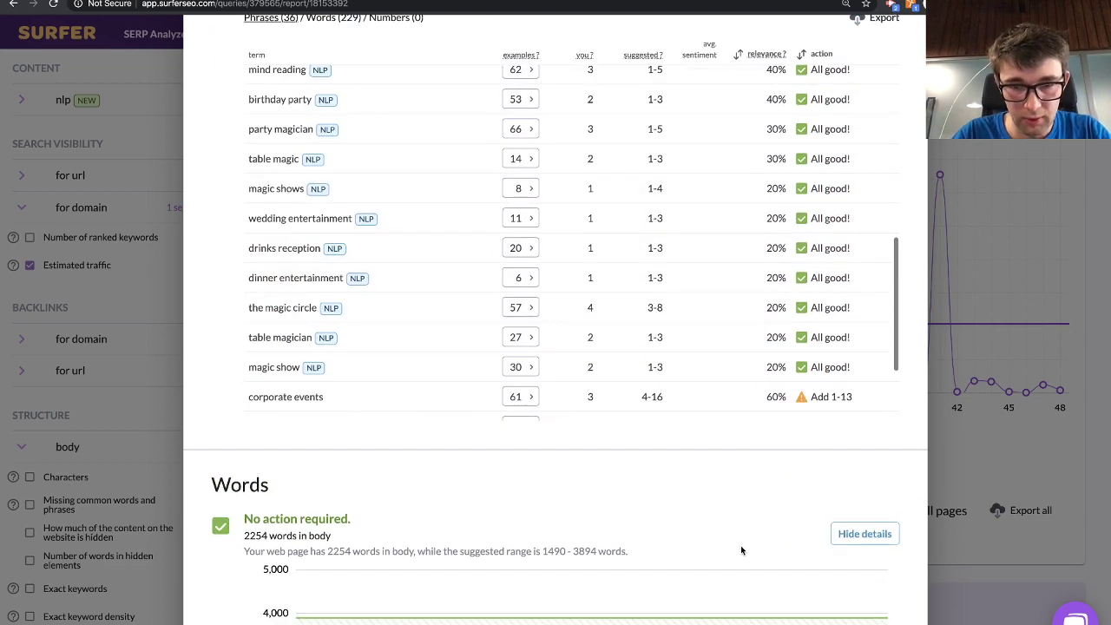
scroll(741, 546, down, 3)
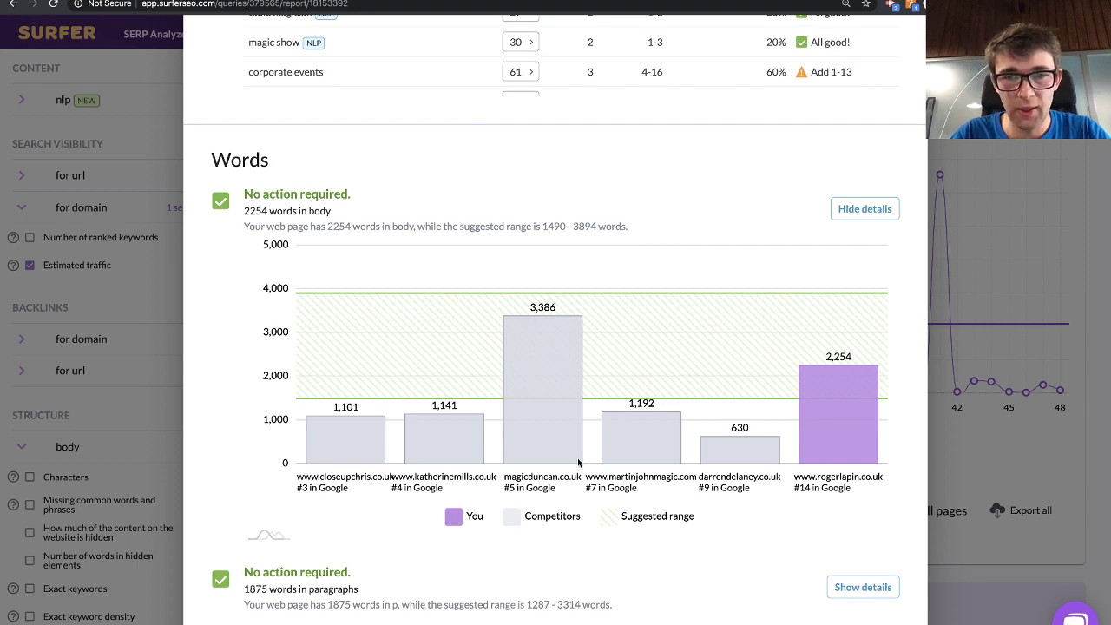
- Return to the True Density phrases and recheck the missing terms marked for adding
scroll(635, 374, up, 3)
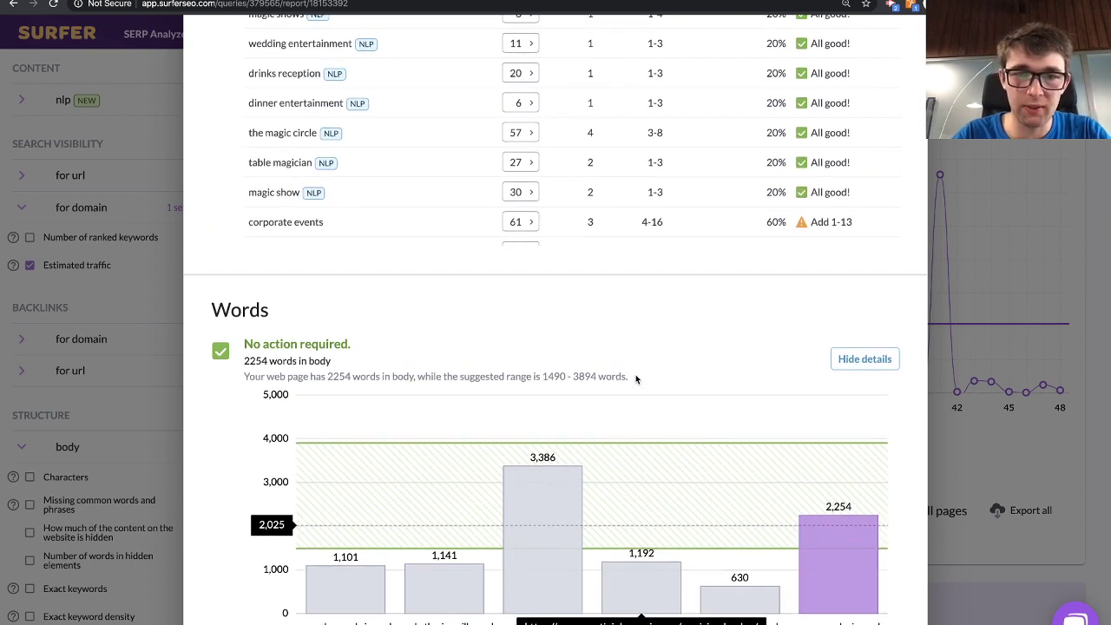
scroll(635, 374, up, 5)
scroll(655, 287, up, 10)
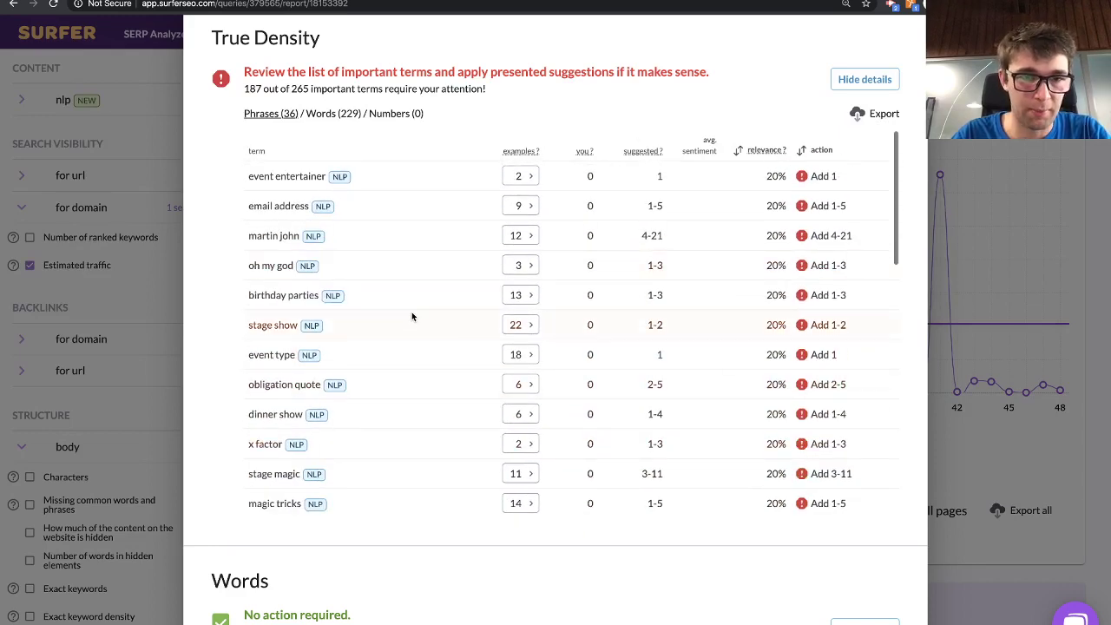
scroll(451, 281, down, 1)
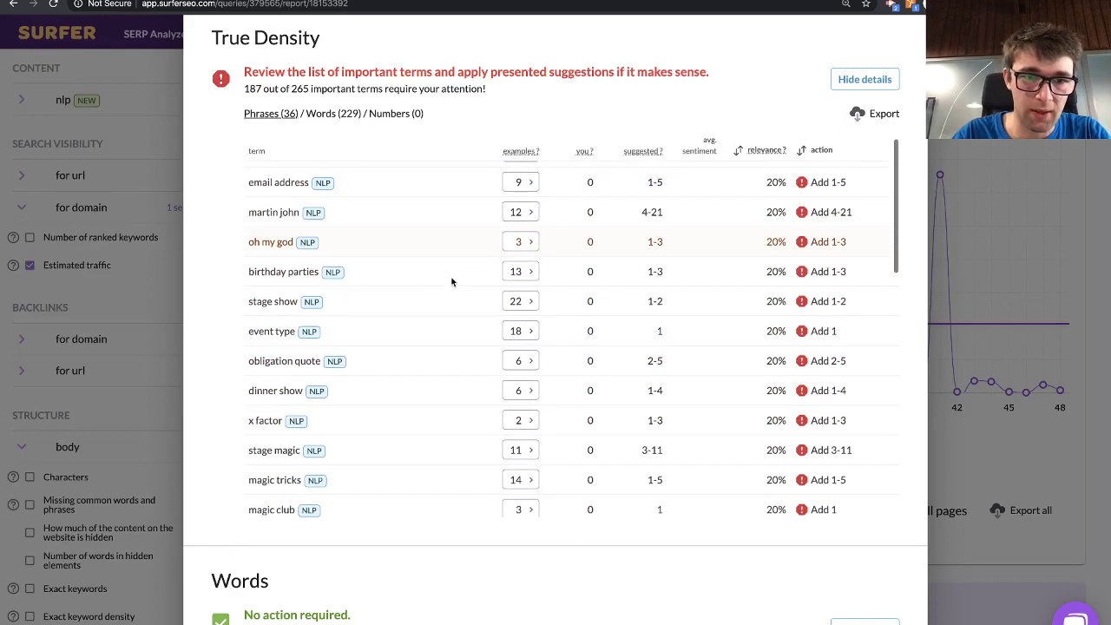
scroll(451, 281, up, 1)
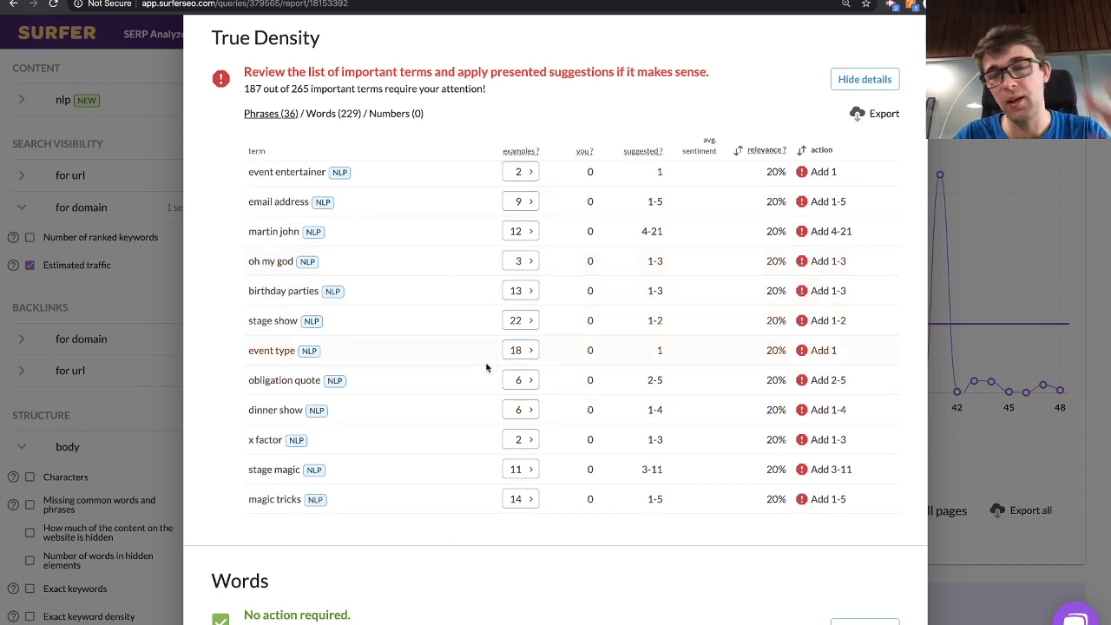
- Switch True Density to single words, review the terms to add or remove, and go back to the search results
click(338, 113)
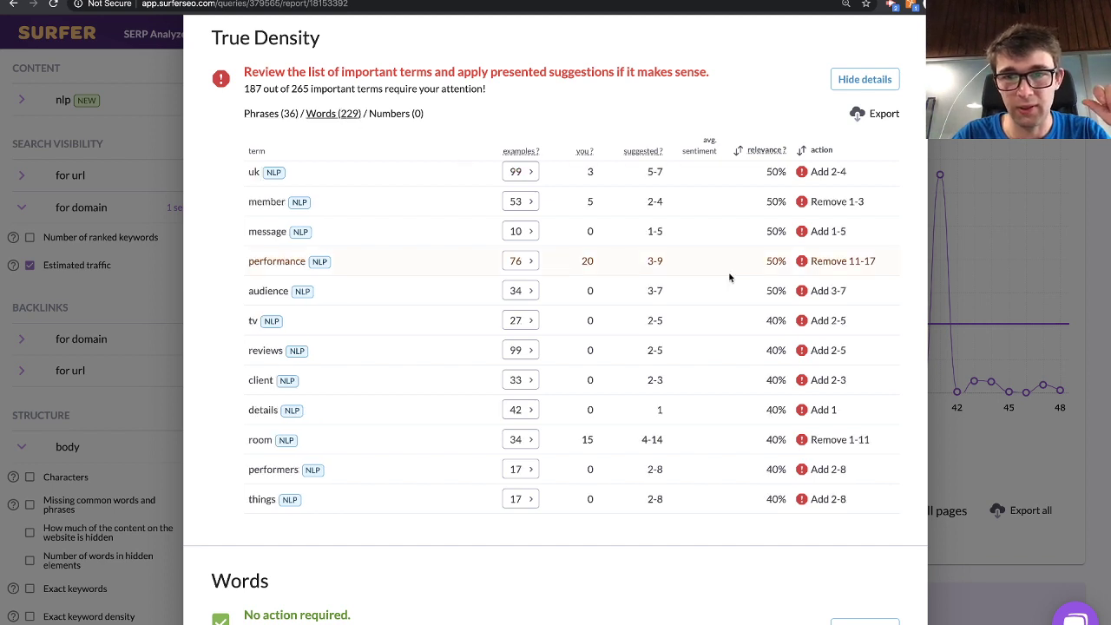
scroll(563, 314, down, 1)
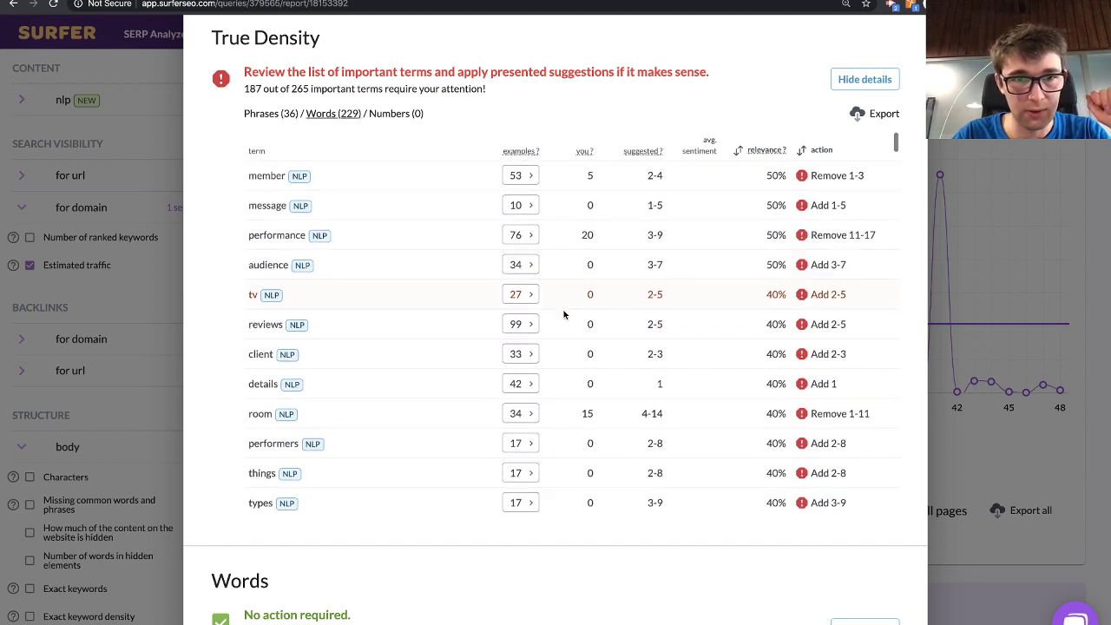
scroll(564, 314, up, 1)
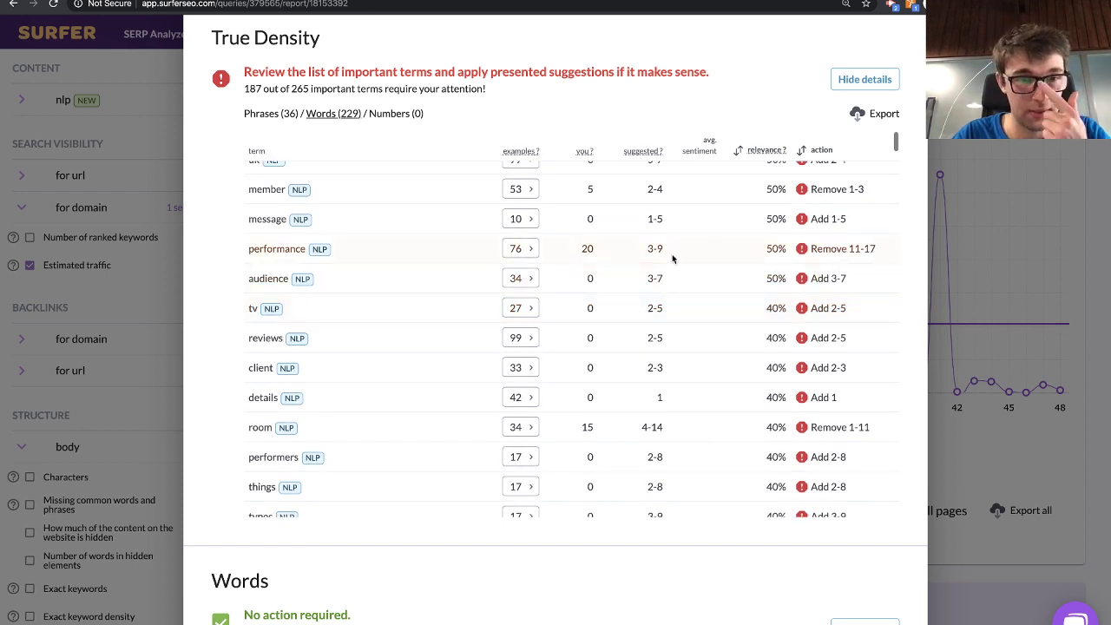
scroll(671, 256, down, 1)
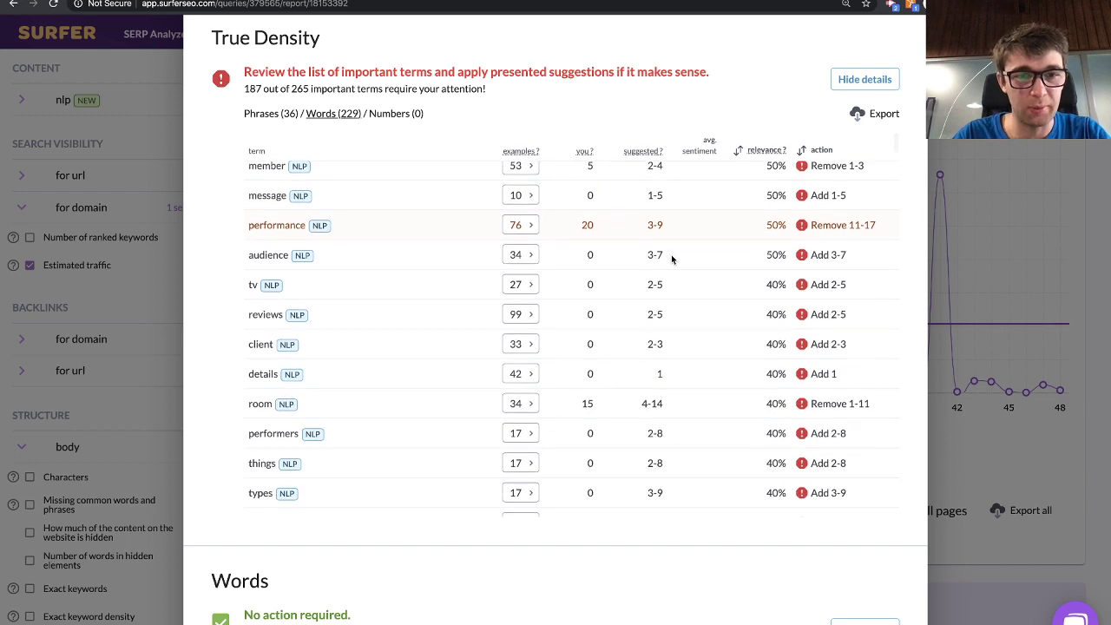
scroll(671, 257, down, 1)
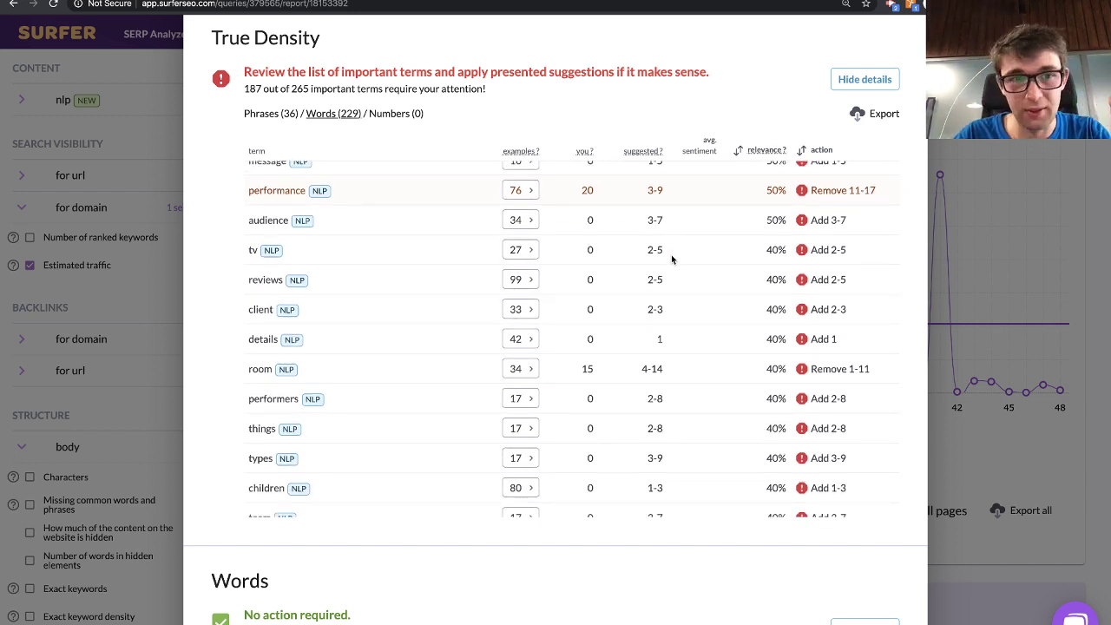
scroll(671, 258, down, 3)
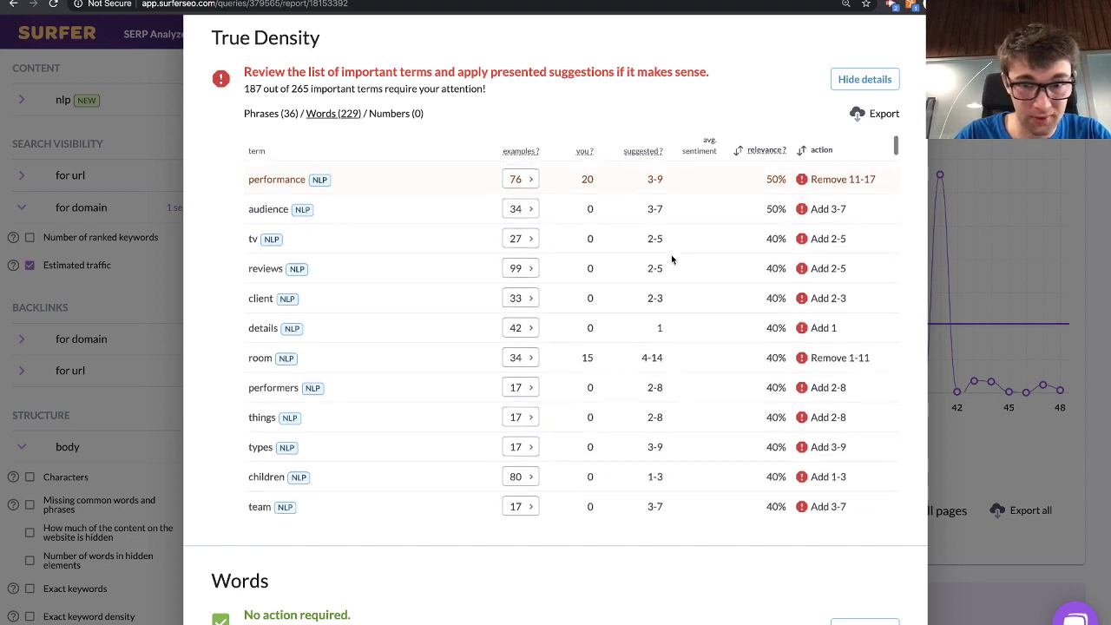
scroll(670, 258, down, 3)
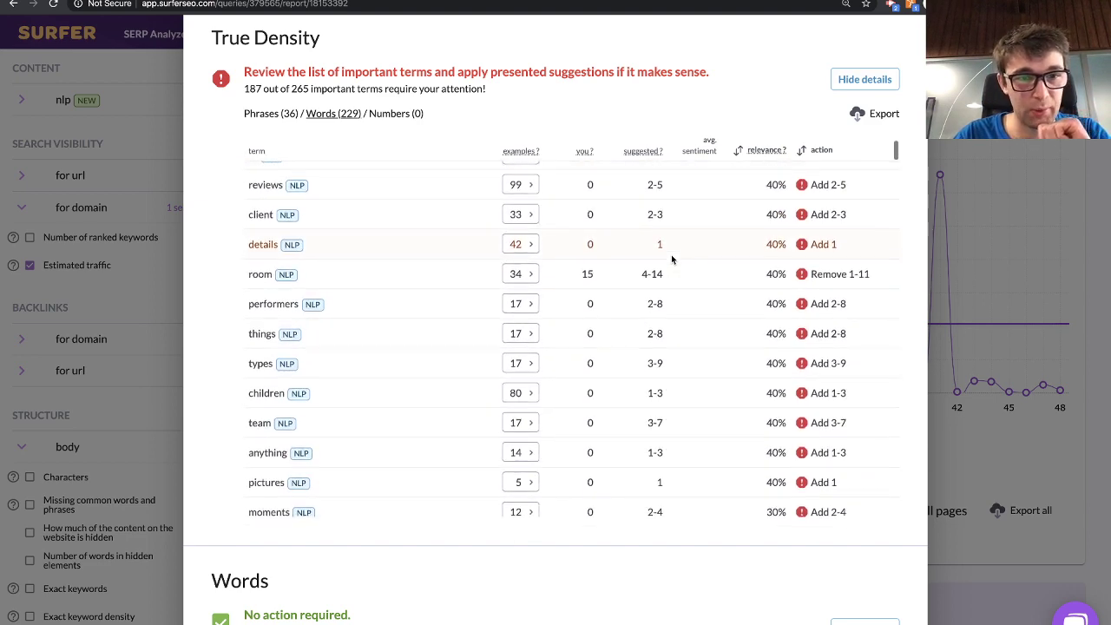
scroll(671, 259, down, 3)
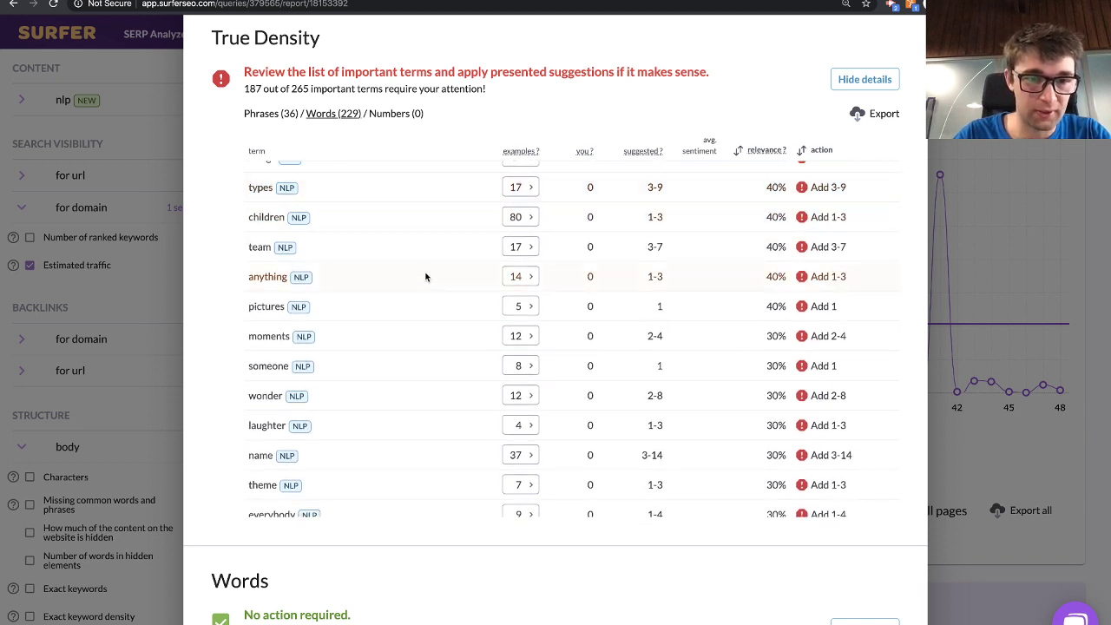
scroll(440, 292, down, 1)
scroll(439, 292, down, 5)
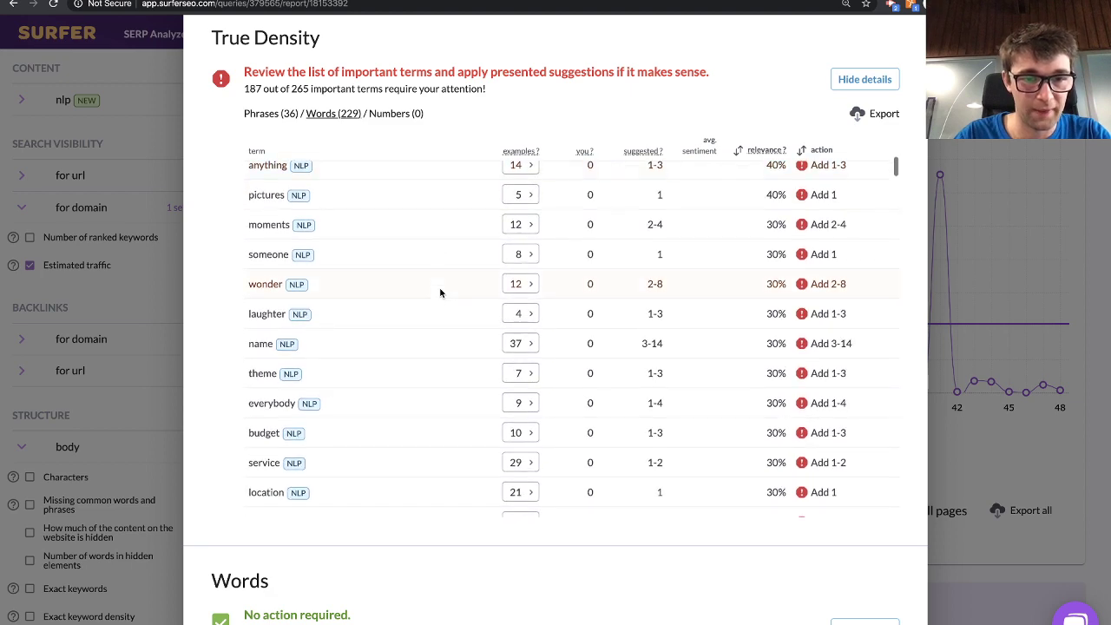
scroll(440, 292, up, 10)
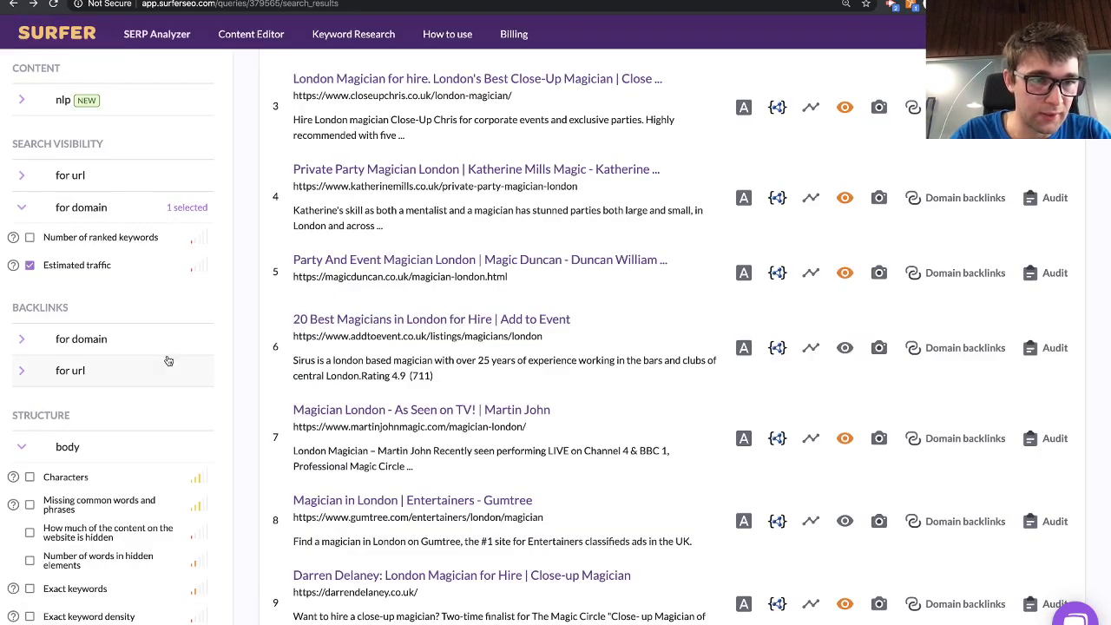
- Remove the domain's Estimated traffic metric from the chart and collapse its search visibility group
click(102, 266)
click(130, 218)
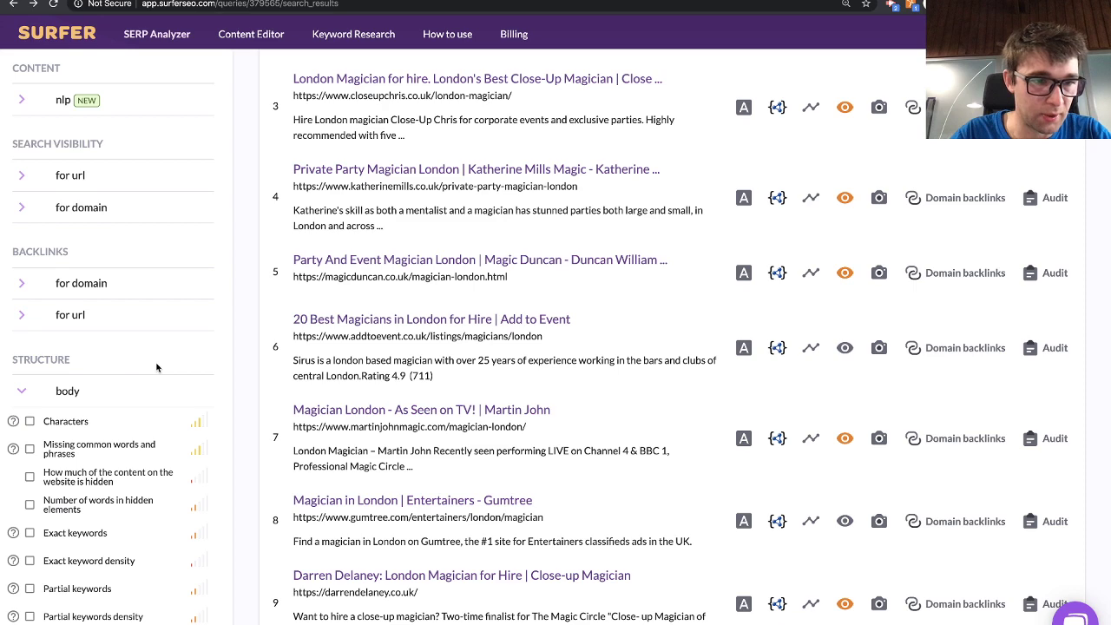
- Chart the title's Exact keywords metric across search positions, inspect it, and clear it from the chart
scroll(157, 368, down, 5)
click(163, 318)
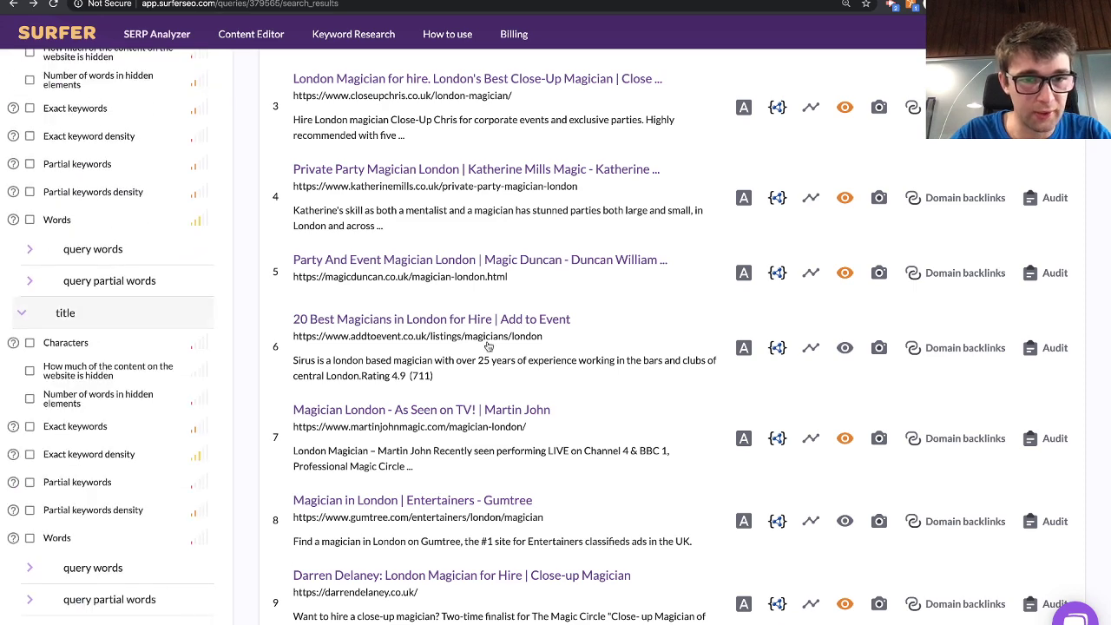
scroll(531, 356, up, 10)
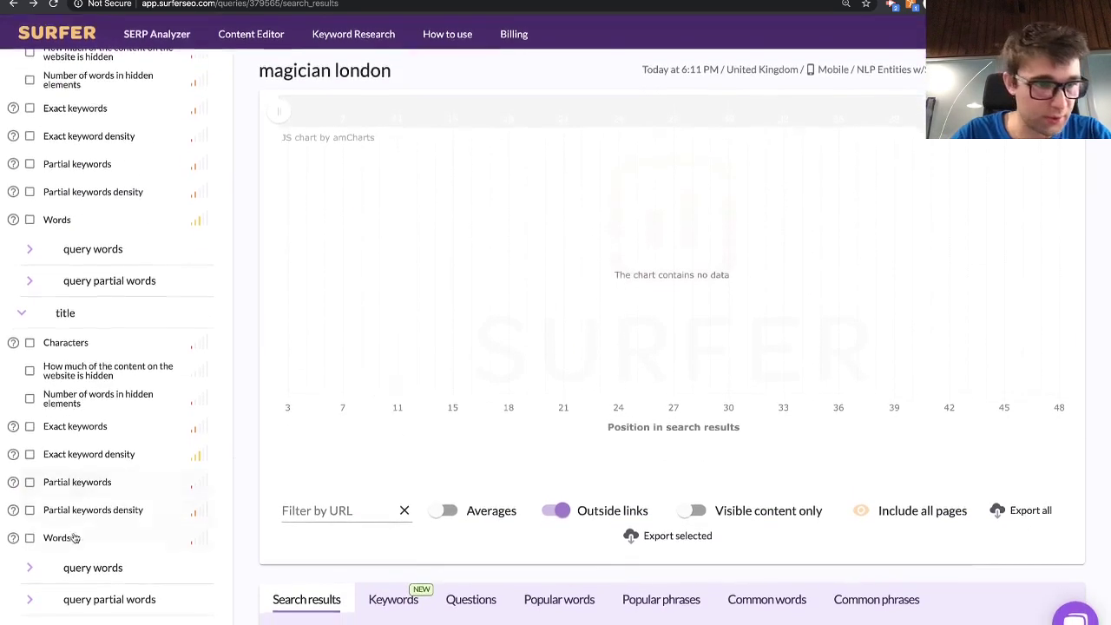
click(87, 425)
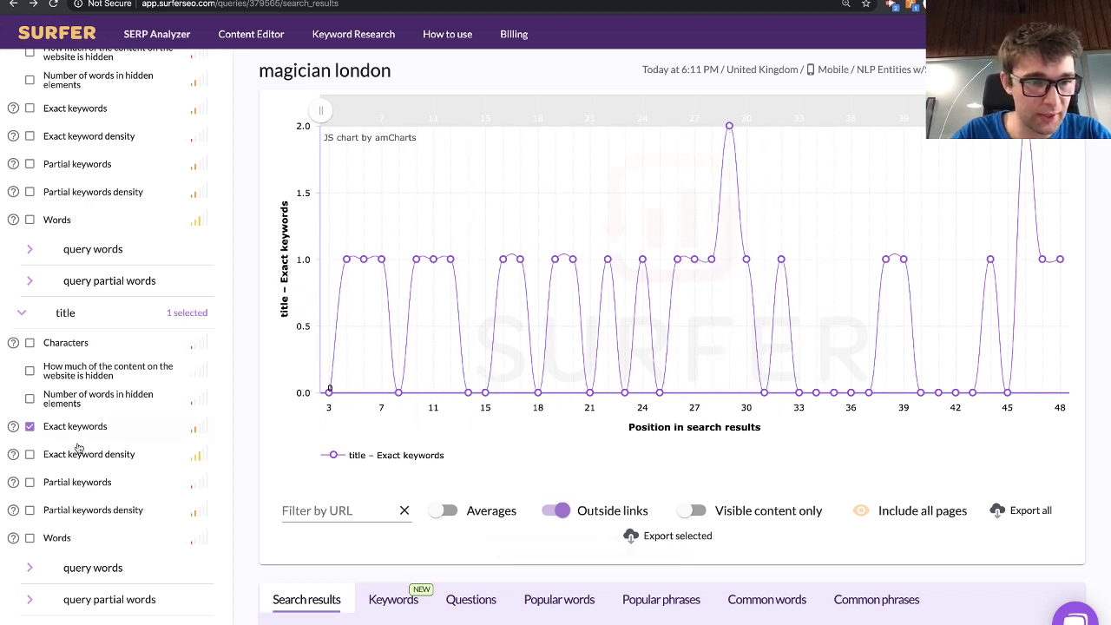
click(131, 434)
scroll(122, 495, down, 2)
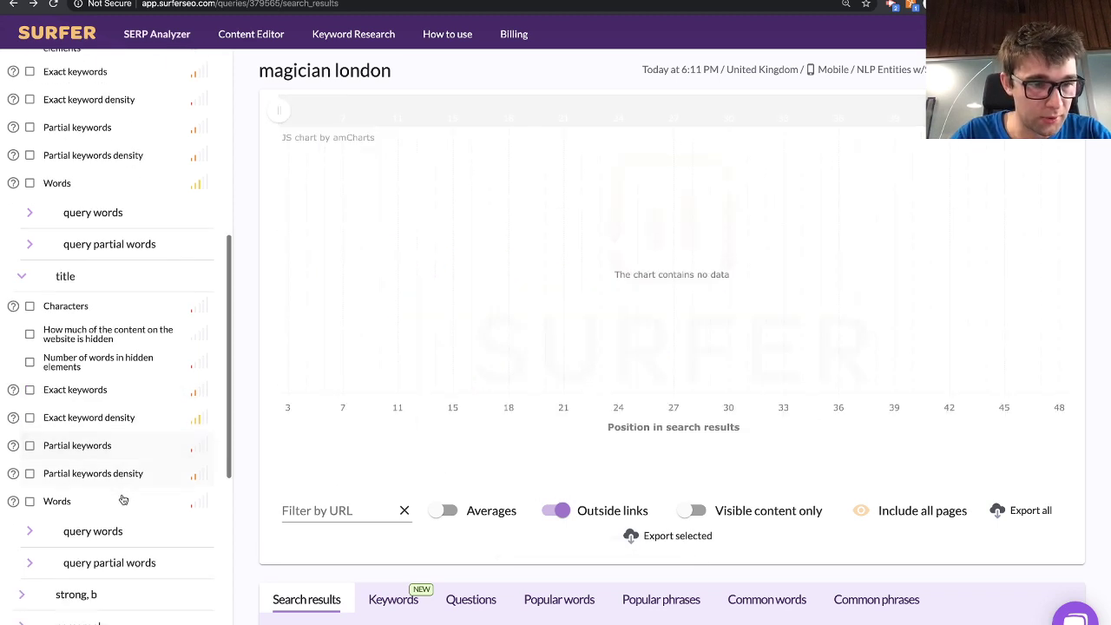
- Chart the title's [london] Count query-word metric across search positions, clear it, and chart the [magician] Count metric instead
click(109, 517)
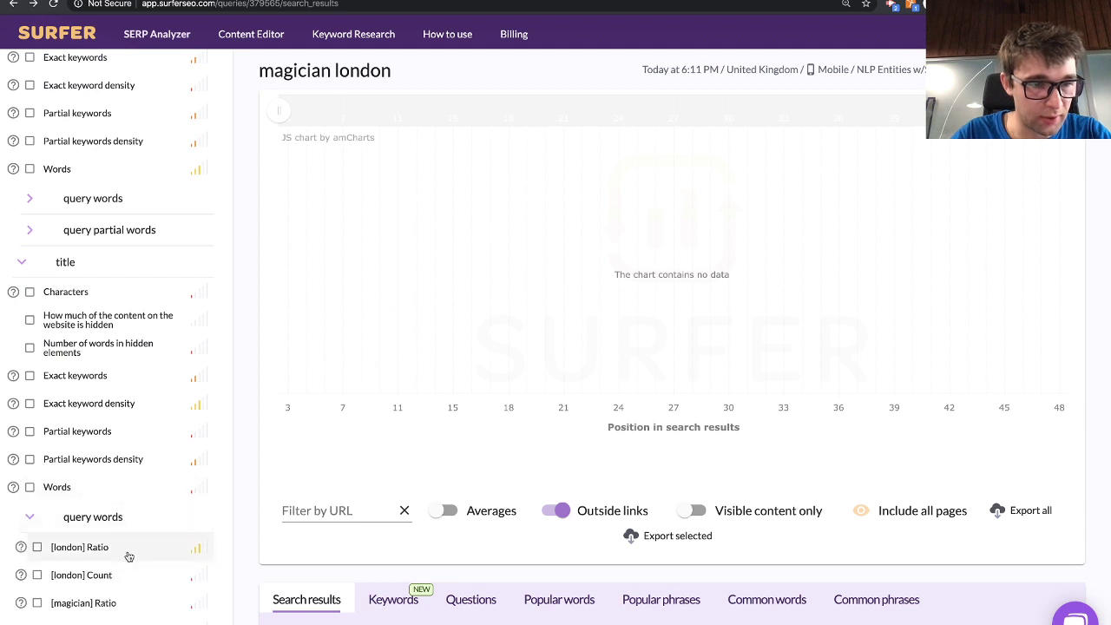
click(126, 570)
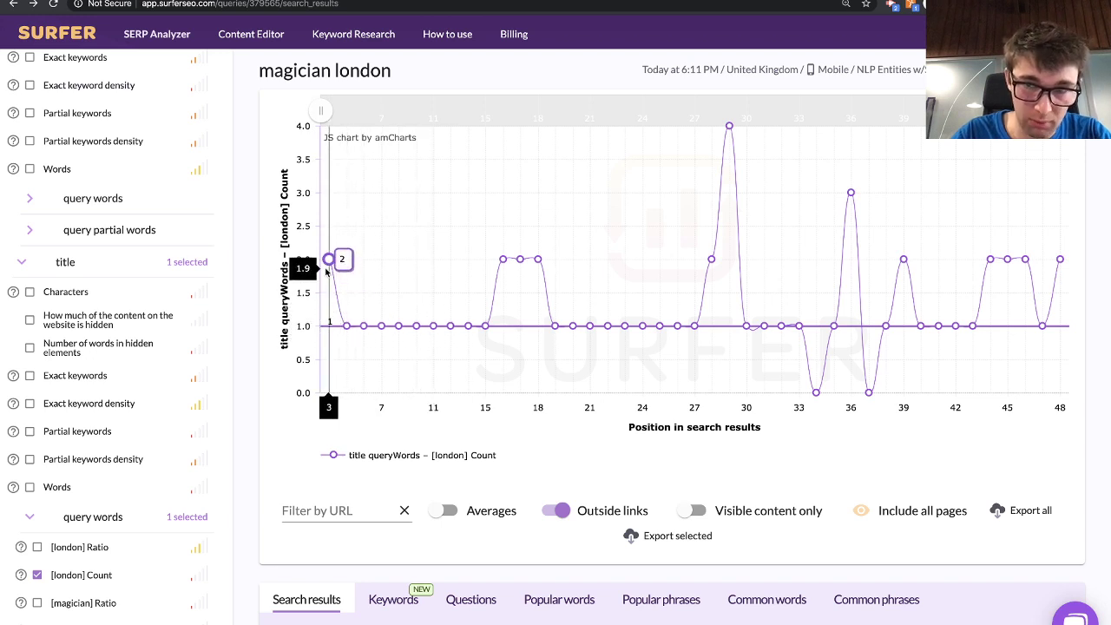
click(109, 574)
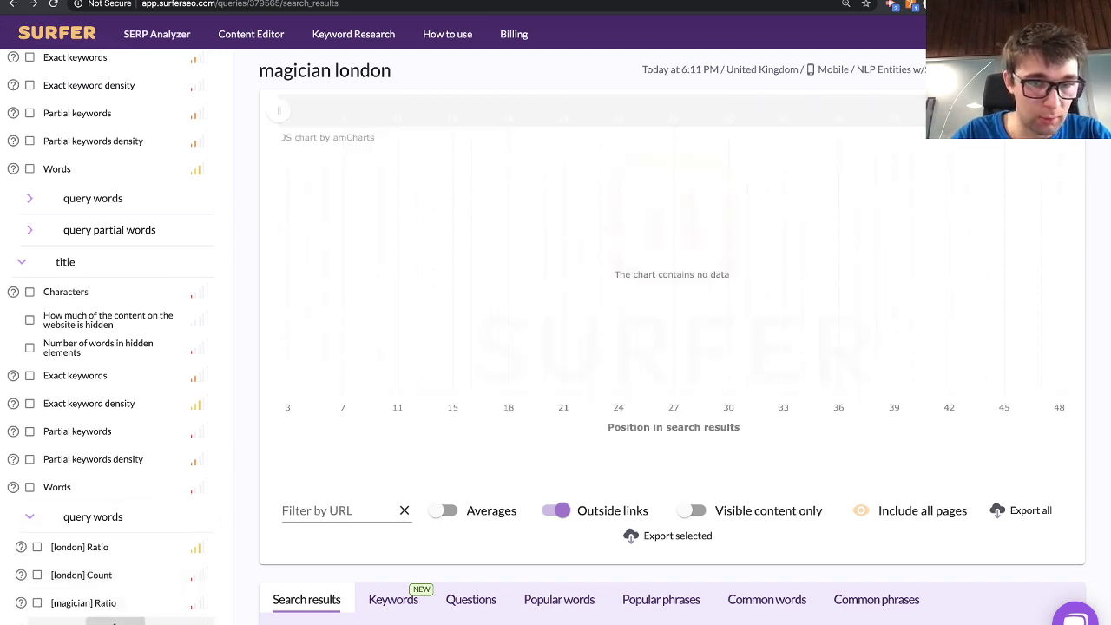
click(115, 620)
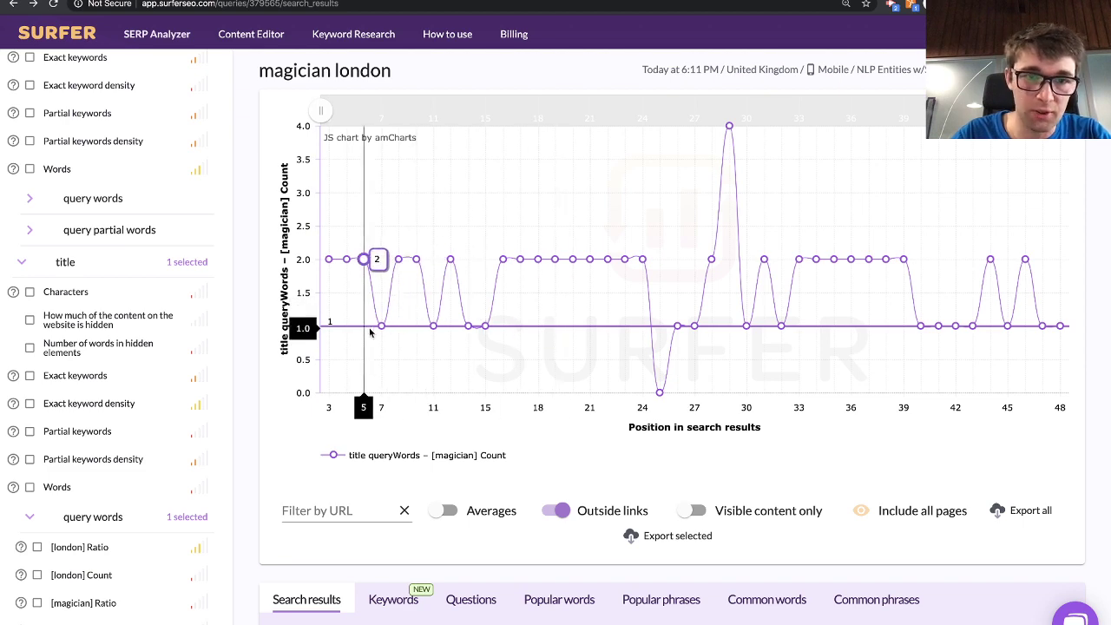
- Examine how the top-ranking competitors' titles in the search results use the words magician and London
scroll(577, 416, down, 5)
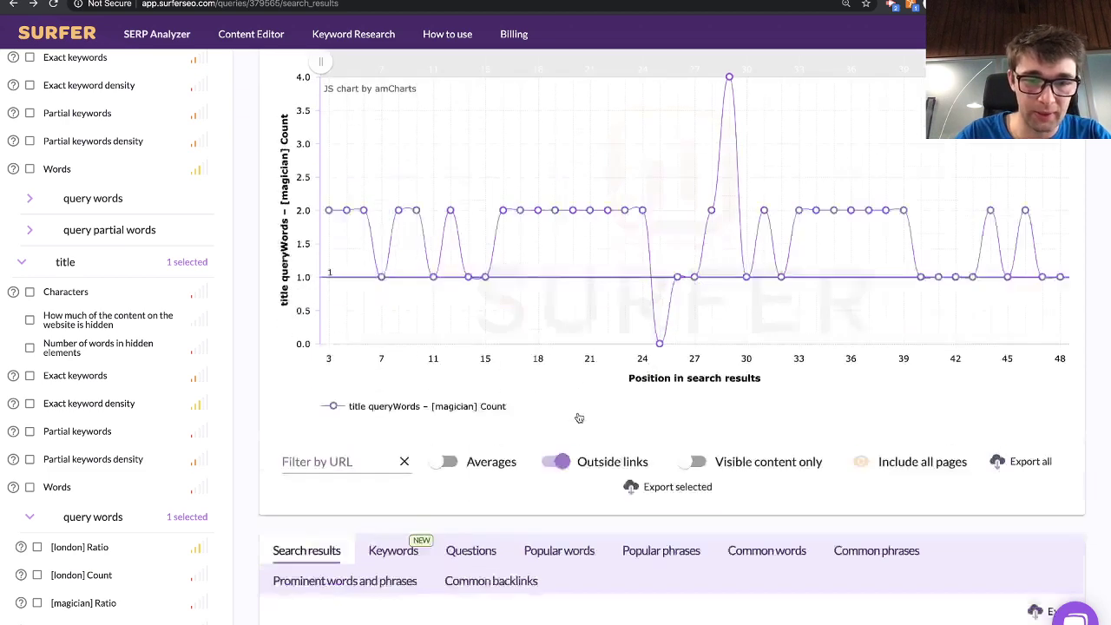
scroll(577, 412, down, 1)
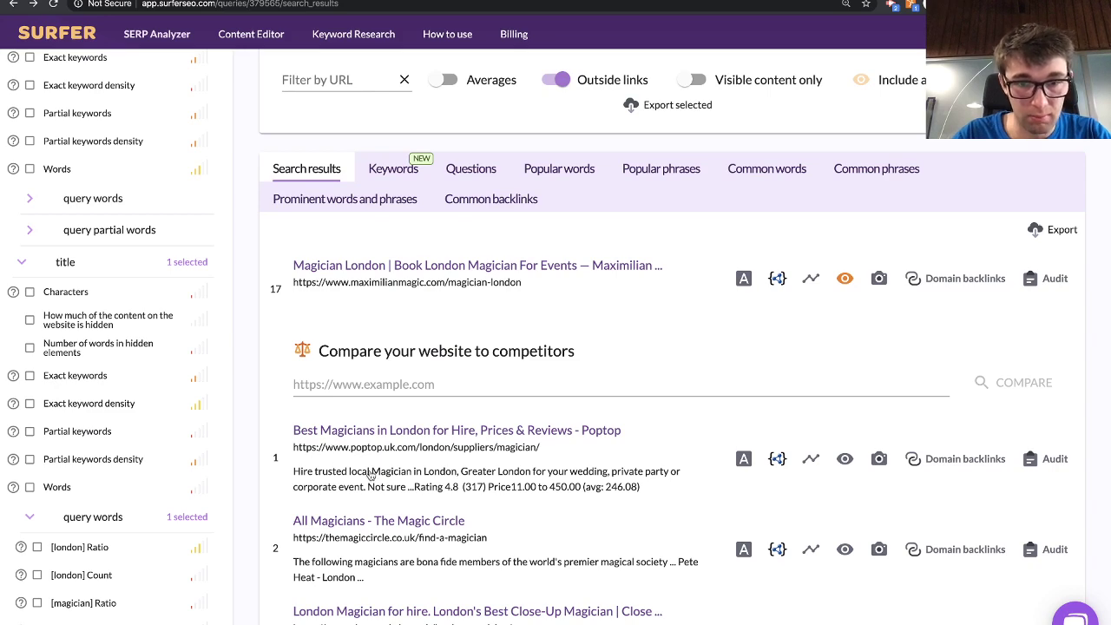
scroll(426, 553, down, 1)
scroll(413, 547, down, 1)
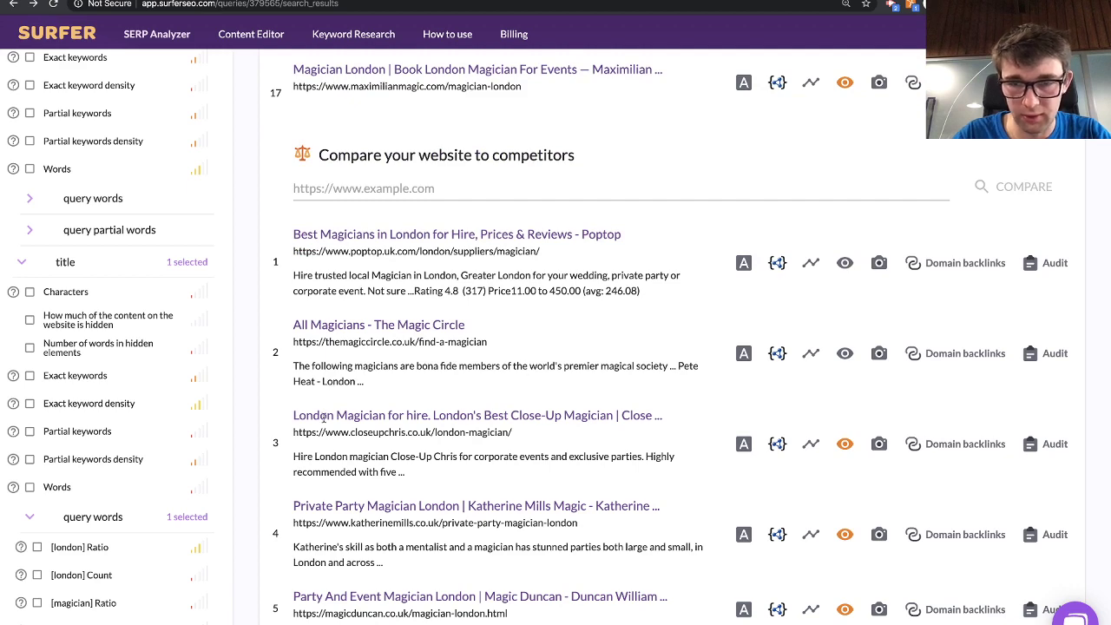
scroll(483, 488, down, 1)
scroll(482, 488, down, 1)
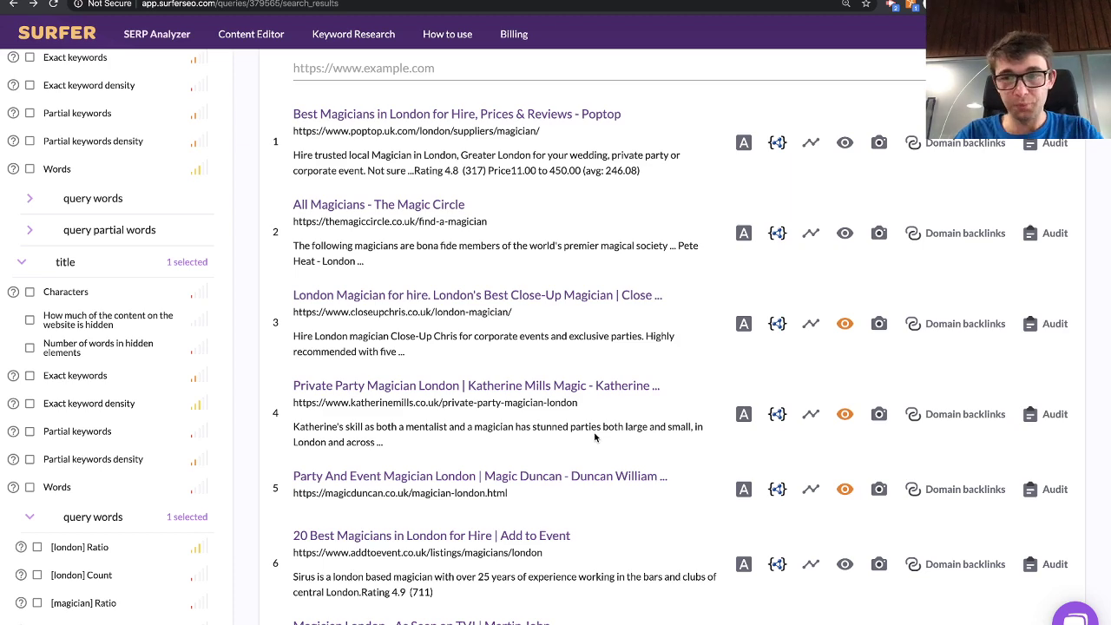
scroll(595, 437, down, 1)
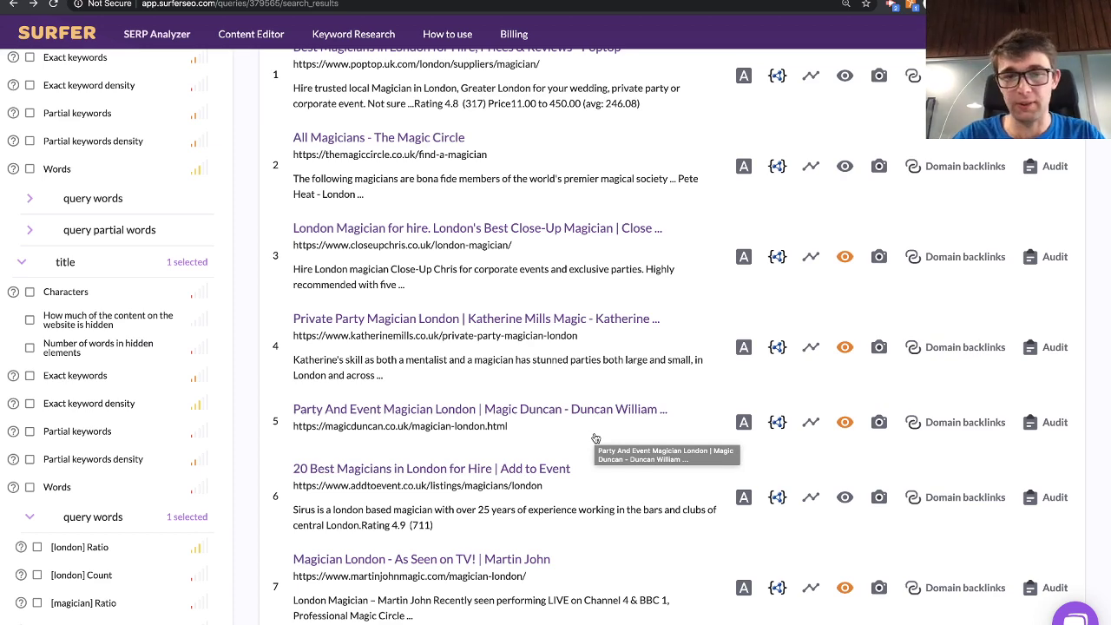
scroll(590, 224, up, 10)
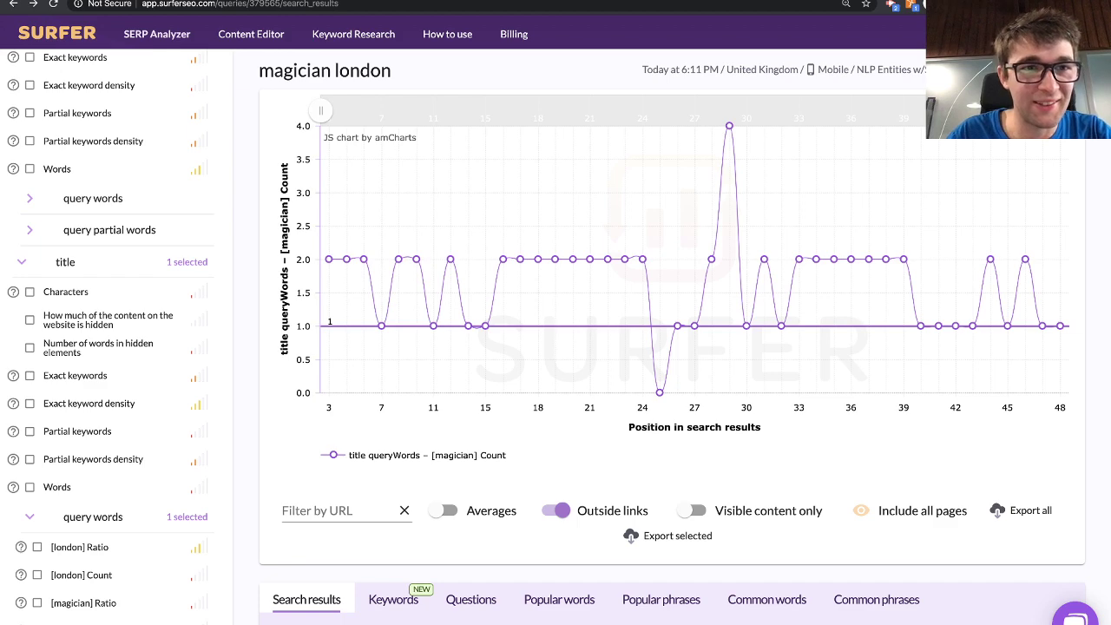
- Open the stomatolog jaworzno query from the SERP Analyzer history and highlight the city name in its heading
click(156, 34)
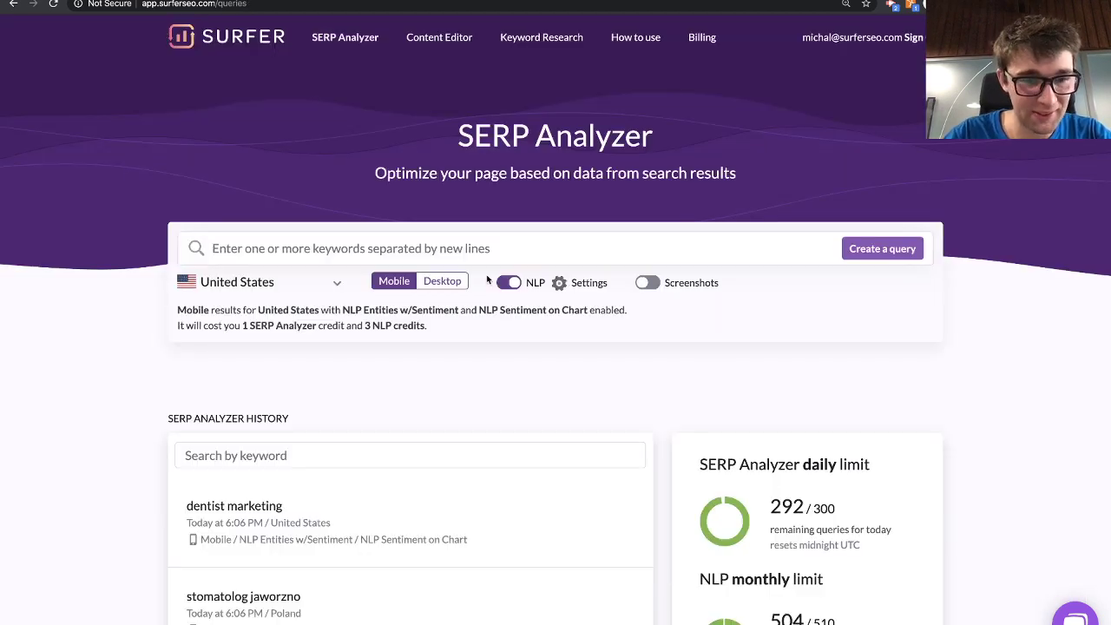
scroll(486, 279, down, 1)
scroll(487, 279, down, 2)
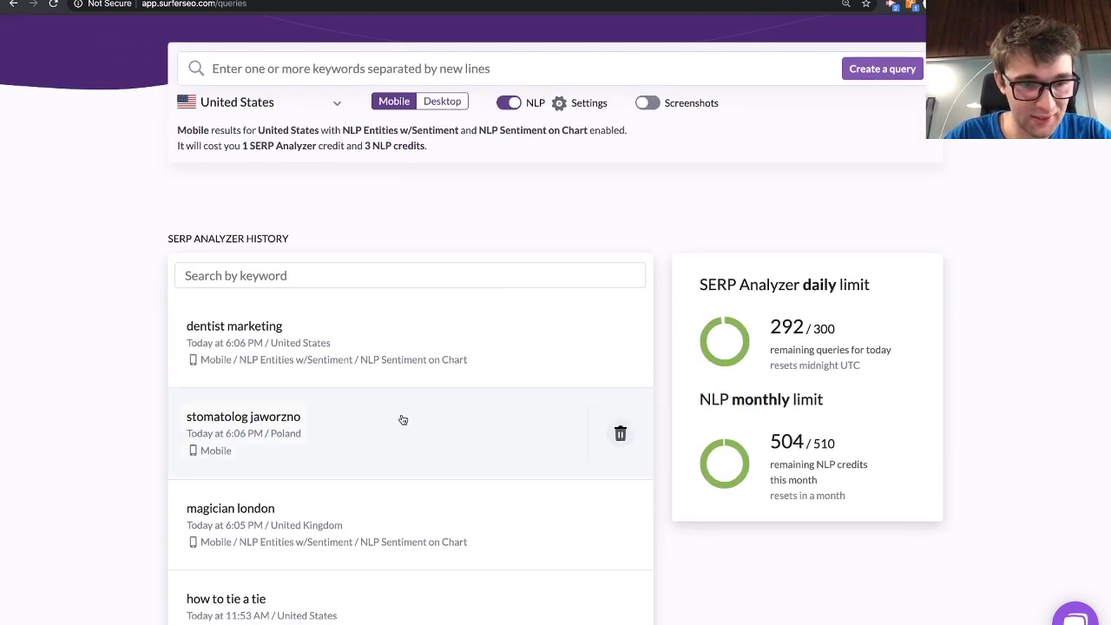
click(338, 431)
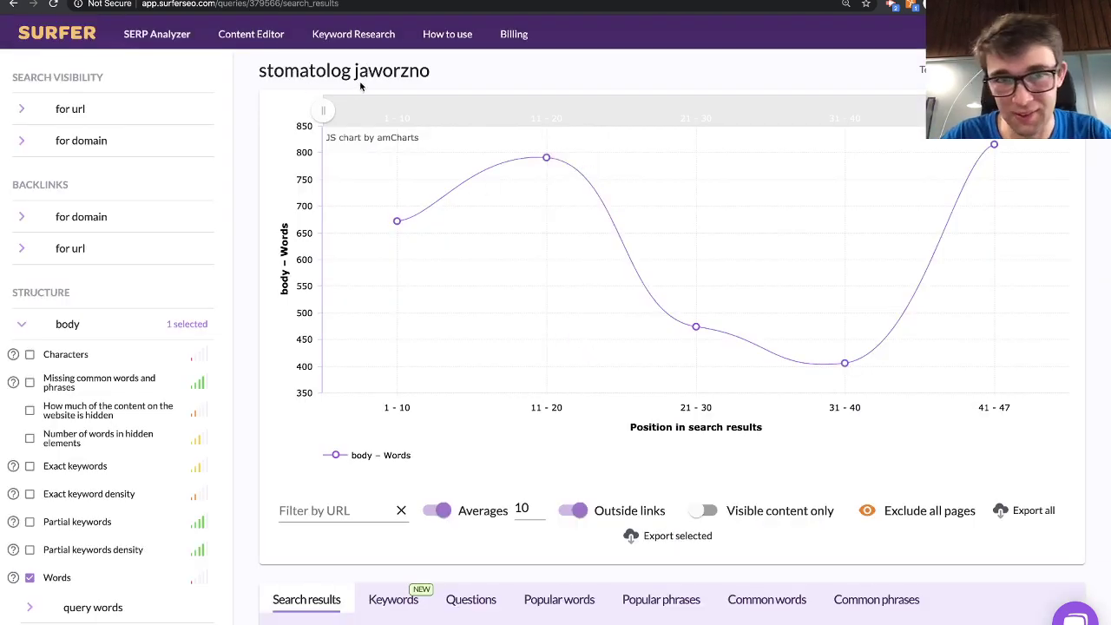
double_click(389, 72)
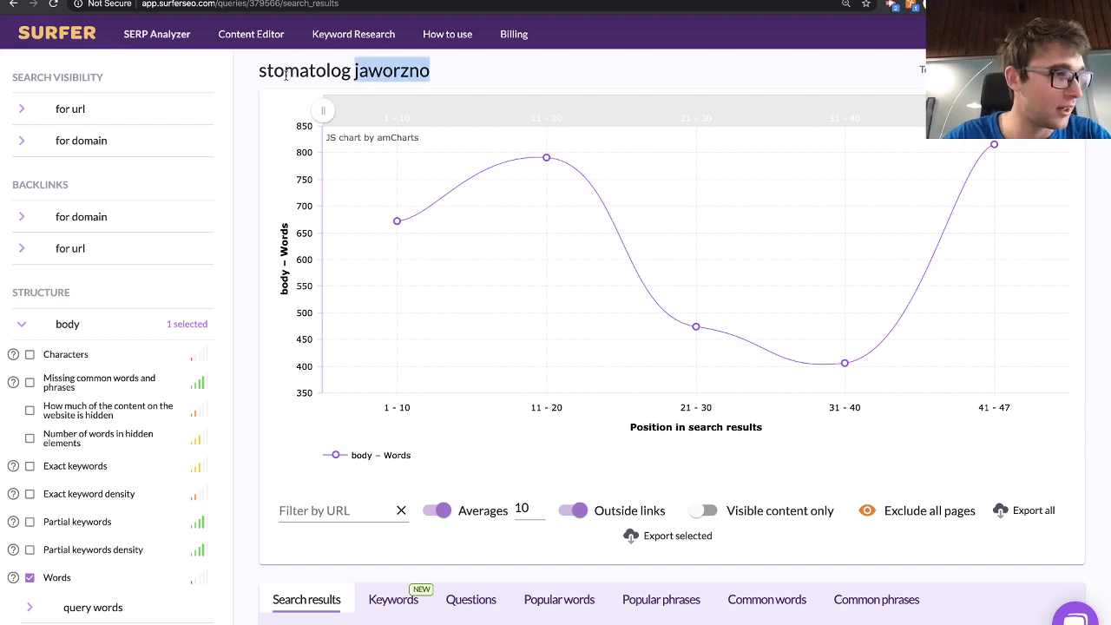
key(ctrl+Tab)
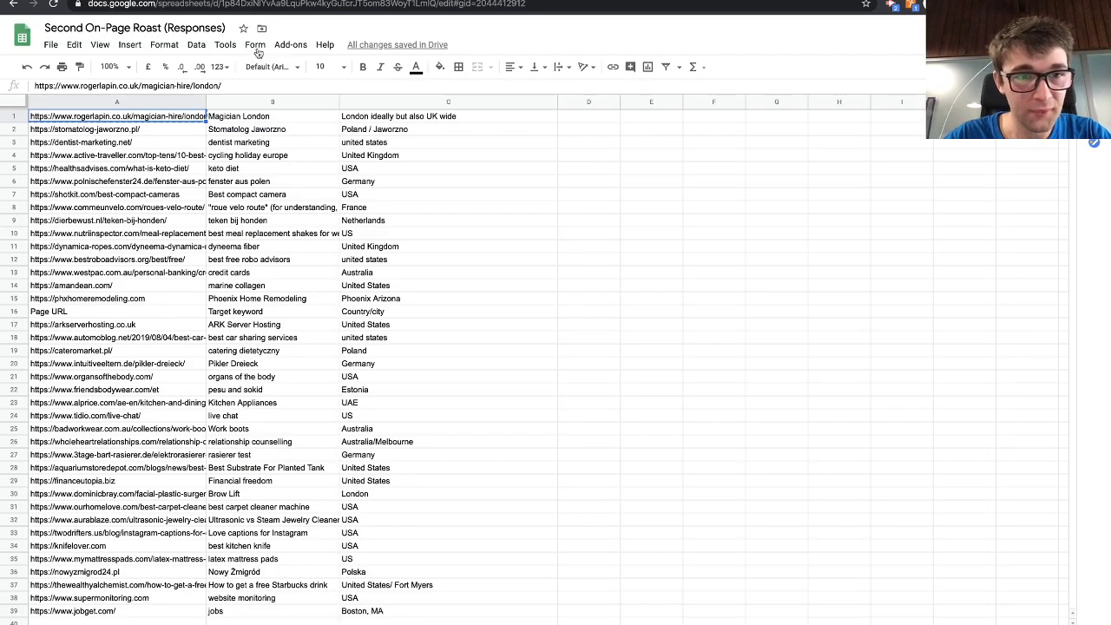
click(185, 132)
key(ctrl+shift+Tab)
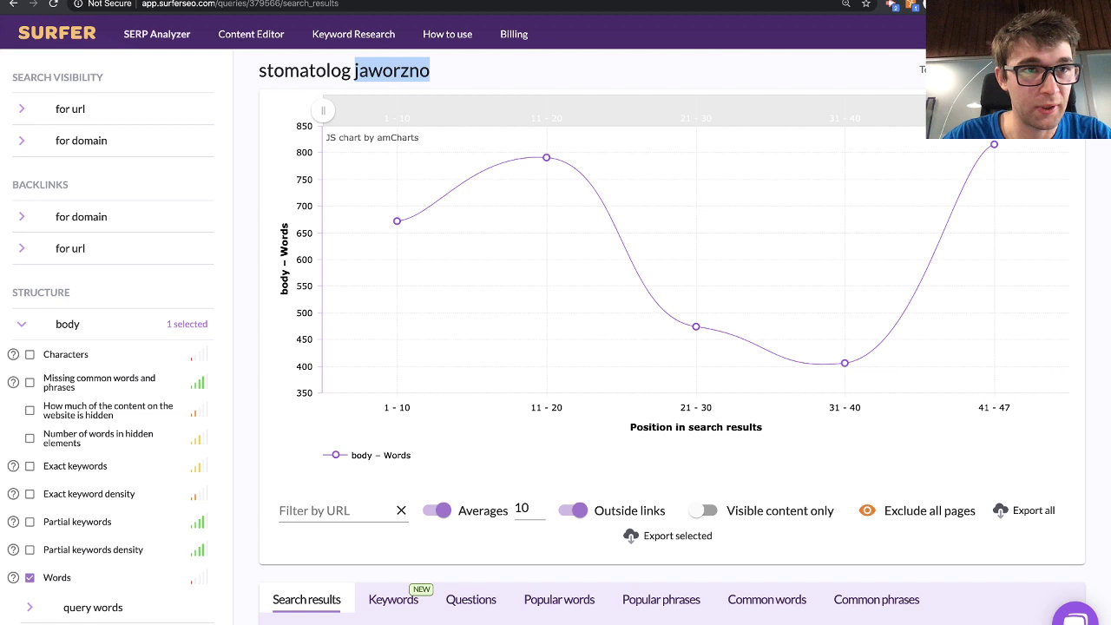
key(ctrl+f)
text(https://stomatolog-jaworzno.pl/)
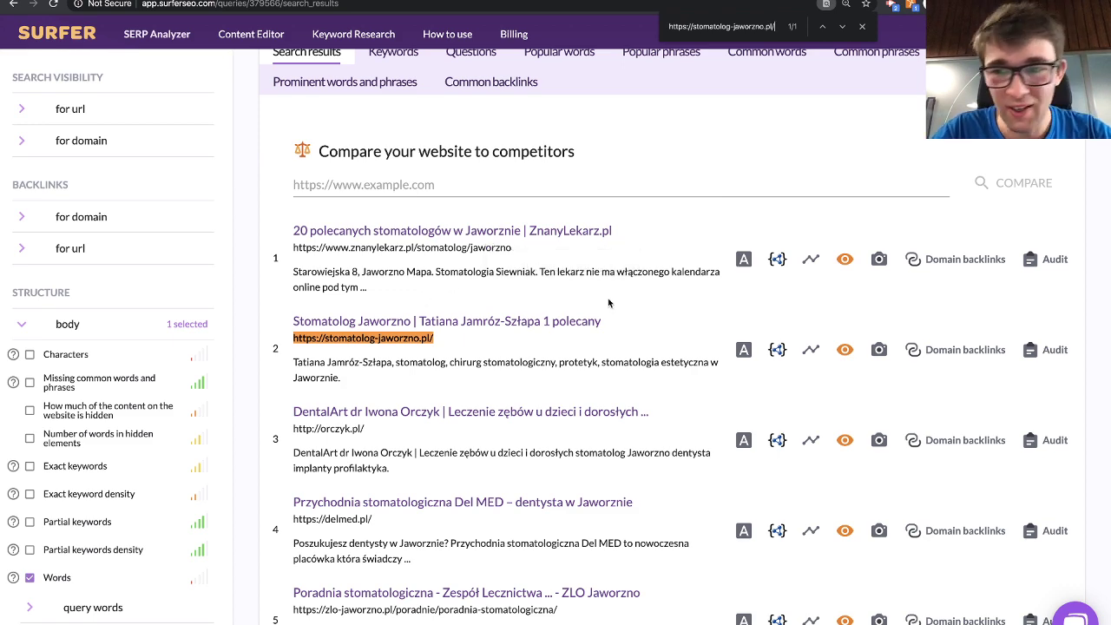
- Open the audit of stomatolog-jaworzno.pl, review its True Density phrases including "gabinet stomatologiczny", and close the report
click(1048, 354)
scroll(674, 352, down, 3)
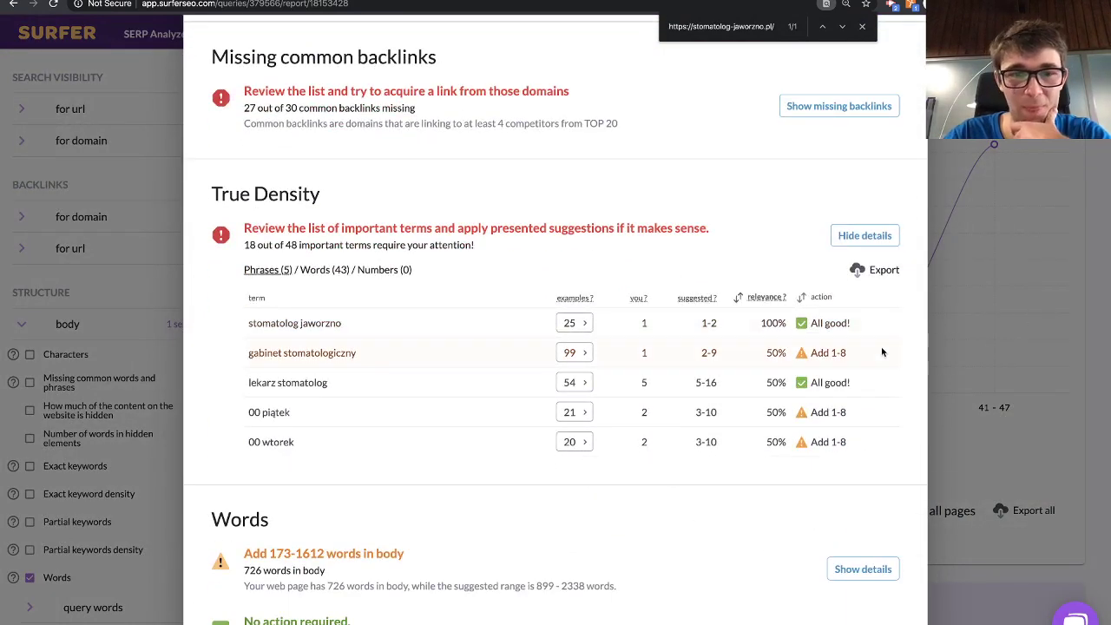
triple_click(338, 358)
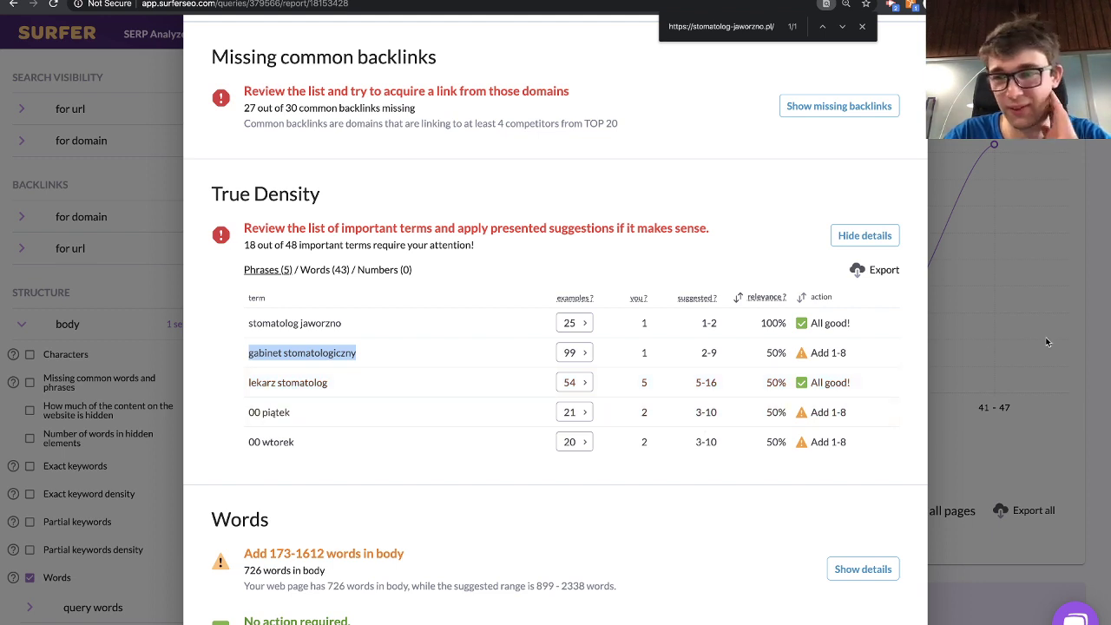
click(1085, 323)
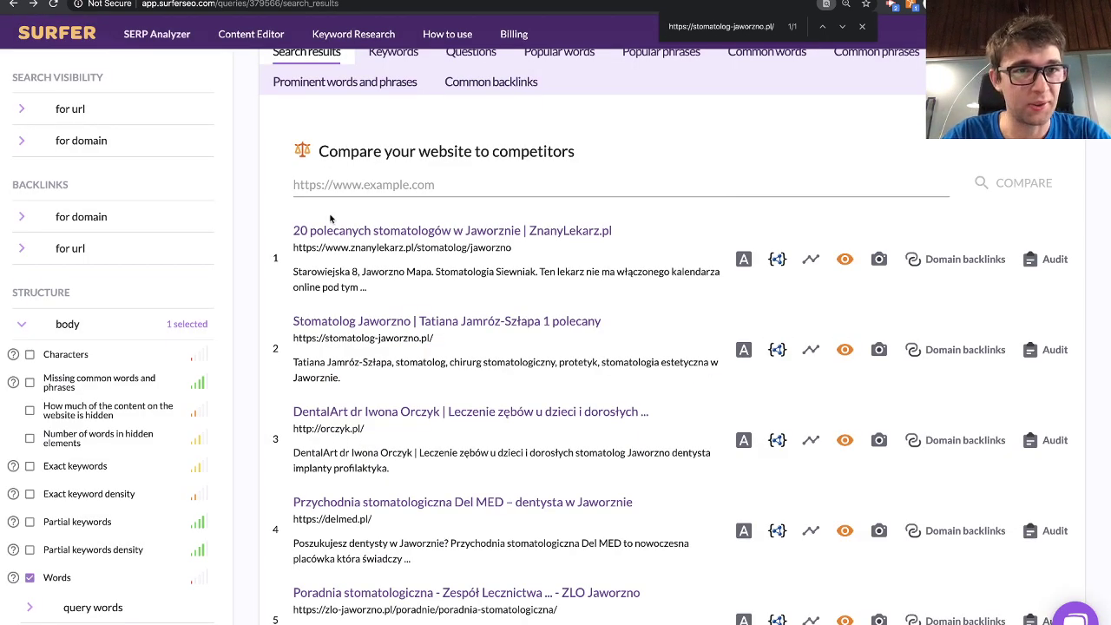
- Copy the dentist-marketing.net address from the responses spreadsheet and return to Surfer
click(224, 1)
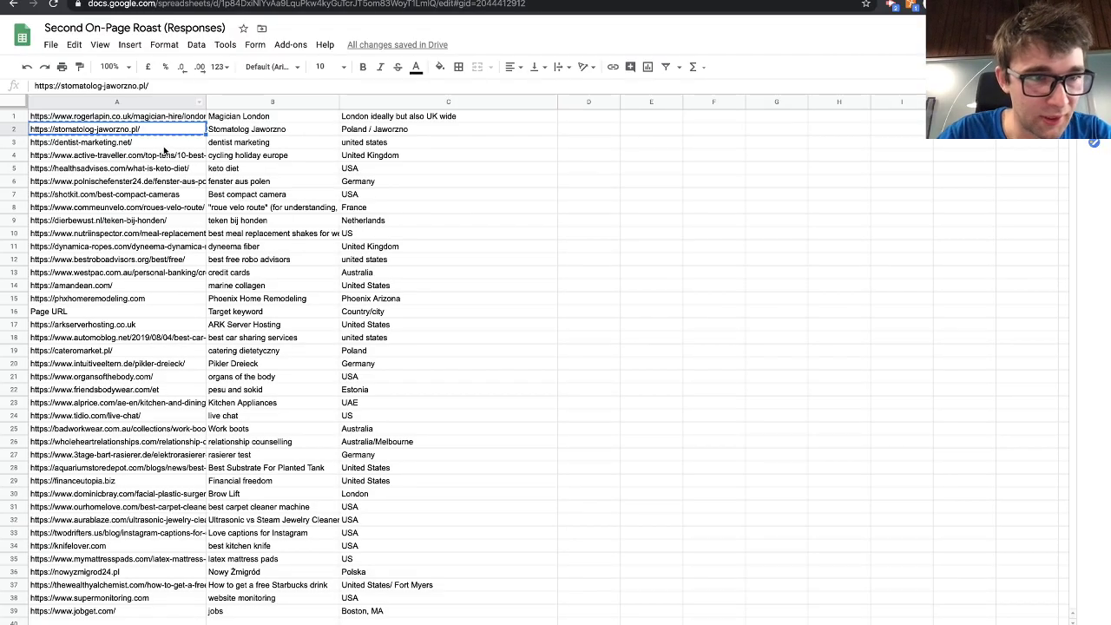
click(165, 146)
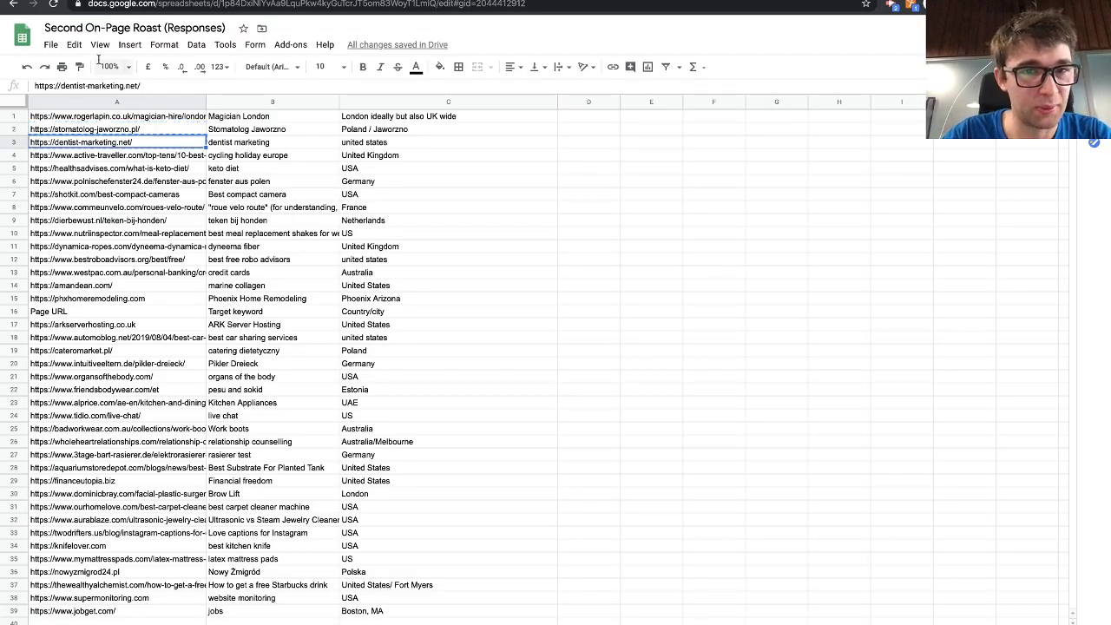
click(165, 1)
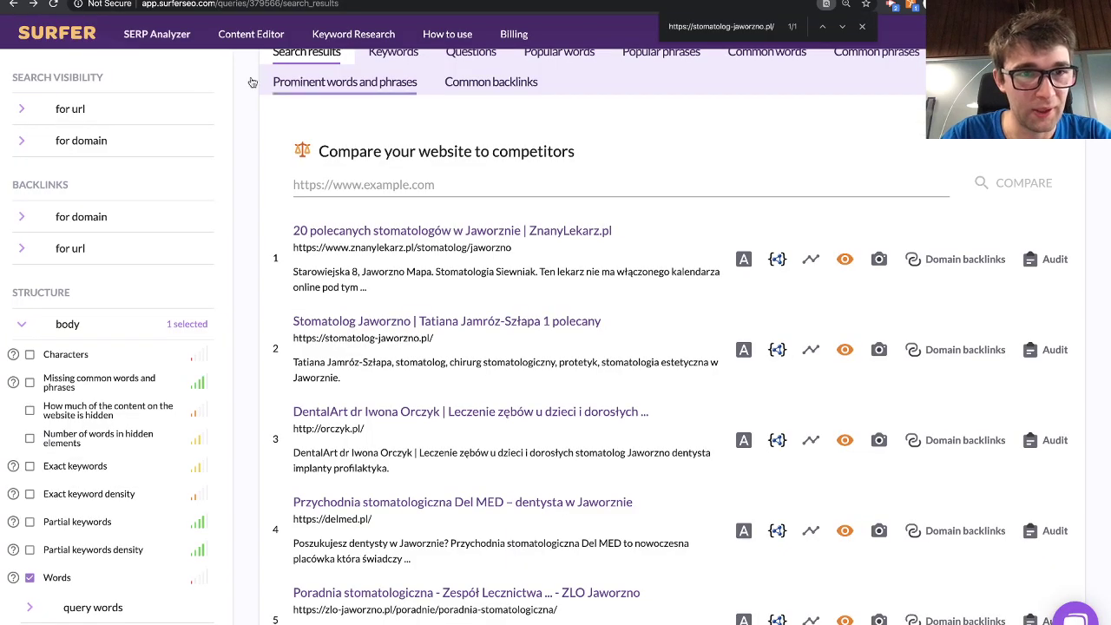
click(165, 35)
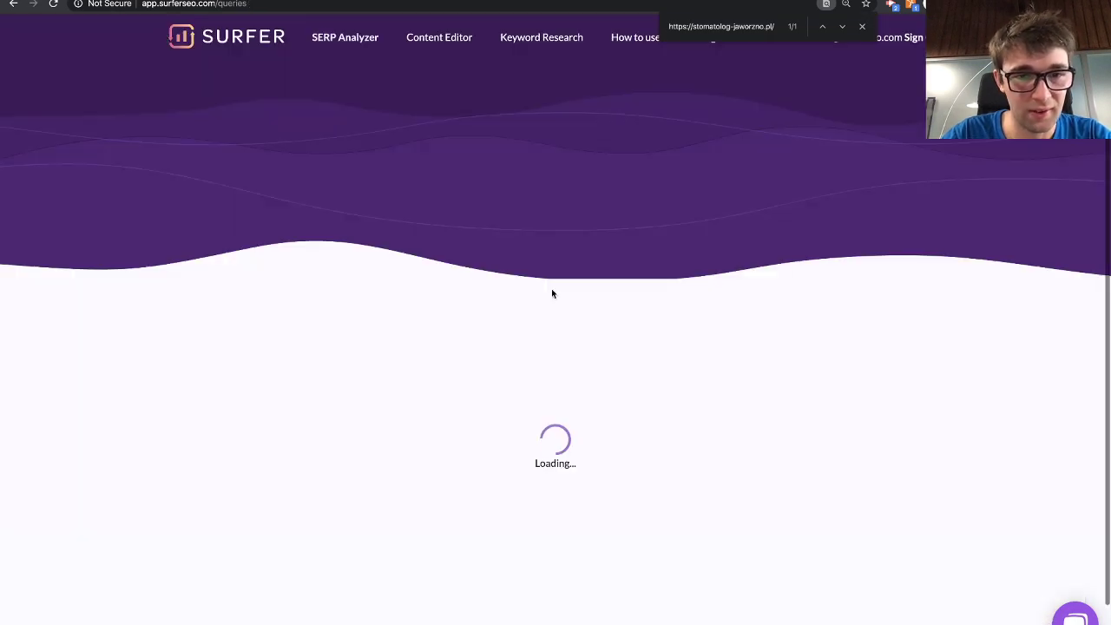
scroll(552, 294, down, 3)
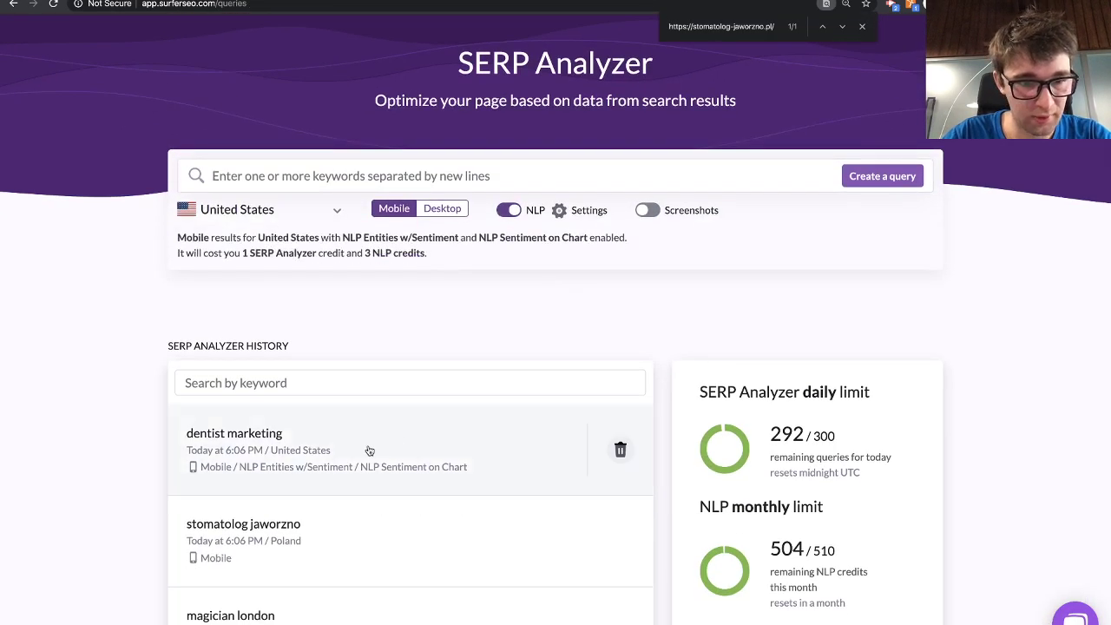
click(368, 451)
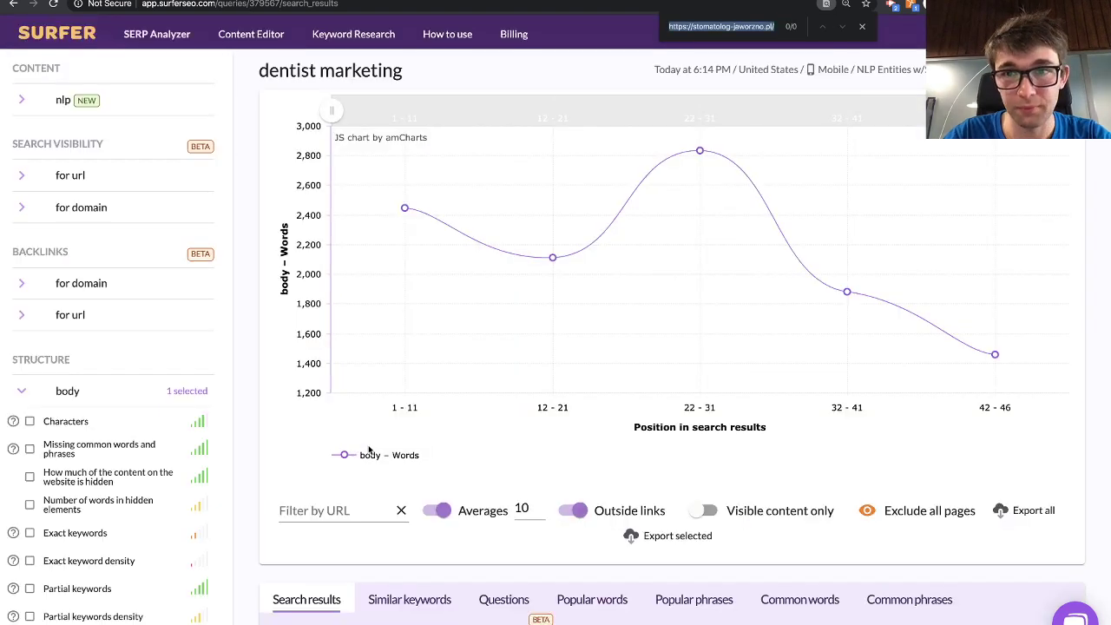
key(super+f)
text(https://dentist-marketing.net/)
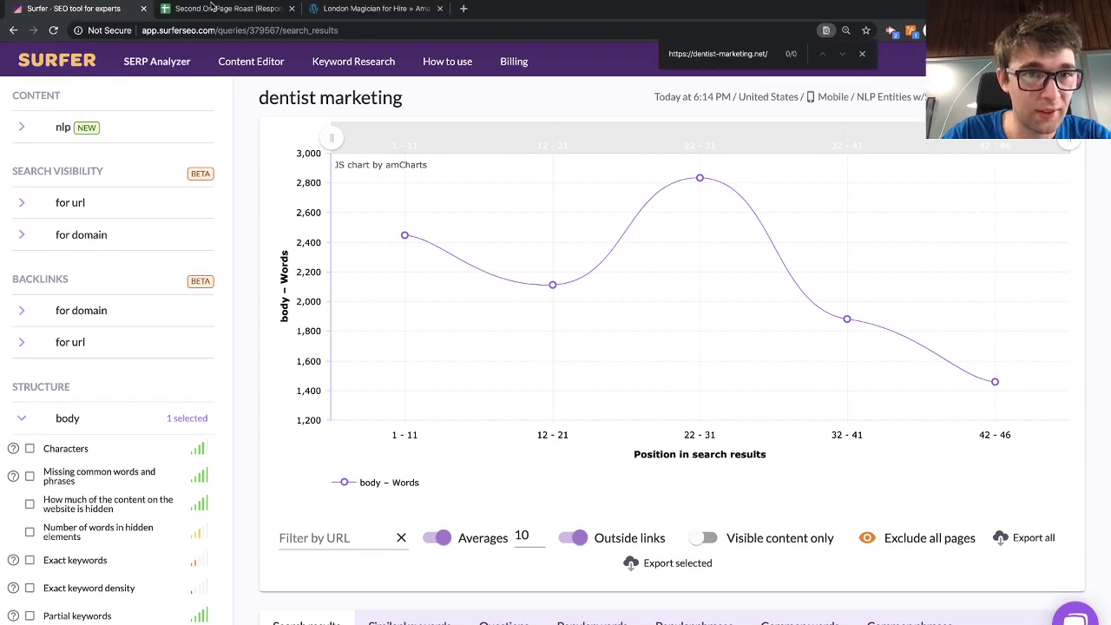
click(210, 7)
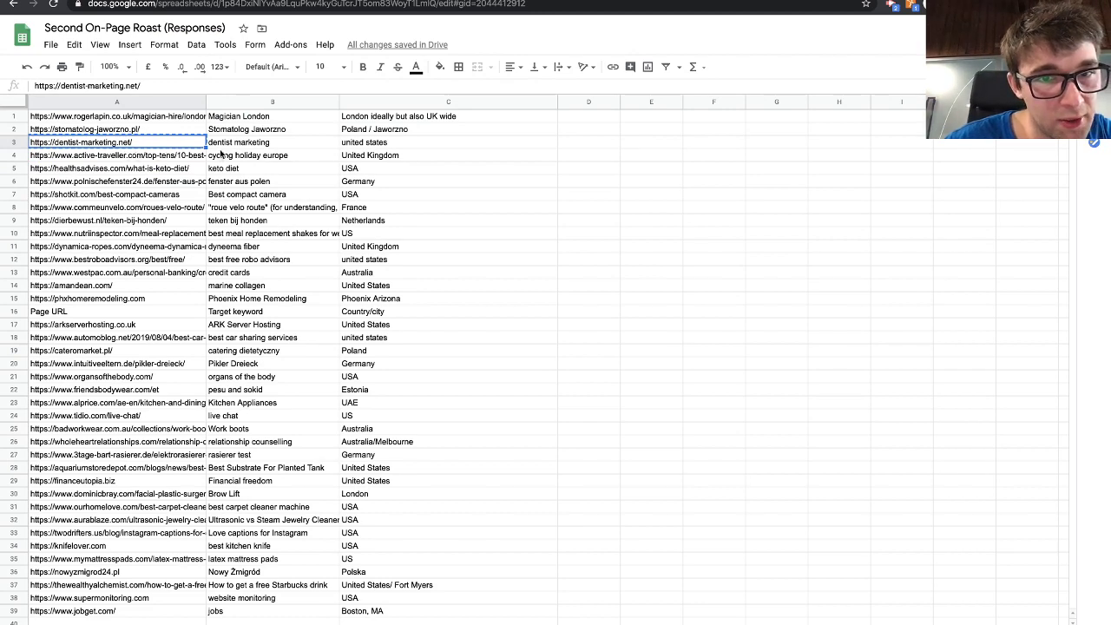
click(115, 7)
scroll(644, 400, down, 3)
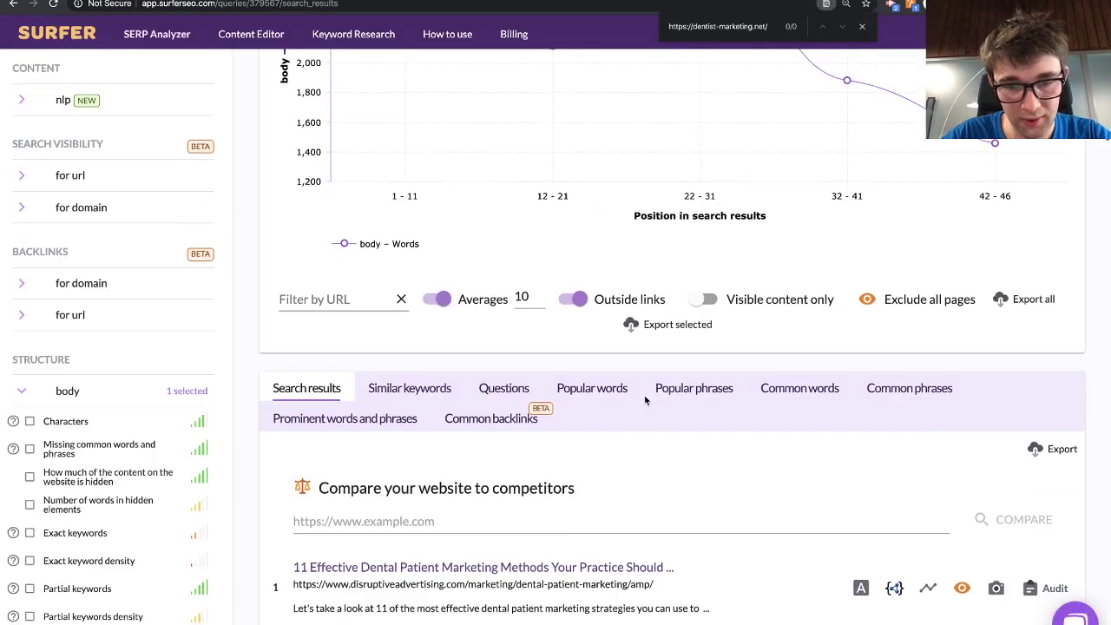
click(513, 522)
text(https://dentist-marketing.net/)
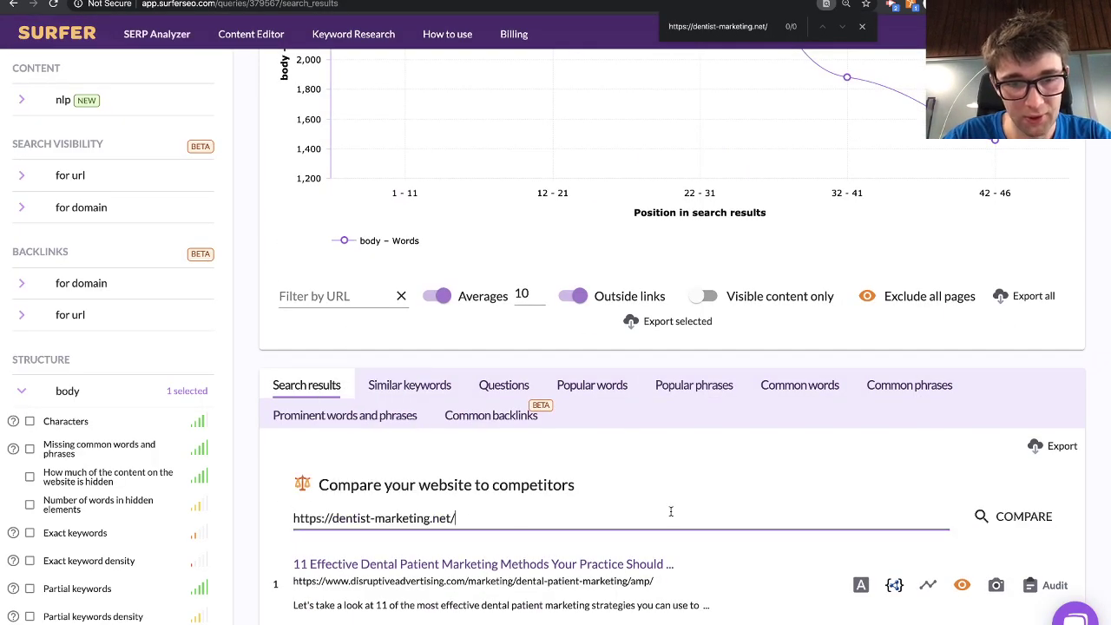
click(1048, 511)
scroll(735, 453, down, 3)
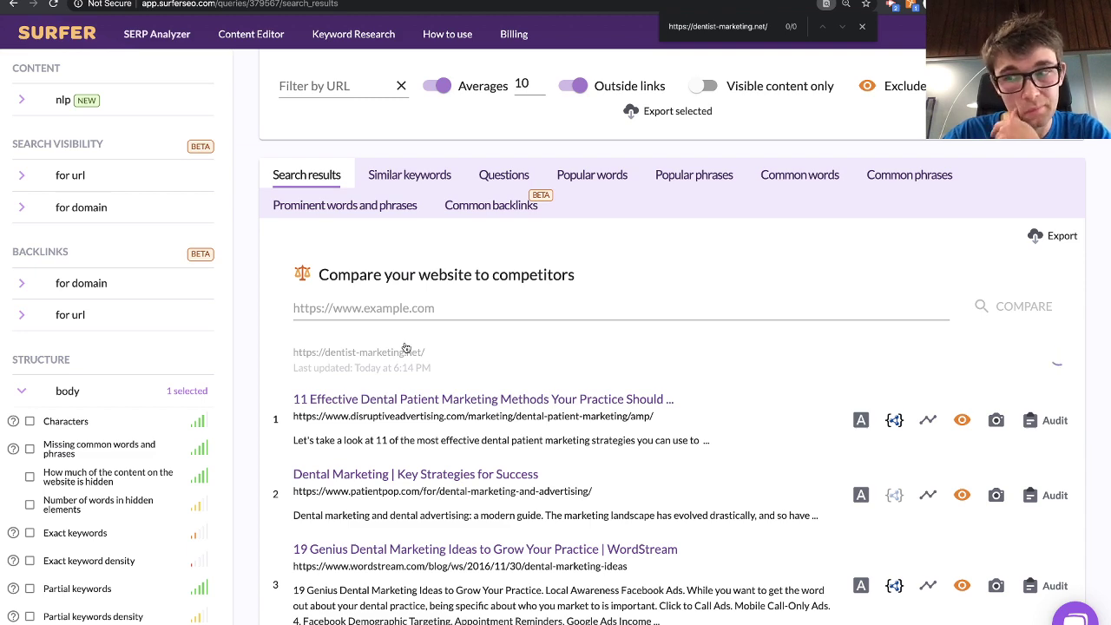
- Replace the body Words metric on the chart with the domain's Estimated traffic and turn off averages to show individual positions
scroll(404, 347, up, 5)
scroll(77, 542, down, 2)
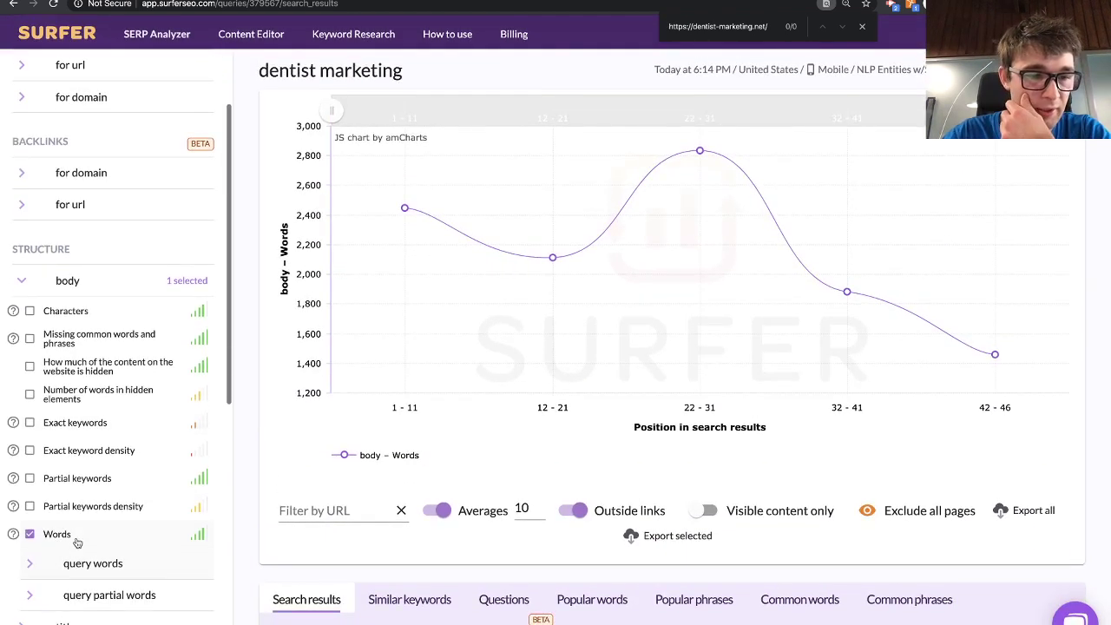
click(77, 542)
click(128, 108)
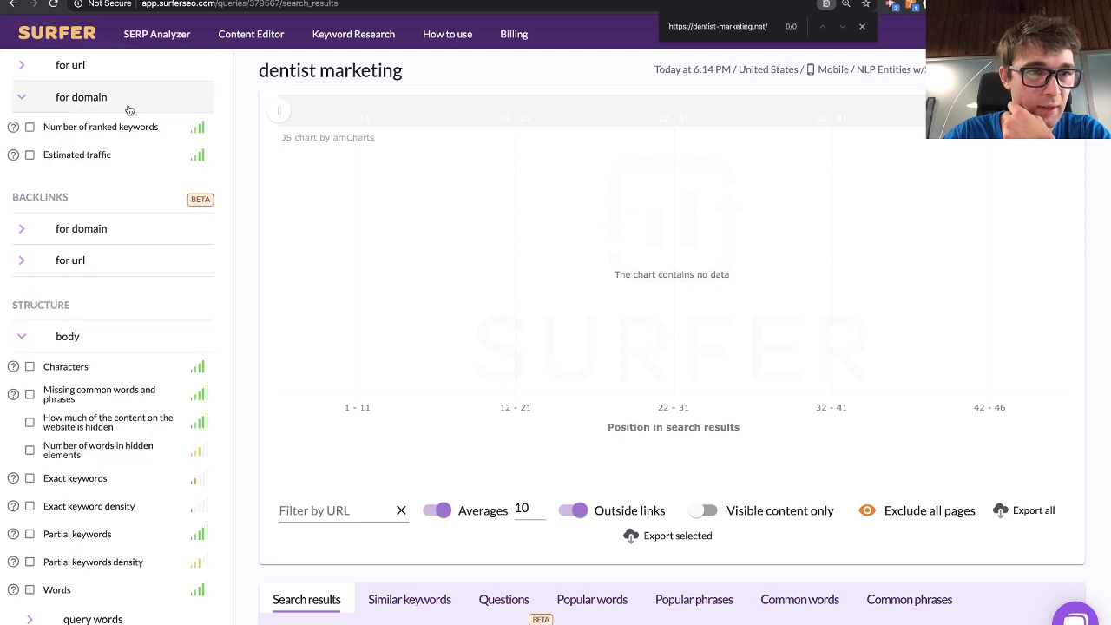
click(130, 159)
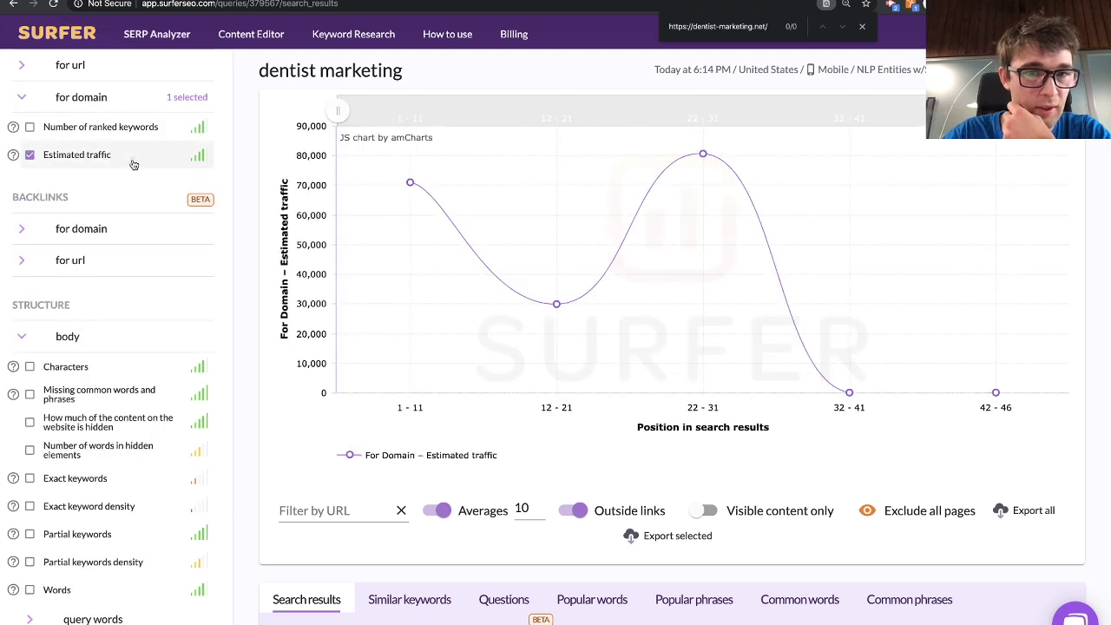
click(437, 510)
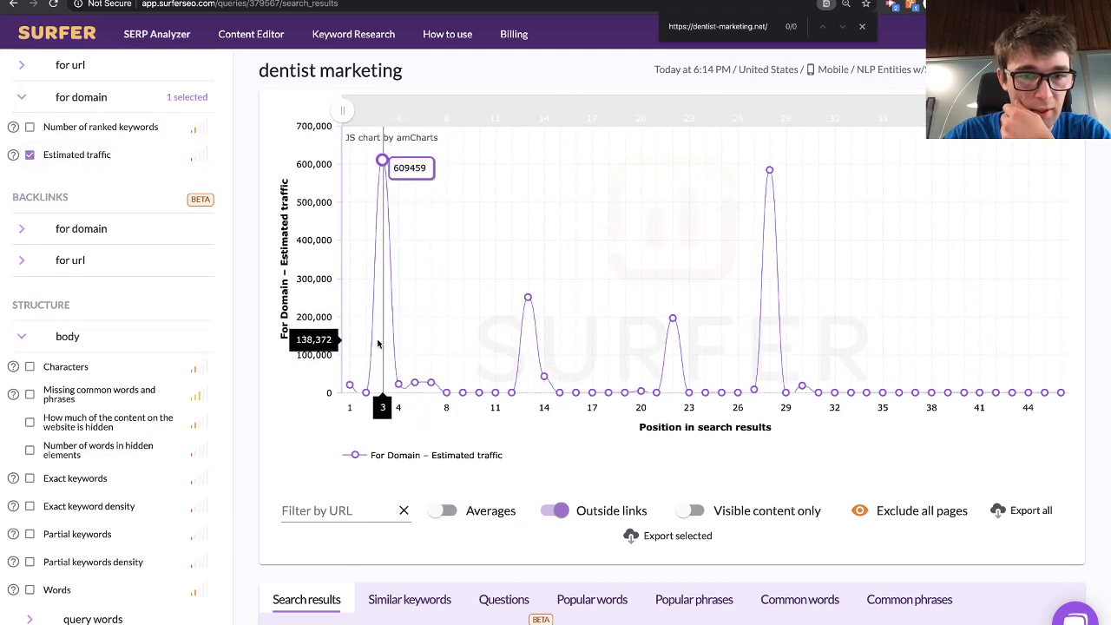
- Exclude the WordStream dental marketing ideas result from the chart and audit
scroll(378, 345, down, 2)
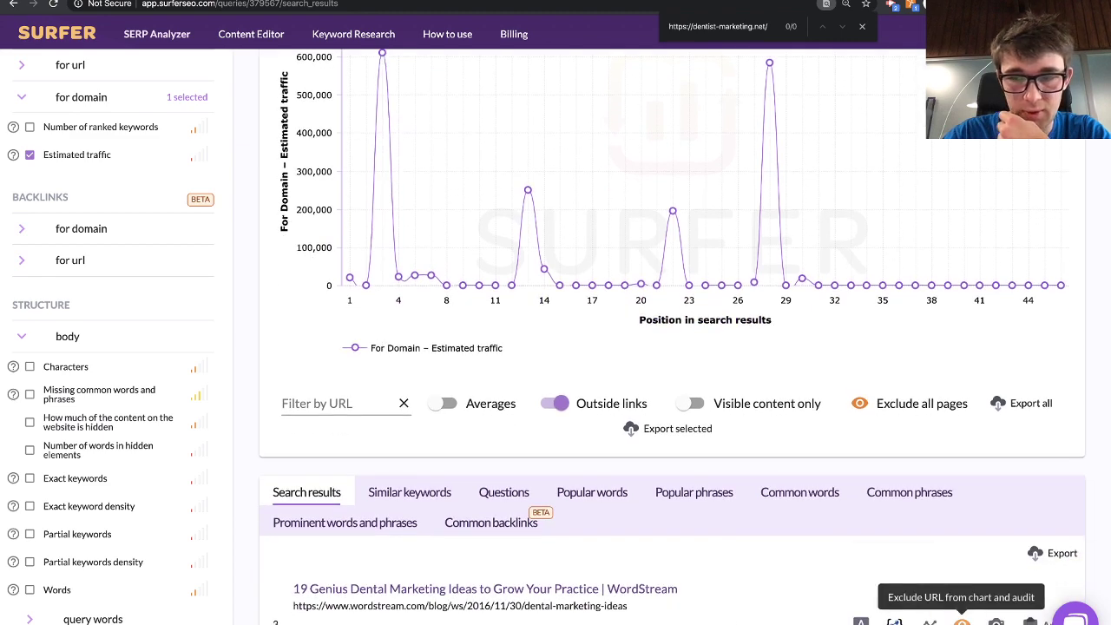
click(962, 622)
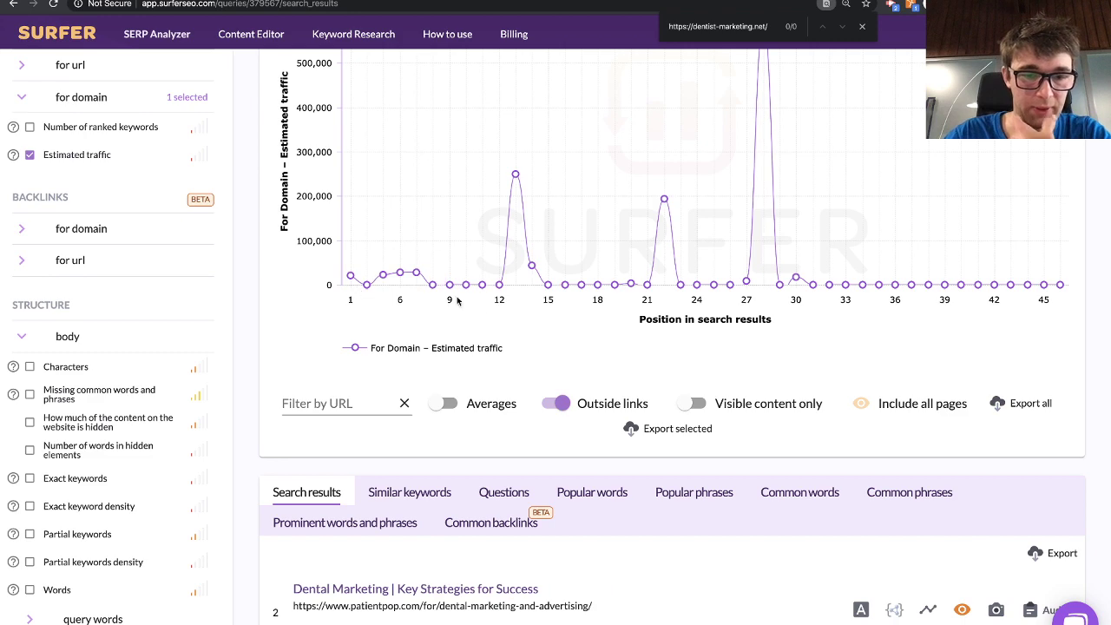
scroll(573, 382, down, 4)
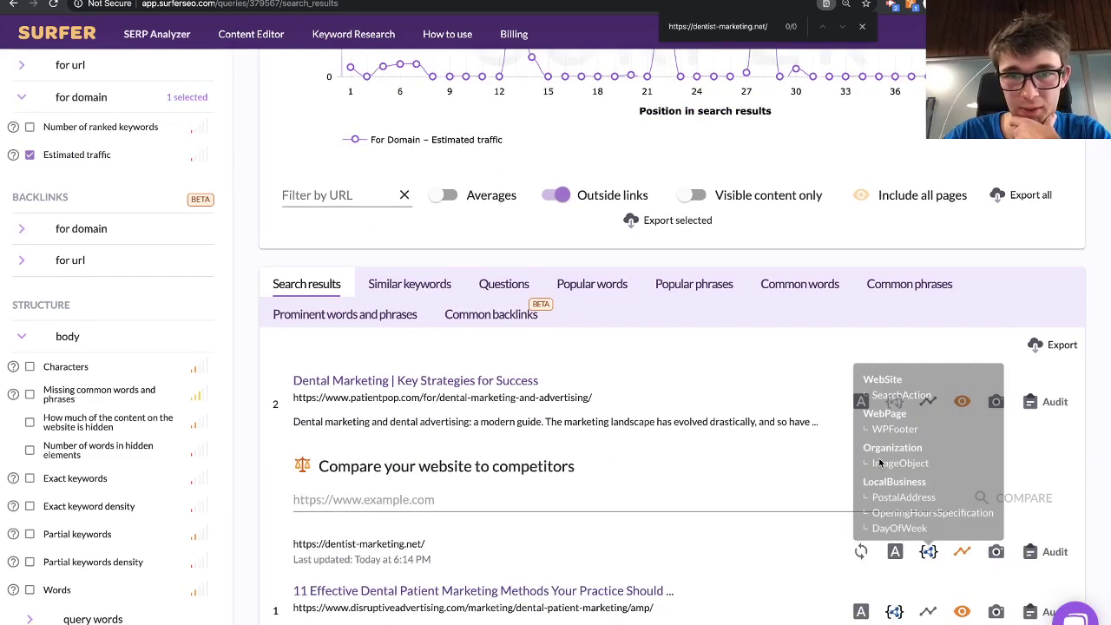
scroll(770, 393, up, 3)
scroll(773, 396, down, 2)
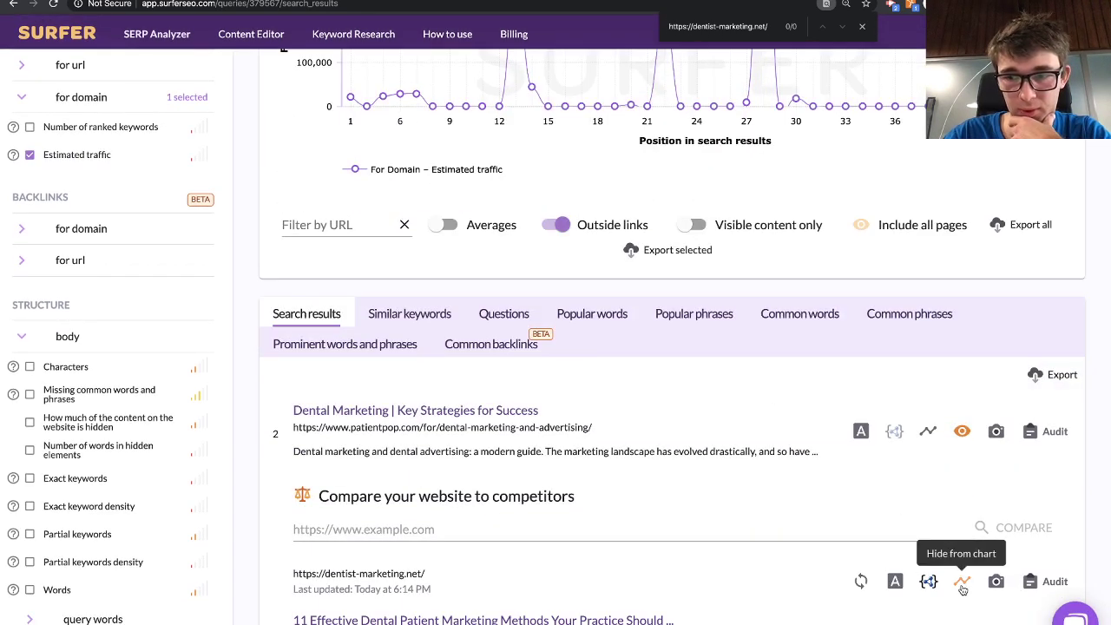
scroll(937, 446, up, 4)
scroll(936, 446, down, 7)
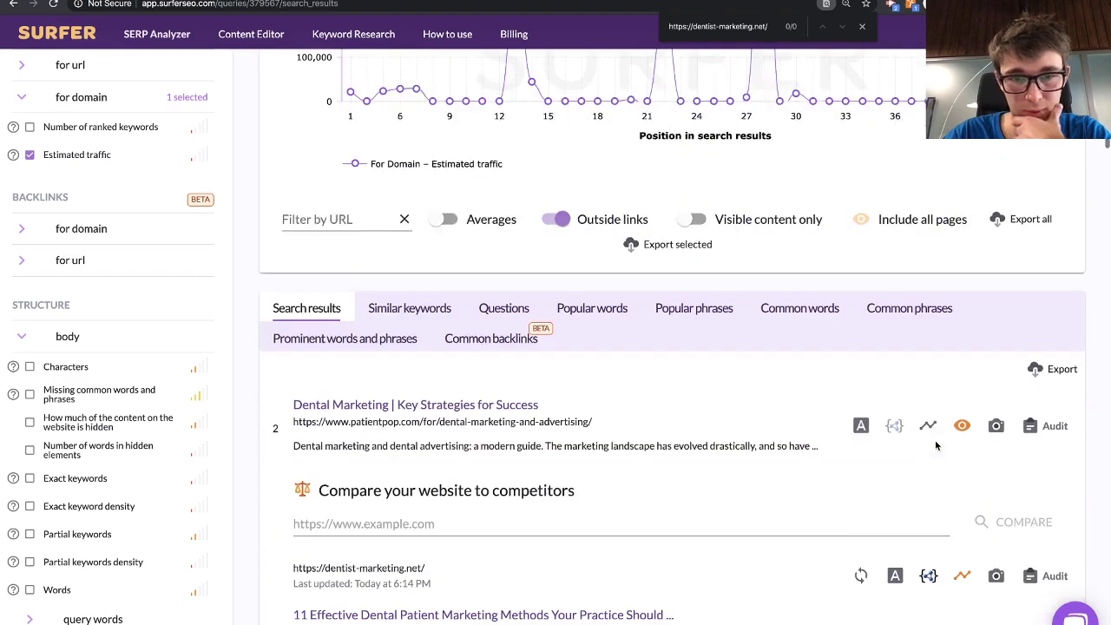
click(1041, 397)
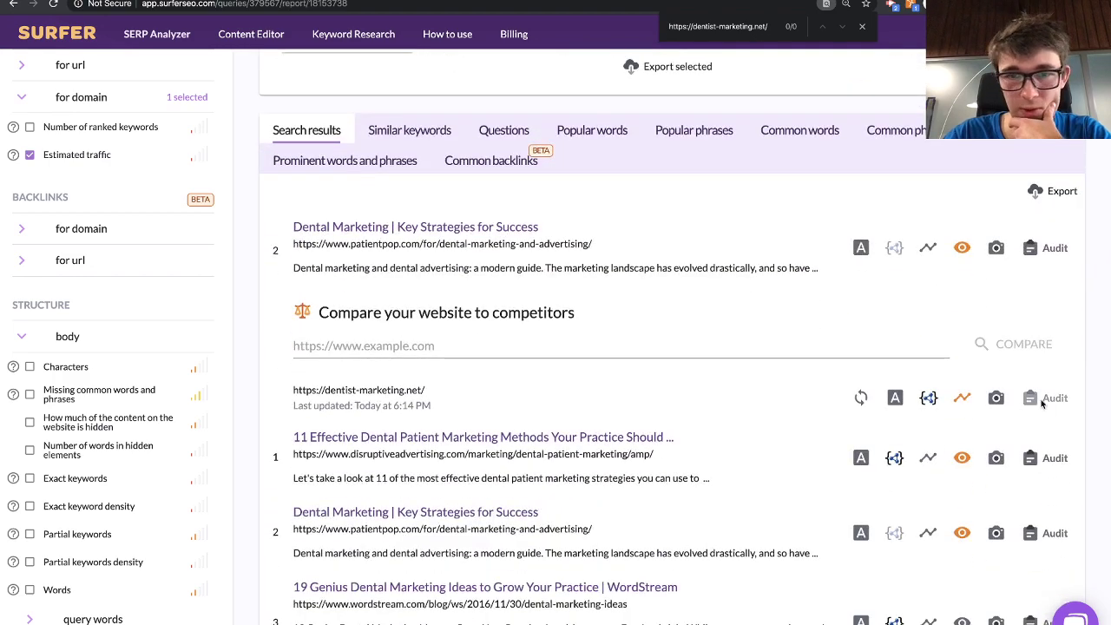
- Check the competitors' example uses of "new patients" in the True Density phrase list, leaving the examples collapsed
scroll(679, 525, down, 2)
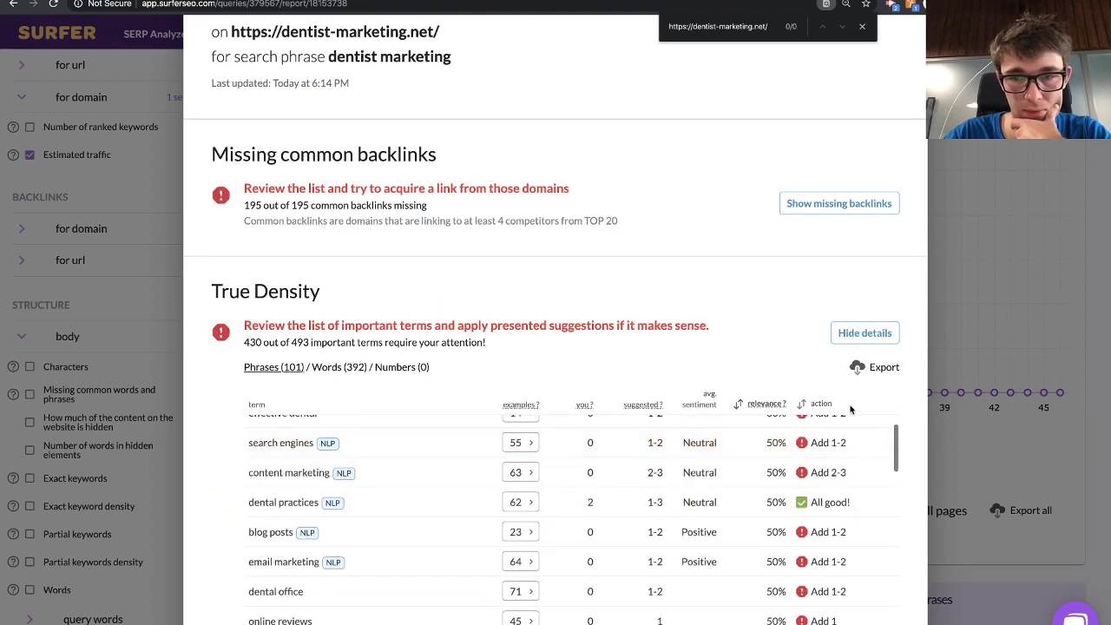
scroll(793, 174, down, 5)
scroll(764, 499, up, 3)
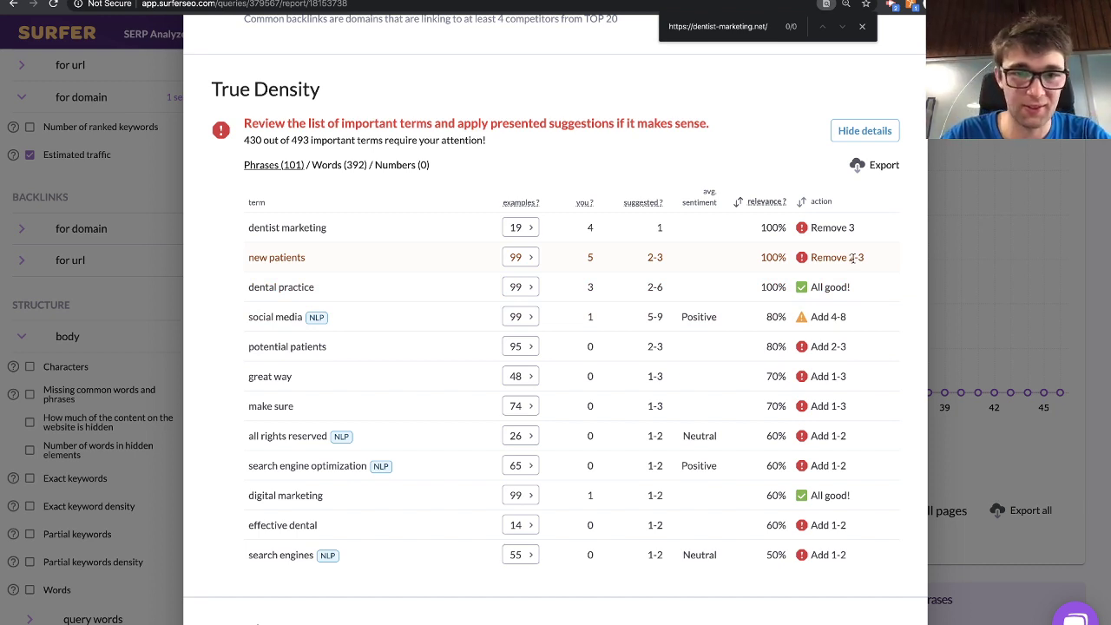
click(533, 259)
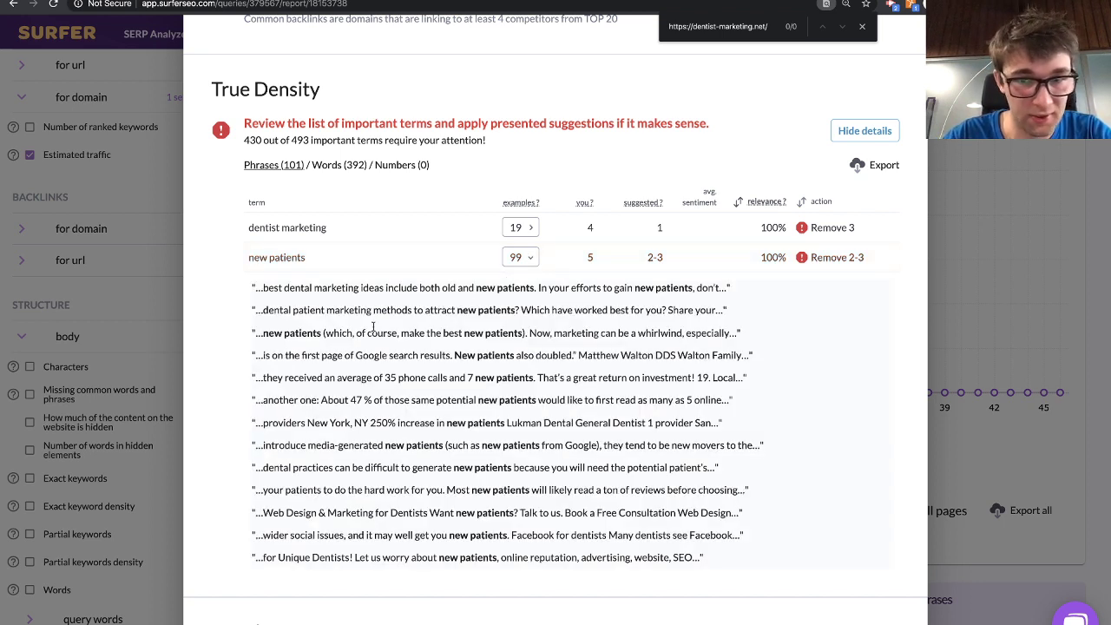
click(519, 258)
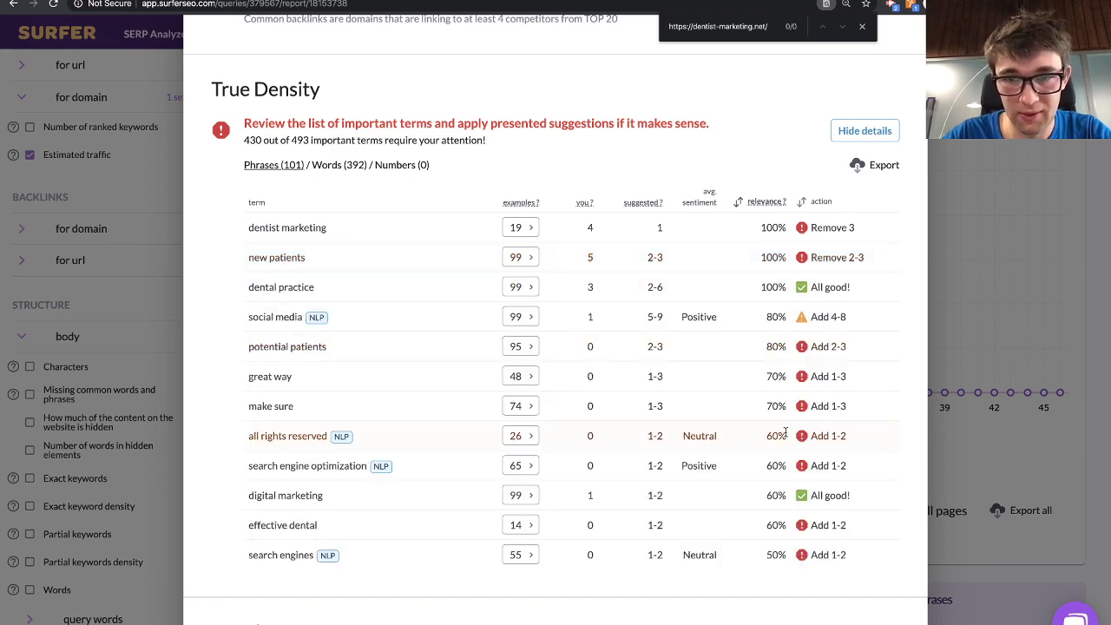
- Review the True Density phrases through the end of the list, comparing own usage, suggested range, relevance and action
scroll(785, 431, up, 1)
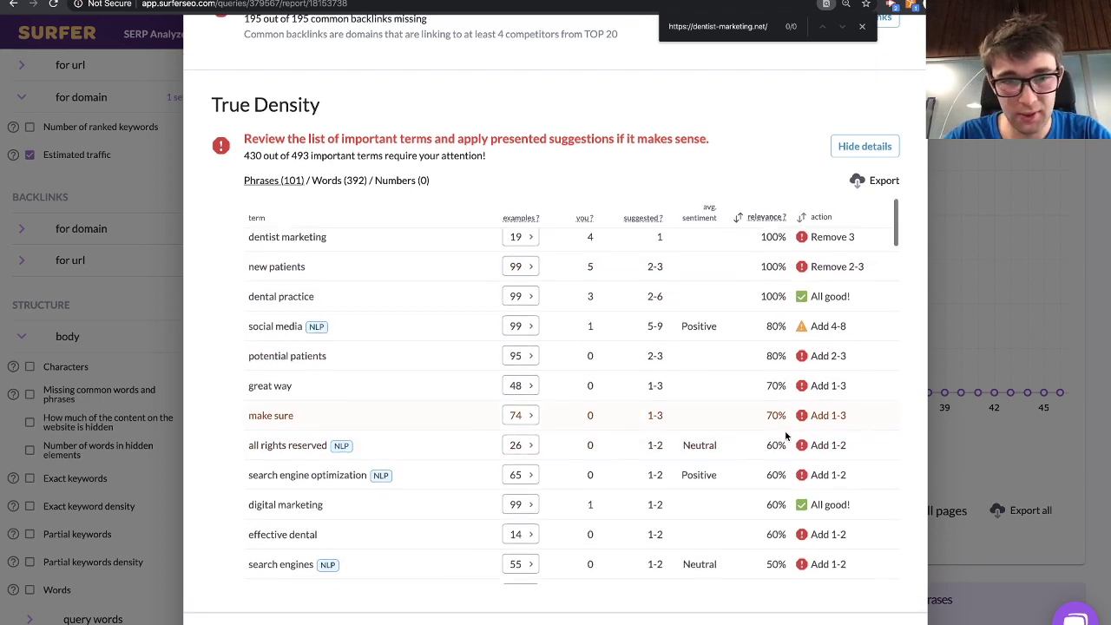
scroll(785, 436, down, 3)
scroll(785, 435, down, 2)
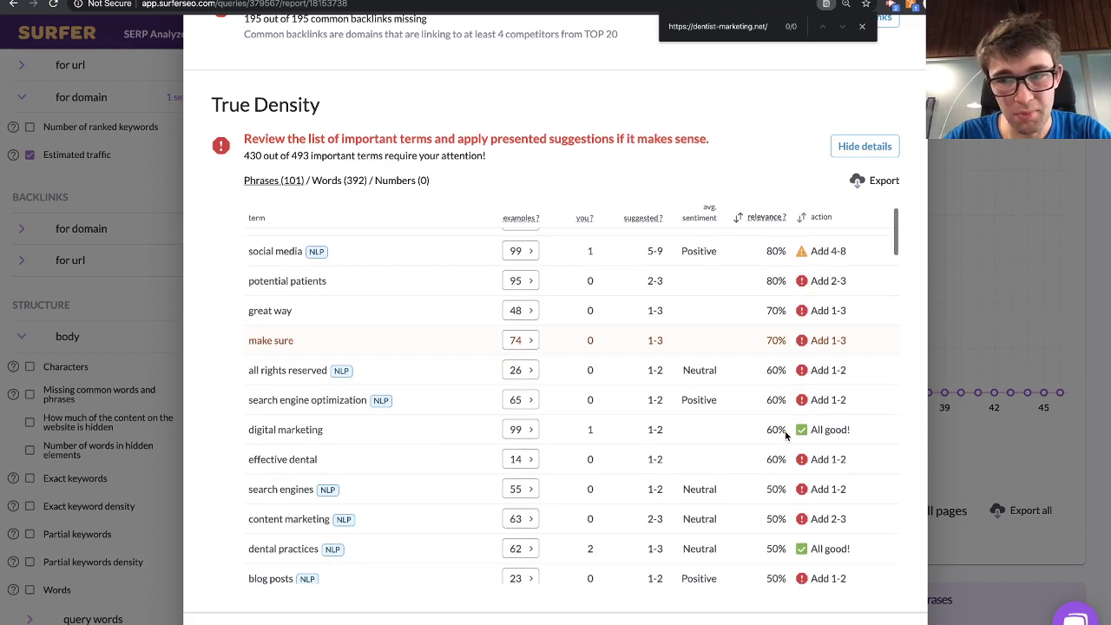
scroll(785, 436, down, 5)
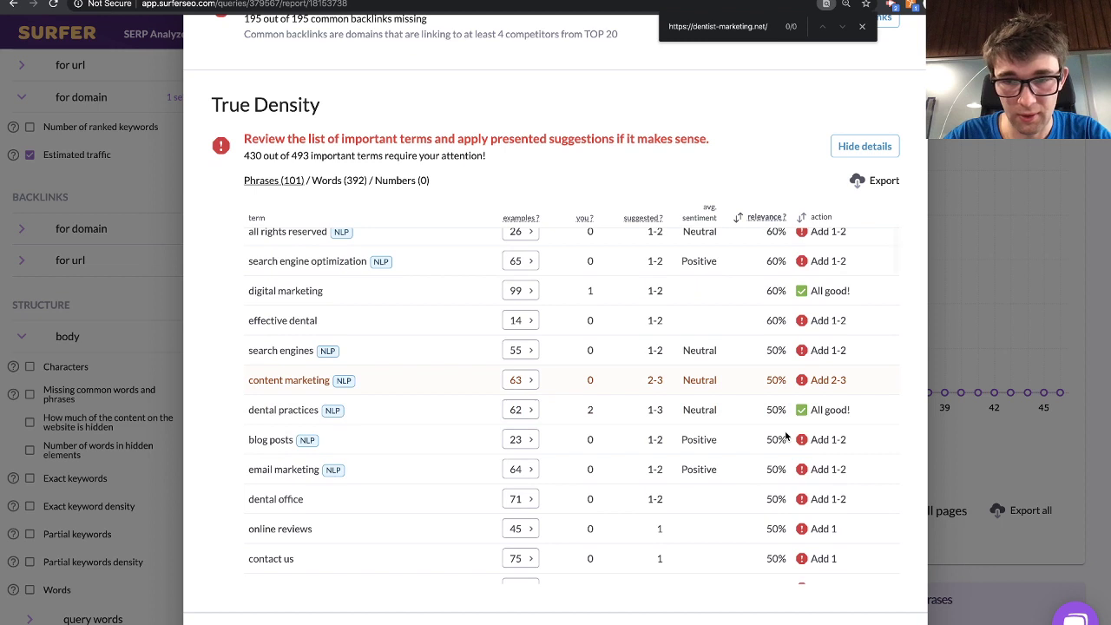
scroll(786, 435, down, 1)
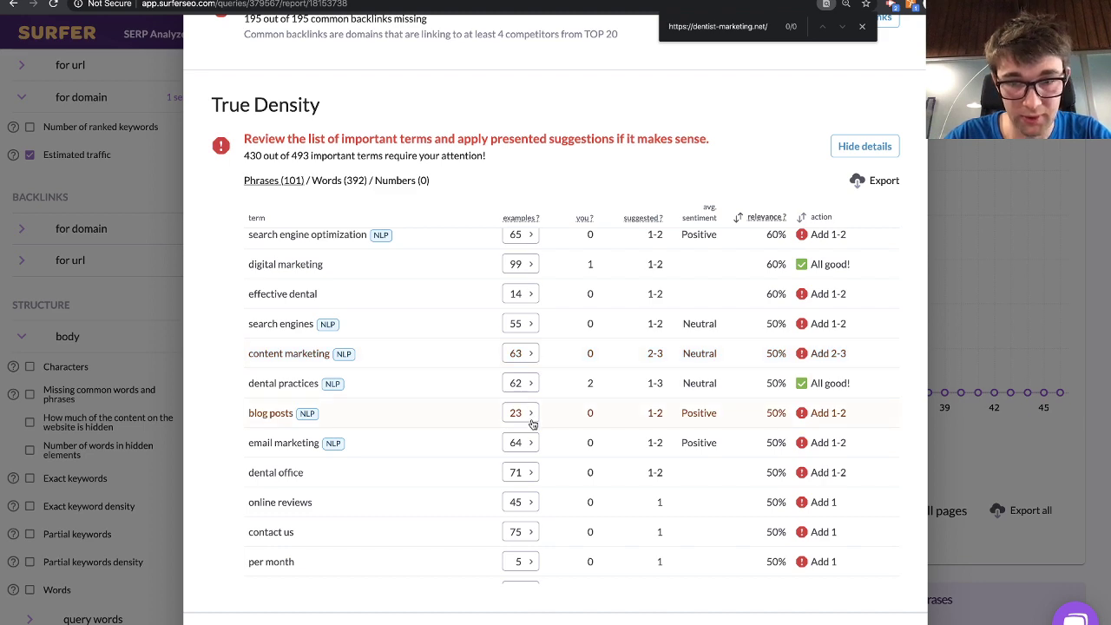
scroll(532, 438, down, 2)
scroll(530, 438, down, 2)
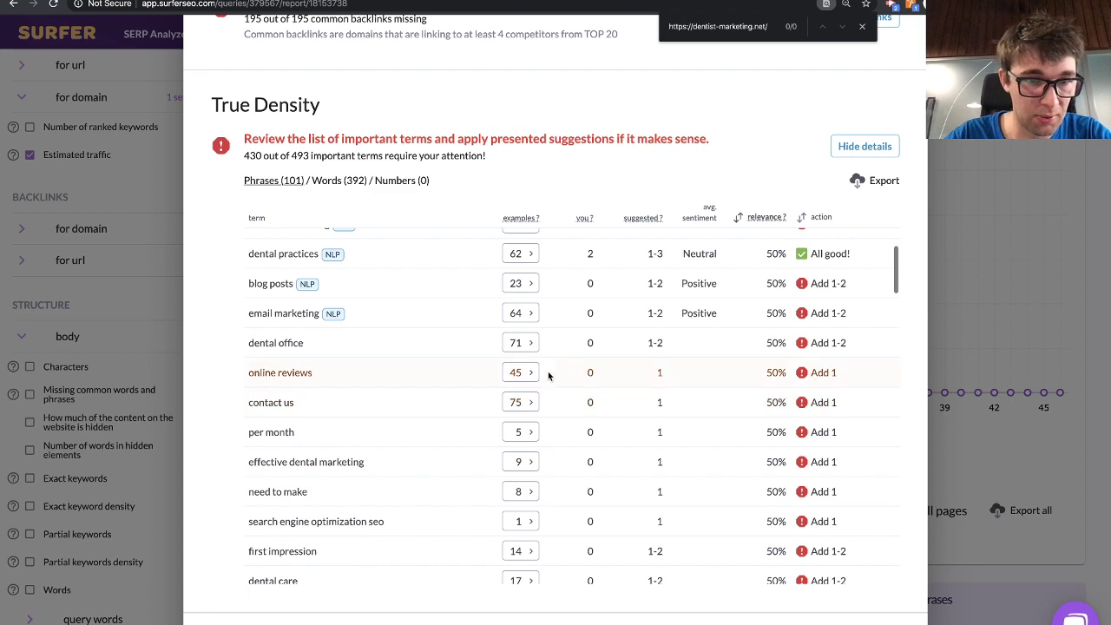
scroll(552, 435, down, 1)
scroll(553, 436, down, 1)
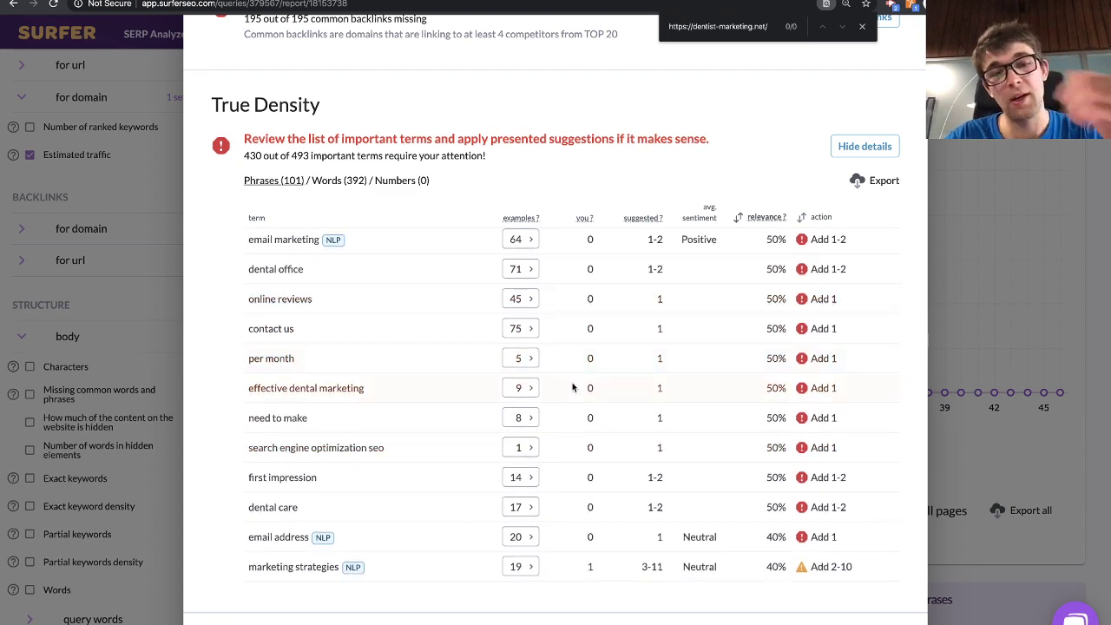
scroll(573, 387, up, 3)
scroll(573, 387, down, 11)
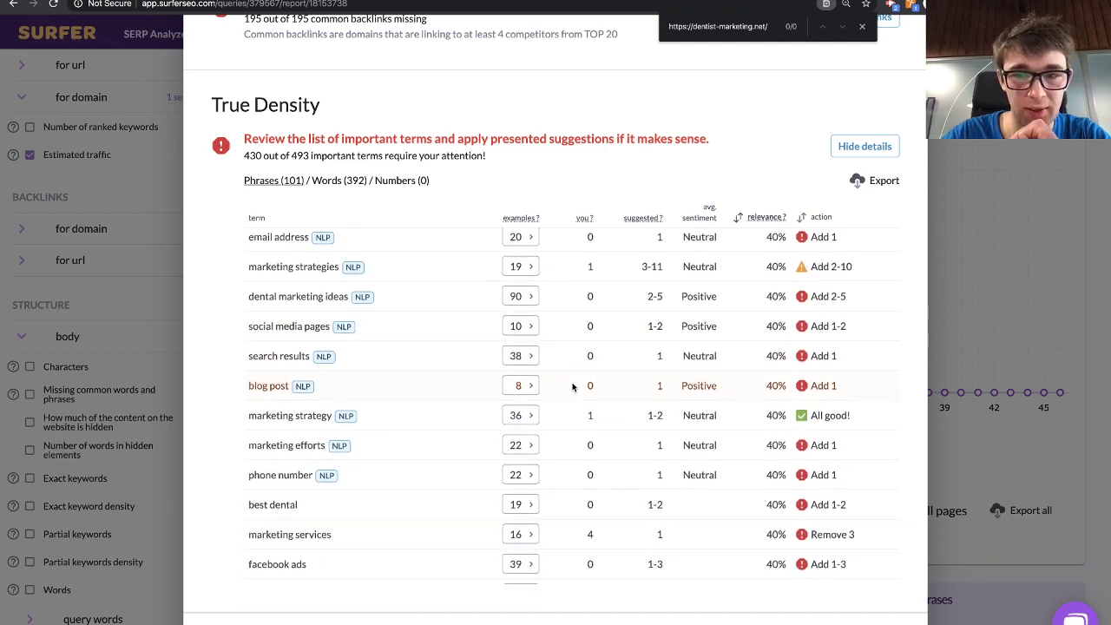
scroll(573, 387, down, 20)
scroll(573, 387, down, 10)
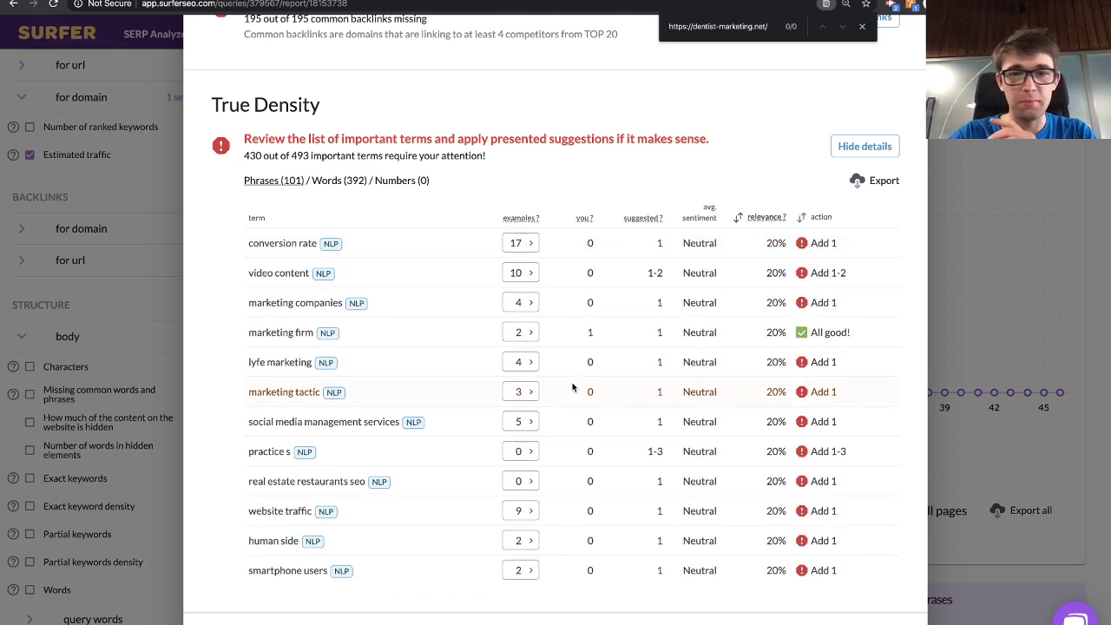
scroll(572, 387, up, 3)
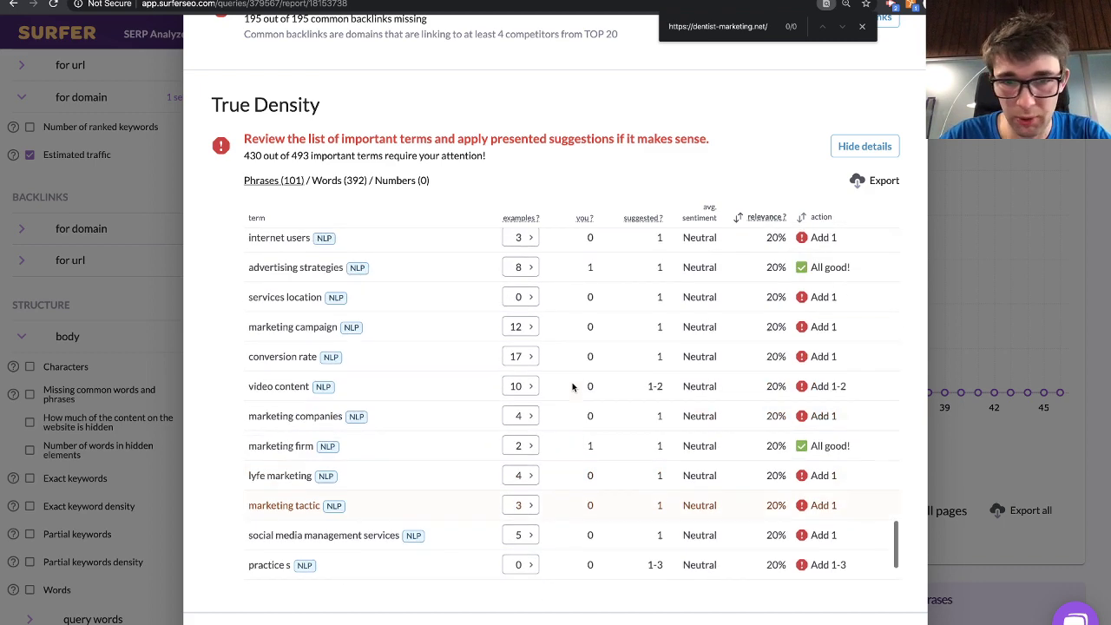
scroll(572, 388, down, 3)
scroll(573, 388, up, 2)
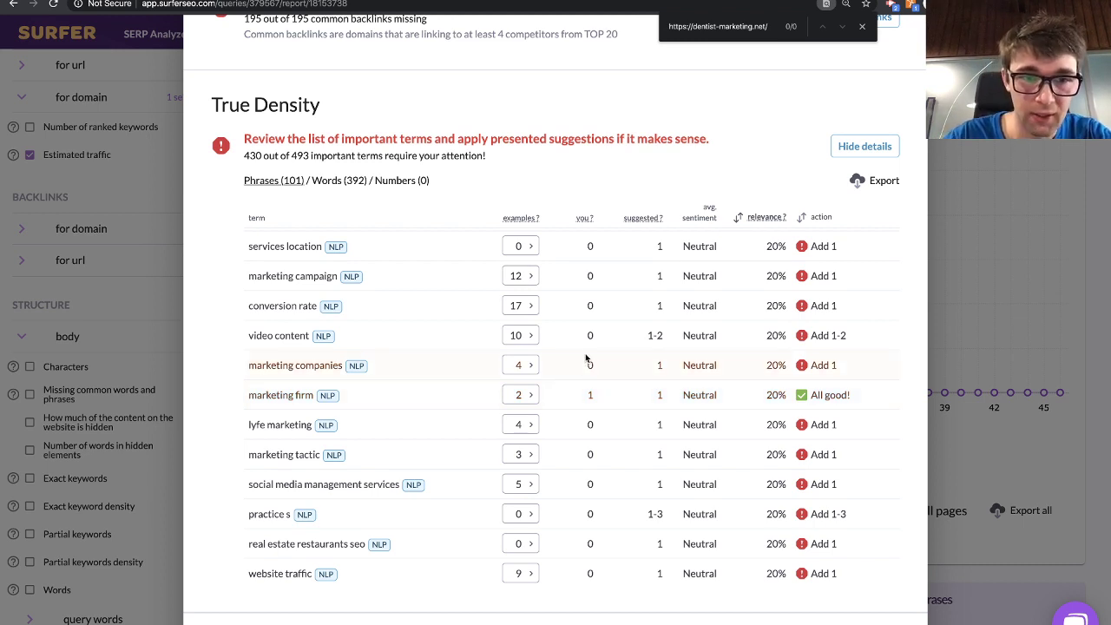
scroll(584, 359, up, 3)
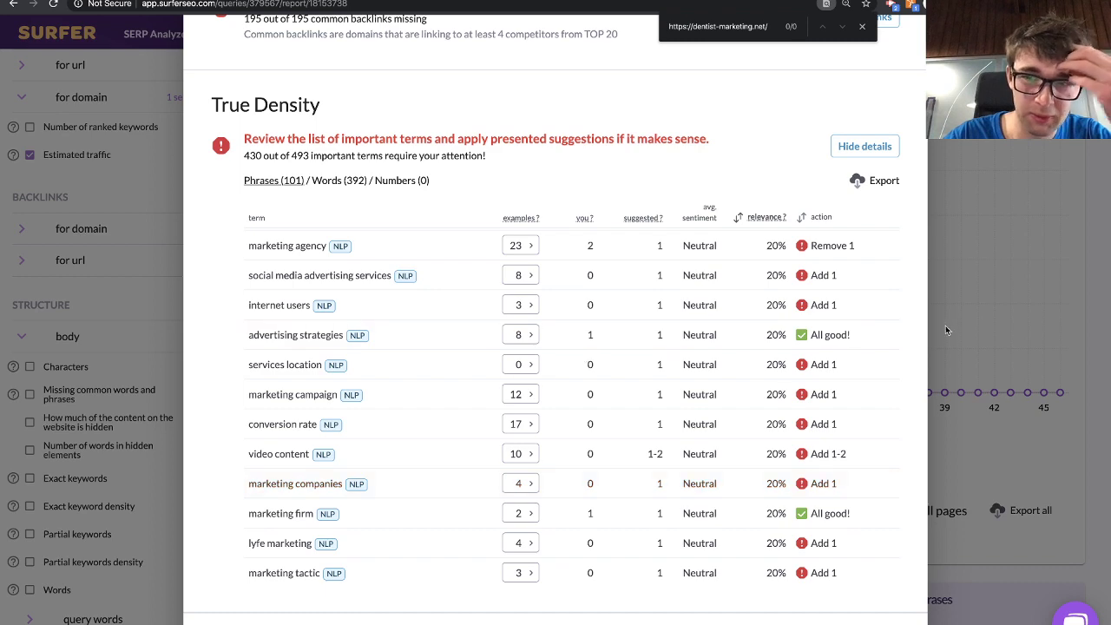
scroll(895, 355, down, 5)
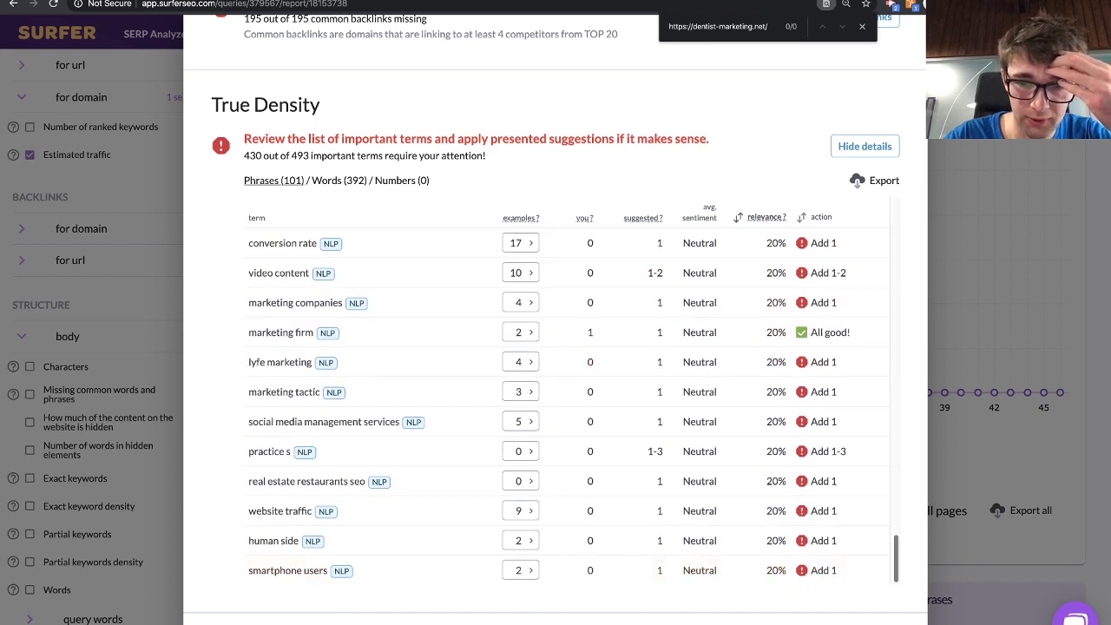
- Show the details of the body word count recommendation in the Words section, comparing the page with its competitors
scroll(813, 573, down, 4)
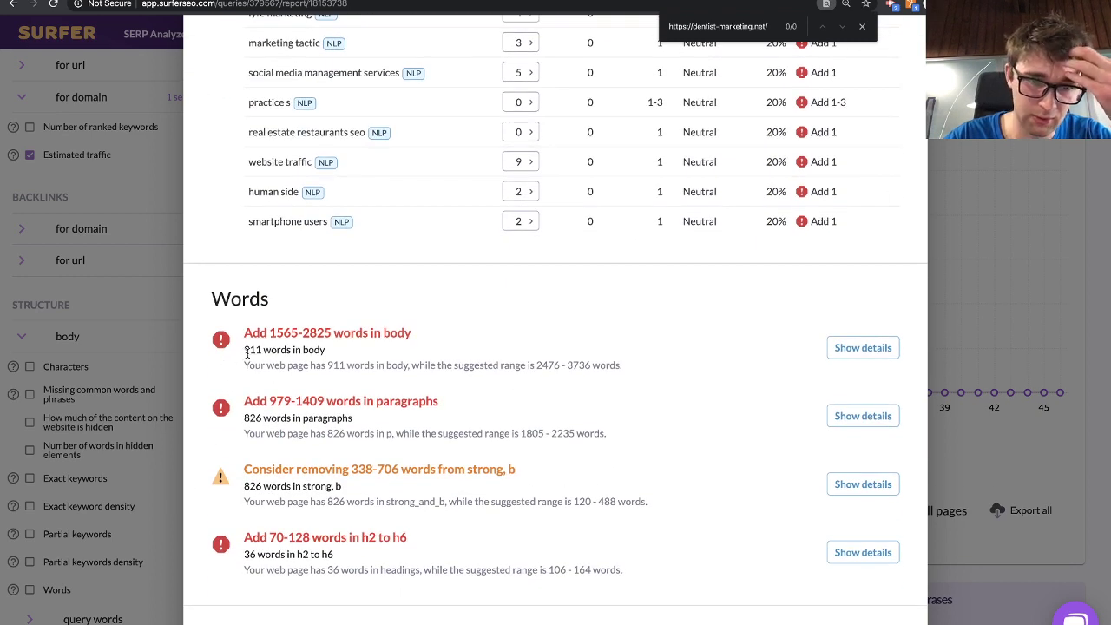
double_click(249, 350)
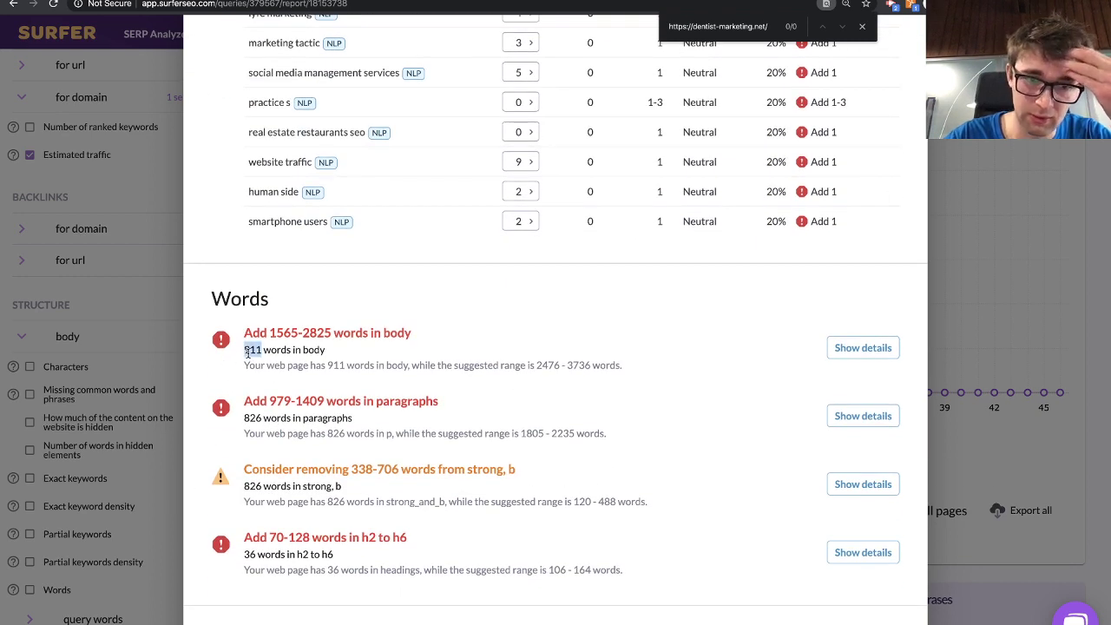
click(877, 352)
scroll(741, 317, down, 3)
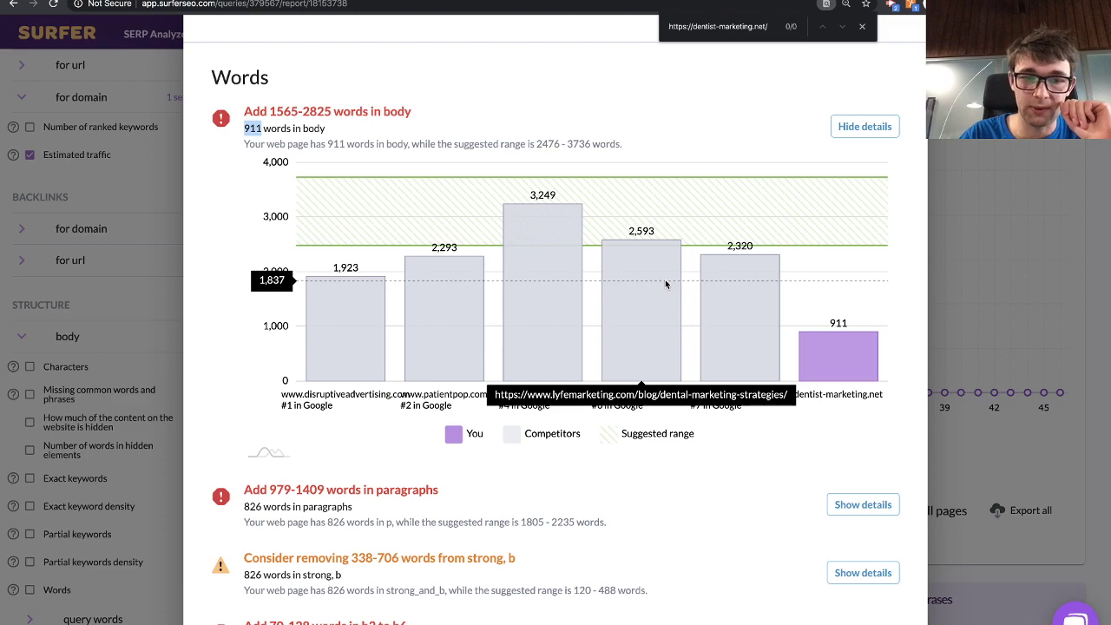
- Examine the word recommendations for body, paragraphs, strong/b and h2 to h6, along with the Exact keywords section
scroll(665, 279, down, 10)
scroll(666, 283, down, 2)
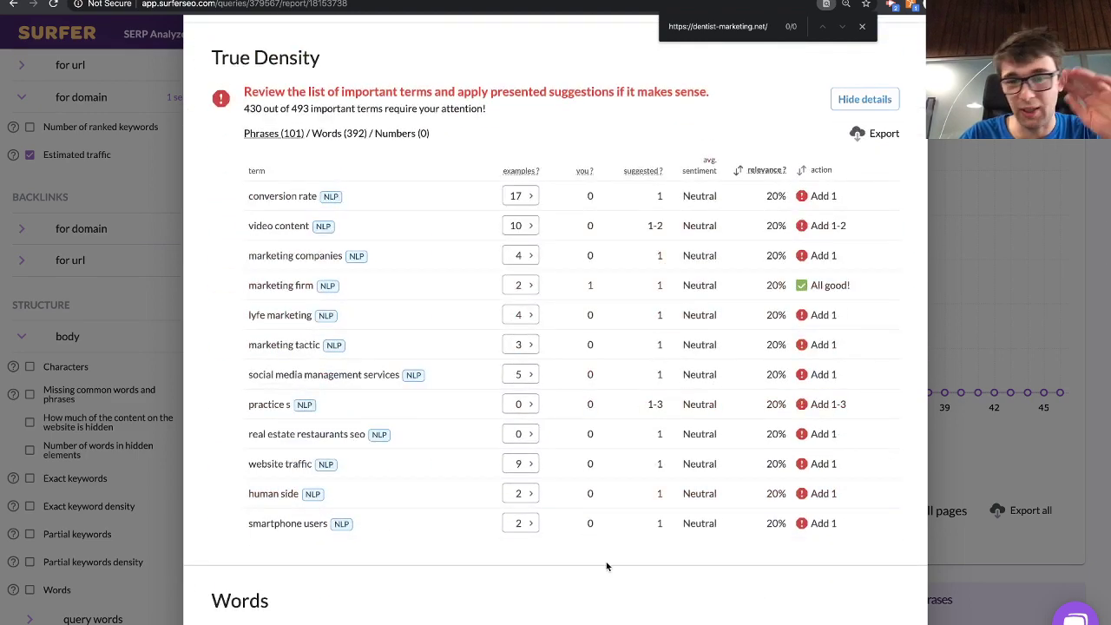
scroll(607, 565, down, 6)
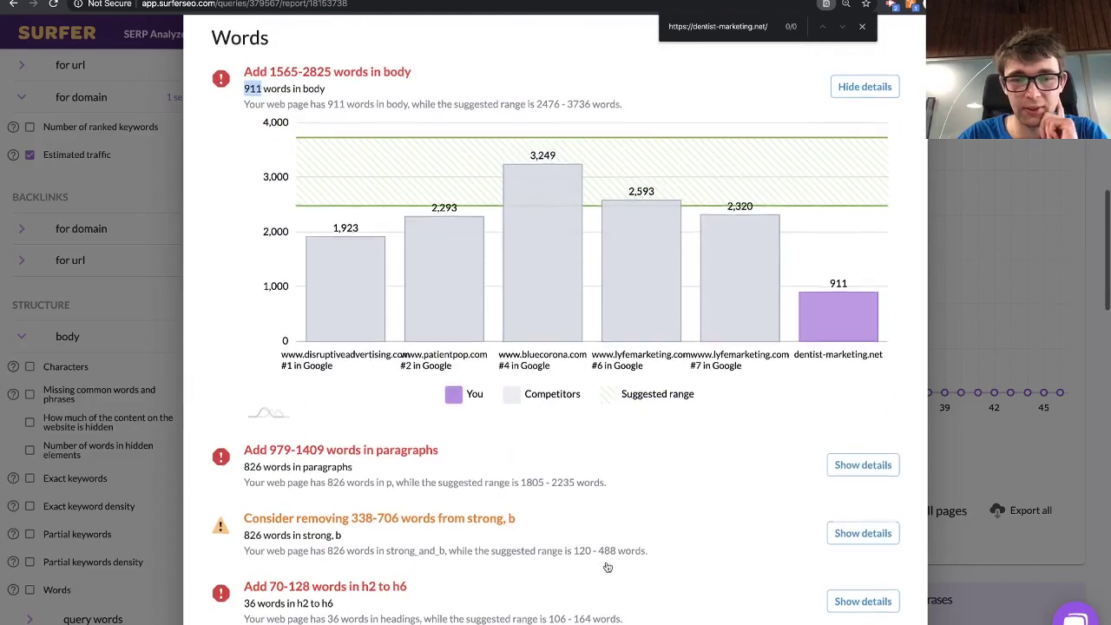
scroll(608, 566, down, 3)
scroll(606, 567, up, 3)
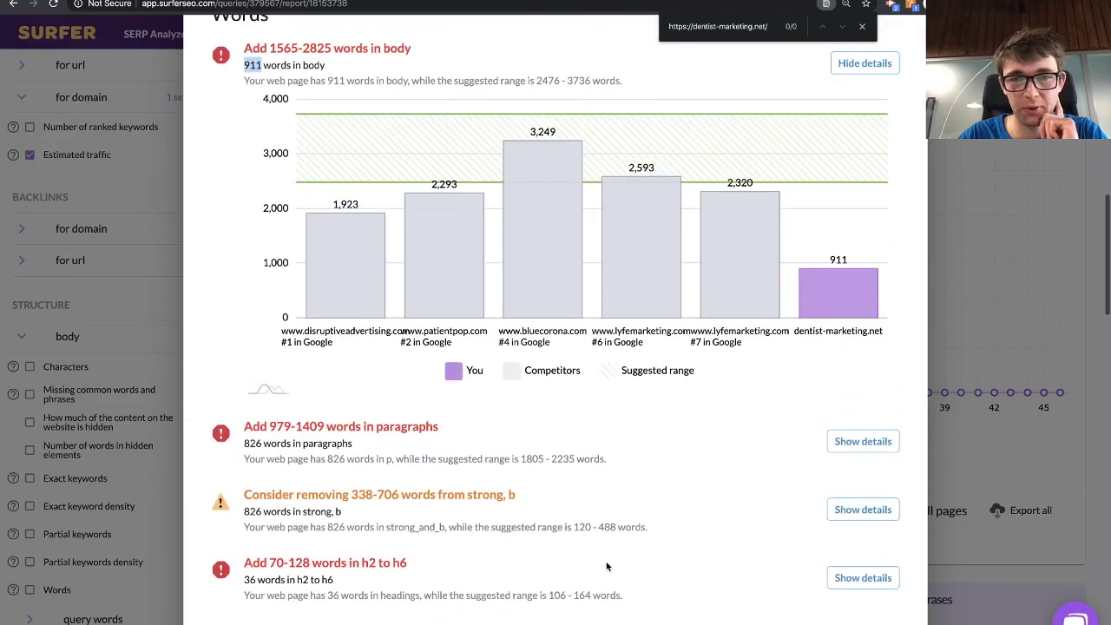
scroll(608, 567, down, 3)
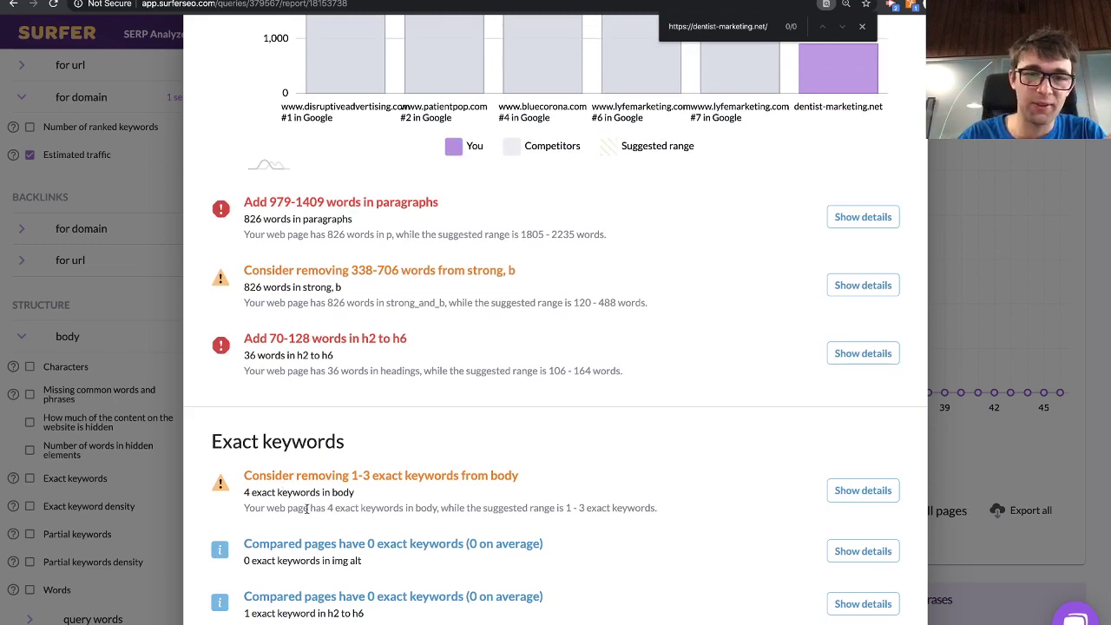
scroll(306, 508, up, 3)
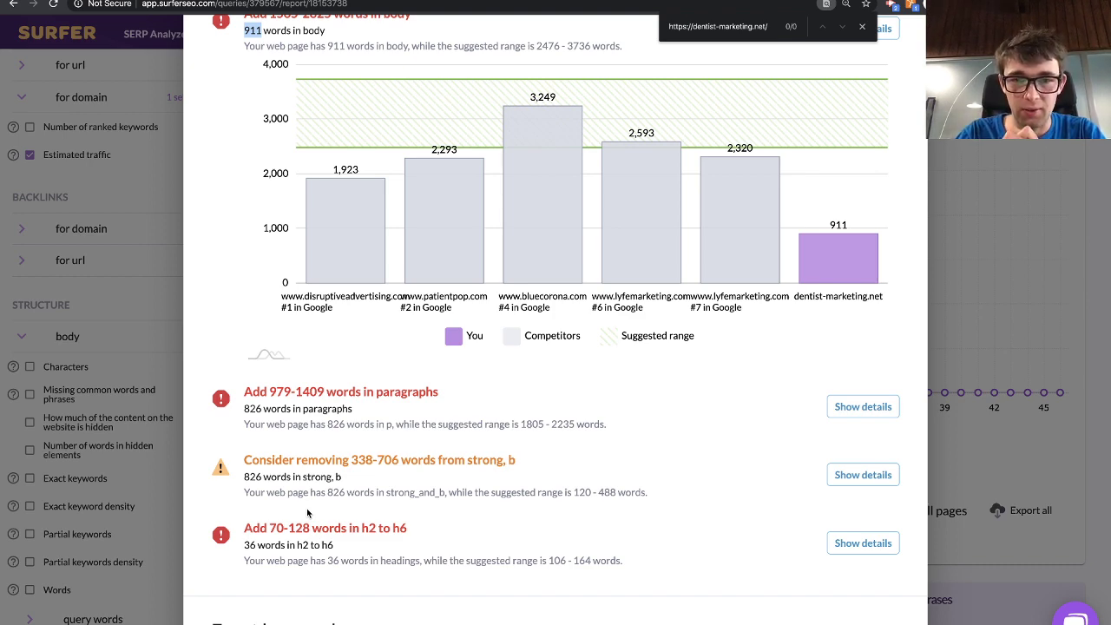
scroll(306, 512, up, 3)
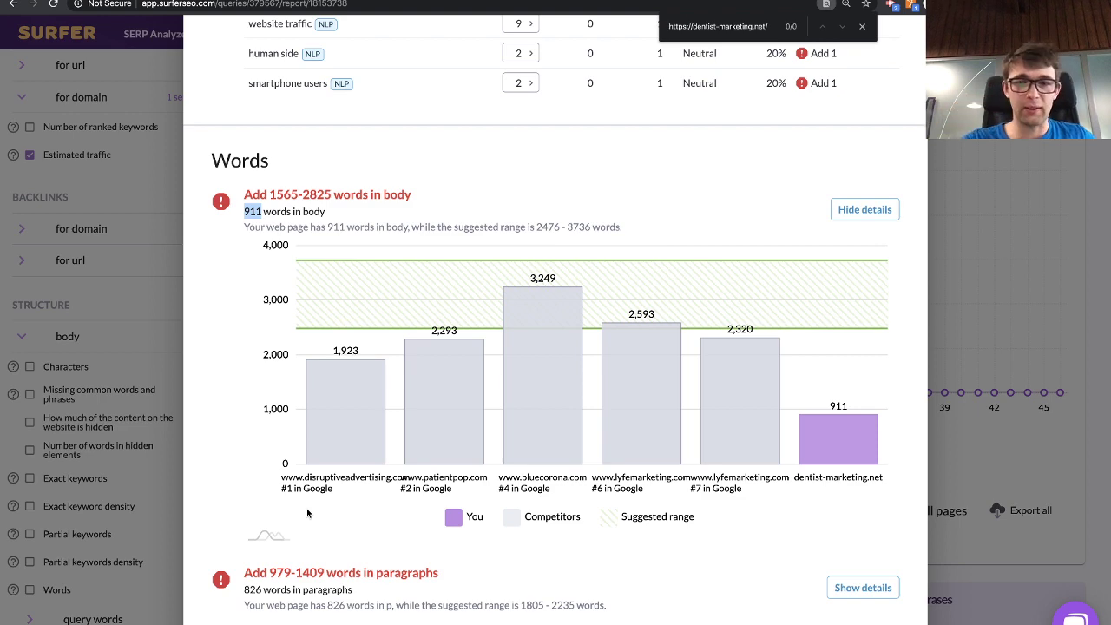
- Go back through the True Density phrases from the lowest relevance up to the 40% terms
scroll(486, 243, up, 6)
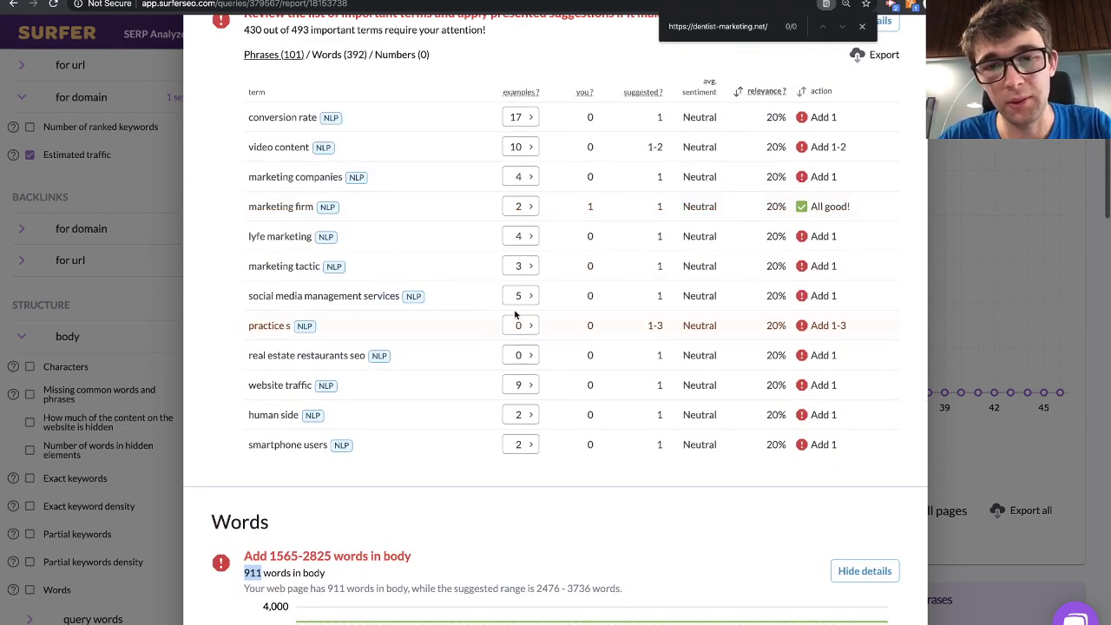
mouse_move(723, 619)
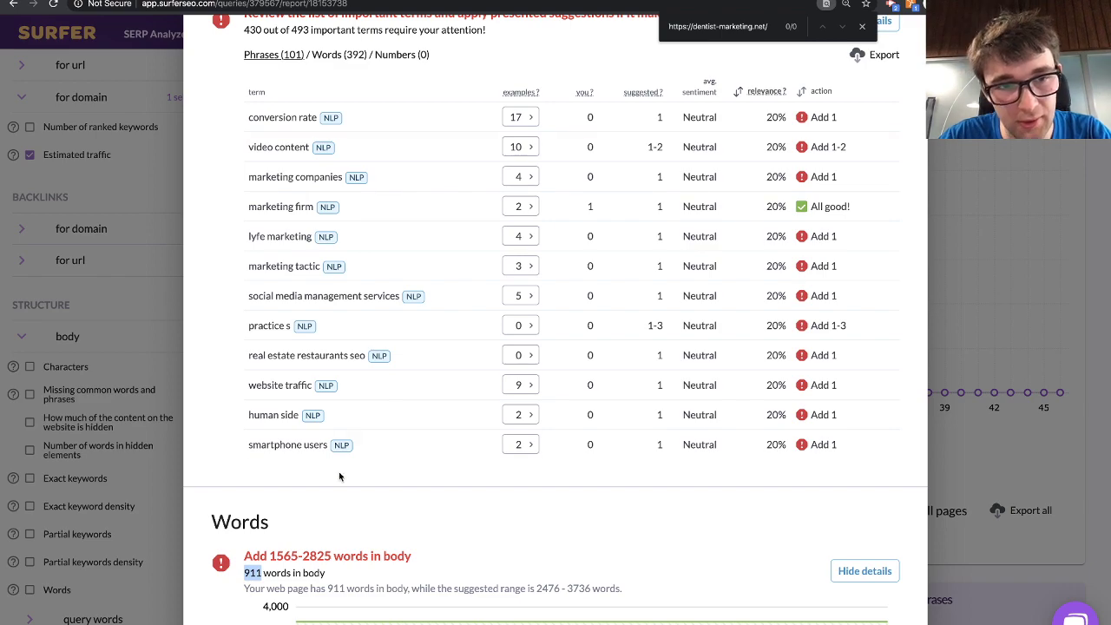
scroll(342, 252, up, 15)
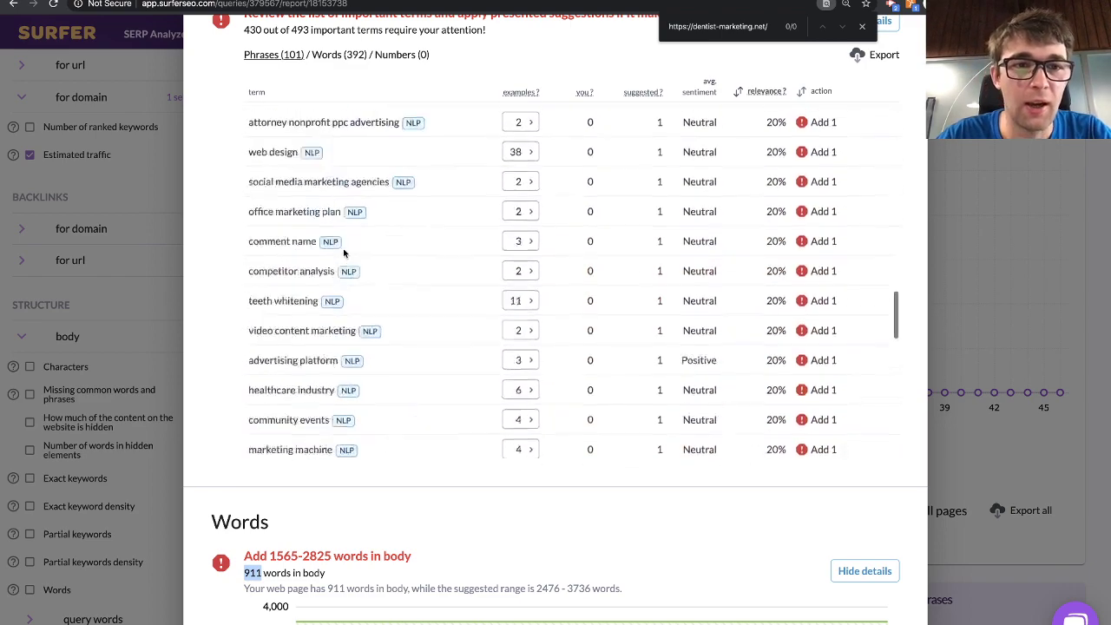
scroll(342, 251, up, 8)
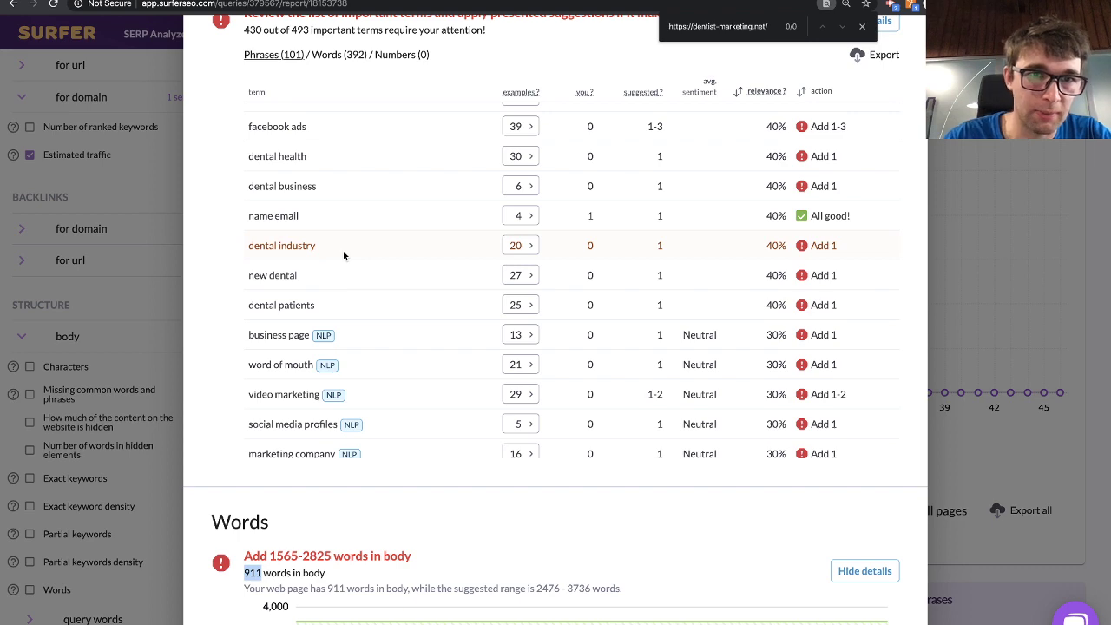
- Switch to the Second On-Page Roast responses spreadsheet and copy the keyword "cycling holiday europe" from row 4
scroll(453, 79, up, 15)
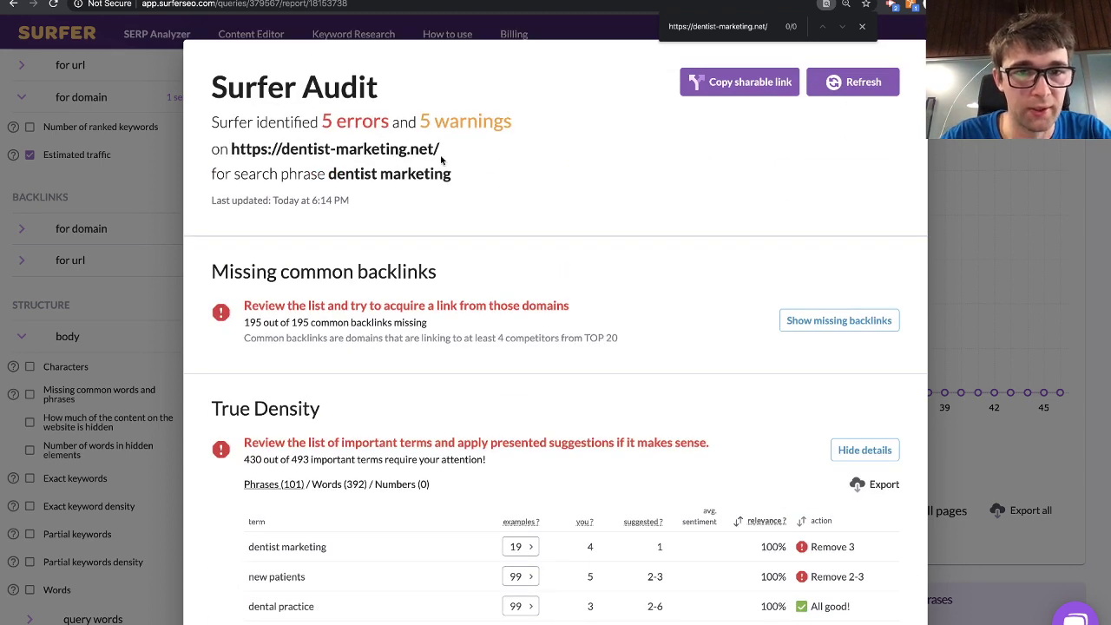
click(253, 1)
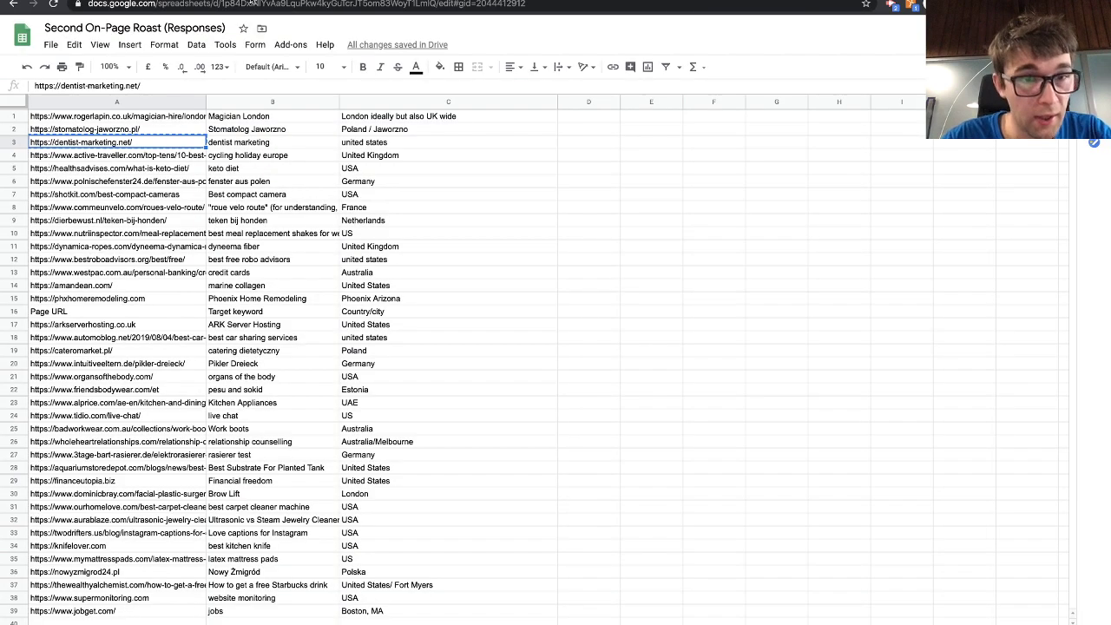
click(250, 159)
key(ctrl+c)
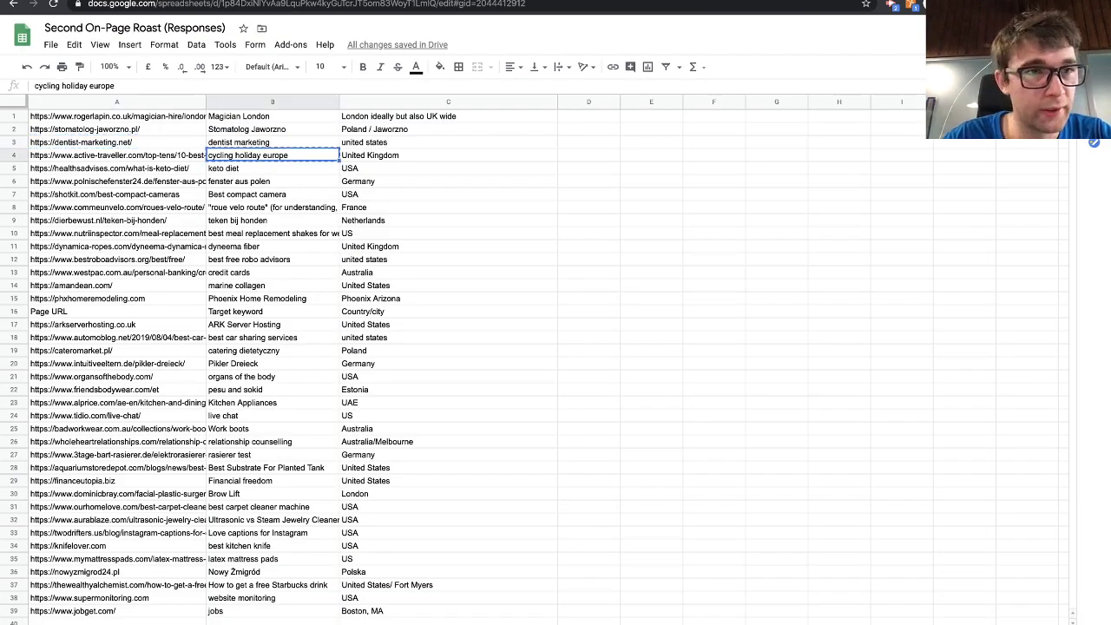
- Return to Surfer's SERP Analyzer and create a query for "cycling holiday europe" with United Kingdom as the country
click(184, 1)
click(136, 36)
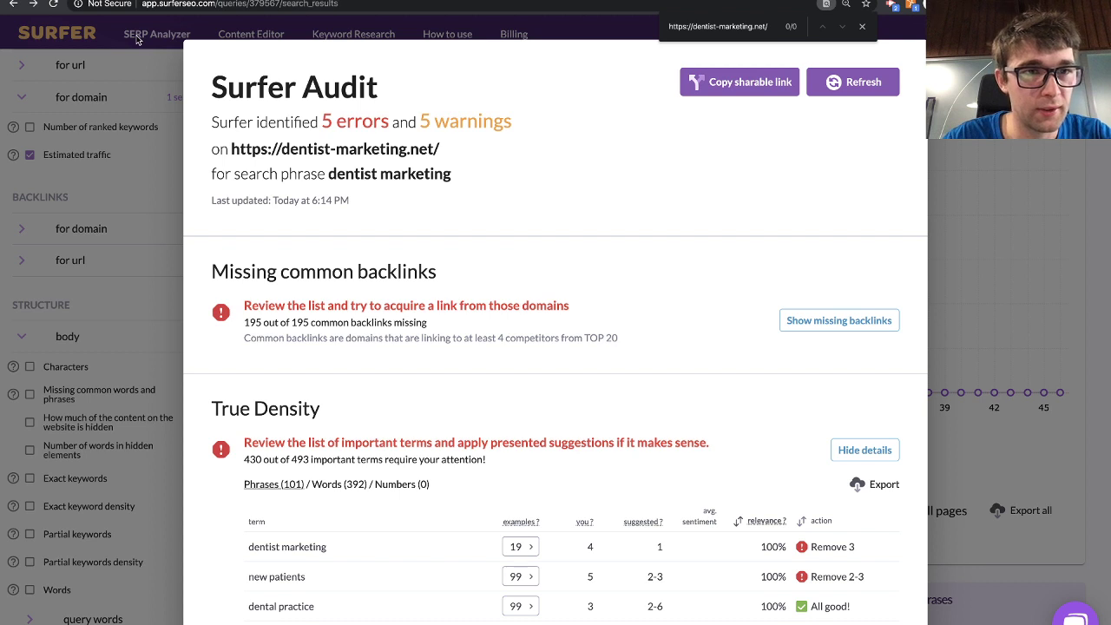
click(383, 250)
key(ctrl+v)
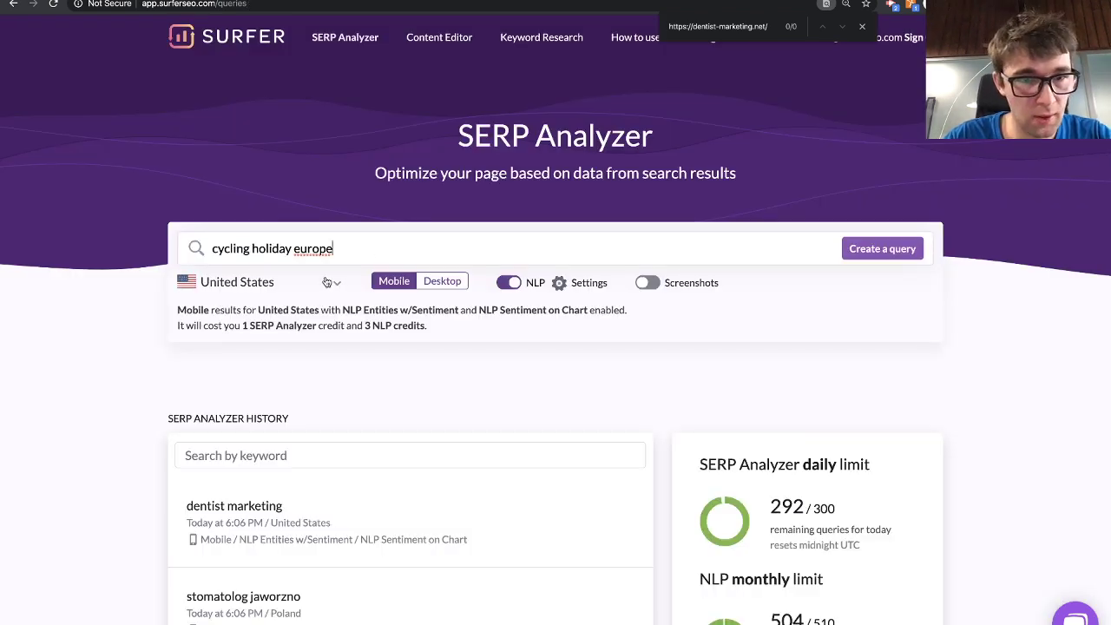
click(325, 283)
text(unit)
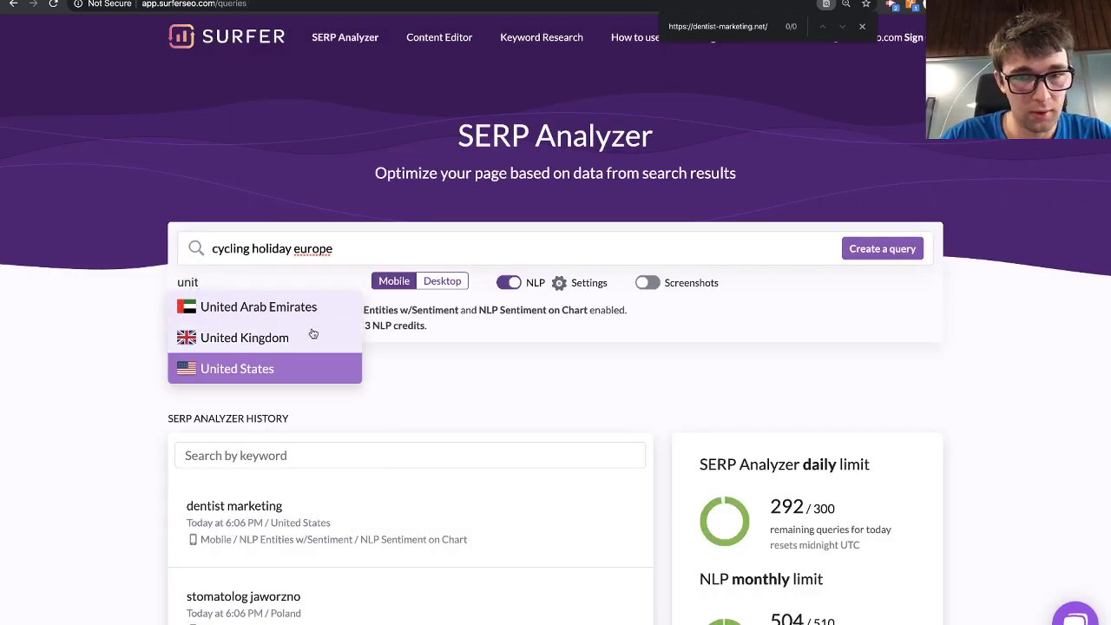
click(312, 333)
click(867, 250)
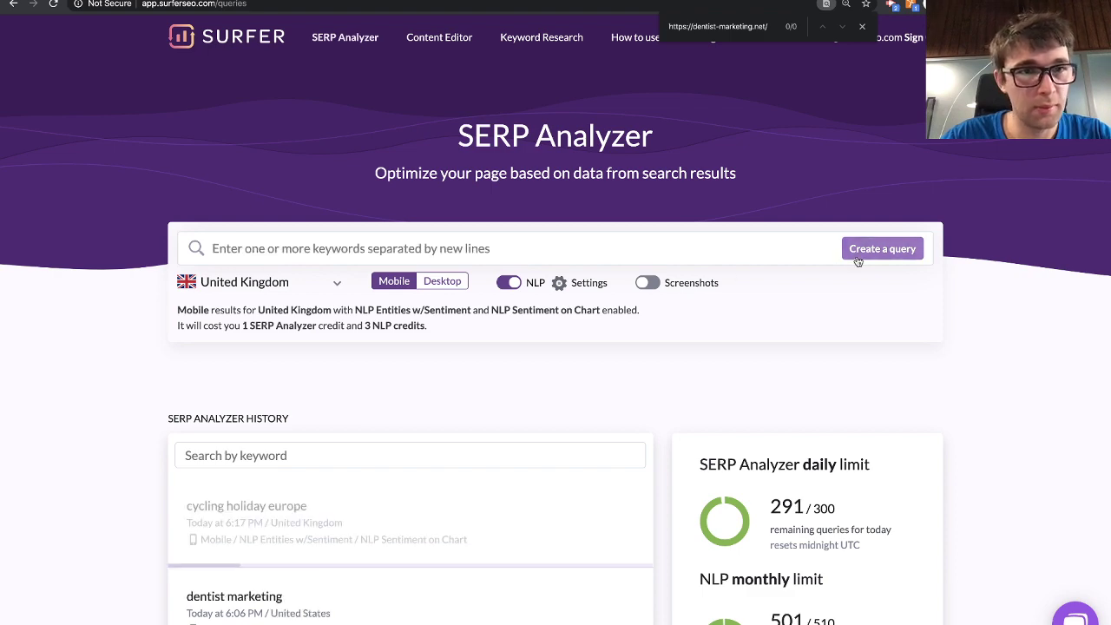
- Switch to the responses spreadsheet and copy the keyword "keto diet" from row 5
click(207, 0)
click(230, 169)
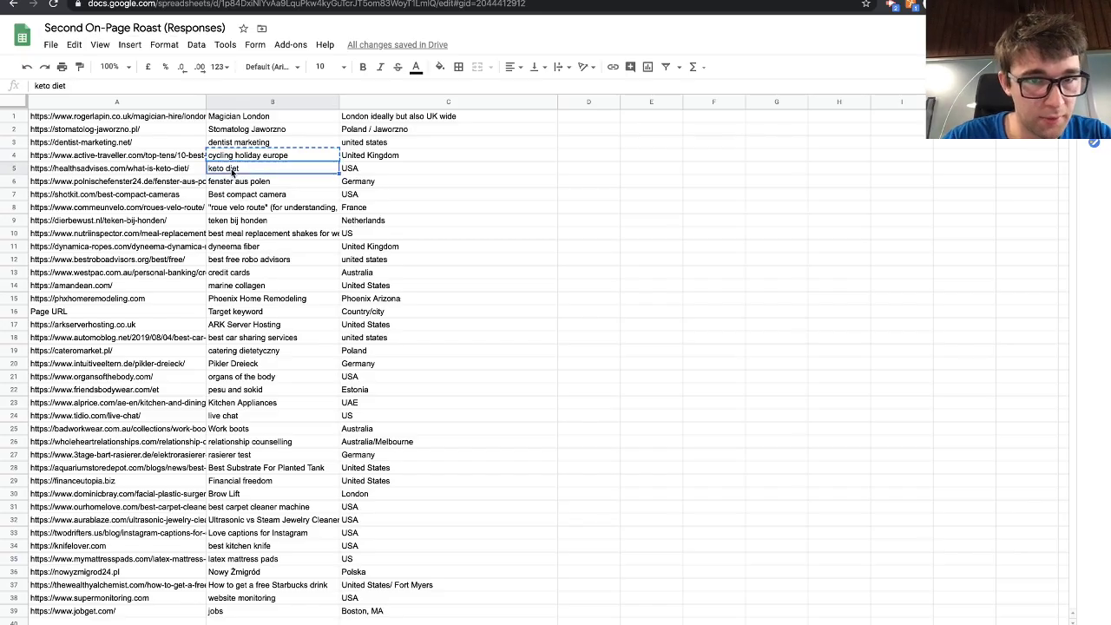
key(super+c)
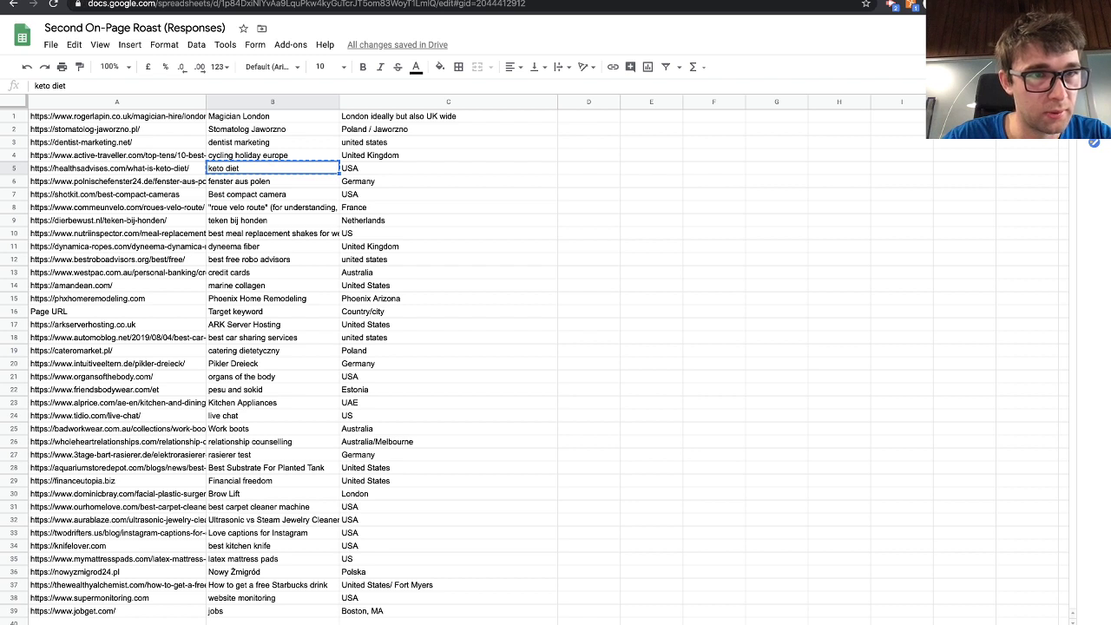
- Back in SERP Analyzer, create a query for "keto diet" with United States as the country
key(ctrl+shift+Tab)
click(213, 248)
key(super+v)
click(252, 286)
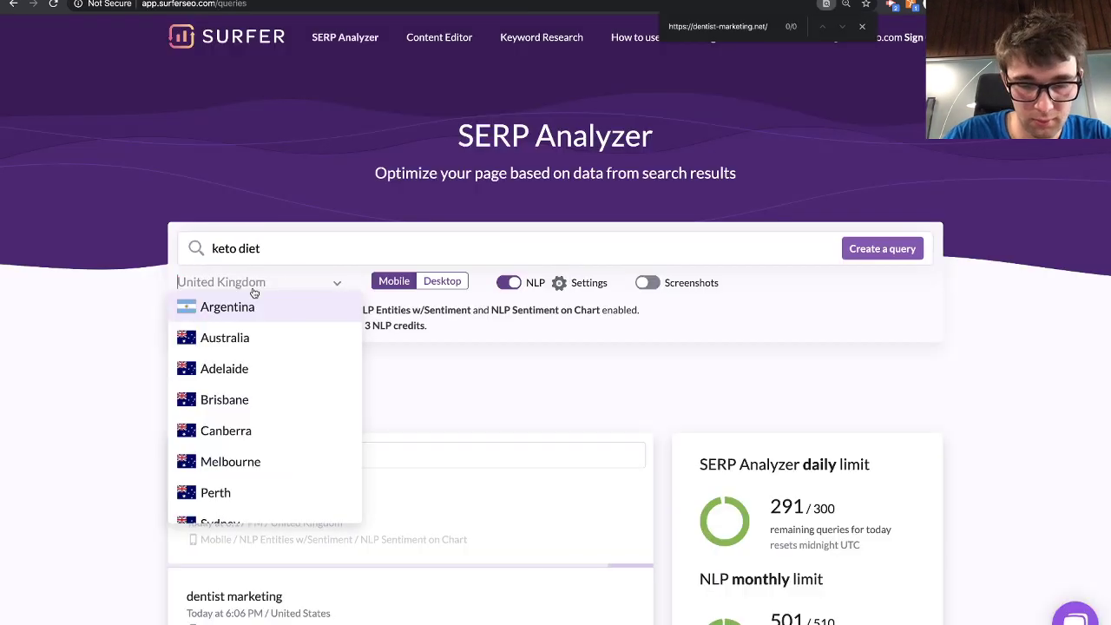
text(unit)
click(235, 367)
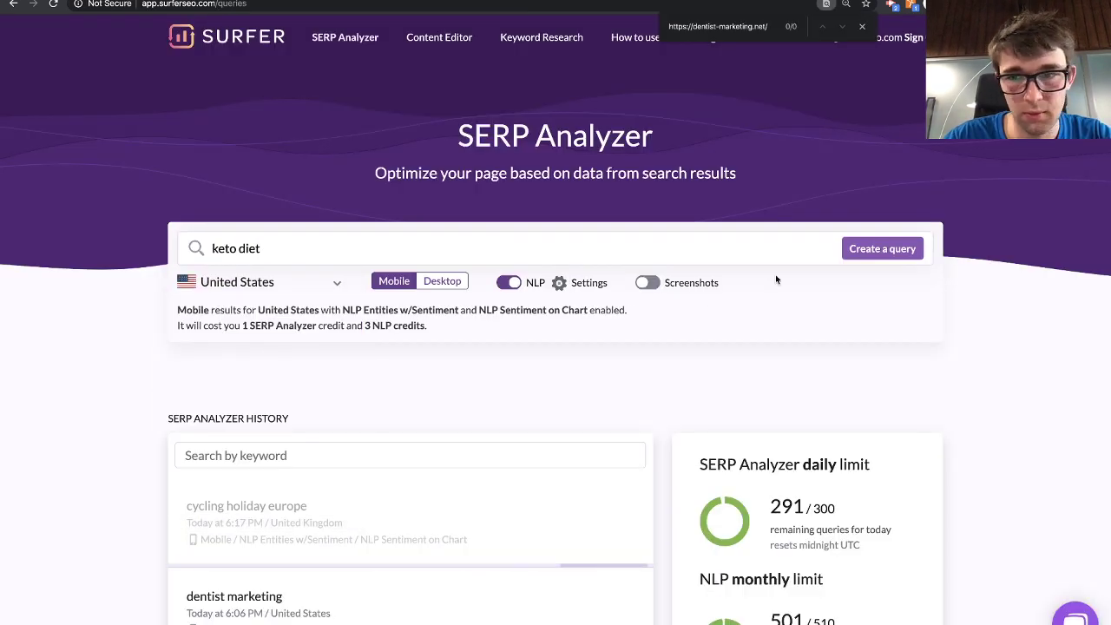
click(881, 248)
- Switch to the responses spreadsheet and copy the keyword "fenster aus polen" from row 6
click(225, 8)
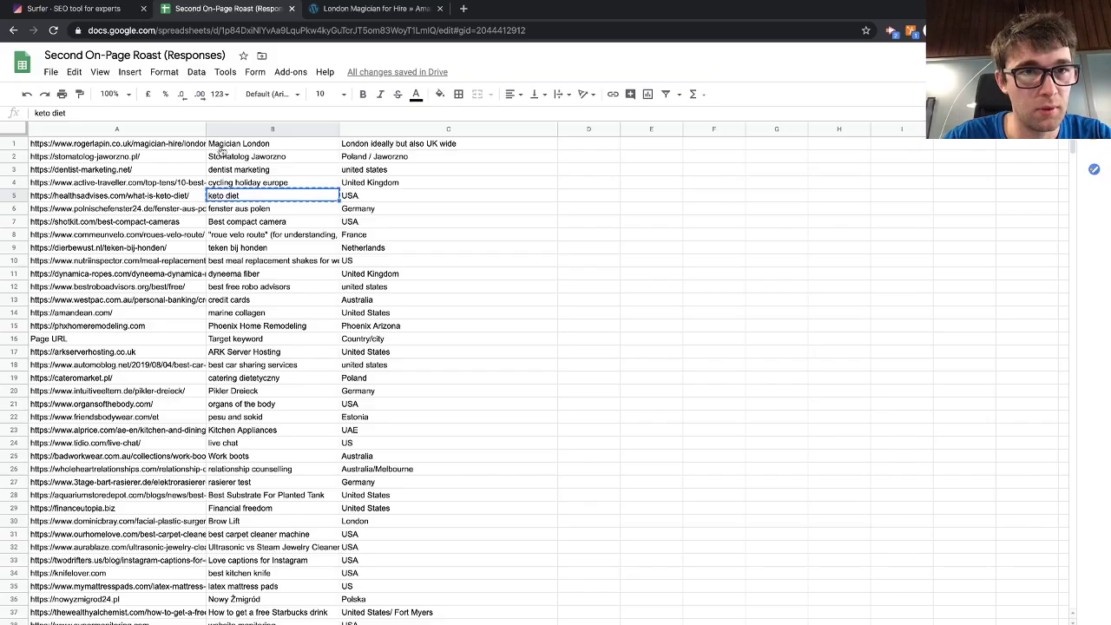
key(Down)
key(super+c)
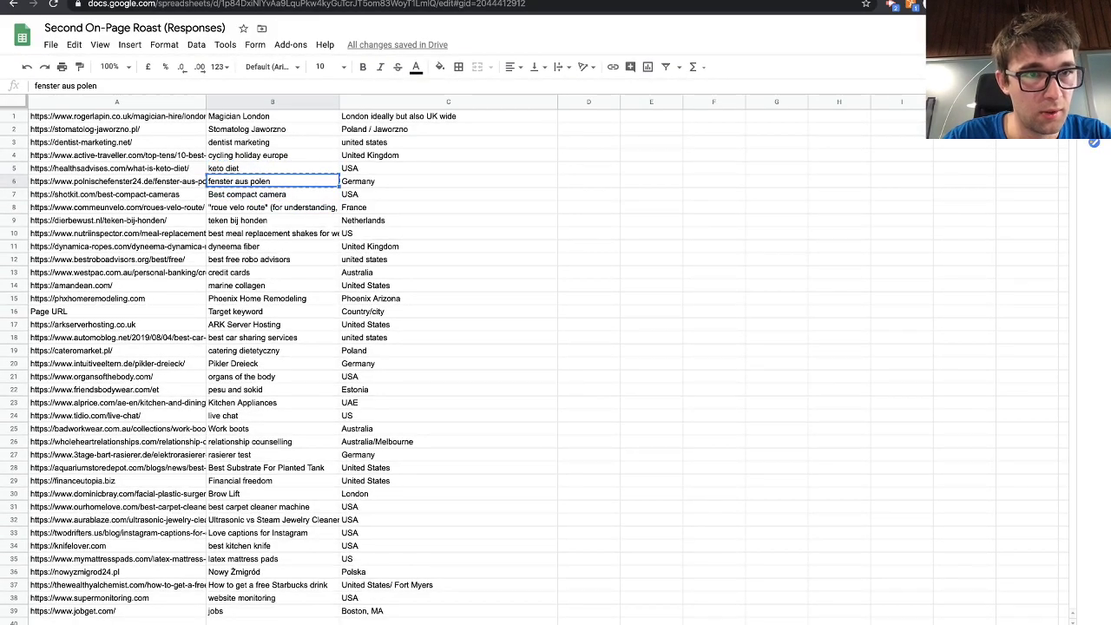
- Back in SERP Analyzer, create a query for "fenster aus polen" with Germany as the country
key(super+alt+Left)
click(273, 238)
key(super+v)
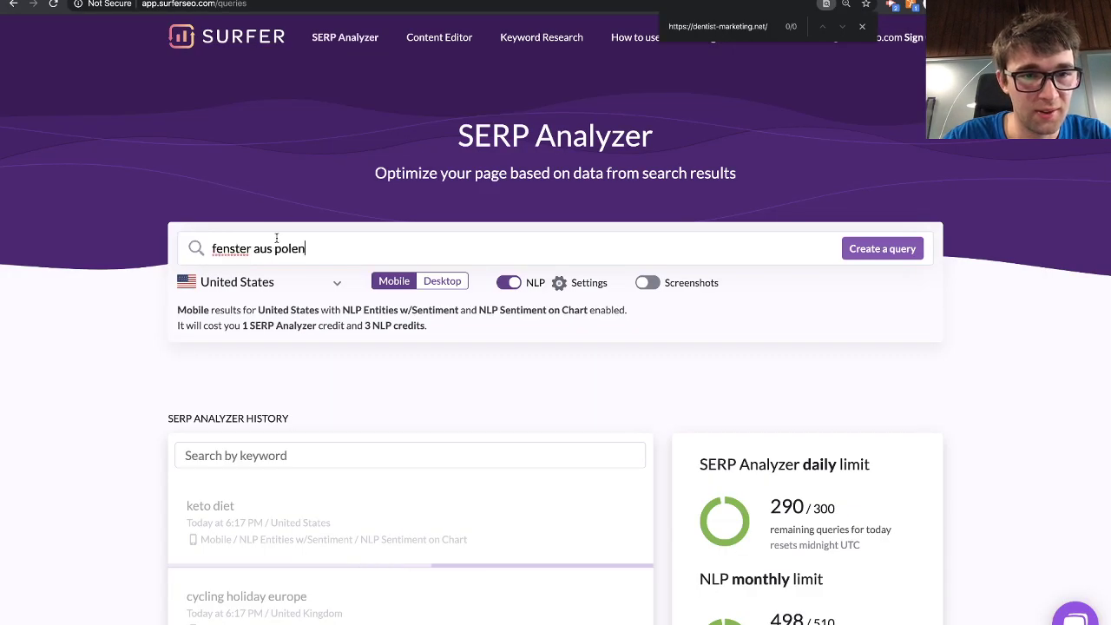
click(259, 285)
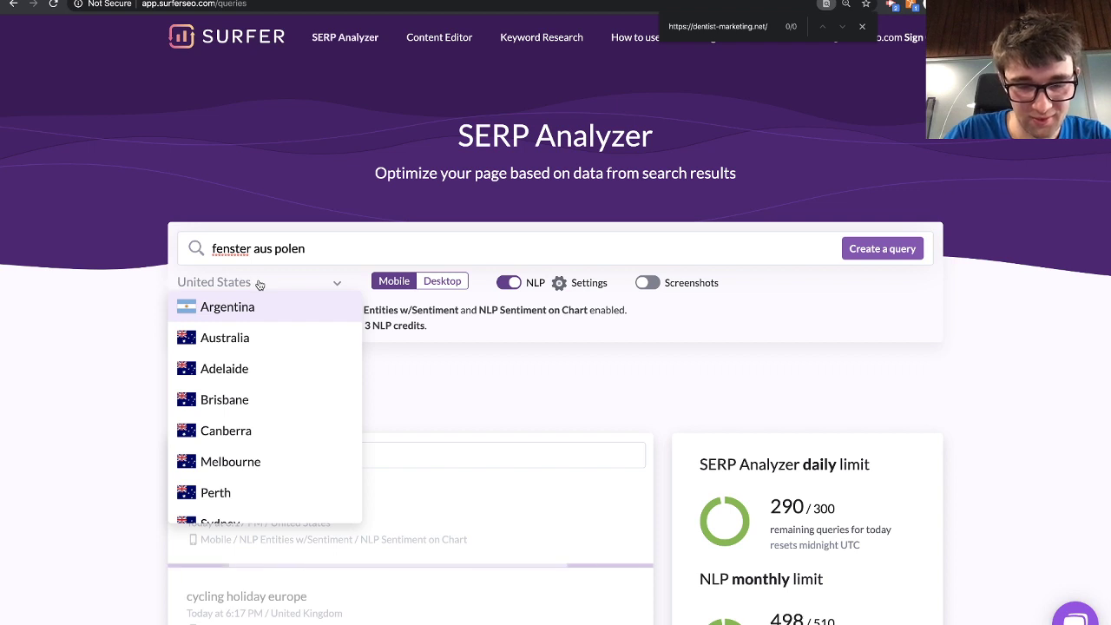
text(ger)
click(213, 304)
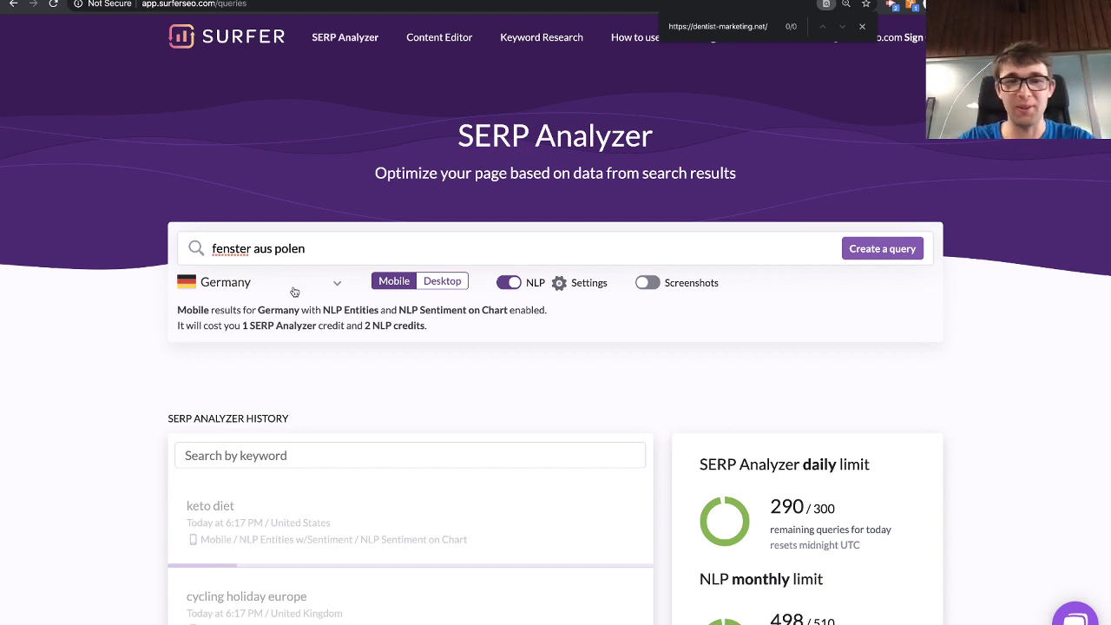
click(881, 248)
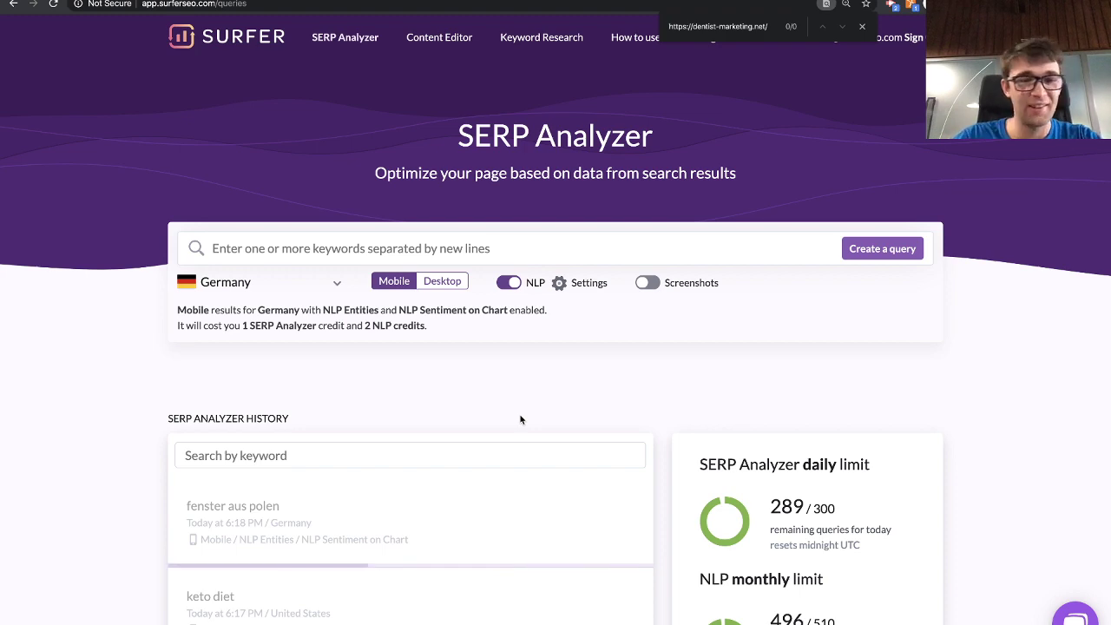
- Open the "cycling holiday europe" analysis from the SERP Analyzer history
scroll(521, 420, down, 1)
scroll(520, 420, down, 5)
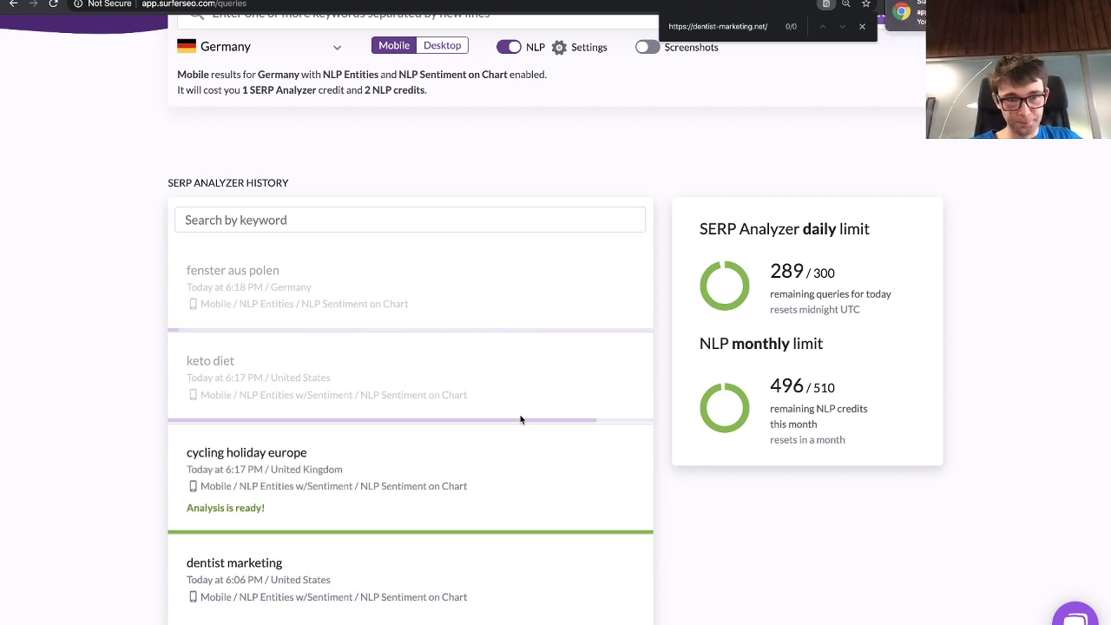
click(386, 486)
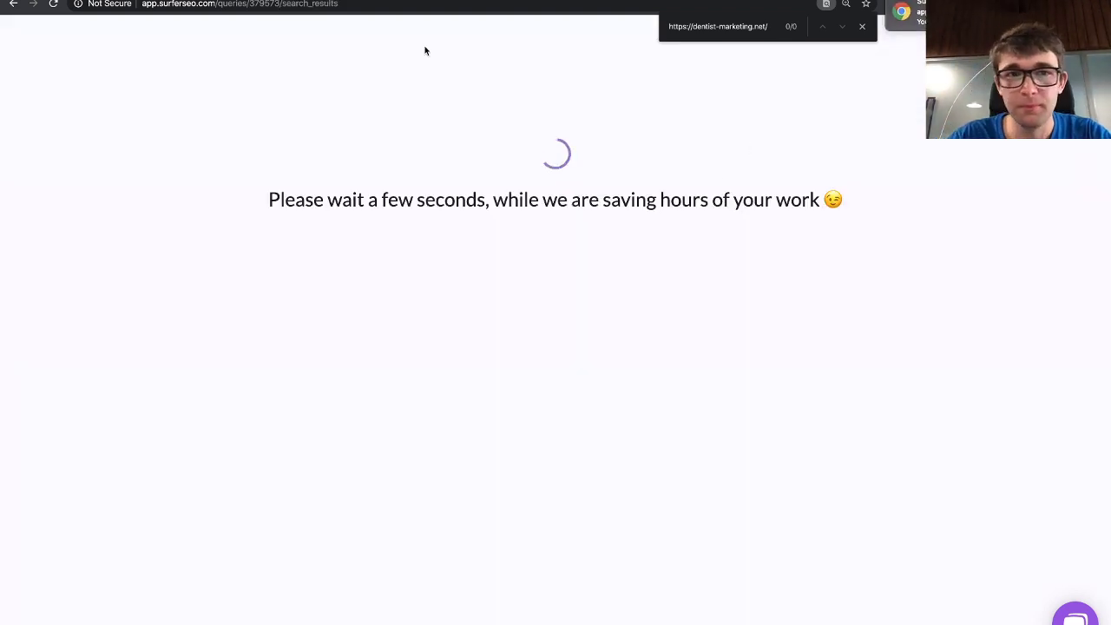
- Copy the active-traveller.com page URL from row 4 of the responses spreadsheet and find it in the "cycling holiday europe" search results
click(304, 0)
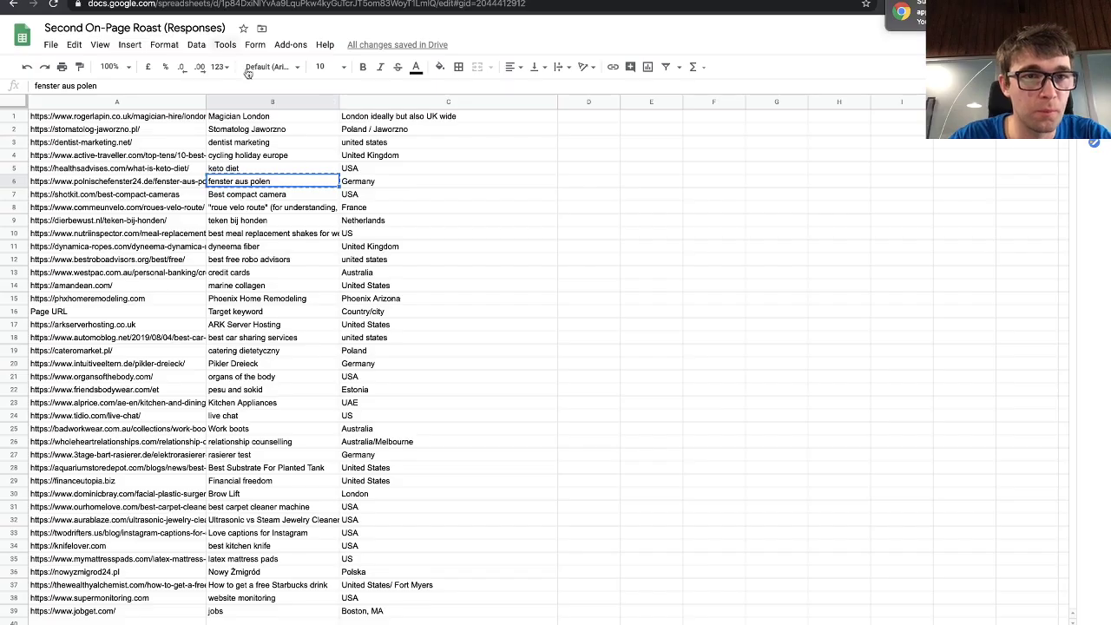
click(128, 158)
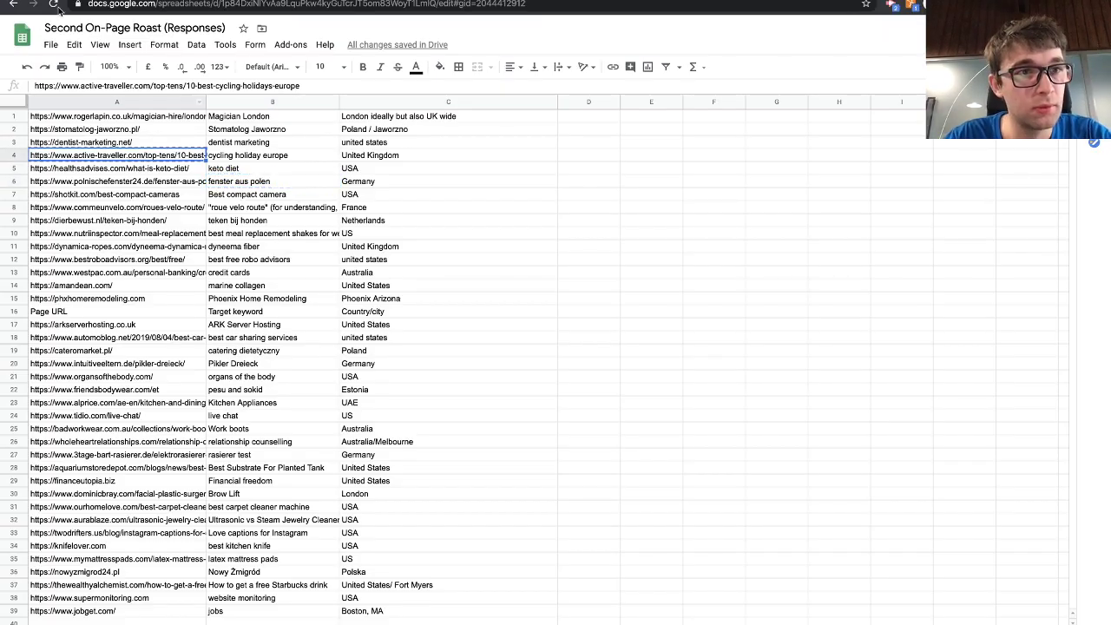
key(ctrl+Tab)
key(super+f)
key(super+v)
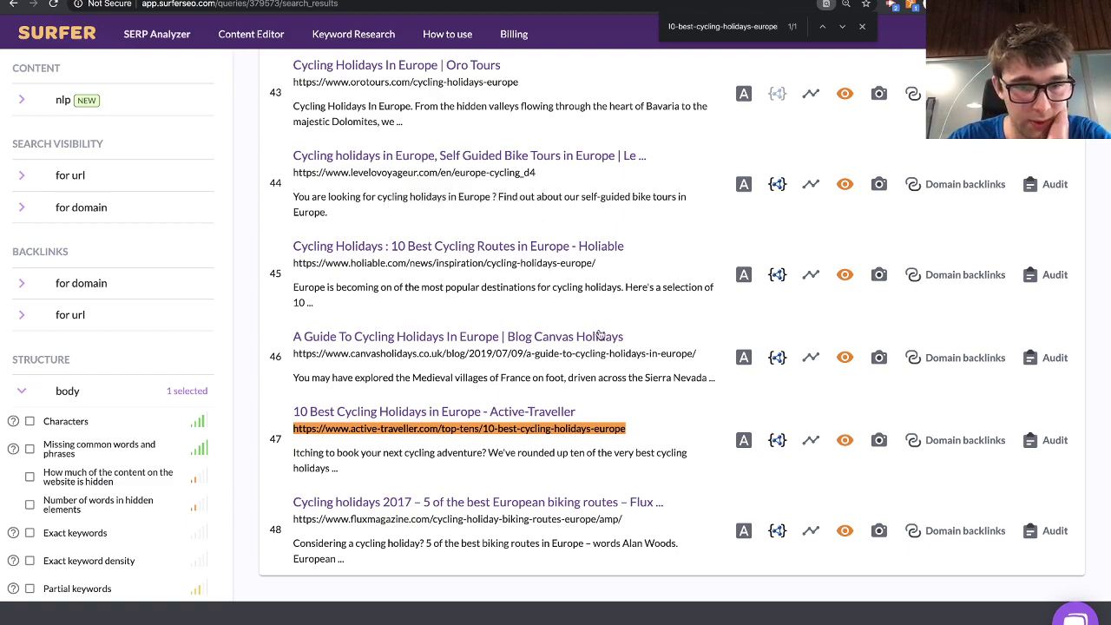
- Examine the top-ranking competitors for "cycling holiday europe", then return to the Active-Traveller result
scroll(599, 334, up, 20)
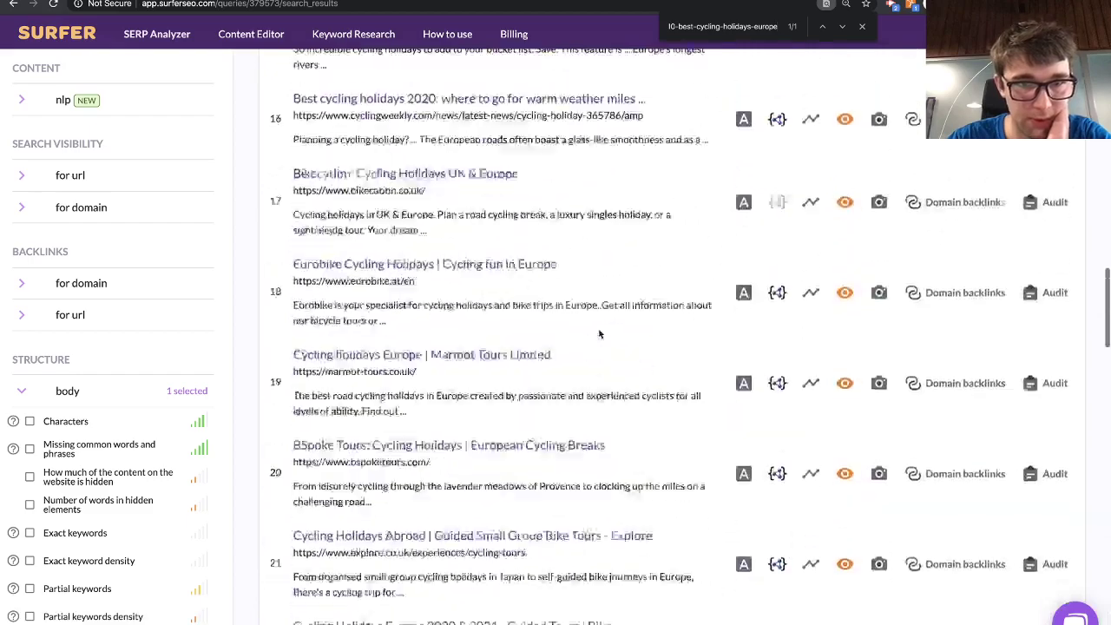
scroll(599, 334, up, 10)
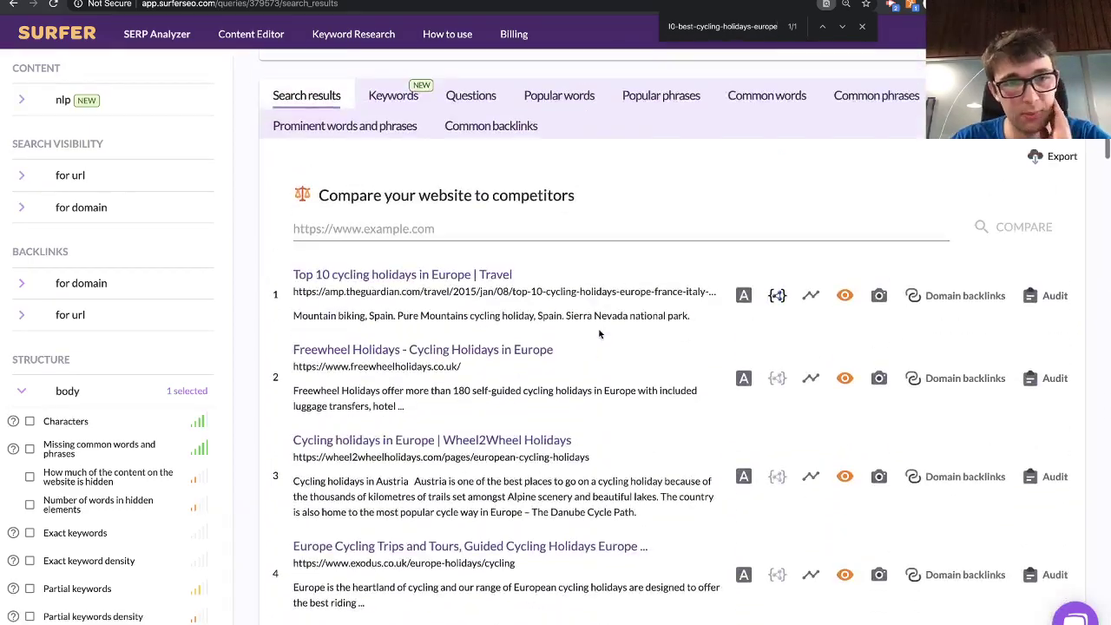
scroll(598, 334, down, 1)
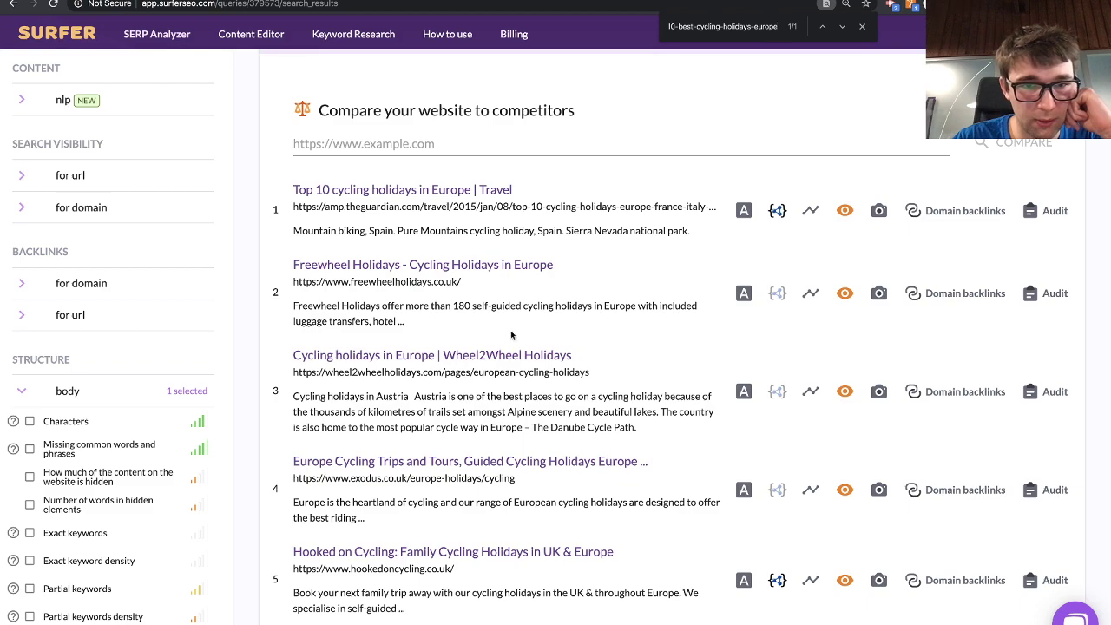
scroll(545, 335, down, 1)
scroll(545, 335, down, 1)
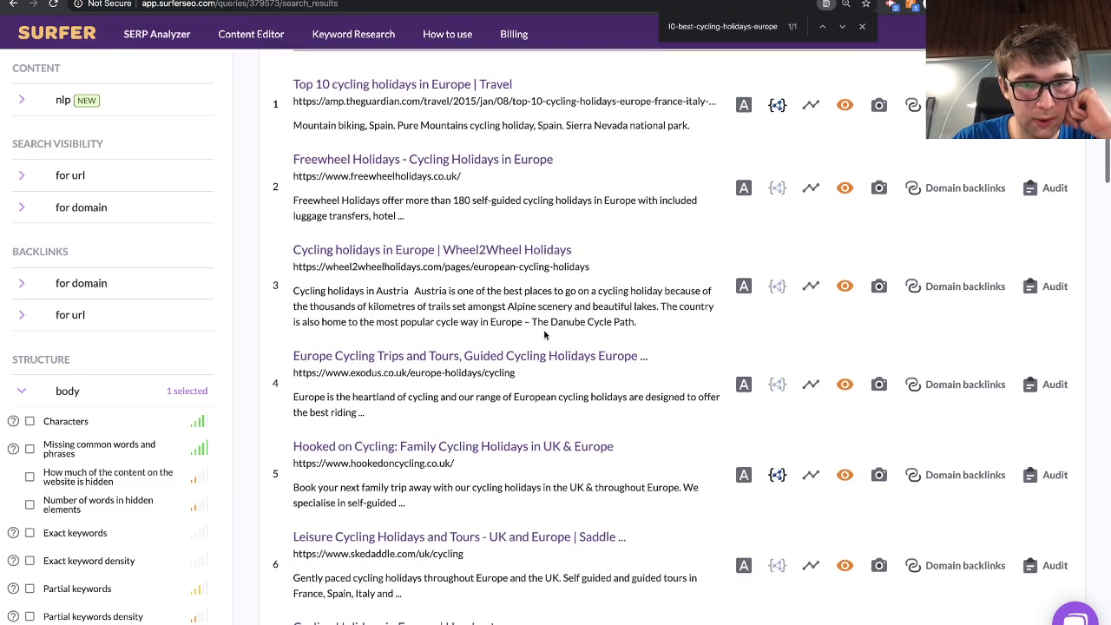
scroll(545, 335, down, 20)
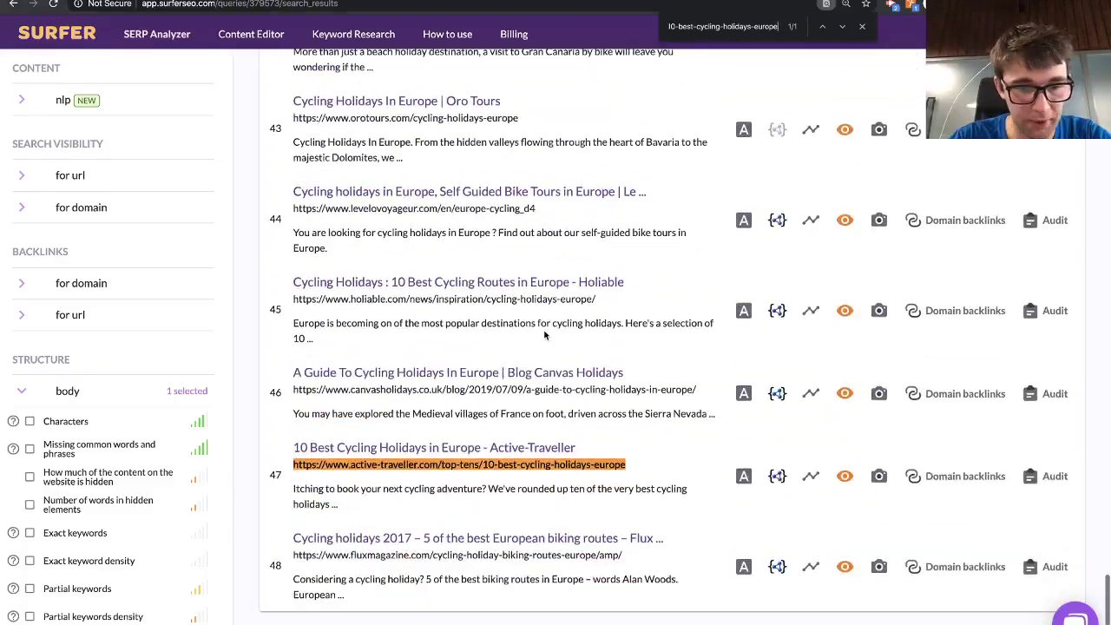
- Open Active-Traveller's "10 Best Cycling Holidays in Europe" page and skim its content to the end and back
click(433, 467)
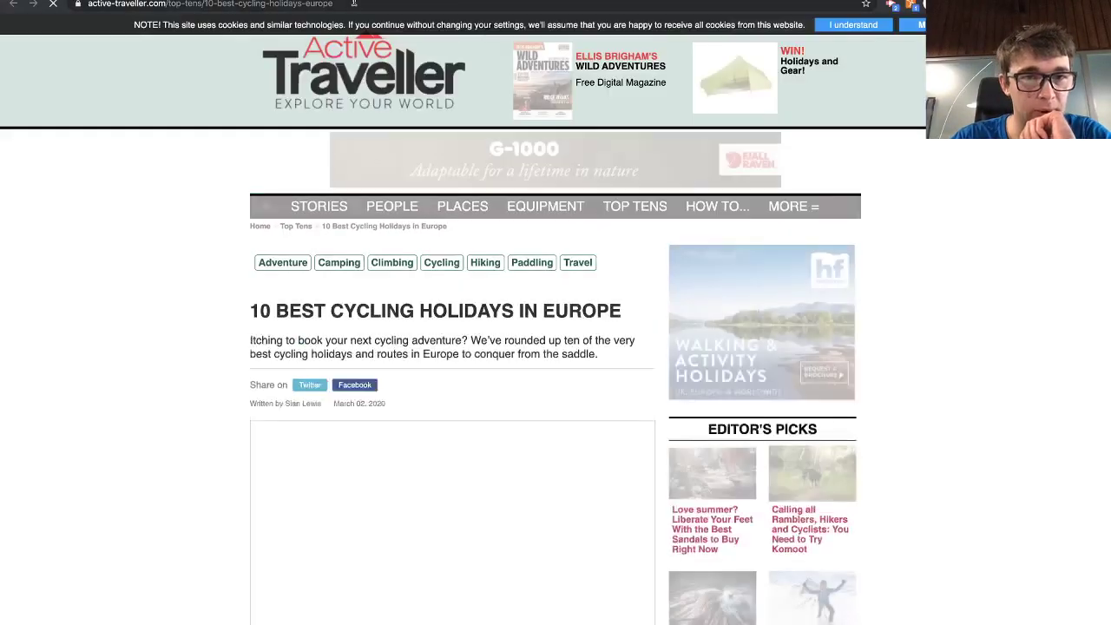
scroll(555, 329, down, 15)
scroll(412, 261, down, 5)
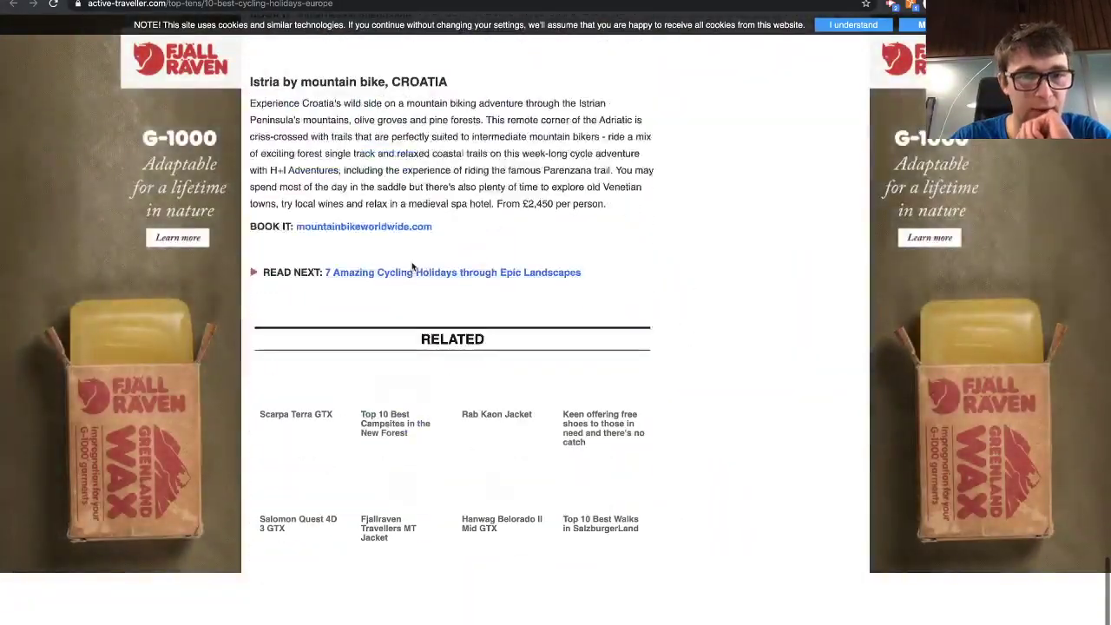
scroll(412, 260, up, 20)
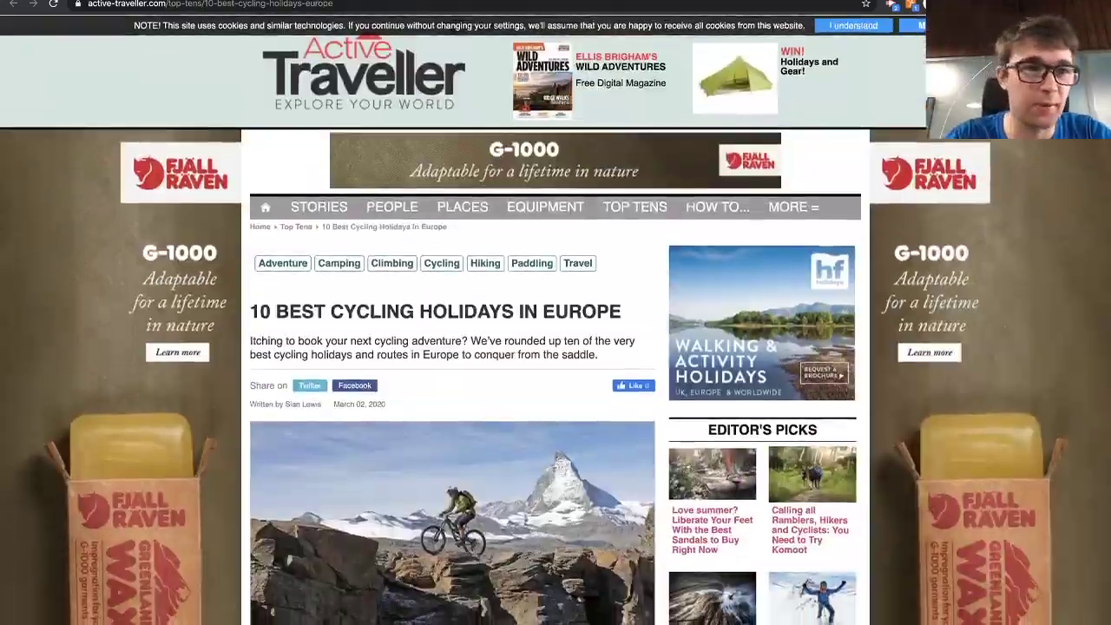
- Return to the "cycling holiday europe" results and review the highest-ranked competitor pages
key(super+f)
key(super+Left)
scroll(537, 222, up, 20)
scroll(536, 222, up, 20)
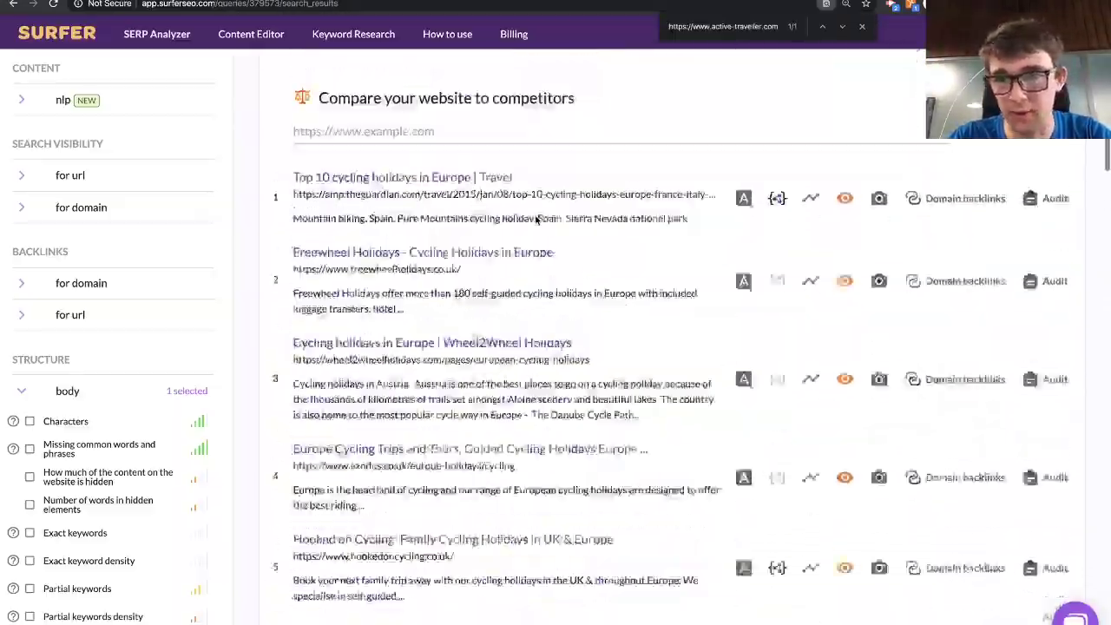
scroll(521, 252, down, 4)
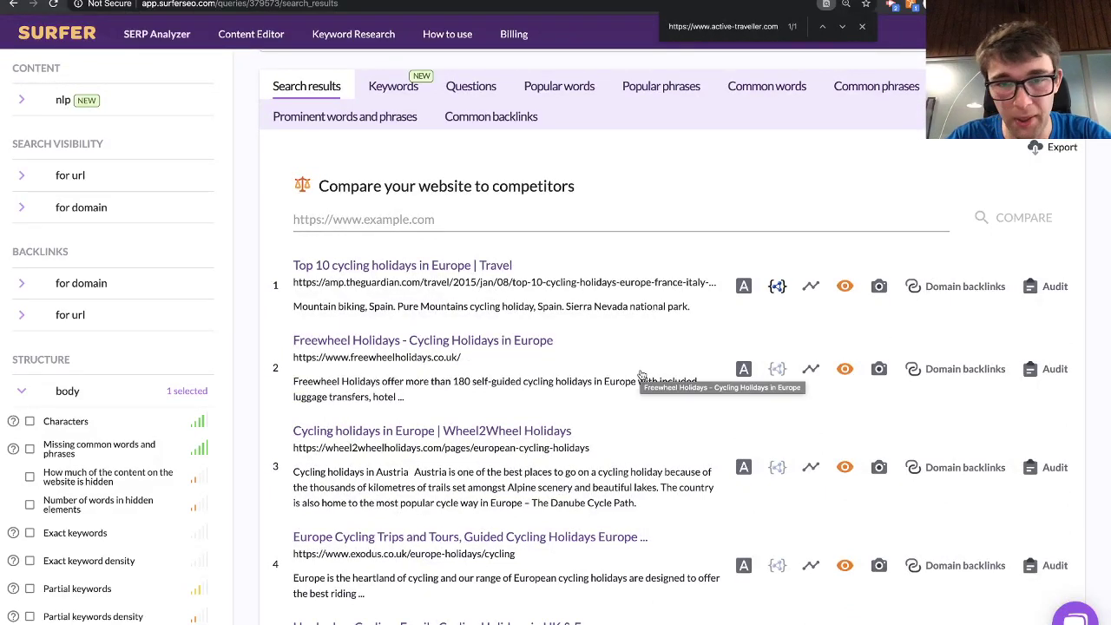
scroll(414, 331, down, 1)
- Open the second-ranked Freewheel Holidays page and skim its content down to the footer
click(410, 319)
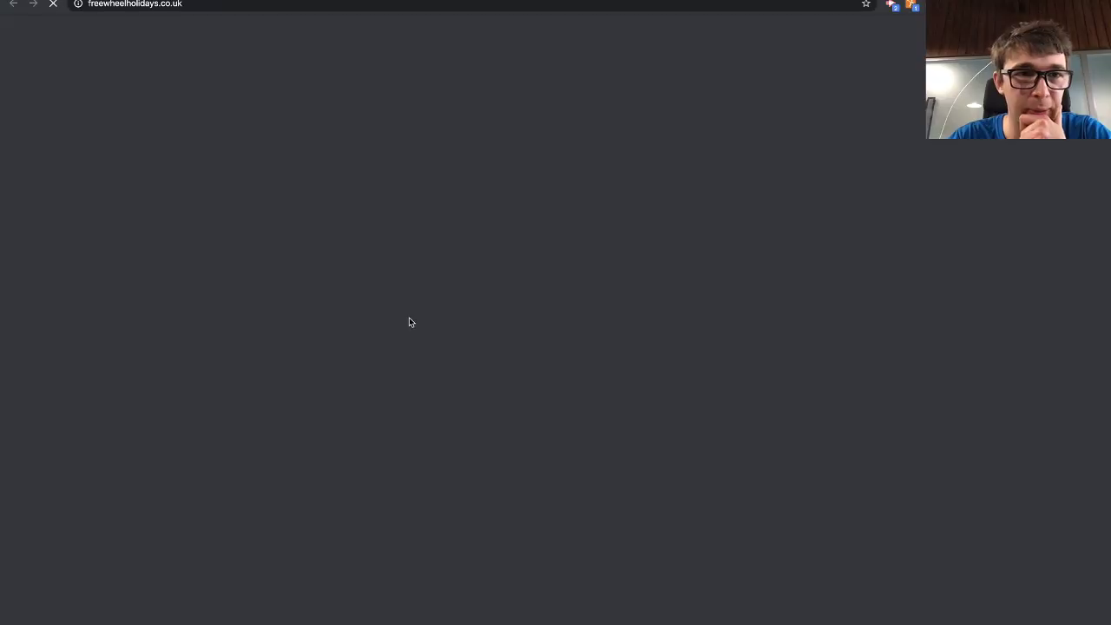
scroll(387, 390, down, 20)
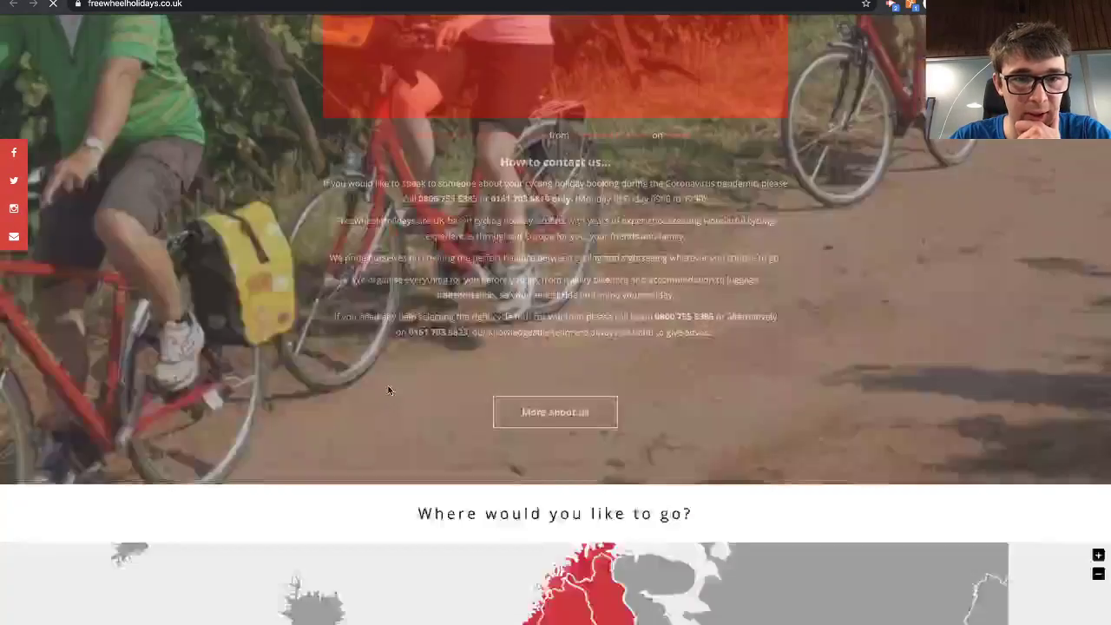
scroll(388, 390, up, 1)
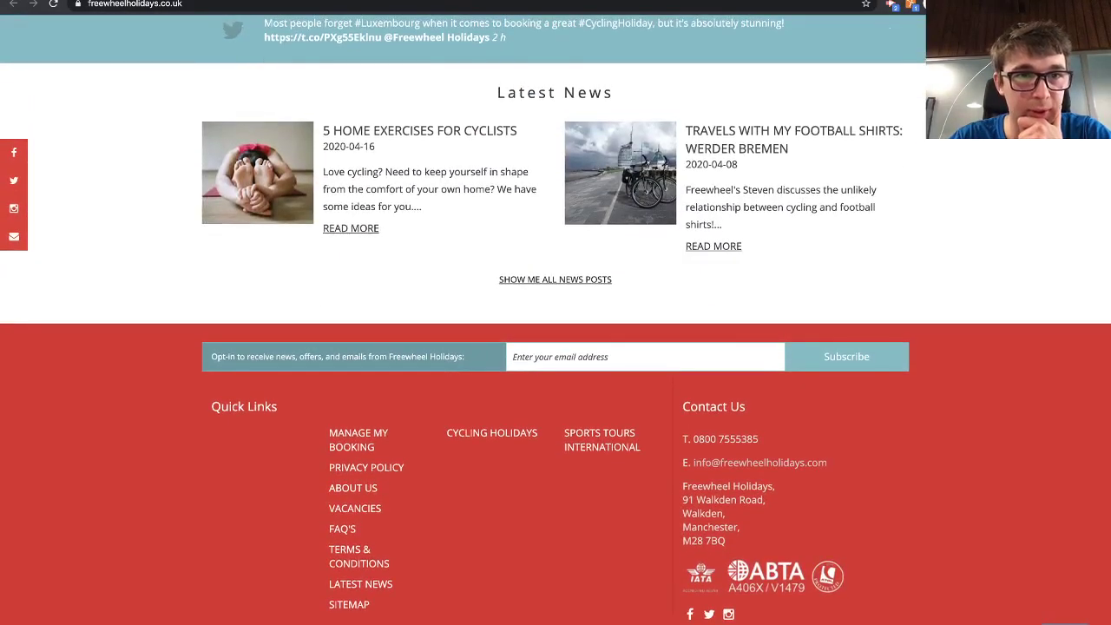
- Exclude Freewheel Holidays from the chart and audit, and skim the third-ranked Wheel2Wheel Holidays page from start to end and back
key(super+w)
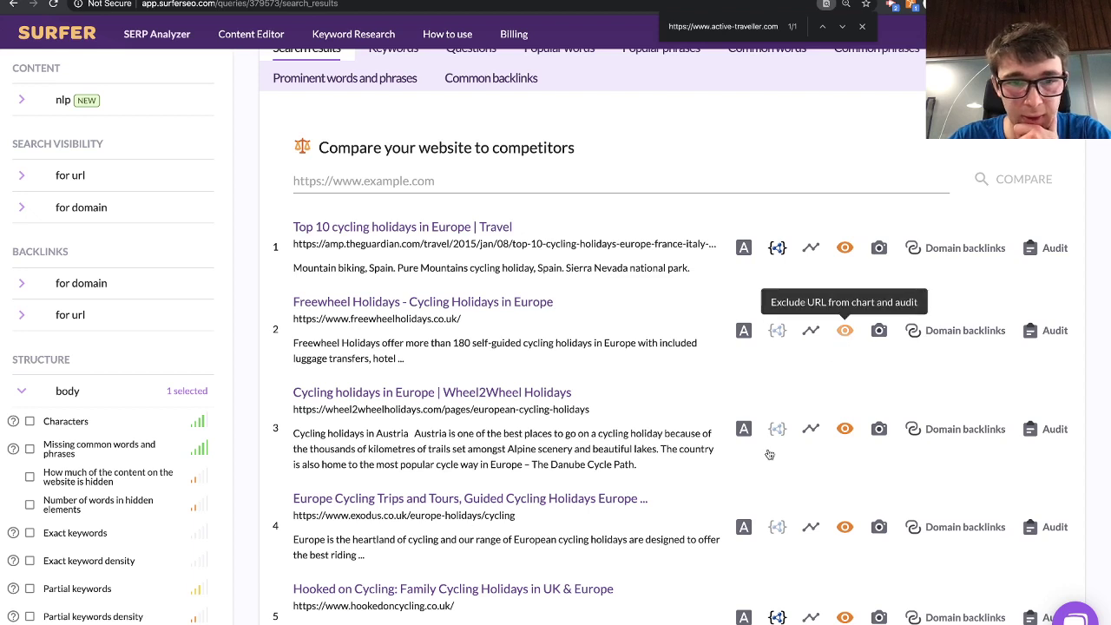
click(558, 421)
scroll(340, 217, down, 15)
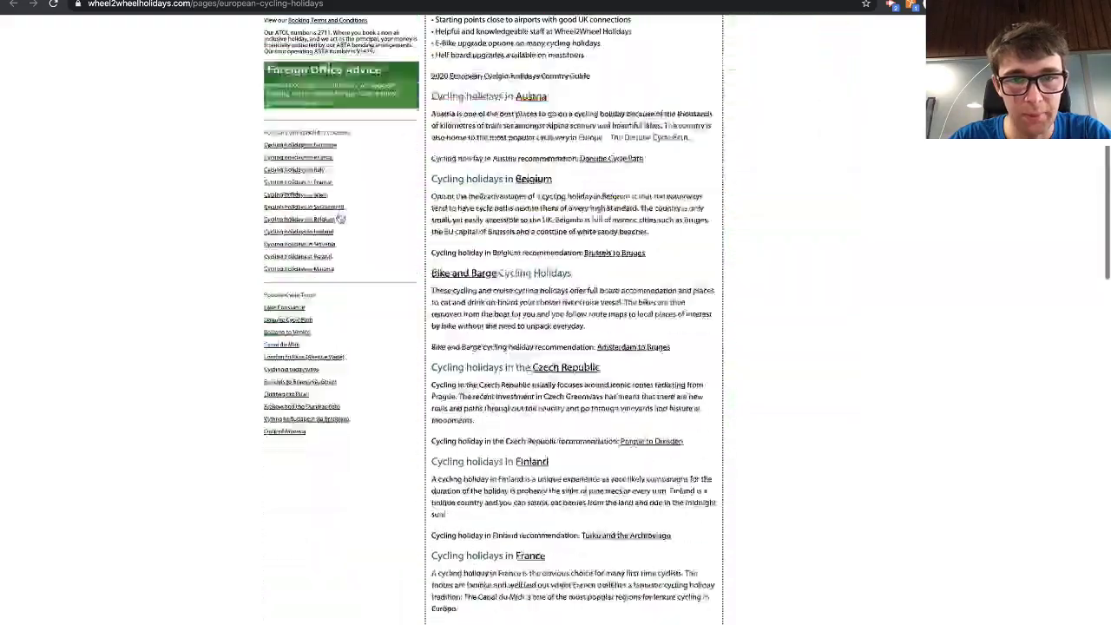
scroll(339, 217, down, 20)
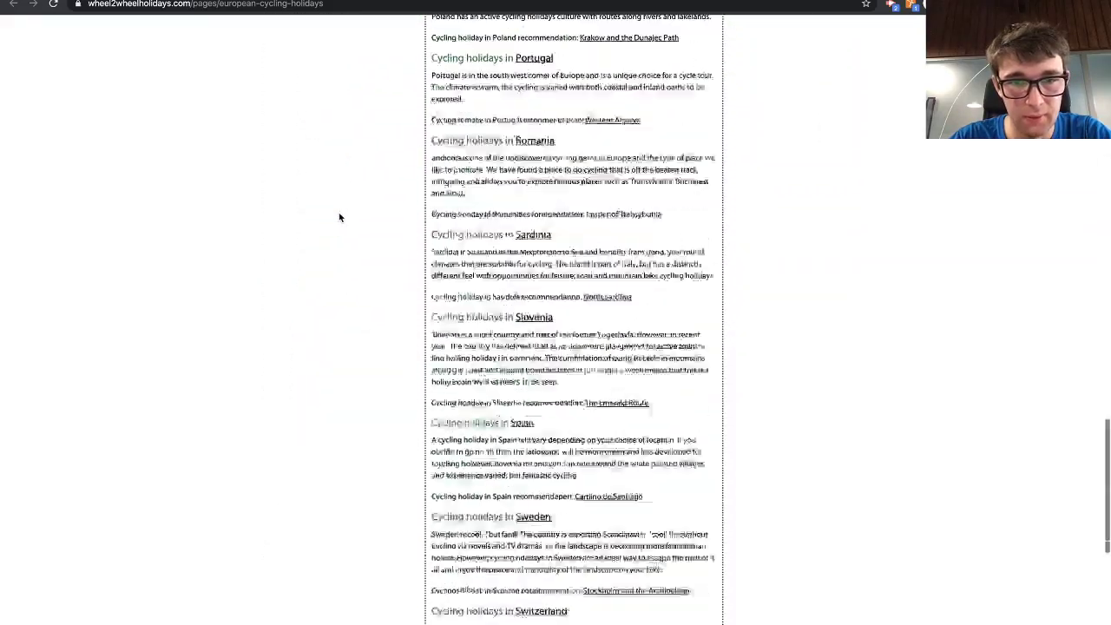
scroll(540, 205, up, 1)
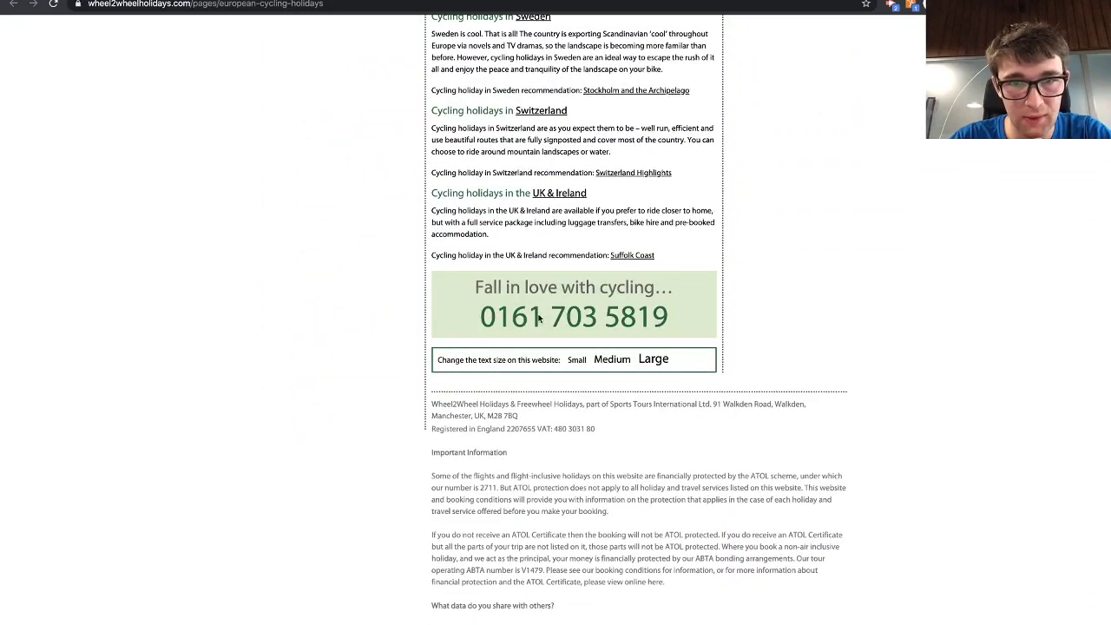
scroll(489, 541, up, 20)
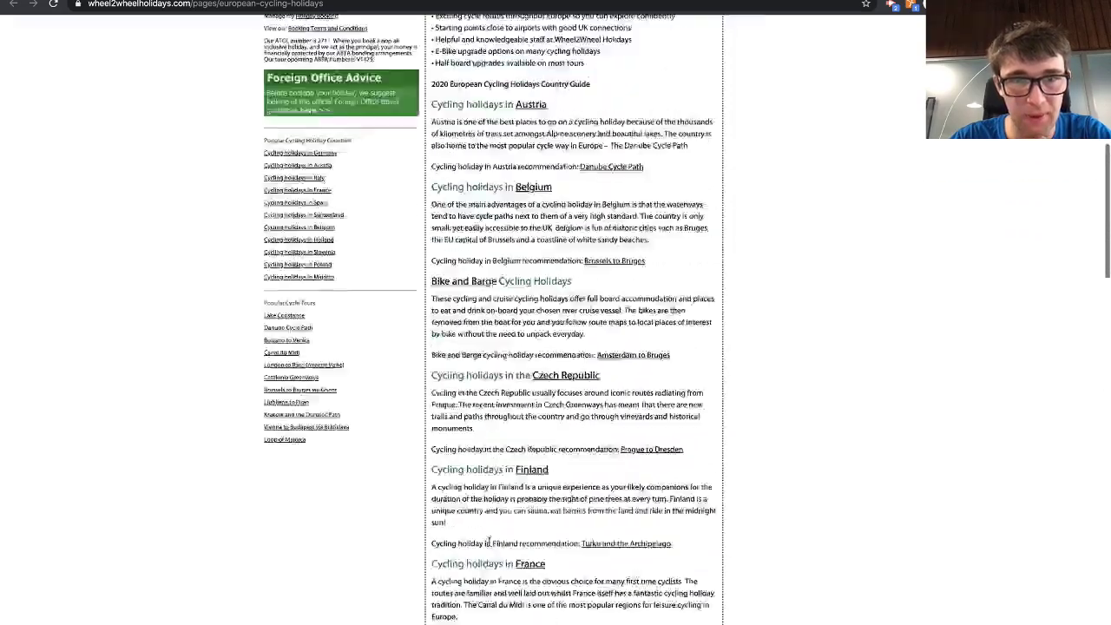
scroll(489, 541, up, 15)
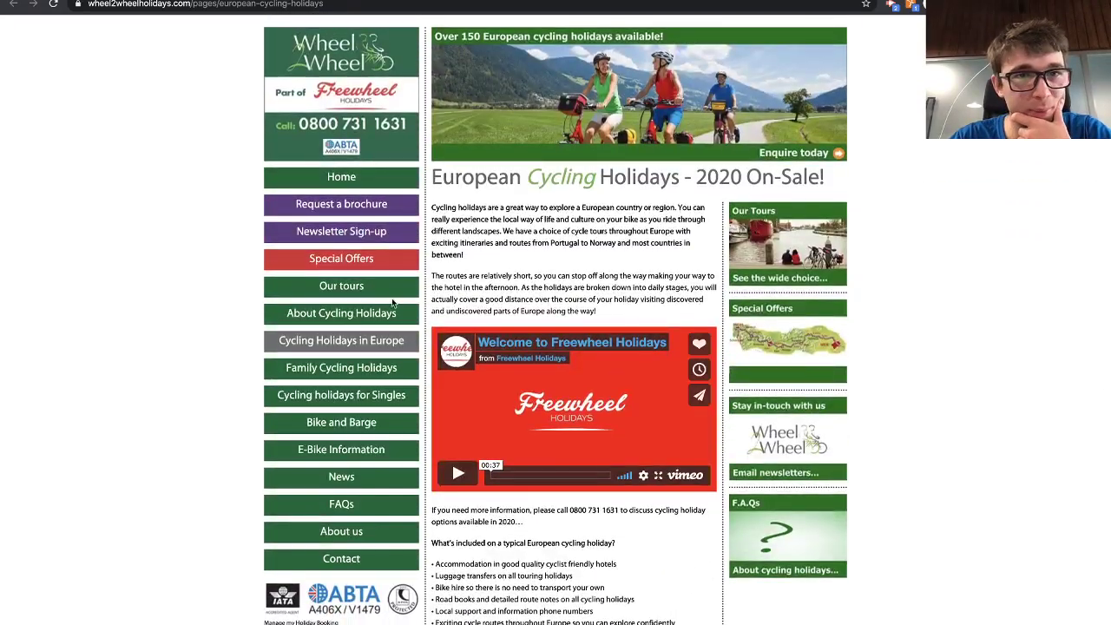
- Compare the country sections of Active-Traveller's "10 Best Cycling Holidays in Europe" article with the Wheel2Wheel Holidays page
key(ctrl+Tab)
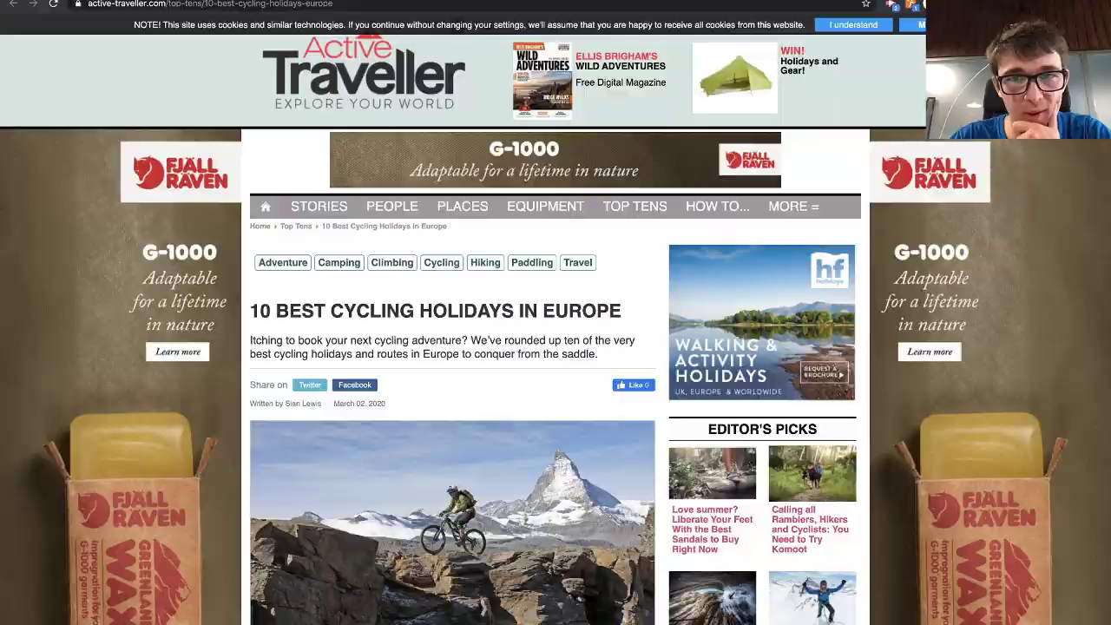
scroll(414, 468, down, 10)
scroll(415, 469, down, 4)
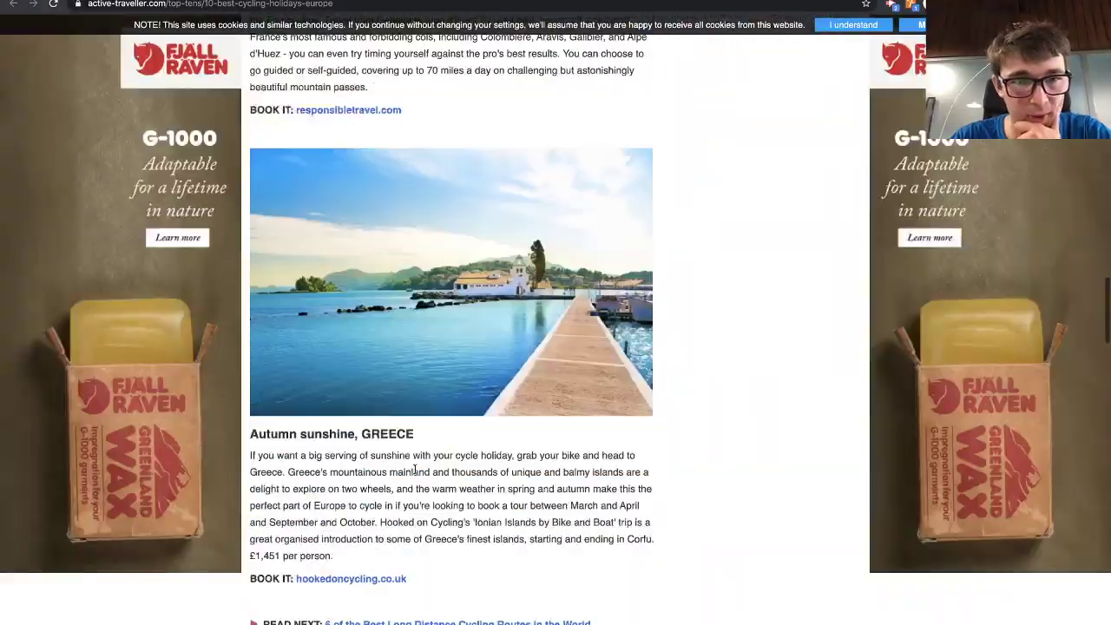
scroll(415, 460, down, 5)
scroll(417, 451, up, 5)
scroll(416, 450, up, 10)
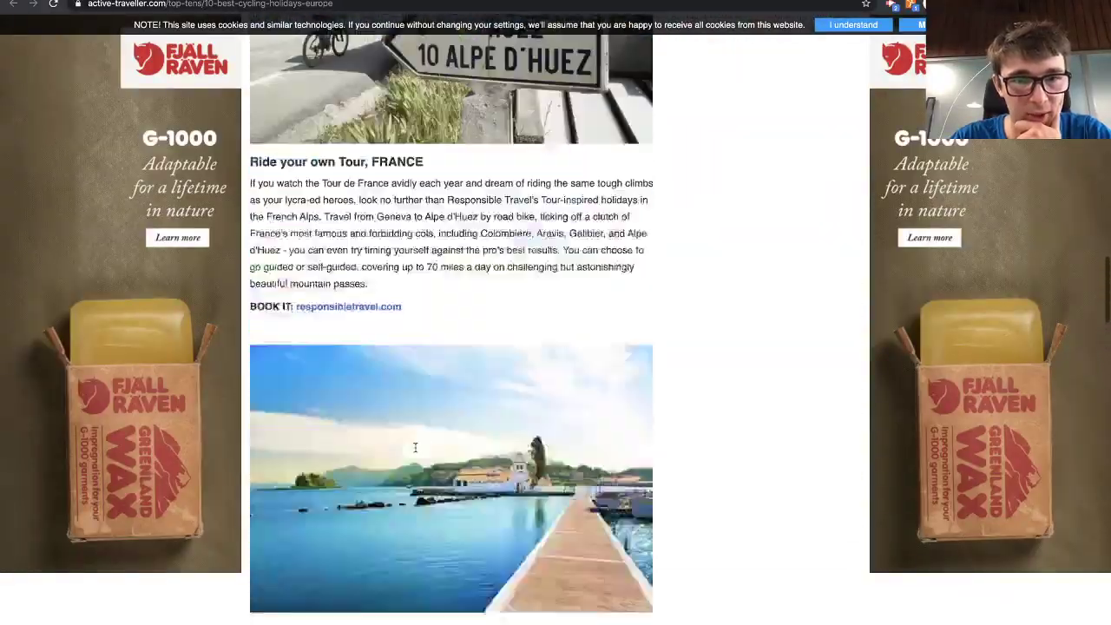
scroll(416, 451, up, 6)
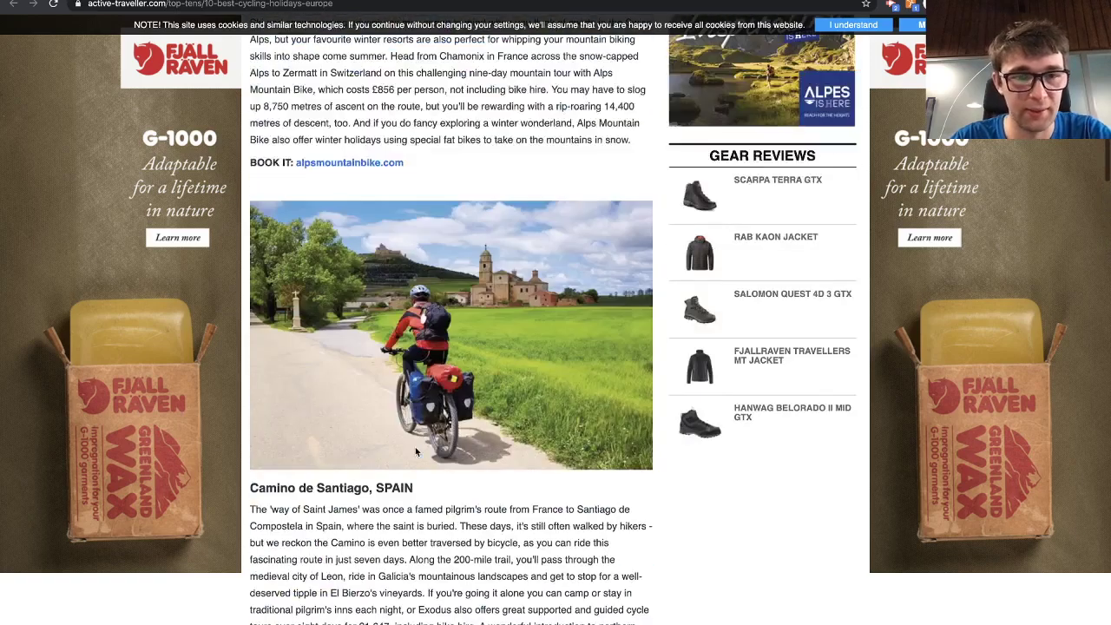
scroll(416, 450, down, 2)
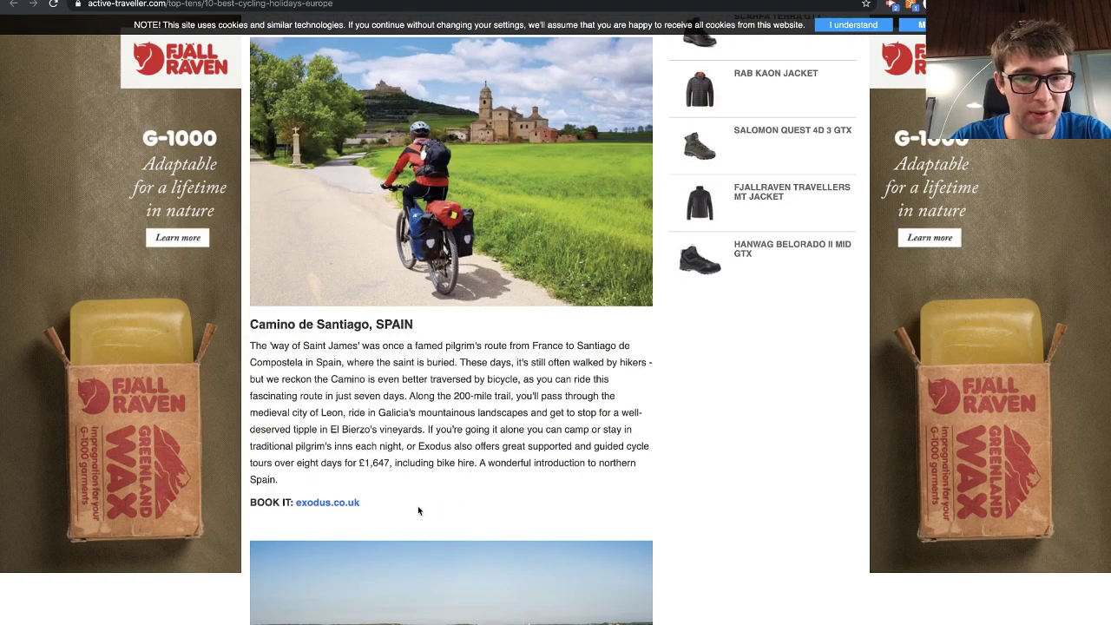
scroll(431, 479, down, 7)
scroll(419, 444, up, 4)
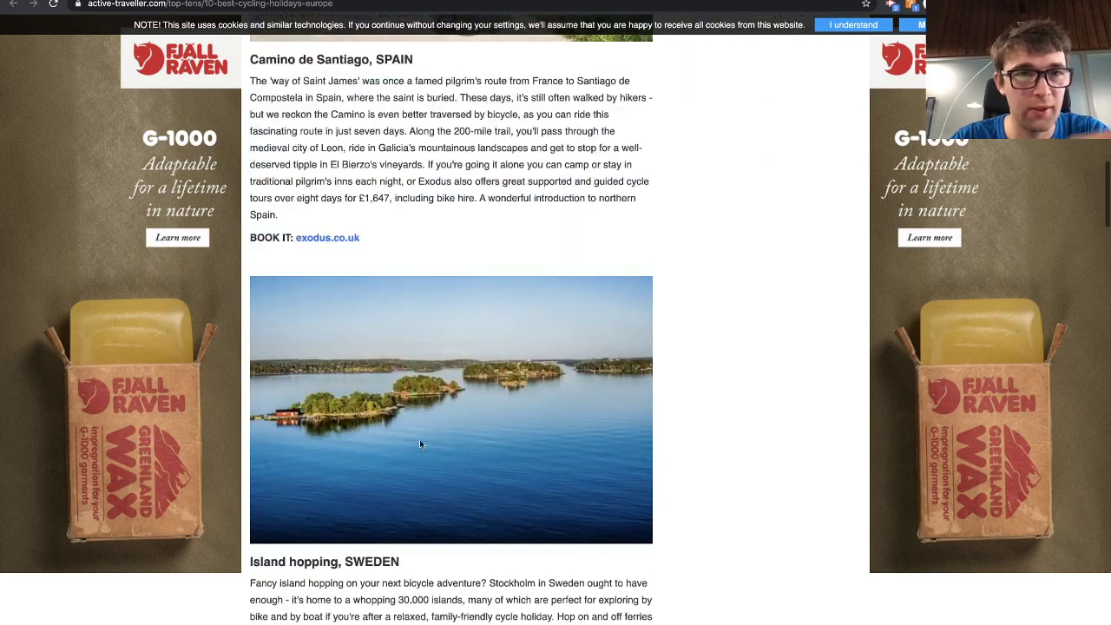
key(ctrl+Tab)
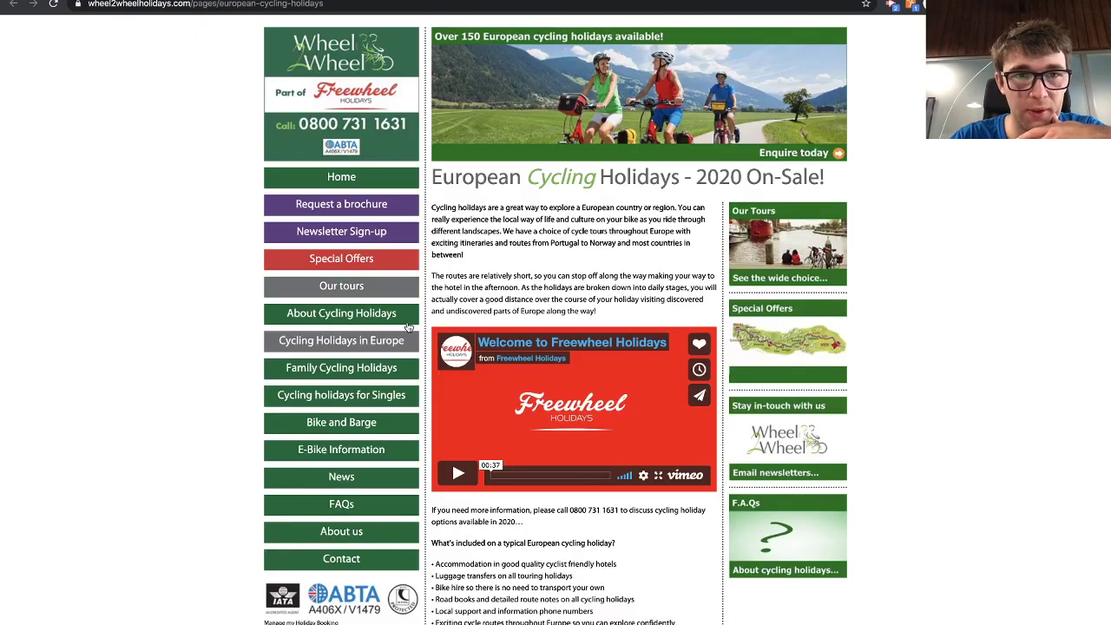
- Check the fourth-ranked Exodus "Cycling Holidays in Europe" page and exclude that URL from the chart and audit
click(124, 1)
scroll(566, 396, down, 1)
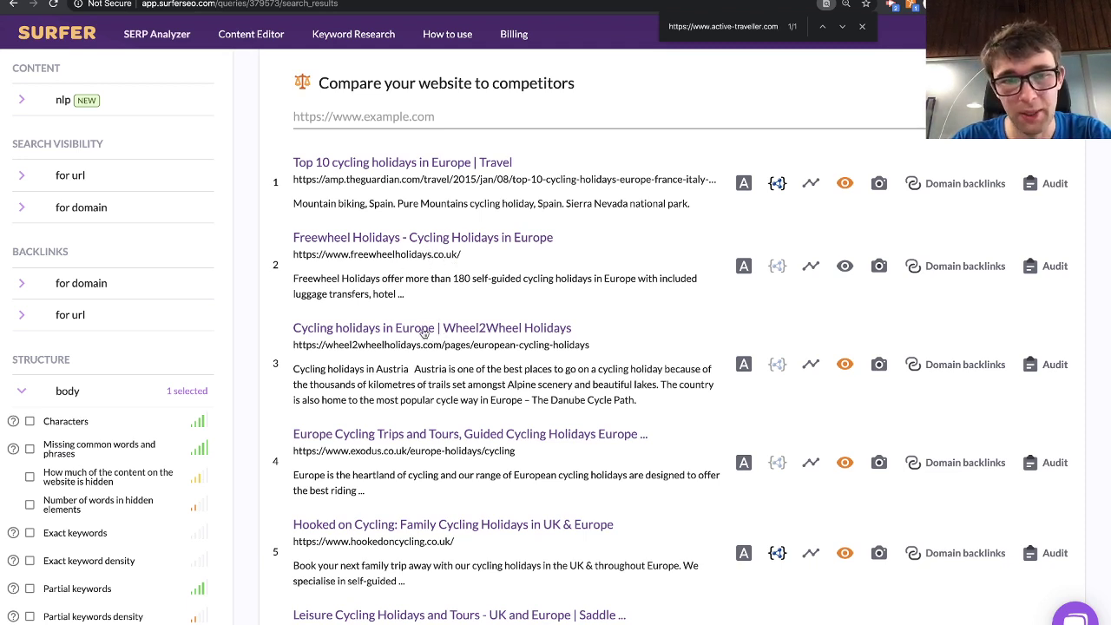
scroll(531, 431, down, 1)
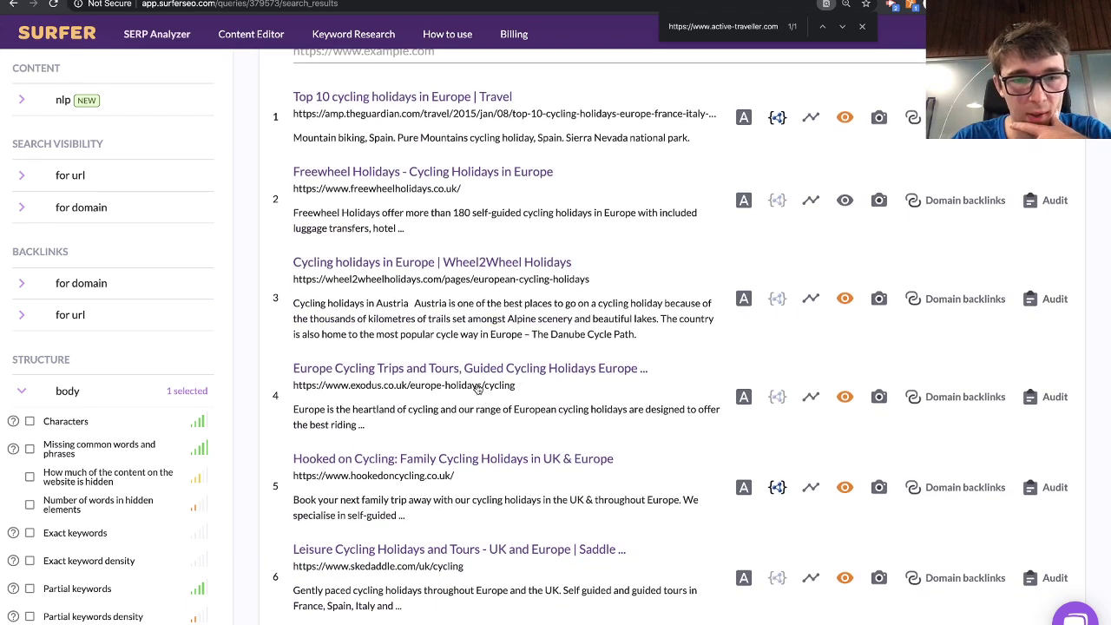
click(477, 386)
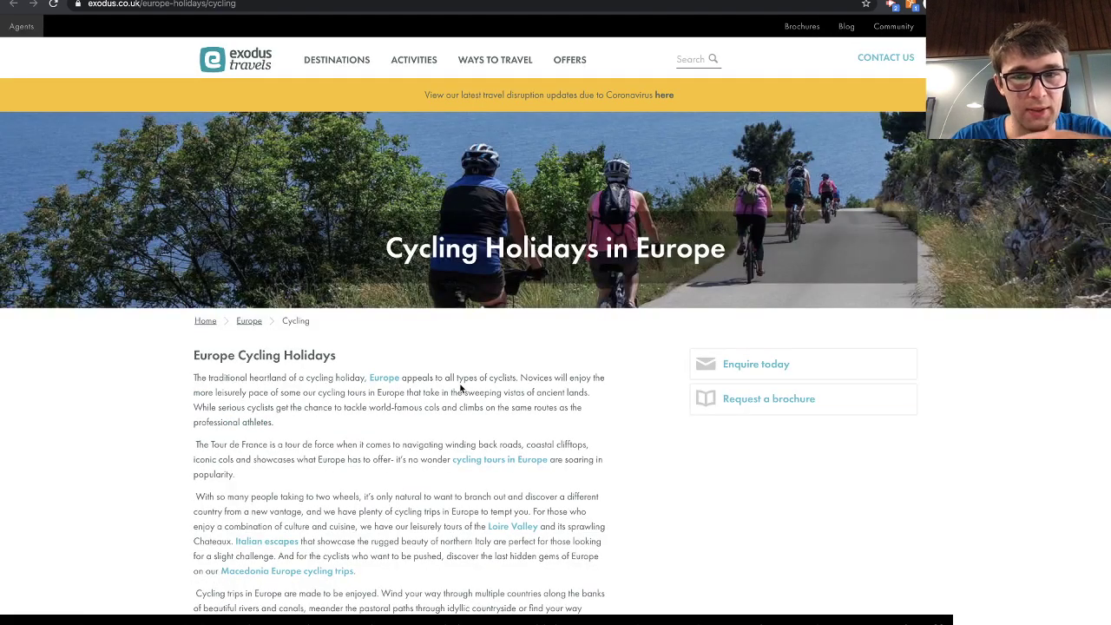
key(super+w)
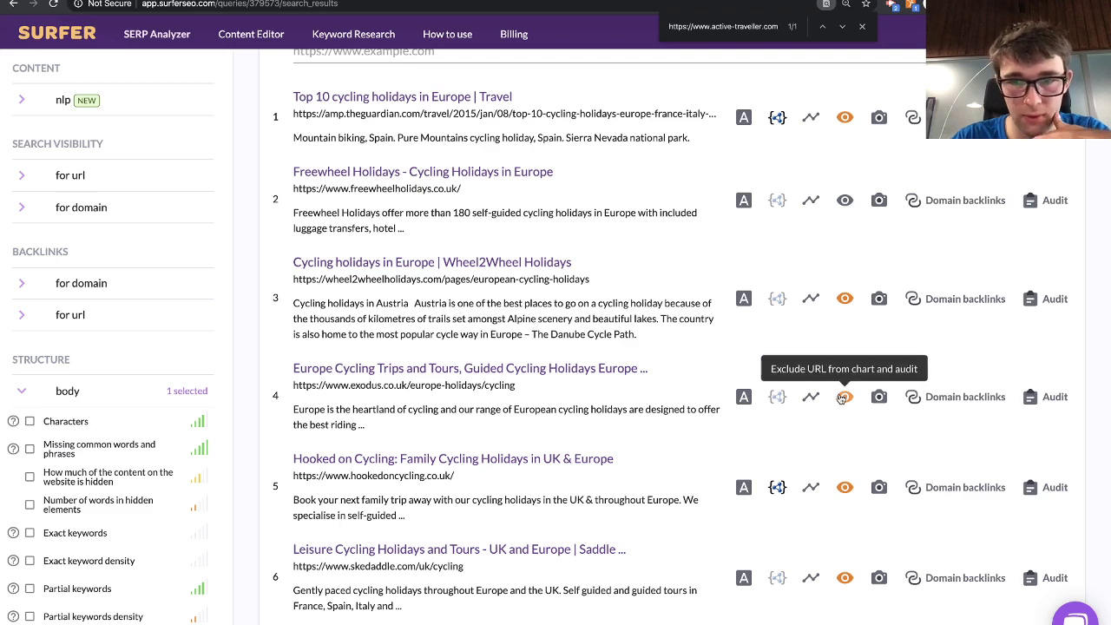
- Open the fifth-ranked Hooked on Cycling page, examine its destinations, holiday types and text content, and return to the search results
click(431, 483)
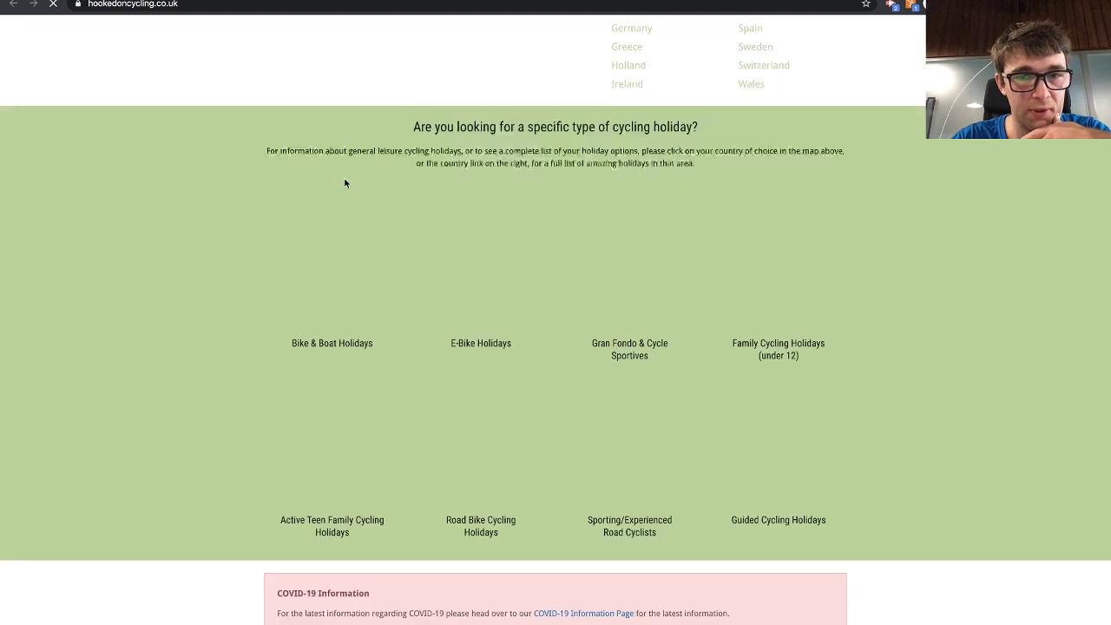
scroll(344, 183, down, 10)
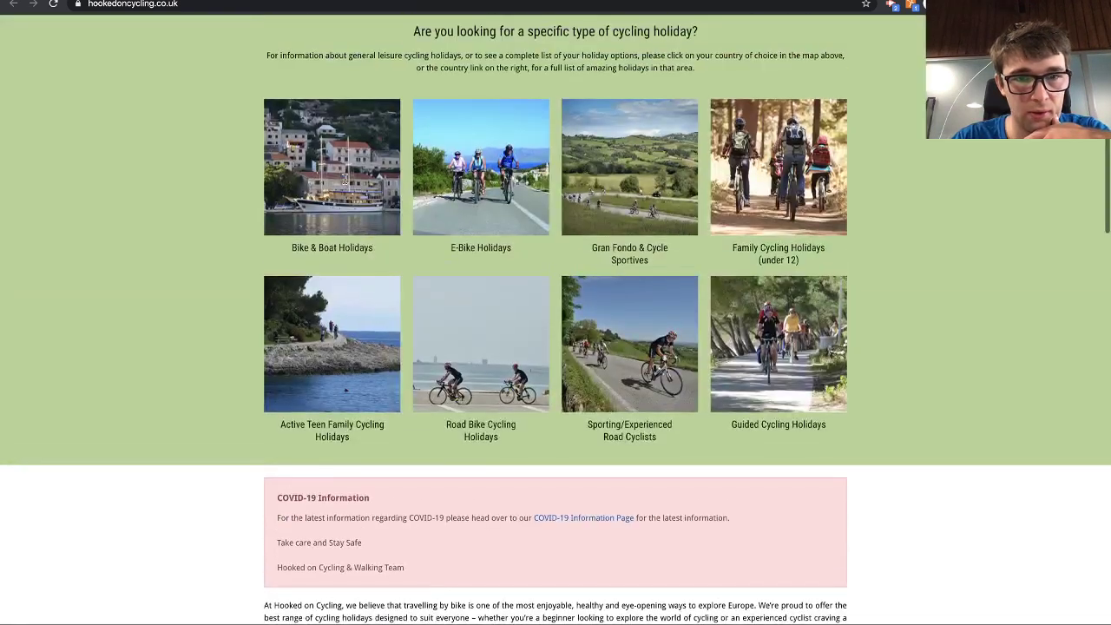
scroll(344, 179, down, 15)
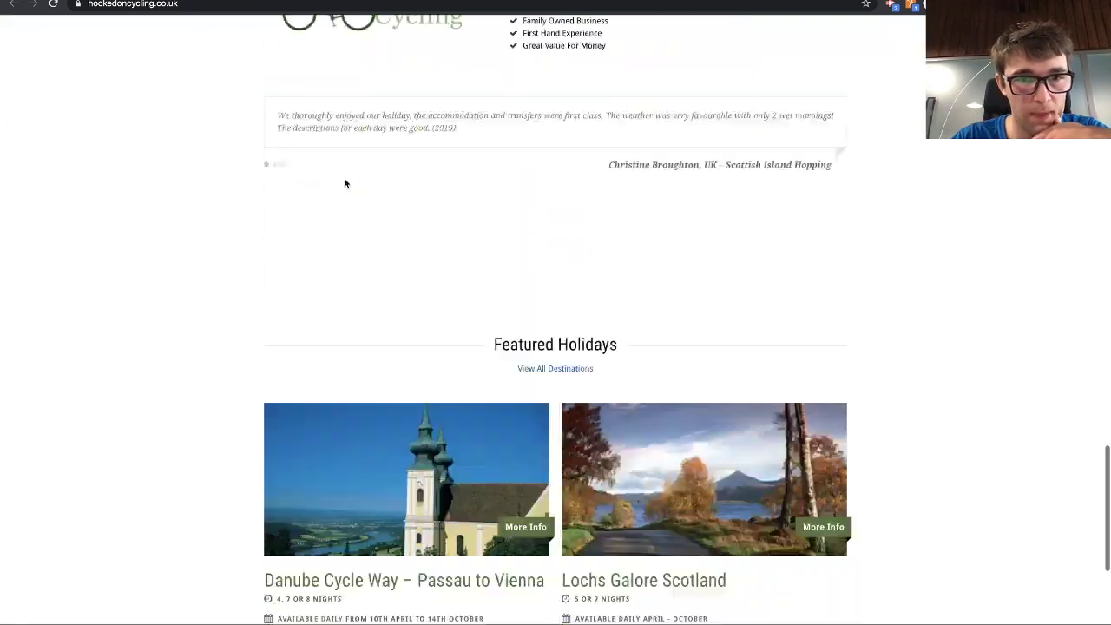
scroll(344, 183, up, 15)
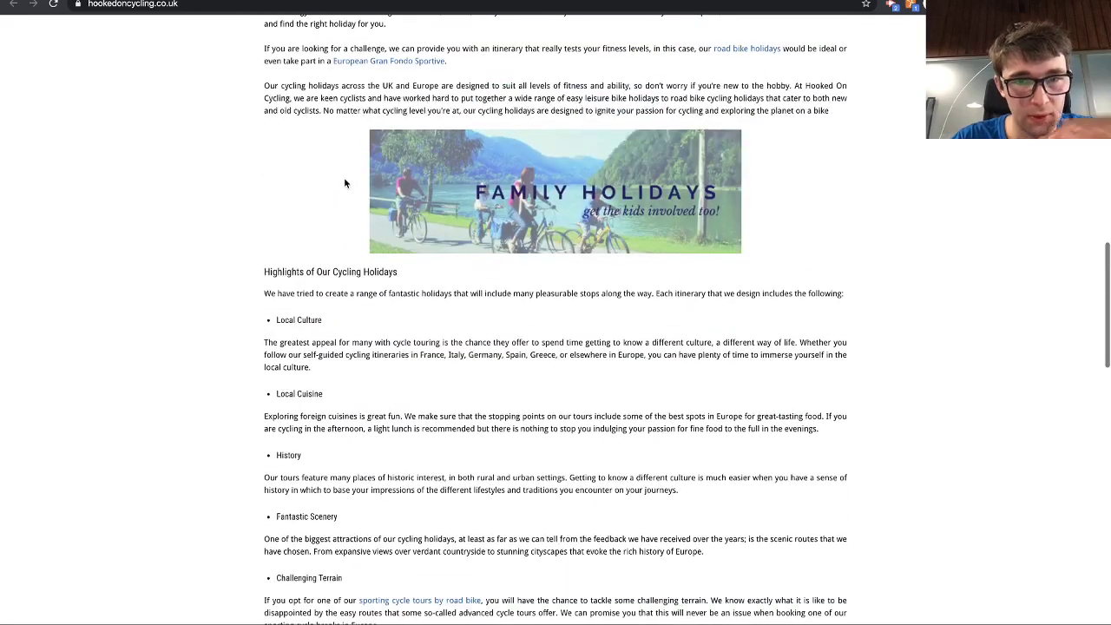
scroll(344, 182, up, 5)
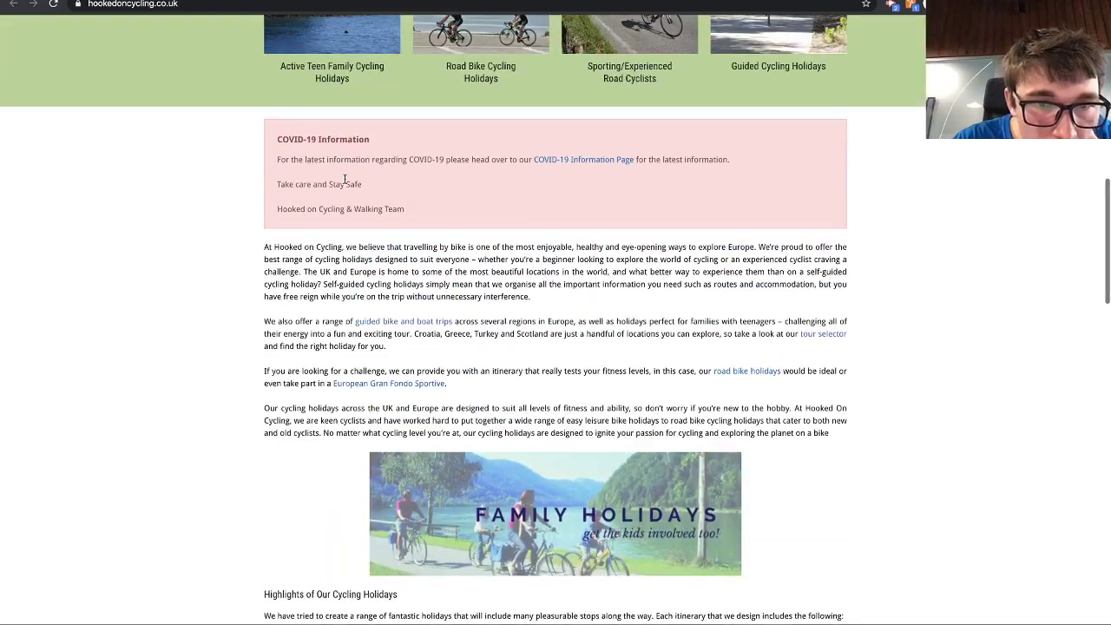
scroll(344, 182, up, 8)
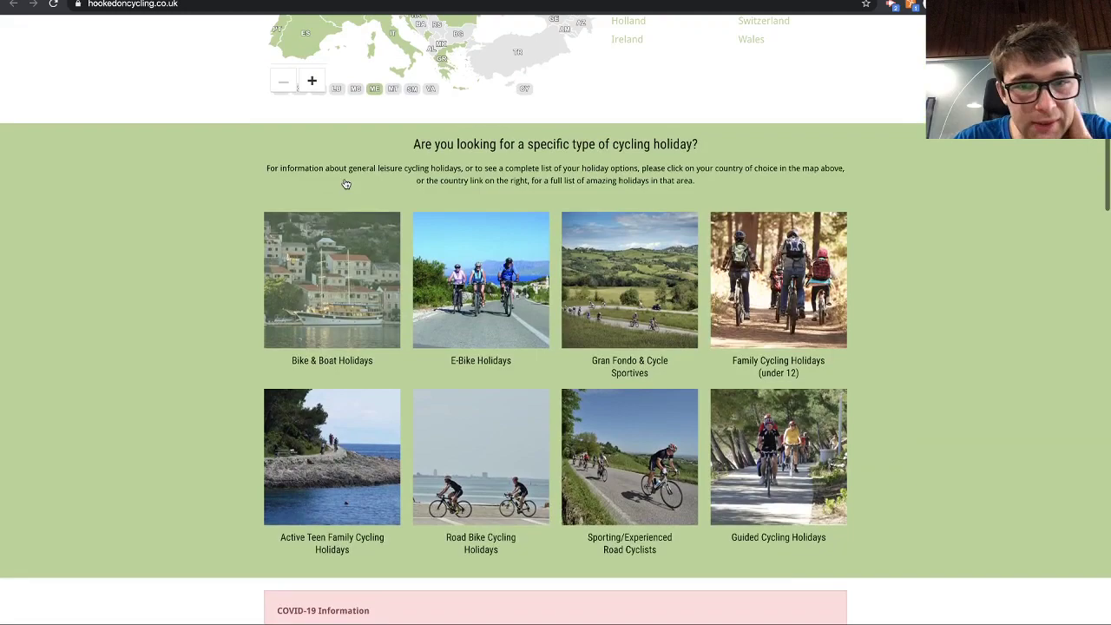
scroll(344, 183, up, 3)
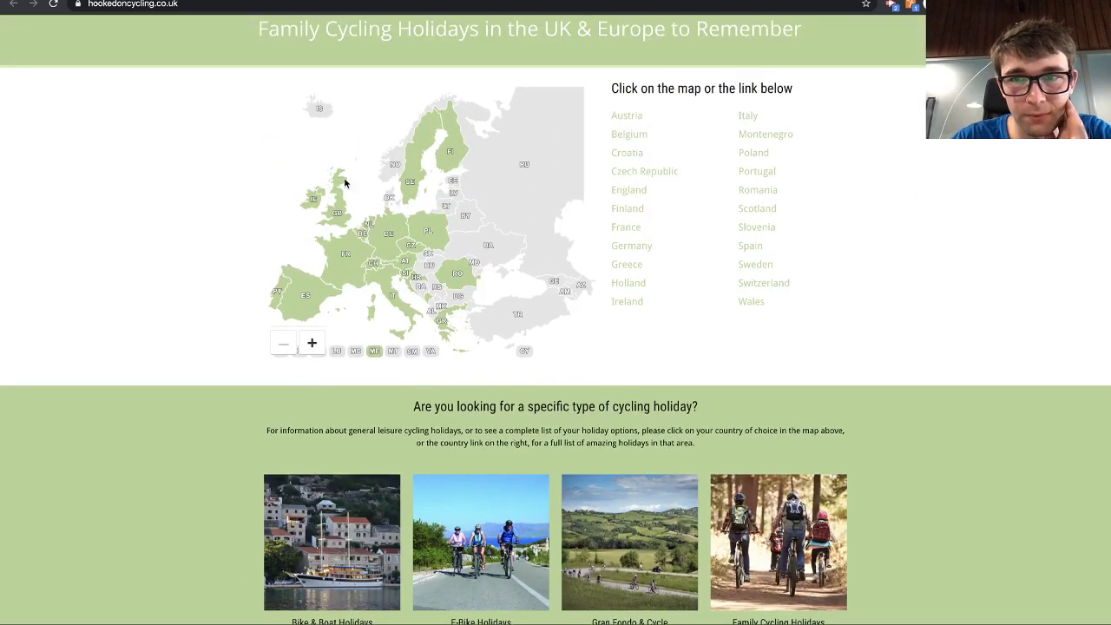
scroll(345, 182, down, 20)
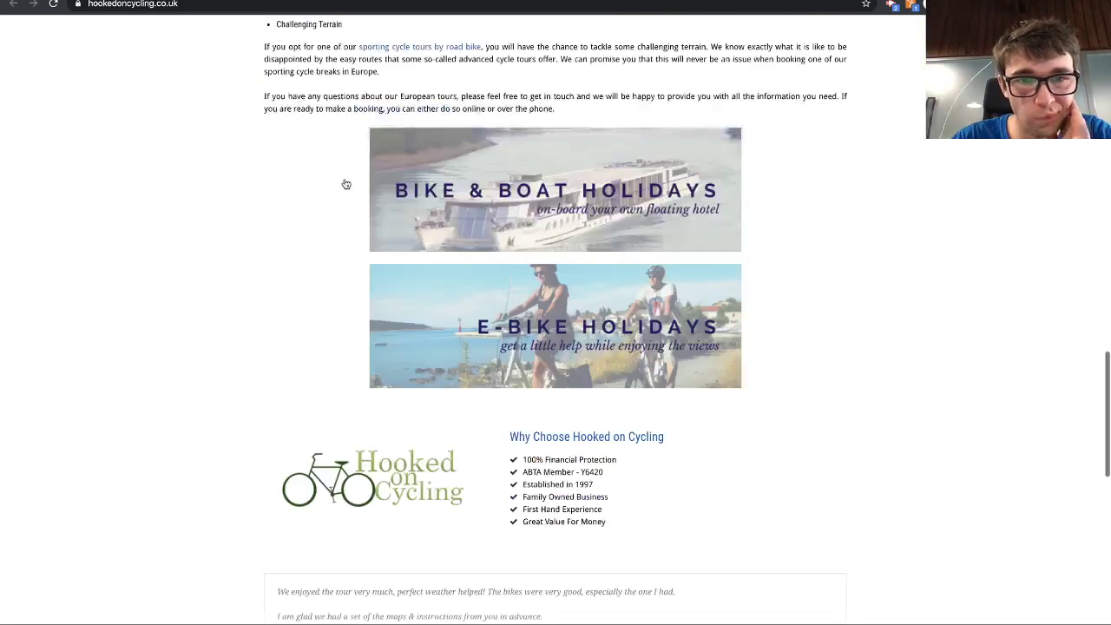
scroll(344, 183, up, 15)
scroll(299, 238, down, 15)
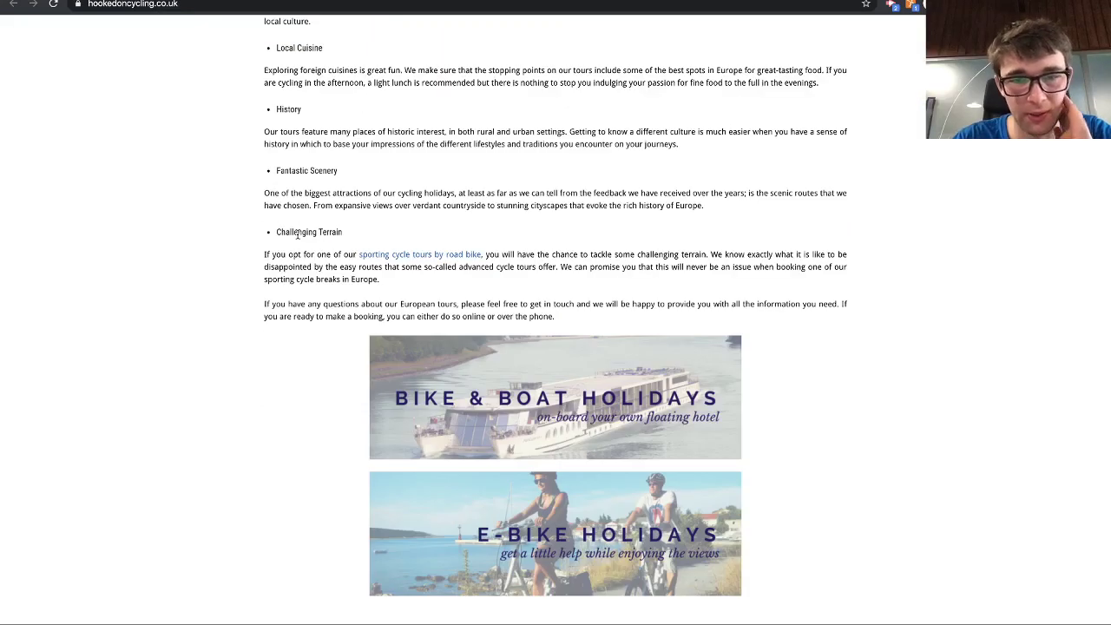
click(183, 0)
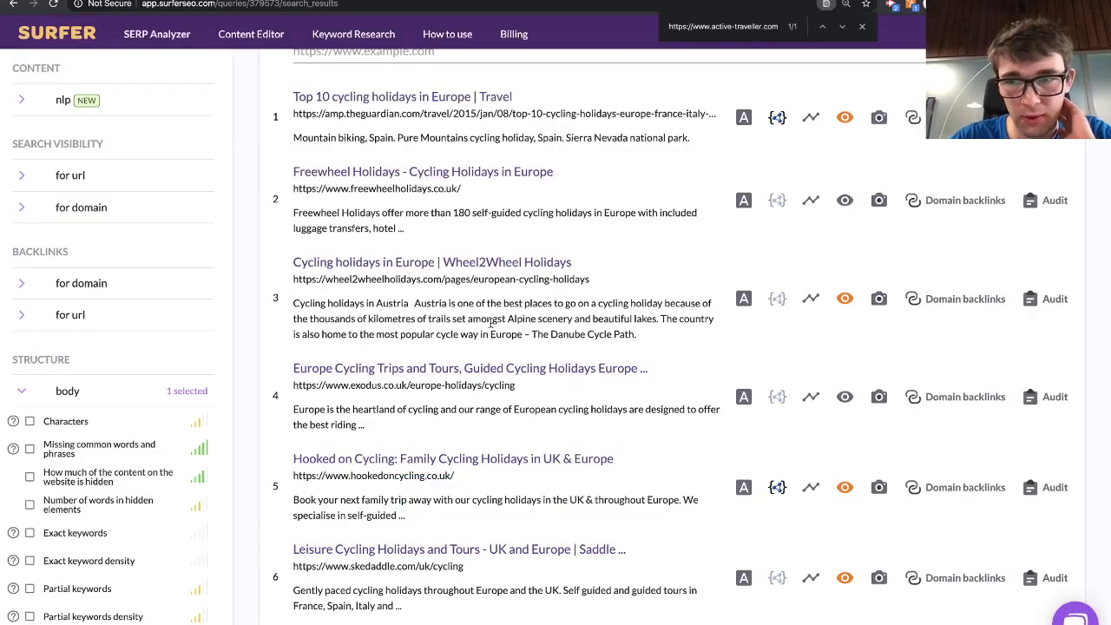
- Skim the sixth-ranked Saddle Skedaddle cycling page and exclude that URL from the chart and audit
scroll(612, 373, down, 3)
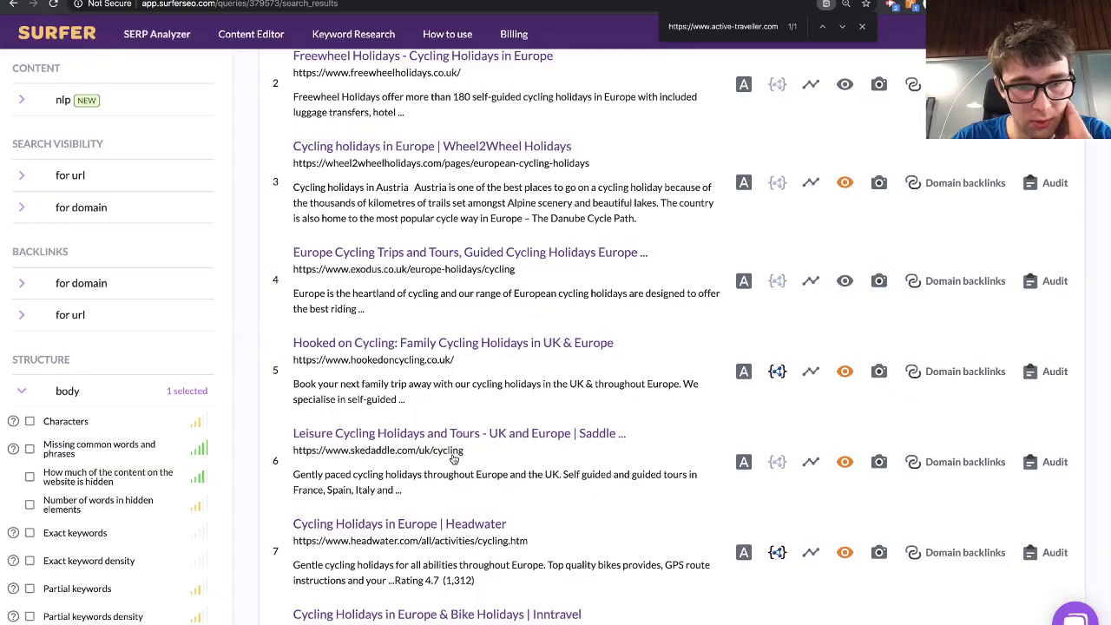
click(451, 454)
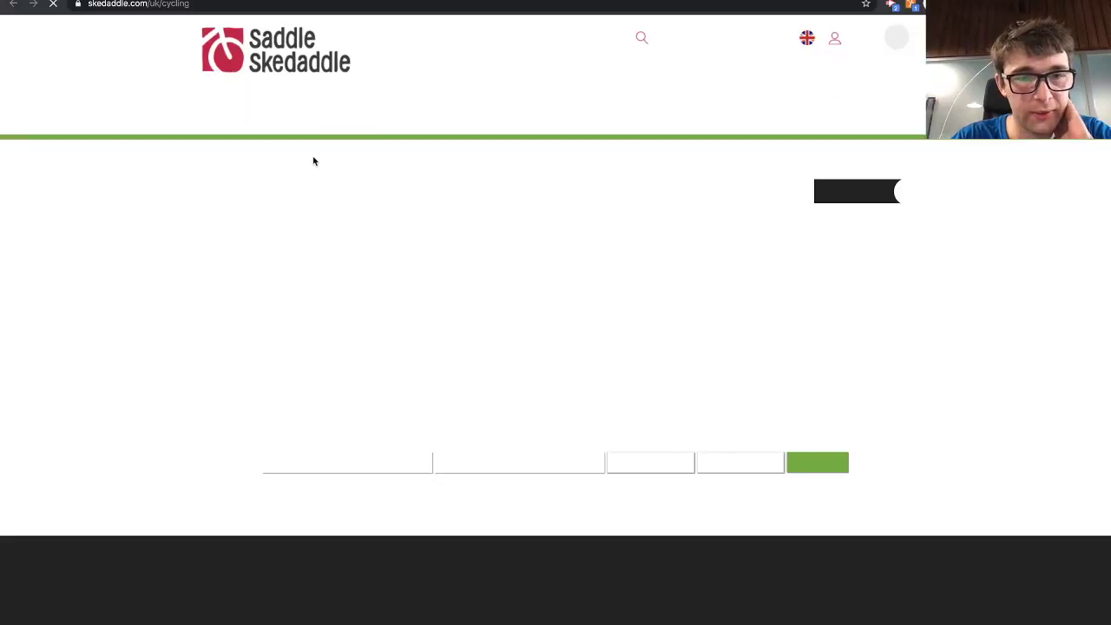
scroll(377, 300, down, 5)
scroll(377, 295, down, 15)
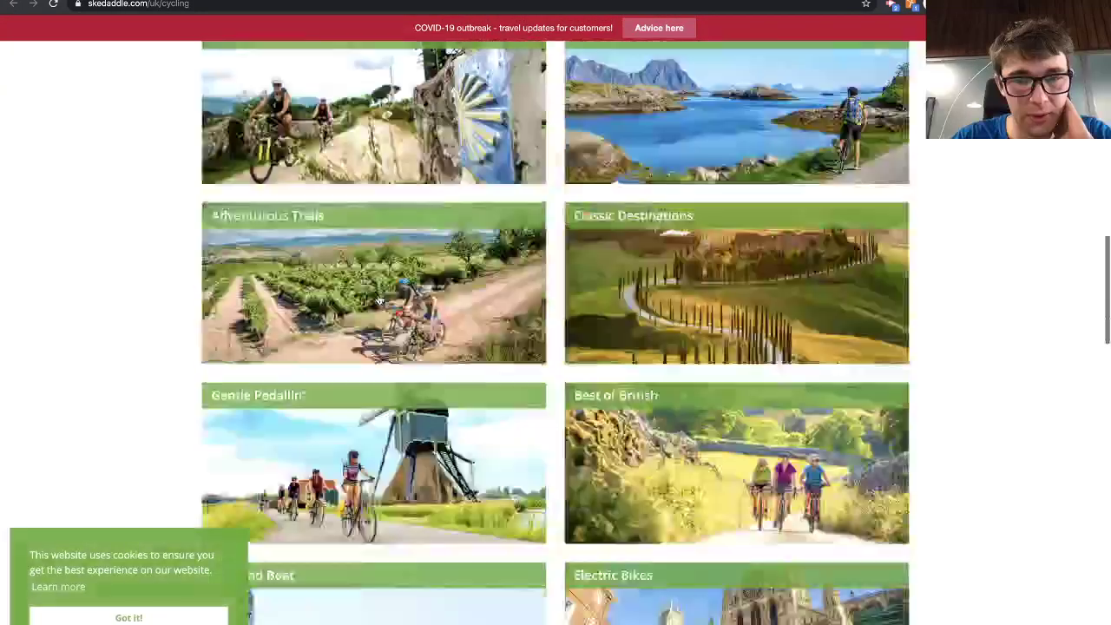
scroll(377, 300, up, 10)
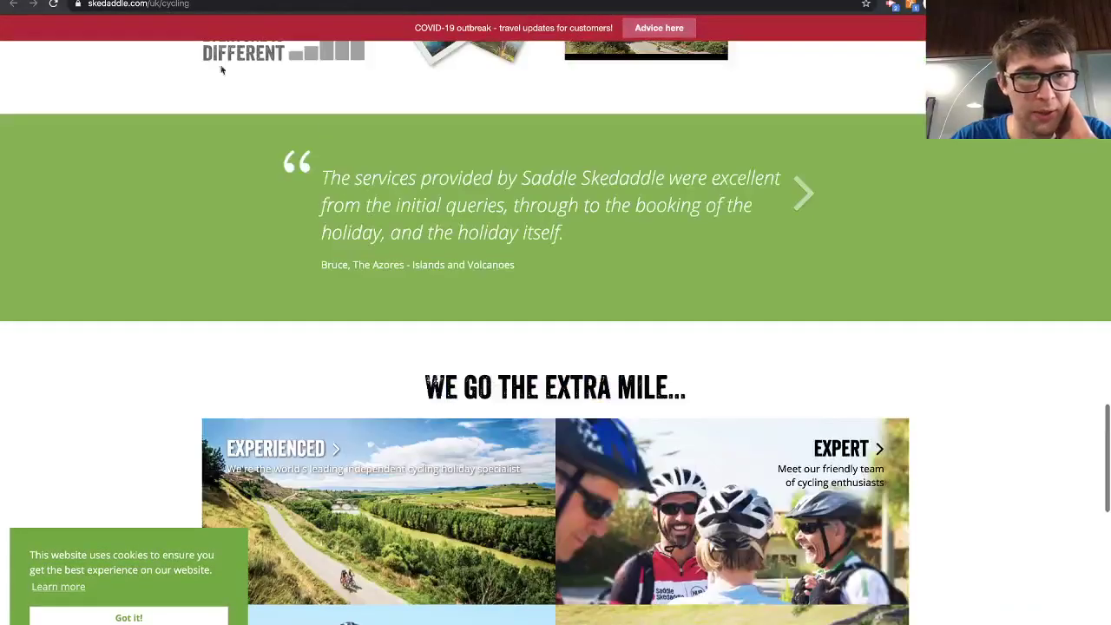
key(super+bracketleft)
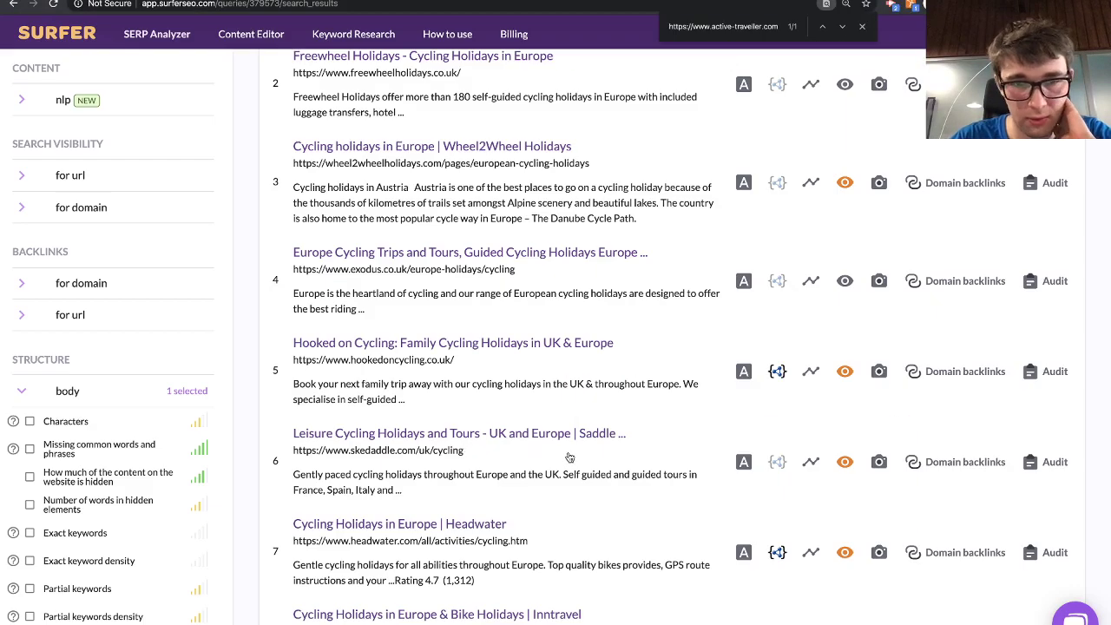
click(844, 462)
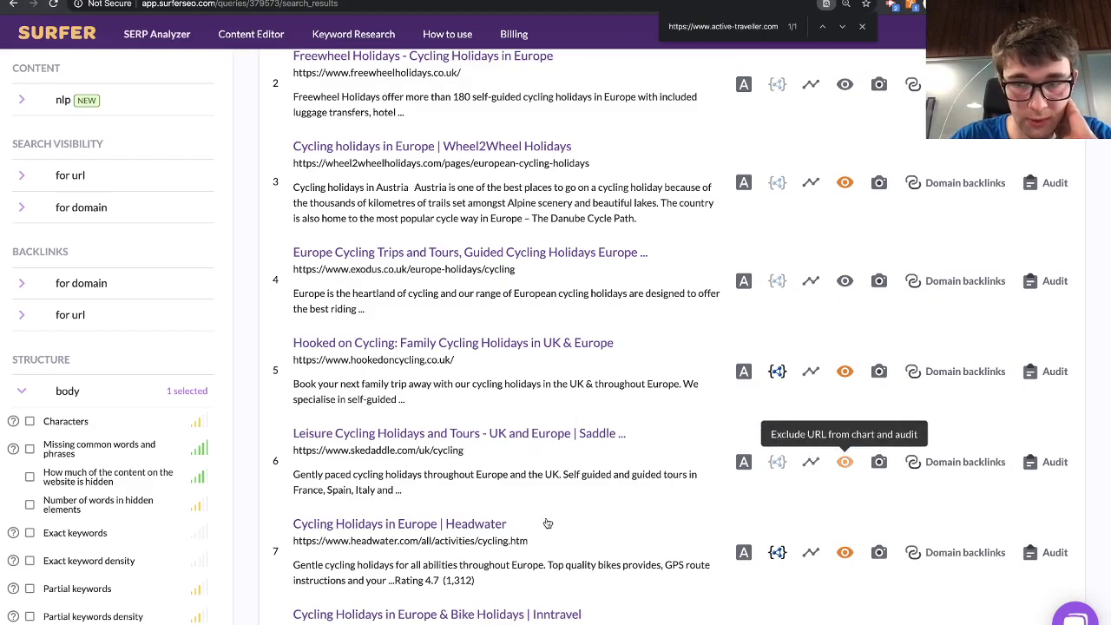
- Open the seventh-ranked Headwater cycling page, dismiss its coronavirus notice, skim the content, and return to the search results
scroll(545, 524, down, 3)
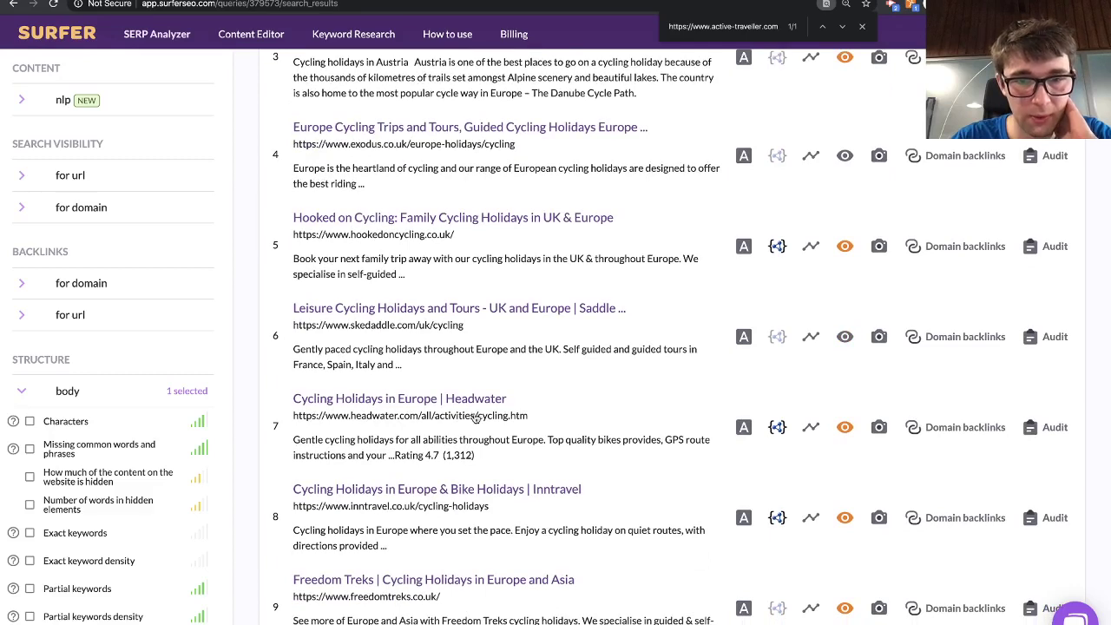
click(476, 418)
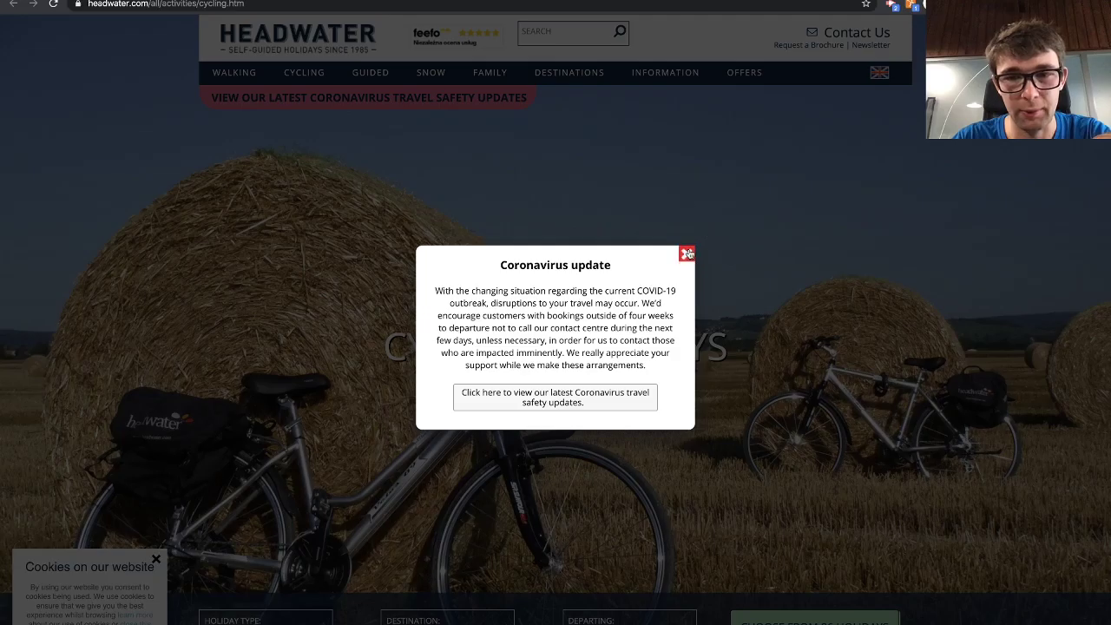
click(686, 253)
scroll(529, 297, down, 20)
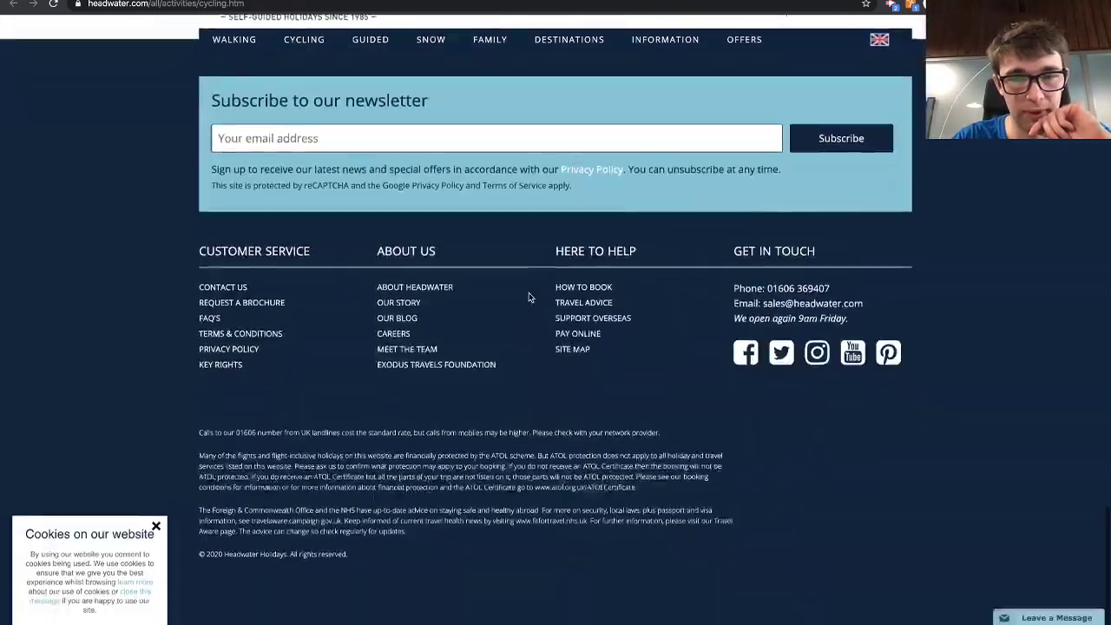
scroll(529, 298, up, 10)
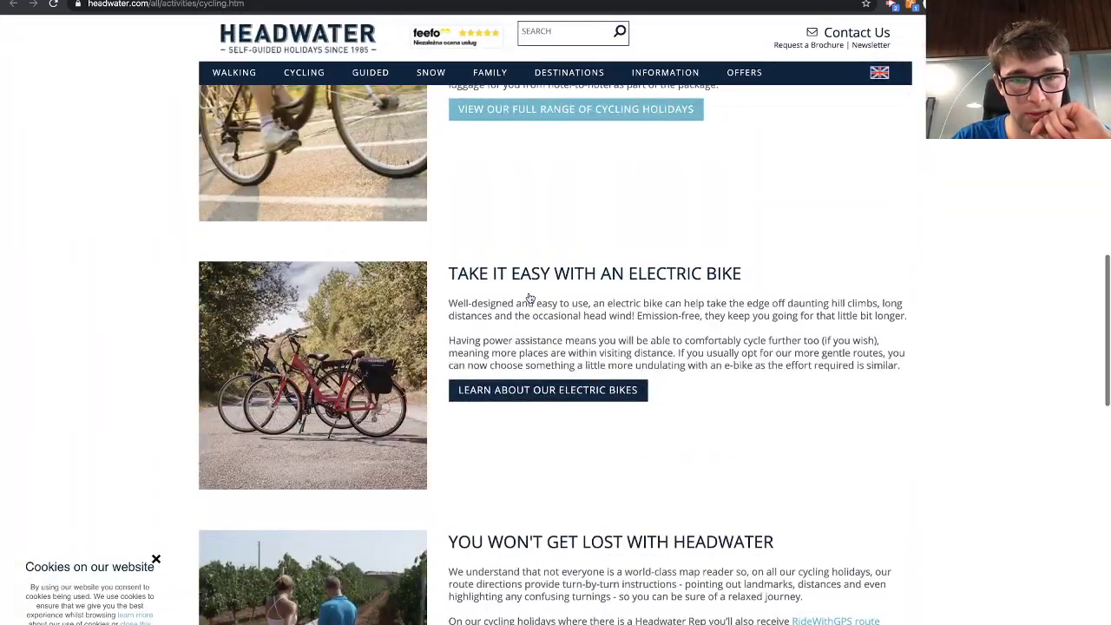
scroll(529, 298, up, 10)
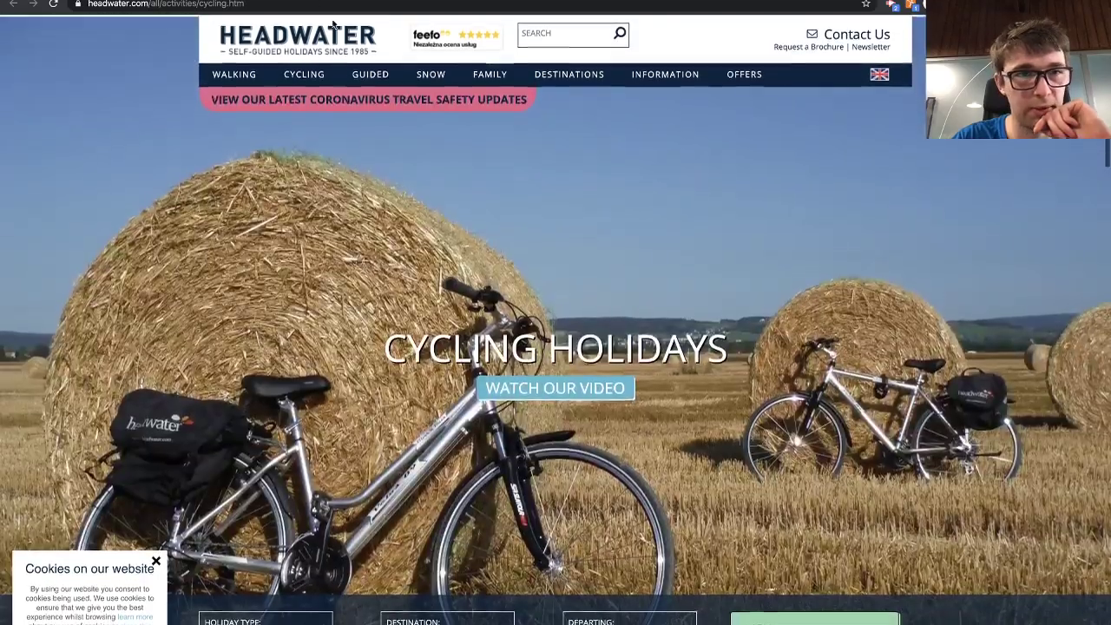
click(334, 1)
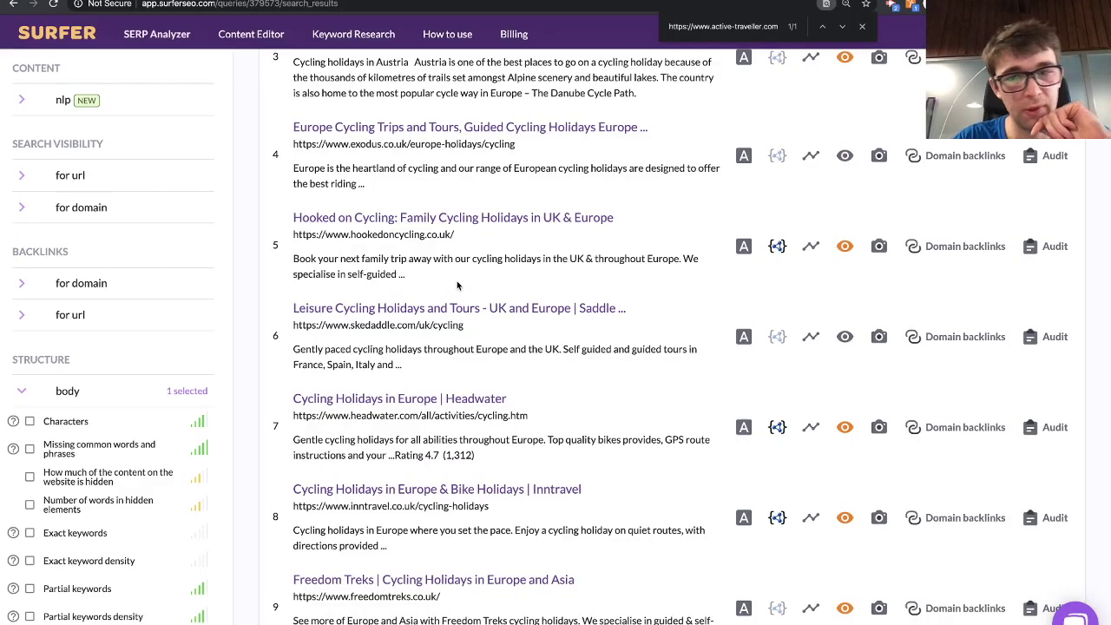
- Review the top seven search results and briefly recheck the Headwater cycling page
scroll(458, 285, up, 4)
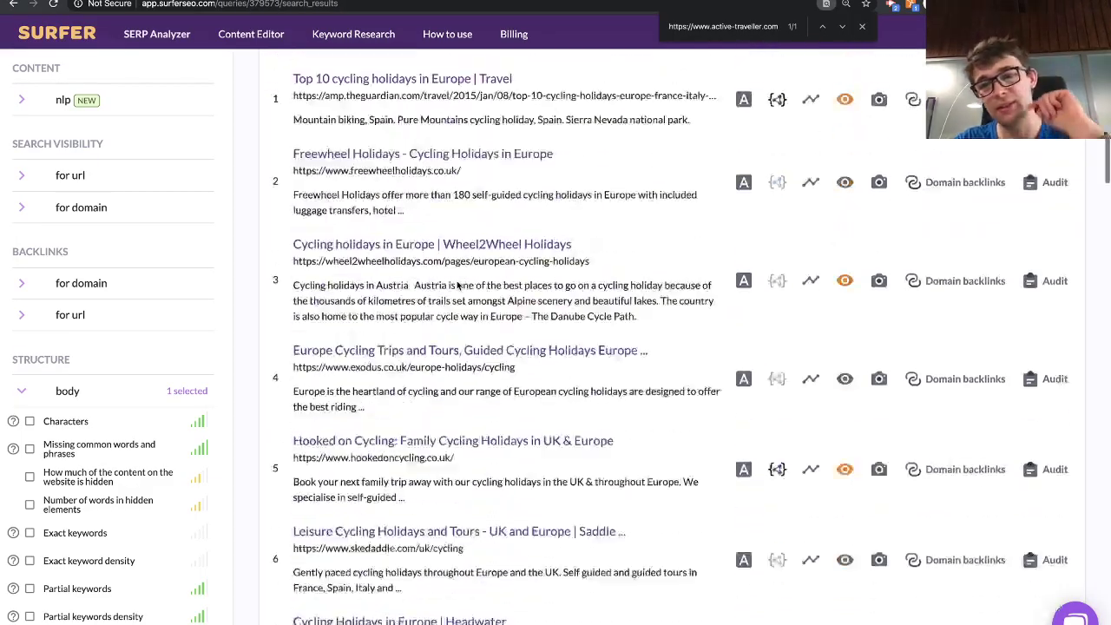
scroll(458, 285, down, 1)
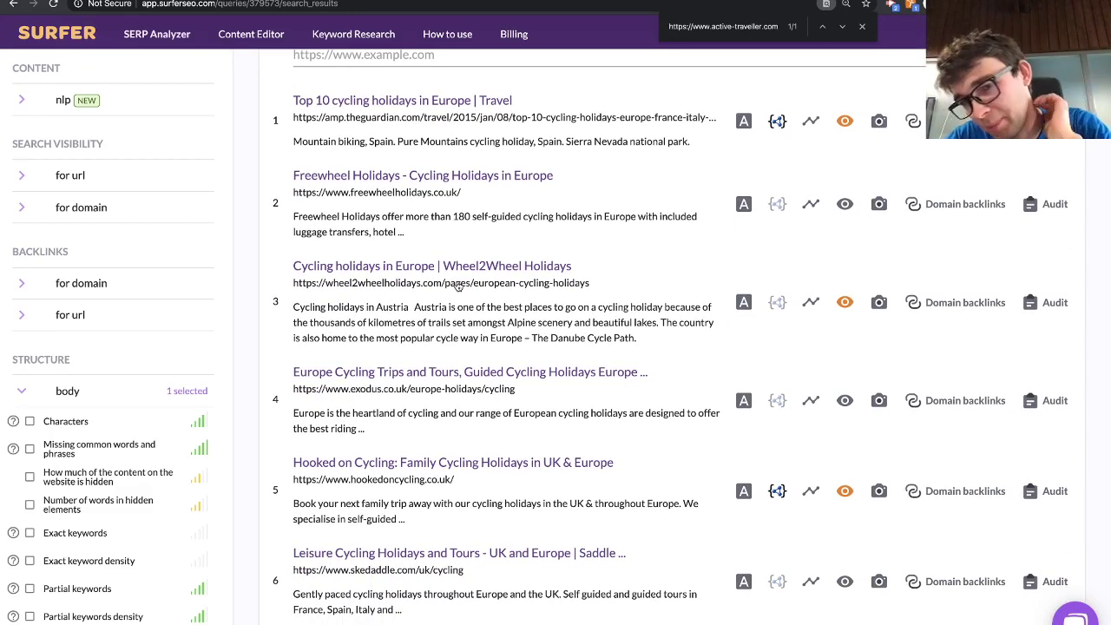
scroll(458, 285, down, 2)
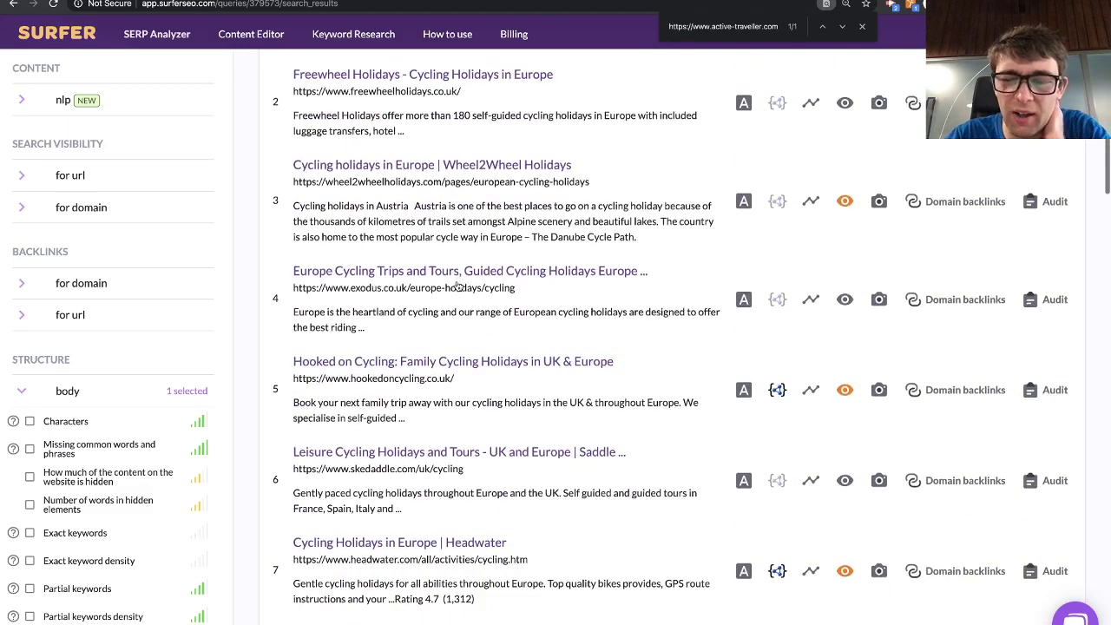
scroll(457, 284, down, 2)
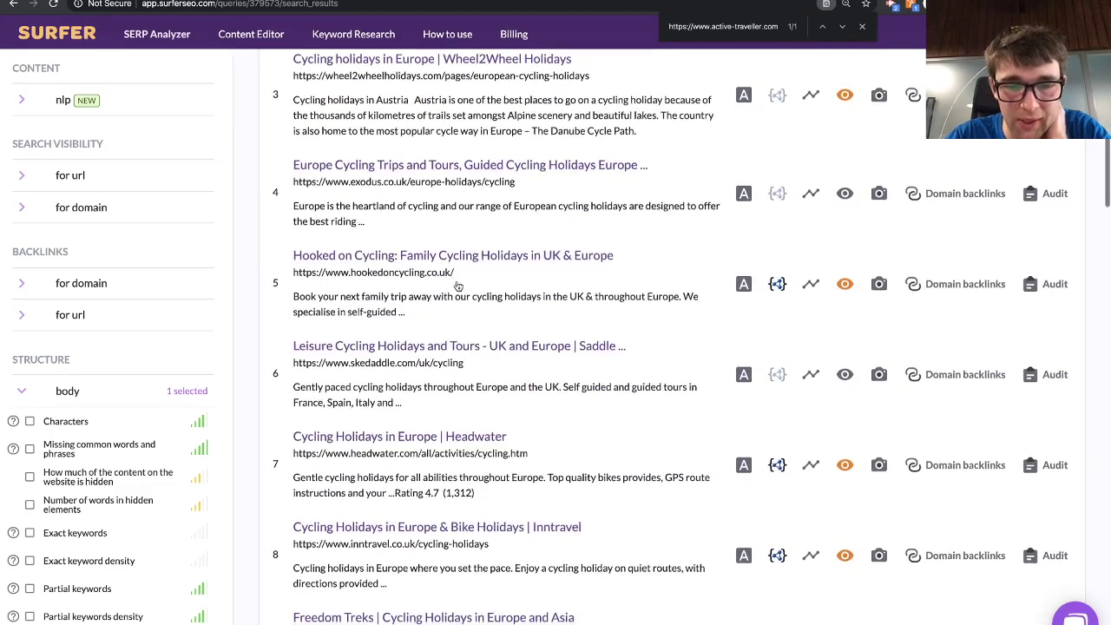
click(457, 453)
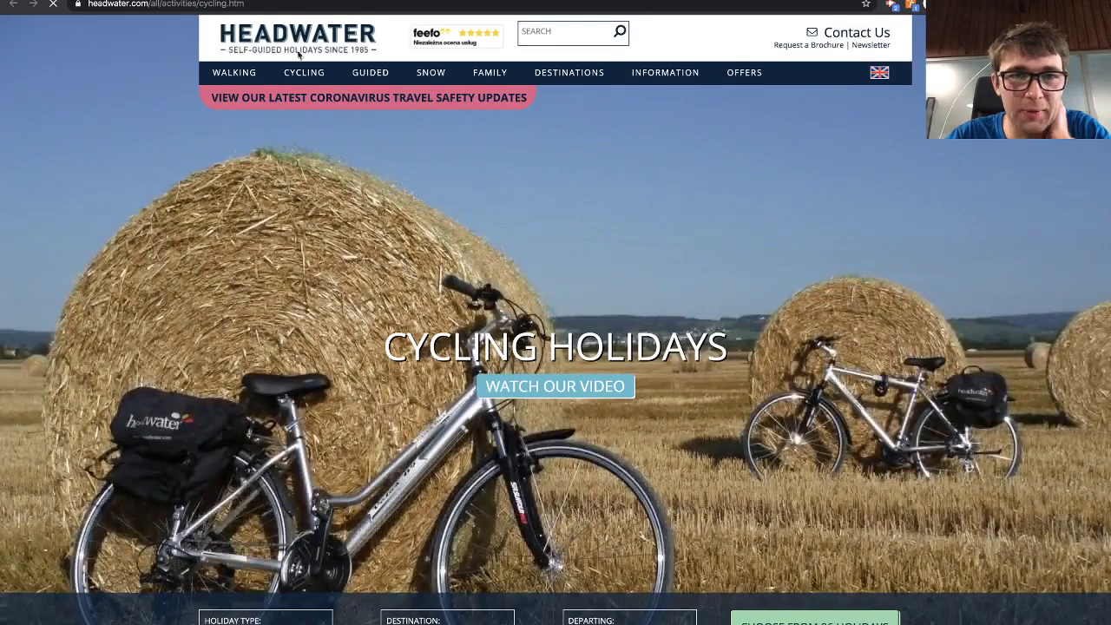
key(super+w)
- Scan the lower-ranked search results for pages comparable to Active-Traveller's article, and return to the top results
scroll(556, 275, down, 2)
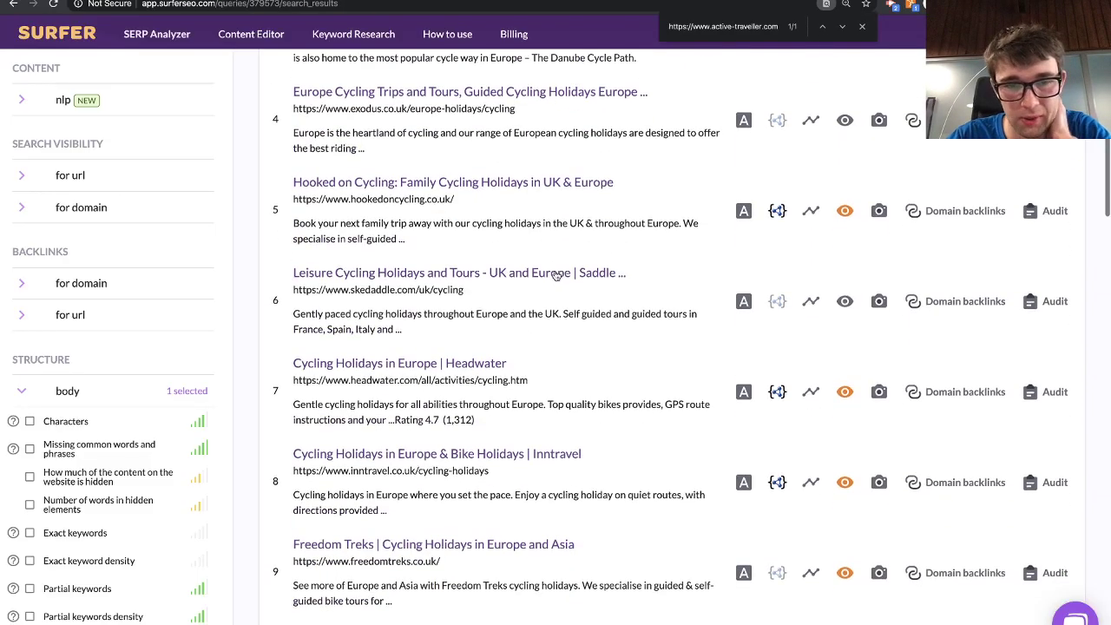
scroll(557, 275, down, 6)
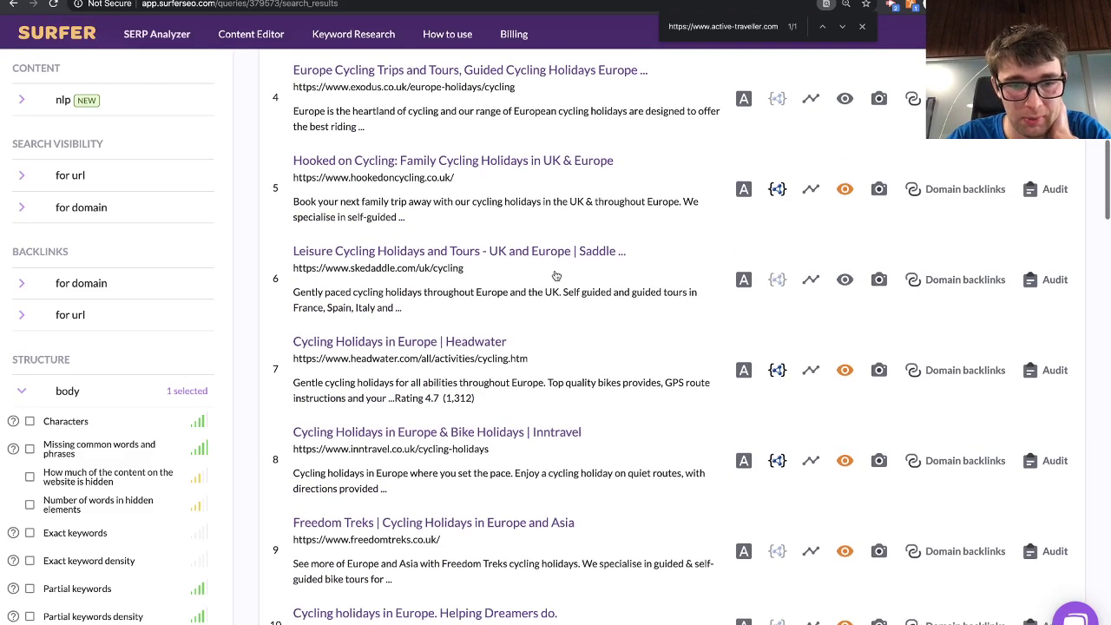
scroll(556, 275, down, 1)
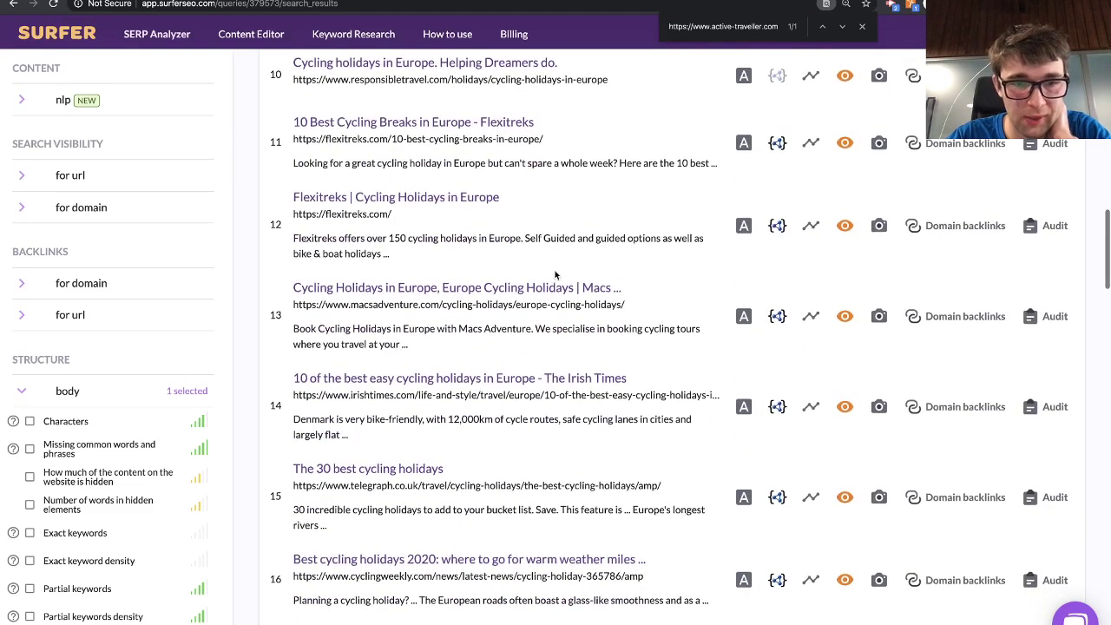
scroll(508, 429, down, 20)
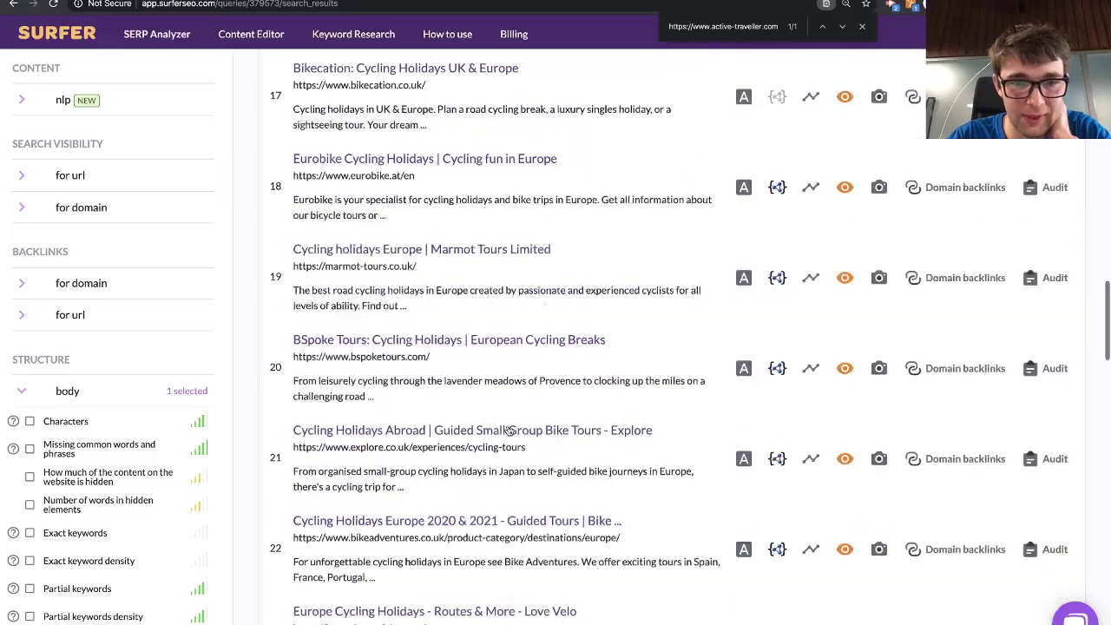
scroll(507, 425, down, 15)
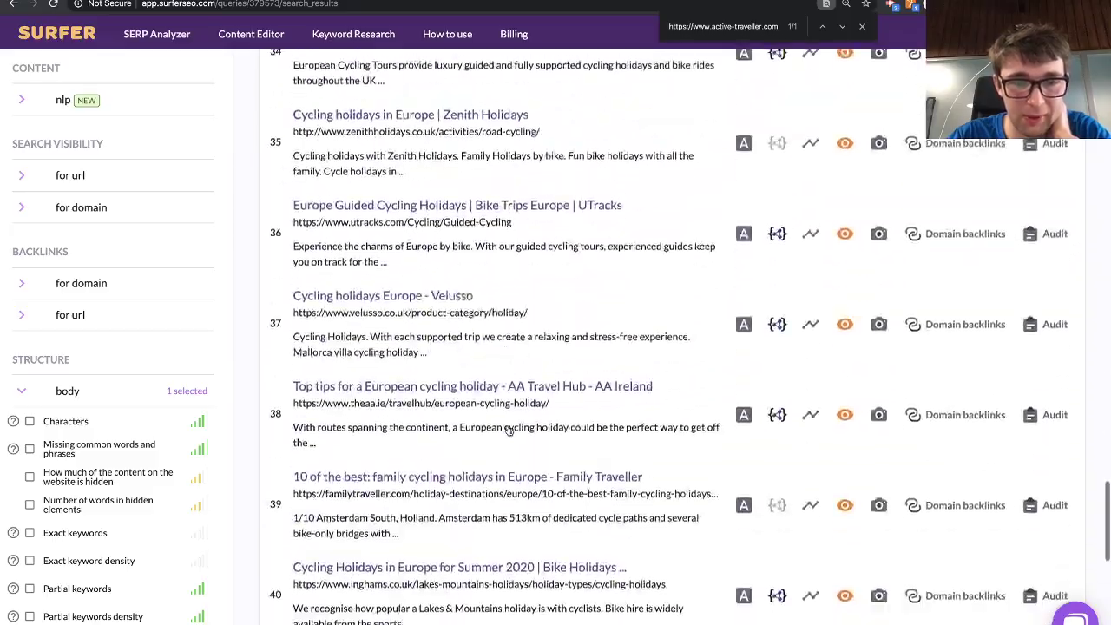
scroll(508, 429, up, 20)
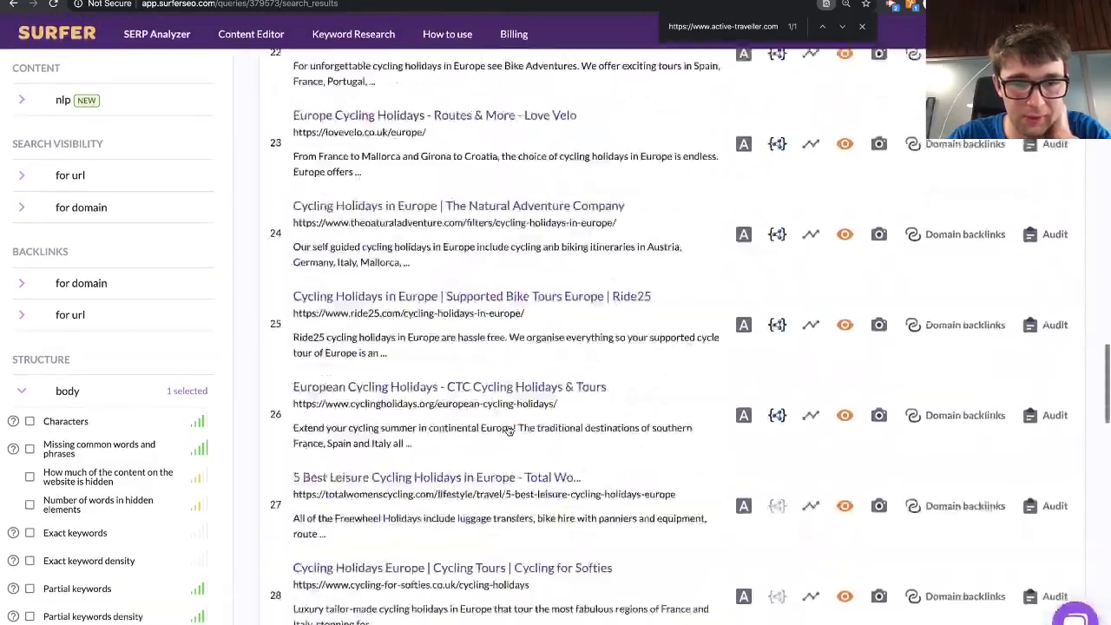
scroll(507, 429, down, 5)
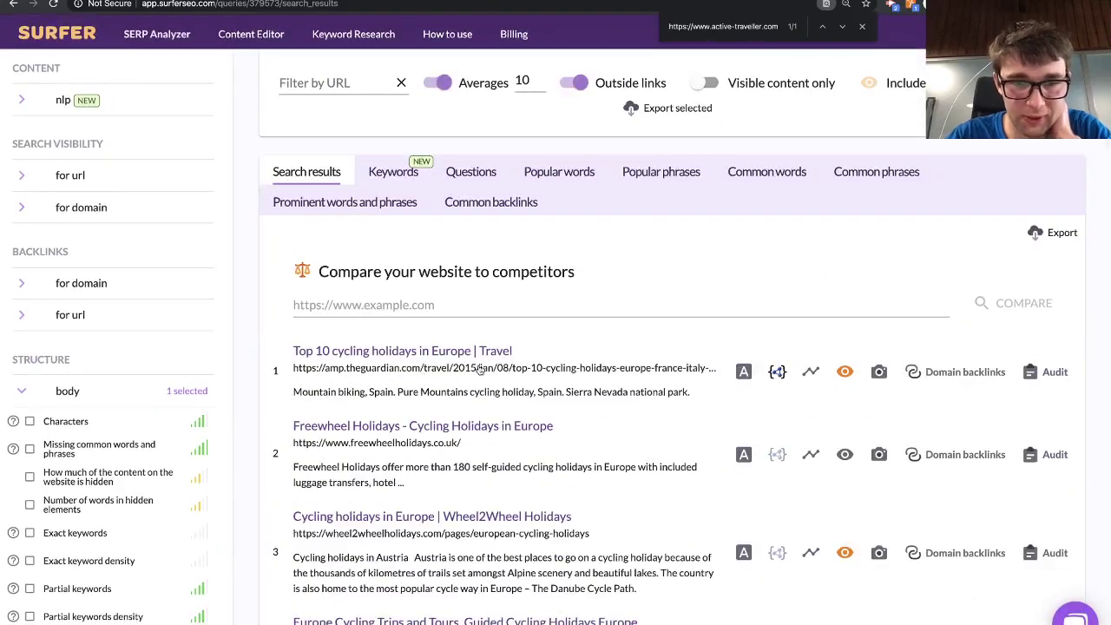
scroll(562, 418, down, 2)
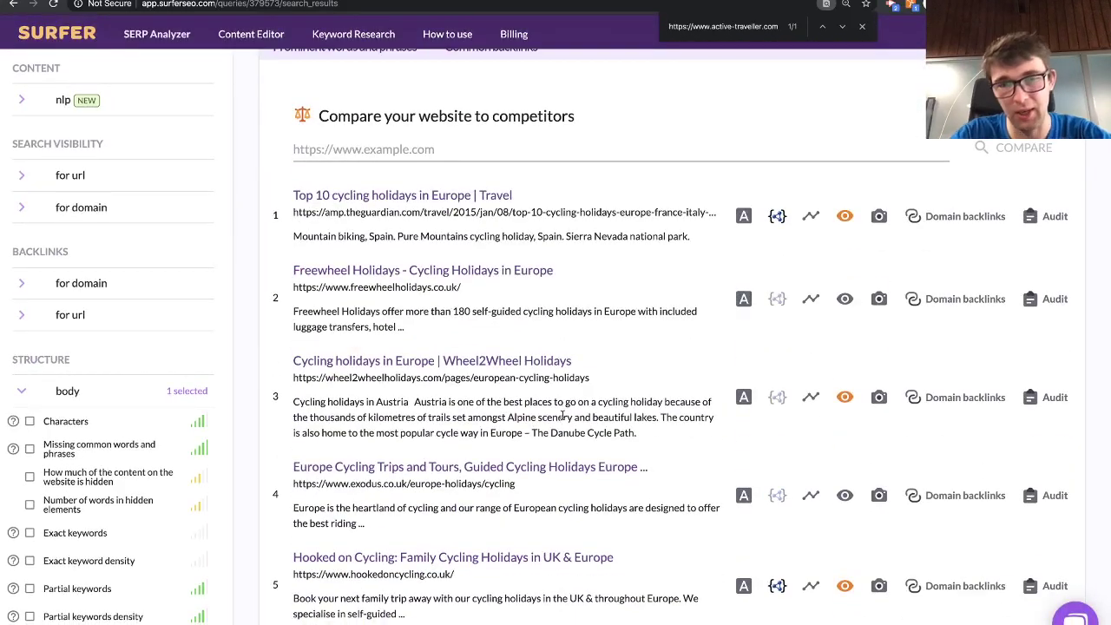
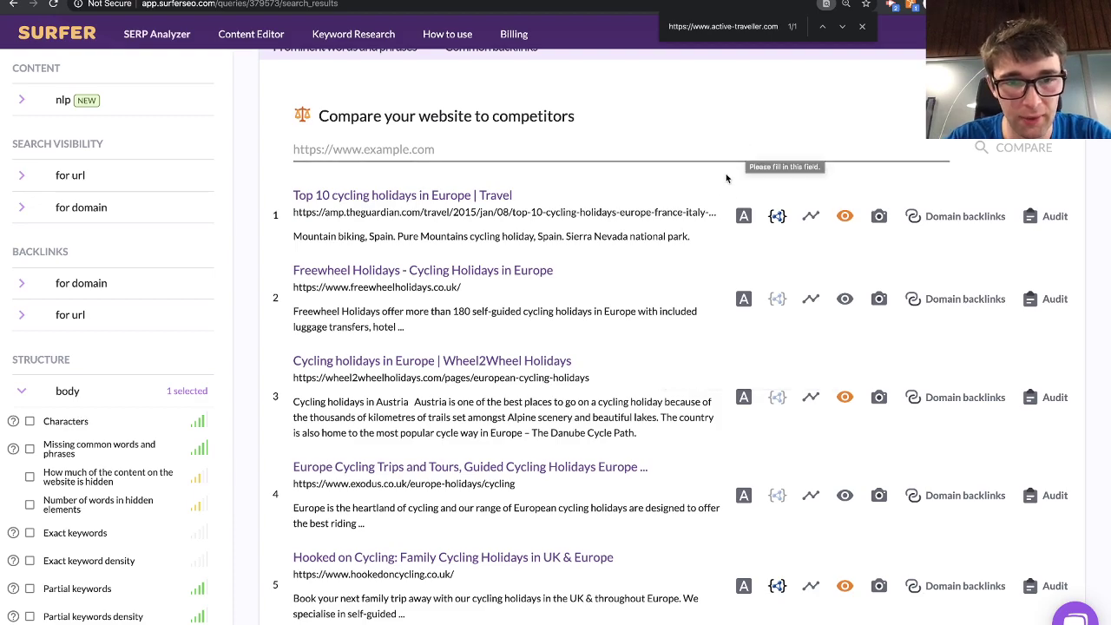
- Reopen the third-ranked Wheel2Wheel Holidays page, skim its whole length, and close it
scroll(685, 273, up, 1)
click(566, 390)
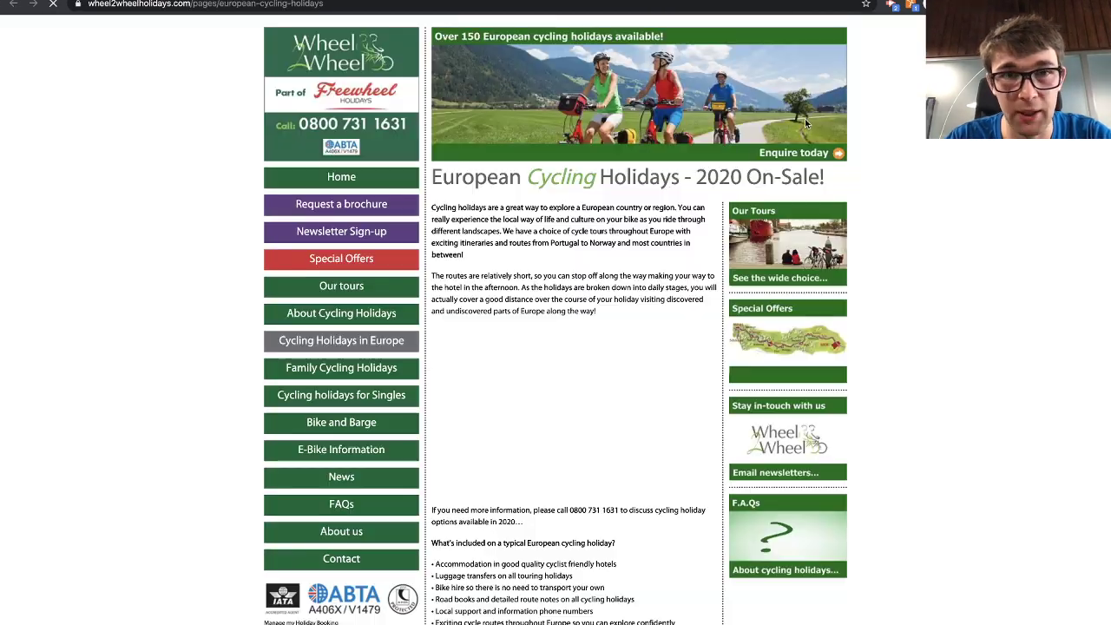
scroll(493, 404, down, 15)
scroll(493, 404, up, 15)
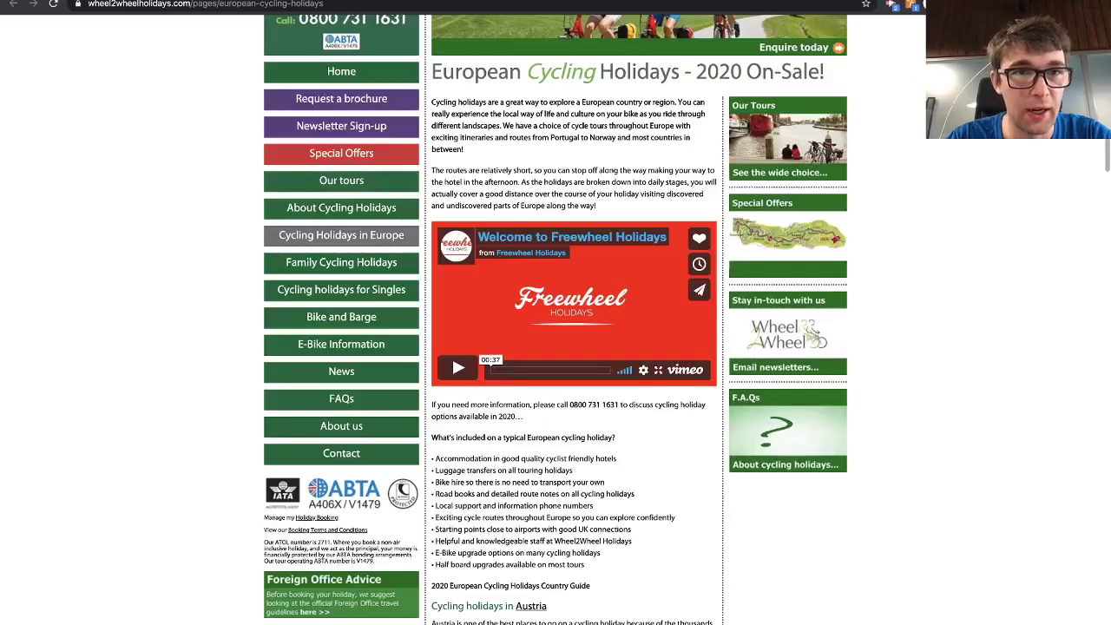
key(ctrl+w)
- Exclude all pages from the chart and audit, and include only the second-ranked Freewheel Holidays URL
scroll(899, 356, up, 5)
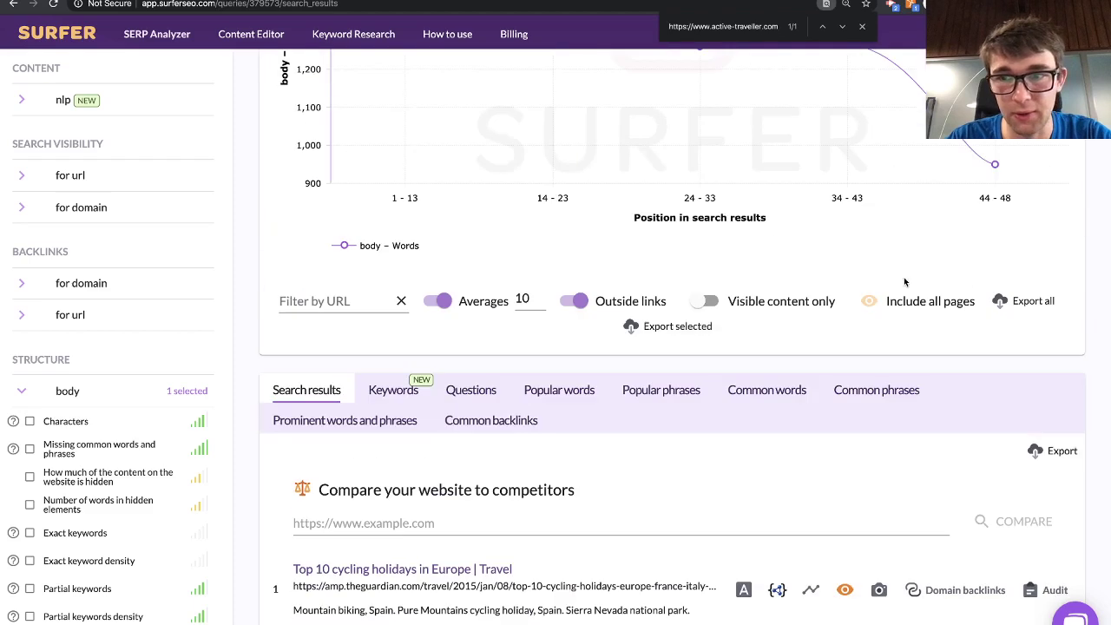
click(948, 303)
scroll(867, 365, down, 4)
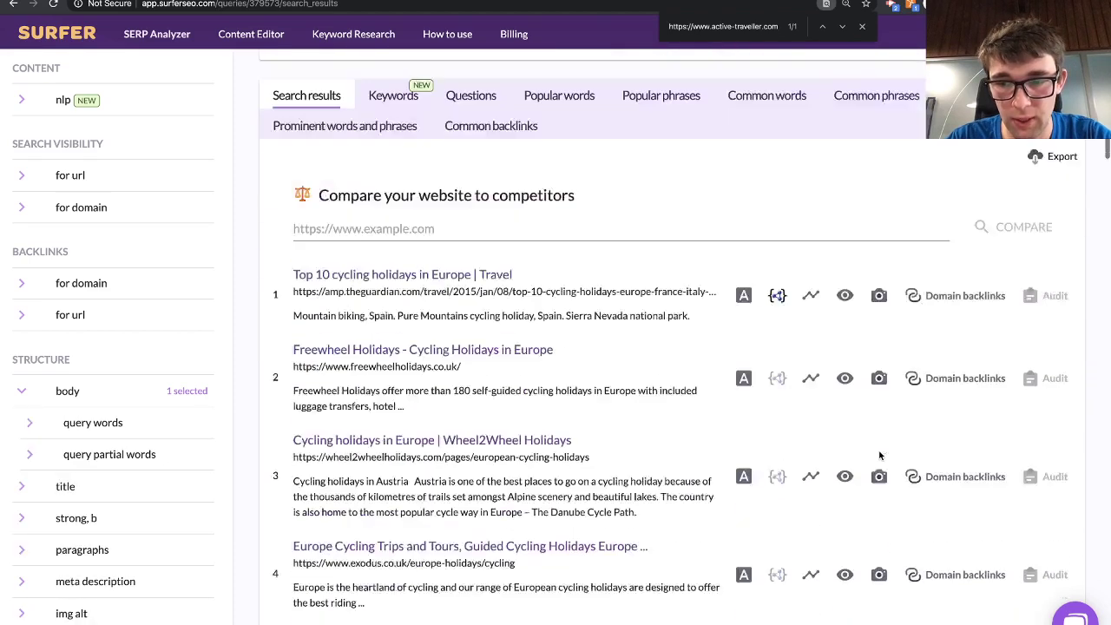
click(845, 345)
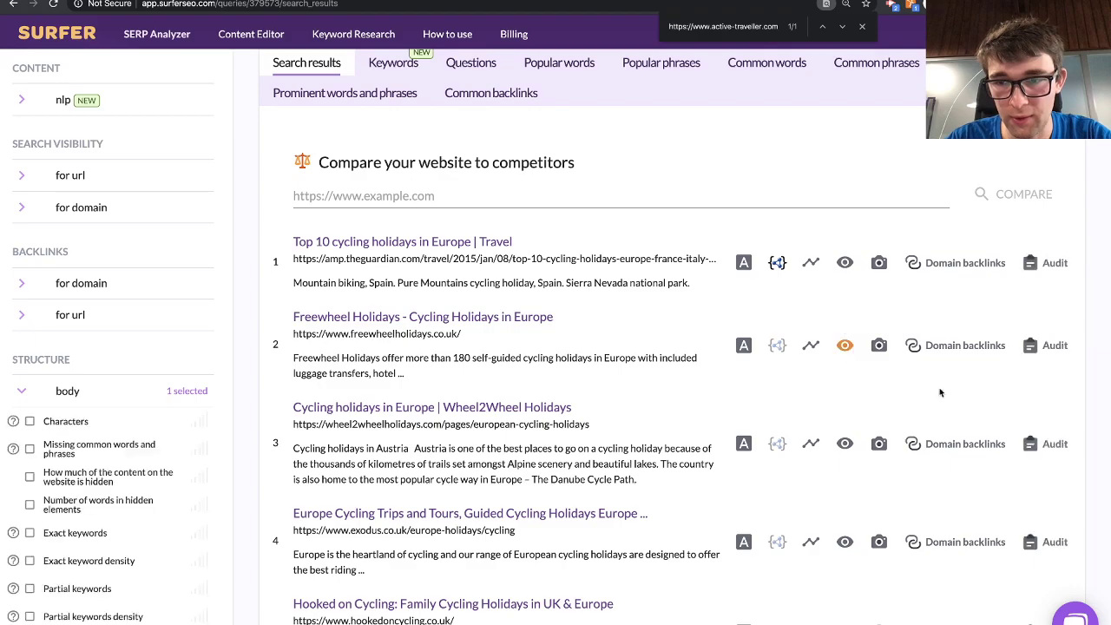
- Run the audit for Active-Traveller's "10 Best Cycling Holidays in Europe" page and check the report's URL and search phrase
scroll(848, 465, down, 6)
scroll(849, 464, down, 20)
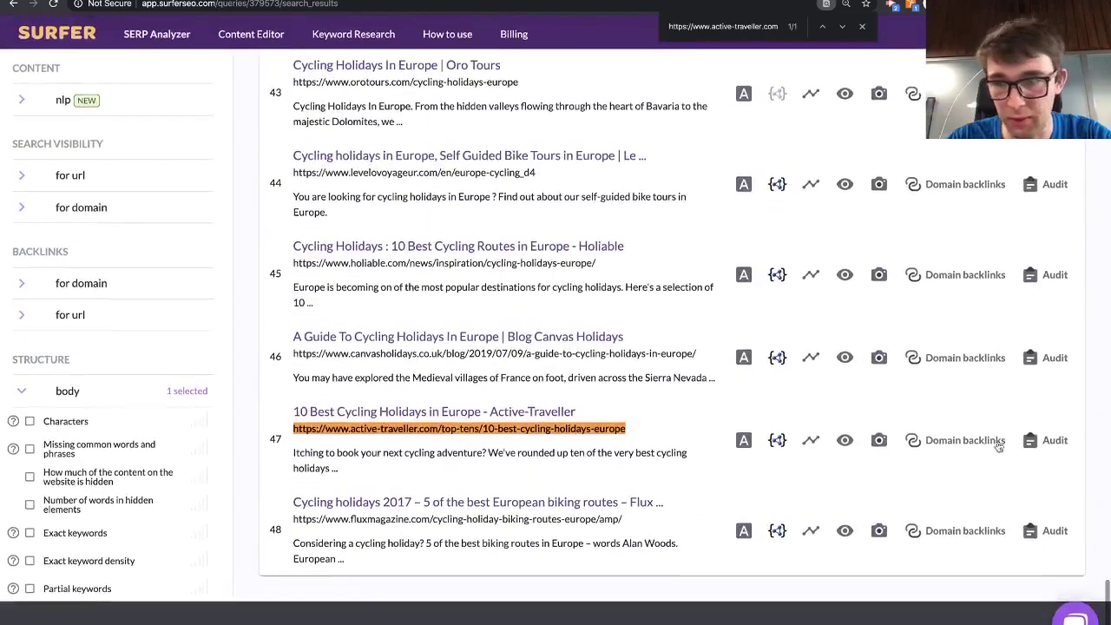
click(1048, 441)
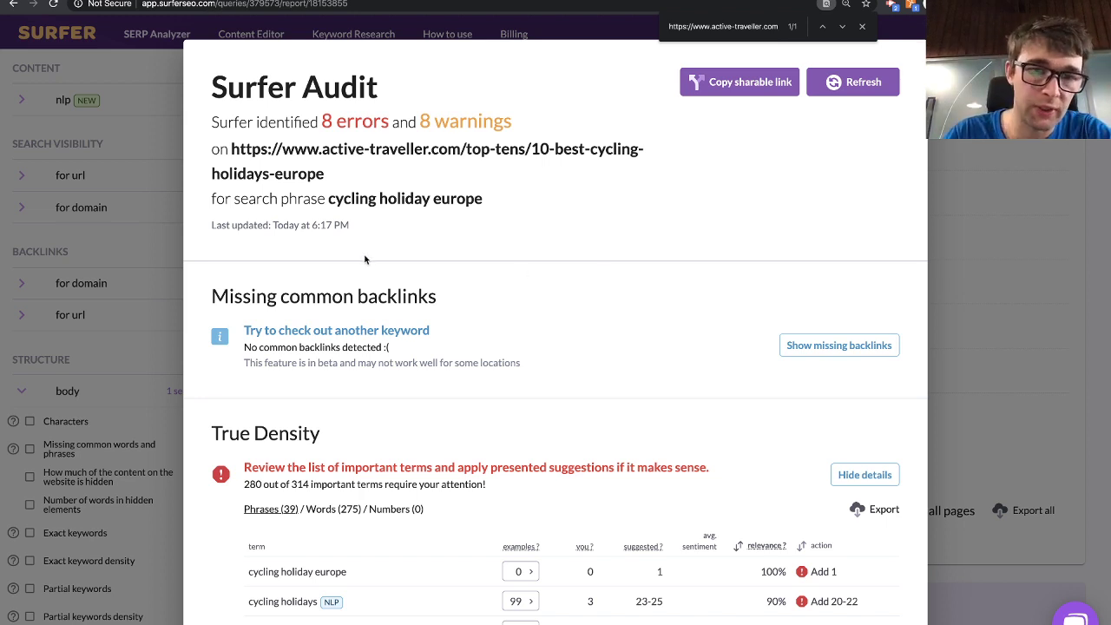
drag(331, 199, 570, 203)
click(570, 203)
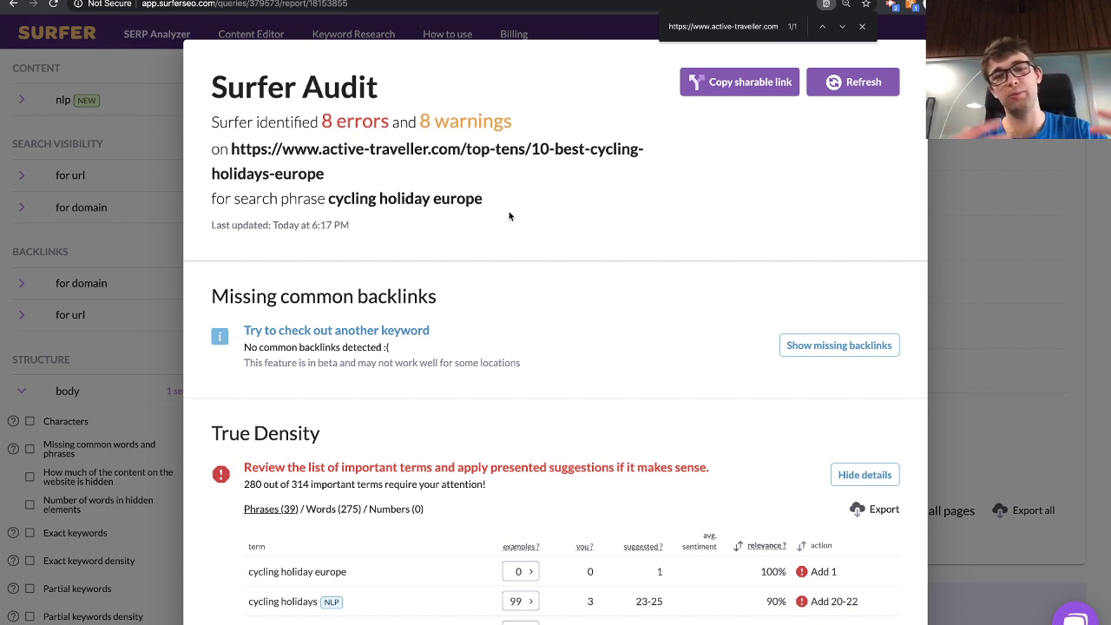
triple_click(526, 153)
click(558, 189)
- Review the audit's True Density phrase suggestions and the Words recommendations for the Active-Traveller page
scroll(558, 189, down, 10)
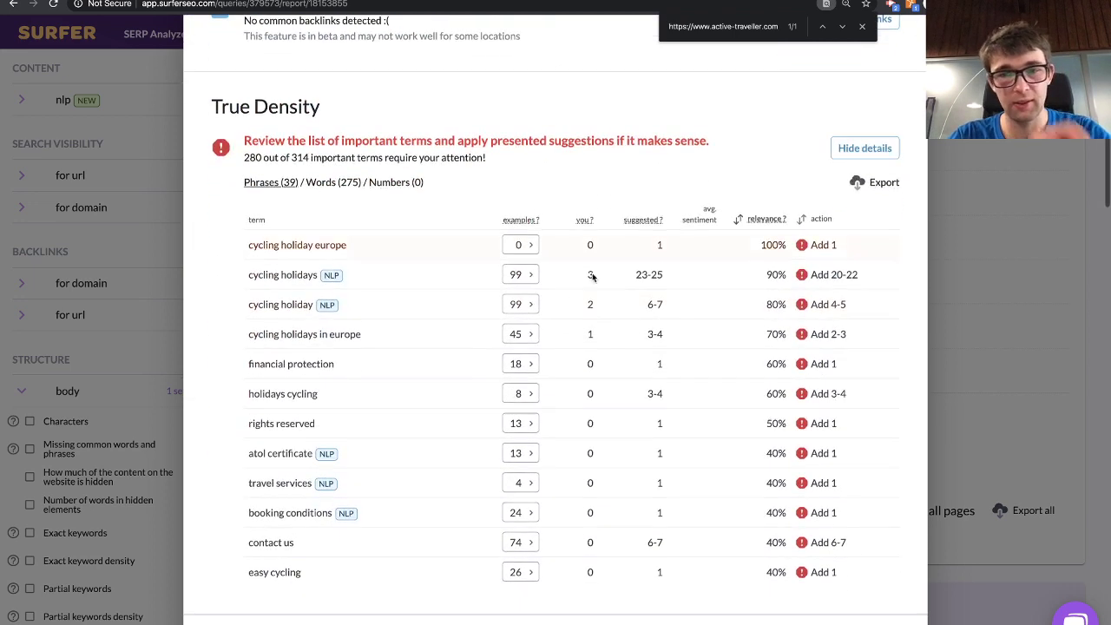
scroll(606, 361, down, 7)
scroll(606, 361, up, 10)
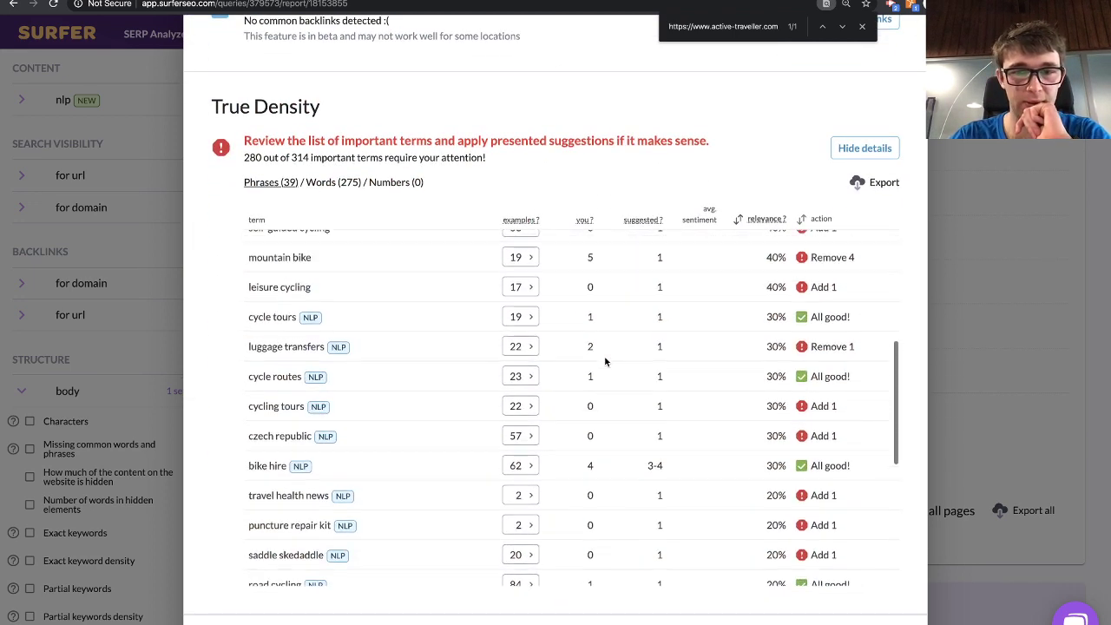
scroll(606, 361, up, 2)
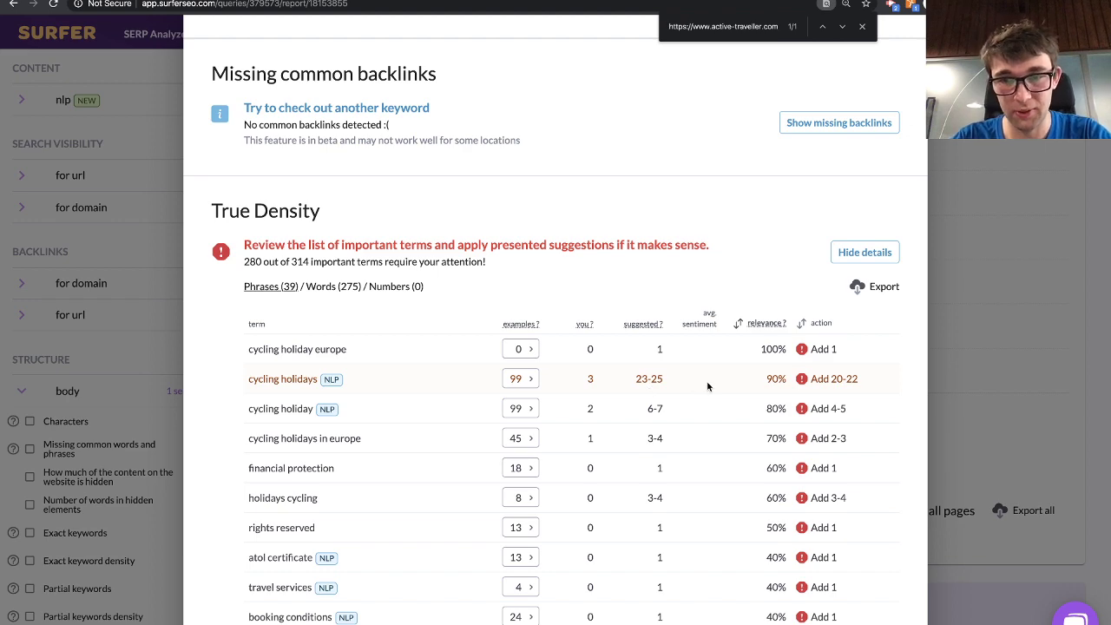
scroll(707, 386, down, 8)
scroll(755, 283, up, 2)
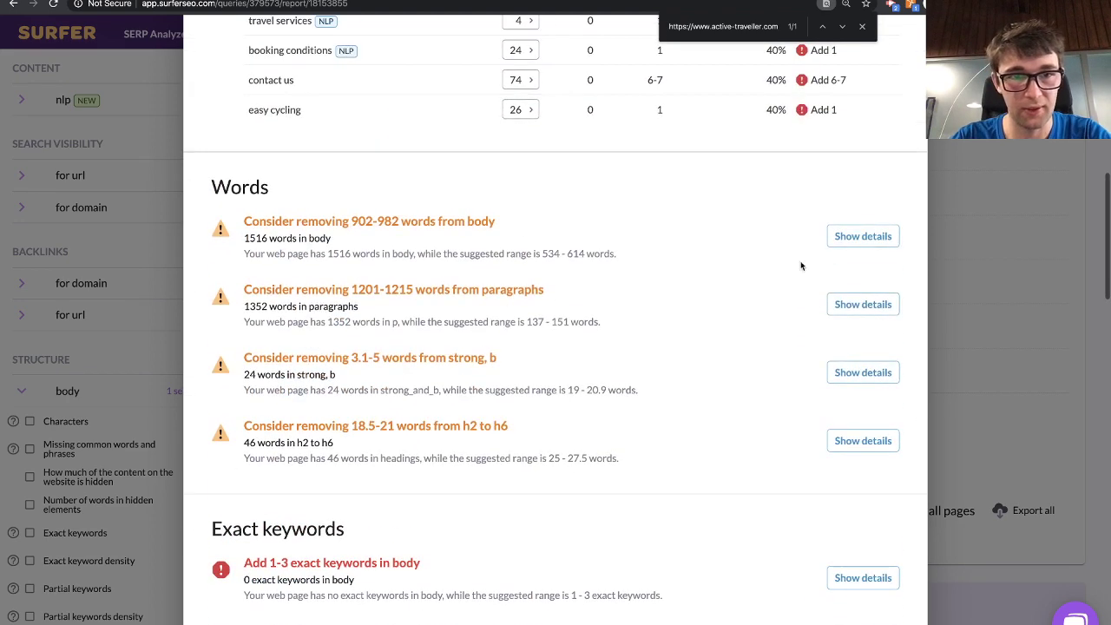
- Show the body word count details in the Active-Traveller page audit and review the remaining audit sections
click(859, 237)
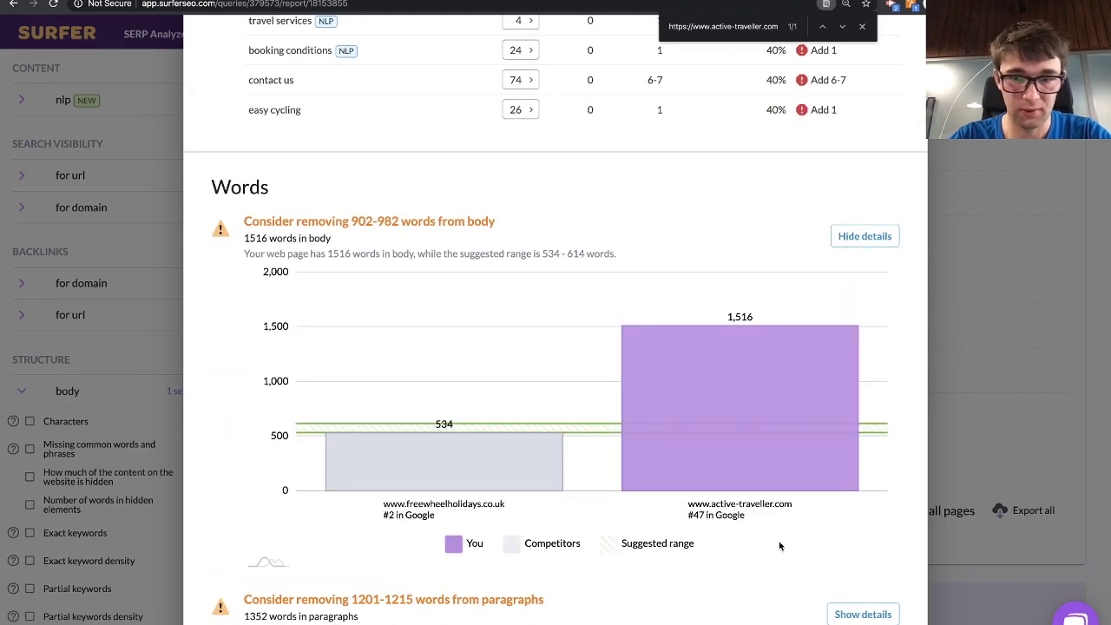
scroll(784, 521, down, 4)
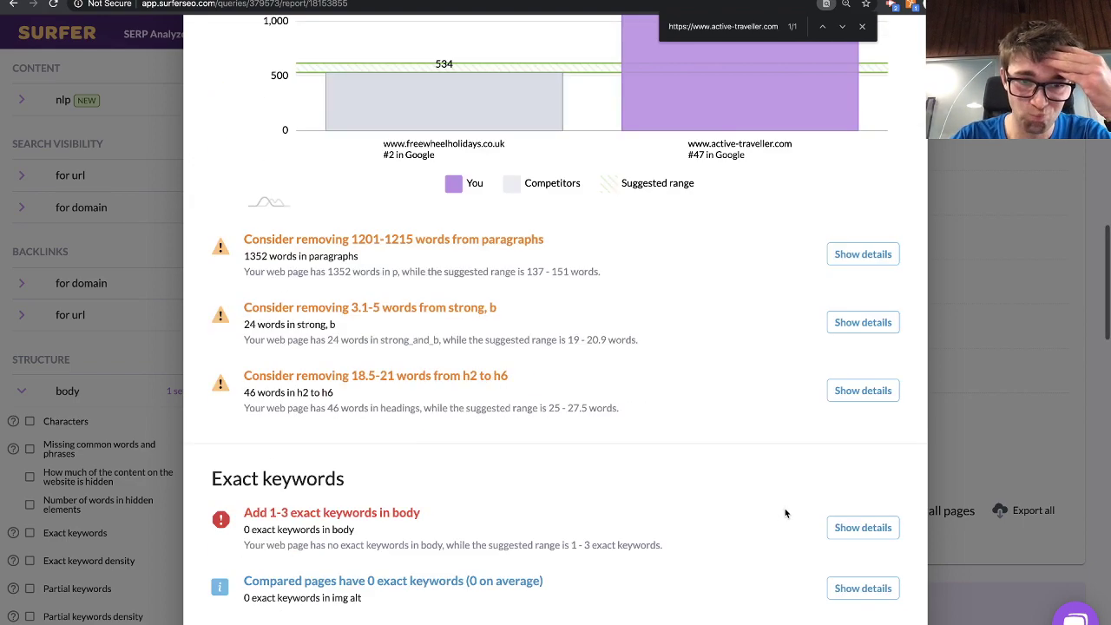
scroll(785, 513, up, 1)
scroll(785, 513, down, 15)
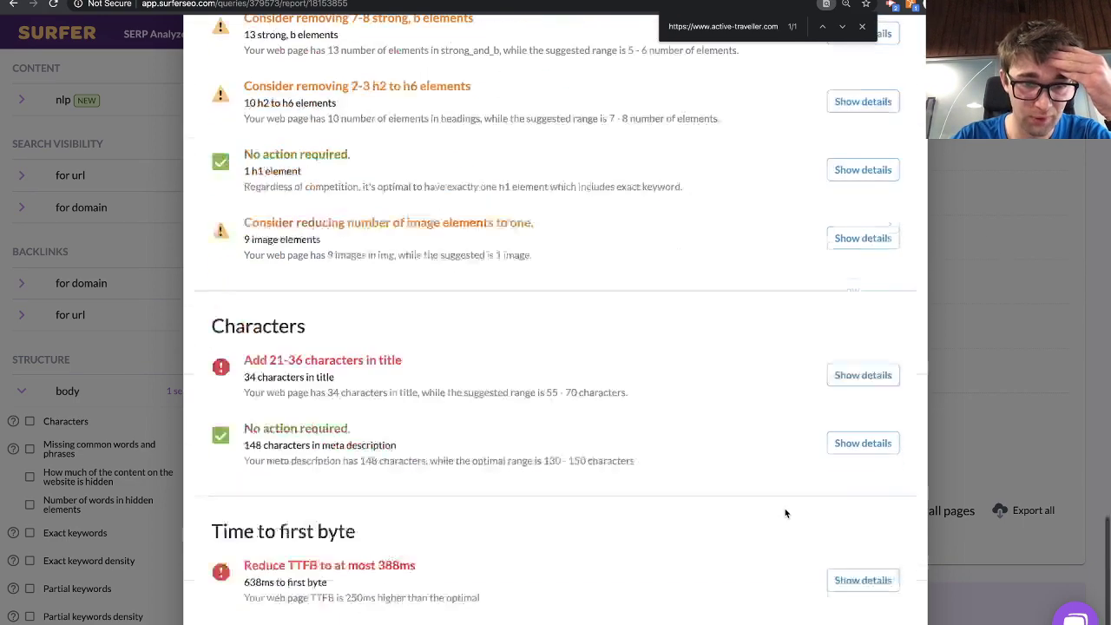
scroll(786, 513, down, 2)
scroll(785, 513, up, 12)
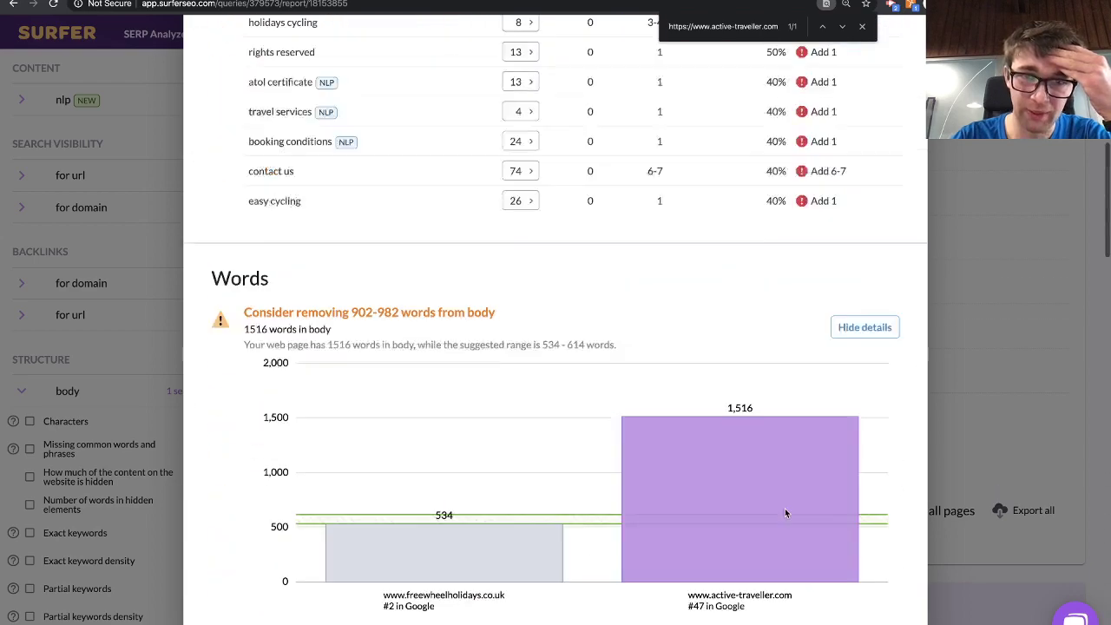
scroll(784, 513, up, 15)
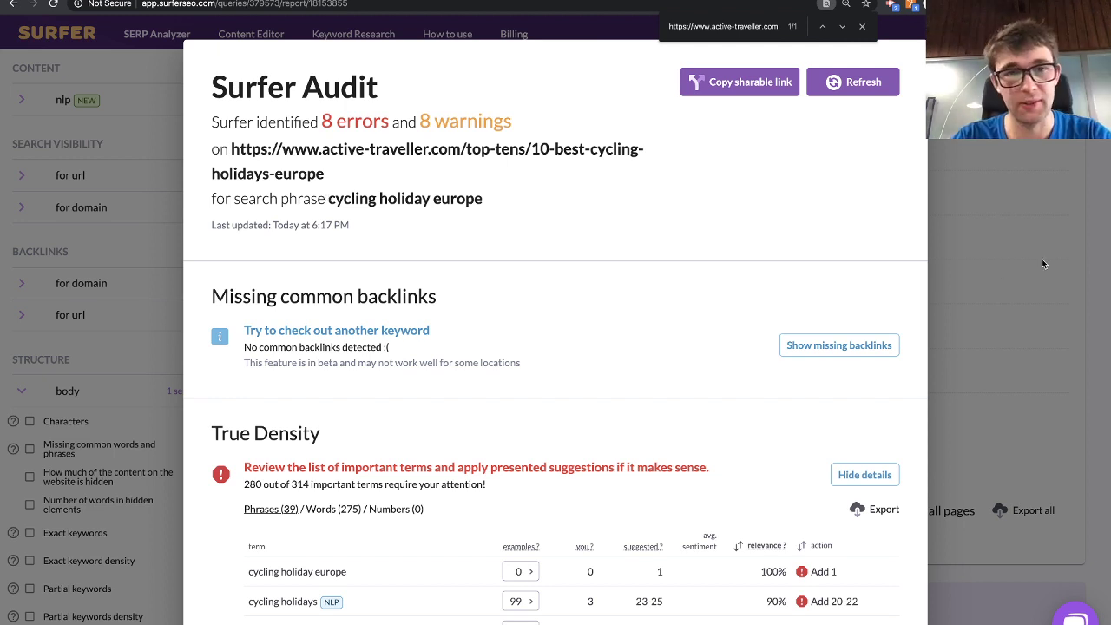
- Copy the search phrase "cycling holiday europe" from the audit, close the audit and open Keyword Research
drag(329, 199, 524, 199)
key(ctrl+c)
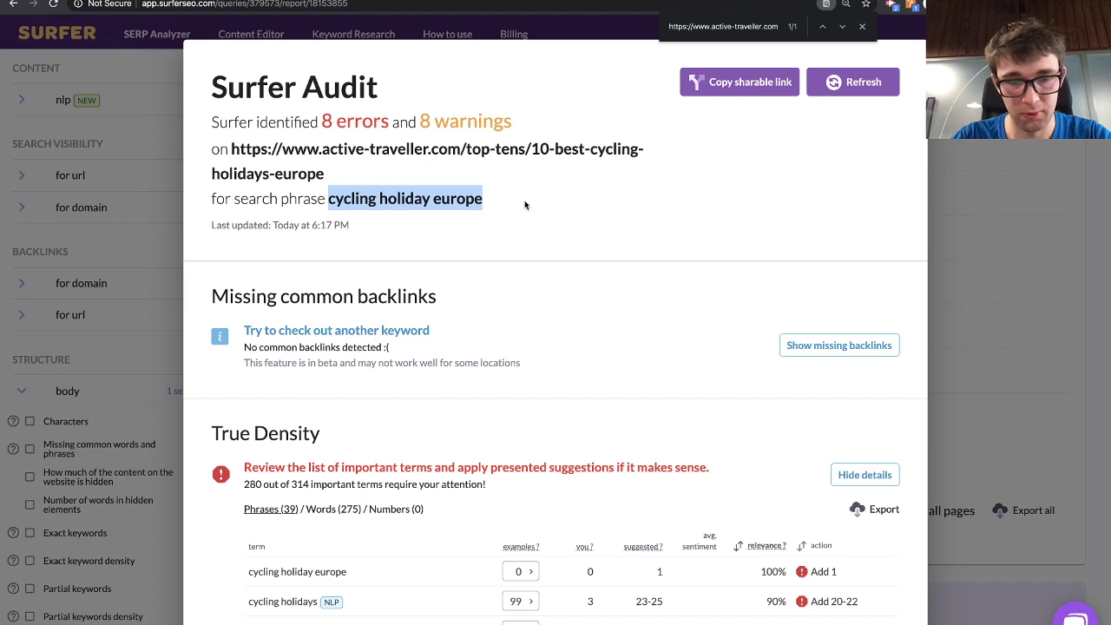
click(1016, 192)
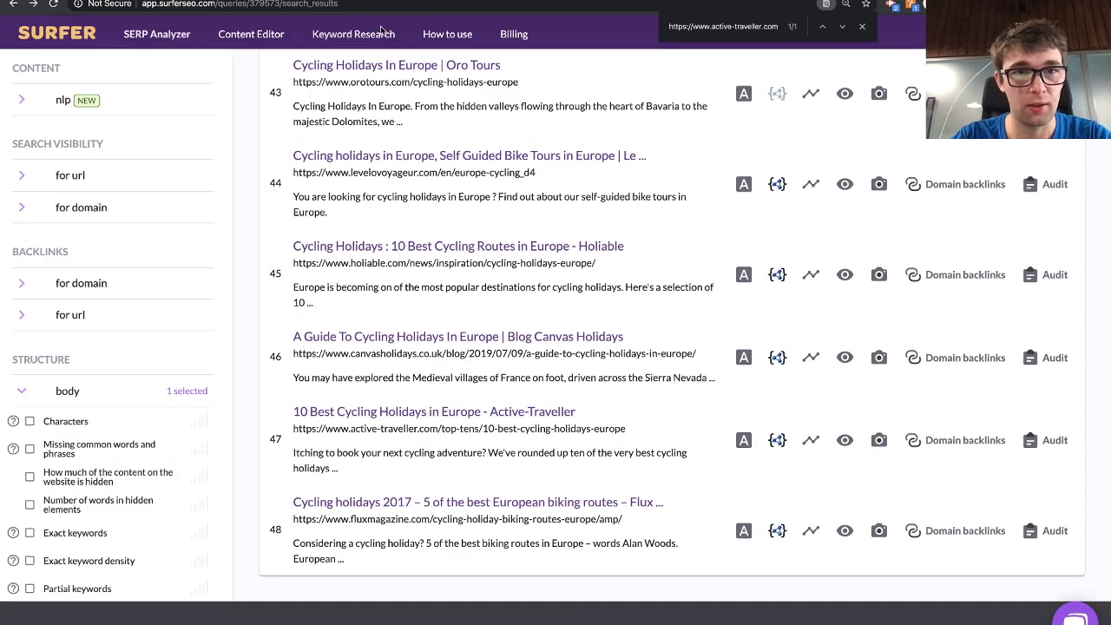
click(382, 33)
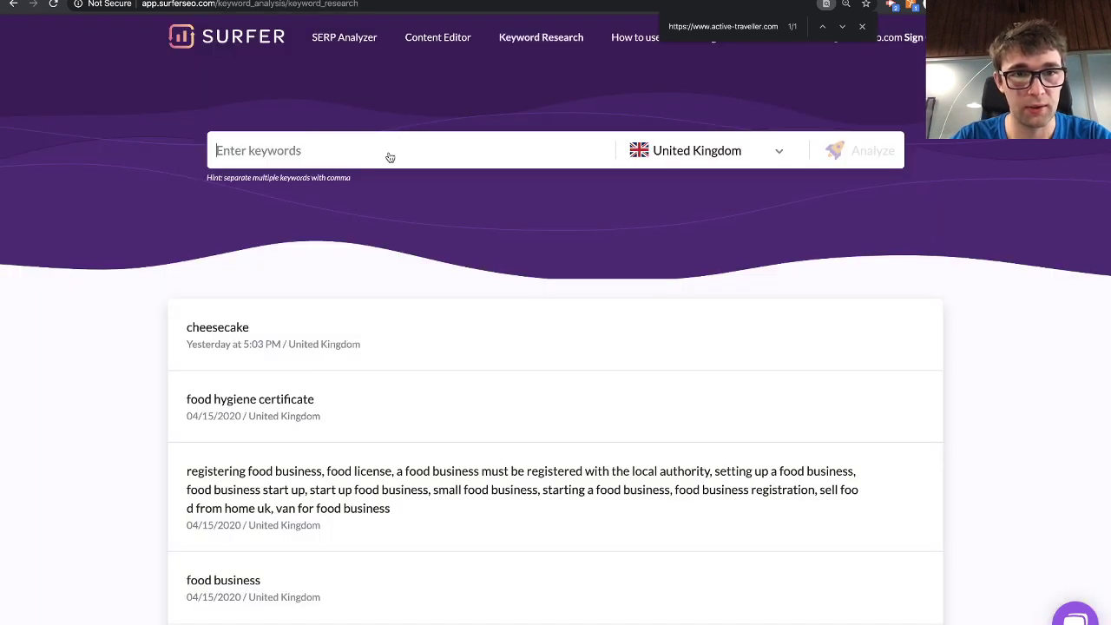
- Run a keyword analysis for "best cycling holiday europe" in the United Kingdom
key(ctrl+v)
click(215, 150)
text(bets)
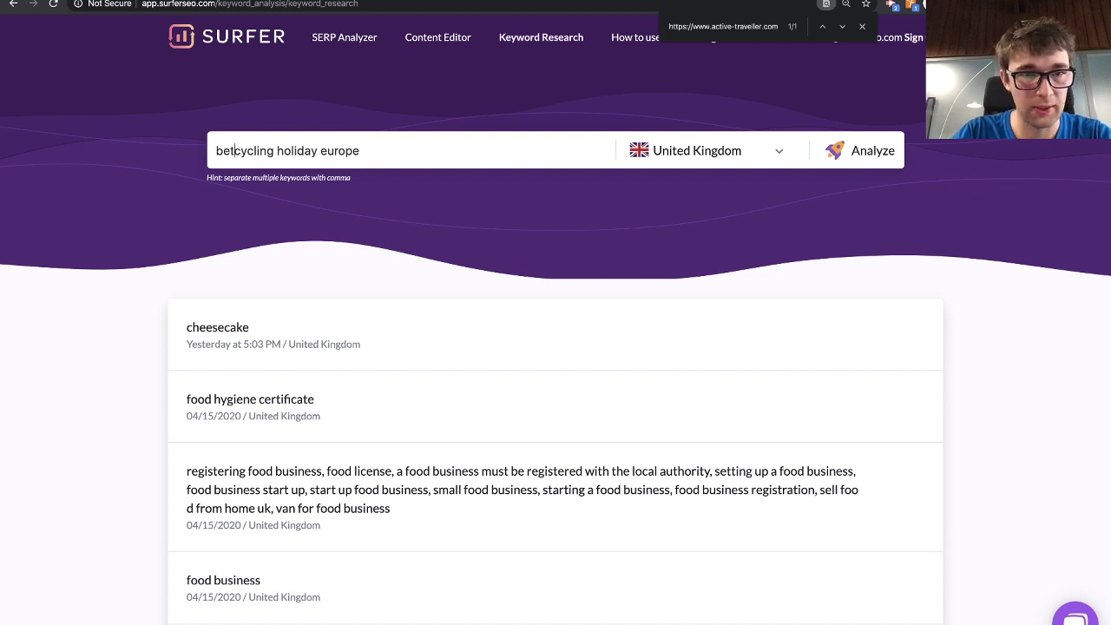
key(BackSpace)
key(BackSpace)
text(st)
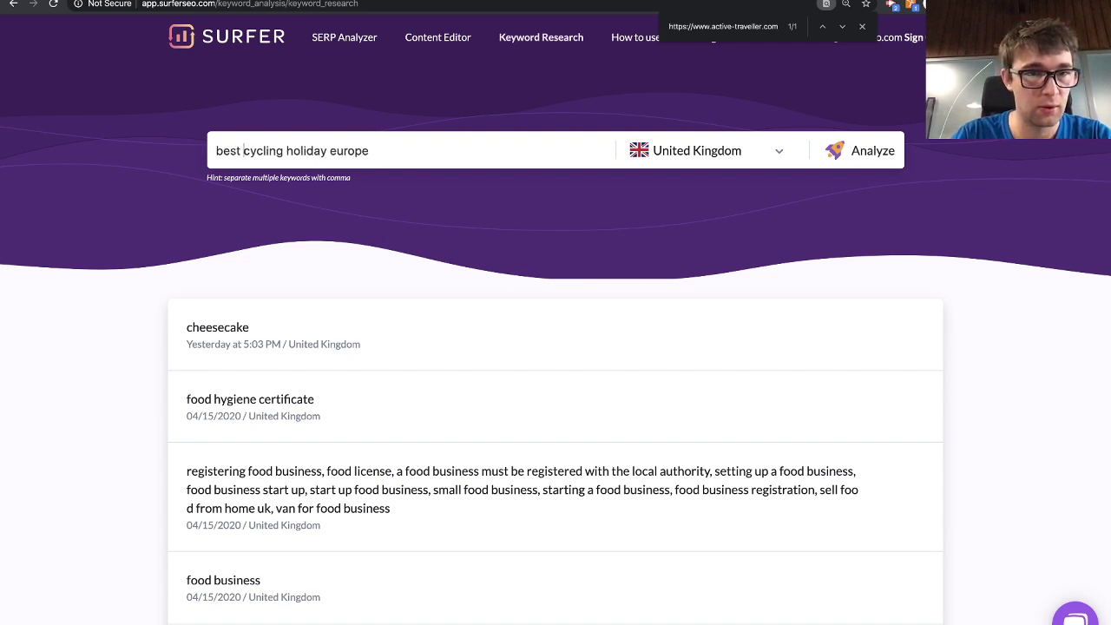
click(851, 148)
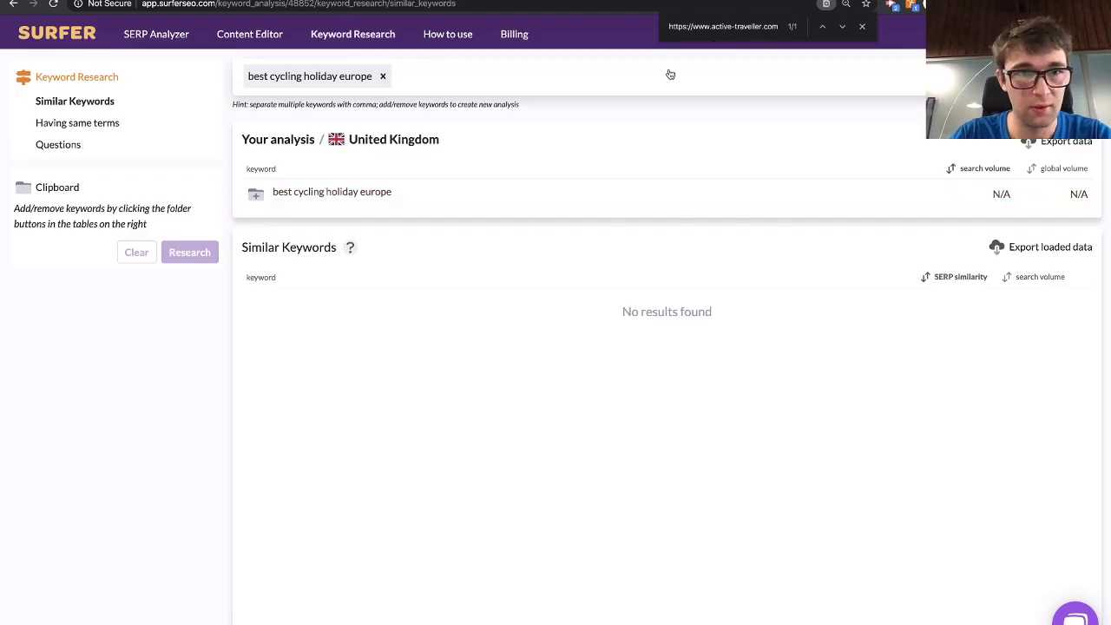
- Search Google for "best cycling holiday europe" in a new tab and set the Keyword Surfer country to United Kingdom
key(ctrl+t)
text(cycling holiday europe)
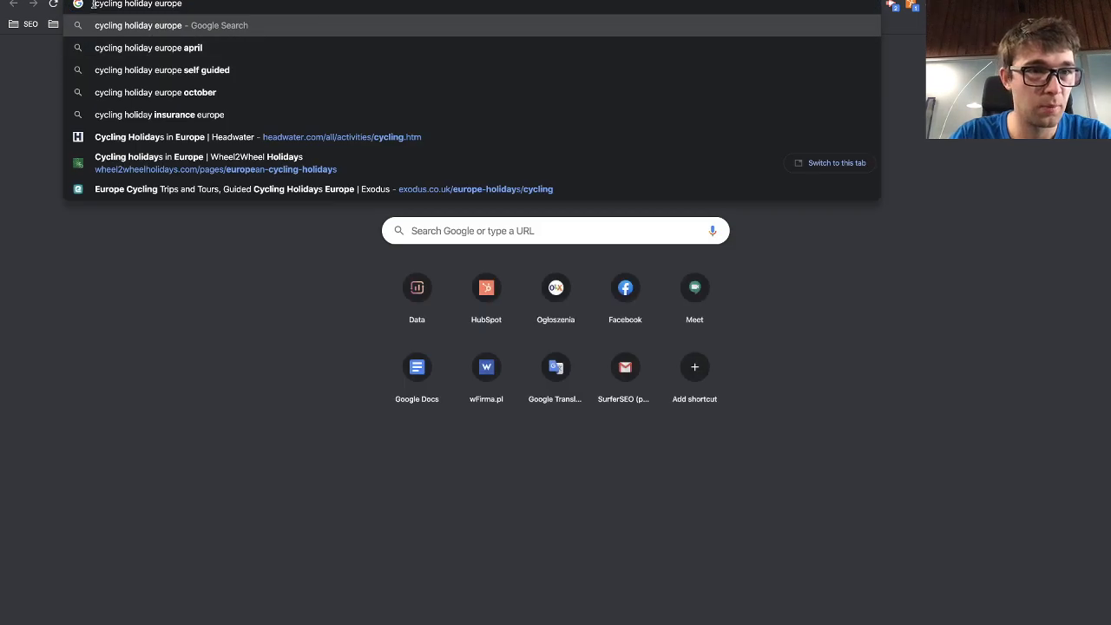
text(best)
key(Return)
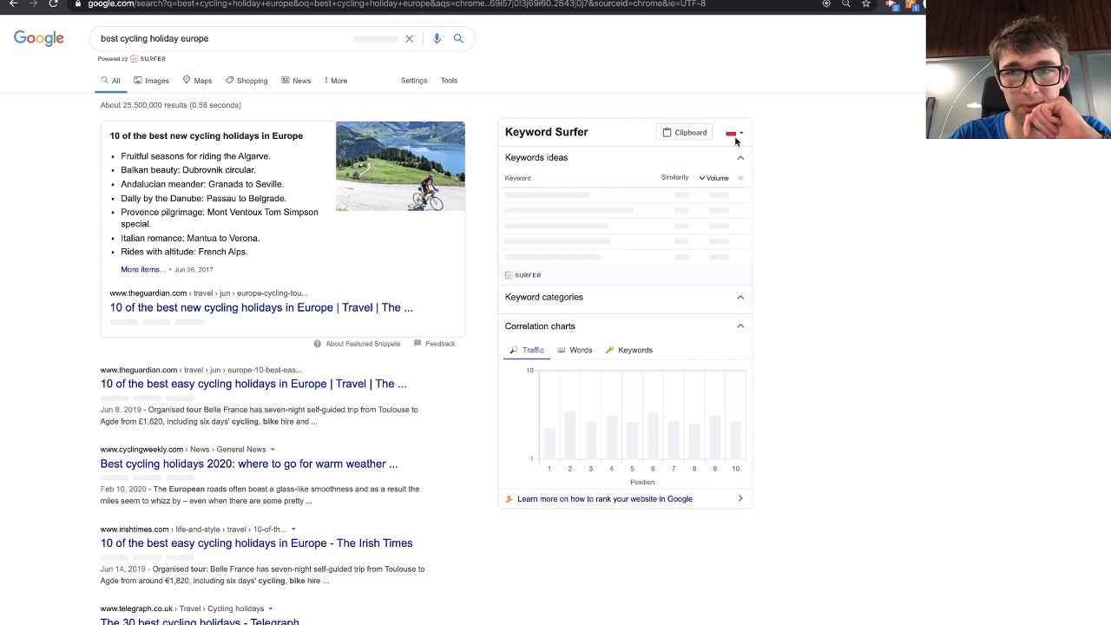
text(it)
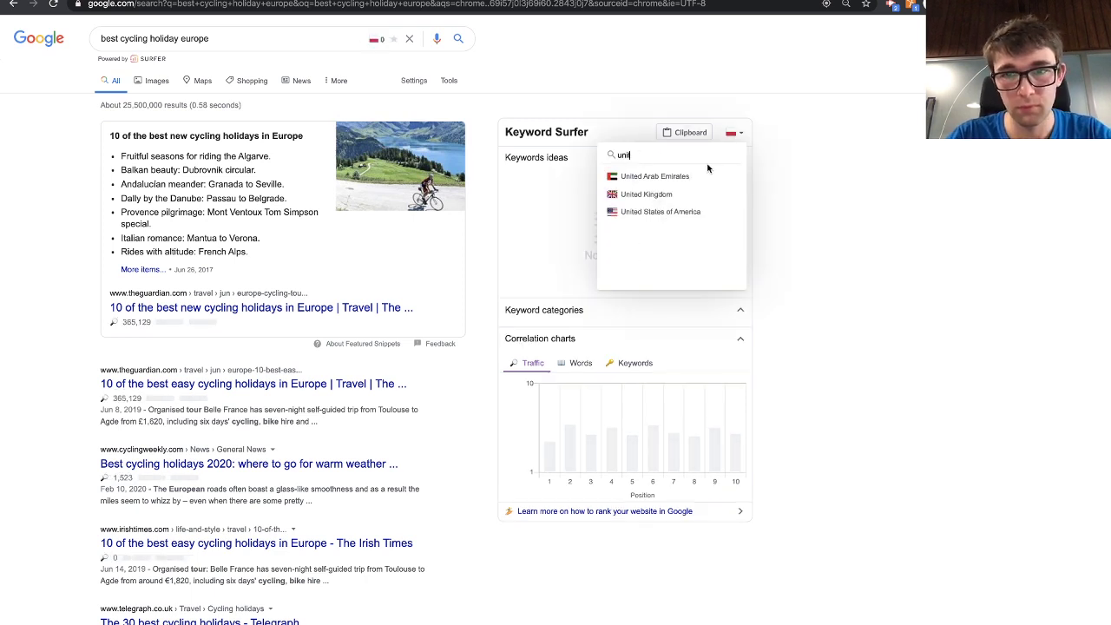
click(698, 193)
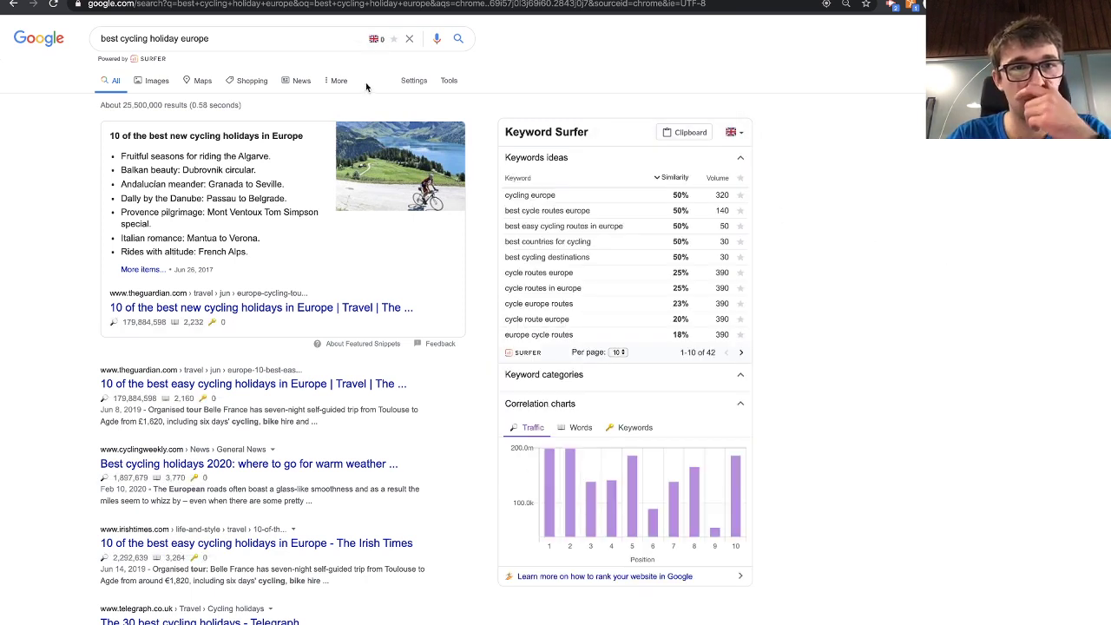
- Remove "best" from the Google query to check suggestions and search volumes for "cycling holiday europe"
click(120, 41)
key(BackSpace)
key(BackSpace)
key(BackSpace)
key(BackSpace)
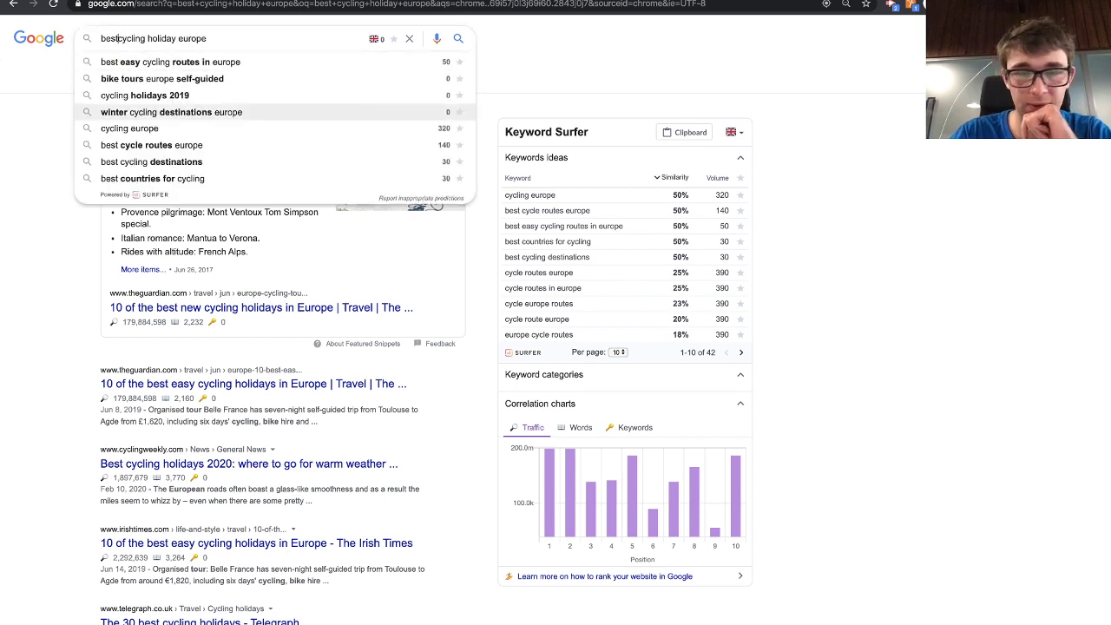
key(BackSpace)
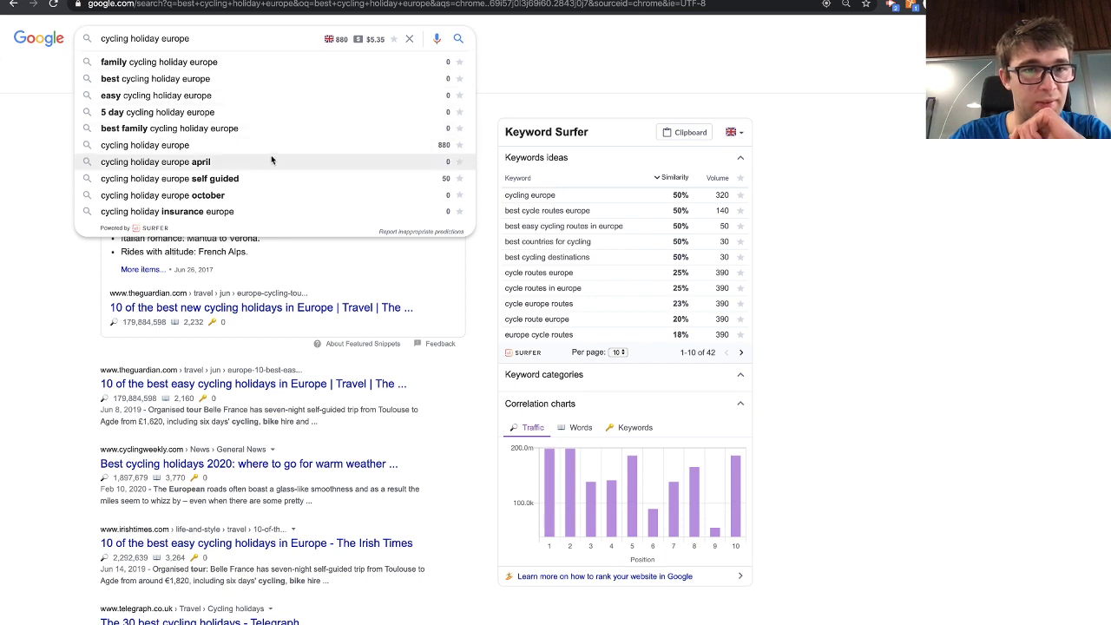
- Switch back to Surfer and reopen the "cycling holiday europe" query from the SERP Analyzer history
click(92, 1)
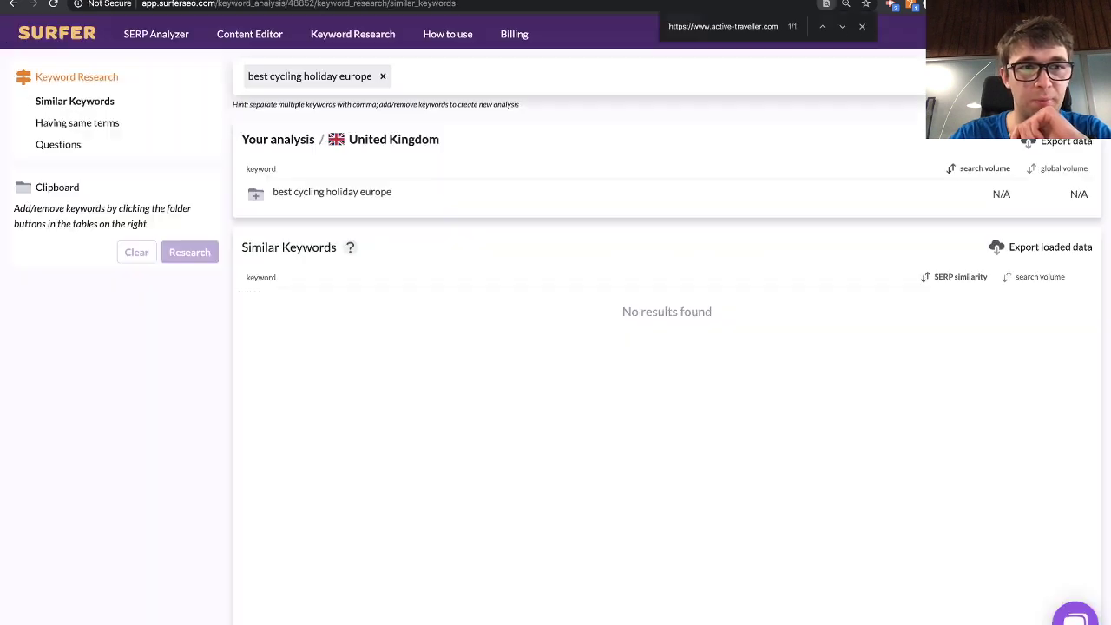
scroll(364, 97, left, 5)
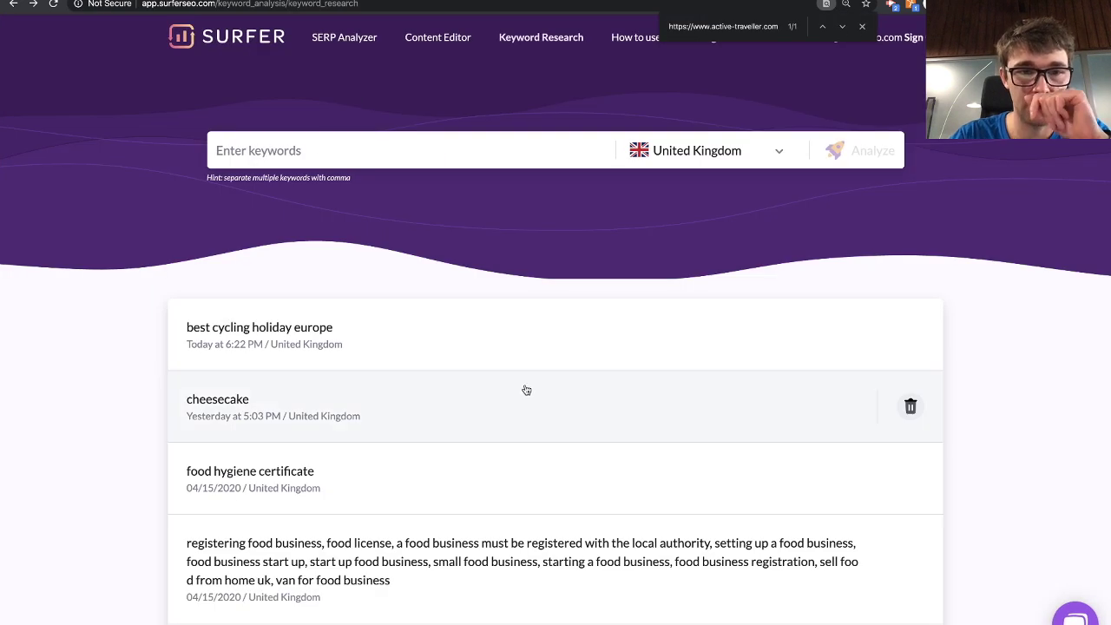
click(348, 39)
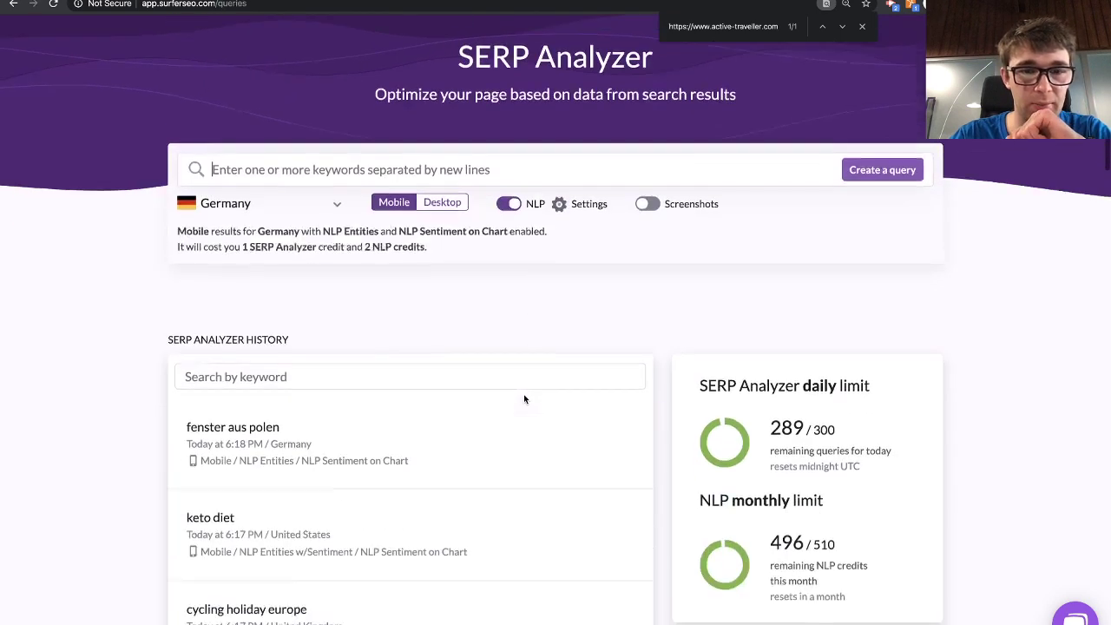
scroll(524, 397, down, 3)
click(417, 488)
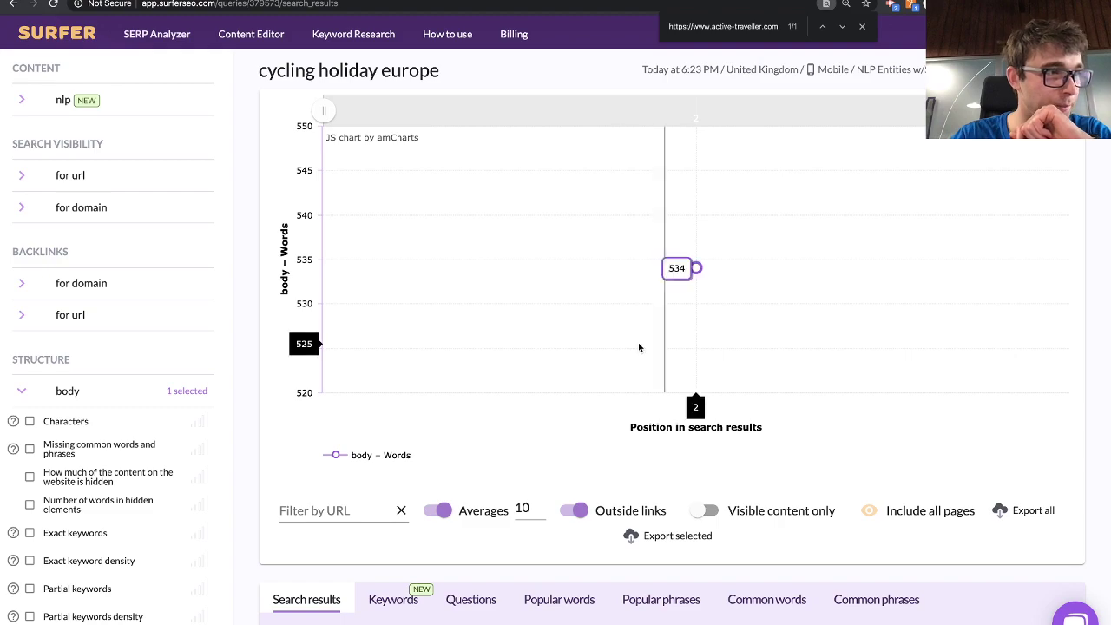
- Open the audit of the Freewheel Holidays result and examine its True Density phrase suggestions
scroll(715, 446, down, 5)
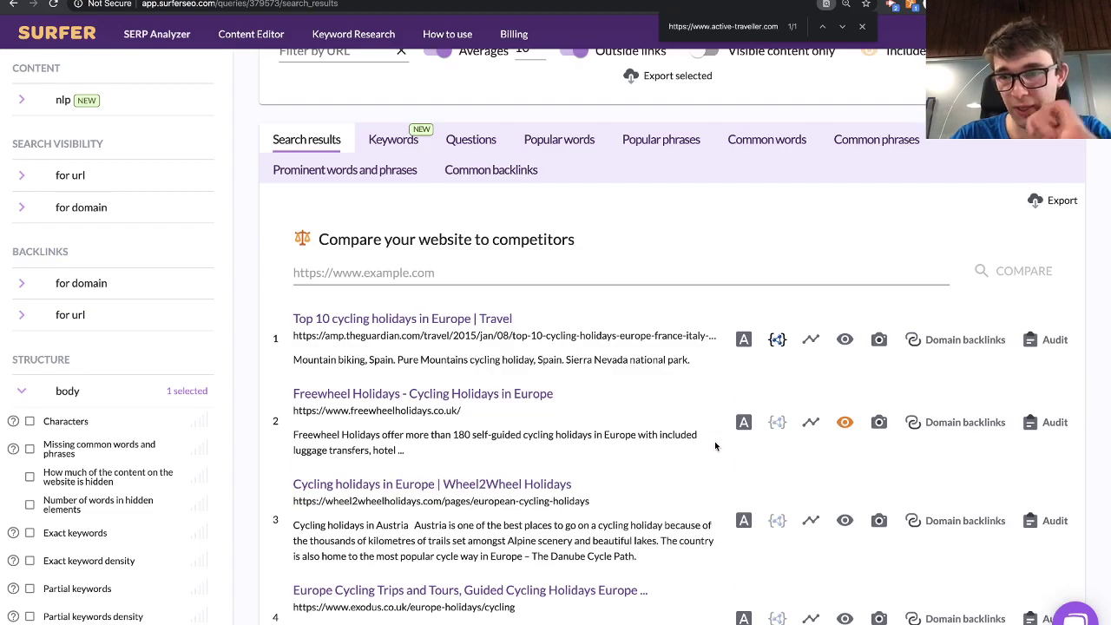
click(1054, 423)
scroll(704, 317, down, 4)
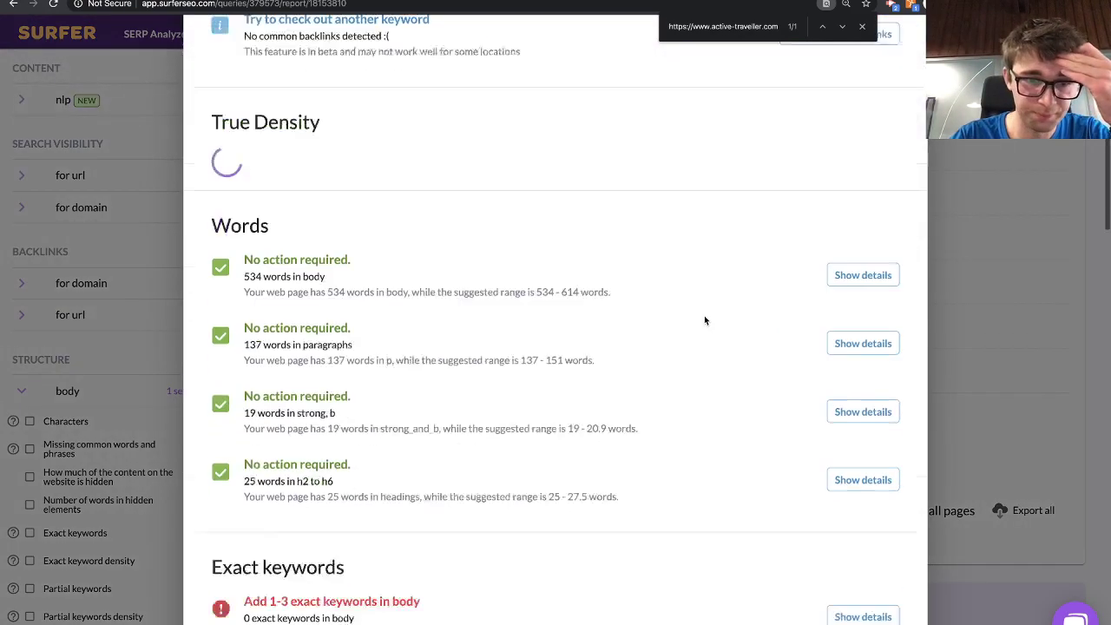
scroll(711, 317, down, 3)
scroll(731, 309, up, 3)
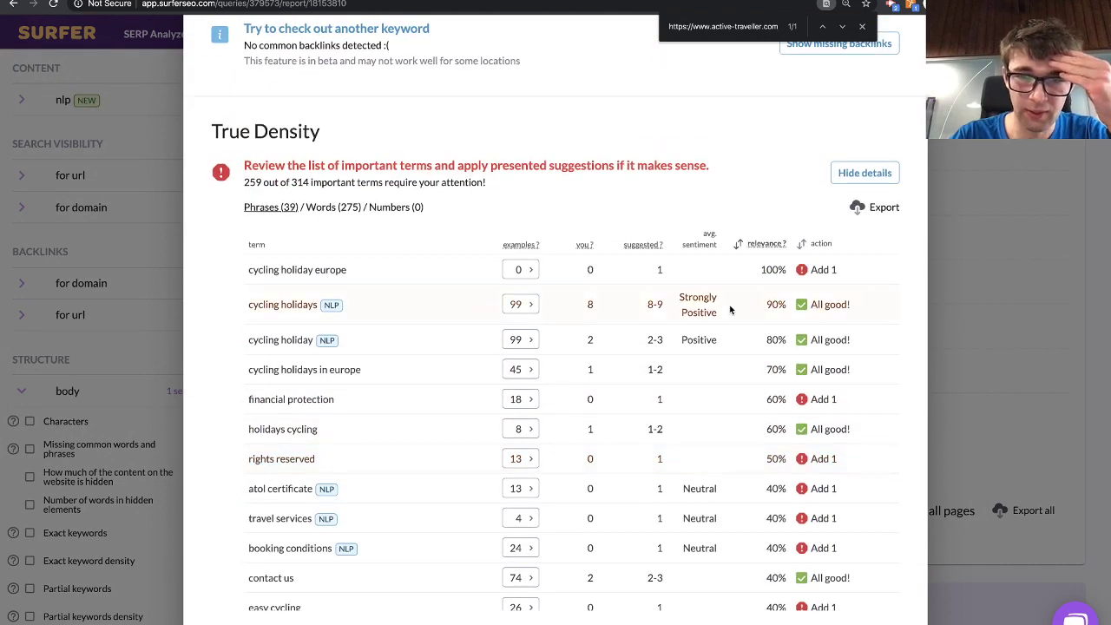
scroll(586, 408, up, 1)
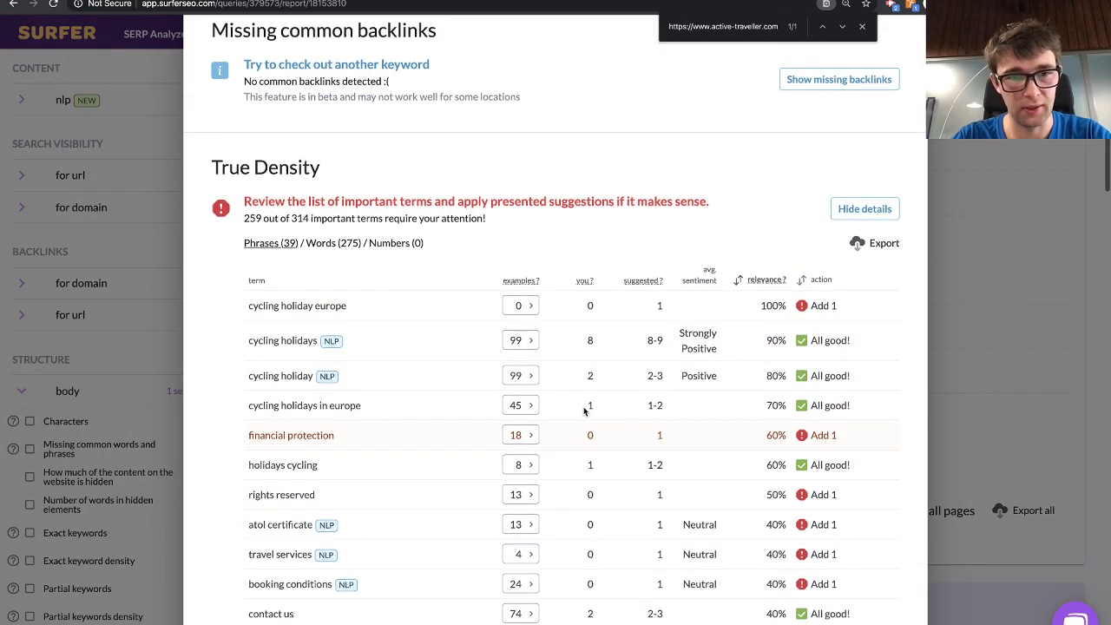
scroll(584, 412, down, 10)
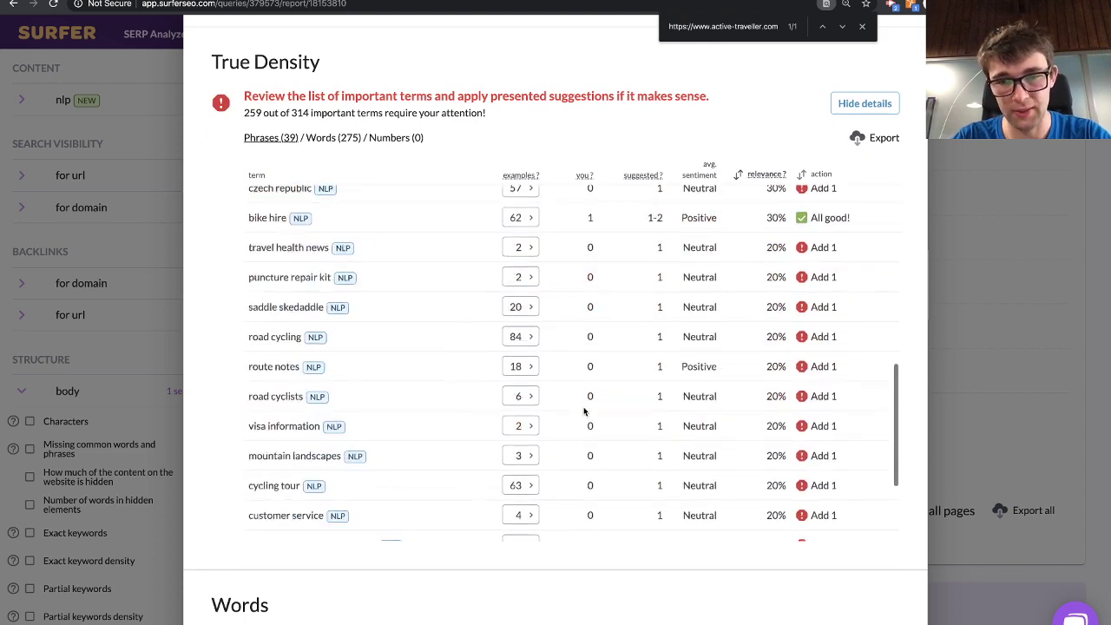
scroll(584, 412, up, 1)
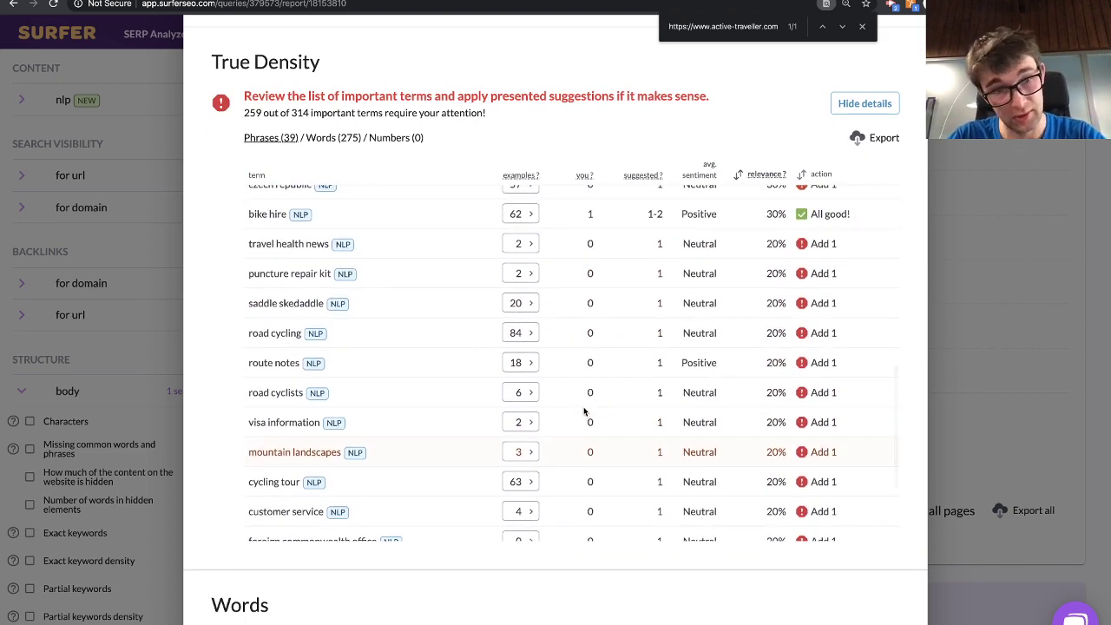
scroll(584, 412, down, 5)
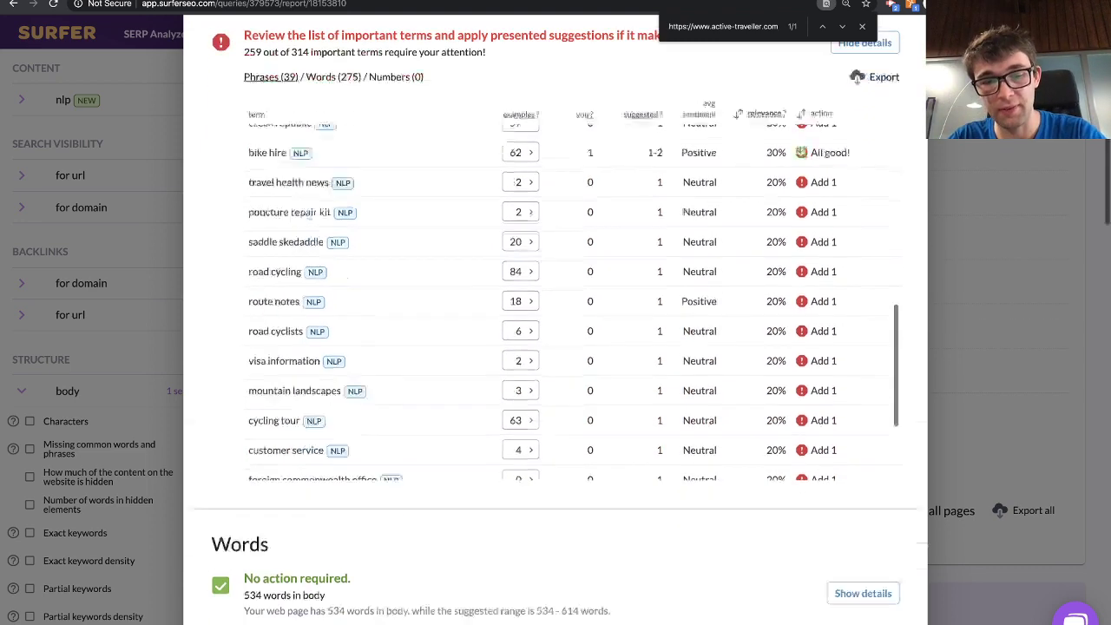
- Show the body word count details in the Freewheel Holidays audit, then close the audit
click(863, 430)
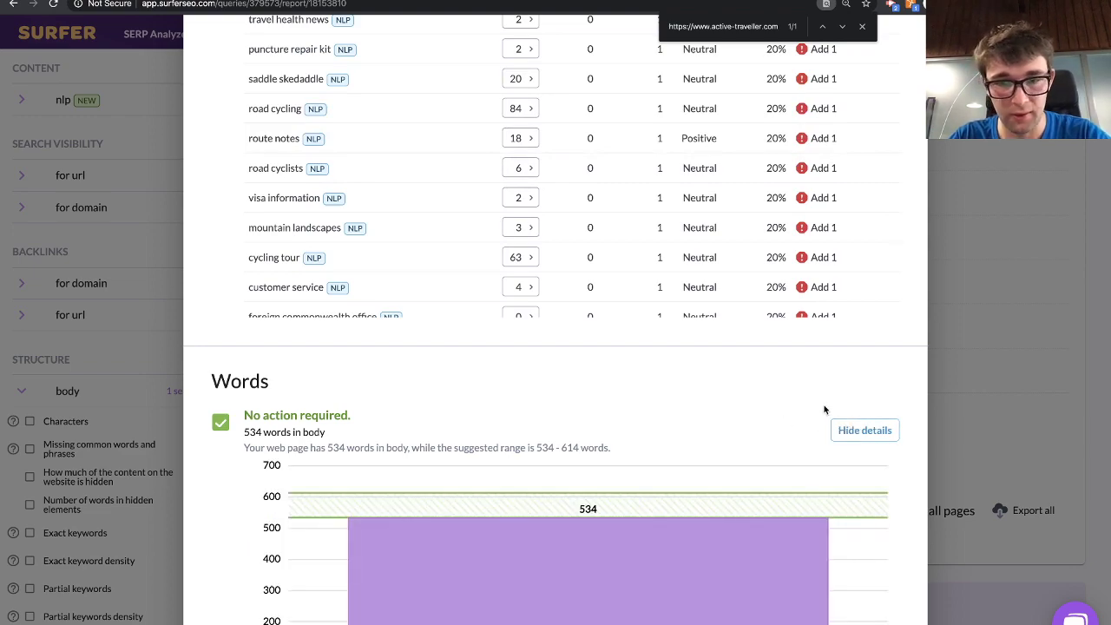
scroll(868, 390, down, 5)
click(1024, 339)
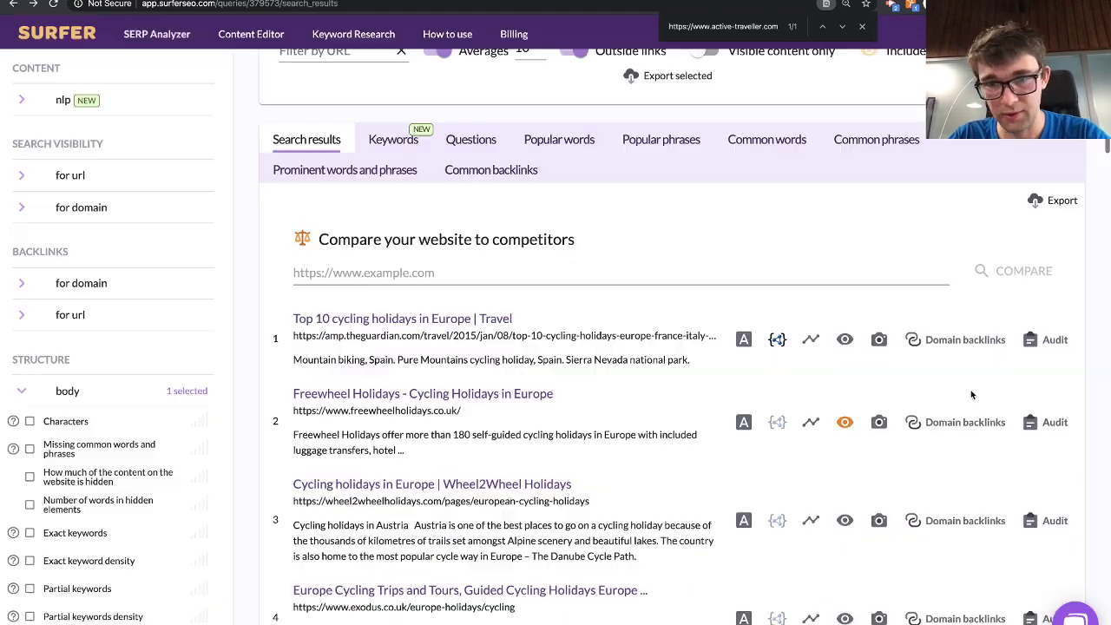
- Open the audit of the "10 Best Cycling Holidays in Europe - Active-Traveller" result and show its body word count details
scroll(981, 434, down, 20)
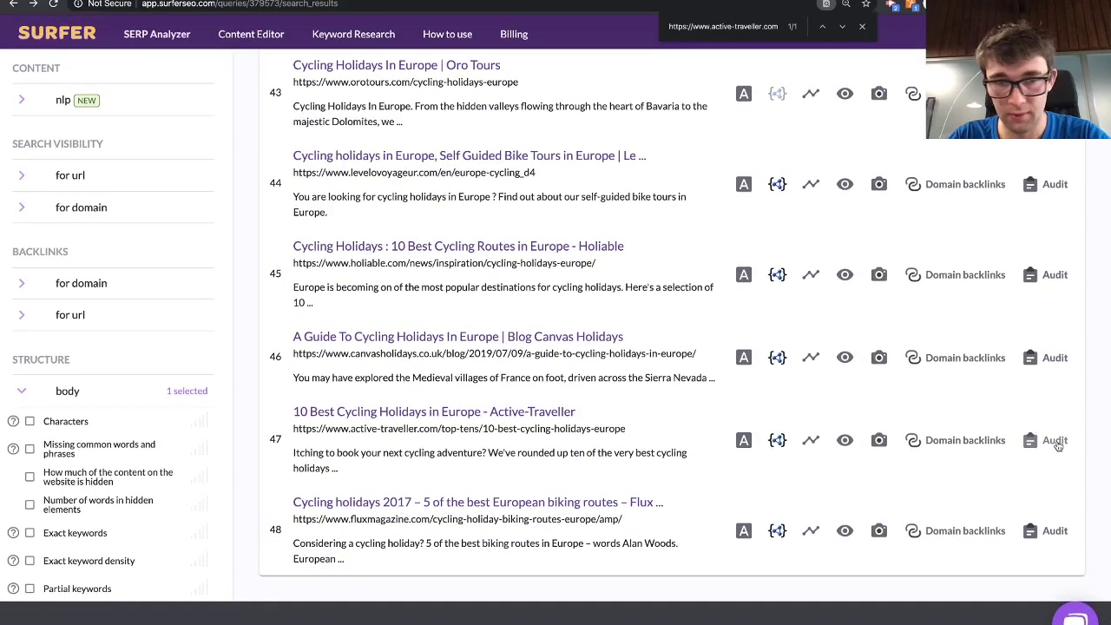
click(1056, 443)
scroll(668, 373, down, 5)
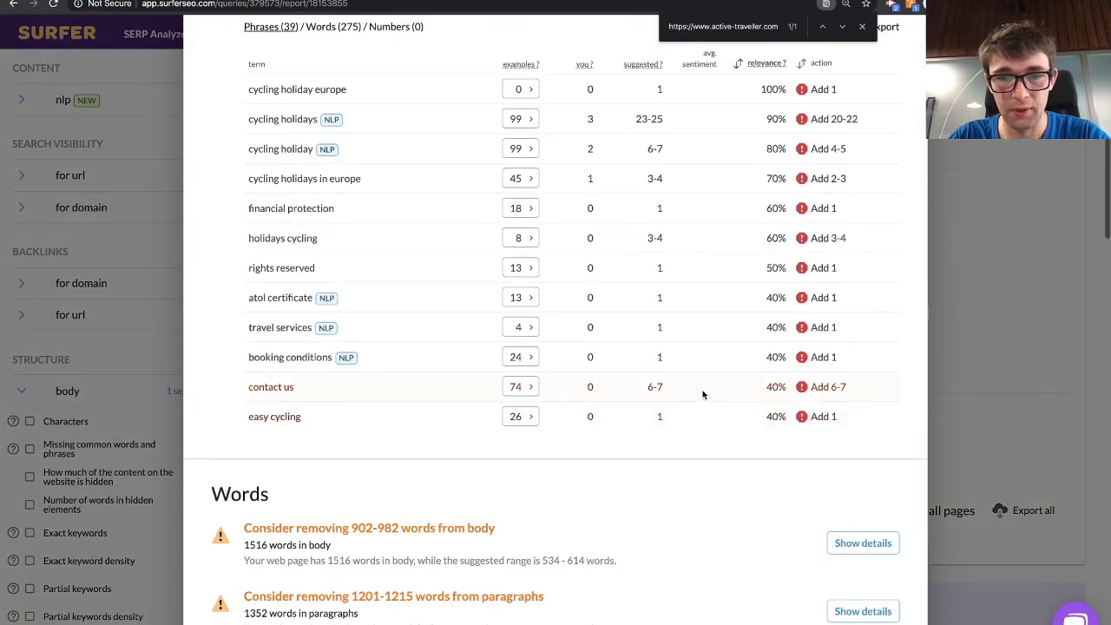
click(855, 542)
scroll(685, 563, down, 3)
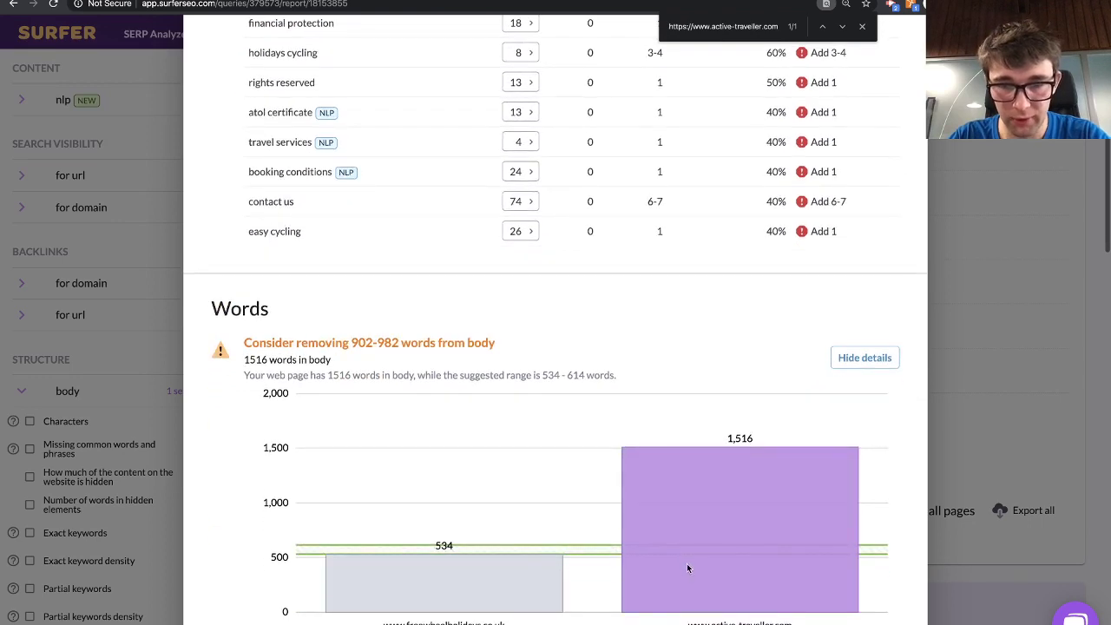
- Review the True Density phrases in the Active-Traveller audit and return to the audit summary
scroll(743, 411, up, 4)
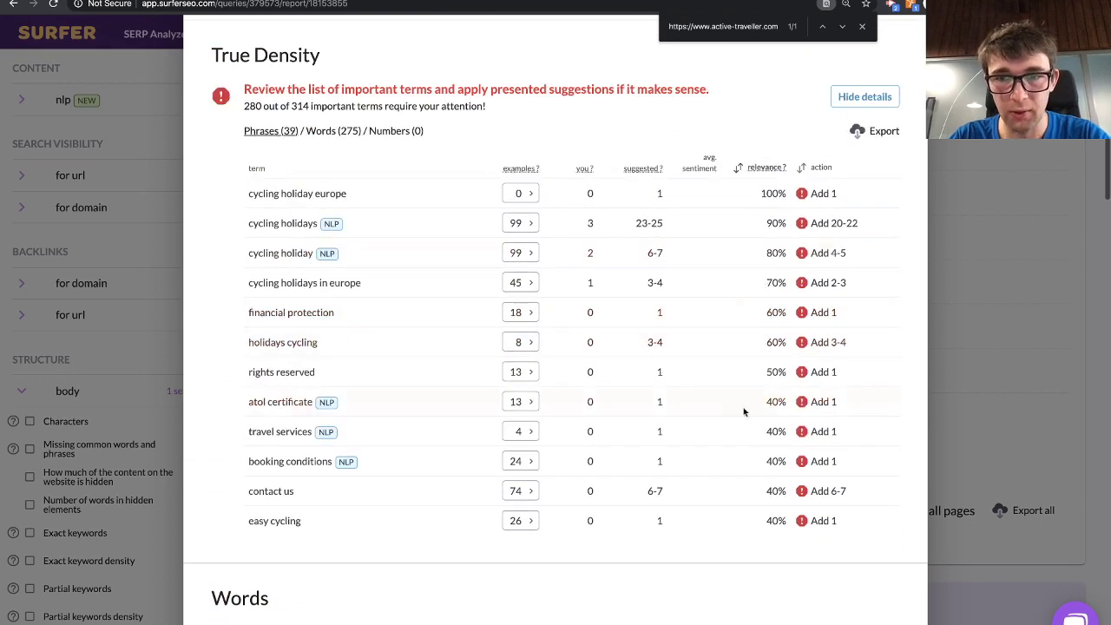
scroll(744, 412, down, 8)
scroll(605, 388, up, 4)
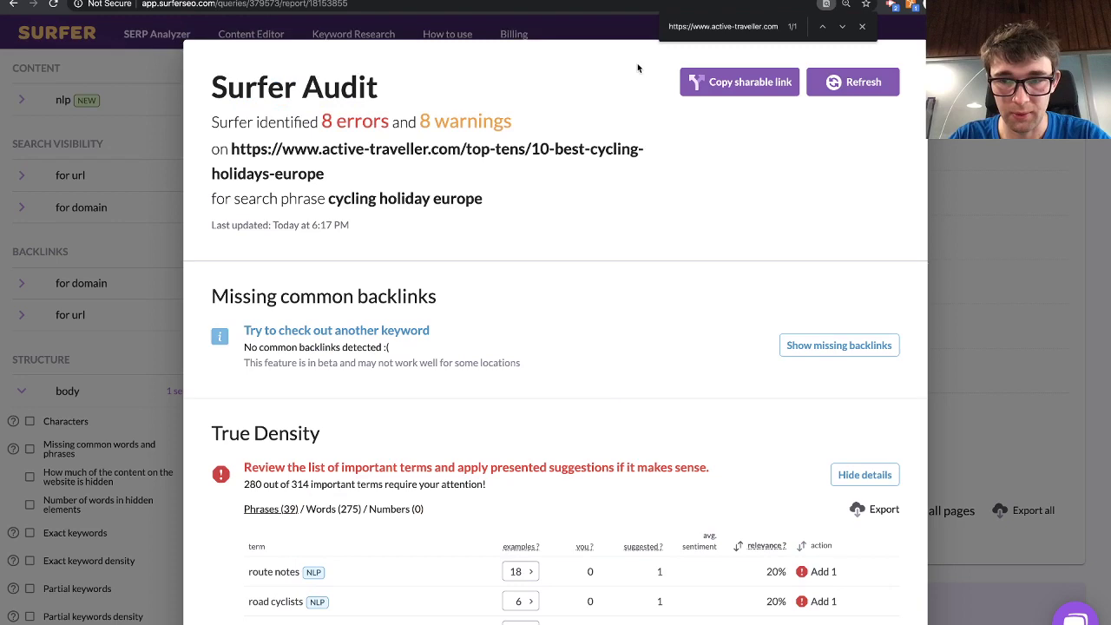
- Examine the most relevant True Density phrases in the Active-Traveller audit and close the audit
scroll(637, 179, down, 4)
scroll(625, 321, up, 6)
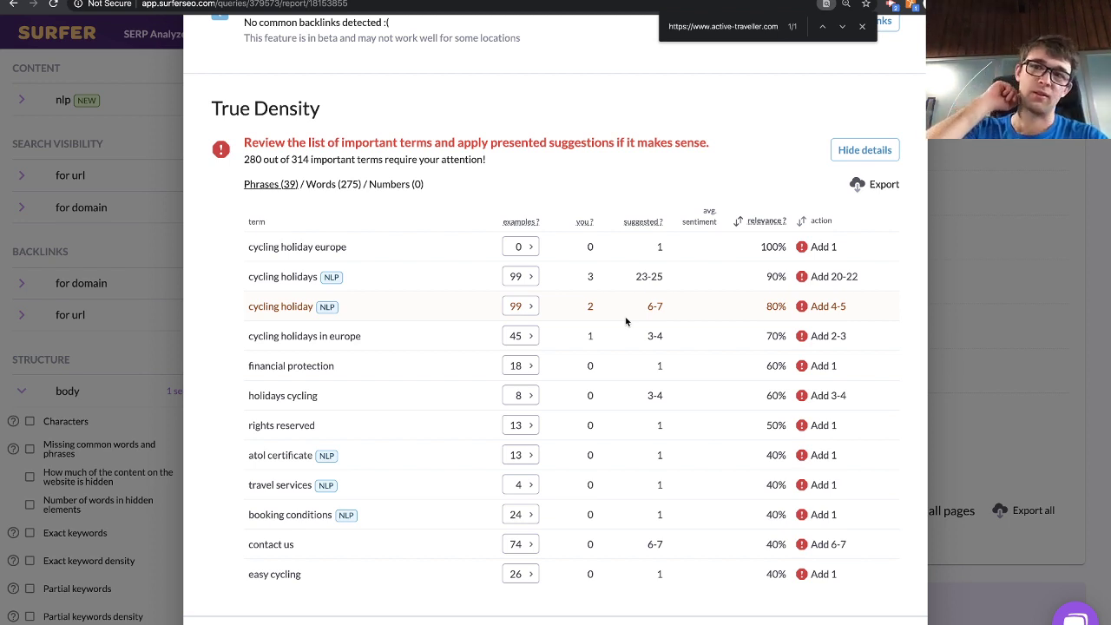
click(1065, 299)
- Open the saved "keto diet" query for the United States from the SERP Analyzer history
scroll(859, 277, up, 10)
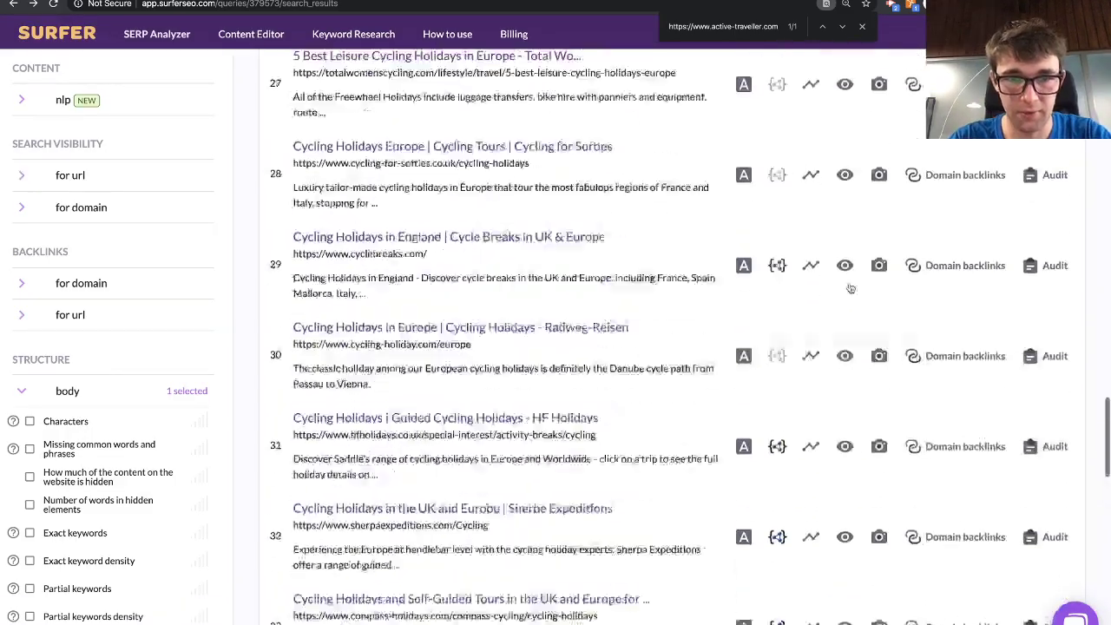
scroll(851, 287, up, 15)
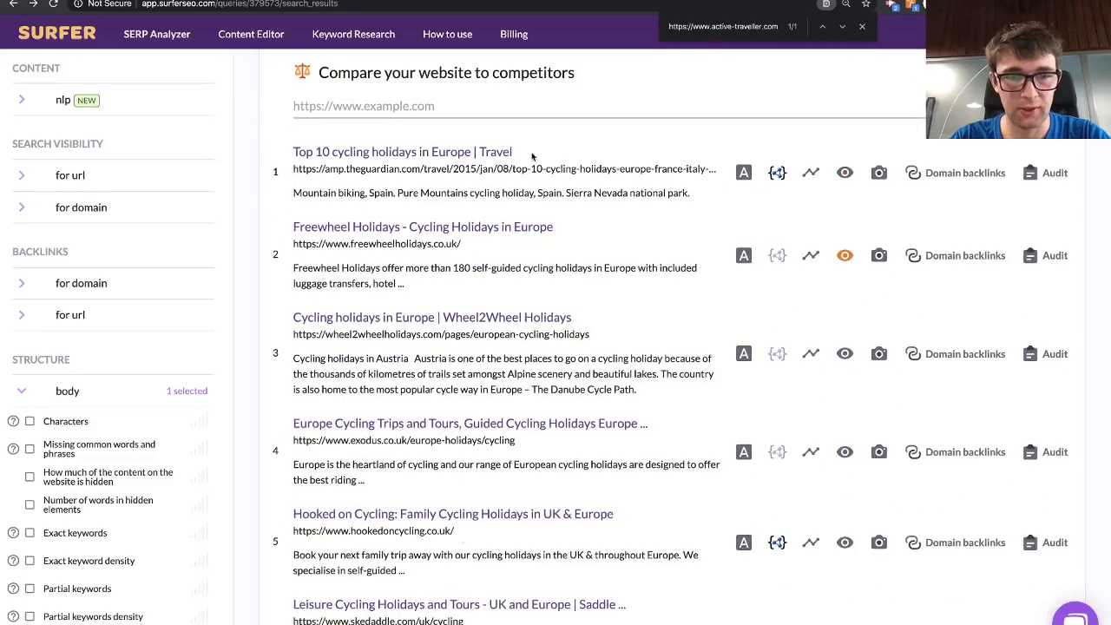
click(143, 36)
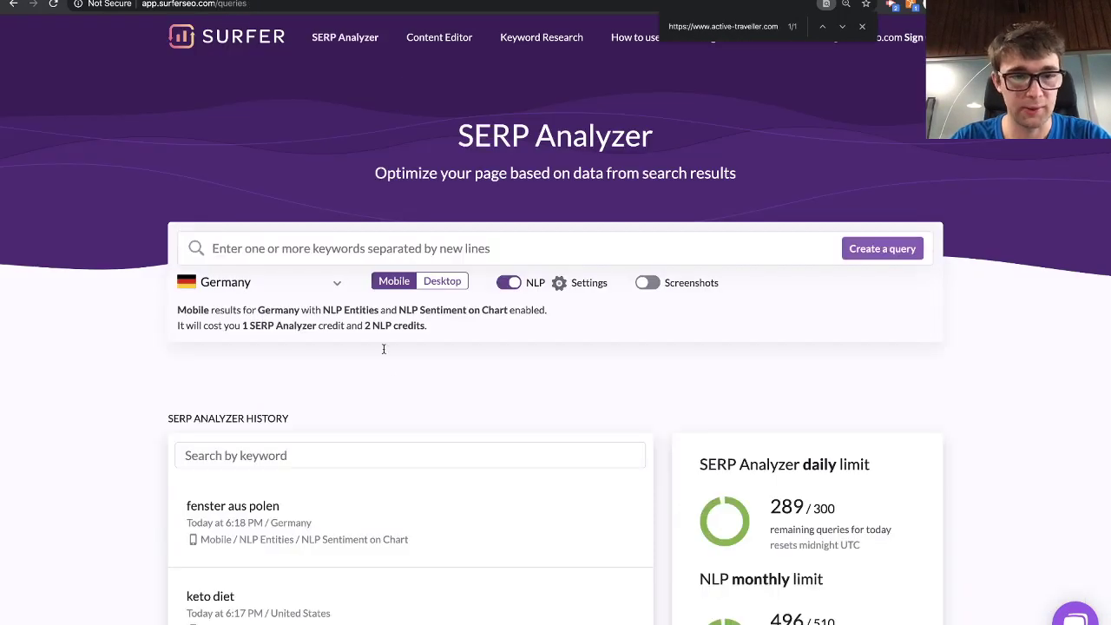
scroll(386, 361, down, 2)
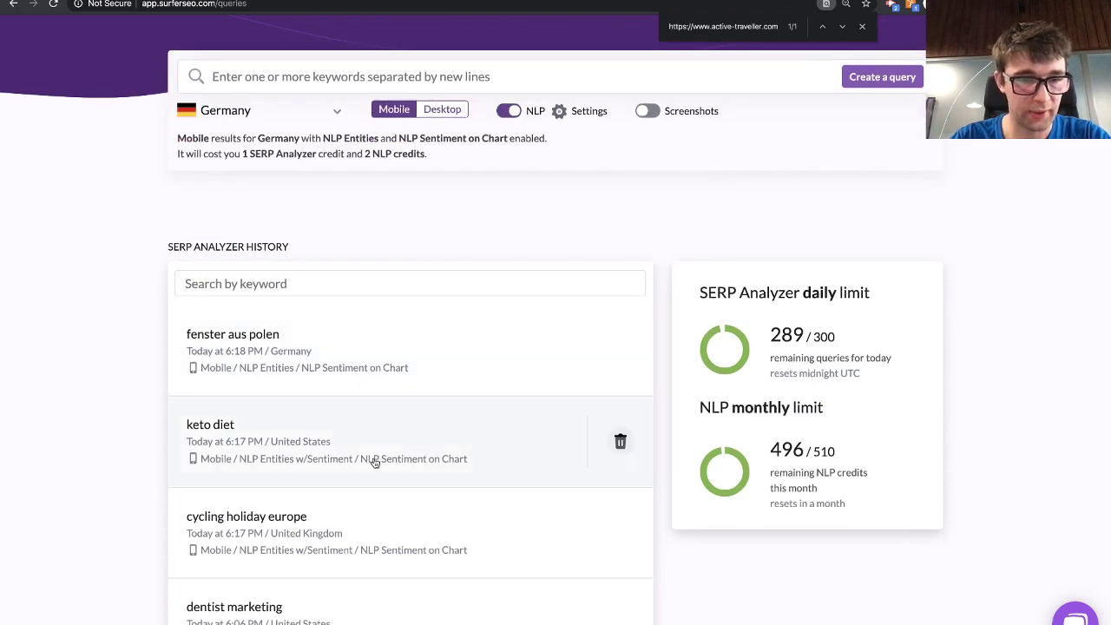
click(394, 441)
- Copy the healthsadvises.com what-is-keto-diet URL from the Second On-Page Roast (Responses) spreadsheet and search for it in Surfer's keto diet results
click(404, 1)
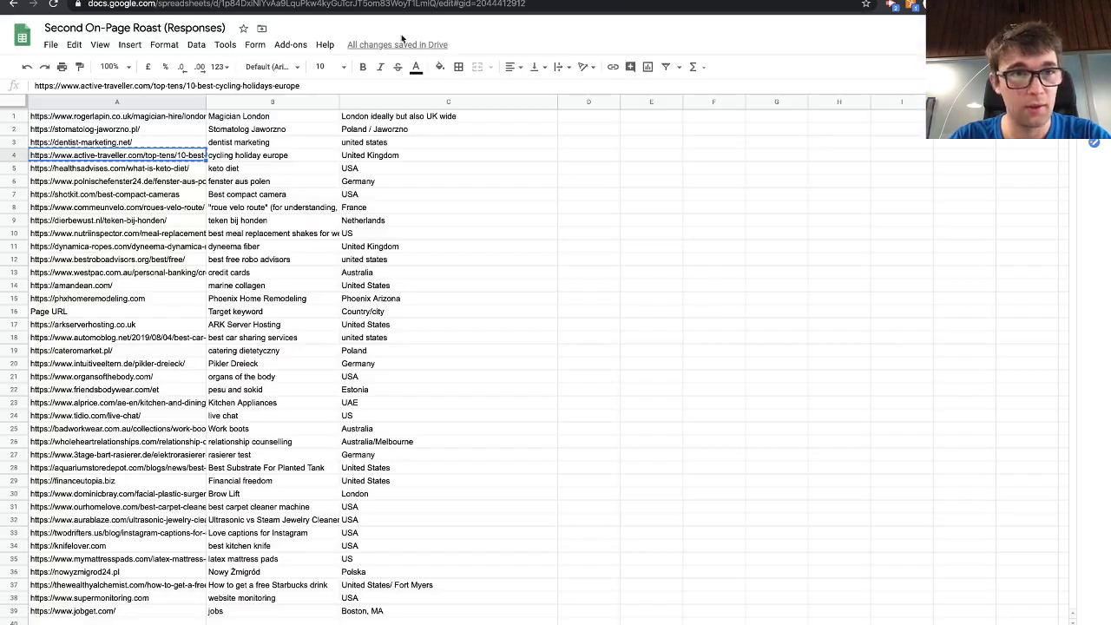
click(160, 171)
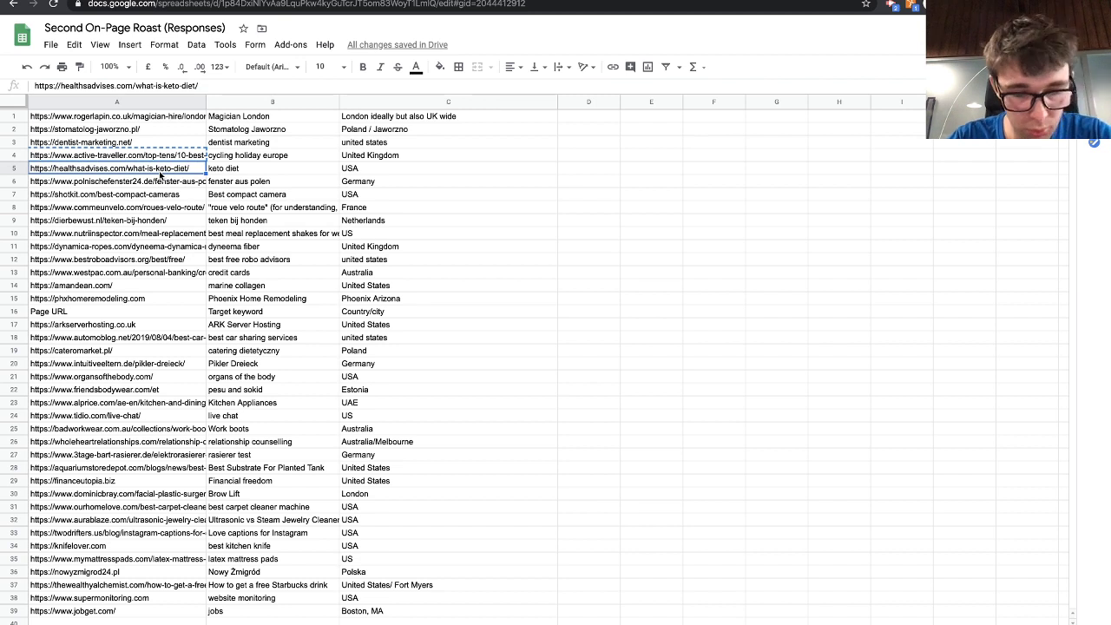
key(ctrl+c)
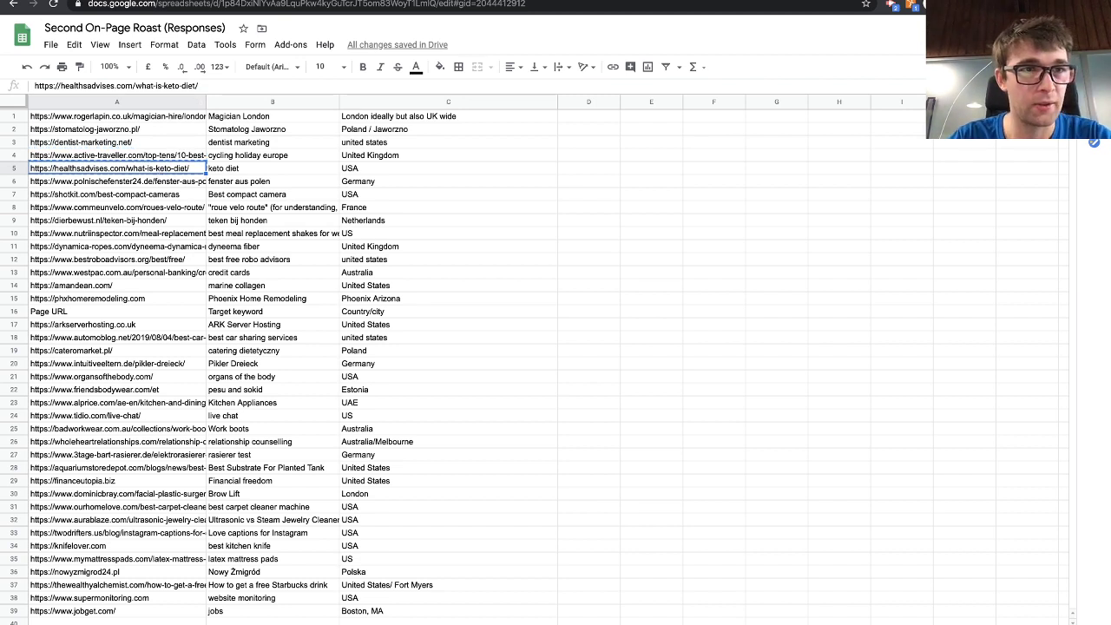
key(ctrl+Tab)
key(ctrl+f)
key(ctrl+v)
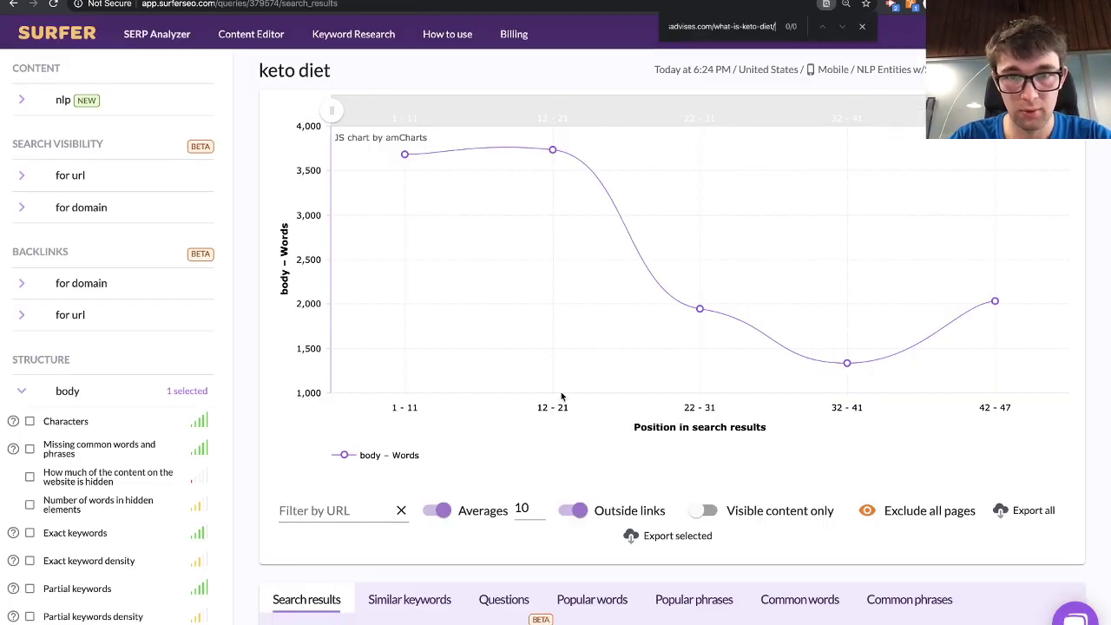
scroll(799, 423, down, 4)
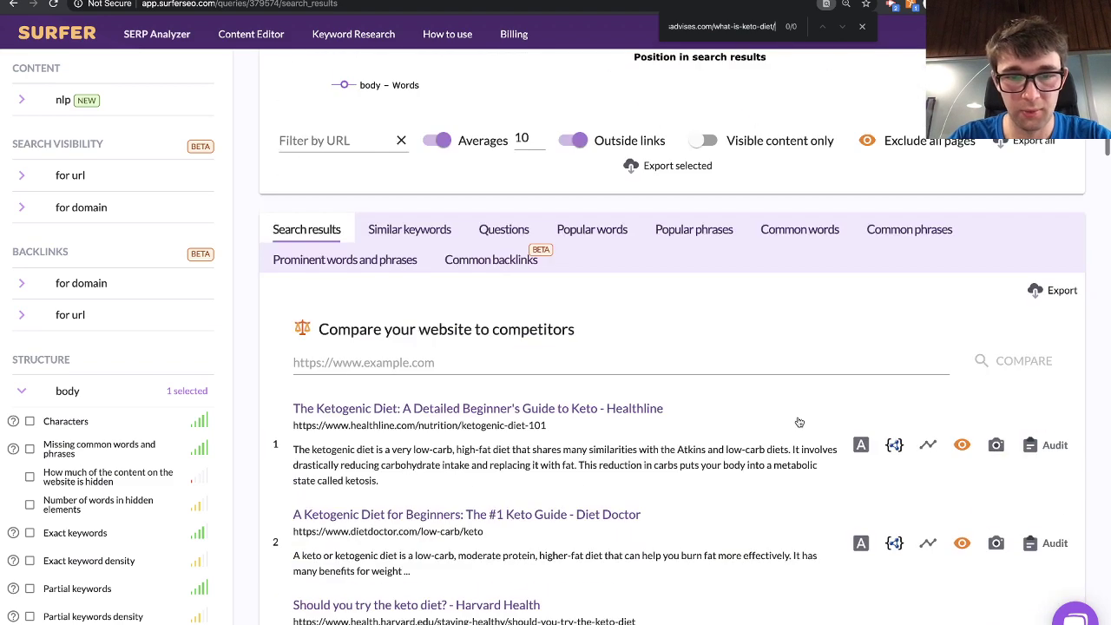
click(695, 380)
key(ctrl+v)
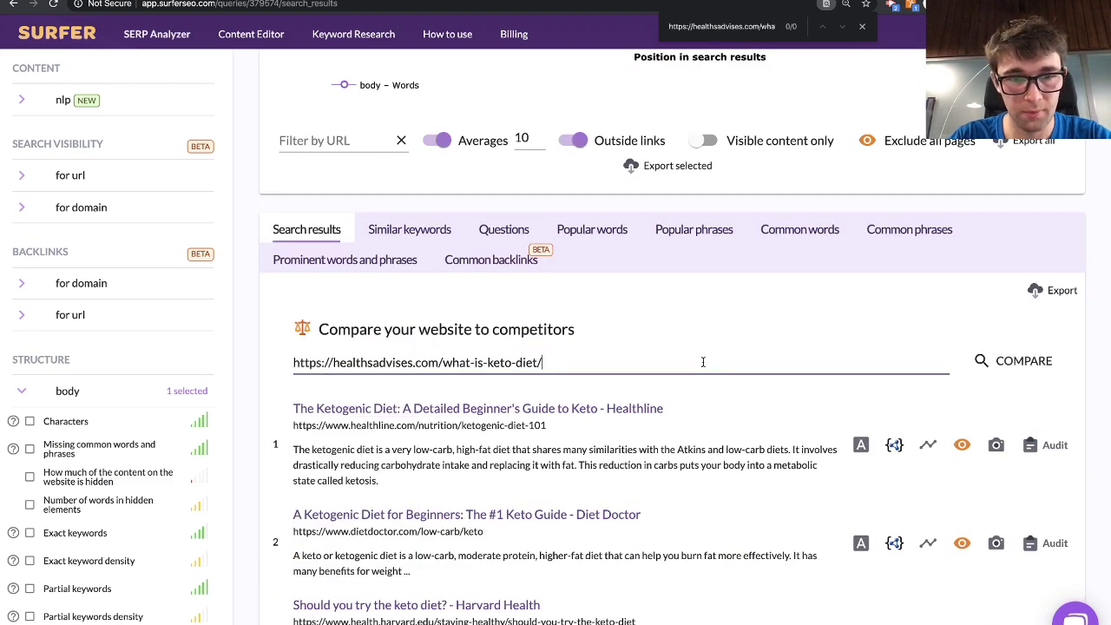
click(1031, 352)
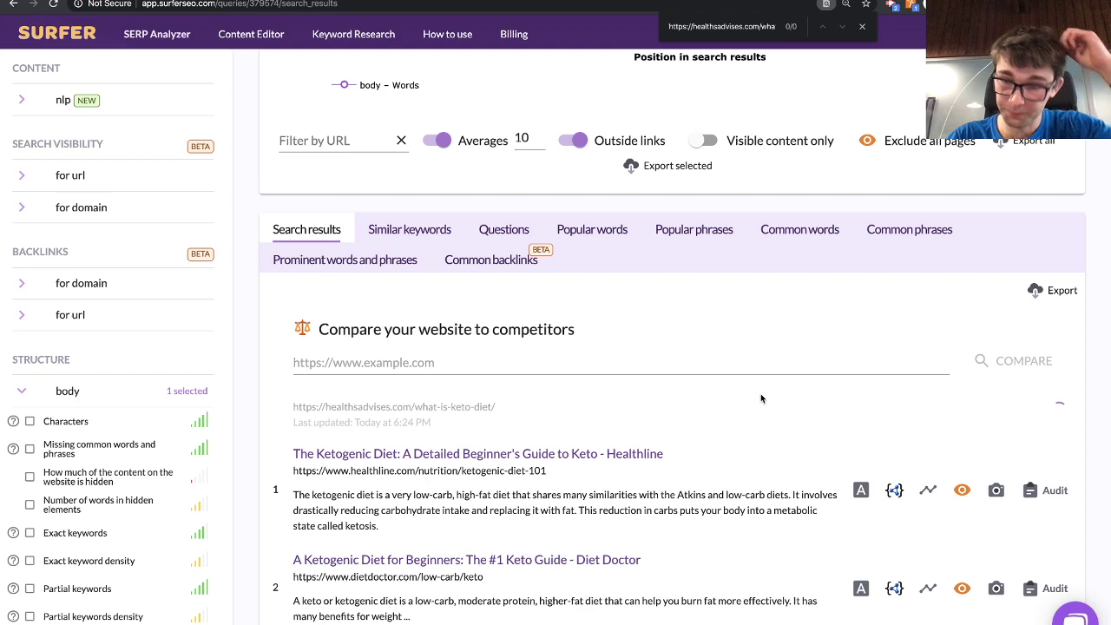
scroll(761, 398, down, 1)
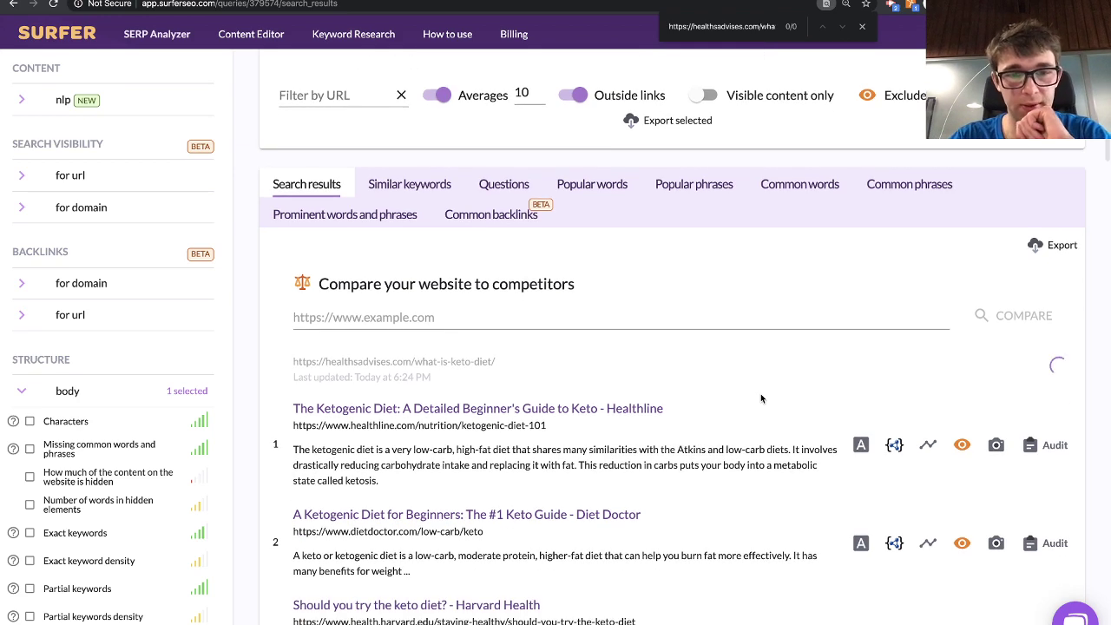
scroll(760, 398, down, 2)
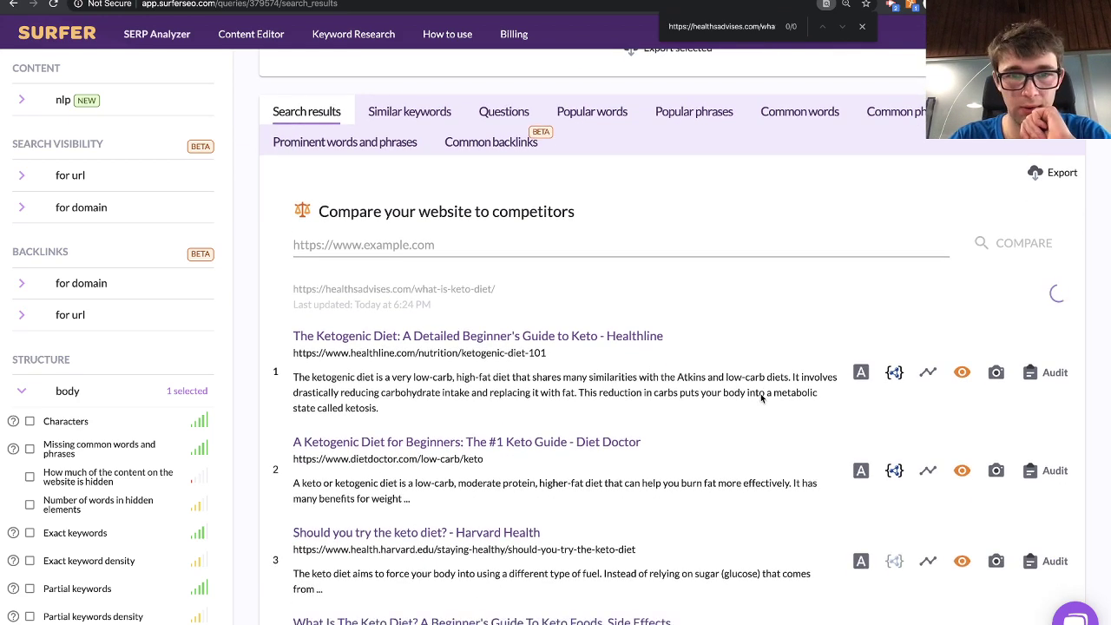
- Turn off averages in the keto diet chart and plot the estimated traffic for domain
scroll(760, 393, up, 10)
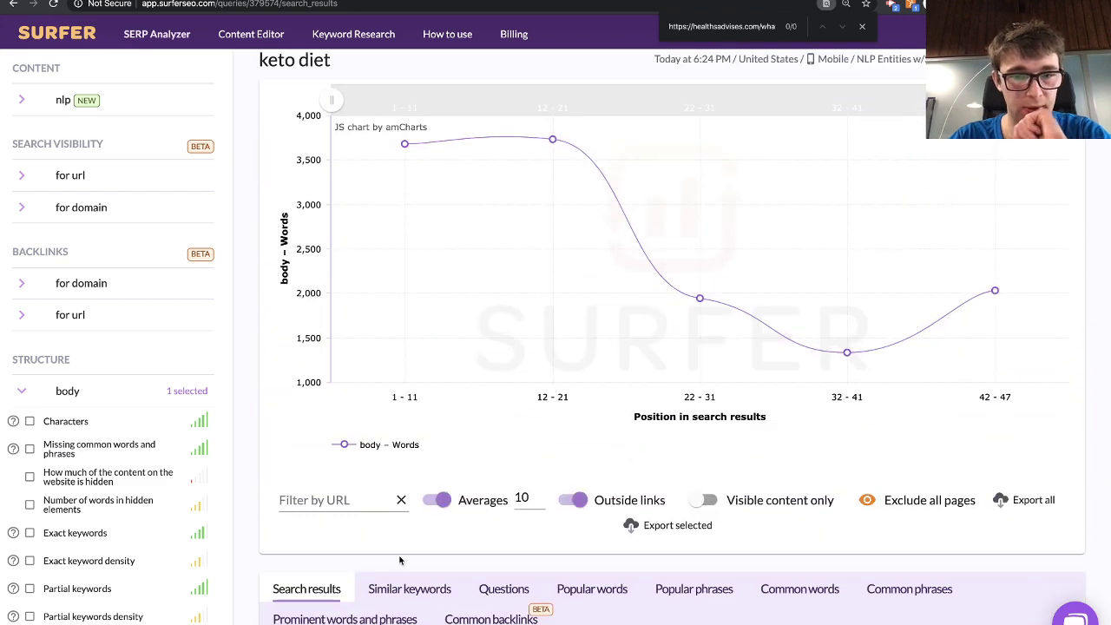
click(75, 209)
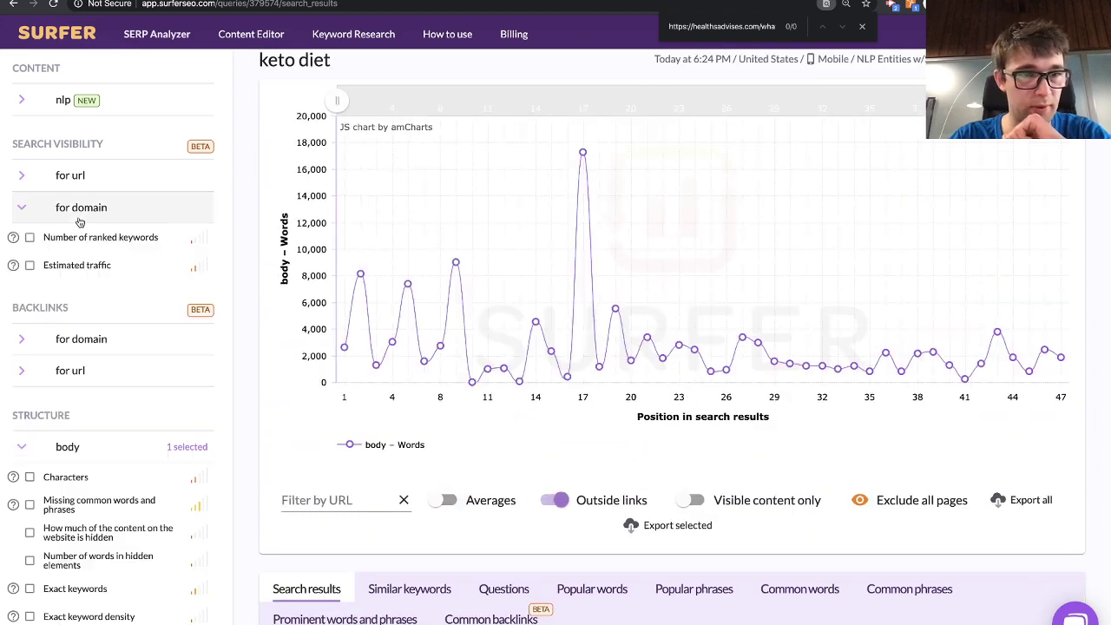
click(82, 264)
- Check the domain traffic of the top-ranking pages in the chart and exclude the Healthline and Wikipedia results
scroll(87, 597, down, 2)
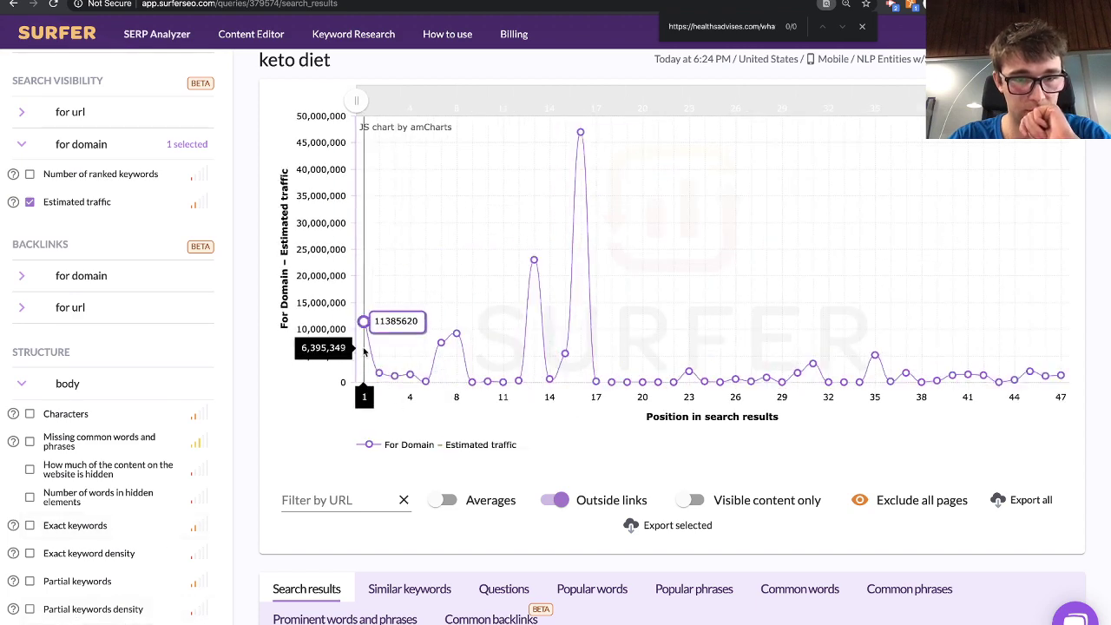
scroll(363, 351, down, 2)
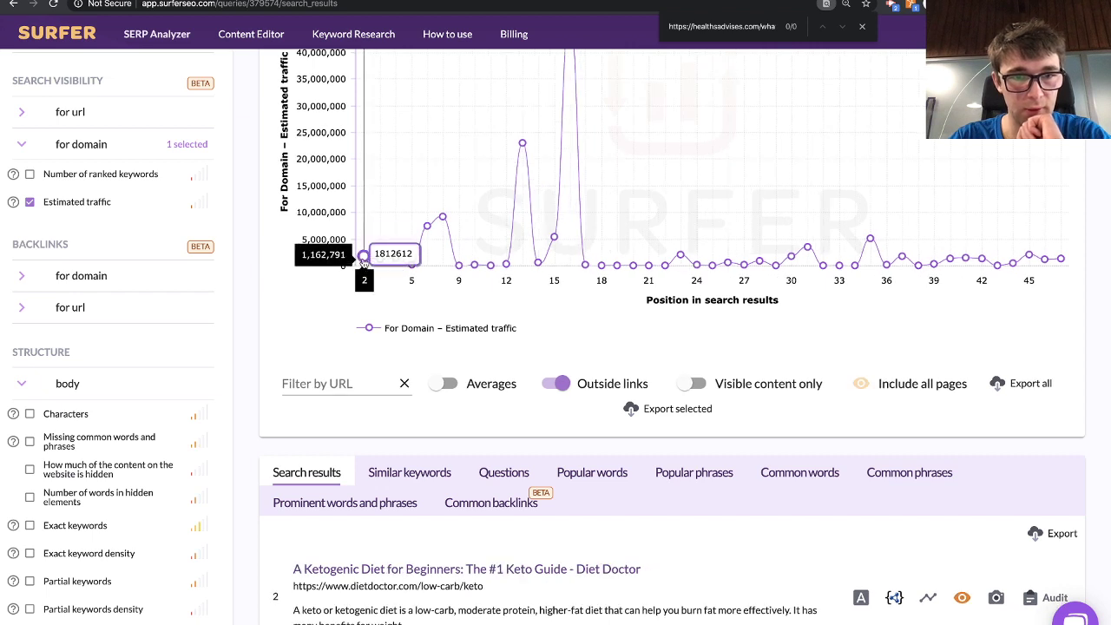
mouse_move(387, 263)
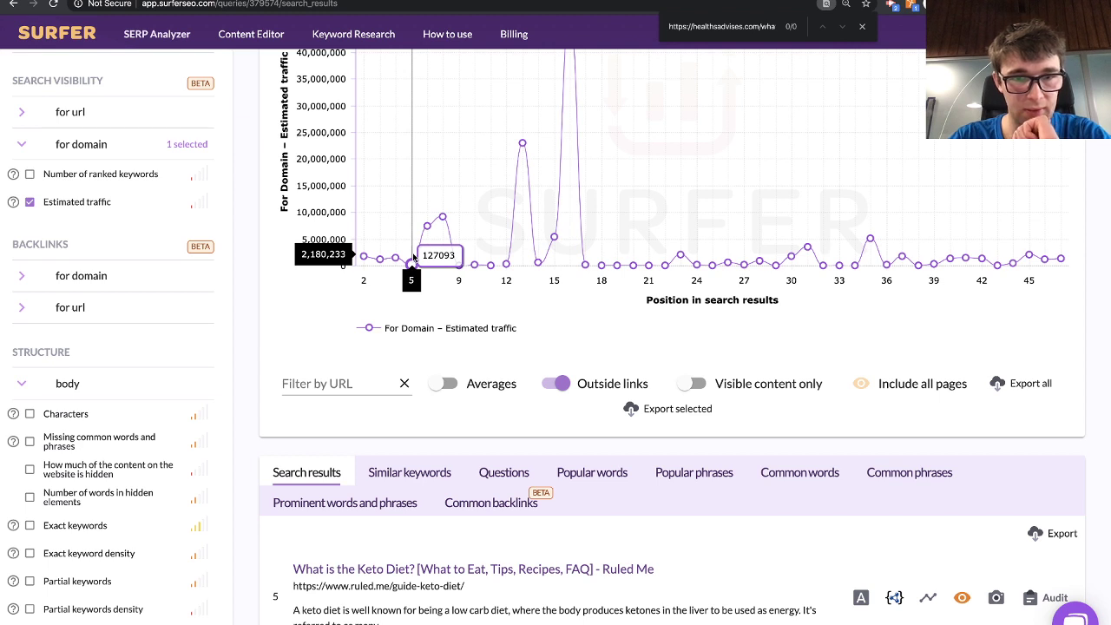
mouse_move(459, 264)
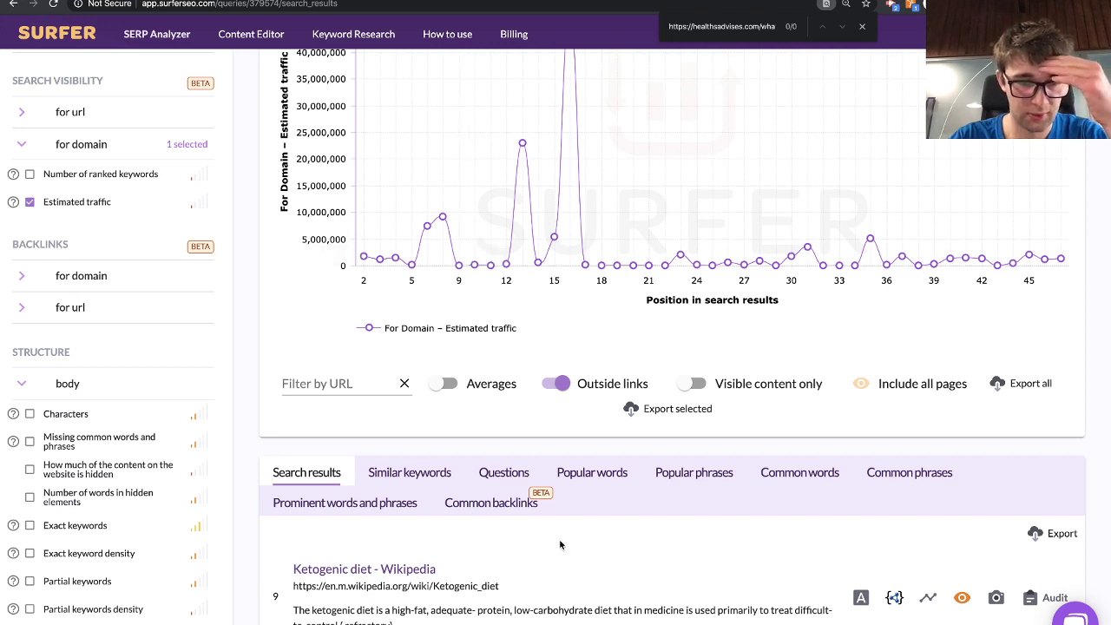
click(961, 597)
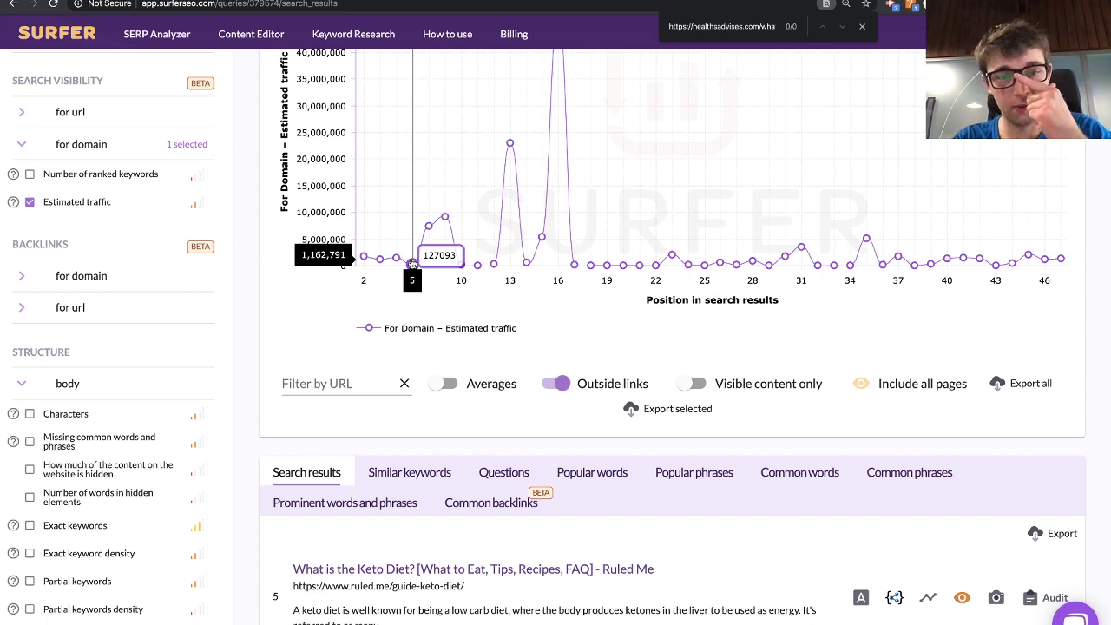
- Open the healthsadvises.com audit, review its True Density phrases and body word count against competitors, and close it
scroll(661, 327, down, 3)
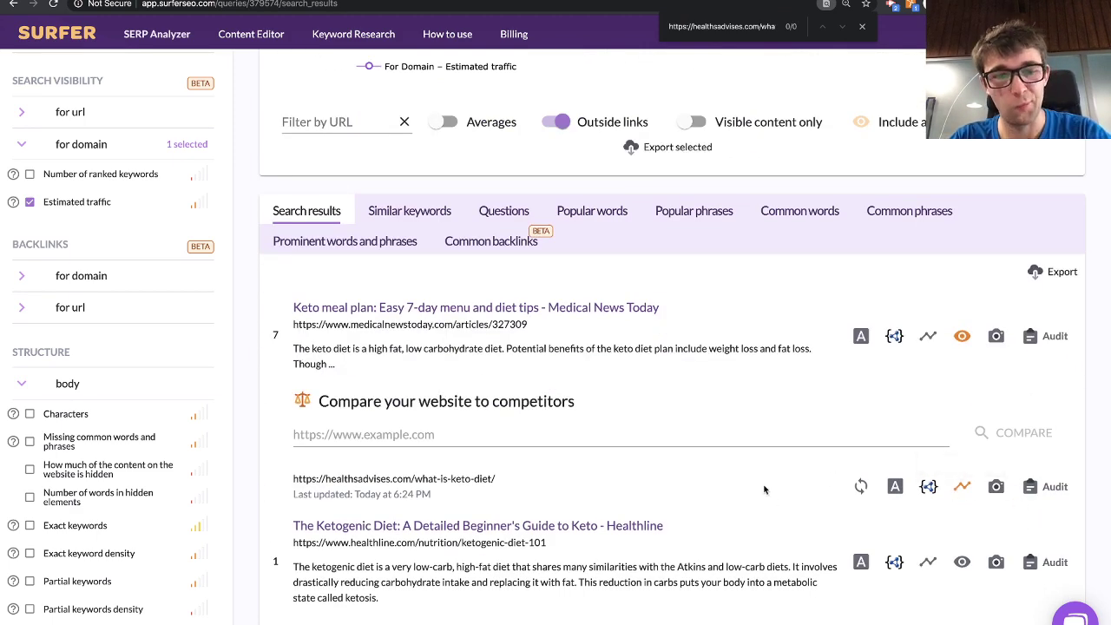
click(1036, 492)
scroll(462, 334, down, 1)
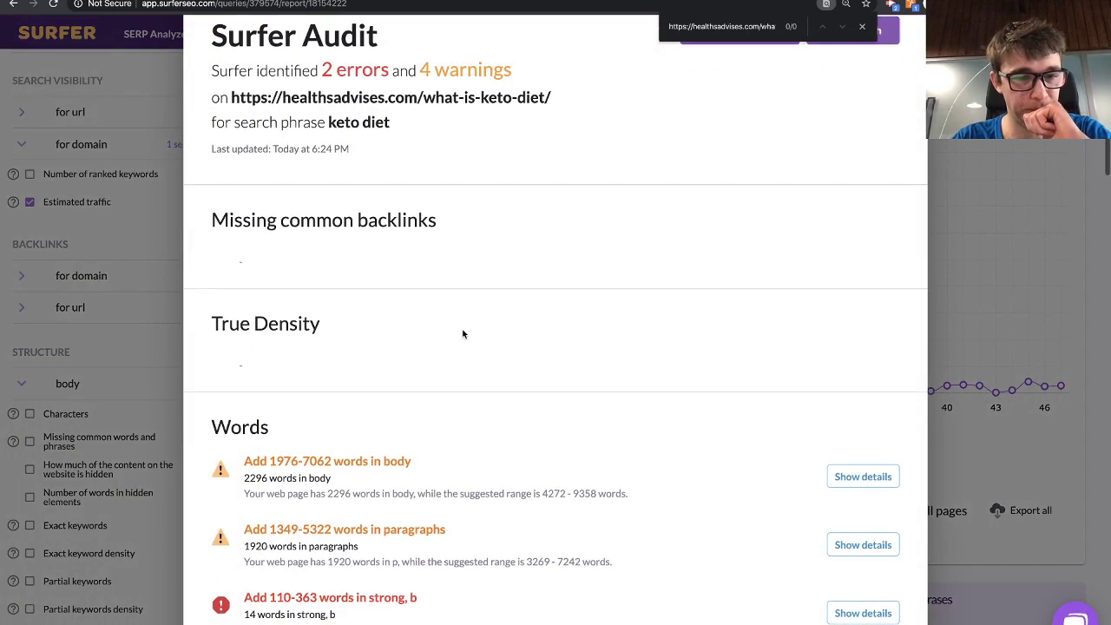
scroll(462, 335, down, 1)
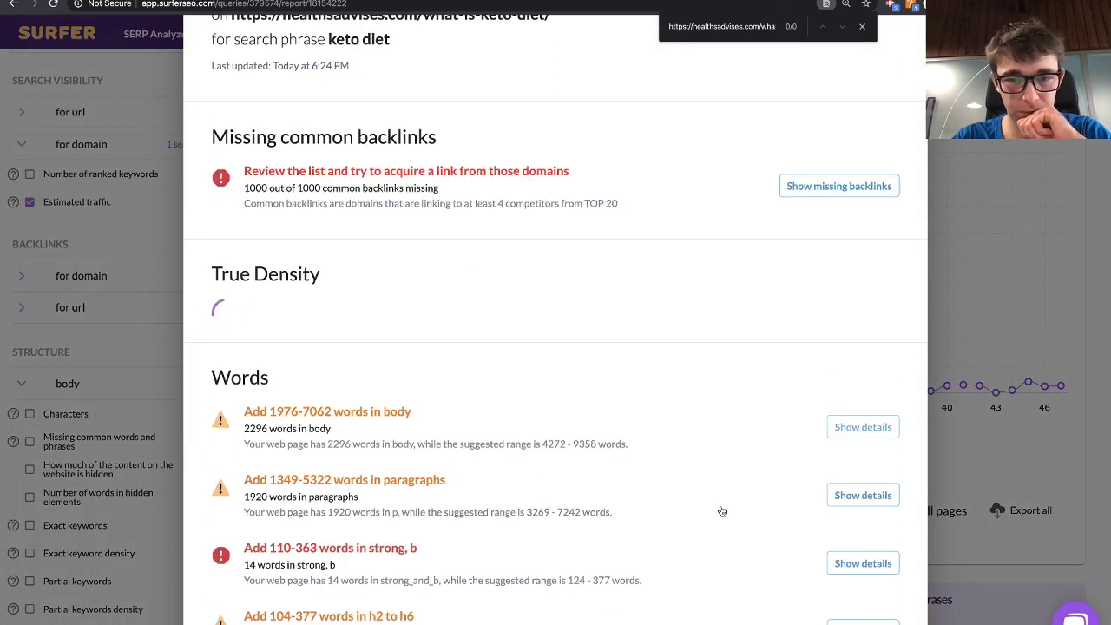
scroll(720, 511, down, 3)
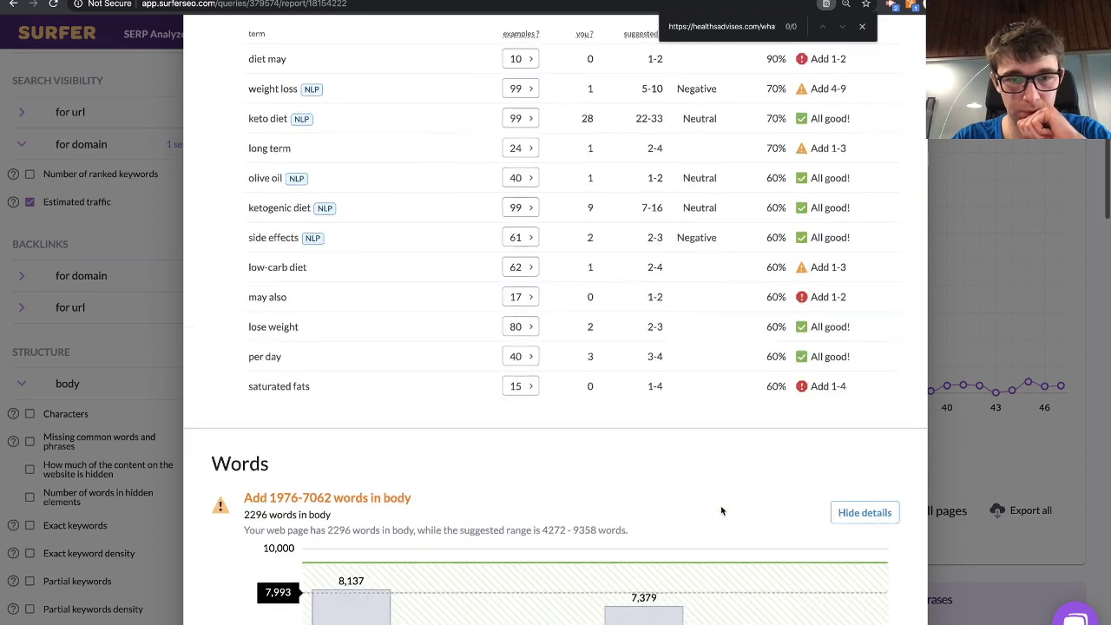
scroll(720, 511, down, 4)
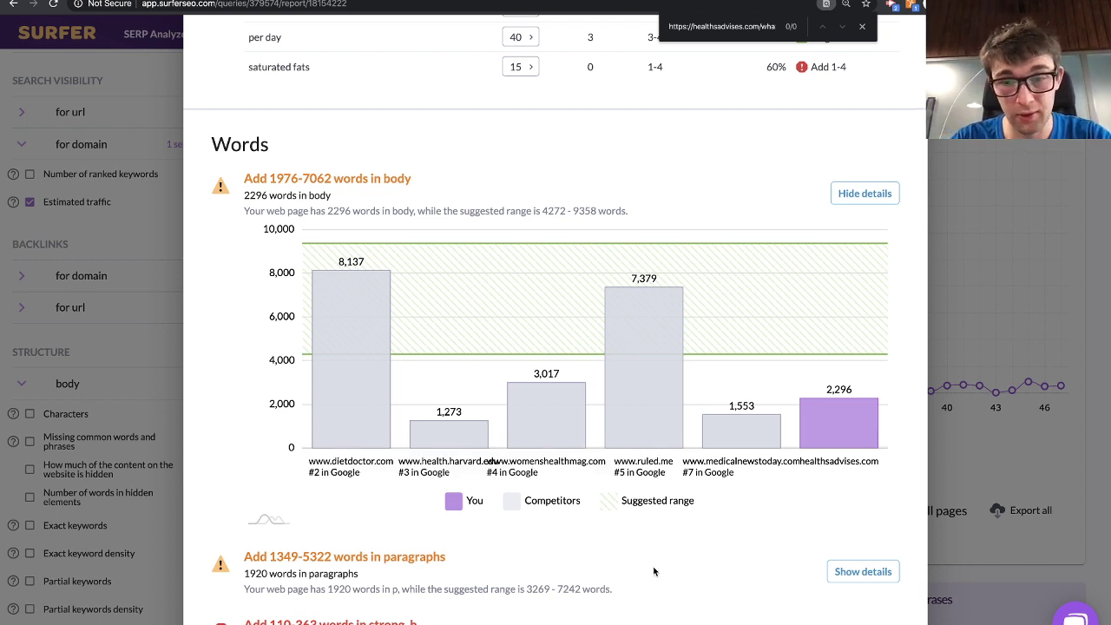
click(1090, 424)
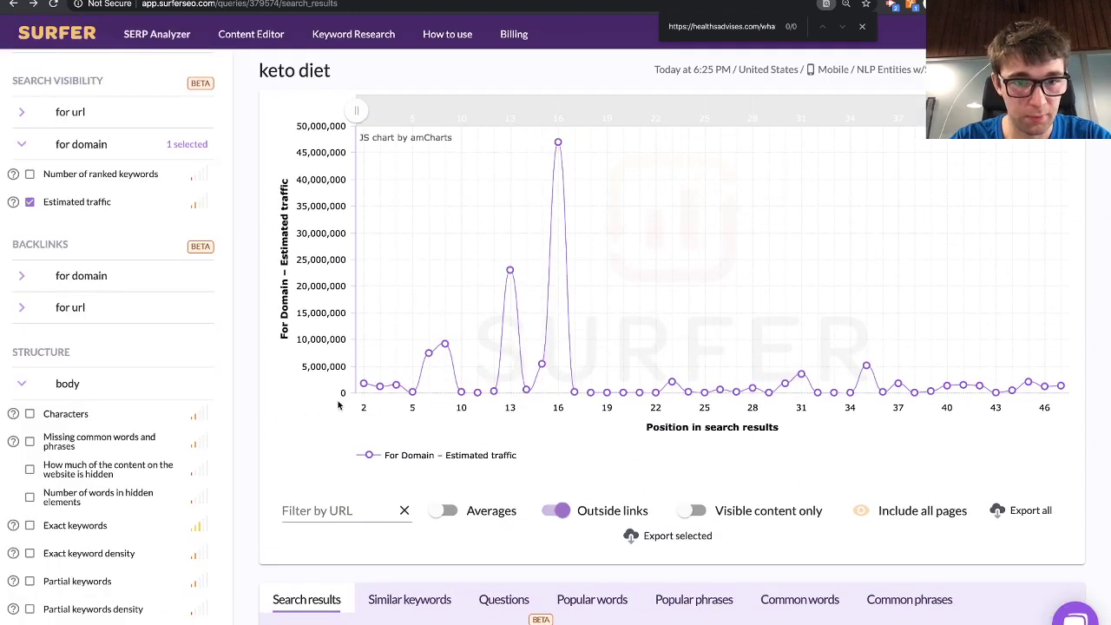
- Locate the Ruled Me result through its point in the traffic chart and include all pages in the analysis again
scroll(360, 380, down, 2)
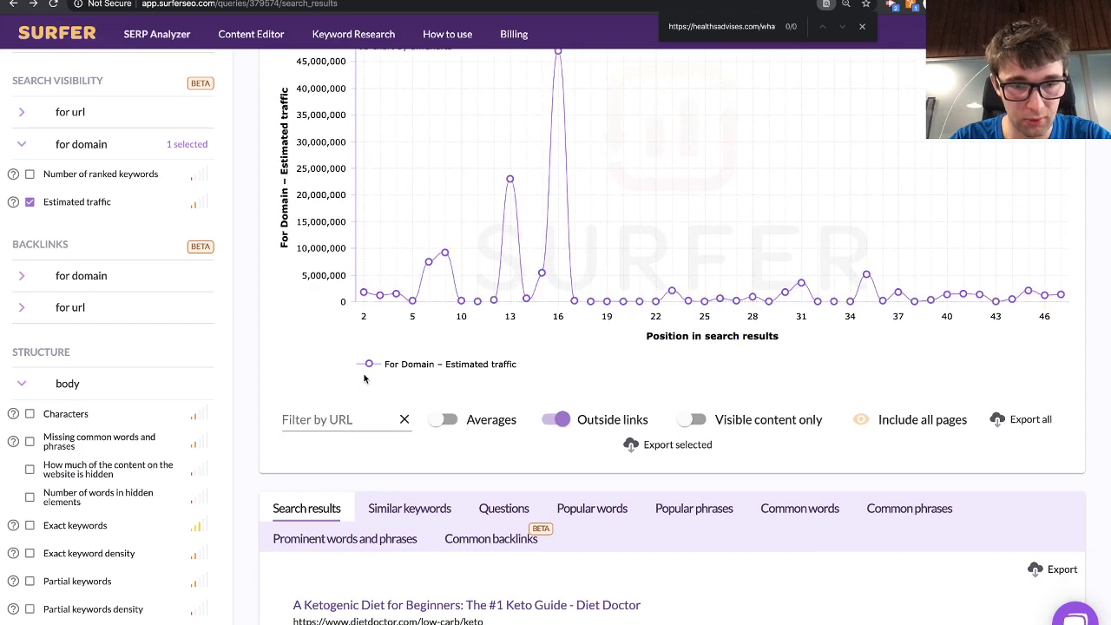
click(412, 301)
scroll(503, 469, down, 1)
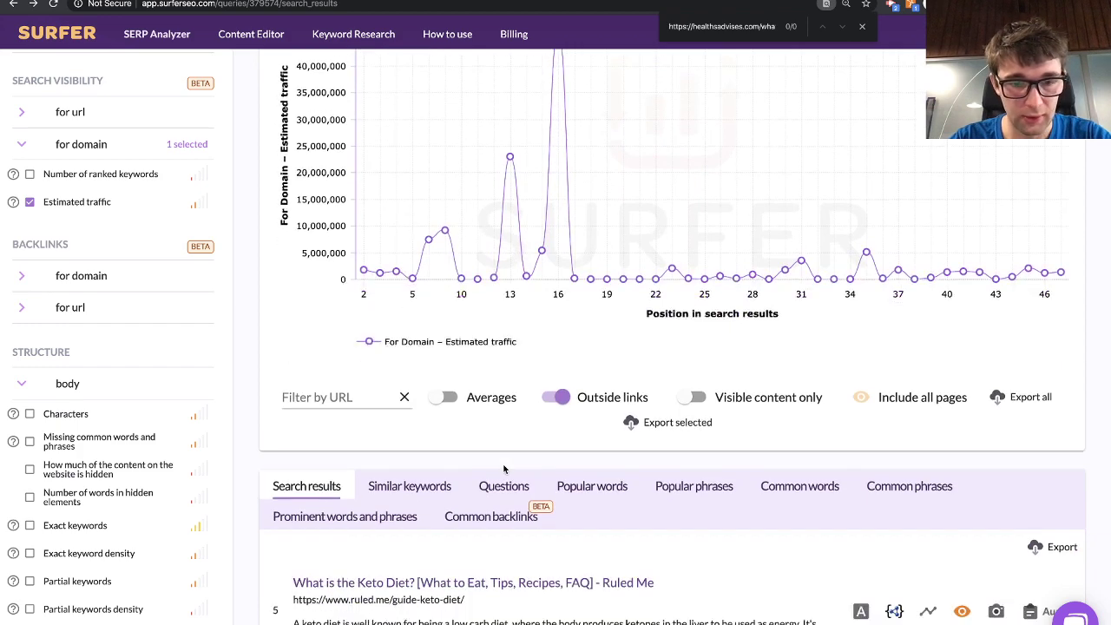
scroll(503, 468, down, 1)
scroll(719, 460, down, 2)
scroll(718, 460, up, 1)
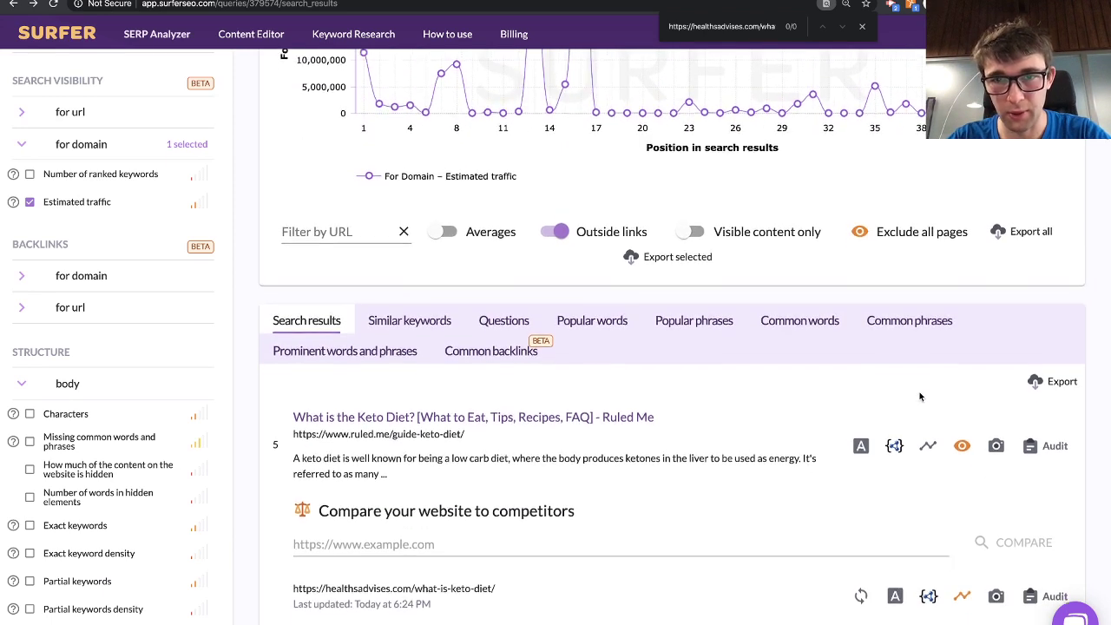
- Exclude all pages from the analysis, and include only the Diet Doctor and Ruled Me results
scroll(902, 347, down, 4)
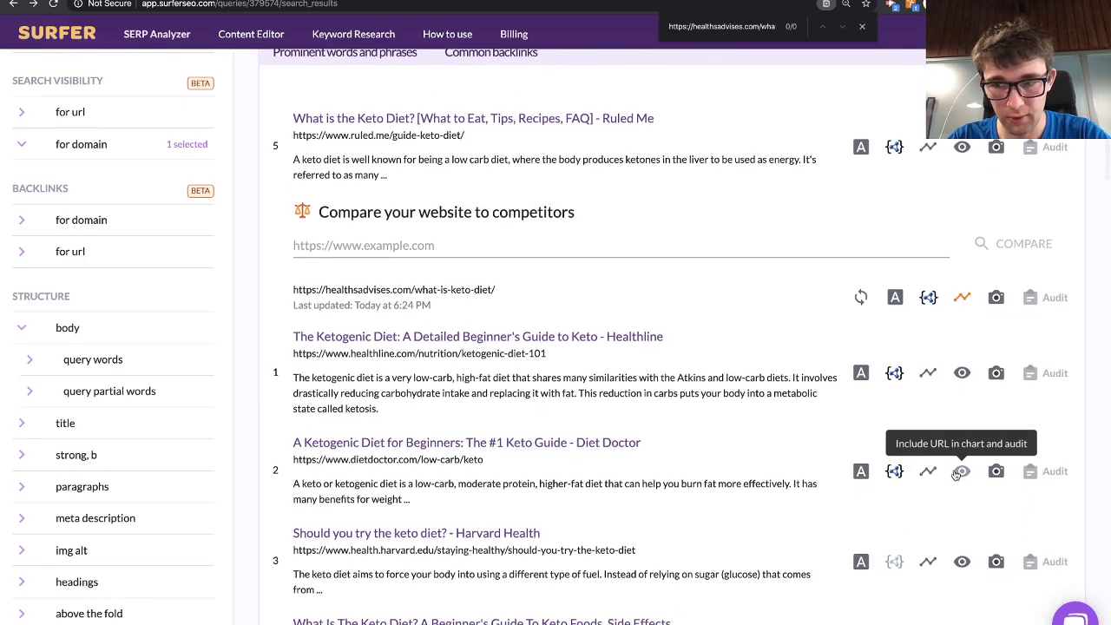
click(962, 472)
scroll(851, 530, down, 4)
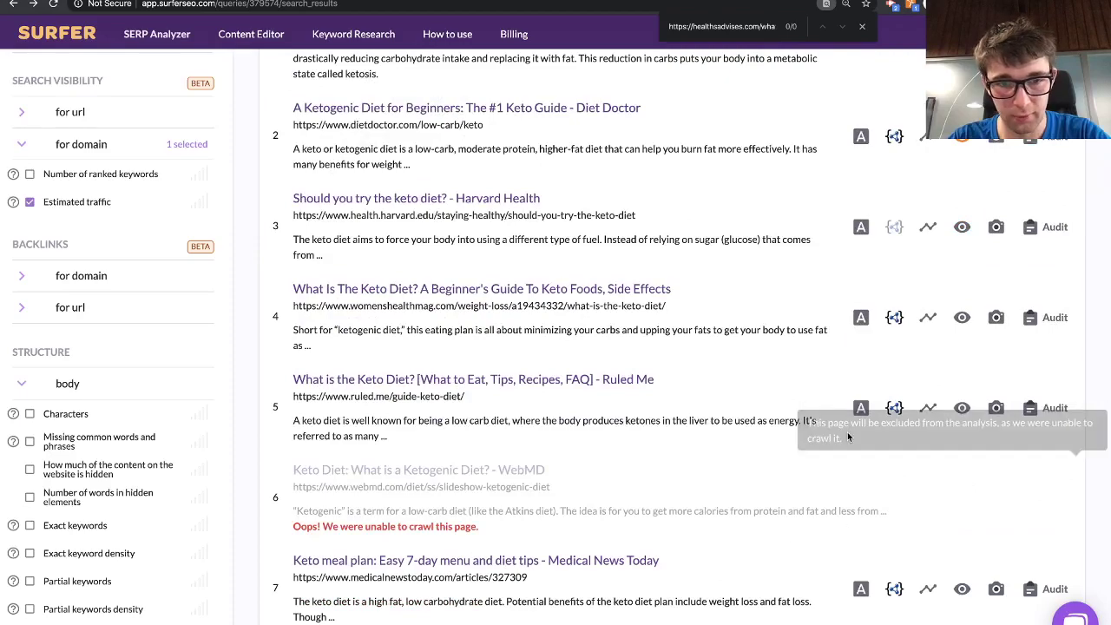
click(961, 408)
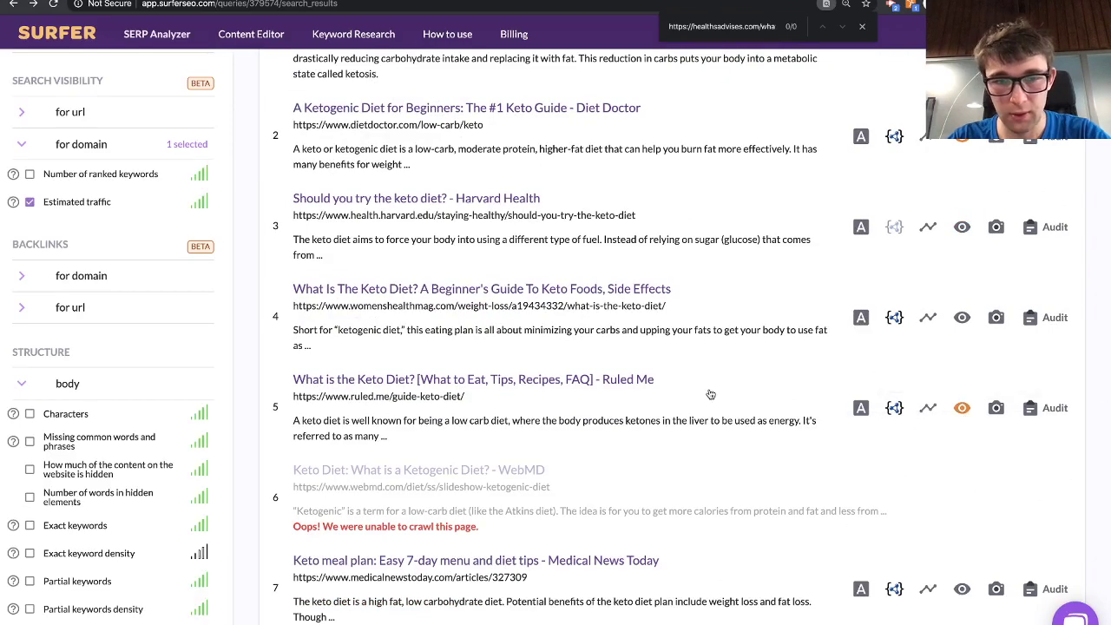
- Open the healthsadvises.com audit based on the two included competitors and review its word count suggestions
scroll(708, 393, up, 3)
click(1052, 233)
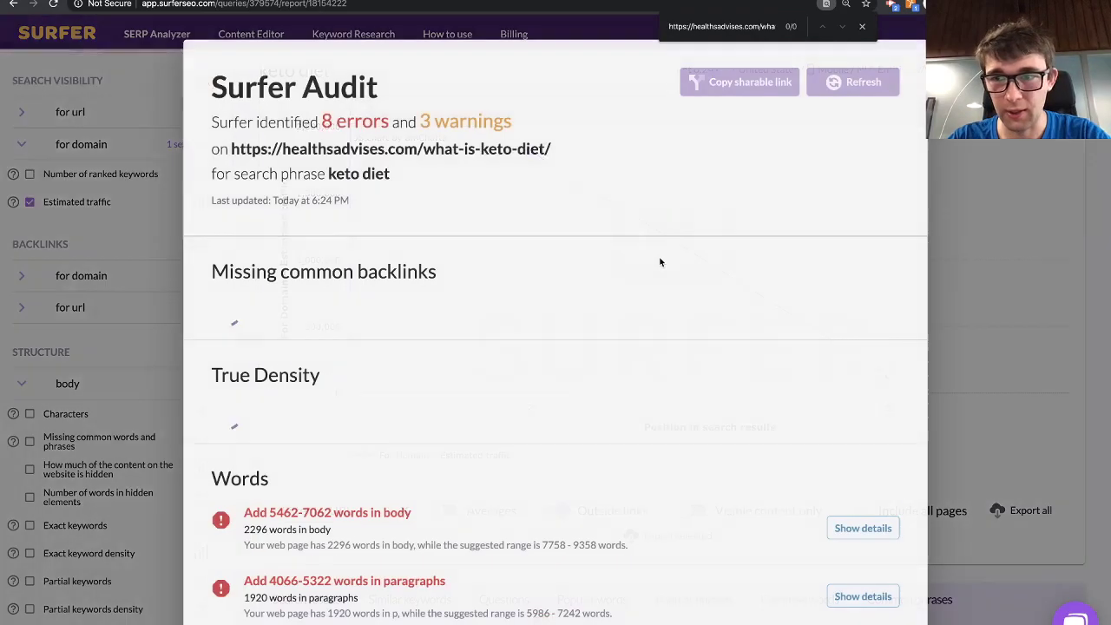
scroll(675, 472, down, 4)
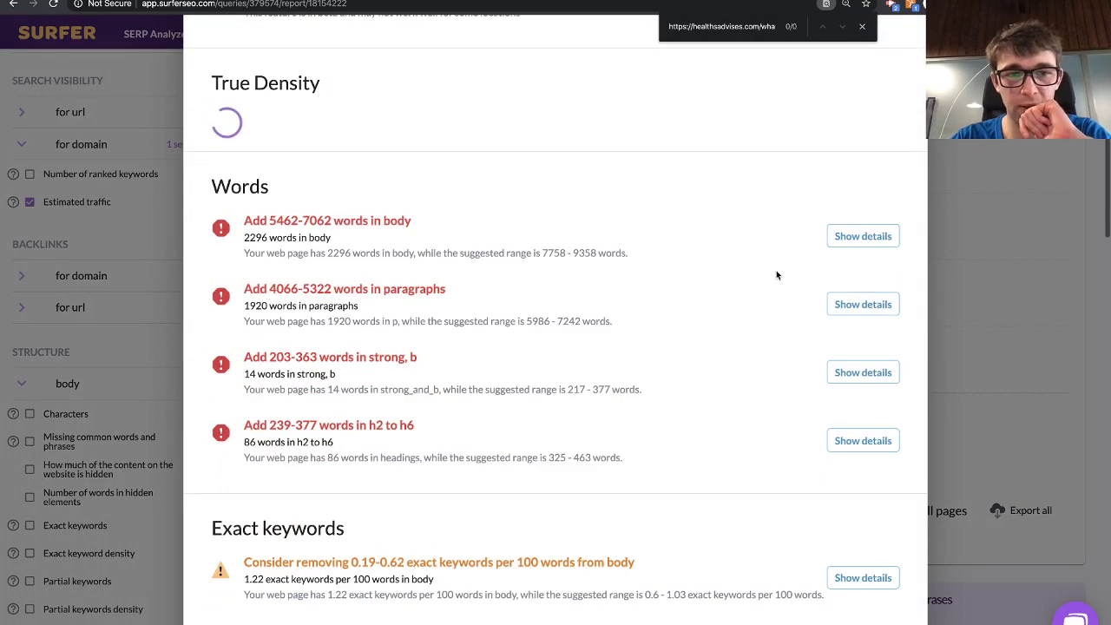
- Compare the page's body word count with Diet Doctor and Ruled Me in the detailed chart, and collapse the chart
scroll(720, 397, down, 10)
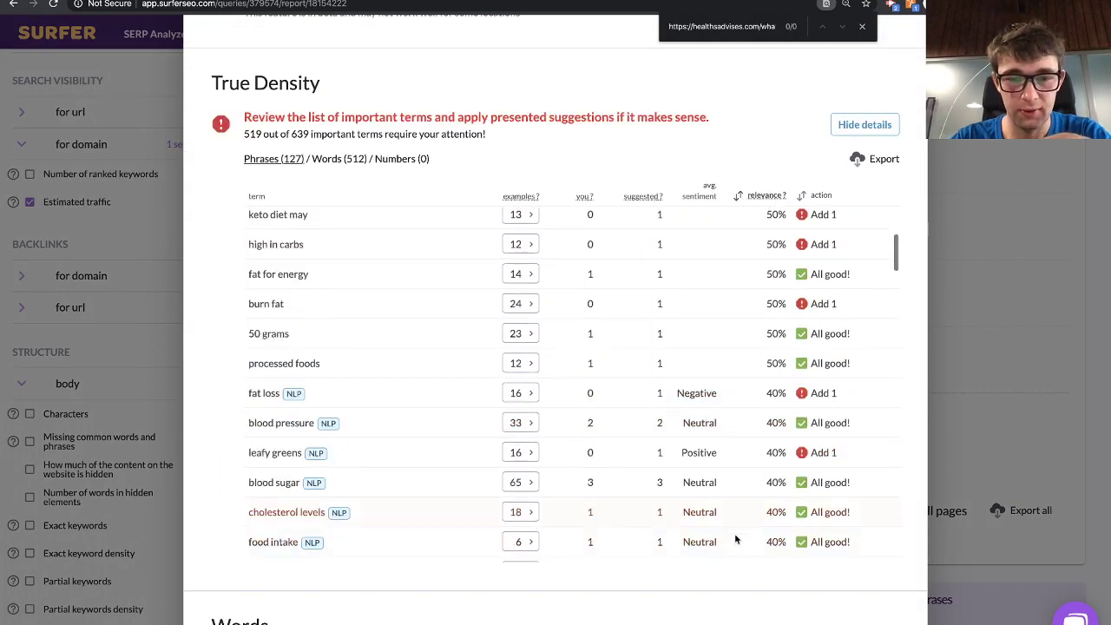
scroll(741, 592, down, 5)
scroll(740, 588, up, 2)
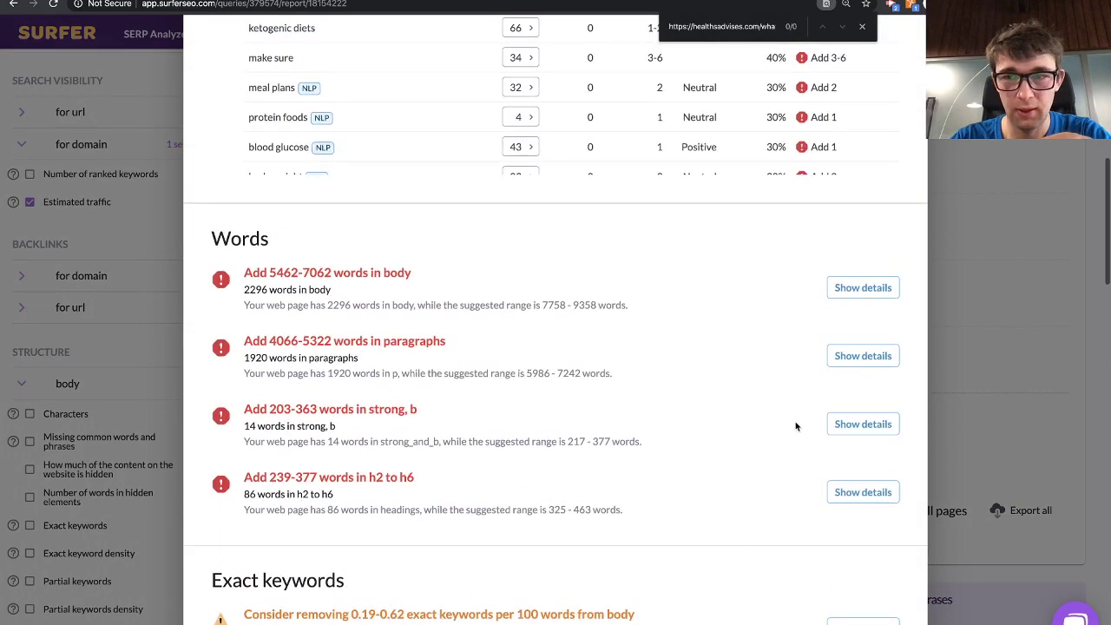
click(862, 287)
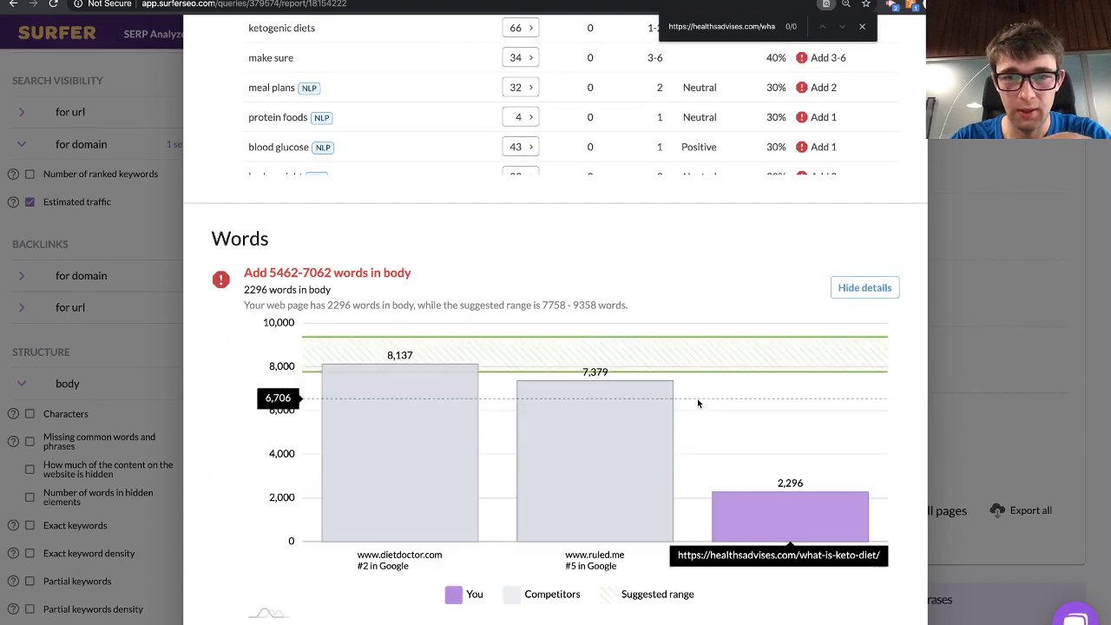
click(872, 290)
- Review the True Density phrases for relevance, checking the suggested usage and action for each NLP term
scroll(750, 326, up, 3)
scroll(749, 374, down, 10)
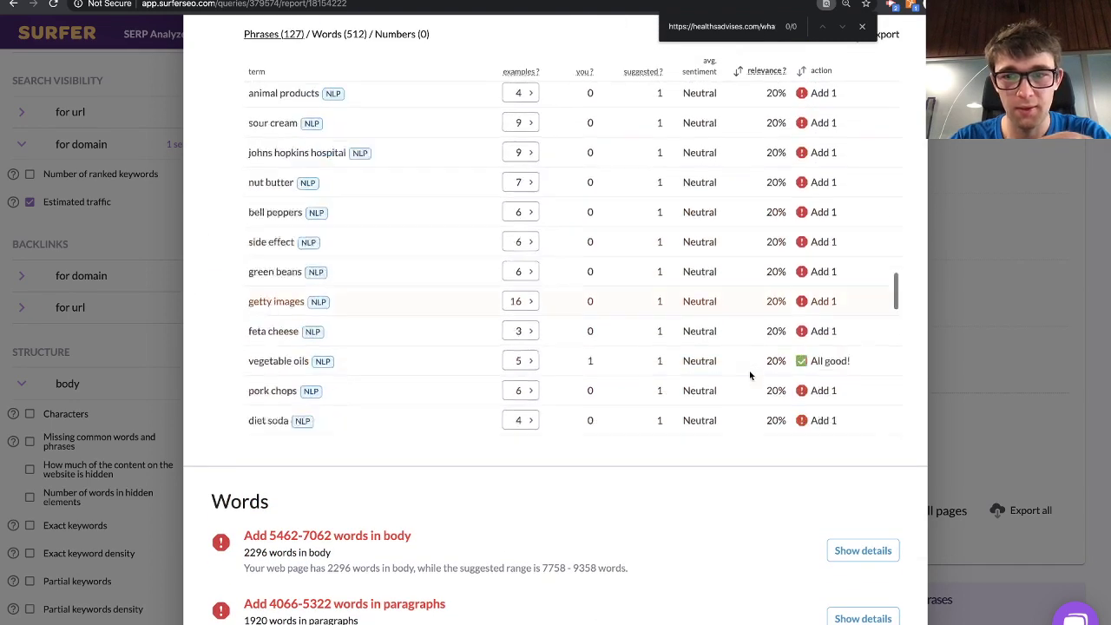
scroll(750, 375, down, 15)
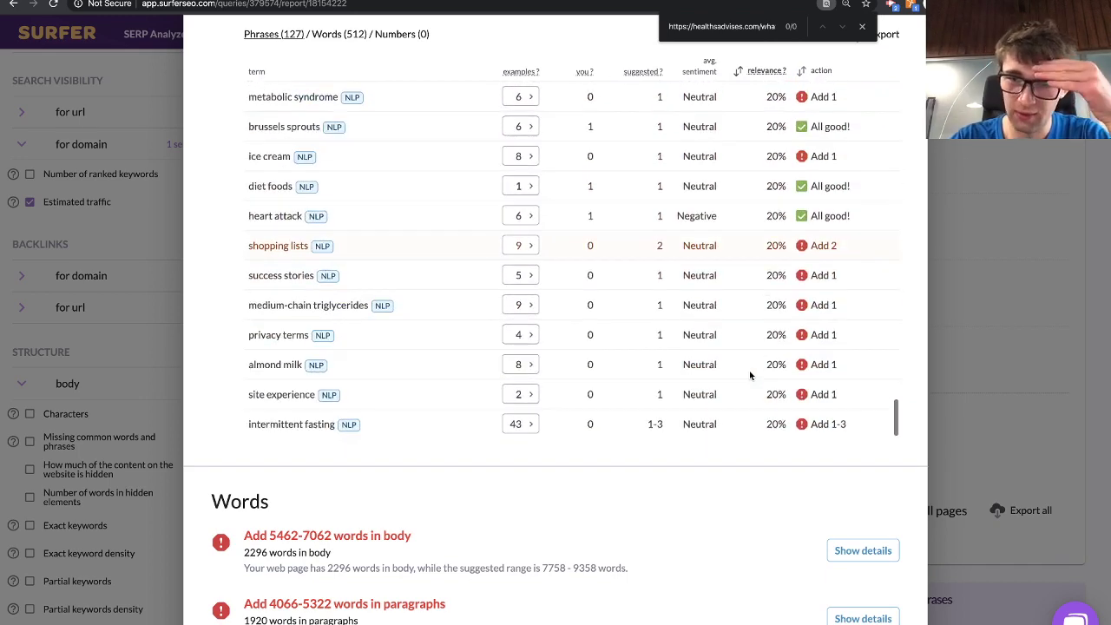
scroll(748, 375, up, 8)
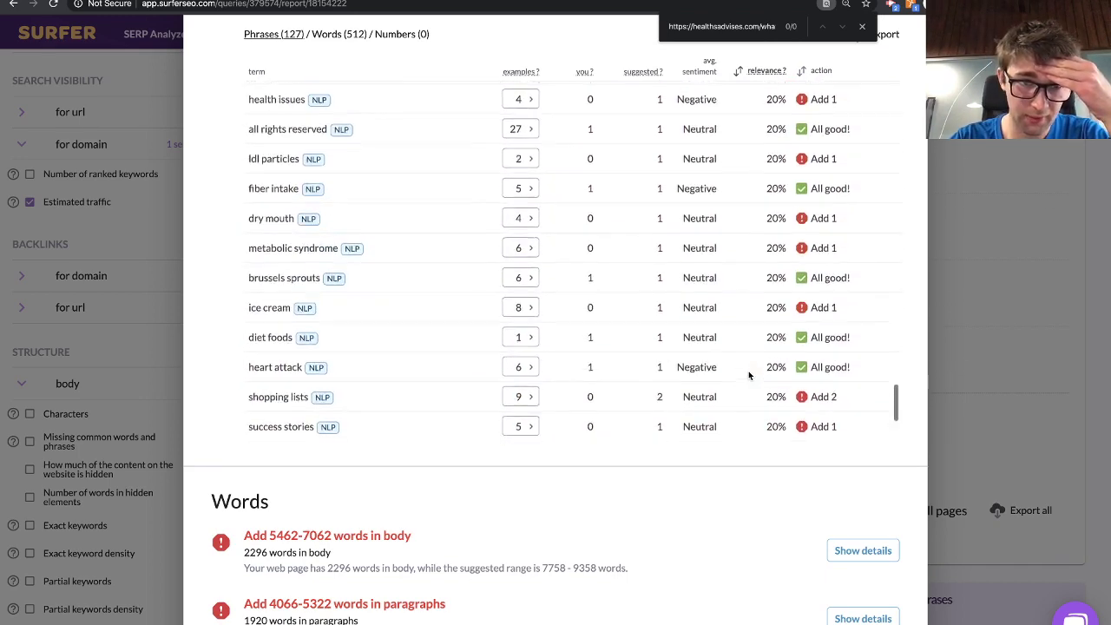
scroll(749, 375, up, 2)
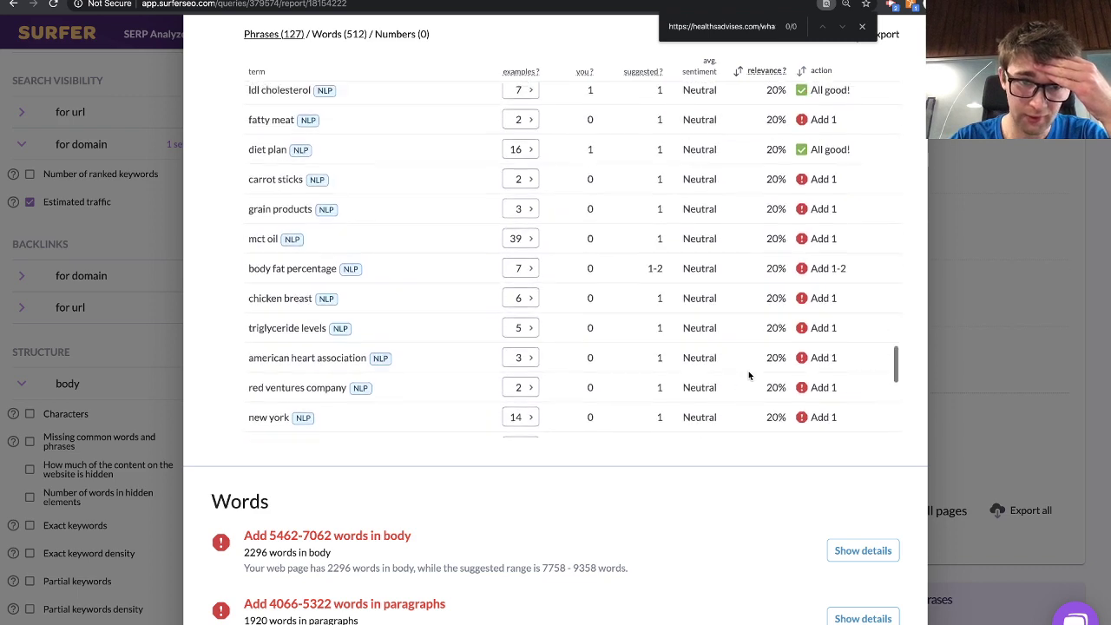
scroll(453, 305, up, 4)
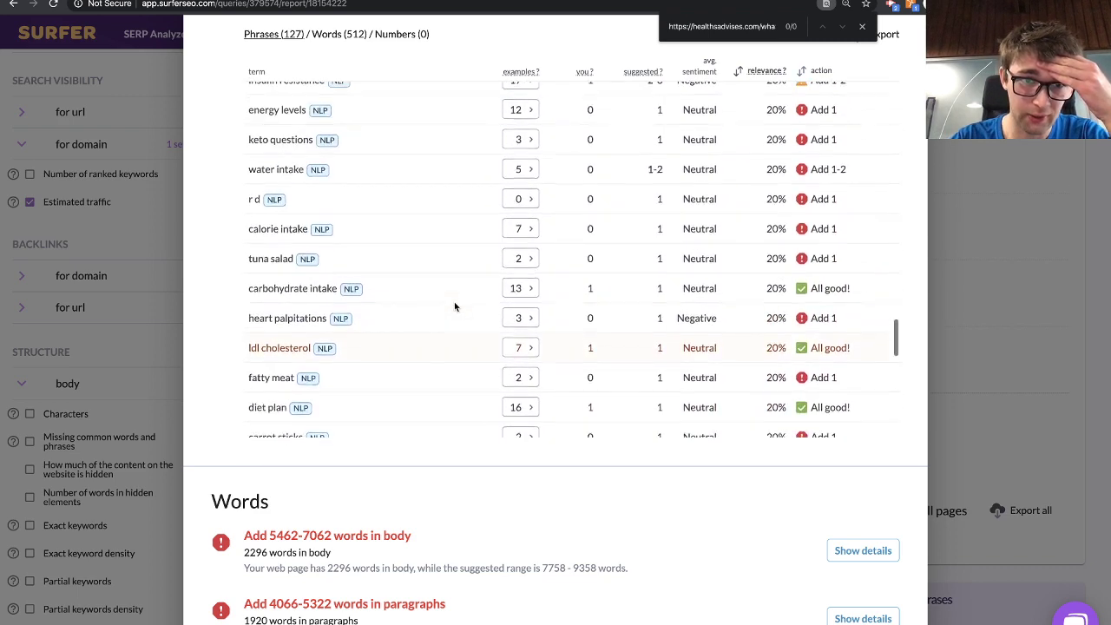
scroll(519, 296, up, 2)
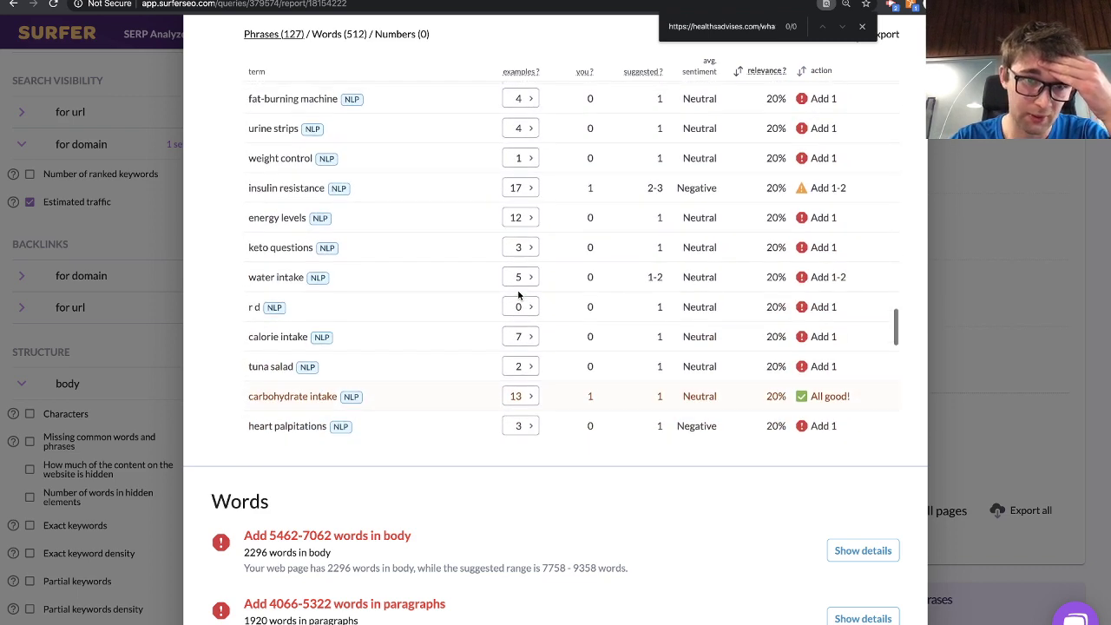
scroll(519, 296, up, 2)
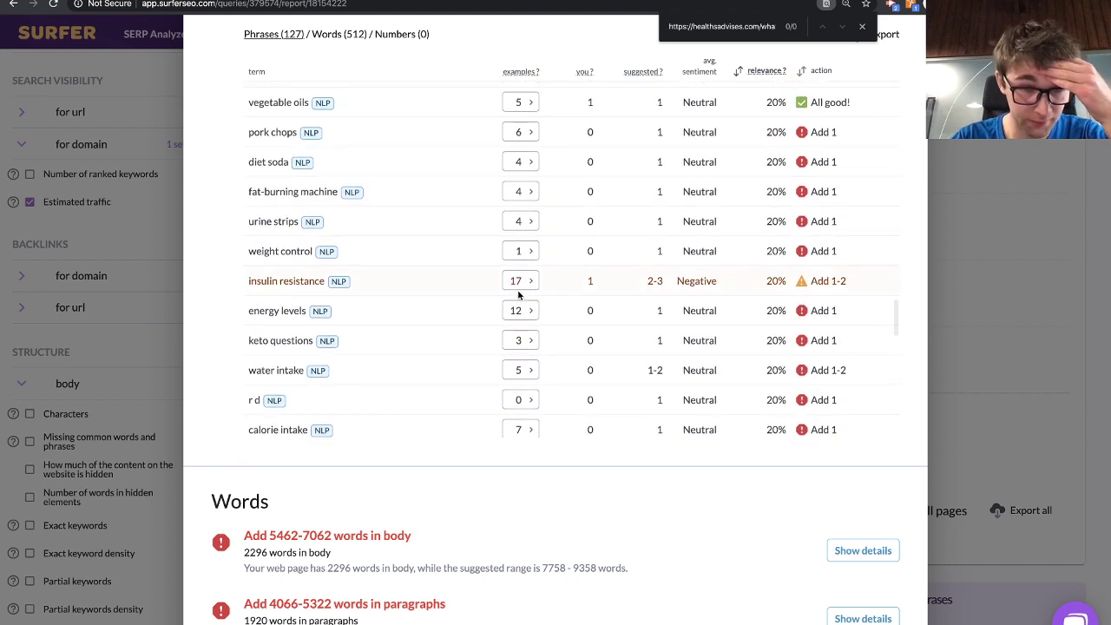
scroll(519, 296, up, 4)
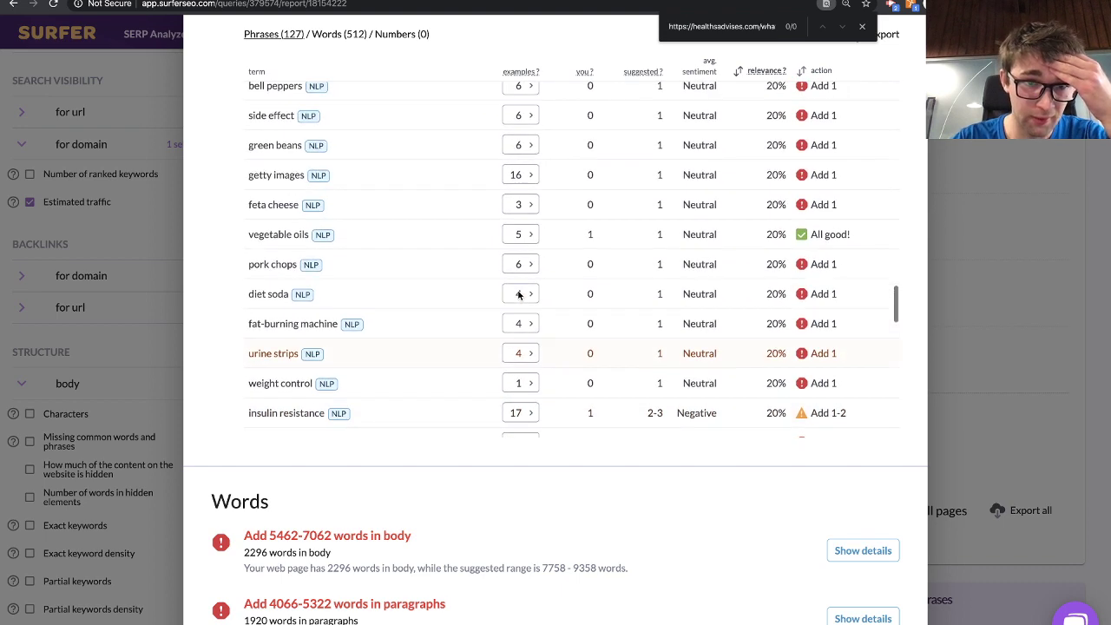
scroll(519, 296, up, 2)
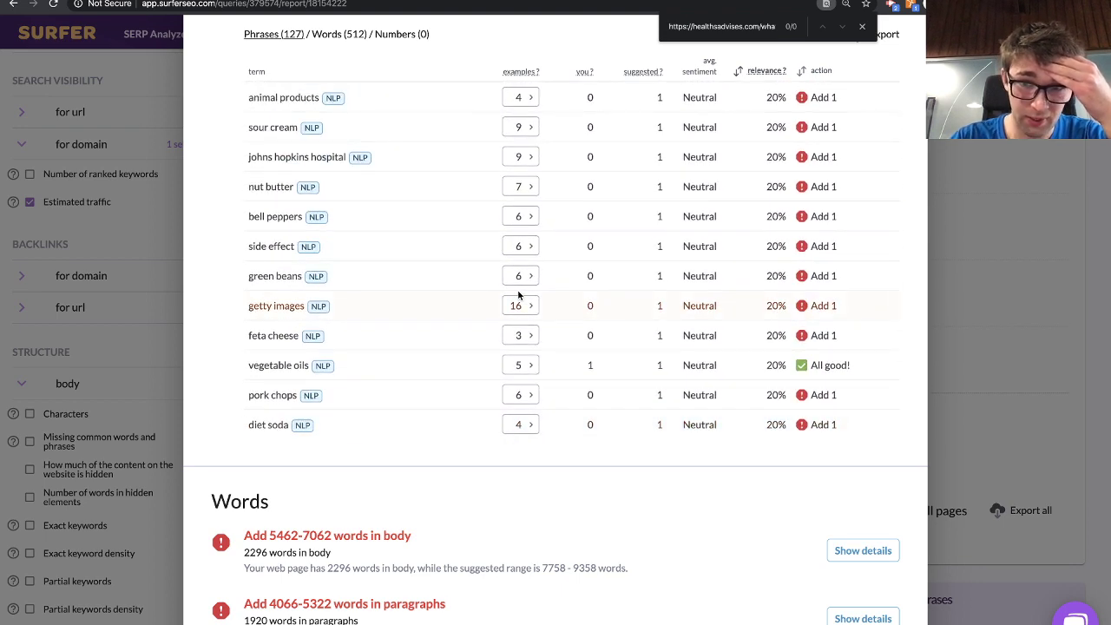
scroll(490, 298, up, 4)
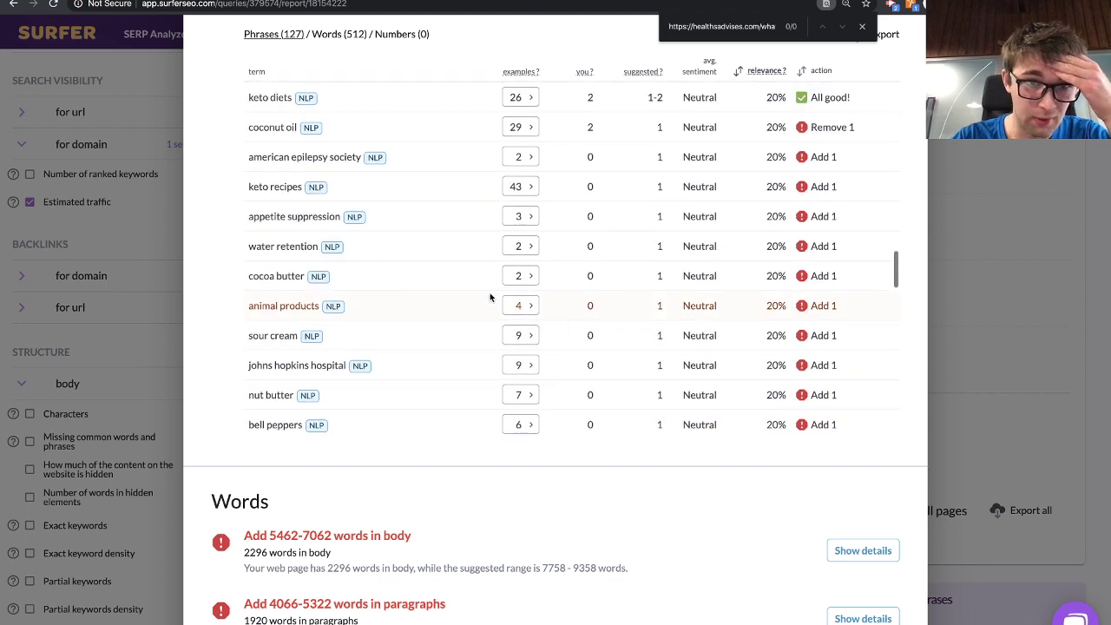
scroll(490, 297, up, 3)
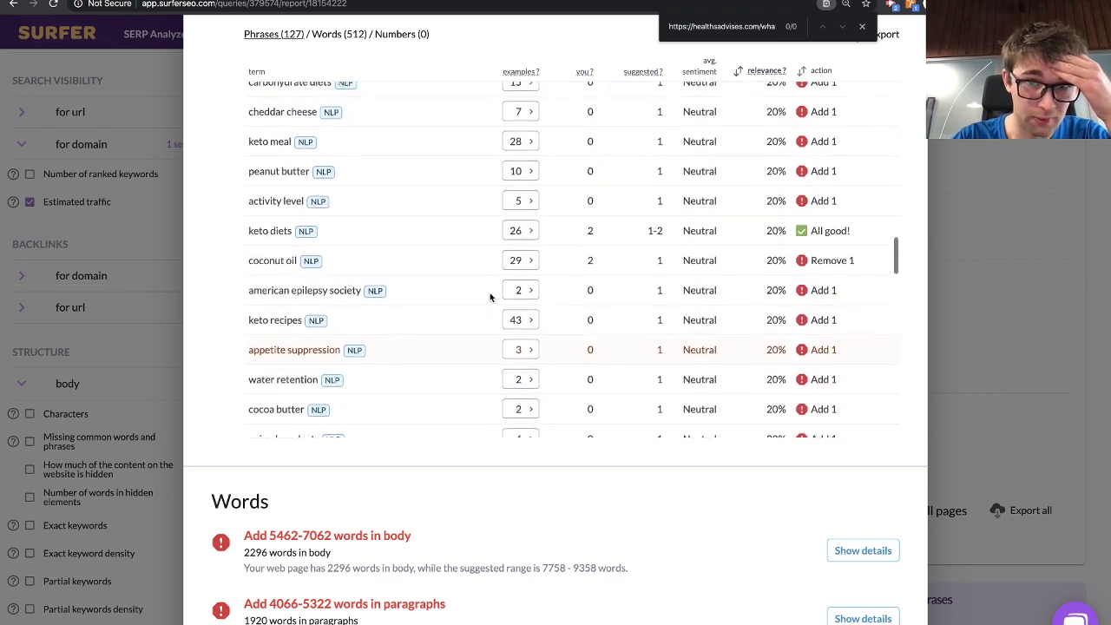
- Examine the competitors' usage examples for the phrases "coconut oil" and "peanut butter", and collapse them
click(528, 263)
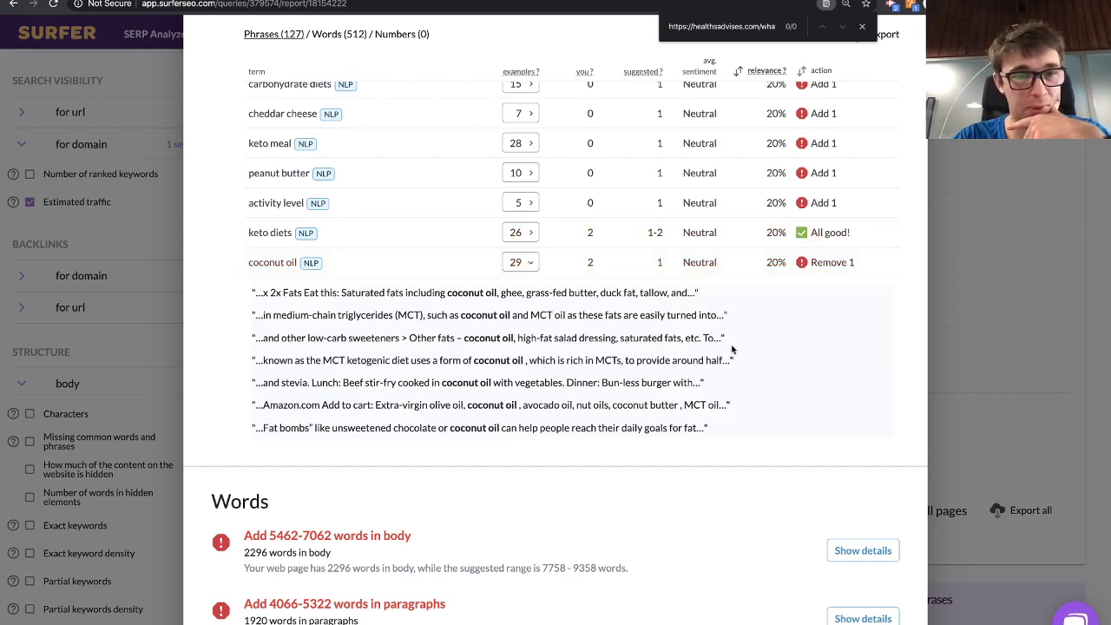
scroll(694, 379, down, 2)
scroll(694, 379, up, 4)
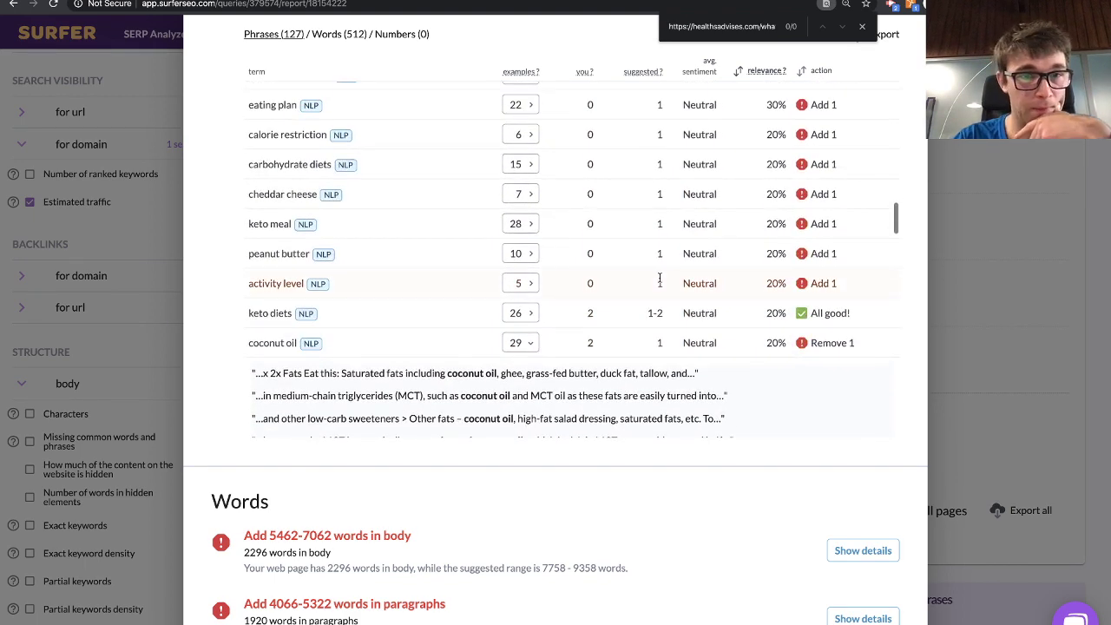
click(525, 254)
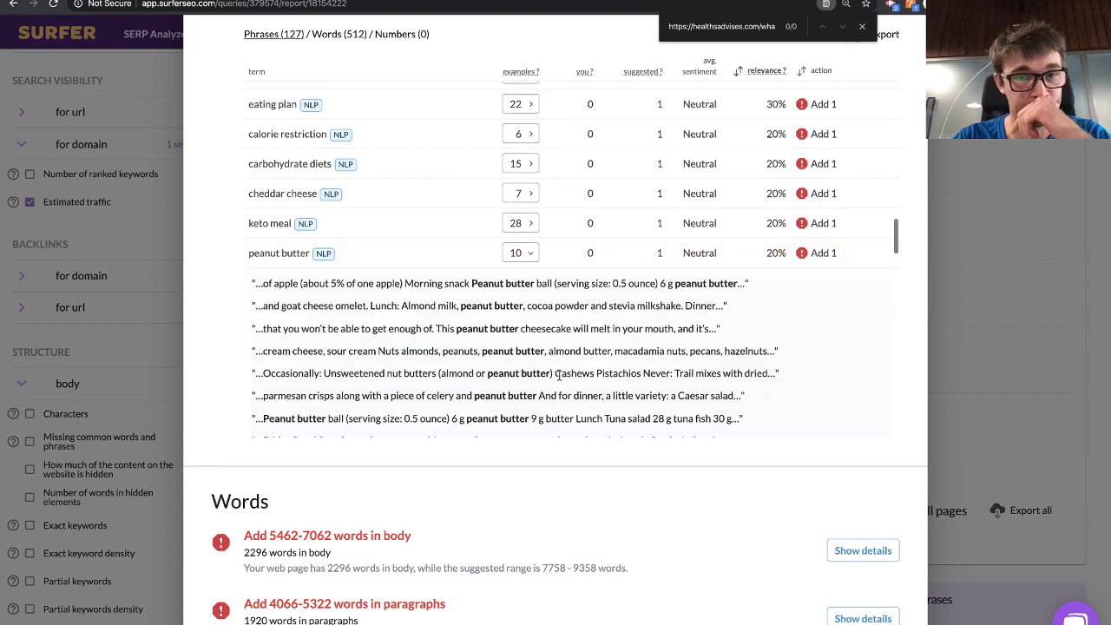
scroll(558, 356, down, 3)
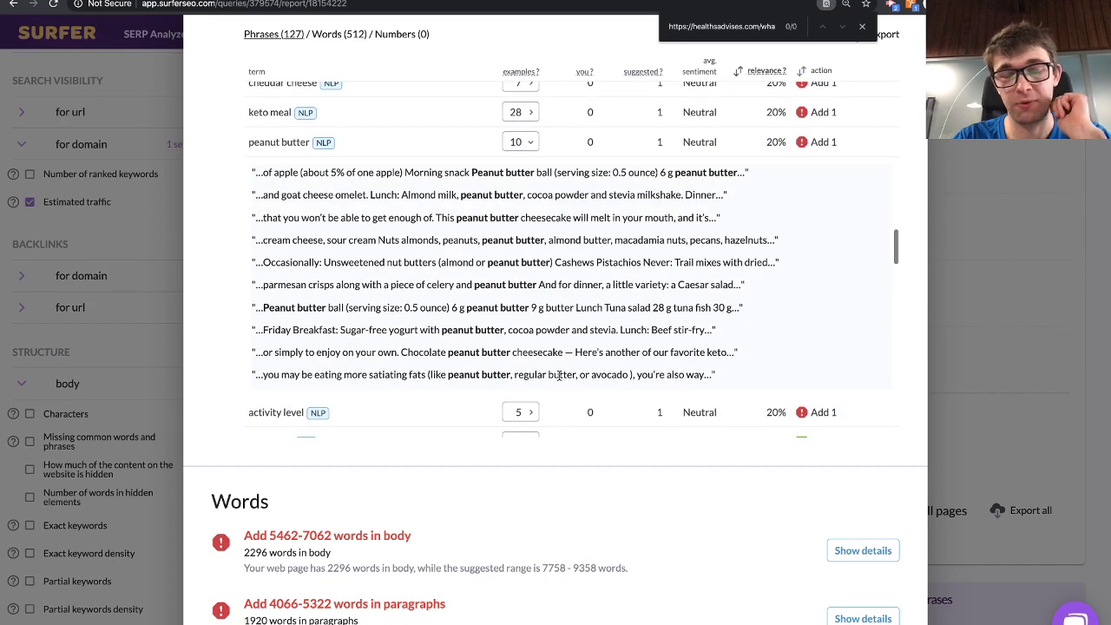
scroll(559, 375, up, 1)
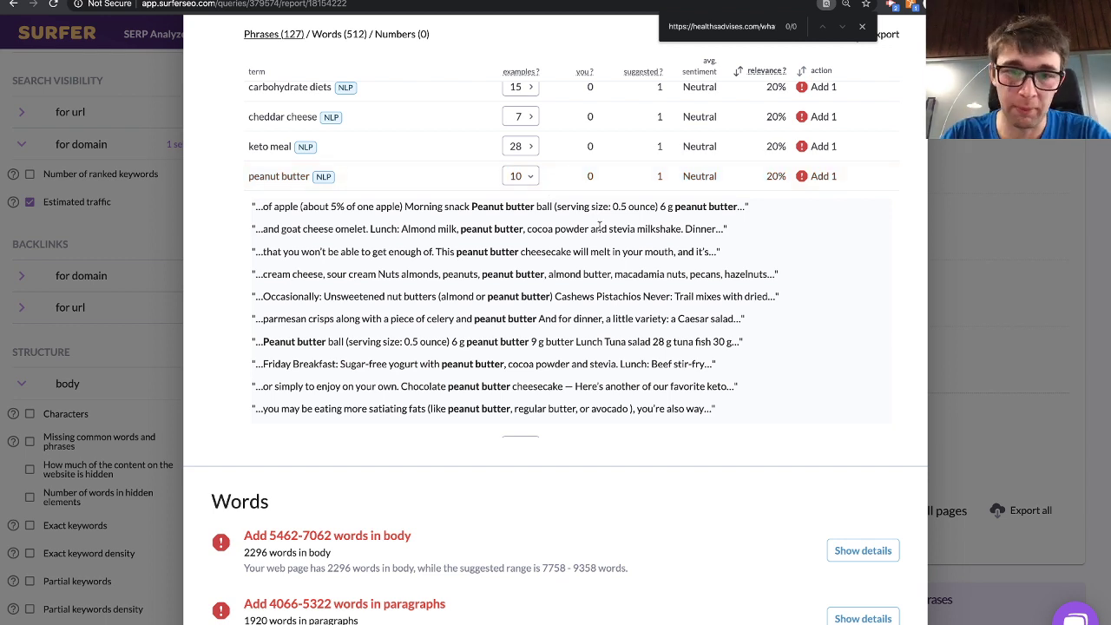
click(519, 178)
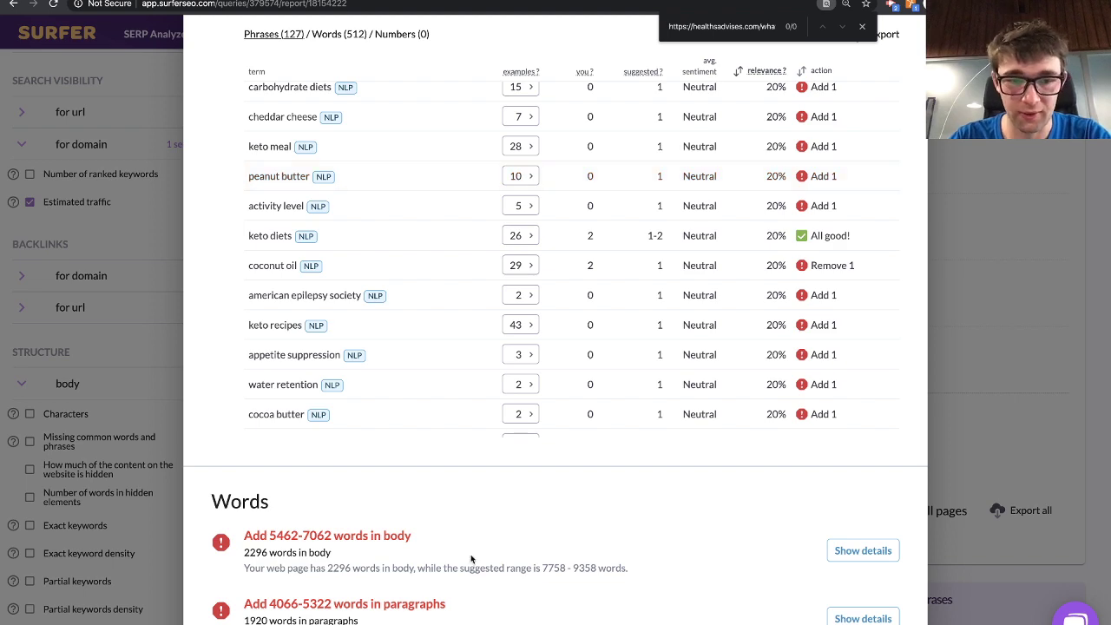
- Compare the exact keyword density in the body with the two competitors in the detailed chart, and collapse it
scroll(470, 558, down, 3)
scroll(470, 558, up, 3)
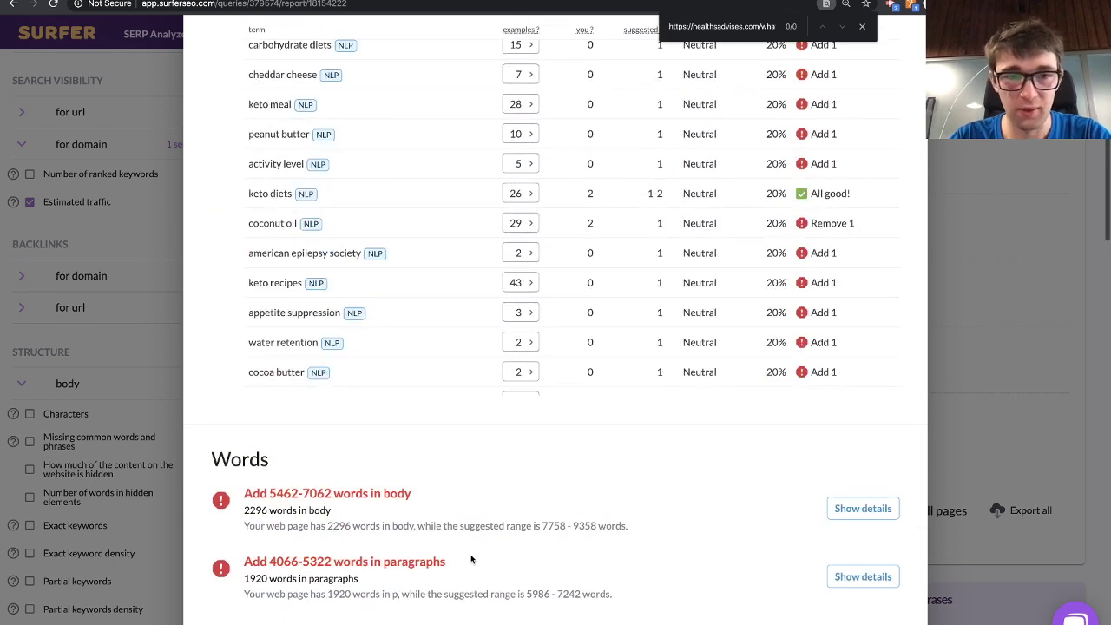
scroll(471, 558, down, 3)
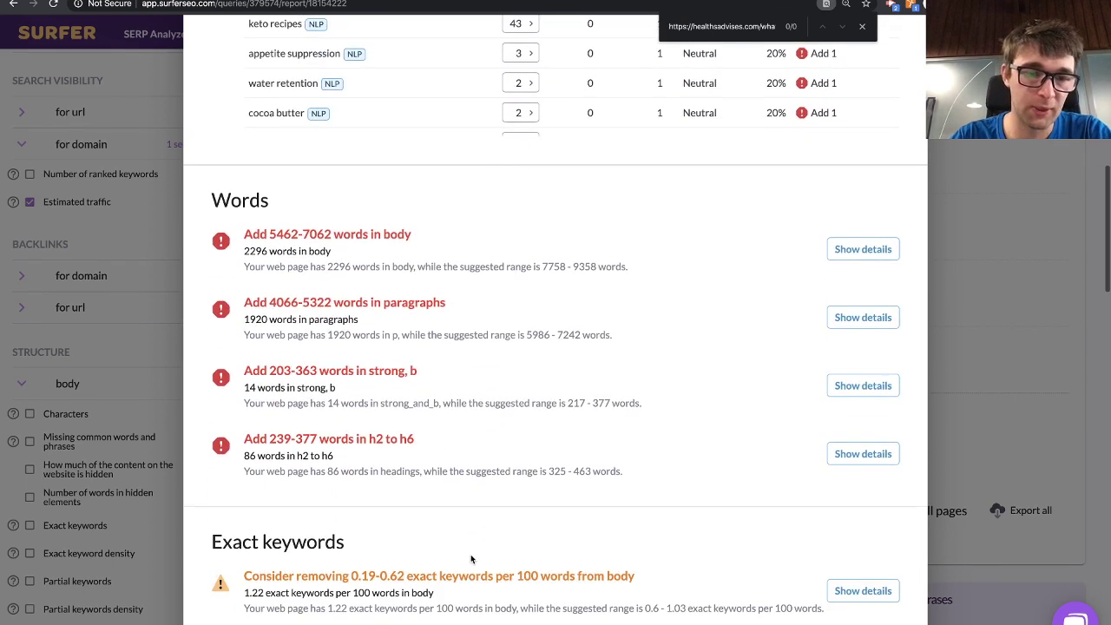
scroll(470, 558, down, 1)
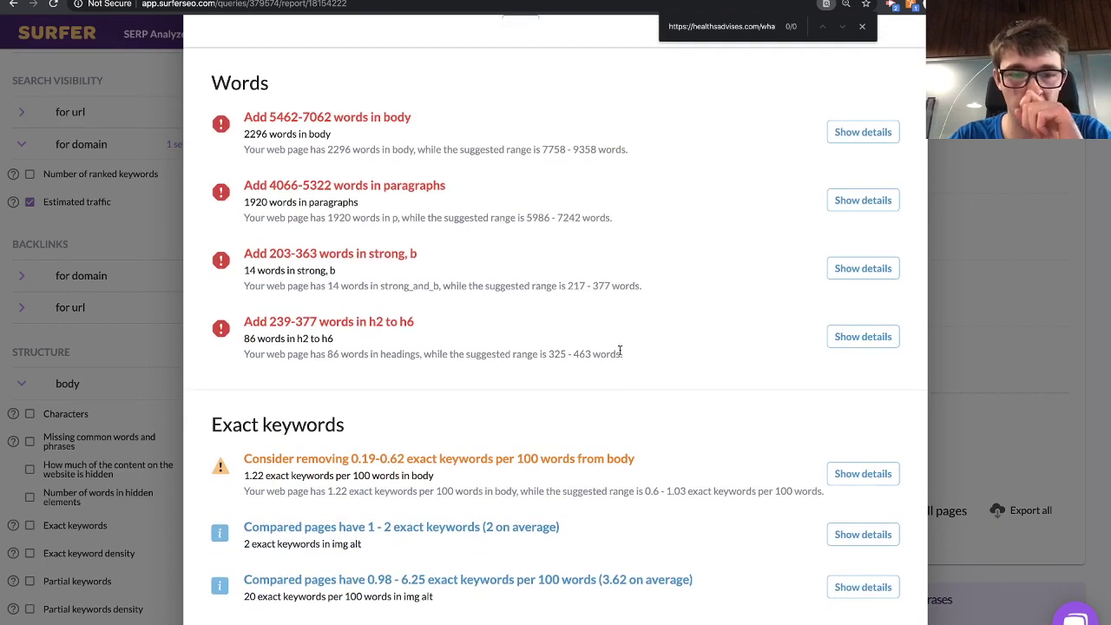
click(863, 473)
scroll(577, 340, down, 3)
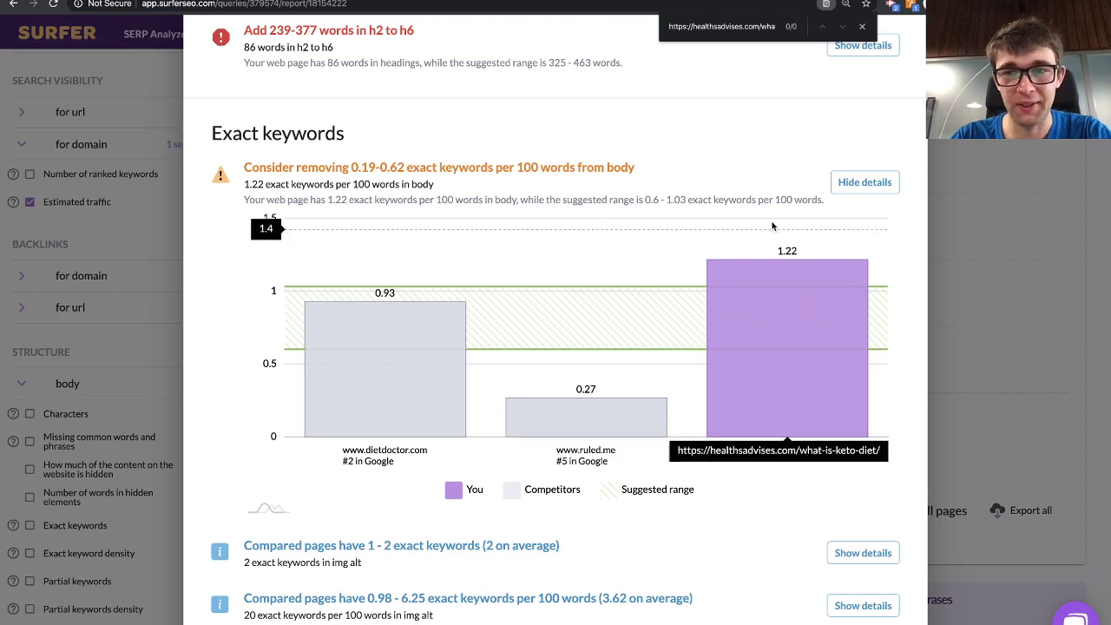
click(880, 189)
- Check the True Density suggestions for the most relevant phrases, such as "keto diet" and "weight loss"
scroll(650, 250, up, 10)
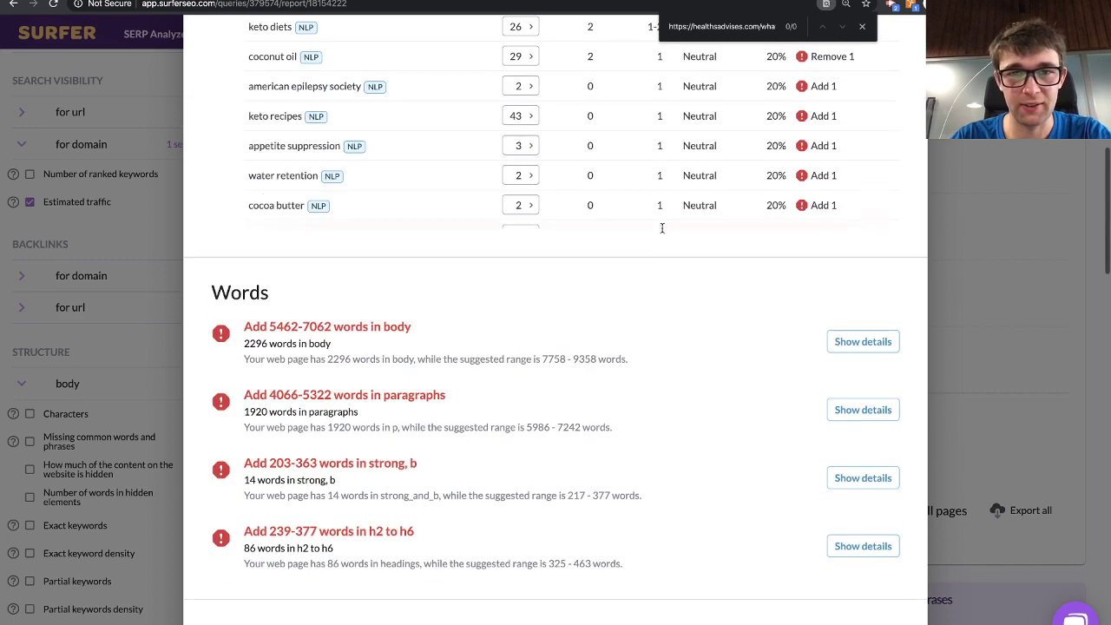
scroll(664, 326, up, 10)
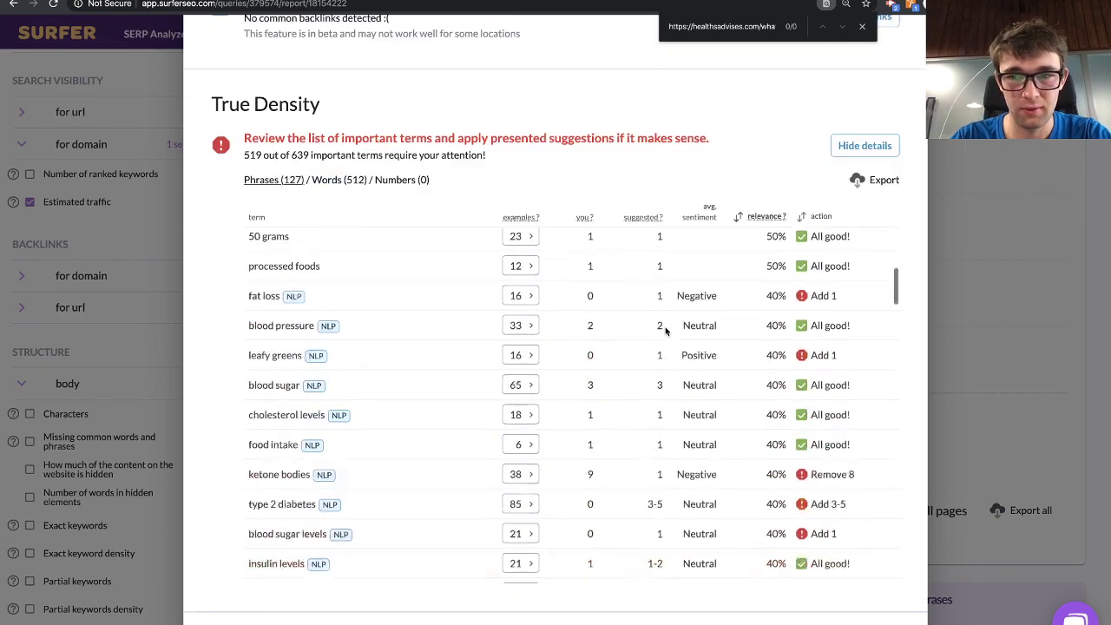
scroll(664, 330, up, 3)
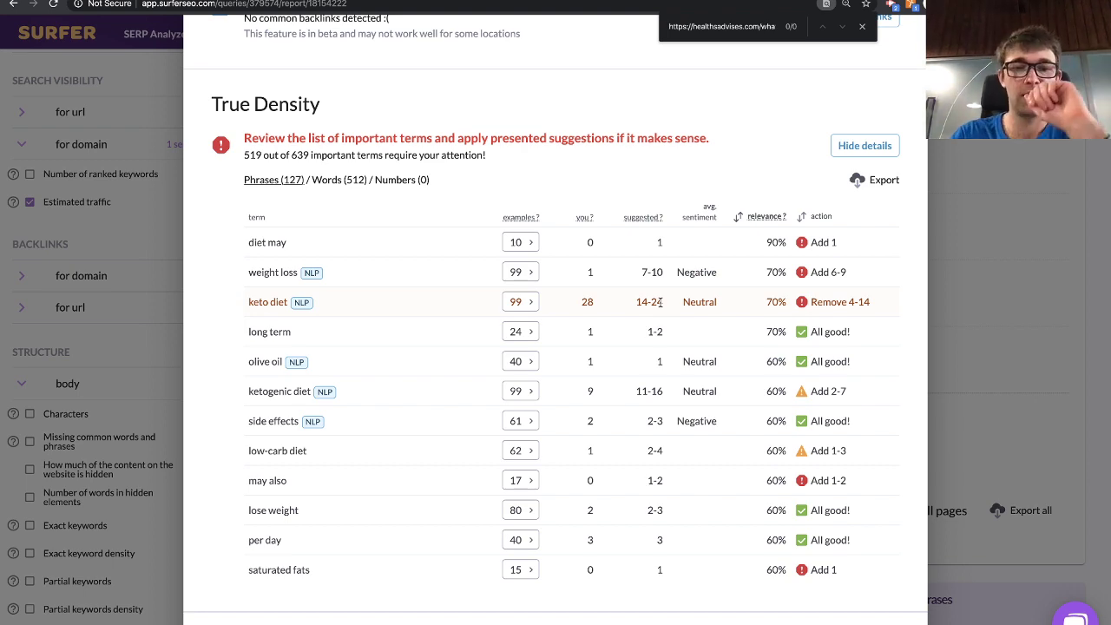
scroll(533, 387, down, 10)
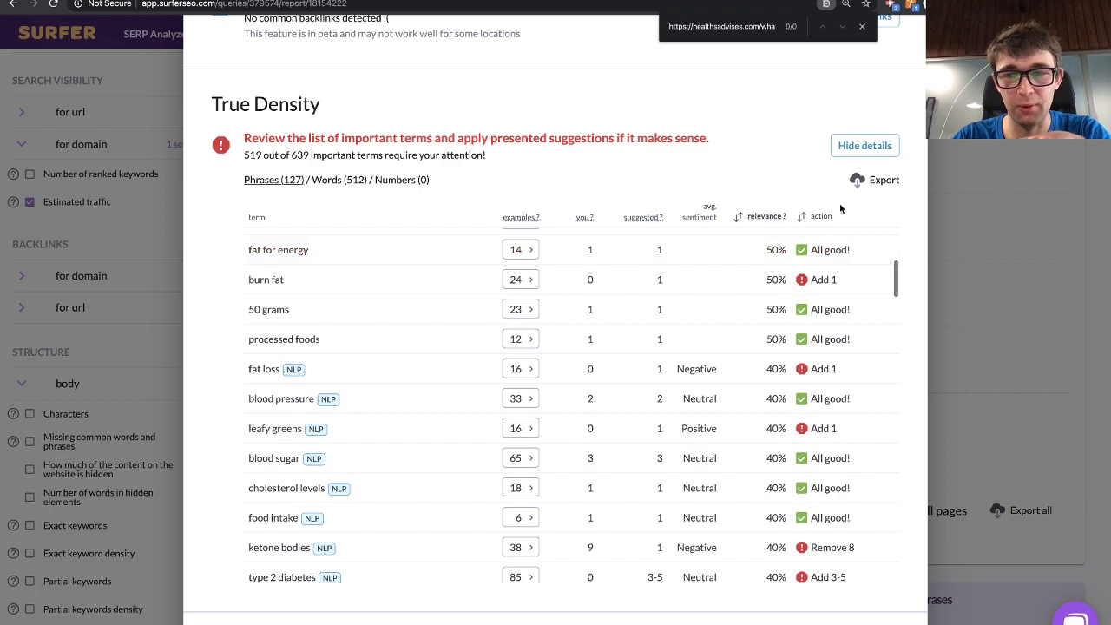
scroll(902, 269, down, 5)
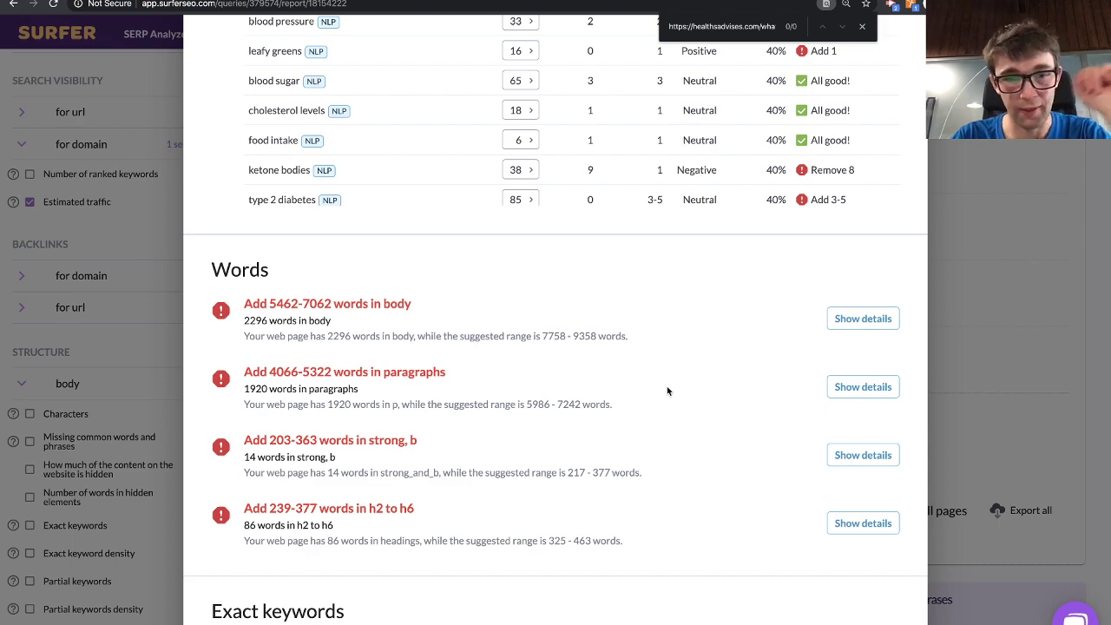
- Review the audit's suggestions for partial keywords, number of elements, and title and meta description characters
scroll(667, 390, down, 7)
scroll(666, 389, down, 4)
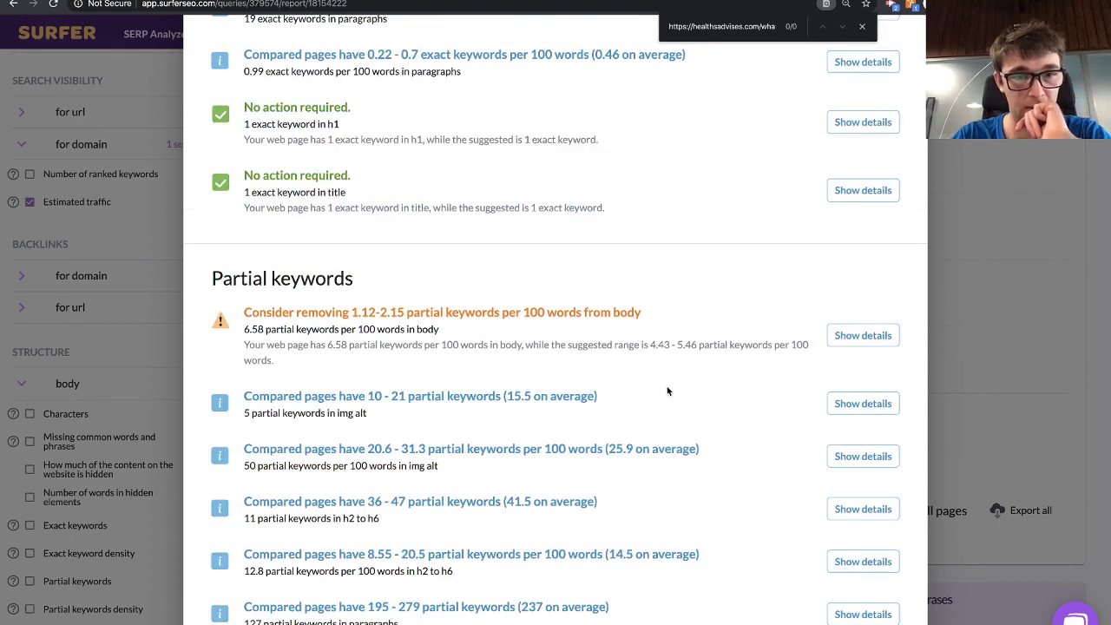
scroll(667, 390, down, 5)
scroll(666, 386, down, 3)
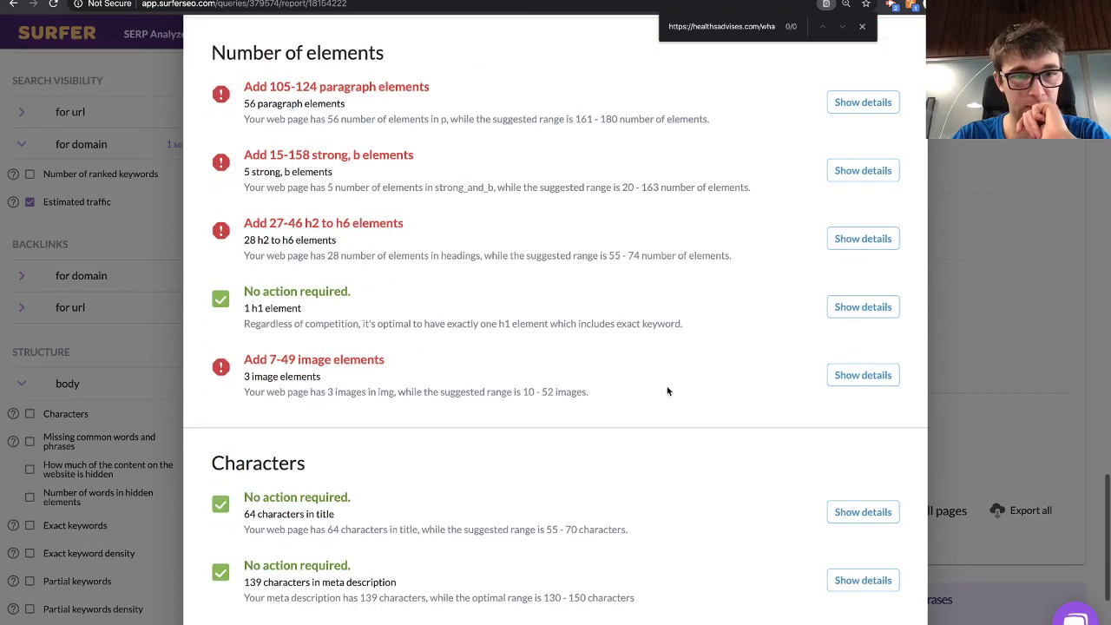
scroll(668, 391, down, 4)
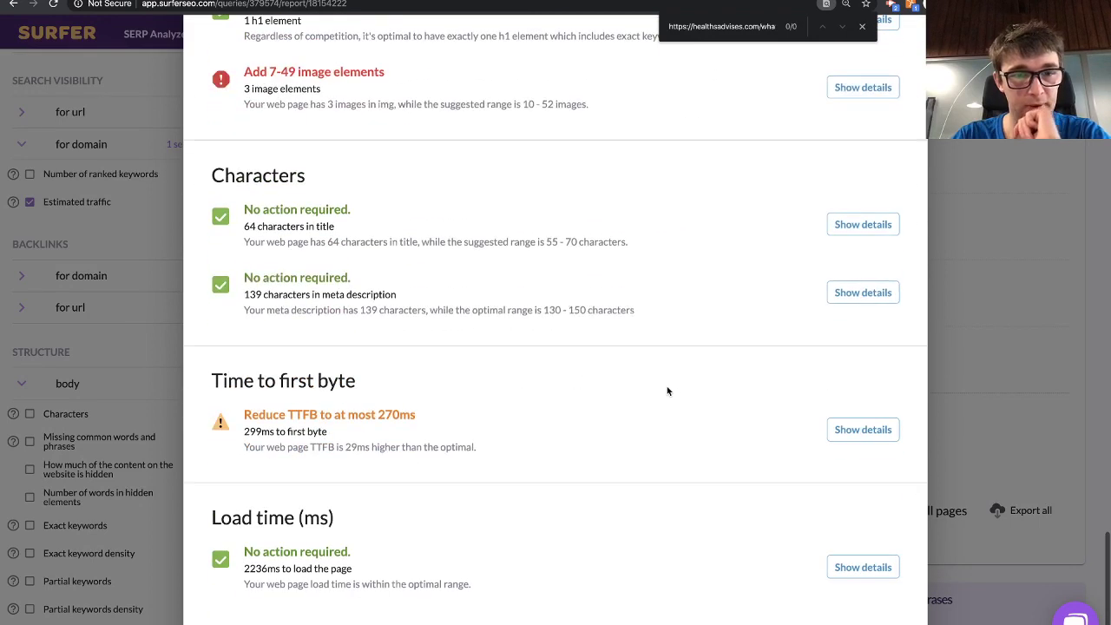
- Compare the page's time to first byte with Diet Doctor and Ruled Me in the detailed chart
click(856, 428)
scroll(713, 449, down, 2)
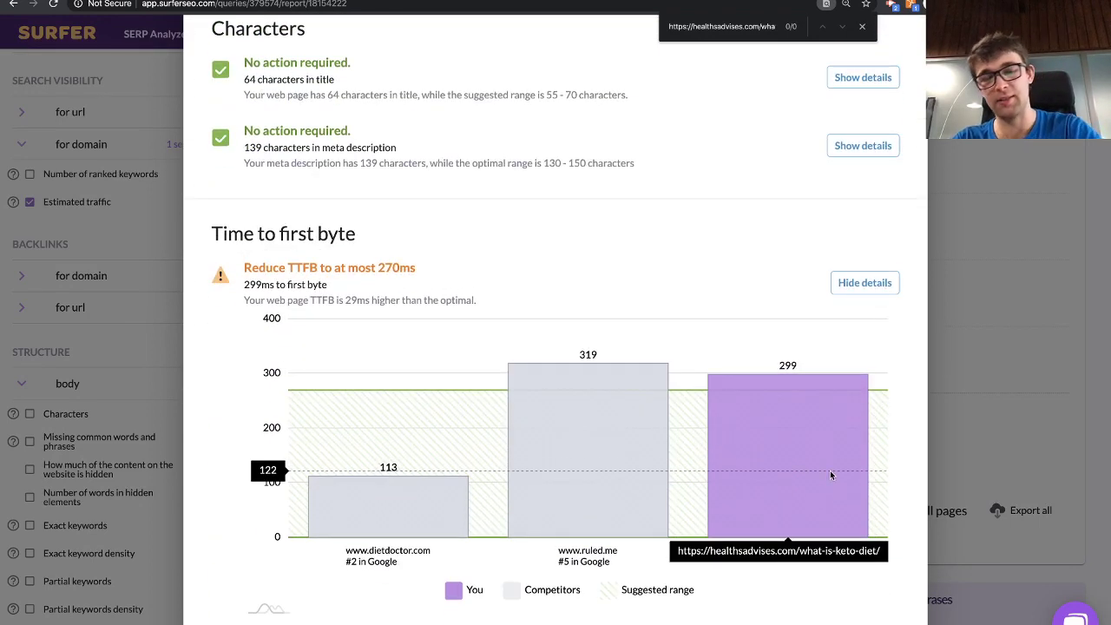
triple_click(271, 271)
click(482, 277)
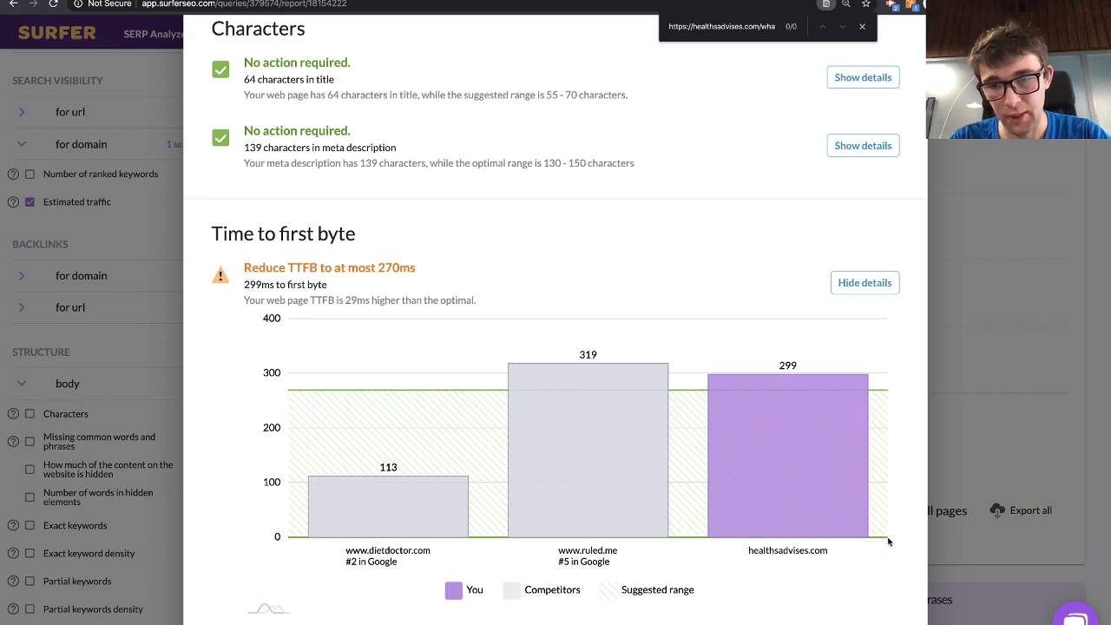
scroll(755, 316, down, 10)
scroll(756, 316, up, 15)
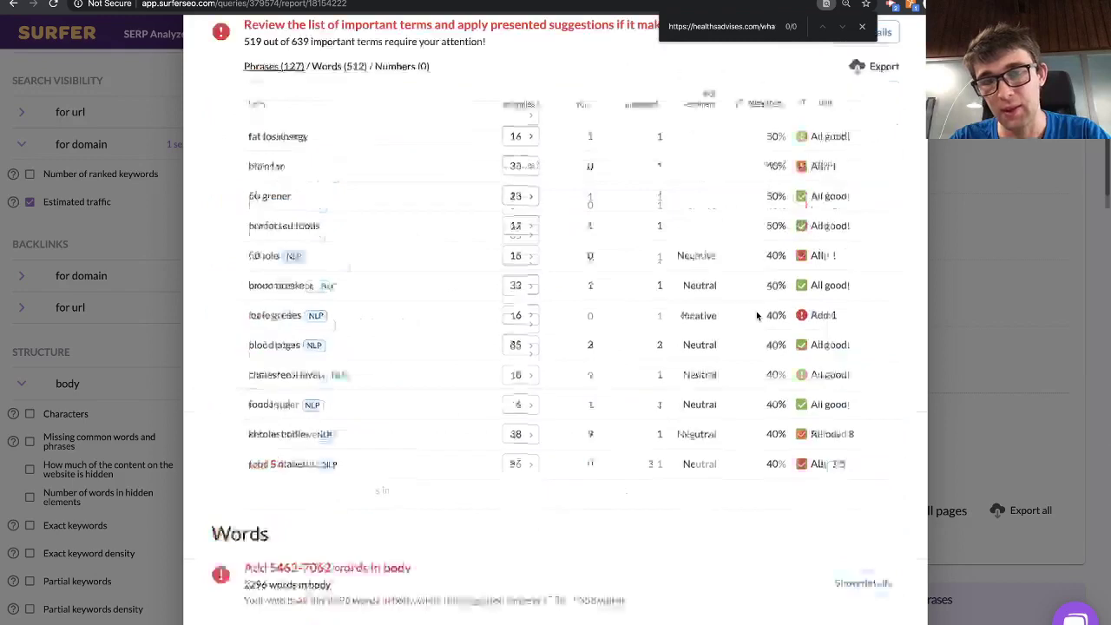
- Close the audit report after a last look at True Density, and look over the top-ranking keto diet search results
scroll(706, 299, down, 3)
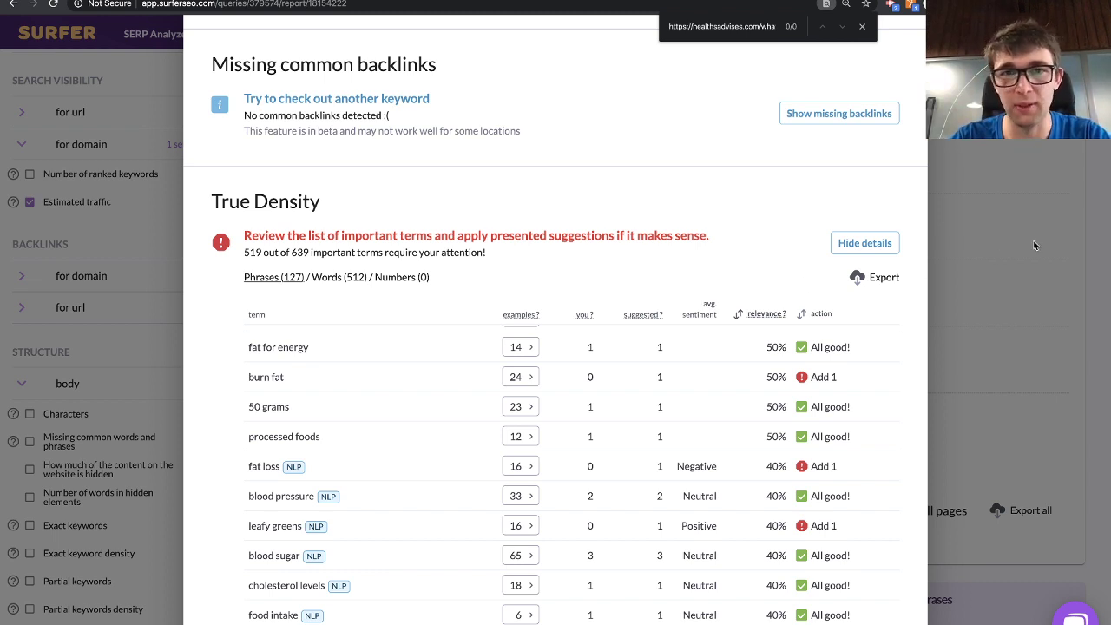
click(1067, 191)
scroll(617, 286, up, 1)
scroll(617, 287, up, 3)
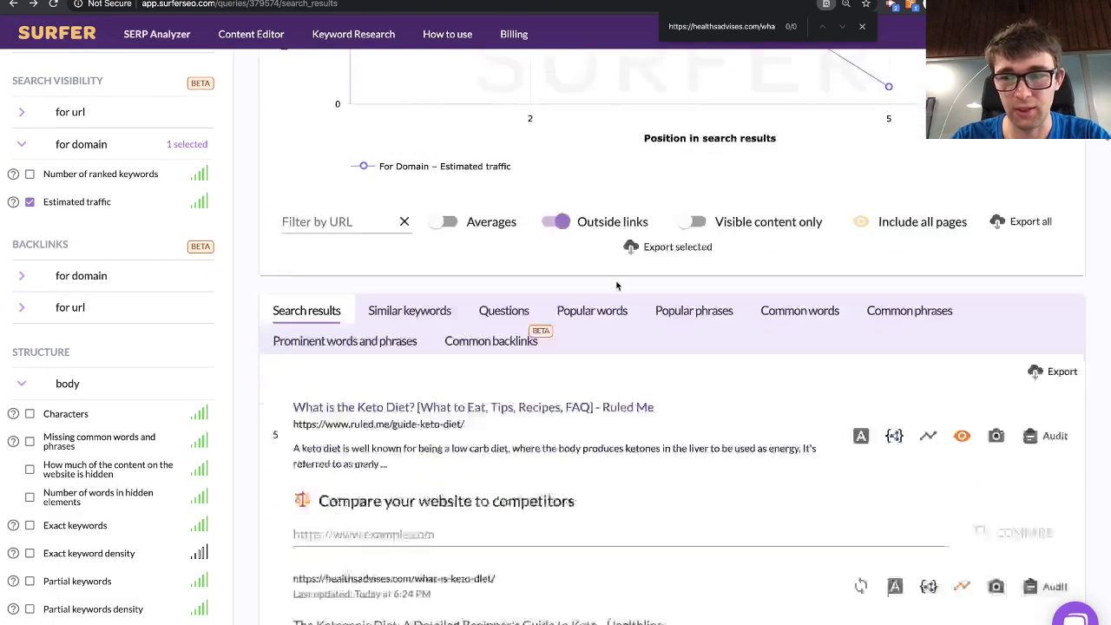
scroll(617, 286, down, 6)
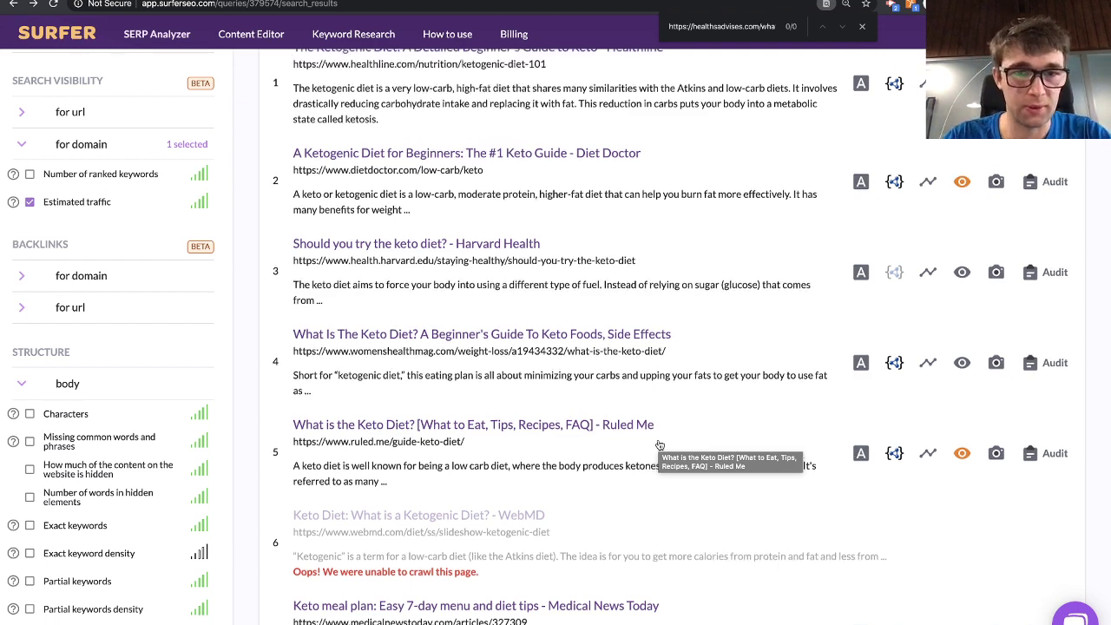
scroll(660, 445, up, 1)
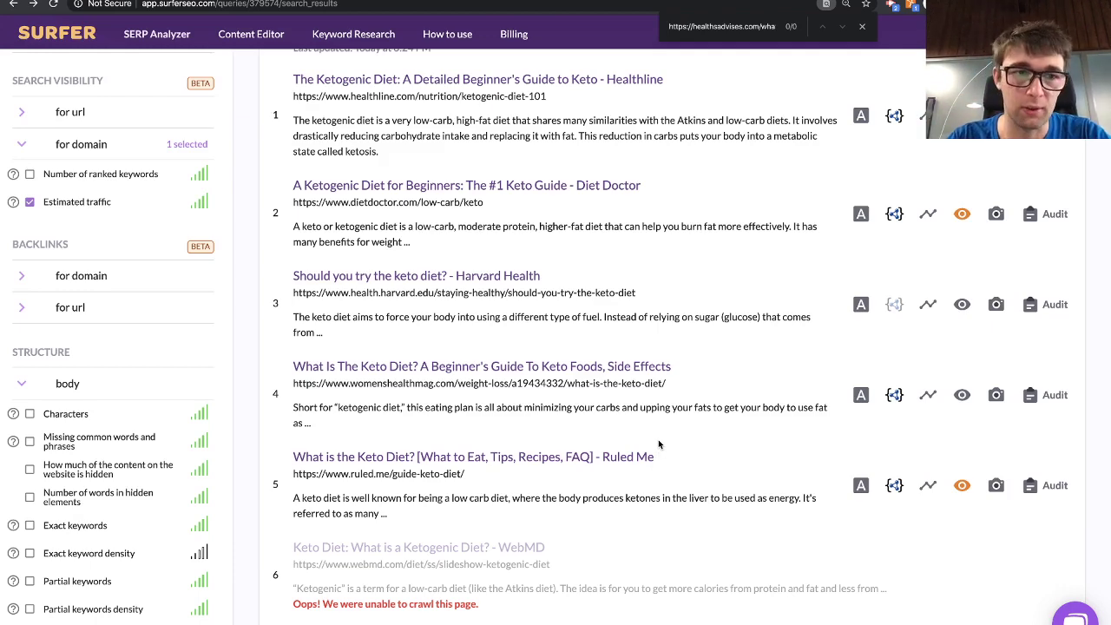
scroll(657, 444, up, 1)
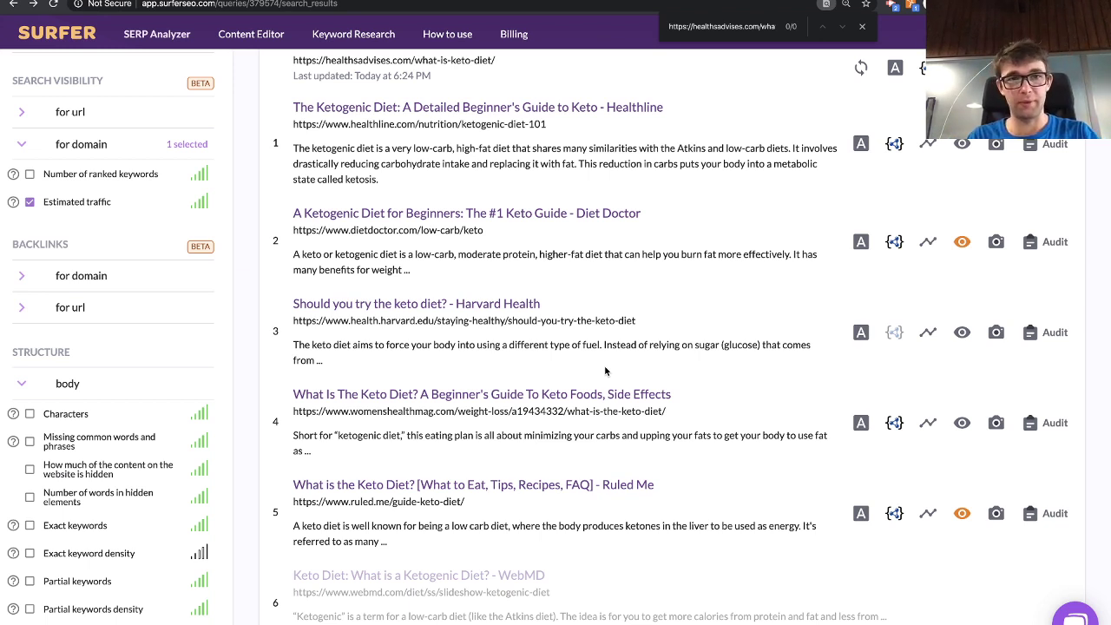
- Run a new keyword research for "keto diet" in the United Kingdom
click(351, 37)
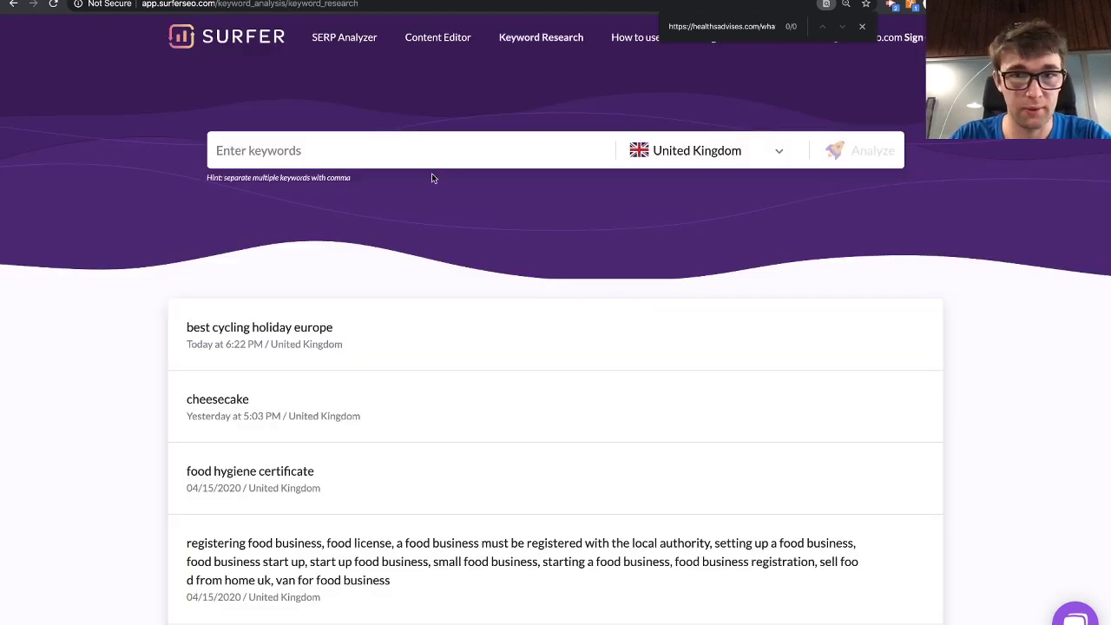
click(430, 151)
text(keto diet)
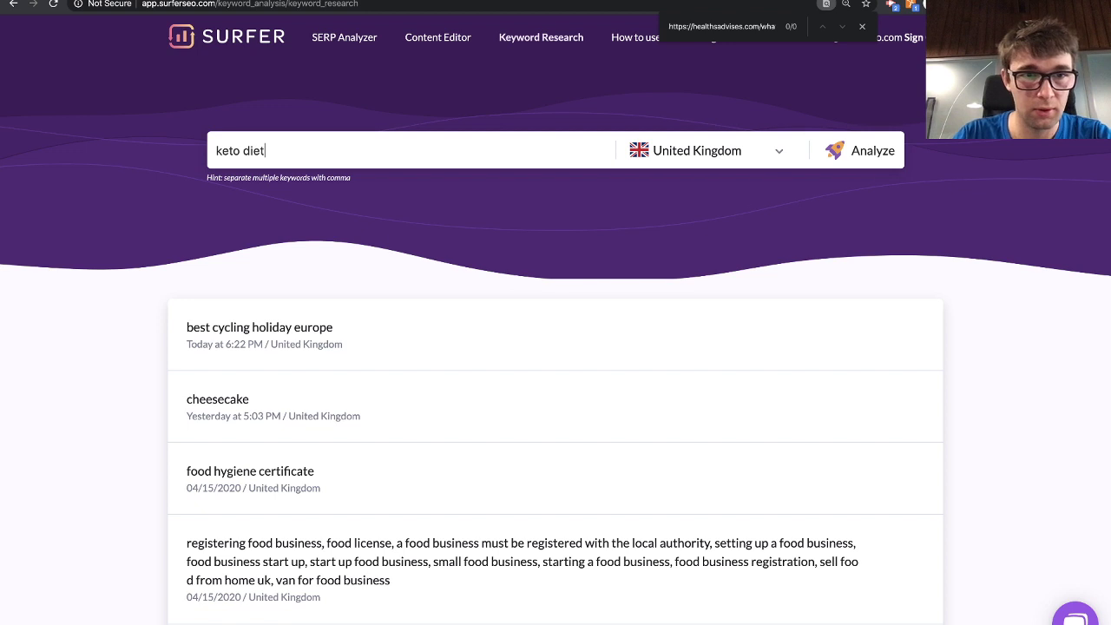
key(Return)
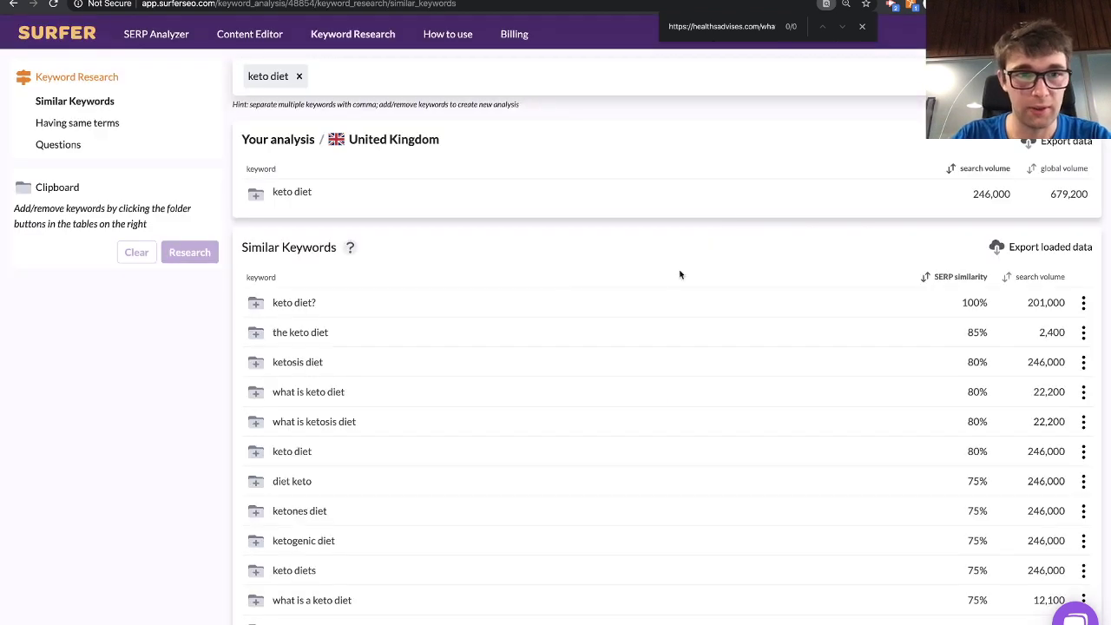
- Check the search volume of "keto diet" and examine the similar keywords with their SERP similarity and search volumes
scroll(573, 334, down, 4)
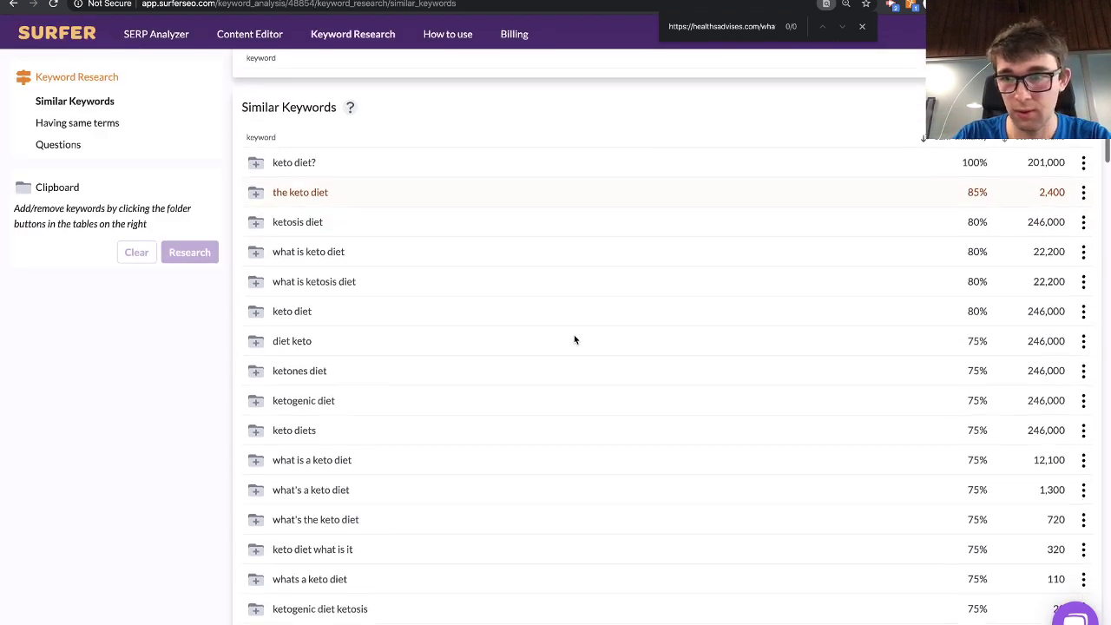
scroll(789, 252, up, 4)
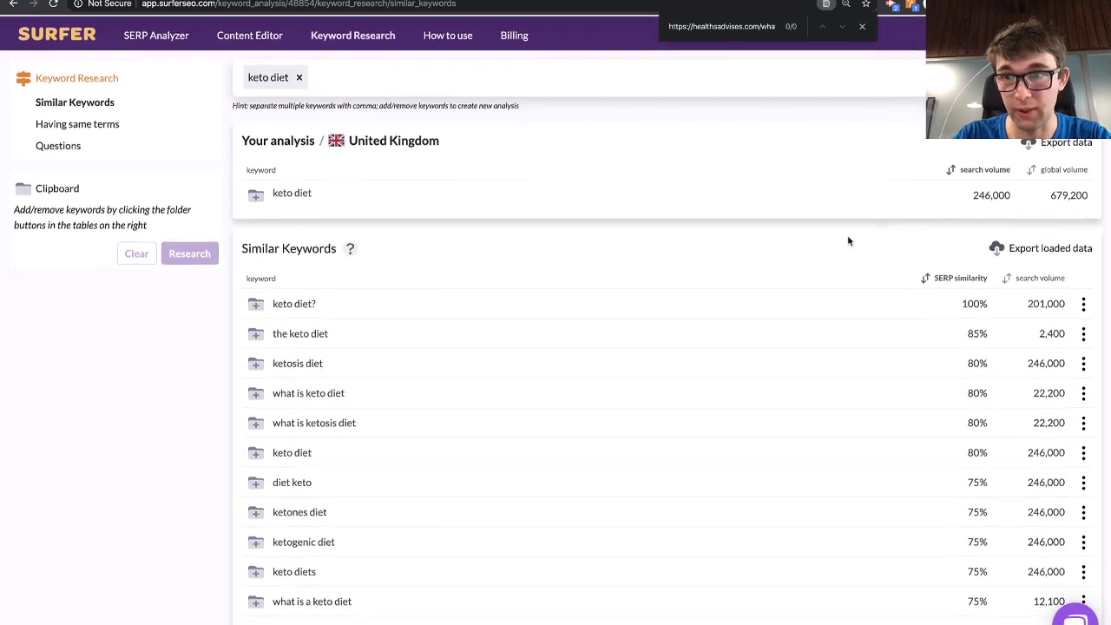
double_click(987, 194)
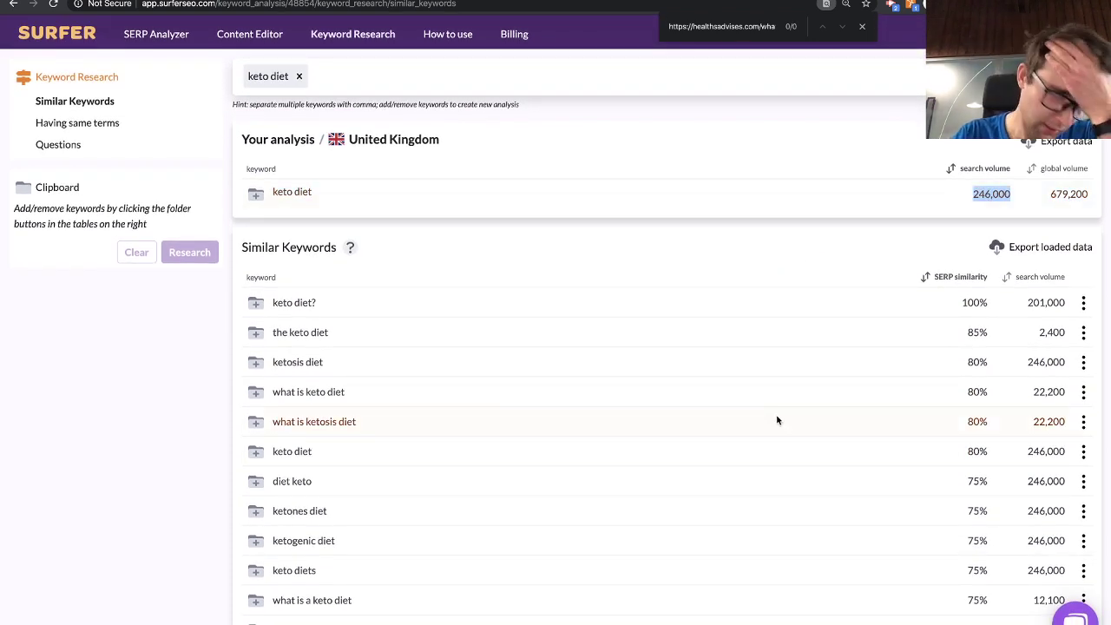
scroll(776, 420, down, 5)
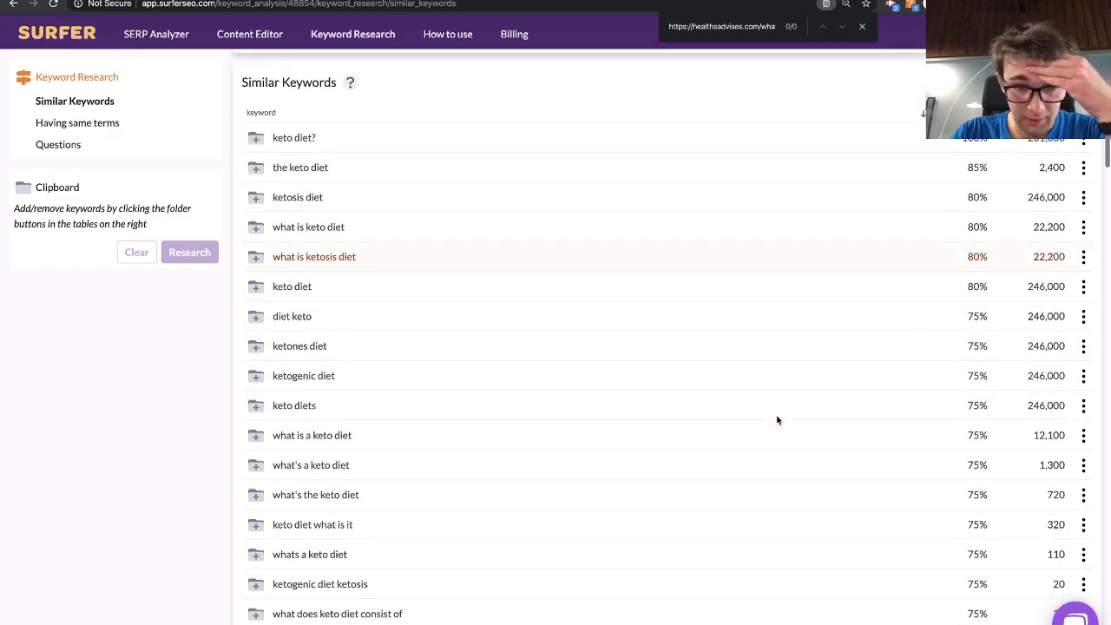
scroll(777, 420, down, 12)
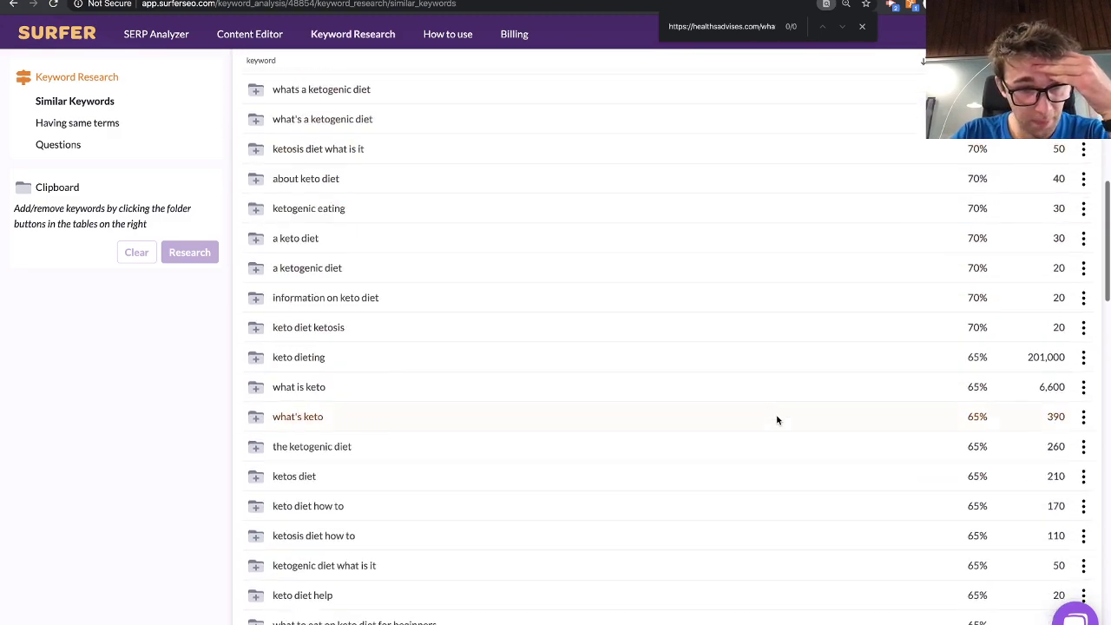
scroll(777, 420, down, 14)
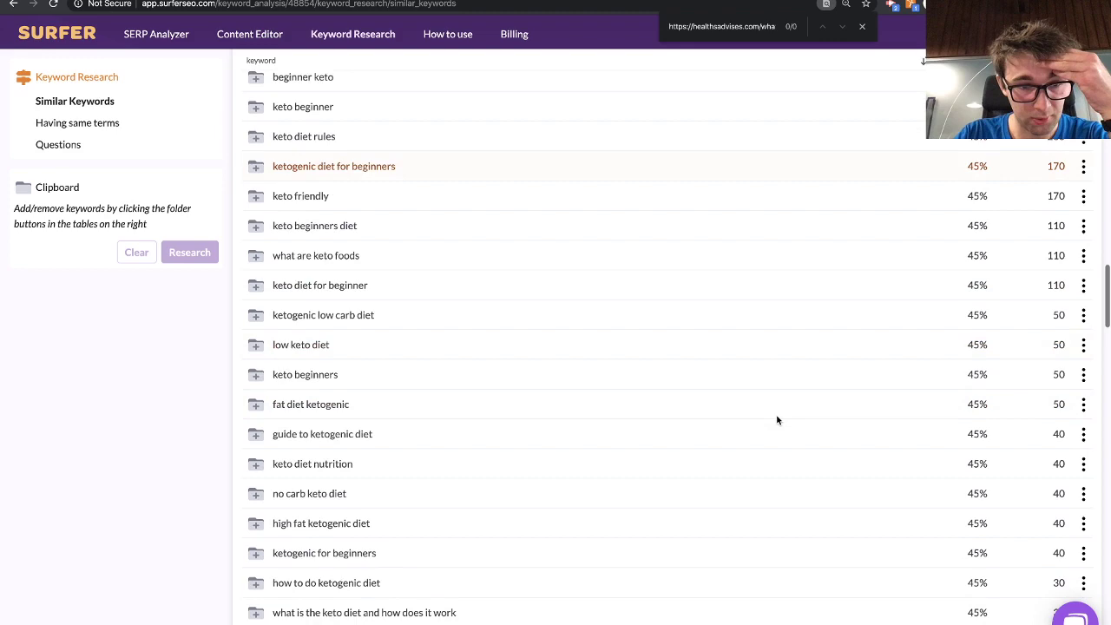
scroll(777, 420, up, 1)
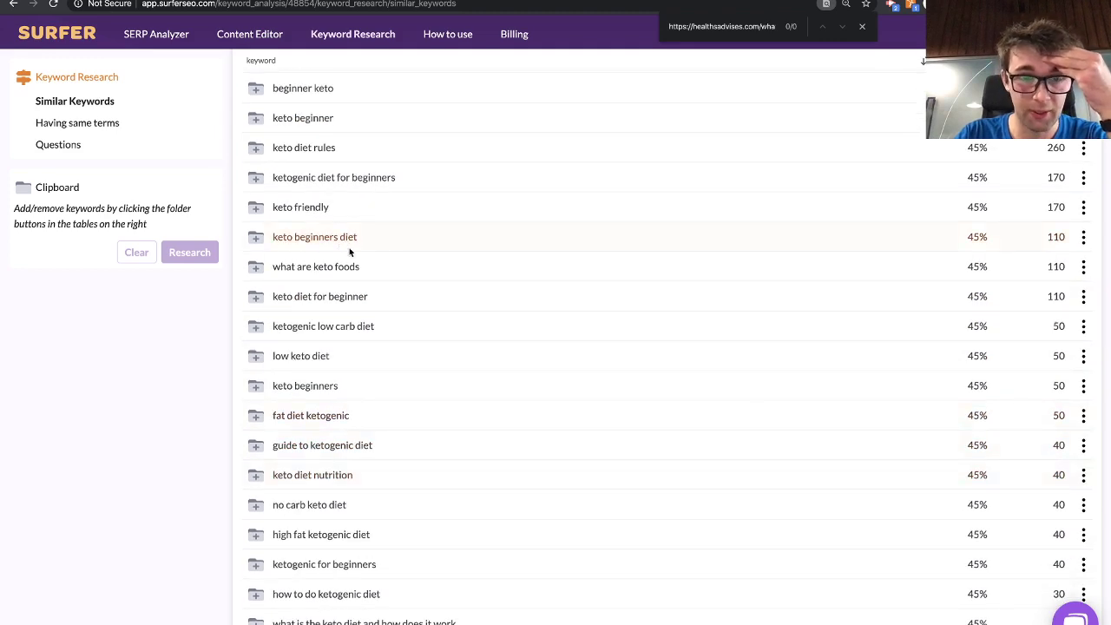
scroll(427, 321, down, 1)
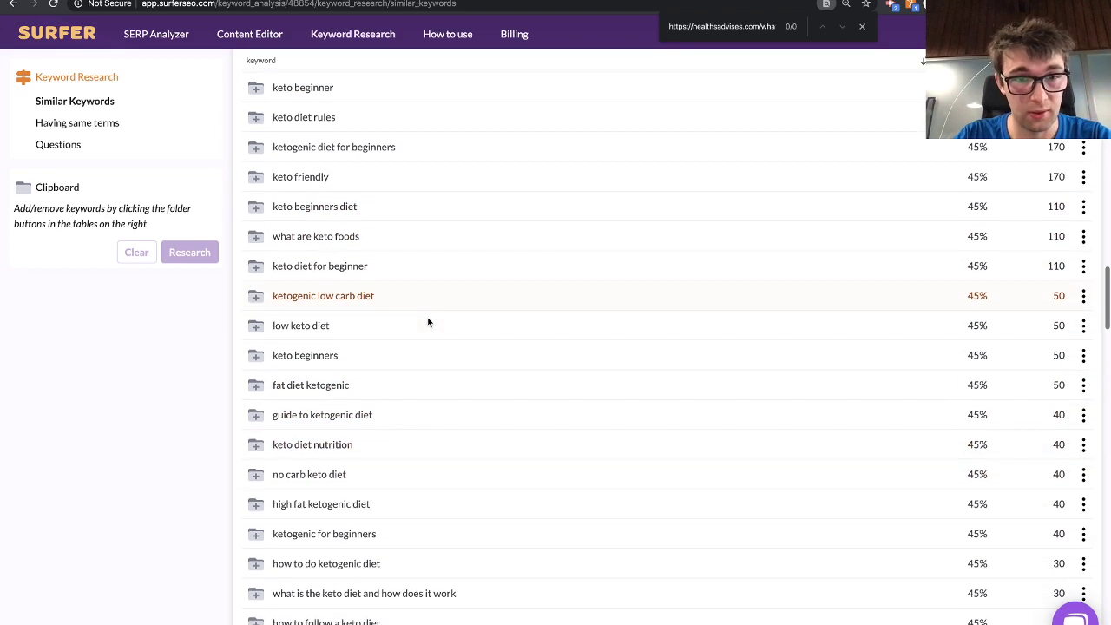
scroll(427, 321, down, 2)
scroll(429, 287, up, 1)
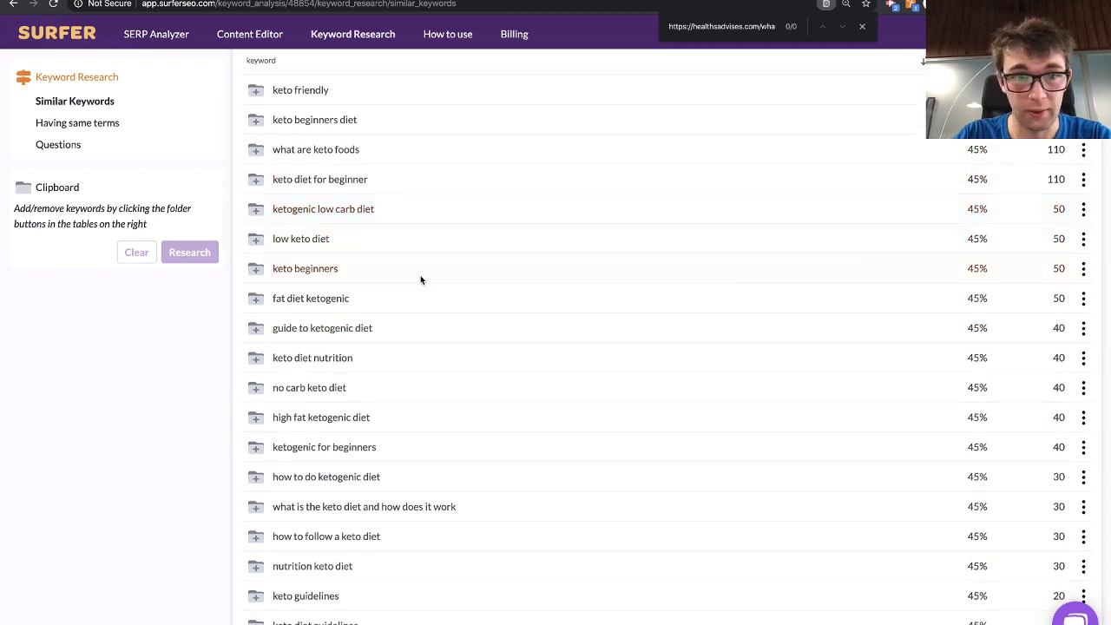
scroll(407, 417, down, 2)
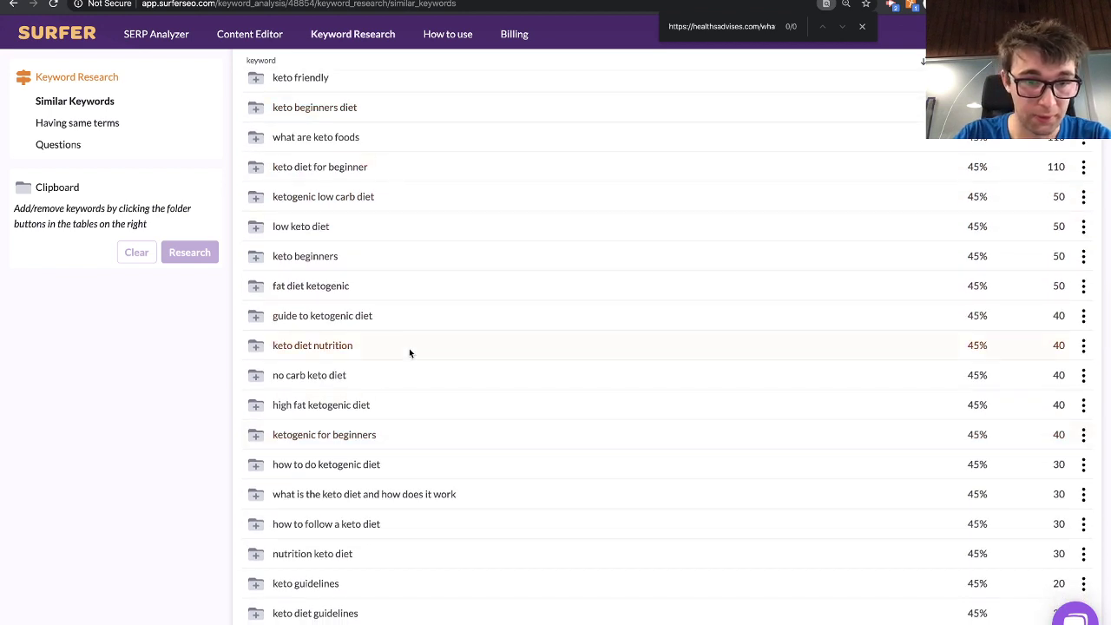
scroll(409, 352, down, 2)
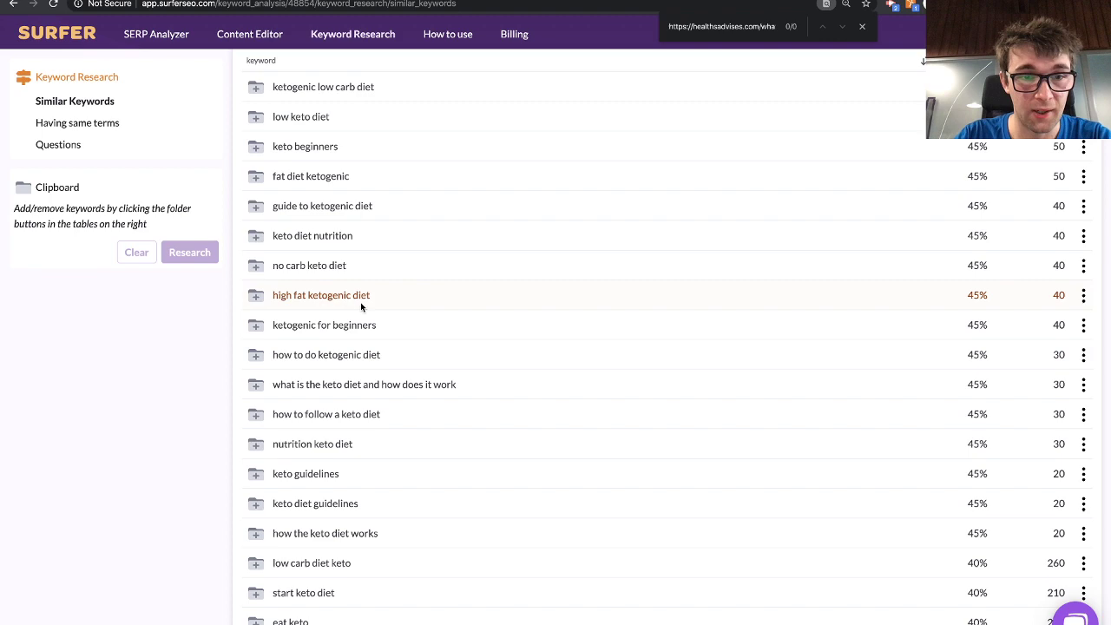
scroll(407, 347, down, 10)
scroll(407, 347, down, 10)
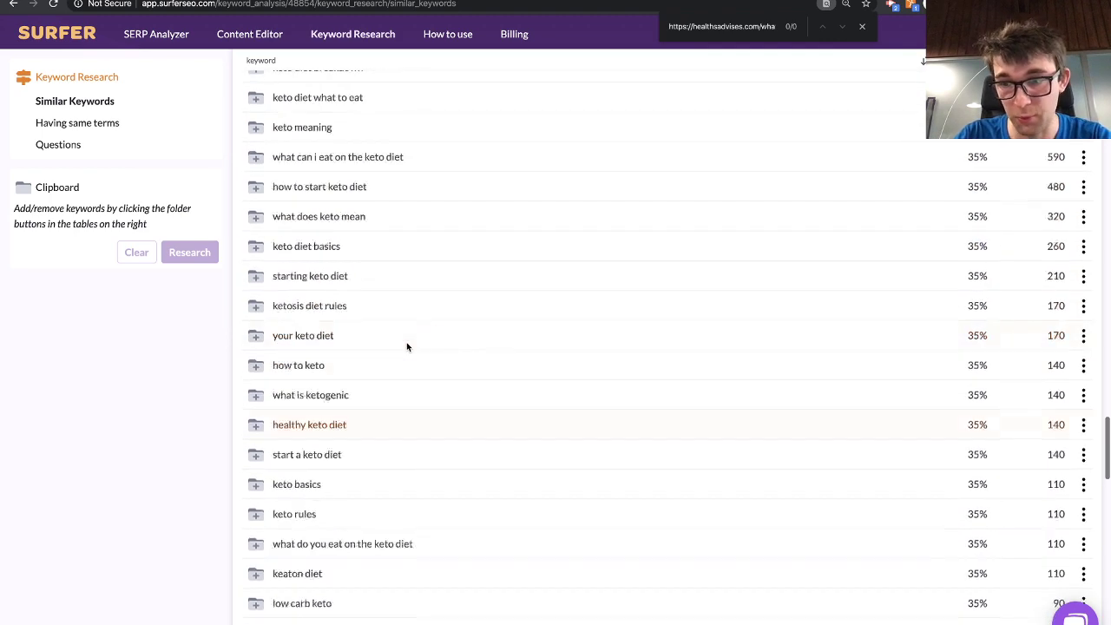
scroll(407, 347, up, 4)
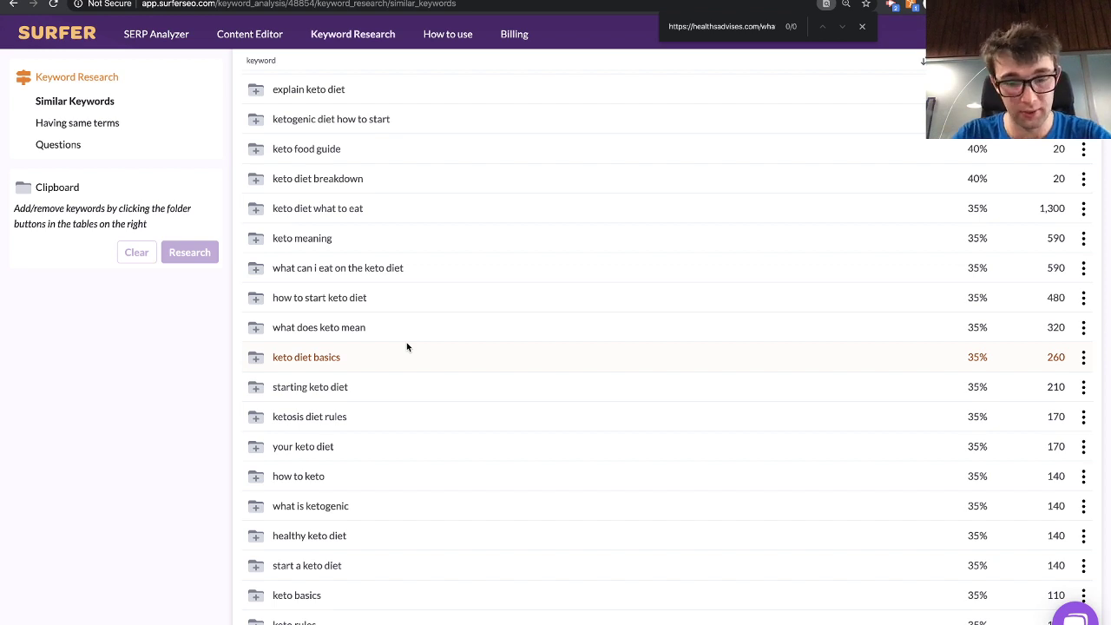
- Search the similar keywords for "veget", dismiss the search and return to the beginning of the list
key(ctrl+f)
text(veget)
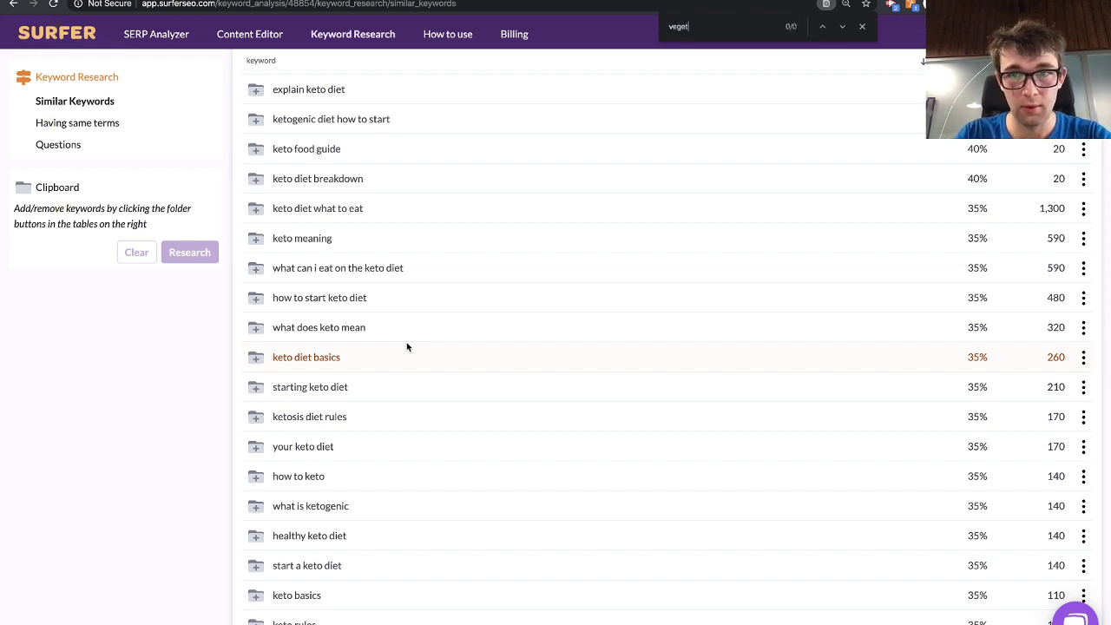
click(861, 26)
scroll(631, 317, up, 10)
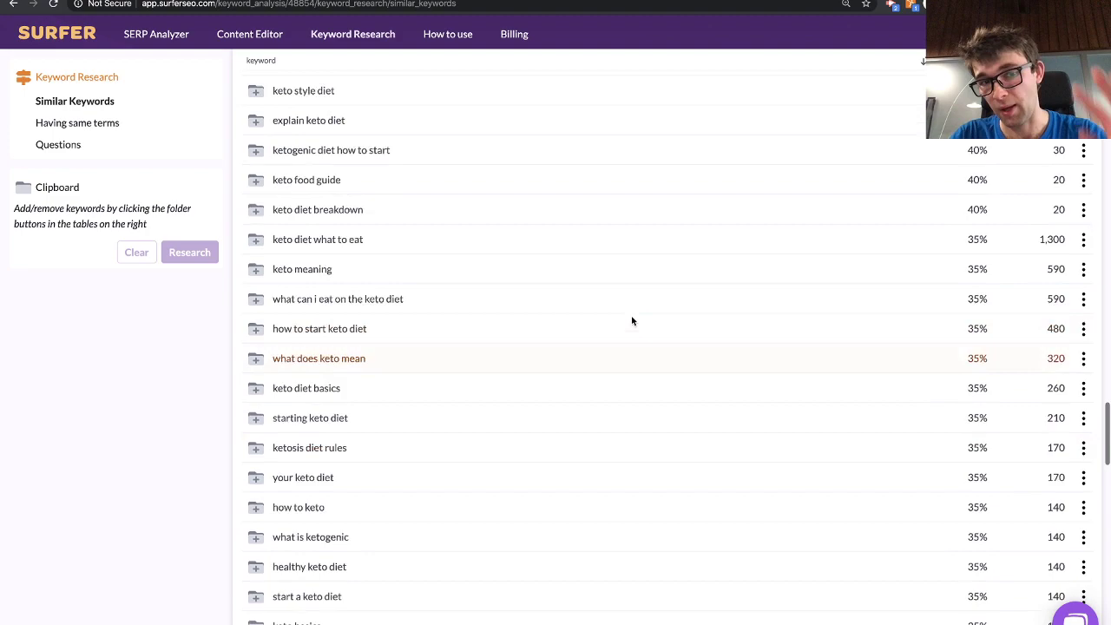
scroll(632, 321, up, 15)
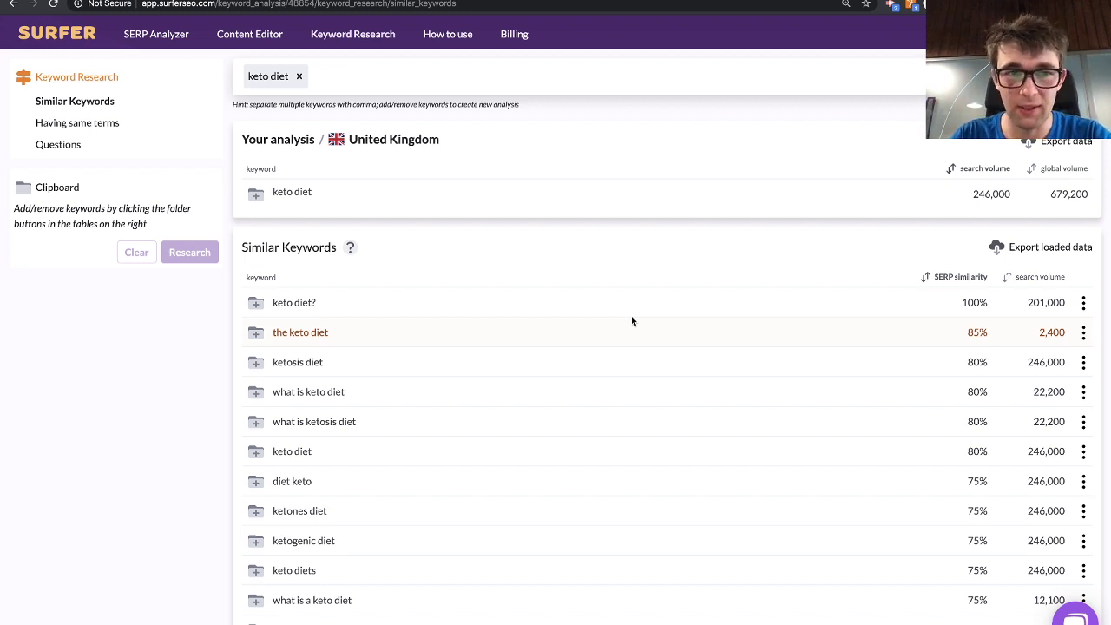
- Open the "fenster aus polen" query for Germany from the SERP Analyzer history
click(156, 35)
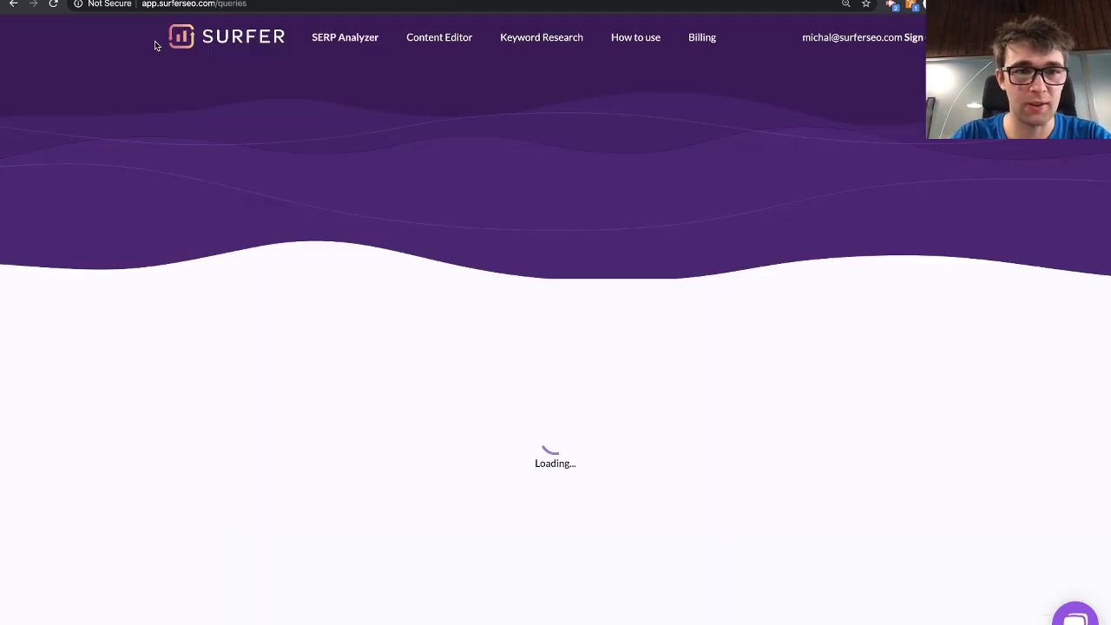
scroll(407, 451, down, 2)
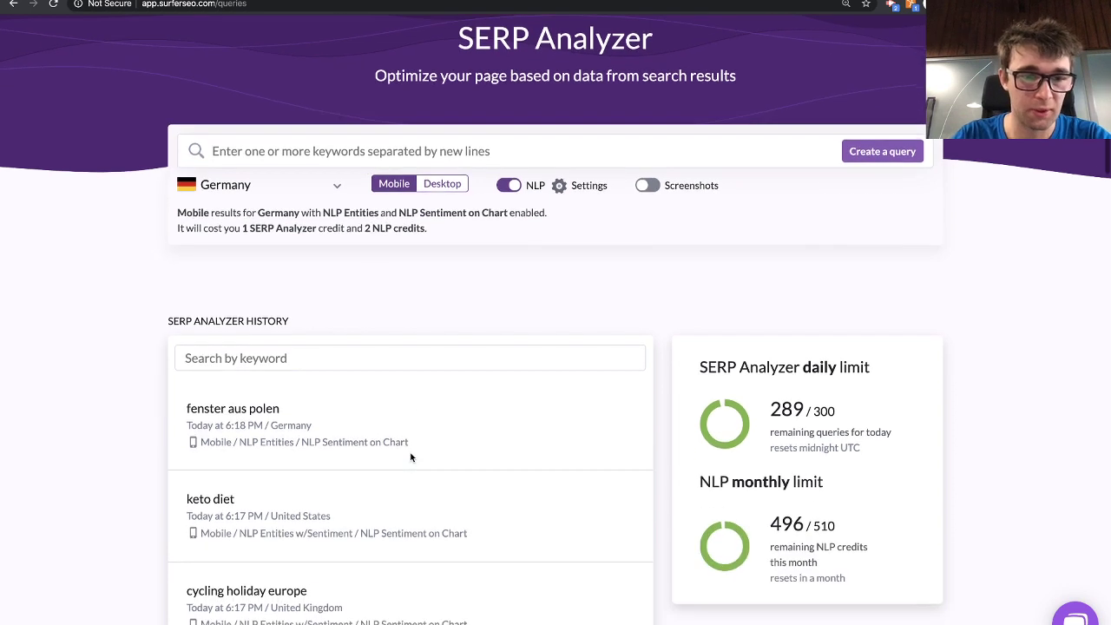
click(403, 431)
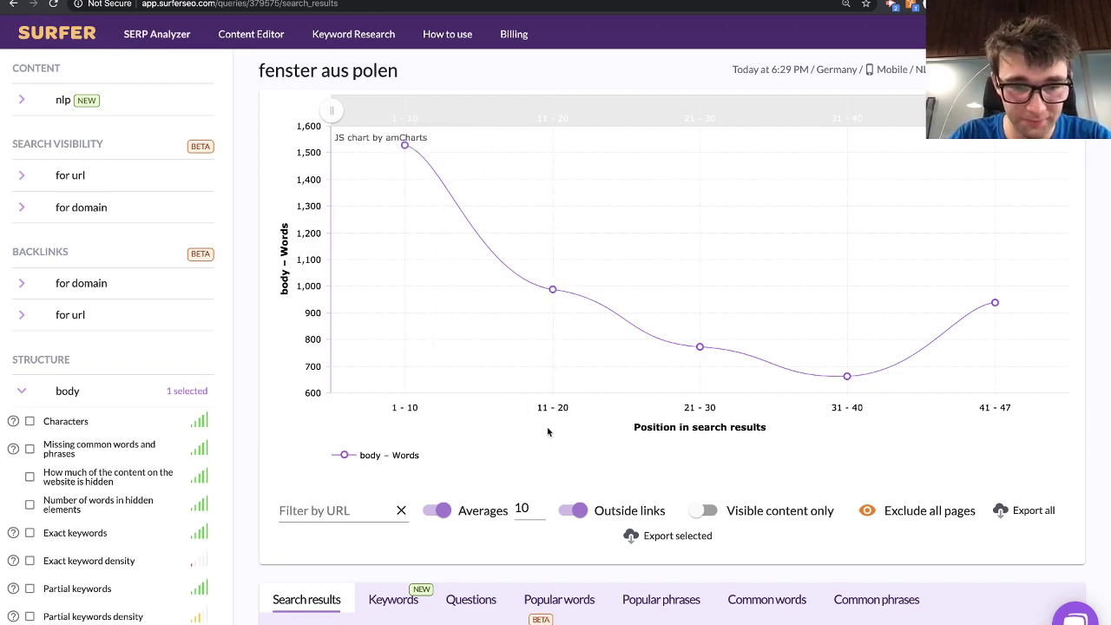
scroll(547, 432, down, 3)
scroll(545, 429, up, 2)
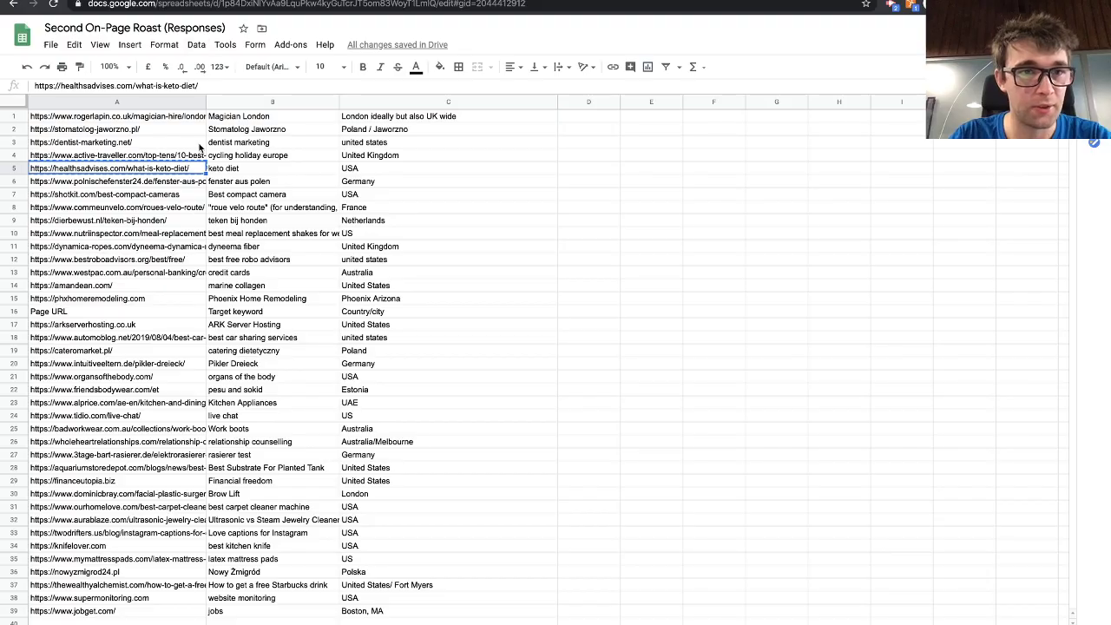
- Copy the polnischefenster24.de page URL from the response spreadsheet in Google Sheets, and search for it on the Surfer results page
key(ctrl+c)
click(162, 185)
key(ctrl+c)
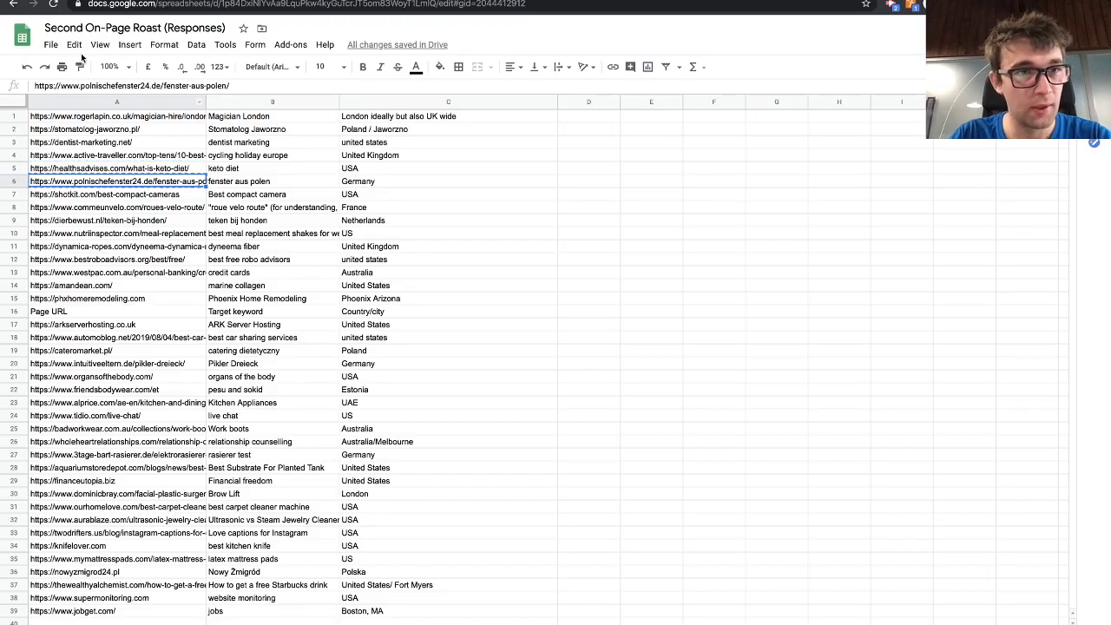
key(ctrl+Tab)
key(ctrl+f)
key(ctrl+v)
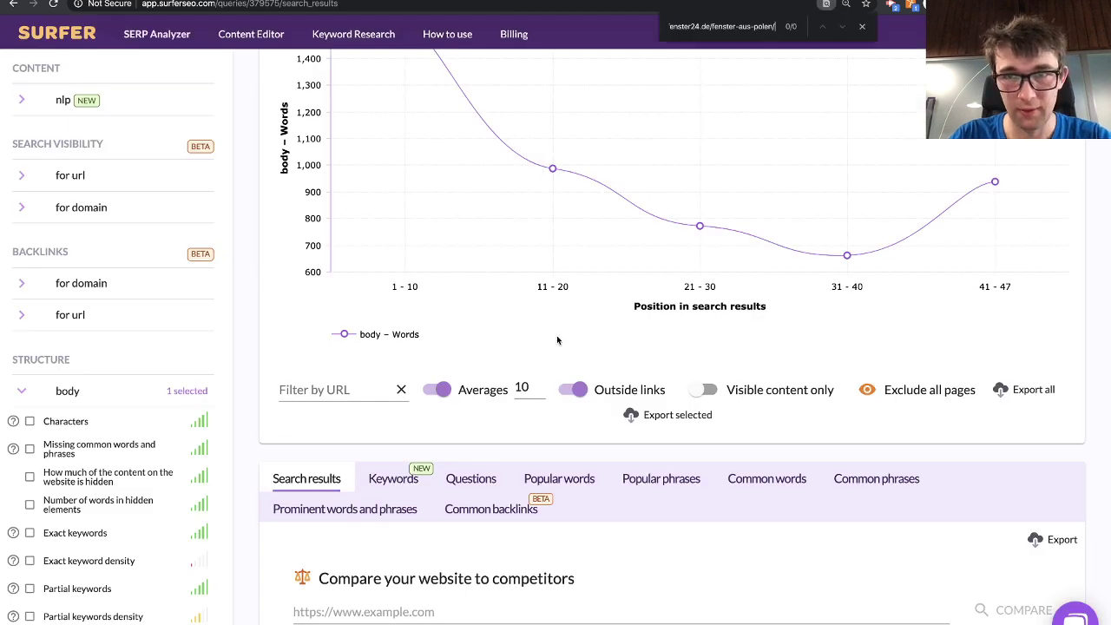
scroll(859, 373, down, 5)
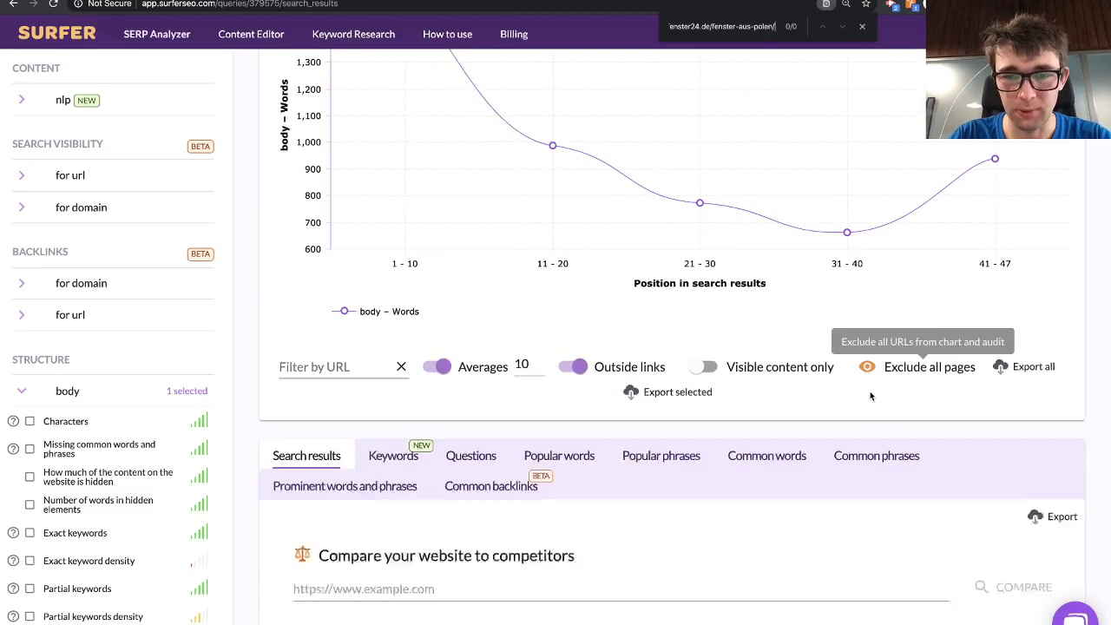
click(588, 266)
key(ctrl+v)
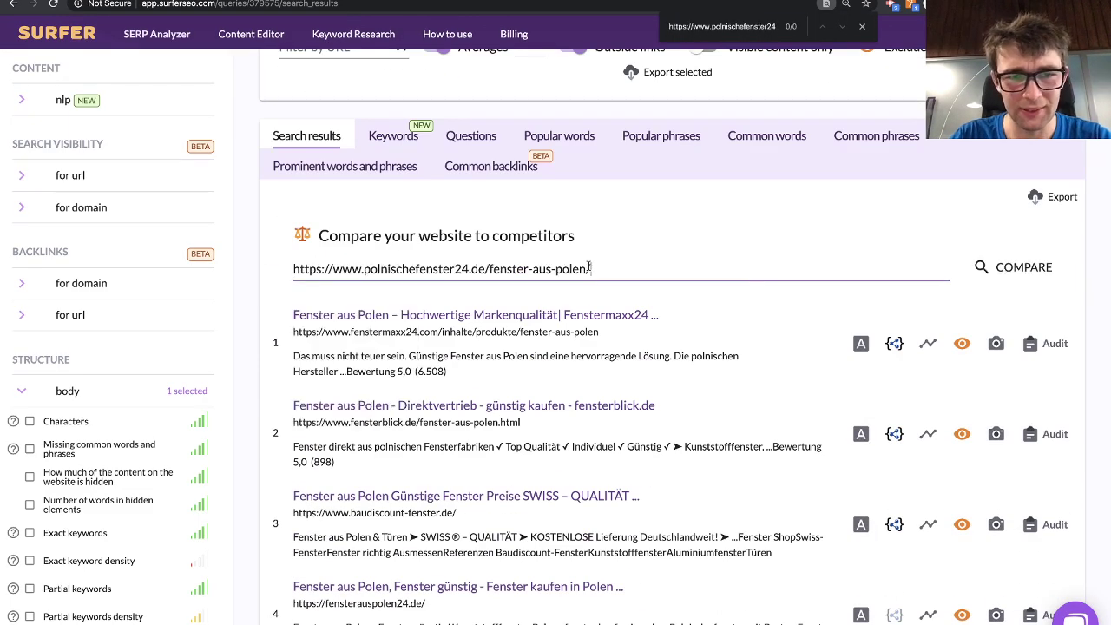
click(1005, 266)
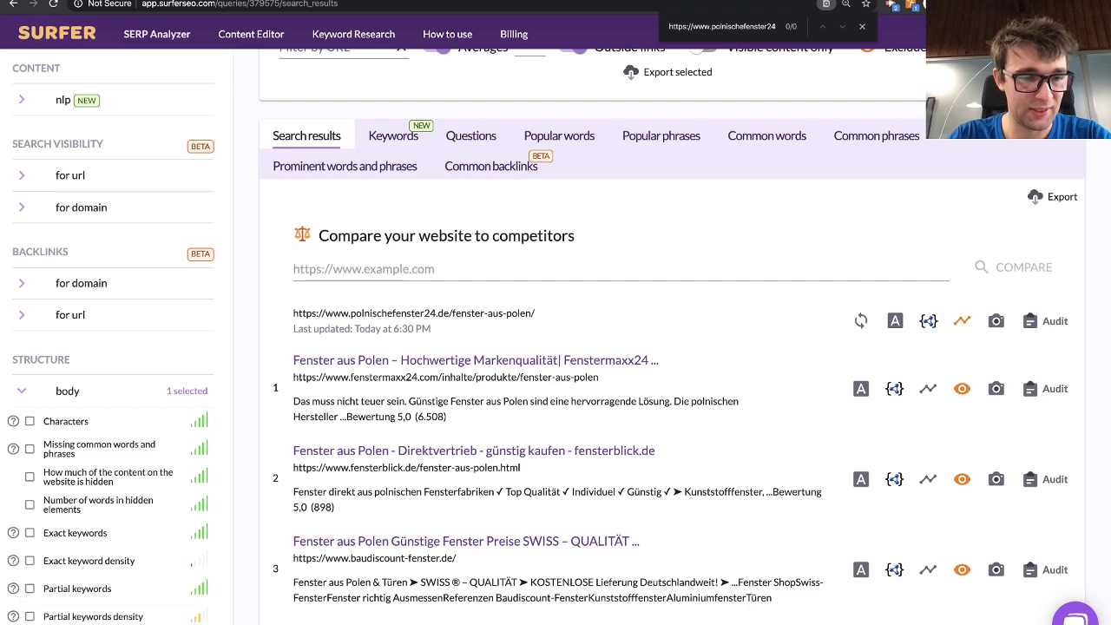
- Plot the estimated traffic for domain on the "fenster aus polen" chart
click(87, 209)
scroll(347, 312, up, 5)
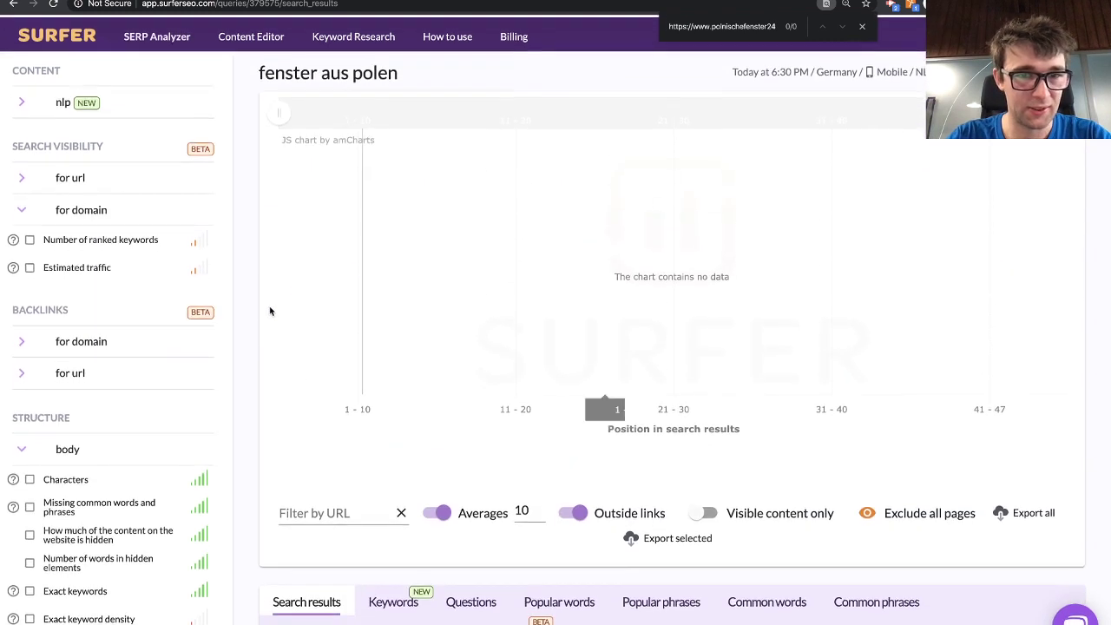
click(31, 265)
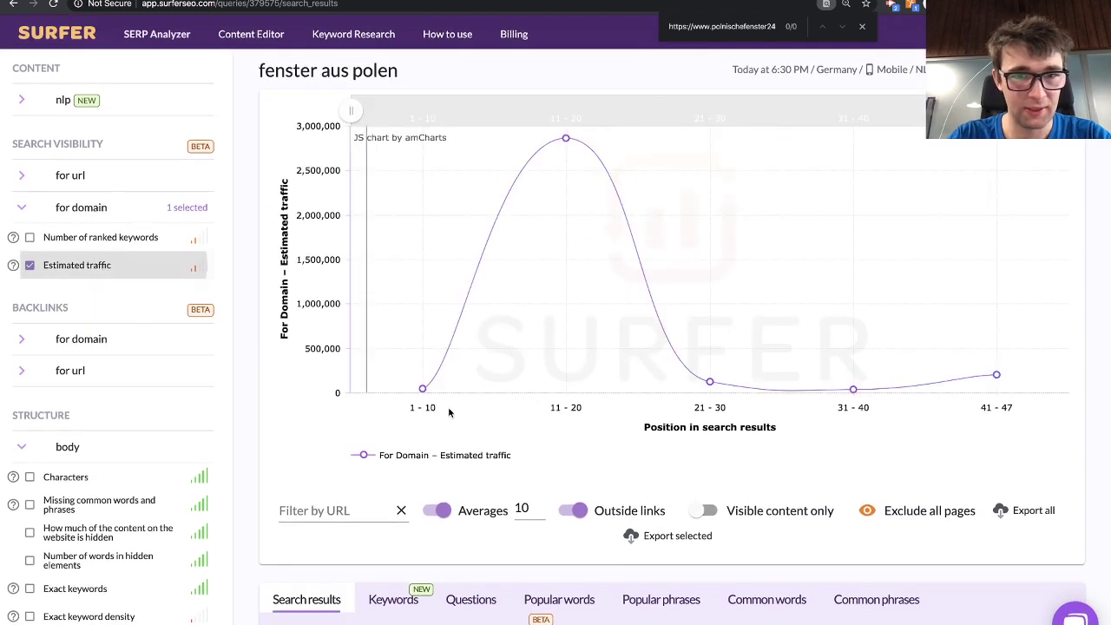
click(439, 511)
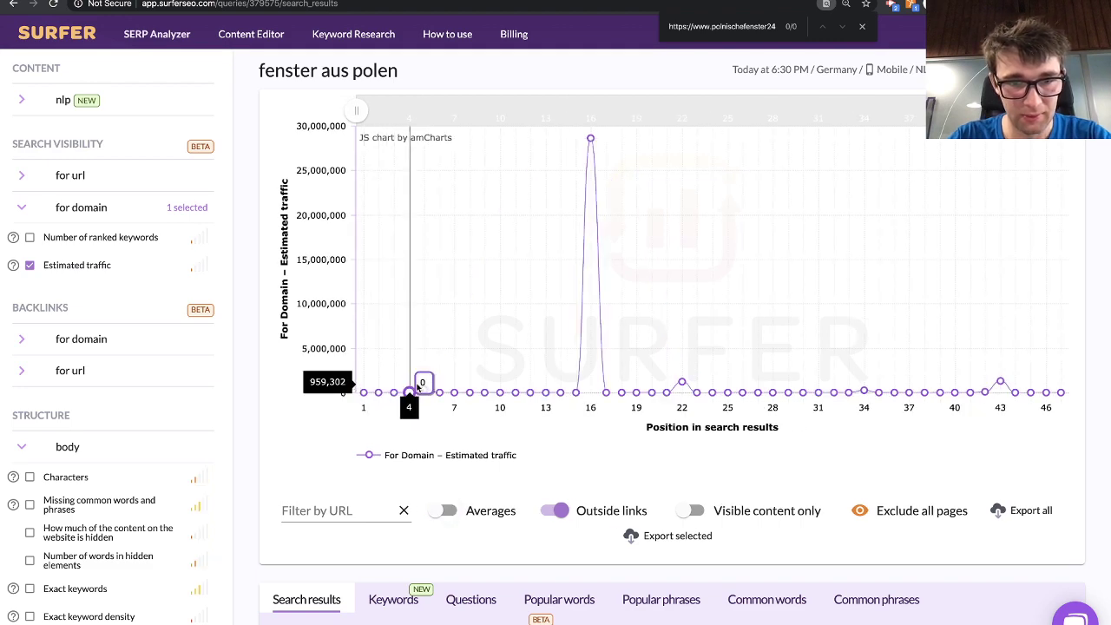
scroll(600, 460, down, 5)
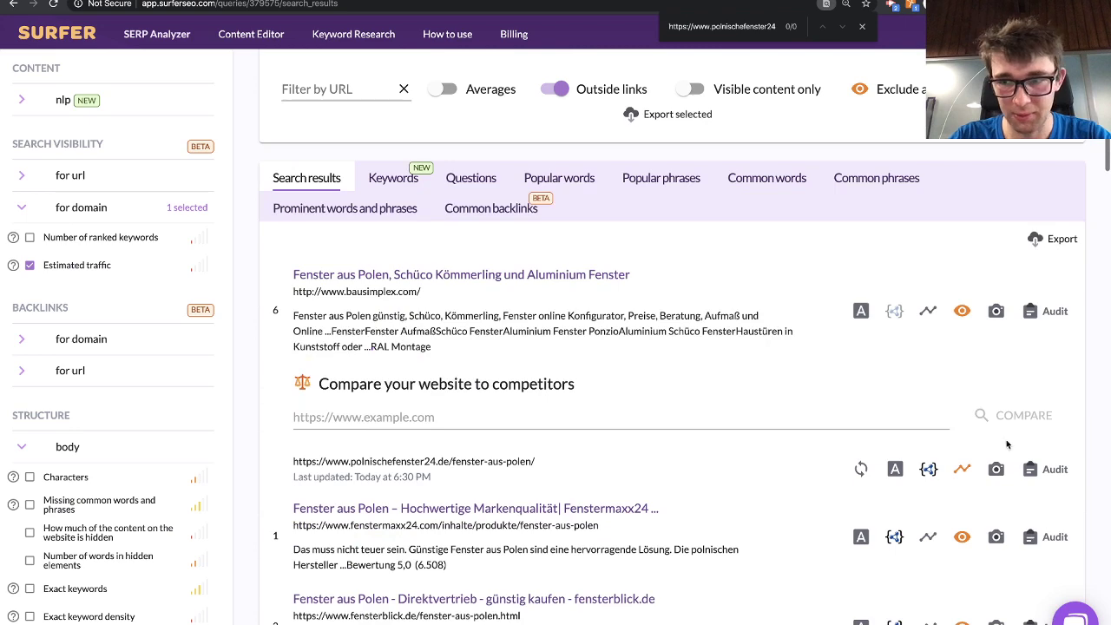
click(1045, 473)
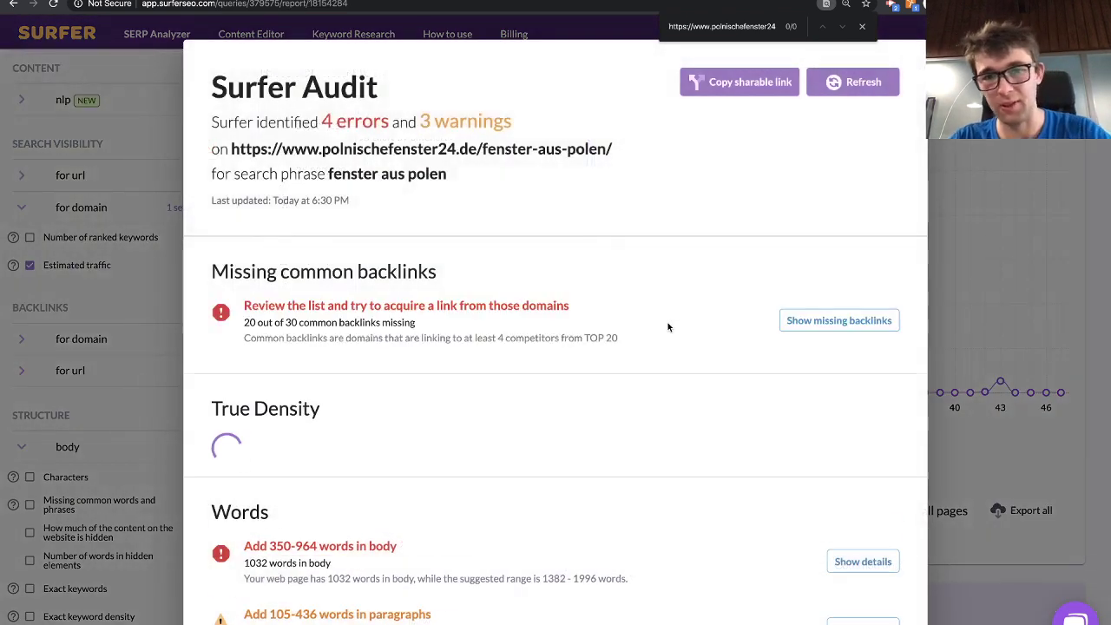
- Skim the audit's True Density phrases and compare the page's body word count with the competitors' on the detail chart
scroll(729, 291, down, 3)
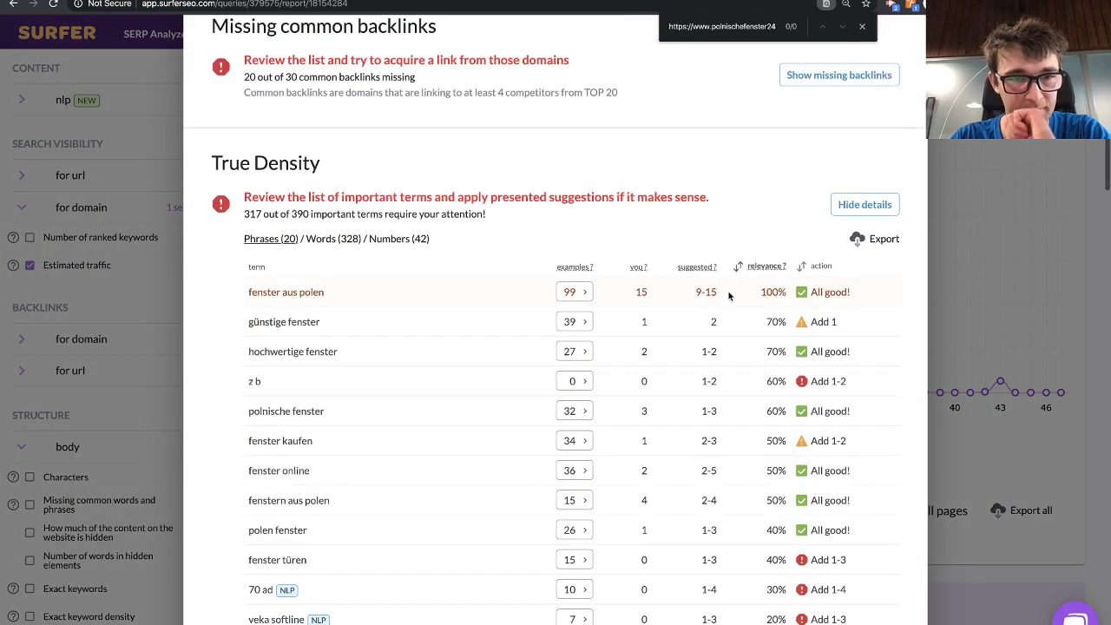
scroll(764, 260, down, 5)
scroll(807, 295, up, 1)
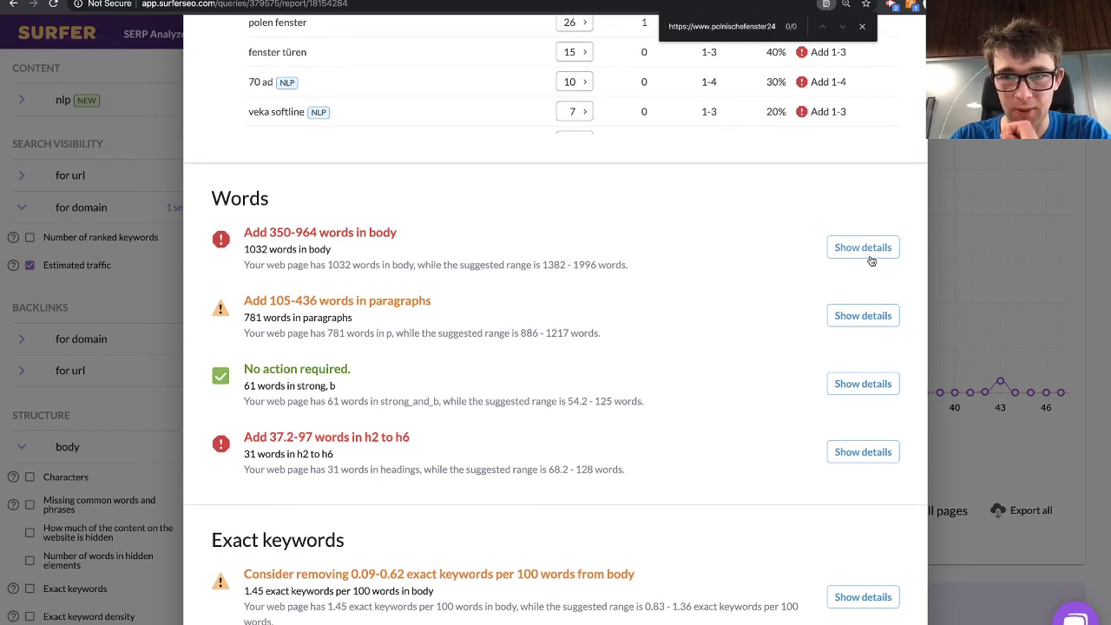
click(868, 255)
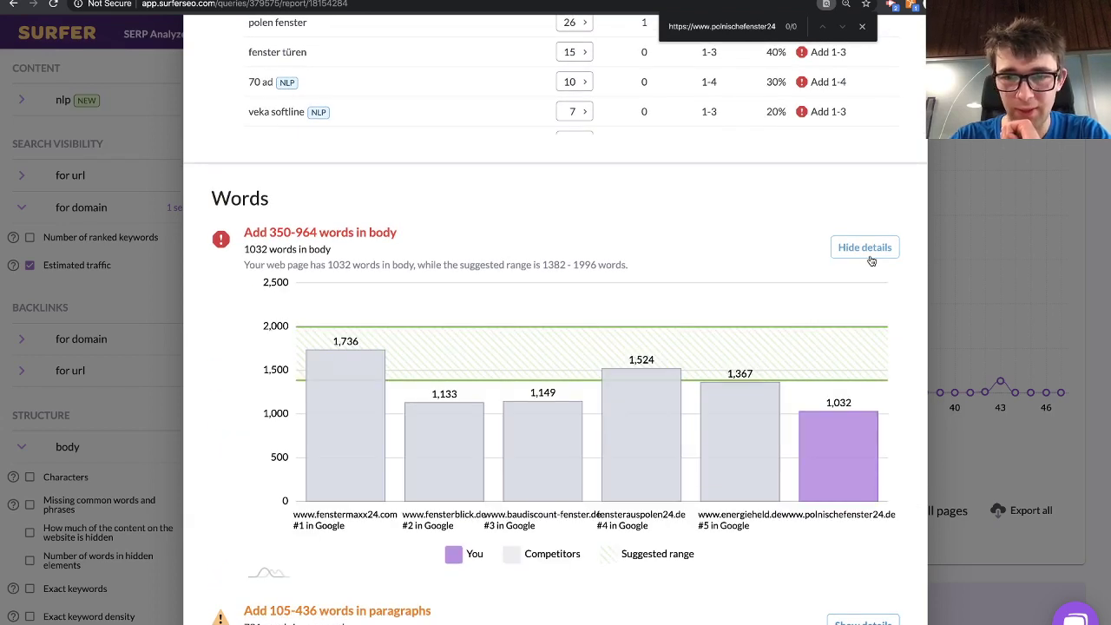
click(868, 252)
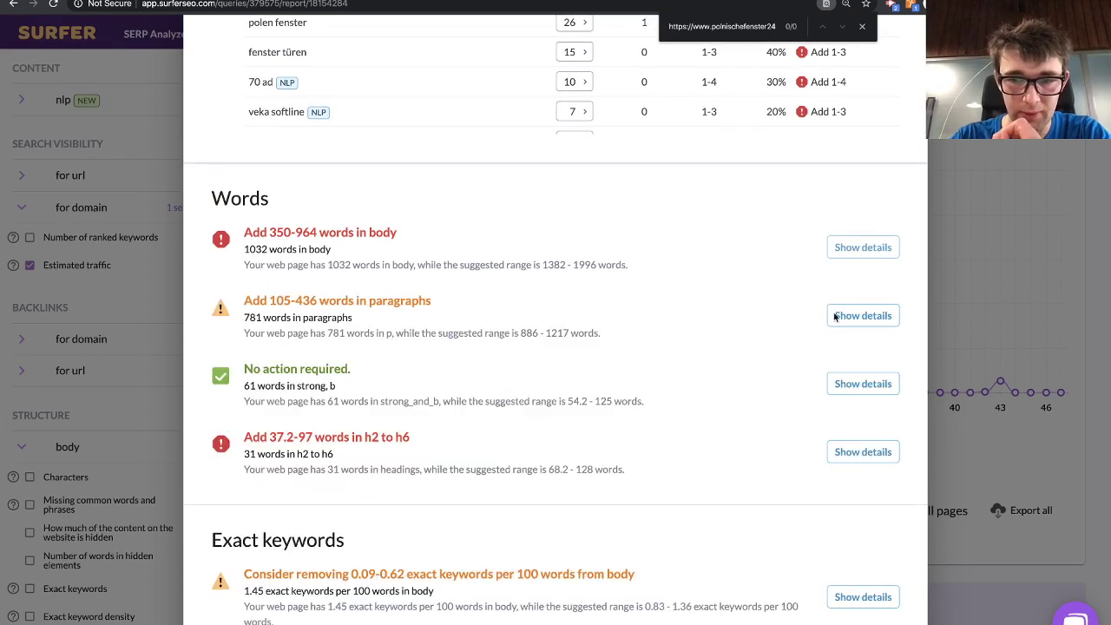
- Show the competitor comparison for exact keywords per 100 words in the body
scroll(734, 481, down, 3)
click(859, 311)
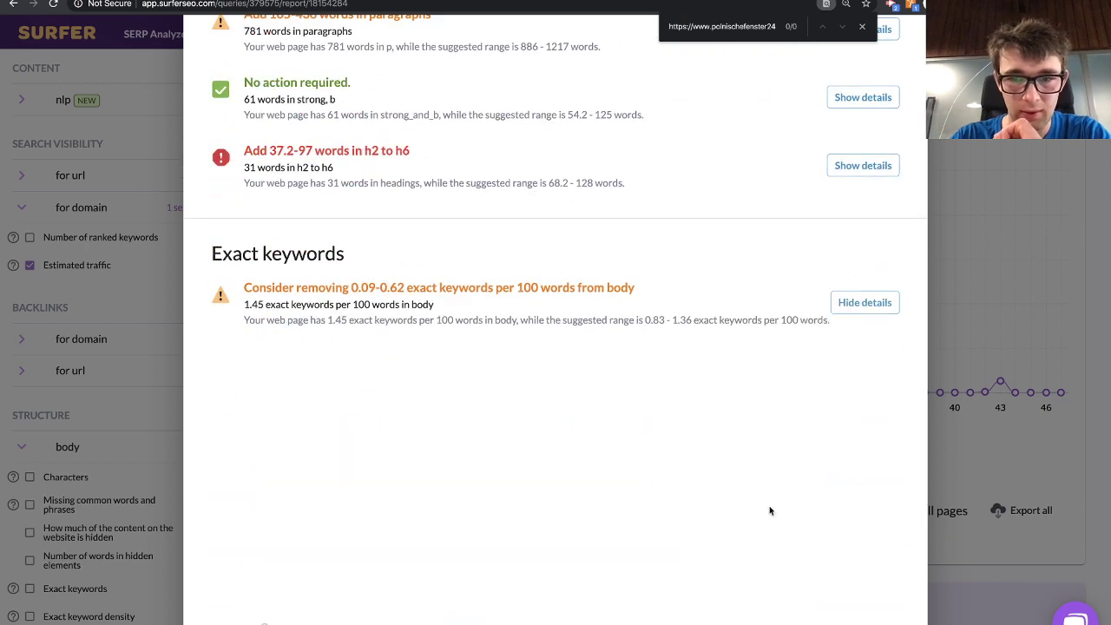
scroll(769, 508, down, 1)
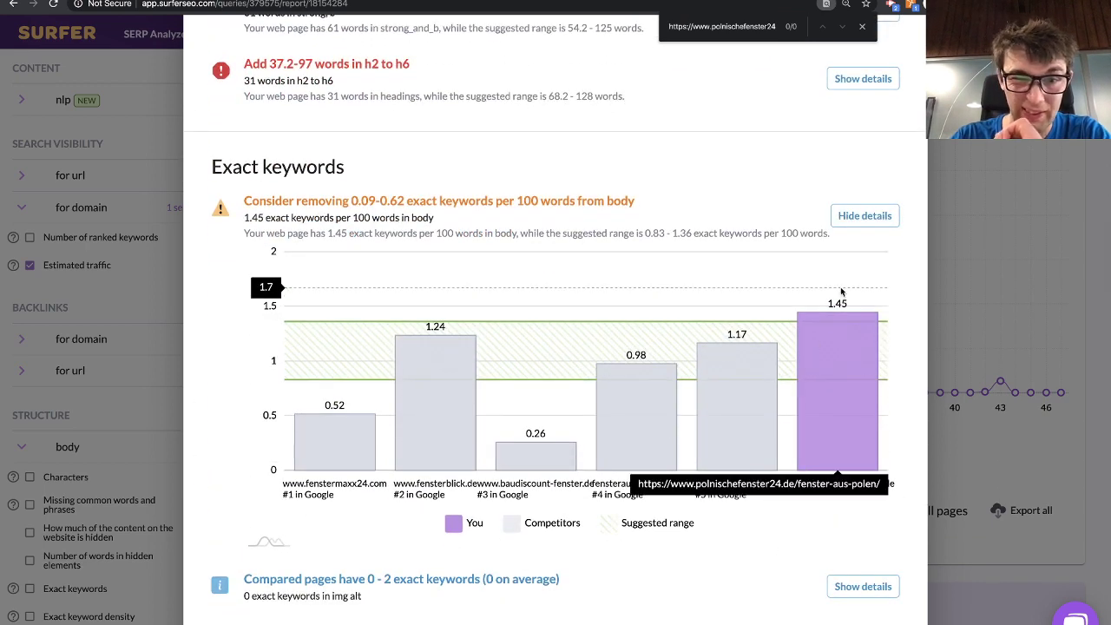
- Recheck the chart of words in body against competitors, and return to the exact keywords comparison
scroll(842, 301, up, 4)
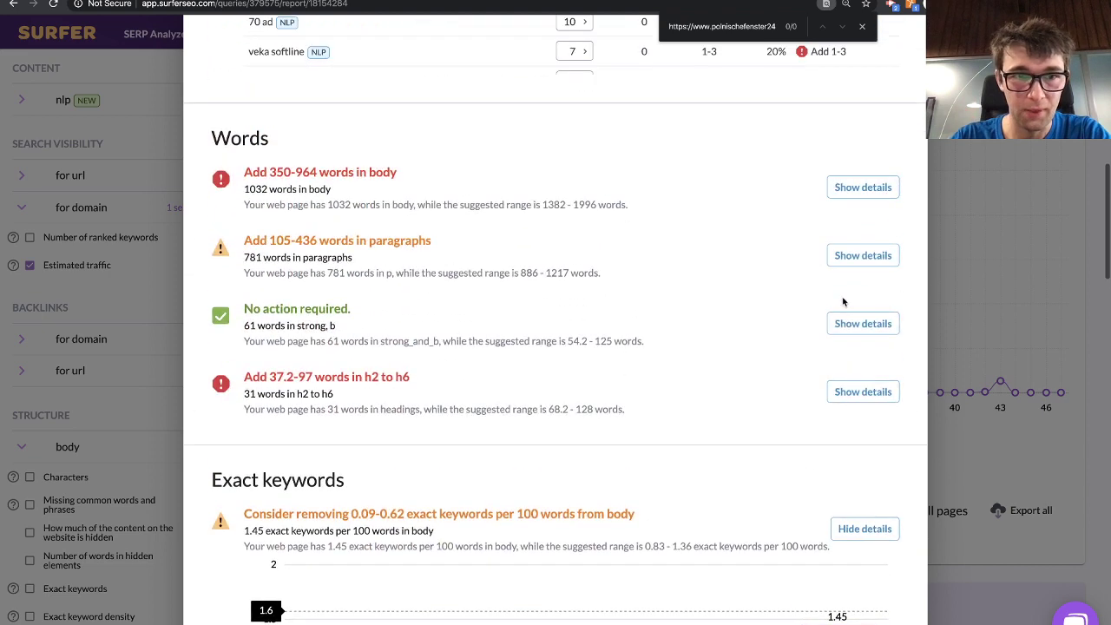
click(886, 192)
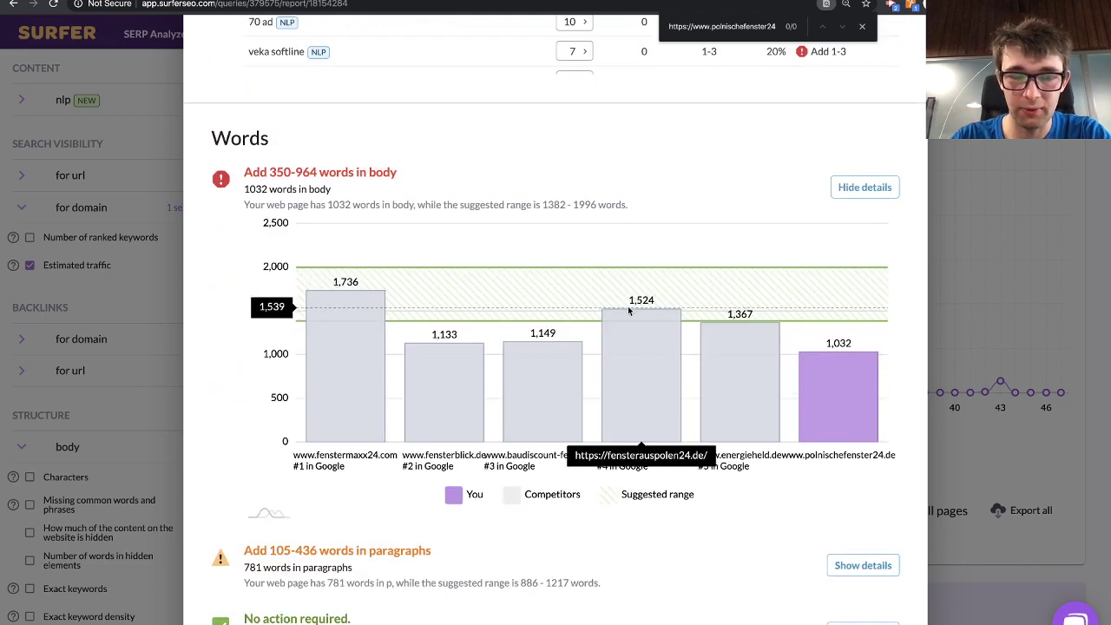
click(860, 188)
scroll(818, 315, down, 4)
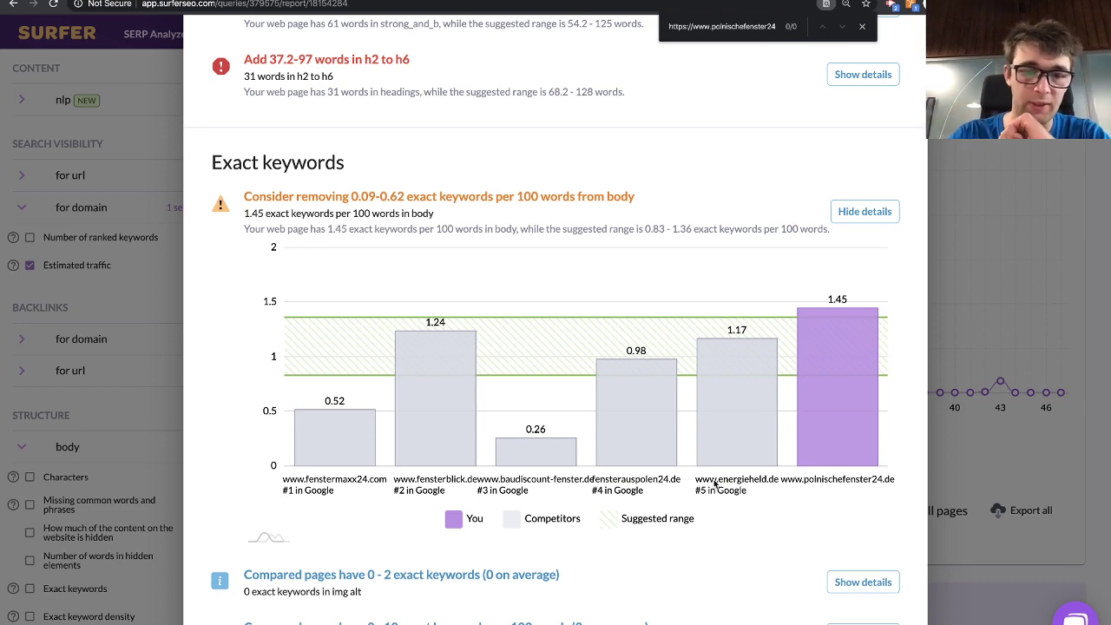
- Review the exact and partial keyword findings, and compare the number of h2 to h6 elements with competitors
scroll(669, 345, down, 8)
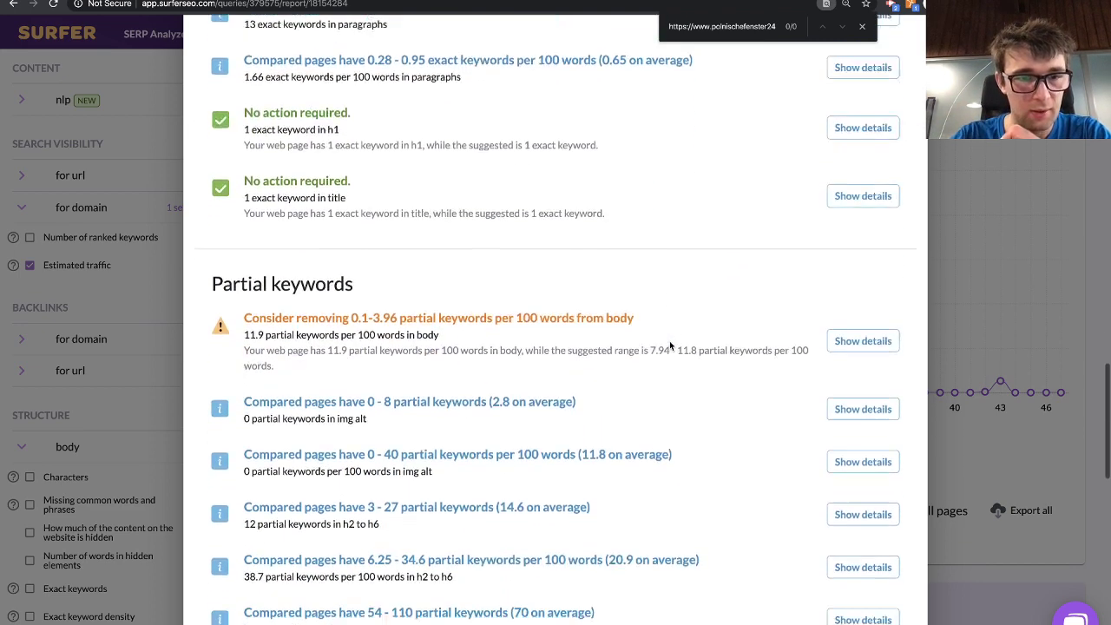
scroll(669, 345, down, 9)
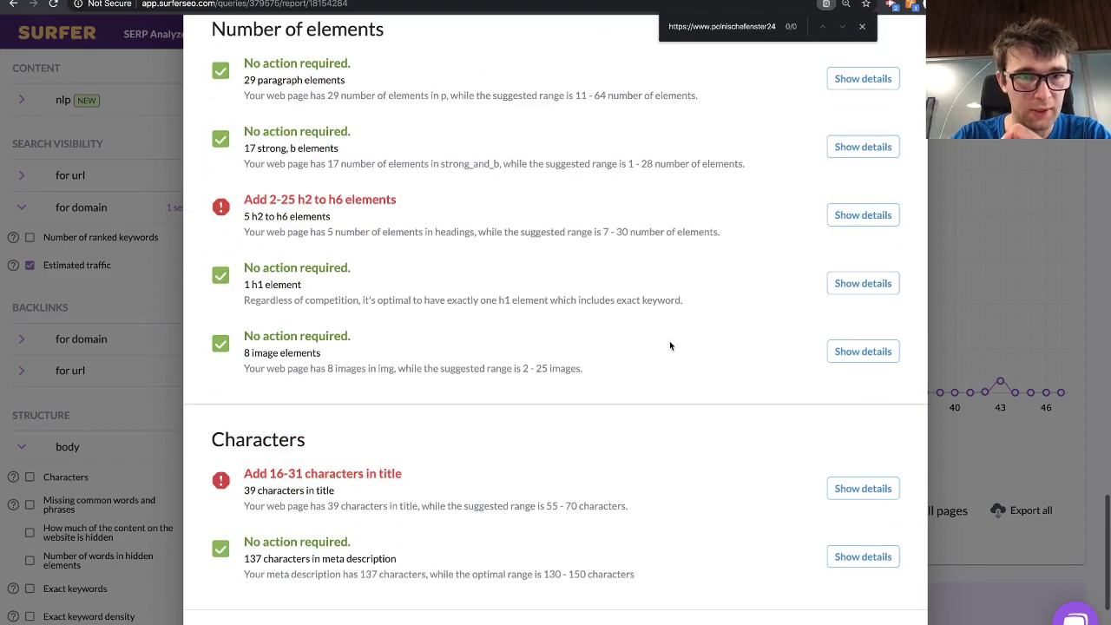
click(863, 214)
scroll(837, 389, down, 3)
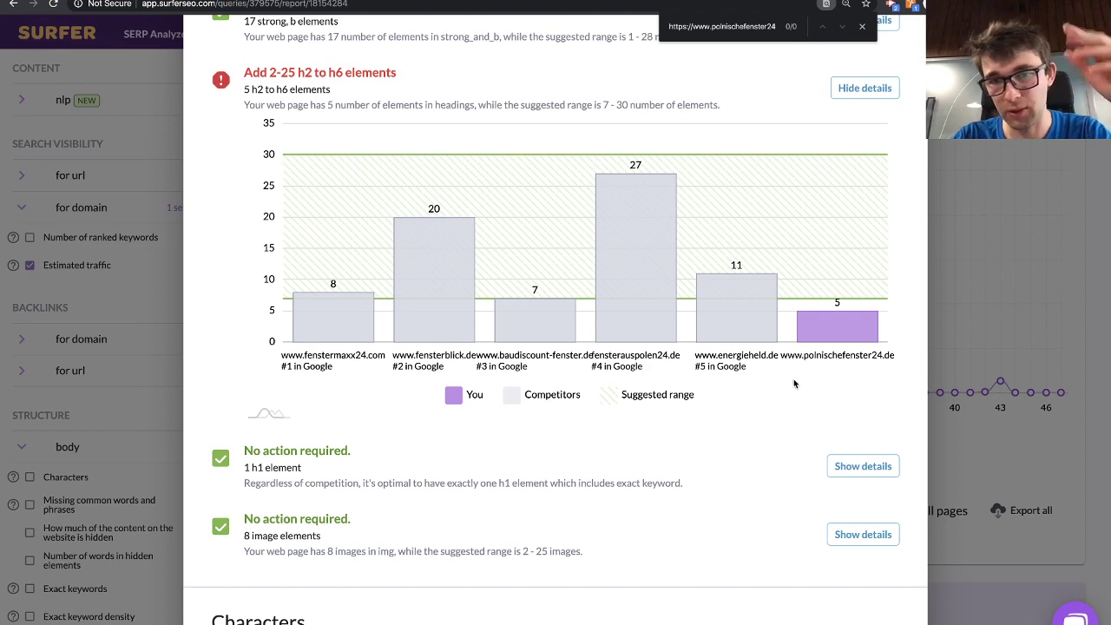
click(846, 89)
- Review the title and meta description lengths and loading times, and go back to the True Density phrases
scroll(731, 300, down, 2)
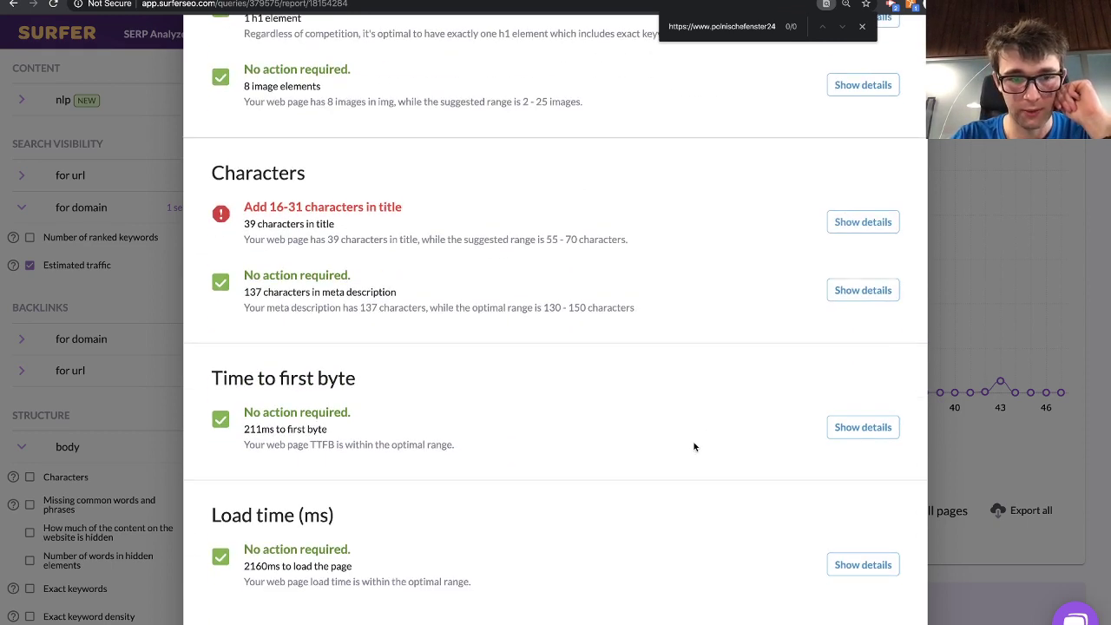
scroll(702, 378, up, 5)
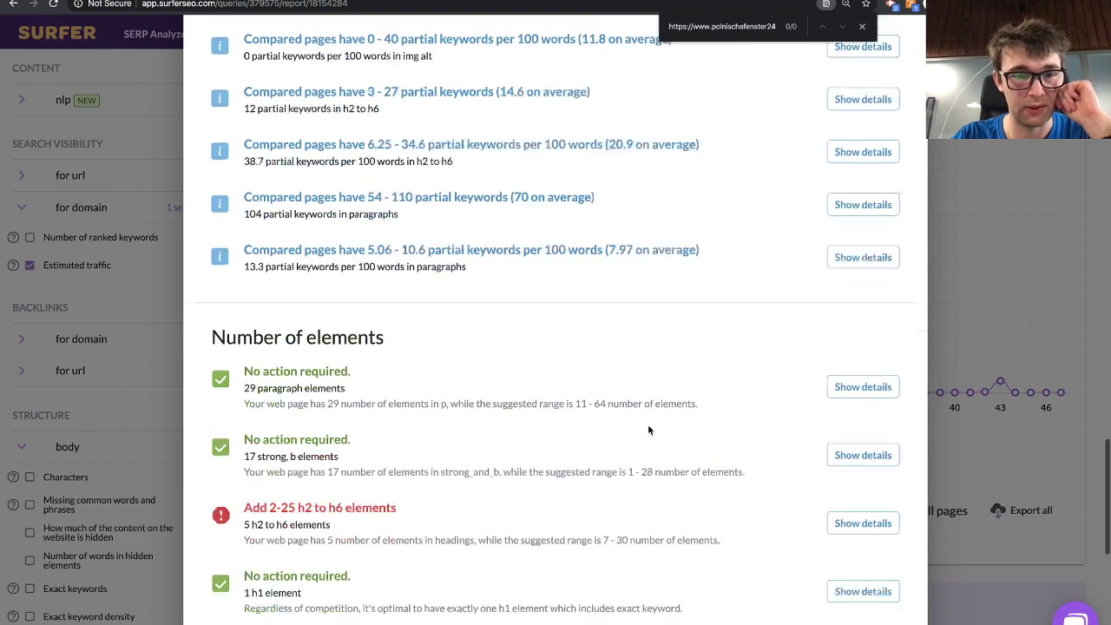
scroll(649, 430, down, 2)
scroll(648, 429, up, 15)
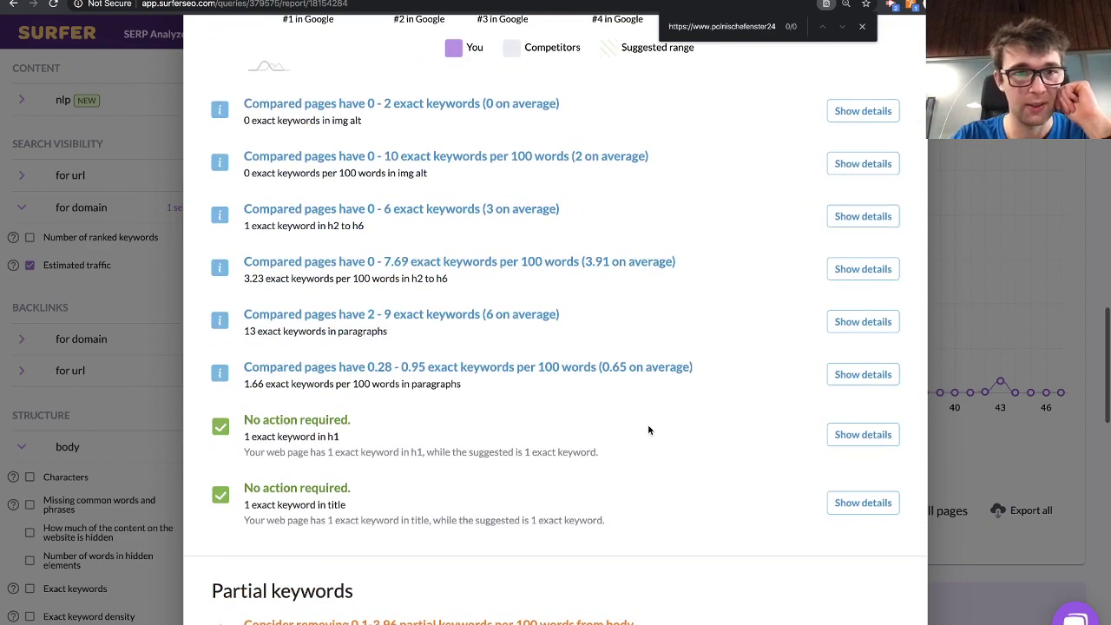
scroll(648, 429, up, 1)
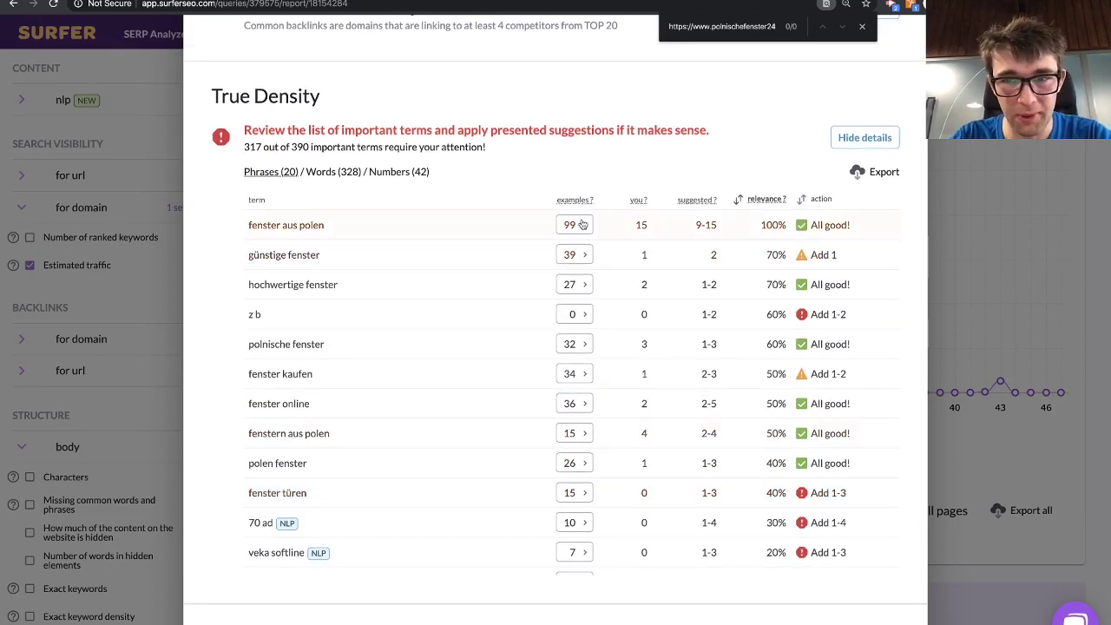
- Examine the True Density phrase suggestions, including the NLP terms "drutex iglo energy classic", "weiß öffnungsart" and "veka softline"
scroll(634, 323, down, 5)
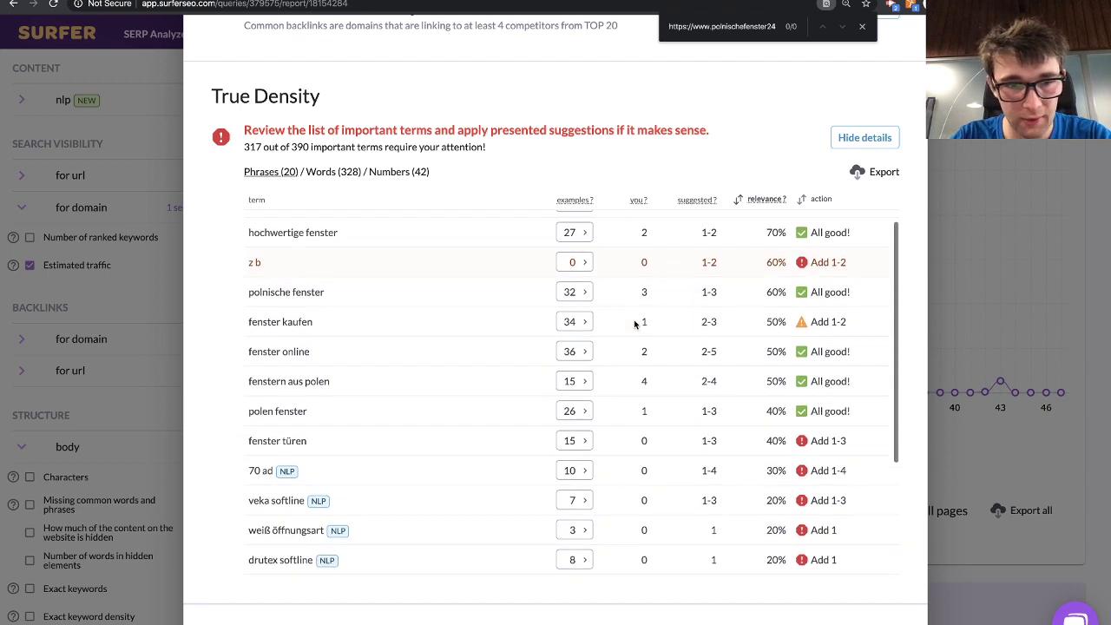
scroll(634, 324, down, 2)
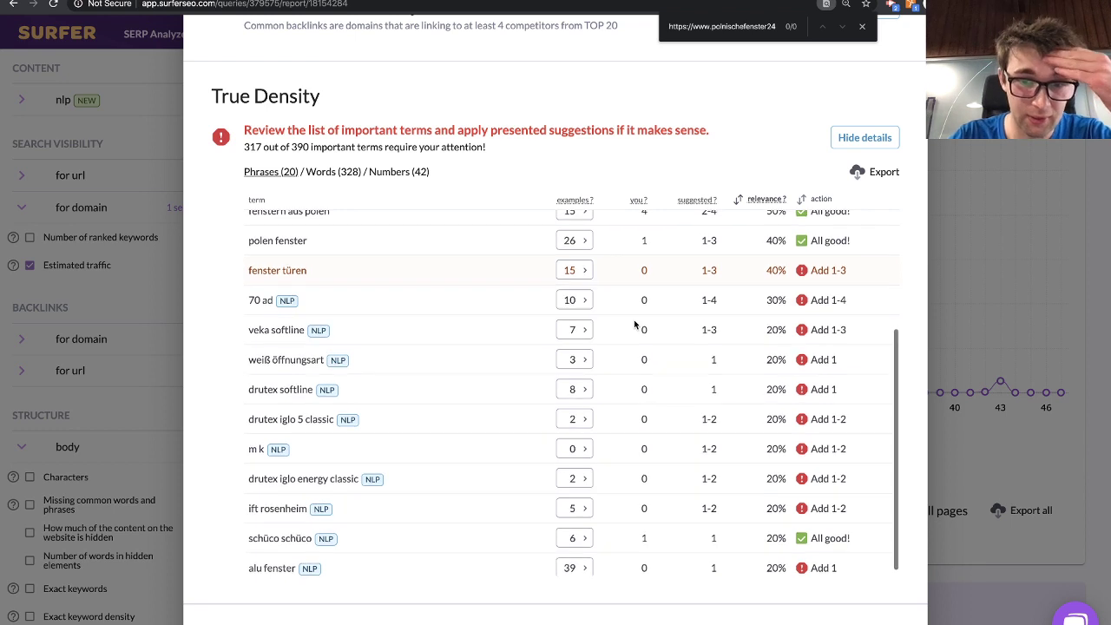
scroll(634, 323, down, 1)
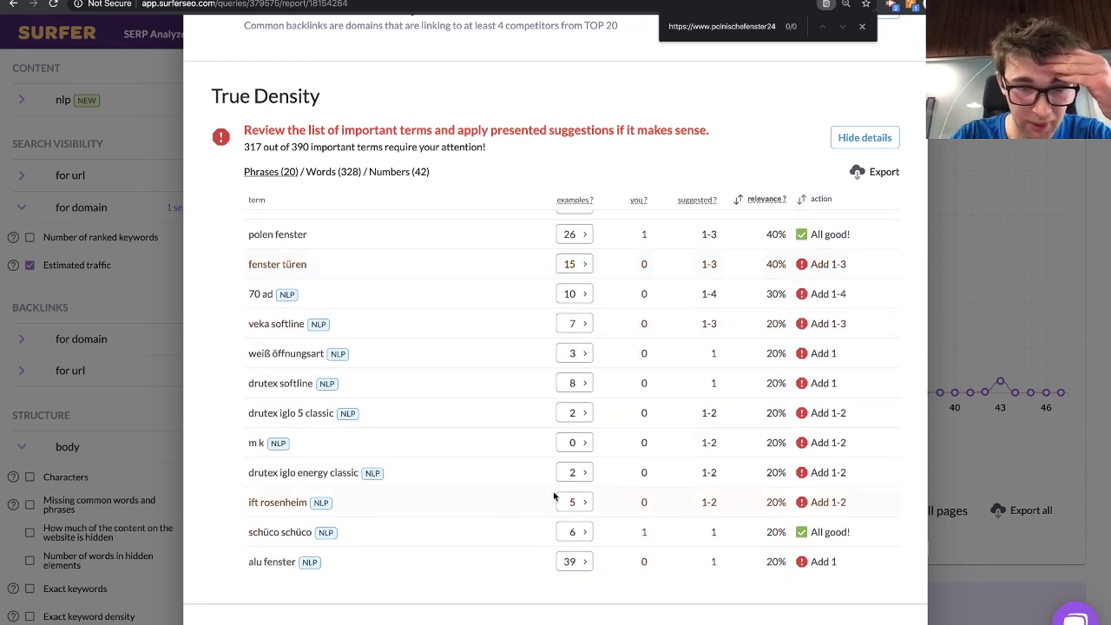
double_click(263, 474)
click(263, 474)
click(272, 484)
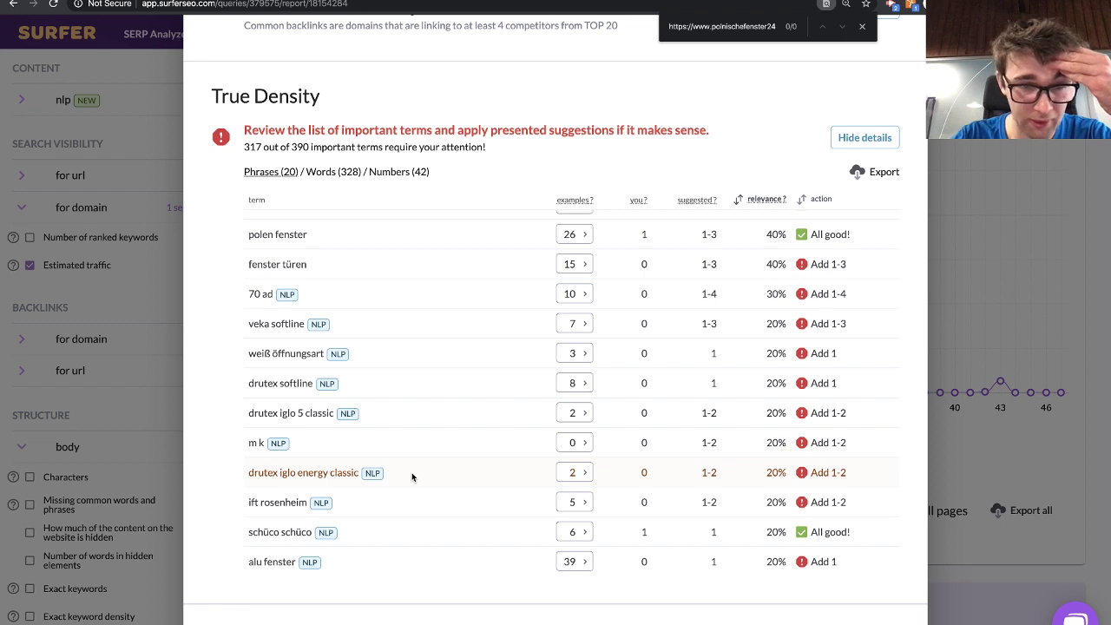
scroll(402, 389, up, 1)
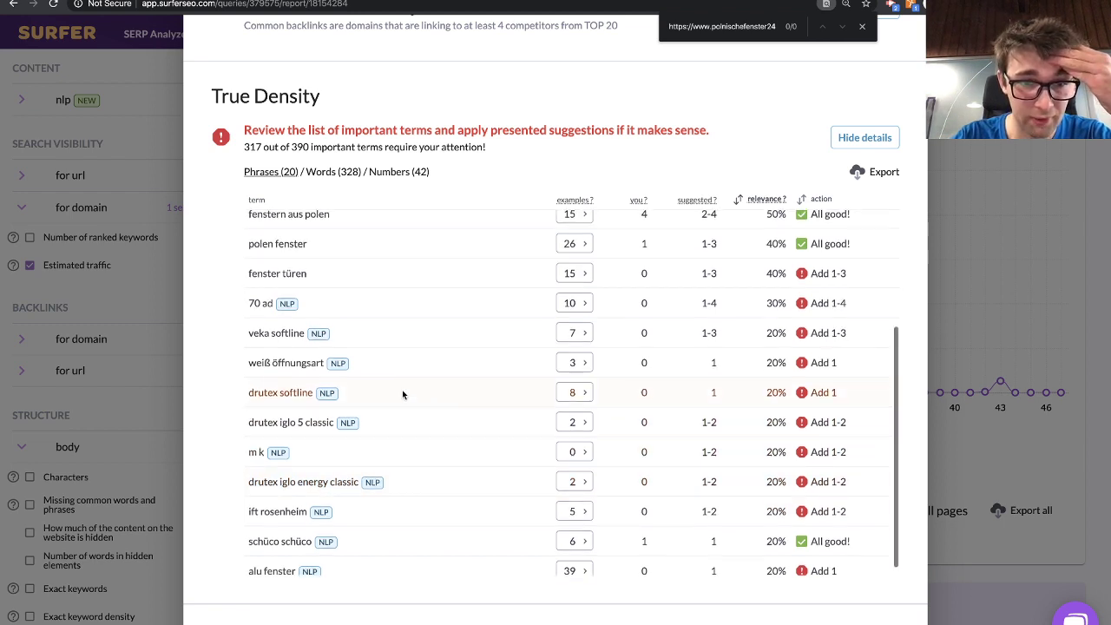
double_click(254, 373)
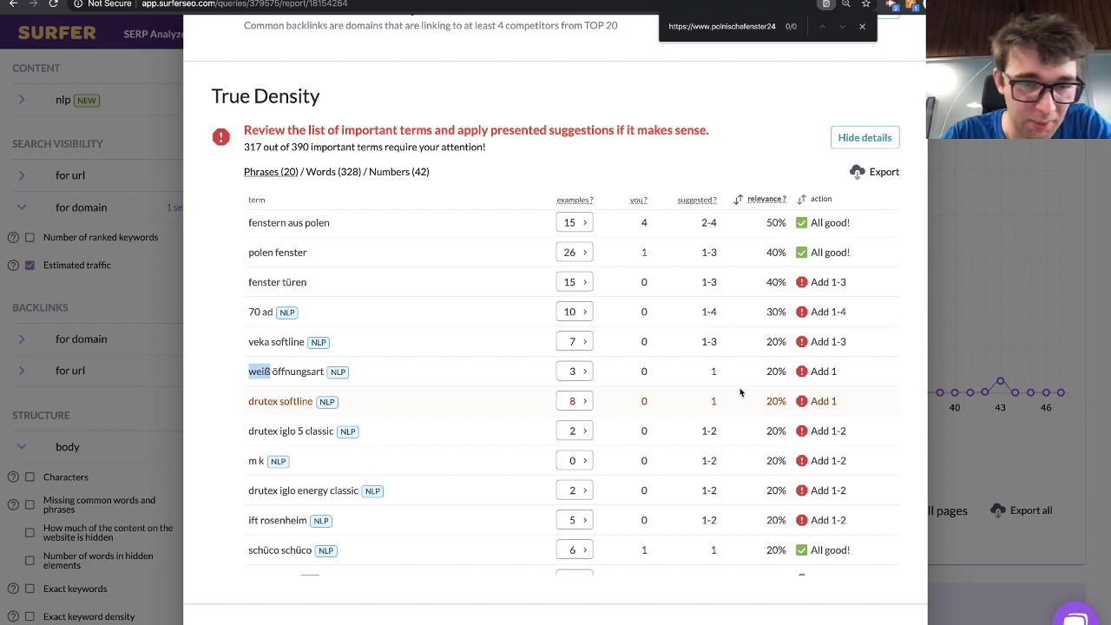
double_click(257, 342)
scroll(350, 319, up, 2)
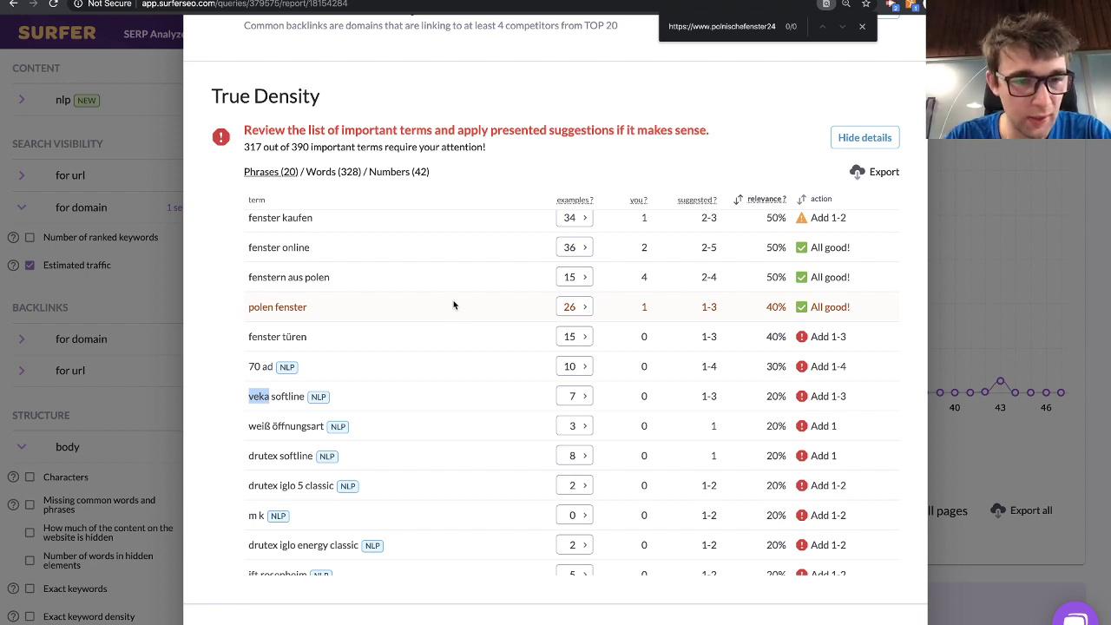
- Reread the full True Density phrase list and the word count recommendations below it
scroll(476, 335, down, 1)
scroll(475, 334, up, 3)
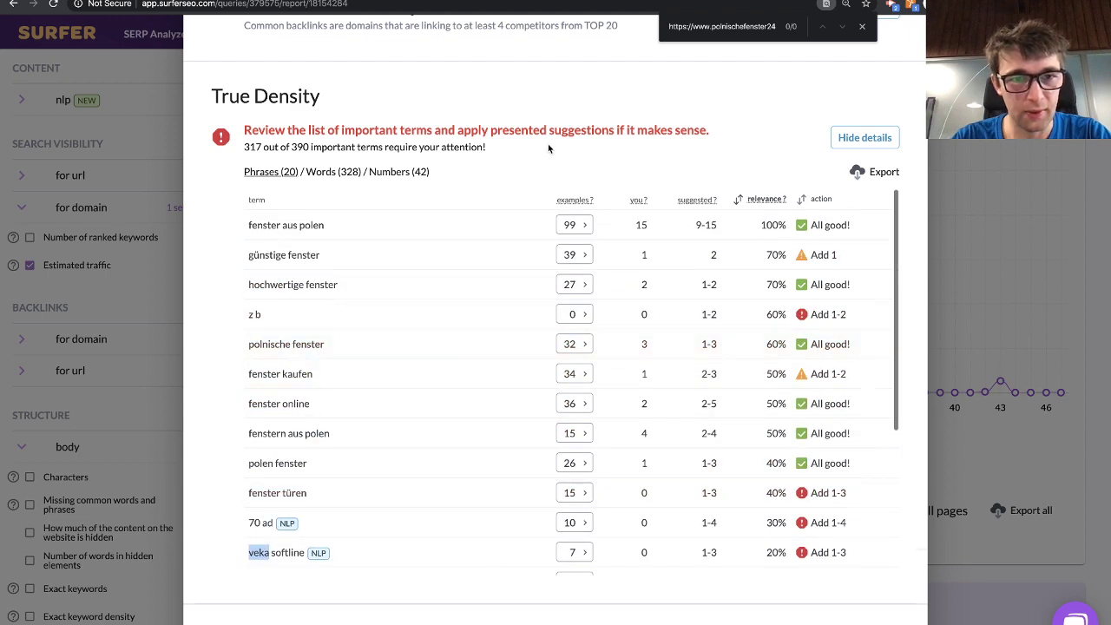
scroll(547, 143, down, 3)
scroll(575, 474, down, 1)
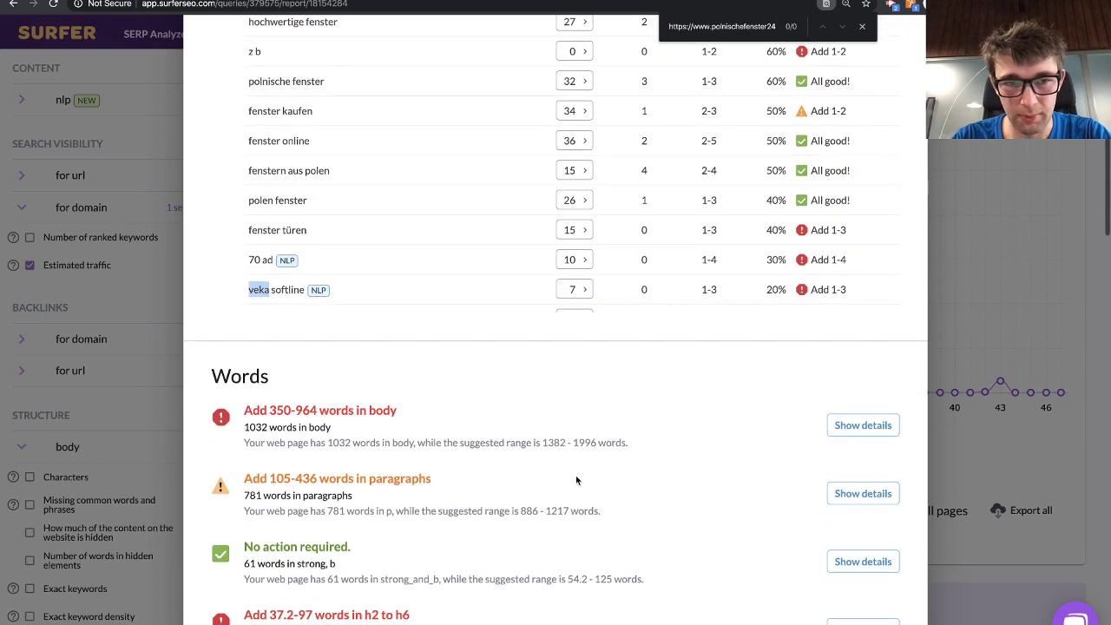
scroll(575, 479, up, 3)
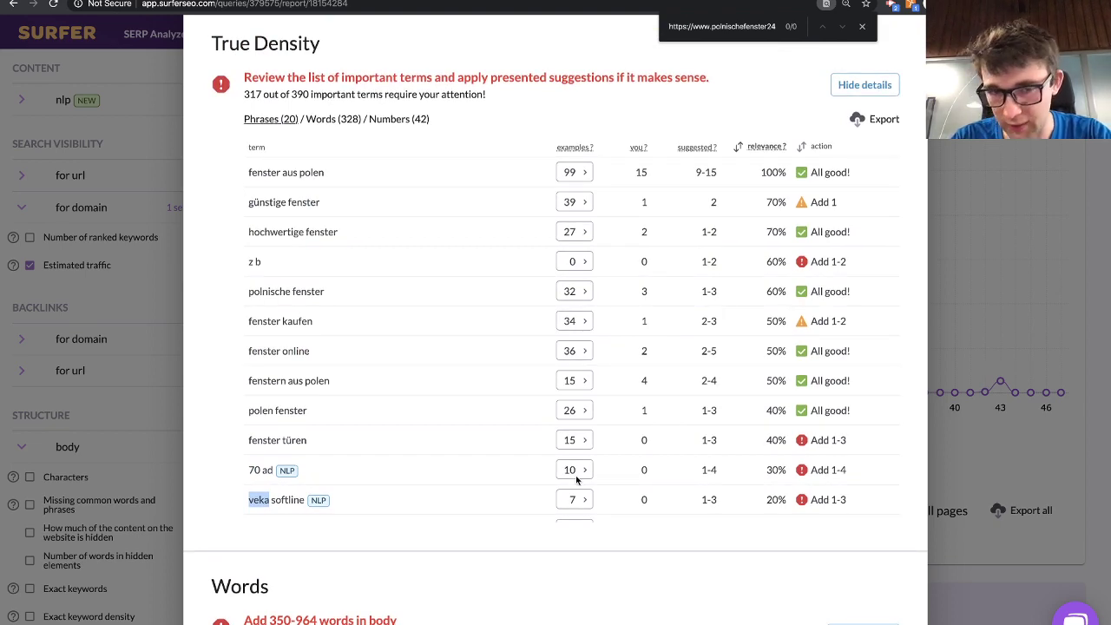
scroll(576, 477, up, 2)
scroll(576, 477, down, 3)
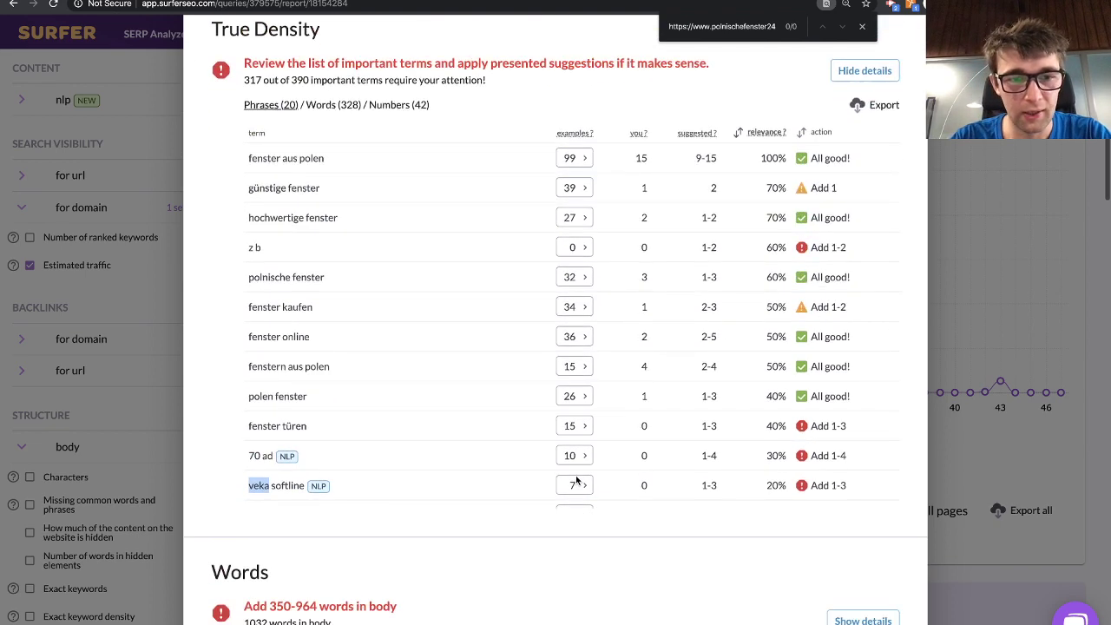
scroll(576, 475, down, 1)
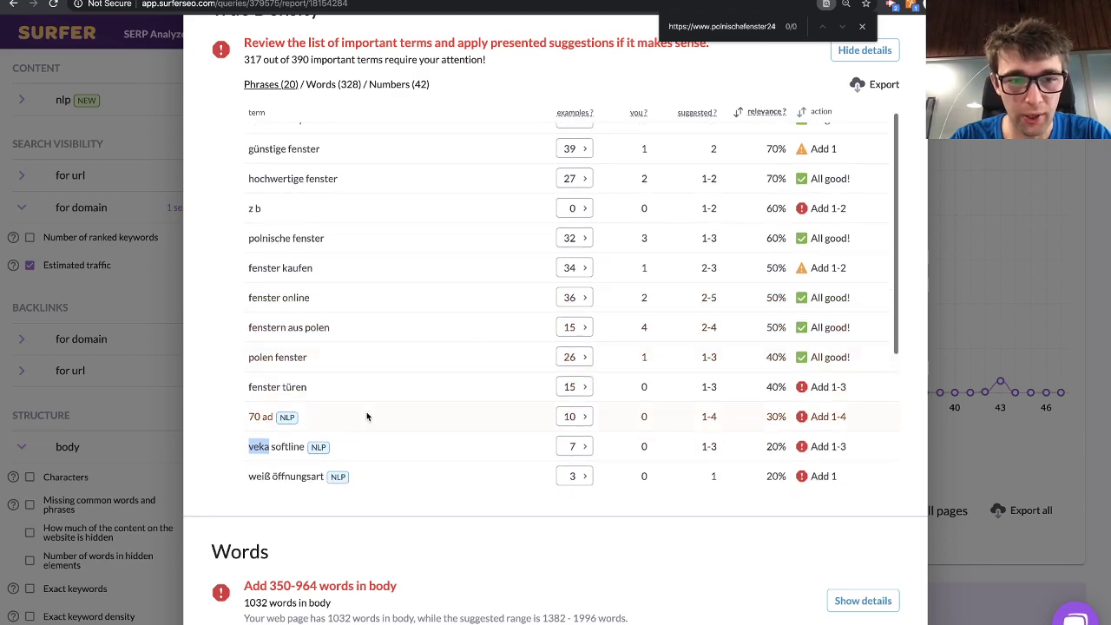
scroll(368, 415, down, 2)
scroll(373, 415, down, 1)
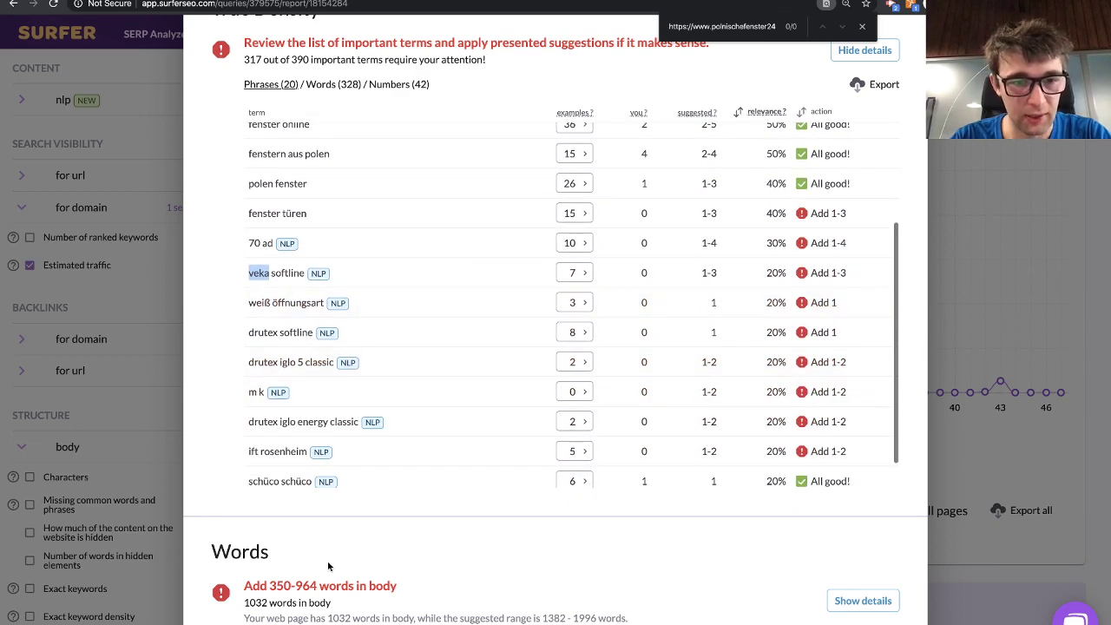
- Switch the True Density list from phrases to words, and review the suggested action for each term
scroll(529, 369, up, 2)
scroll(529, 369, up, 1)
click(342, 87)
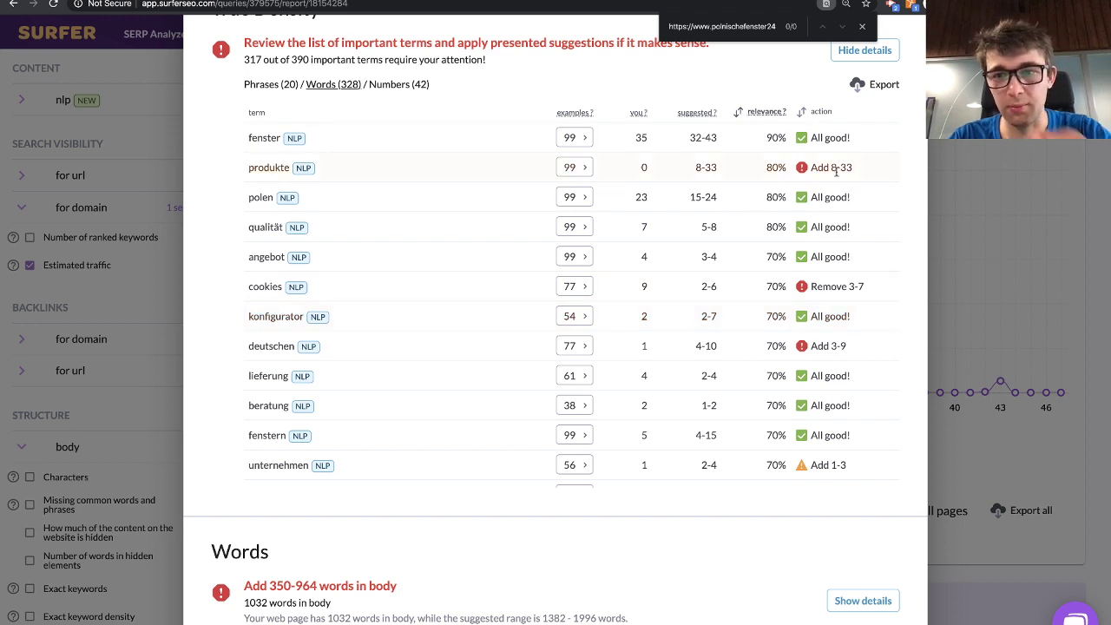
scroll(844, 220, down, 2)
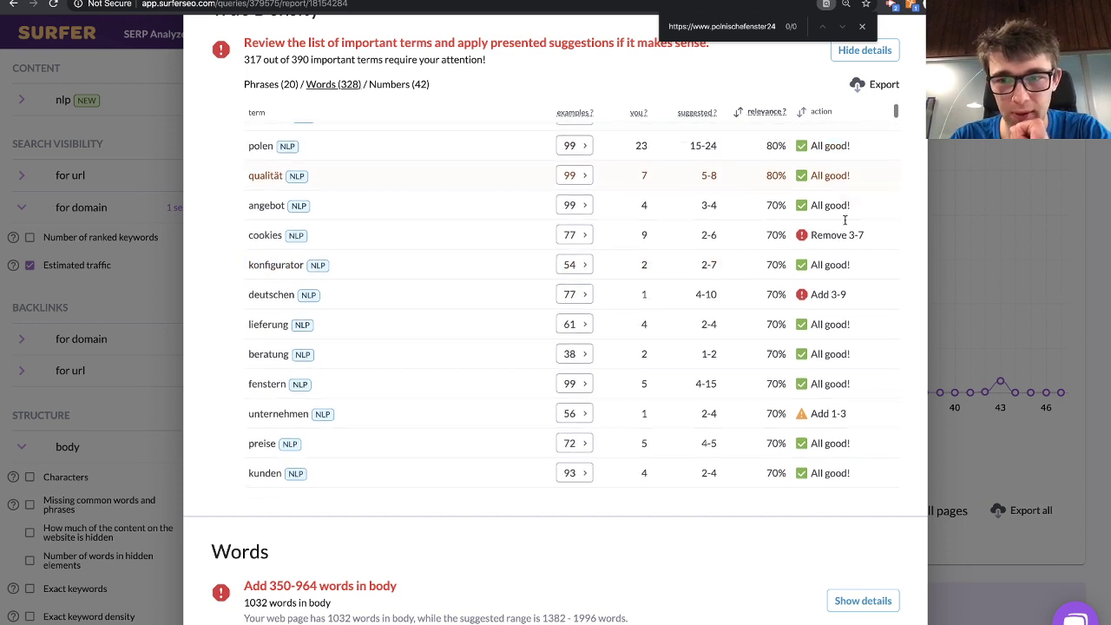
scroll(844, 221, down, 6)
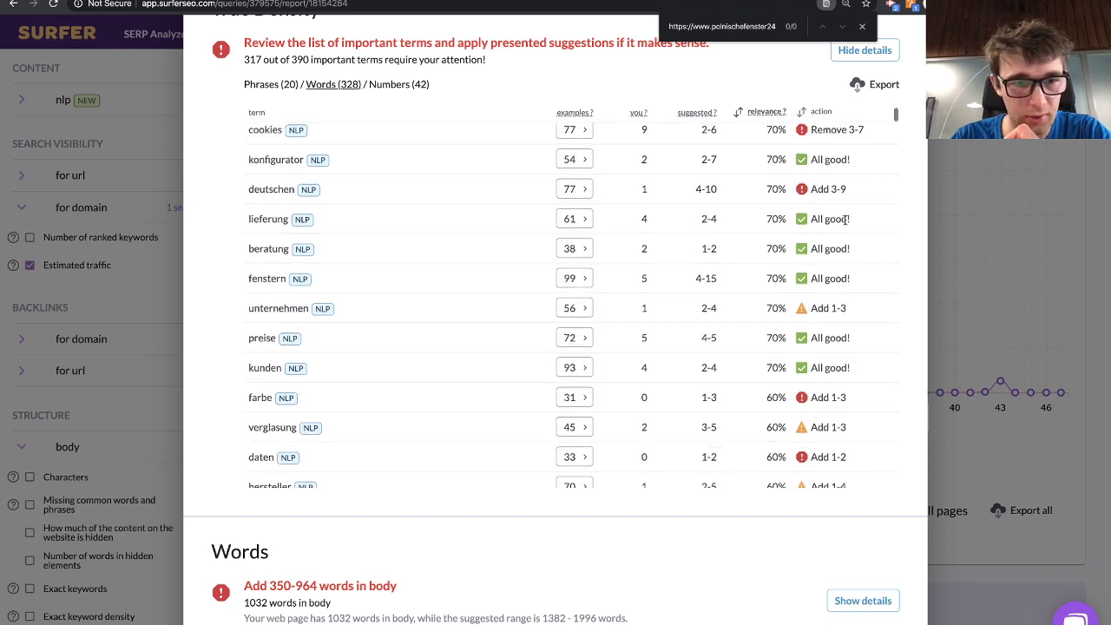
- Look through the True Density words of 70% down to 30% relevance and the suggested action for each
scroll(846, 224, down, 8)
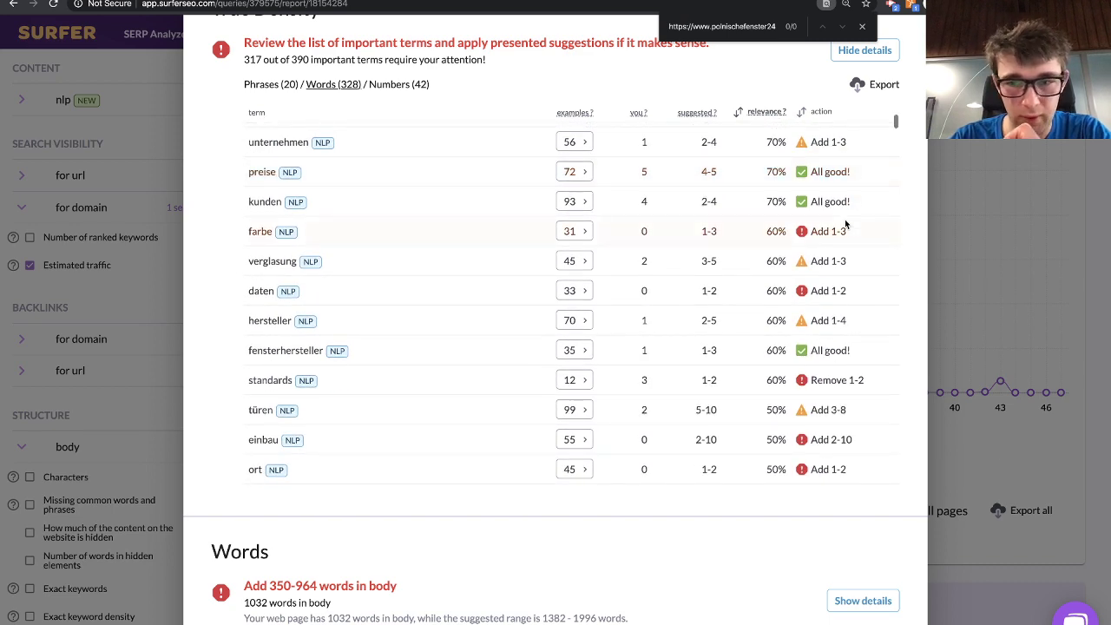
scroll(846, 224, down, 20)
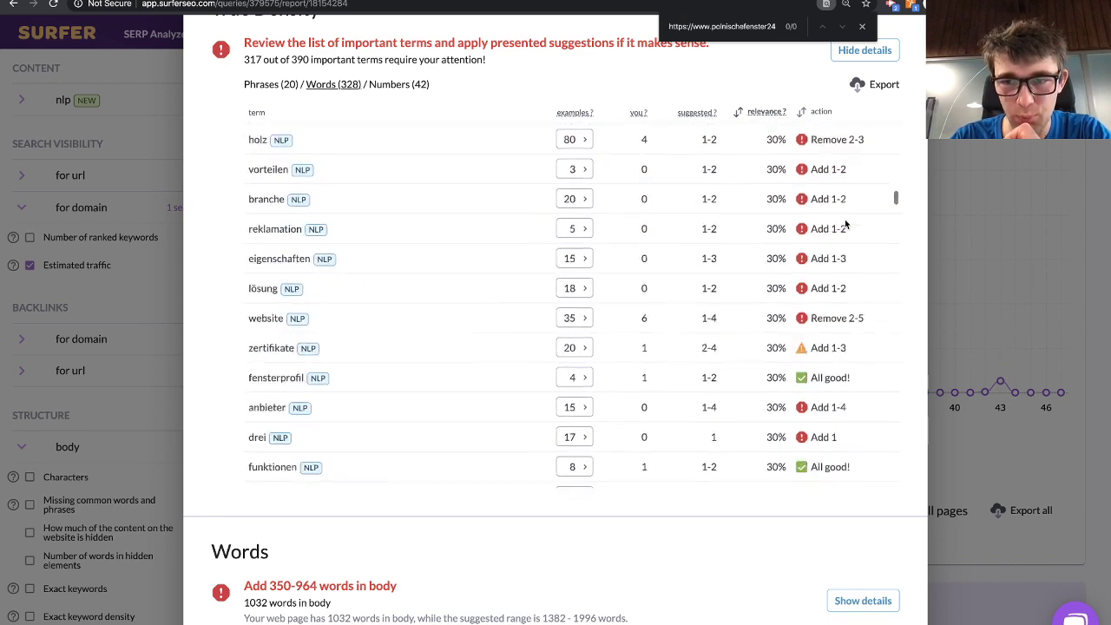
scroll(846, 224, up, 1)
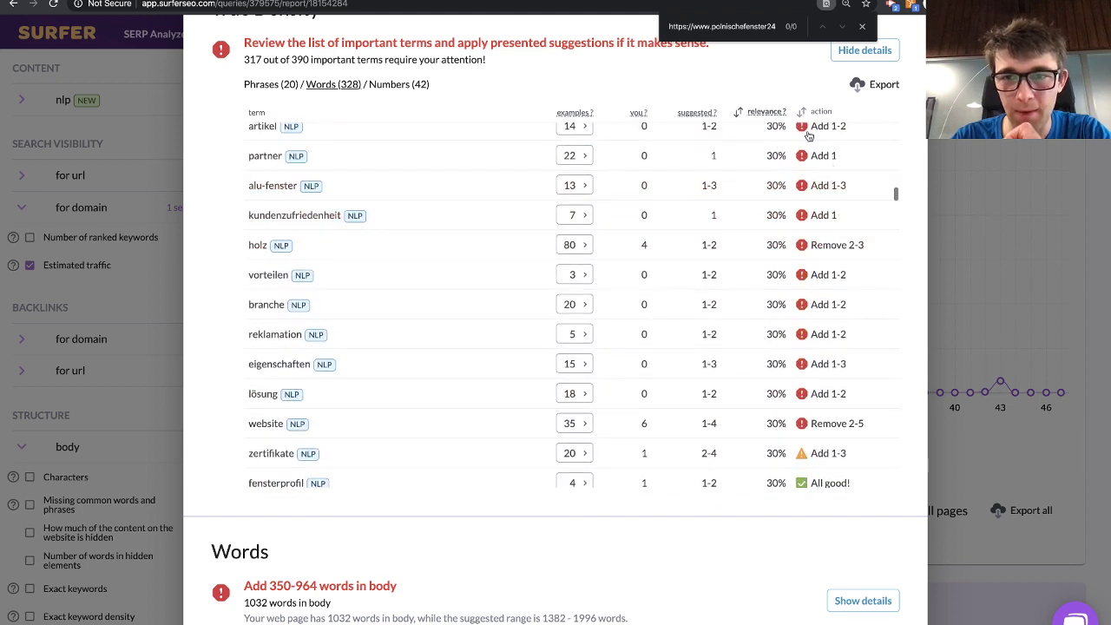
scroll(758, 390, down, 15)
scroll(764, 358, up, 6)
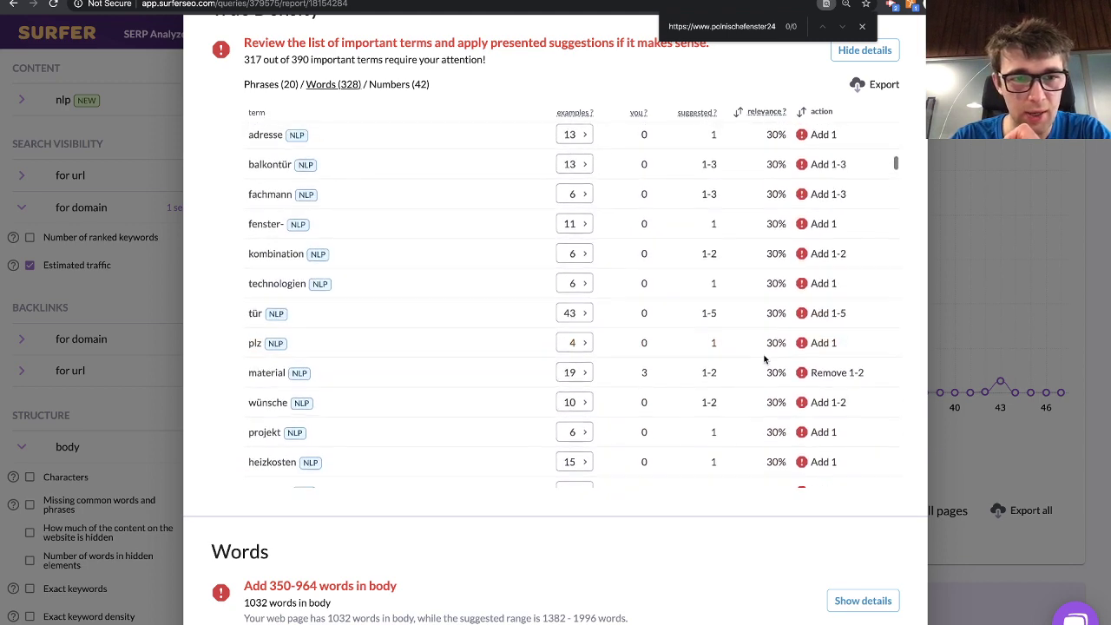
scroll(766, 359, up, 10)
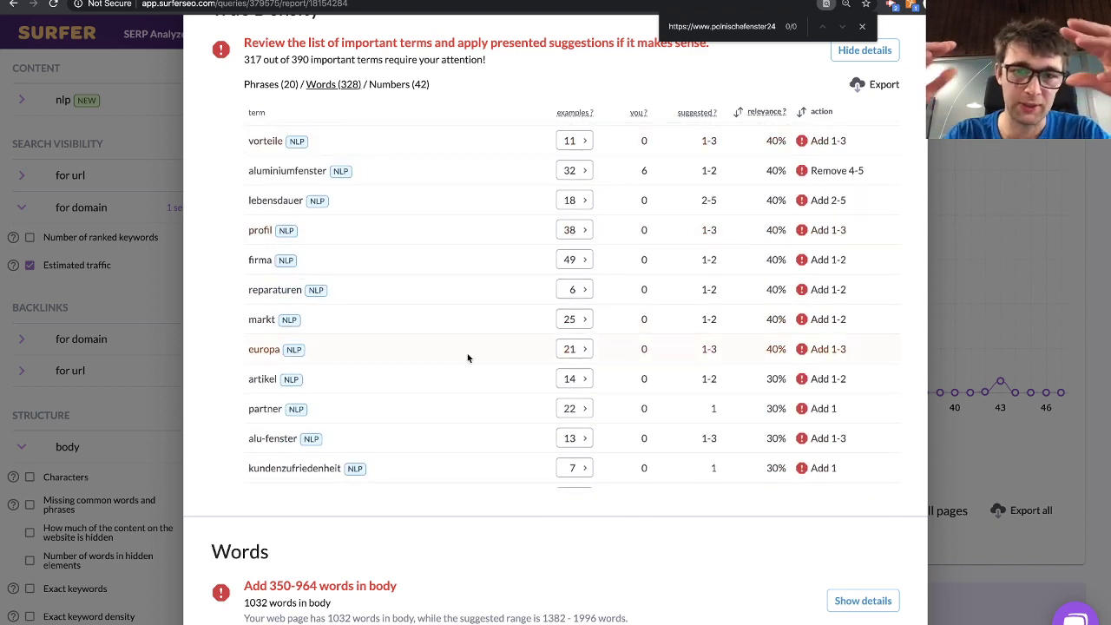
- Examine the suggestion to remove uses of "aluminiumfenster" and compare it with the suggestion for the similar term "alu-fenster"
double_click(296, 170)
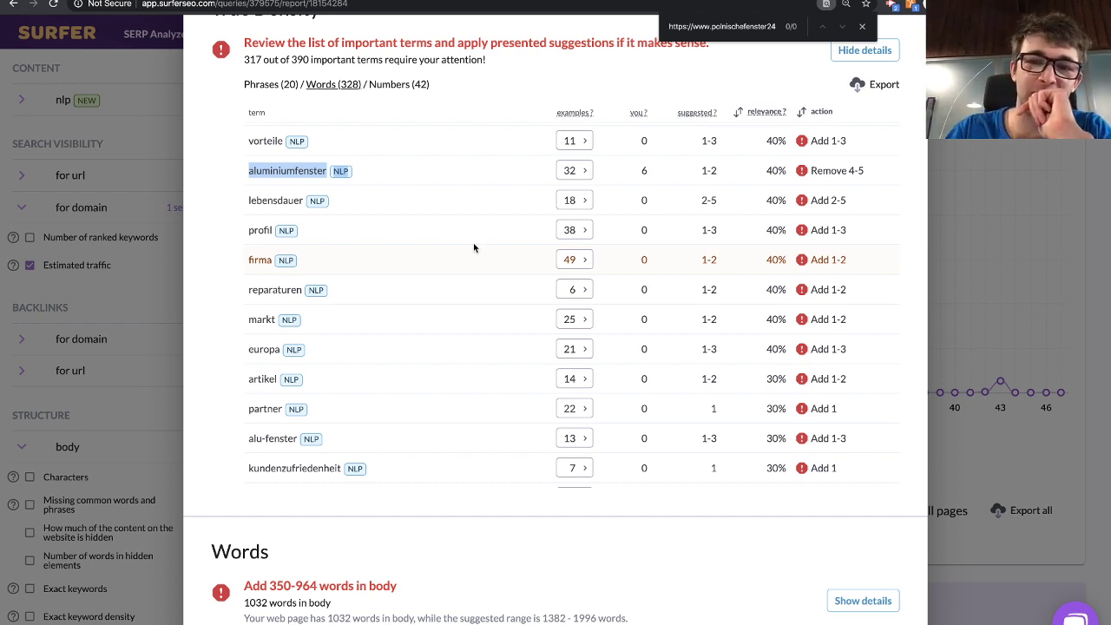
double_click(839, 168)
click(838, 168)
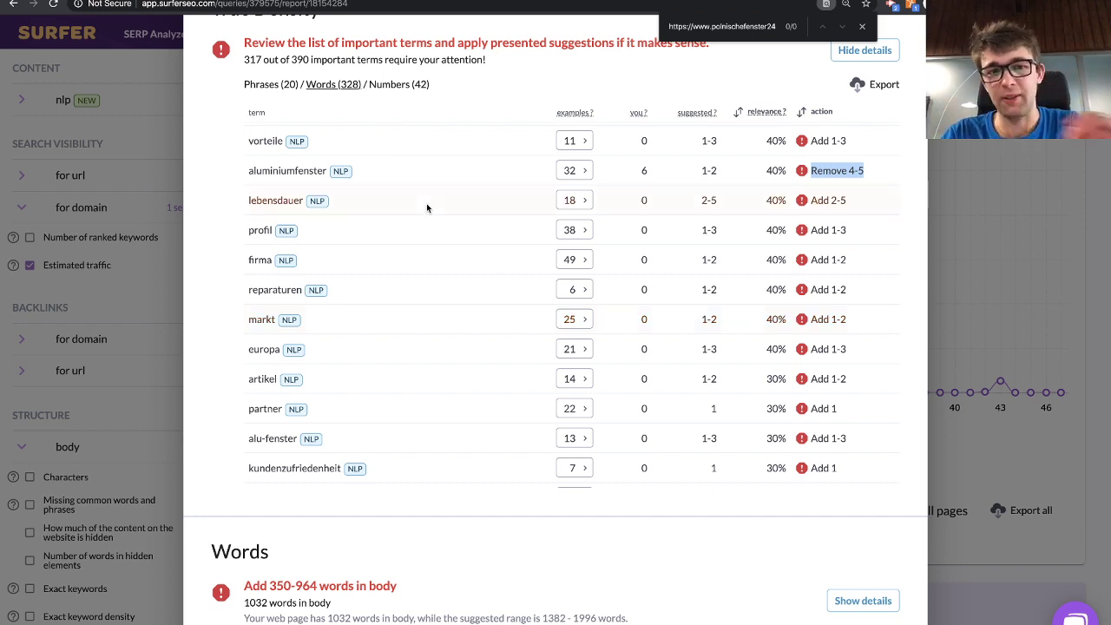
scroll(426, 203, down, 2)
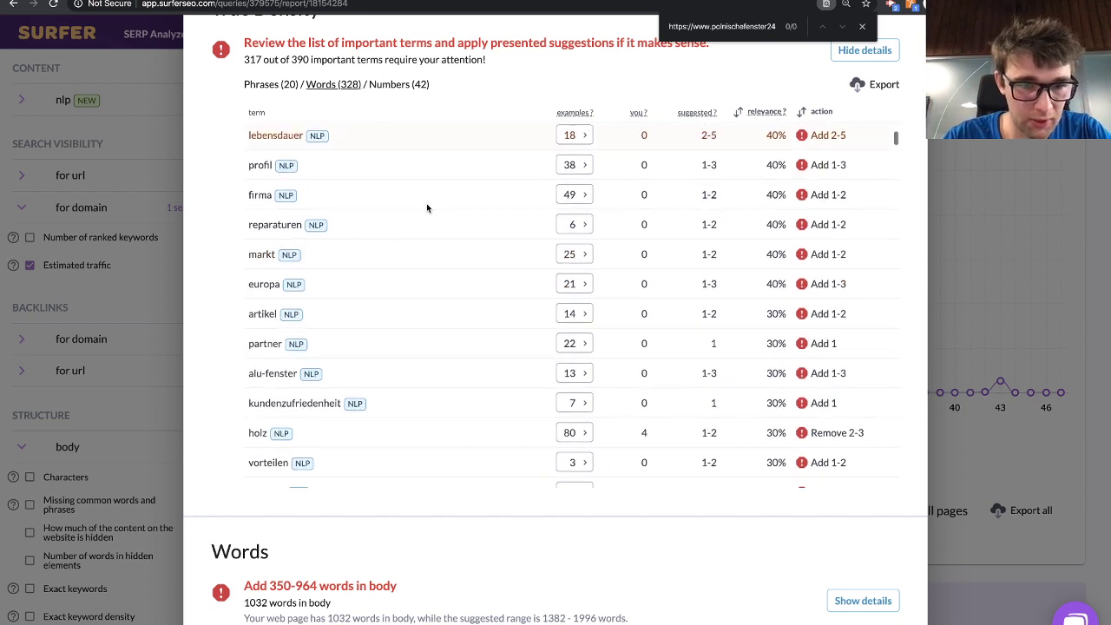
scroll(426, 203, up, 2)
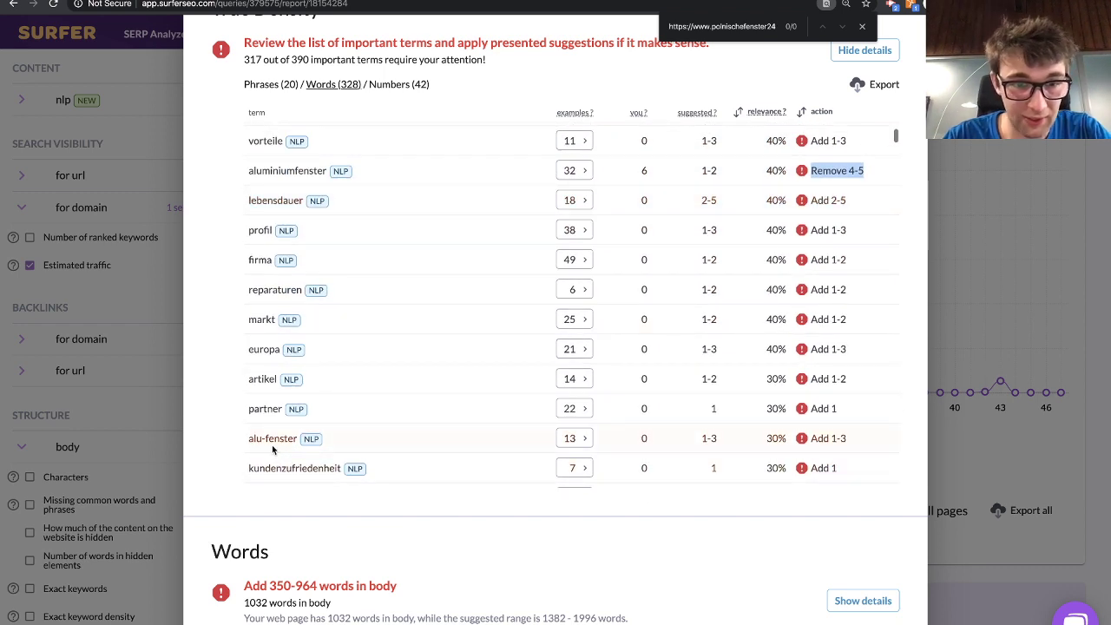
scroll(361, 259, down, 1)
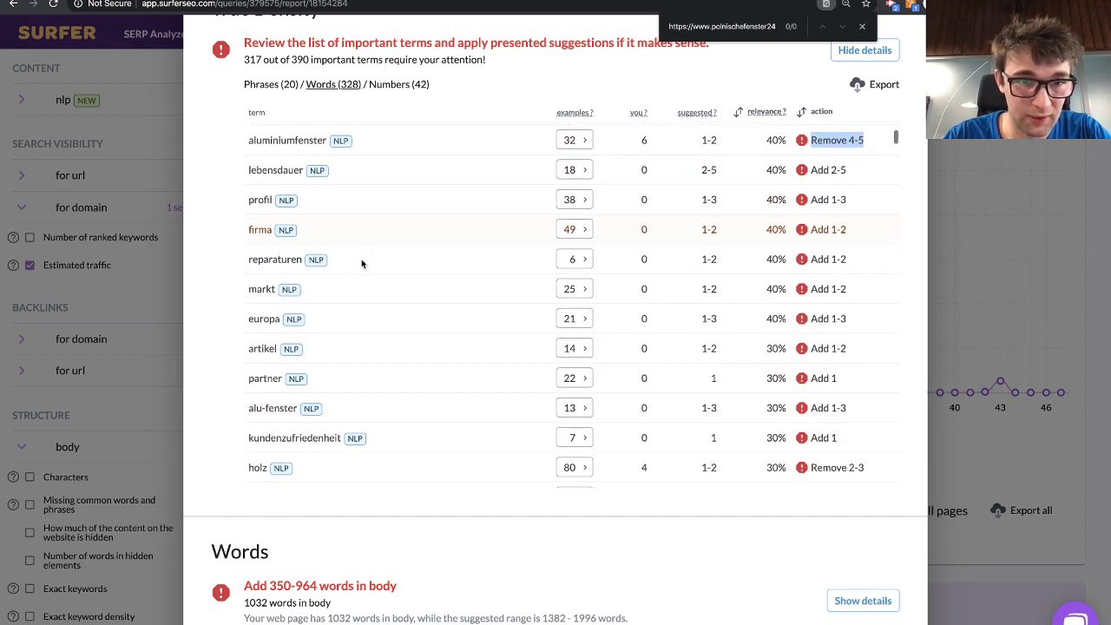
scroll(408, 408, down, 1)
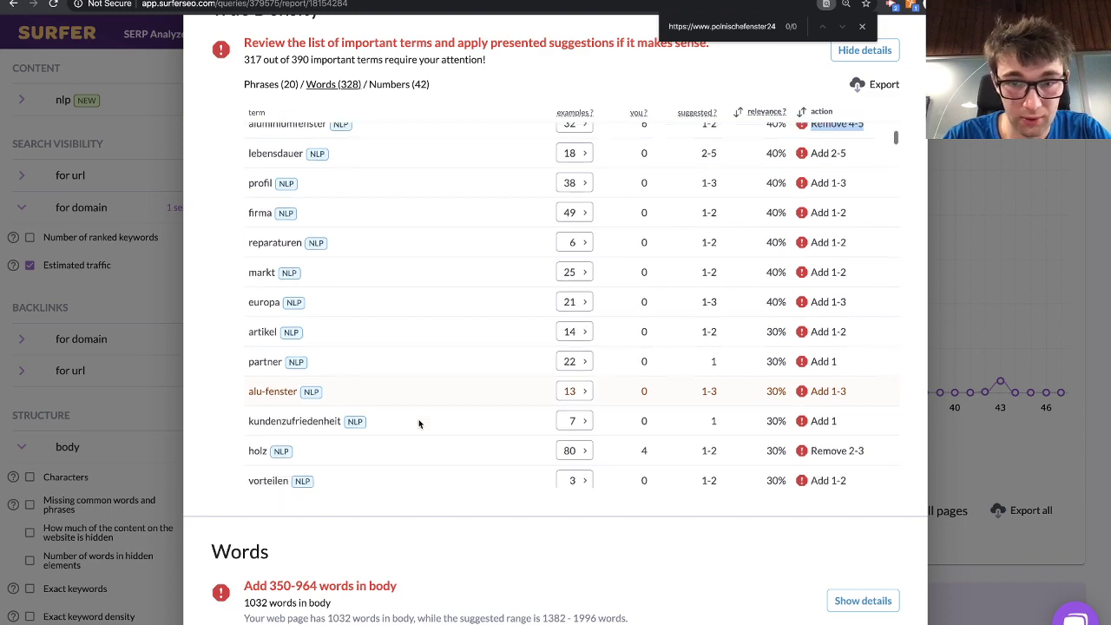
scroll(419, 423, up, 5)
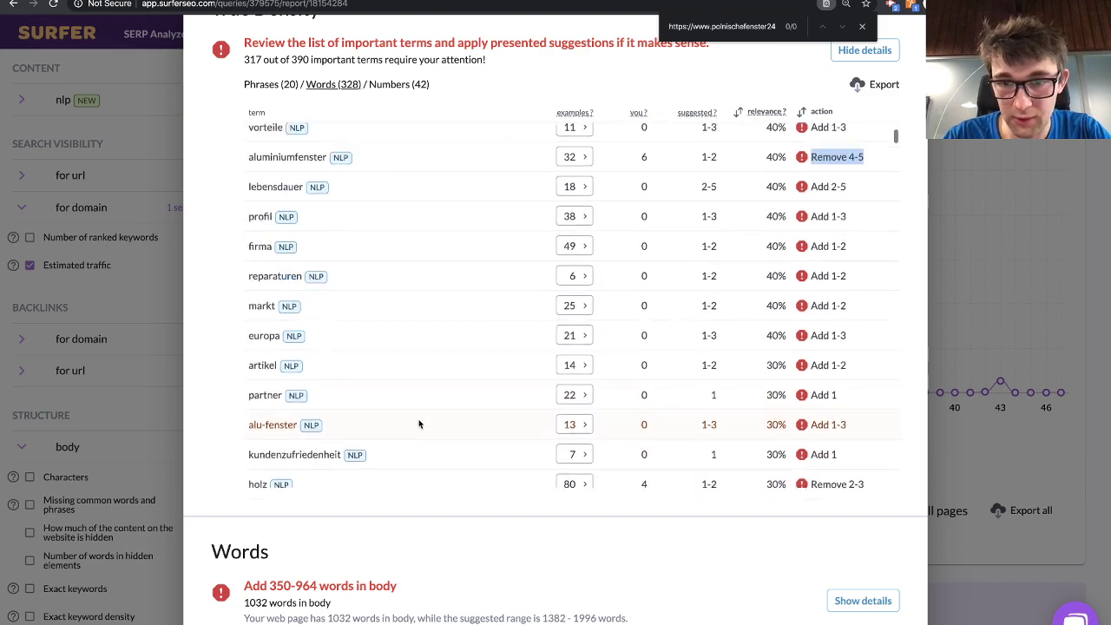
double_click(298, 273)
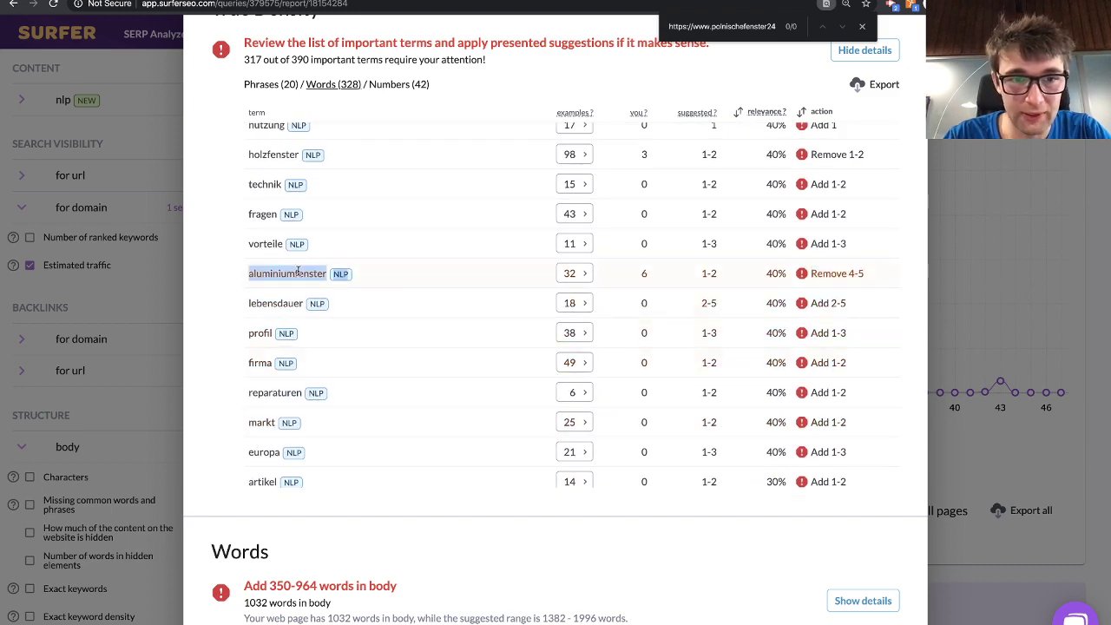
scroll(278, 313, down, 8)
triple_click(274, 321)
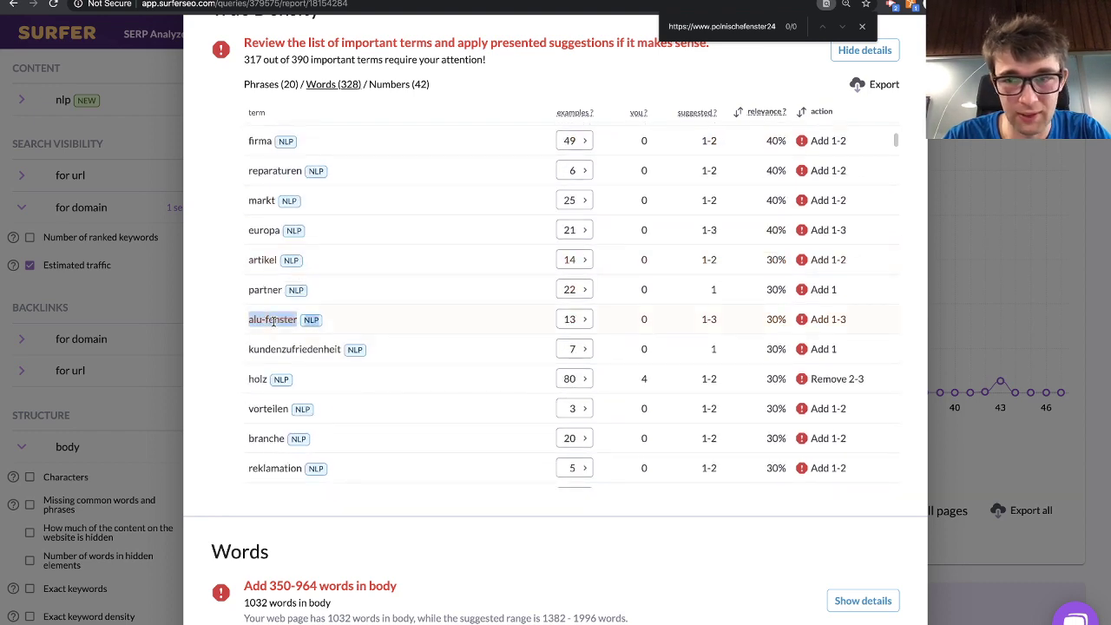
- Review the remaining 30% relevance words in the True Density list, such as "pvc", "balkontür", "transport" and "lieferzeiten"
scroll(412, 329, down, 3)
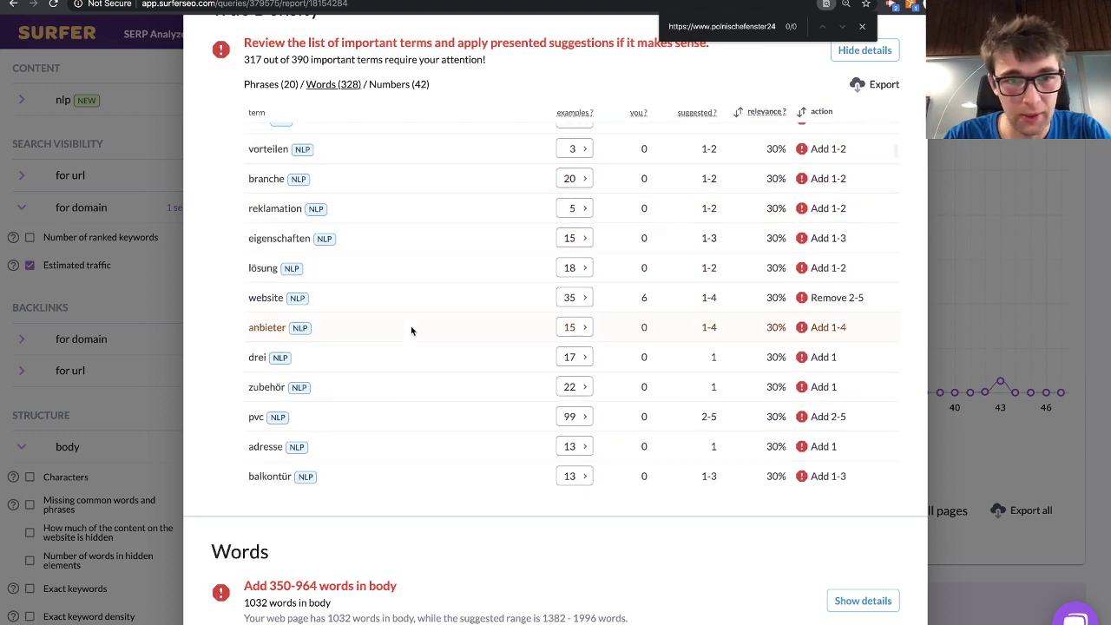
scroll(411, 328, up, 1)
scroll(411, 328, down, 4)
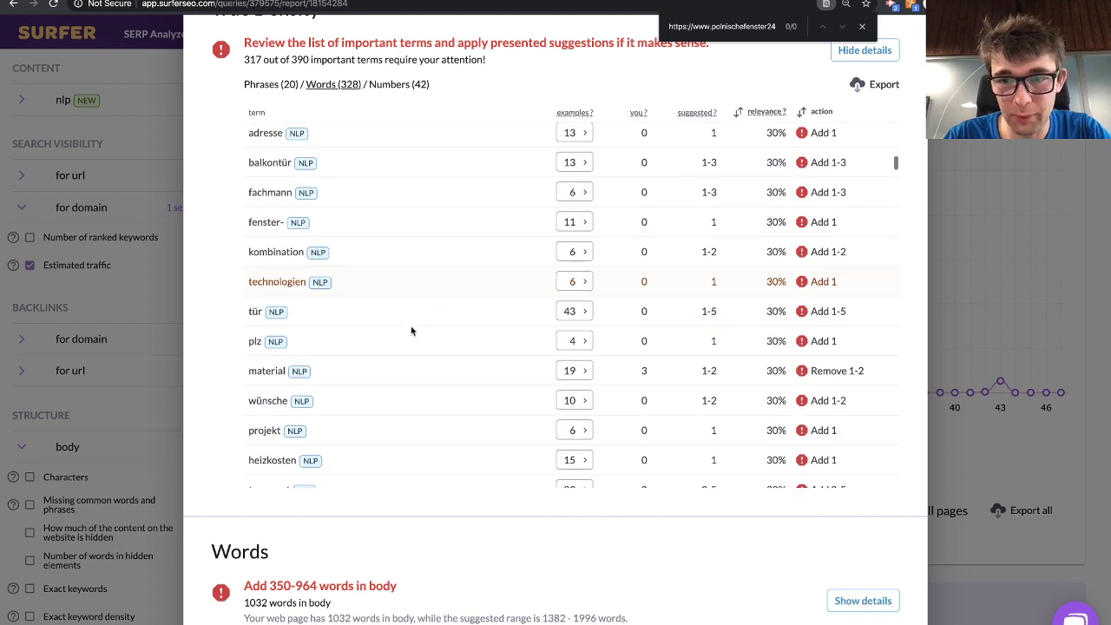
scroll(411, 330, down, 4)
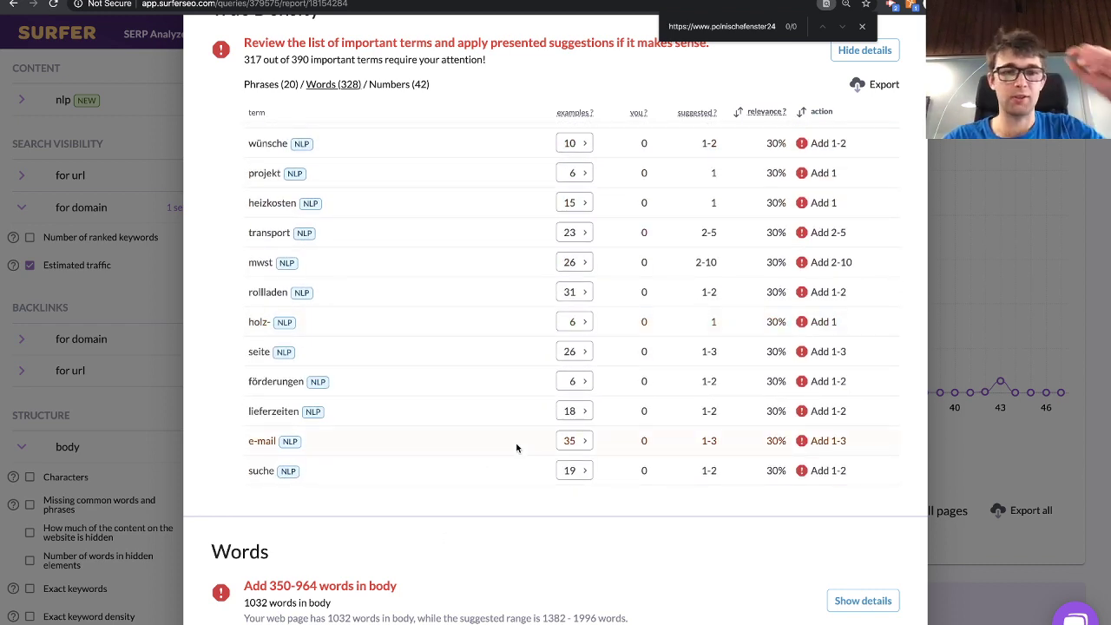
scroll(669, 553, up, 1)
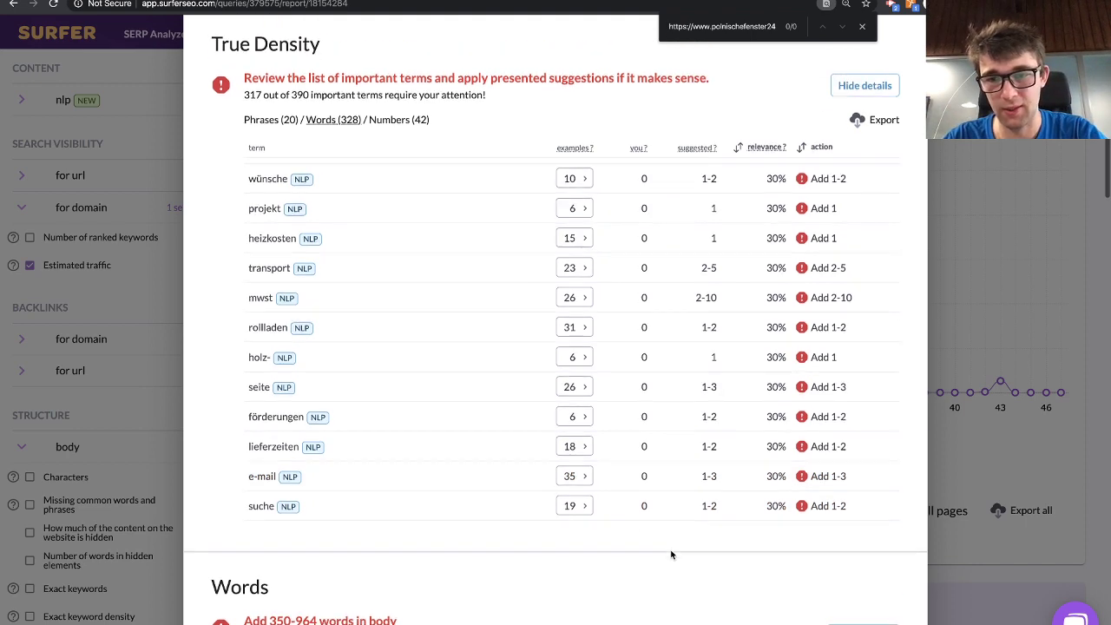
scroll(669, 553, down, 3)
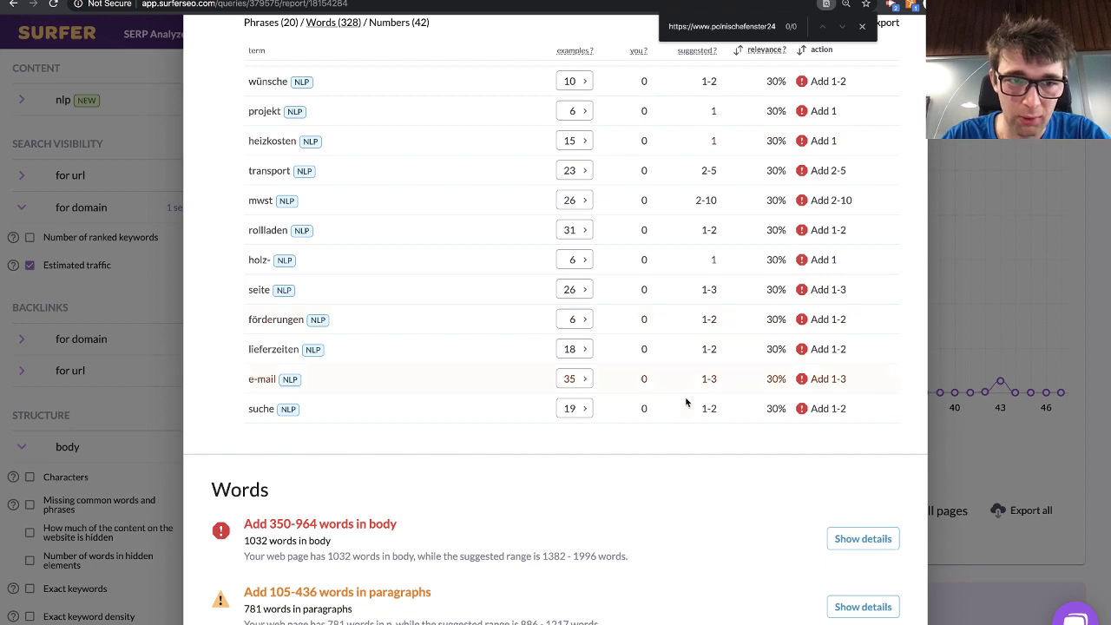
scroll(686, 401, up, 5)
scroll(685, 400, up, 1)
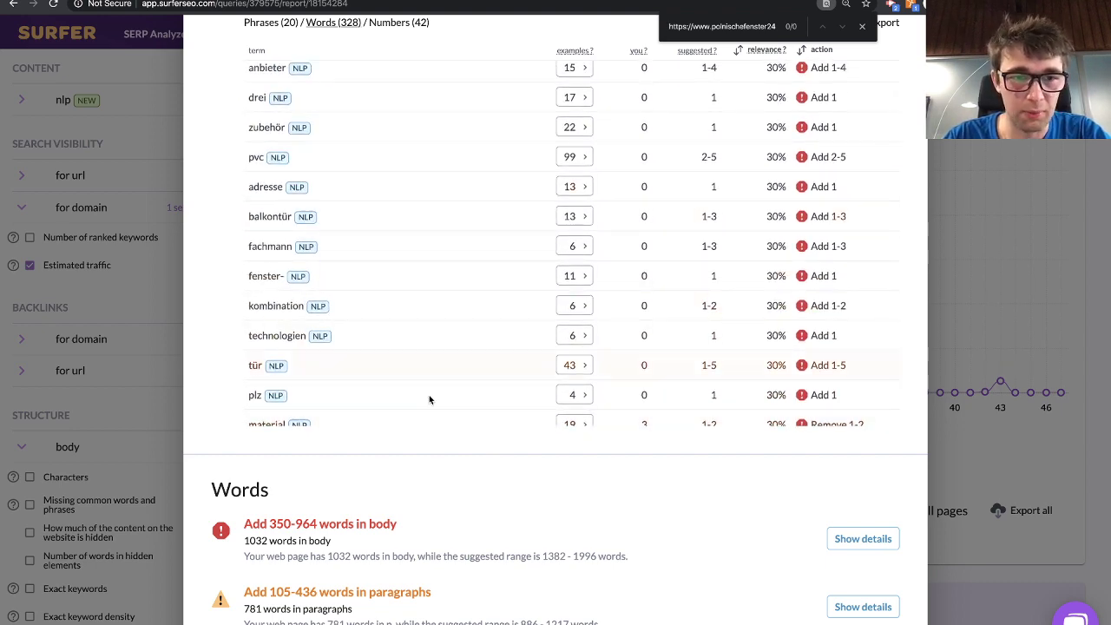
scroll(514, 381, down, 1)
scroll(513, 381, up, 2)
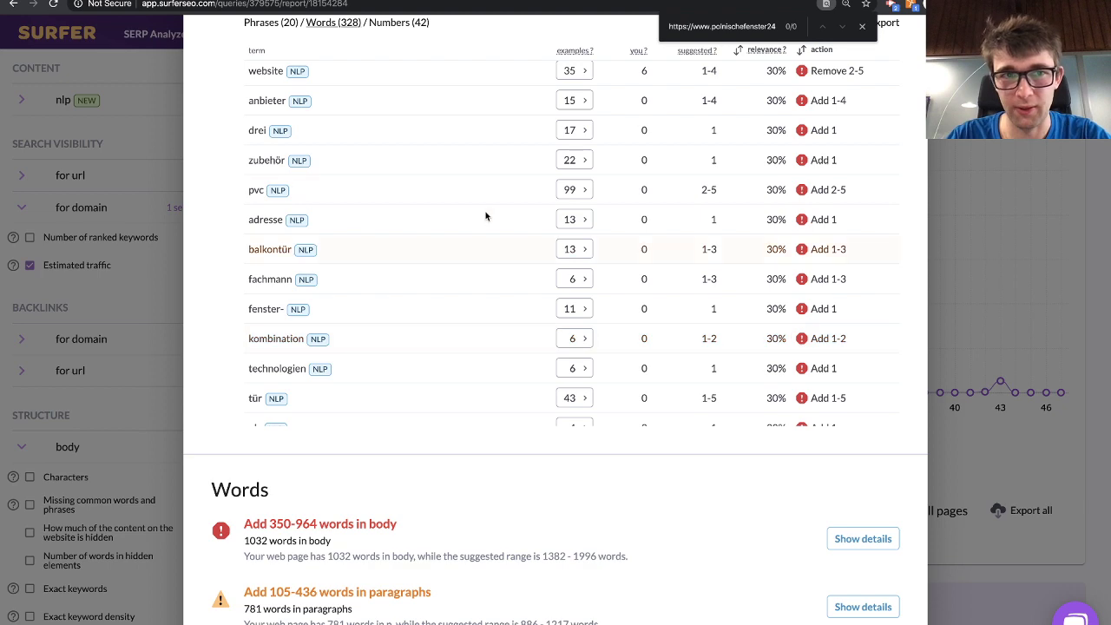
- Switch to the Second On-Page Roast (Responses) spreadsheet and copy the keyword "Best compact camera" from row 7
click(321, 1)
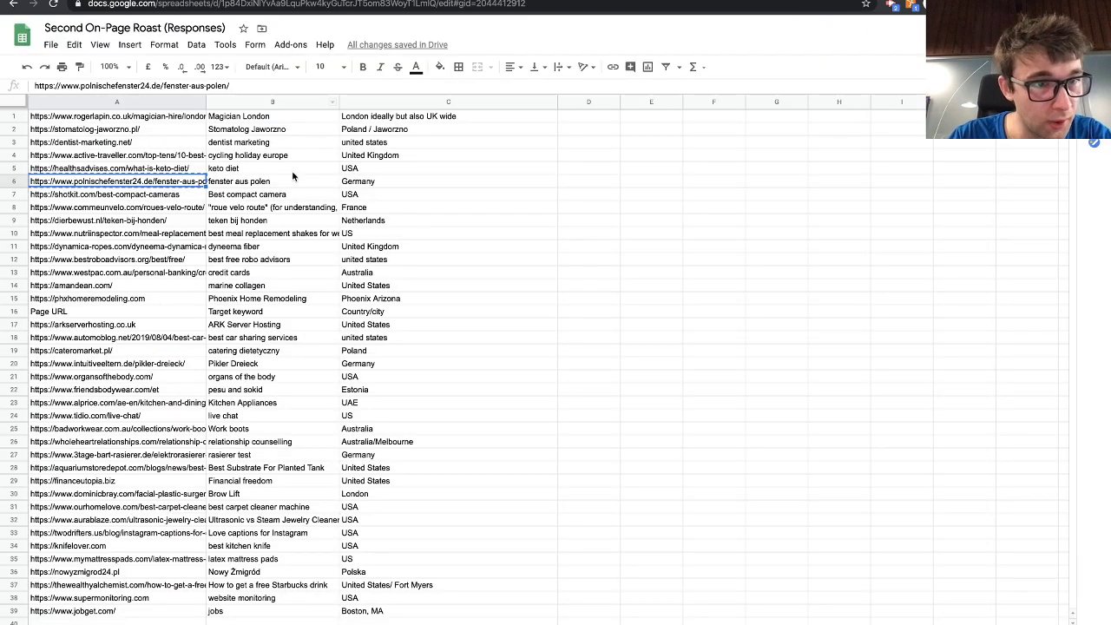
click(278, 196)
key(ctrl+c)
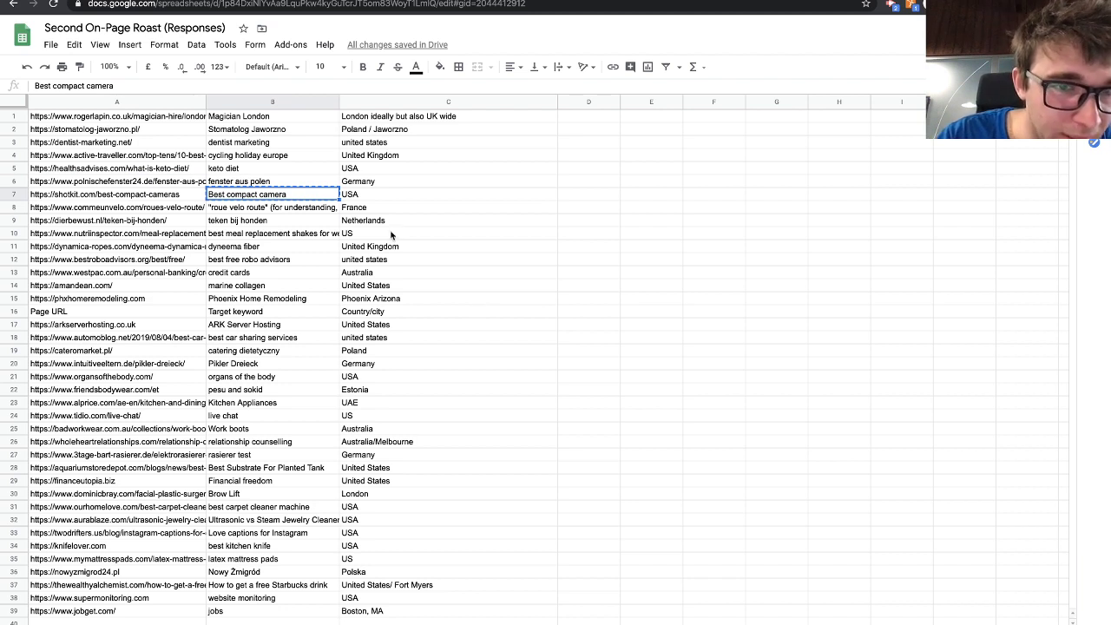
- Return to Surfer's SERP Analyzer and create a mobile query for "Best compact camera" with United States as the location
click(169, 0)
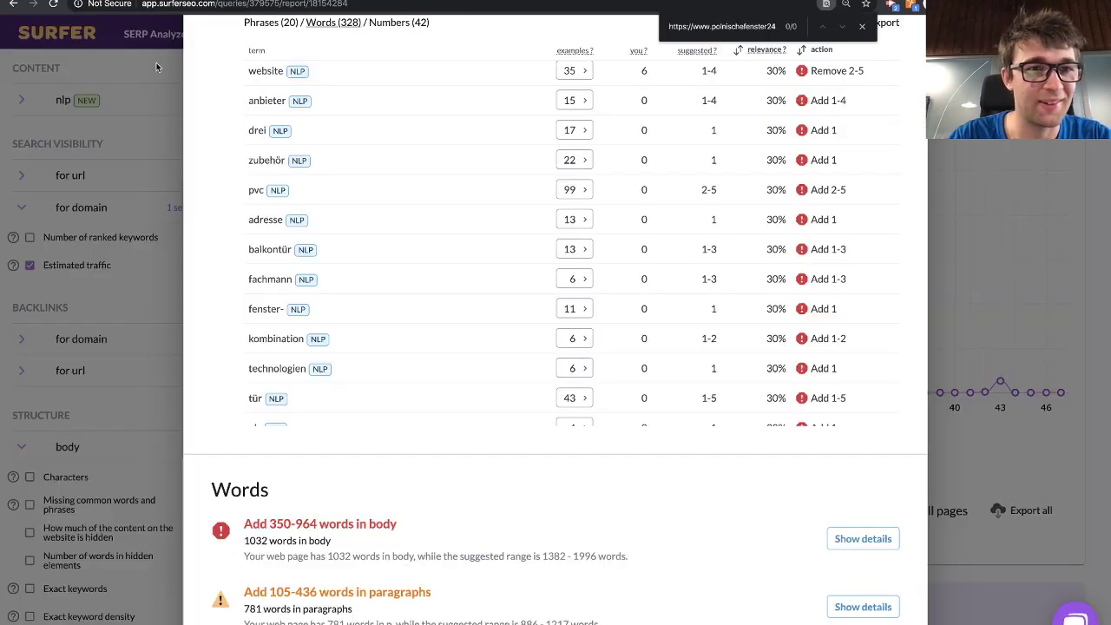
click(132, 38)
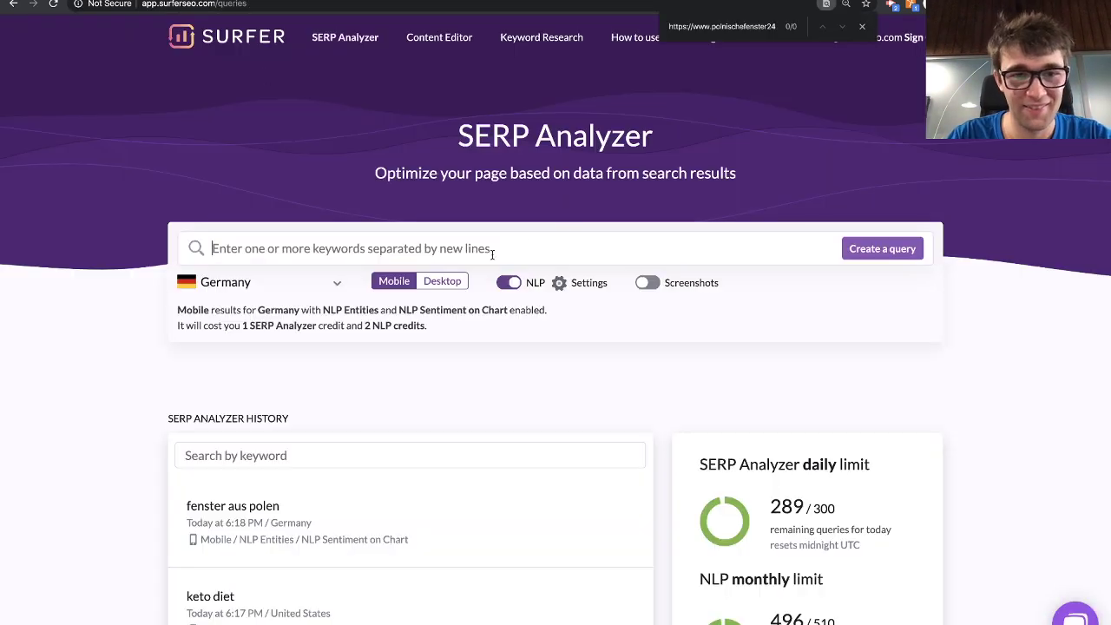
key(ctrl+v)
click(359, 283)
text(unit)
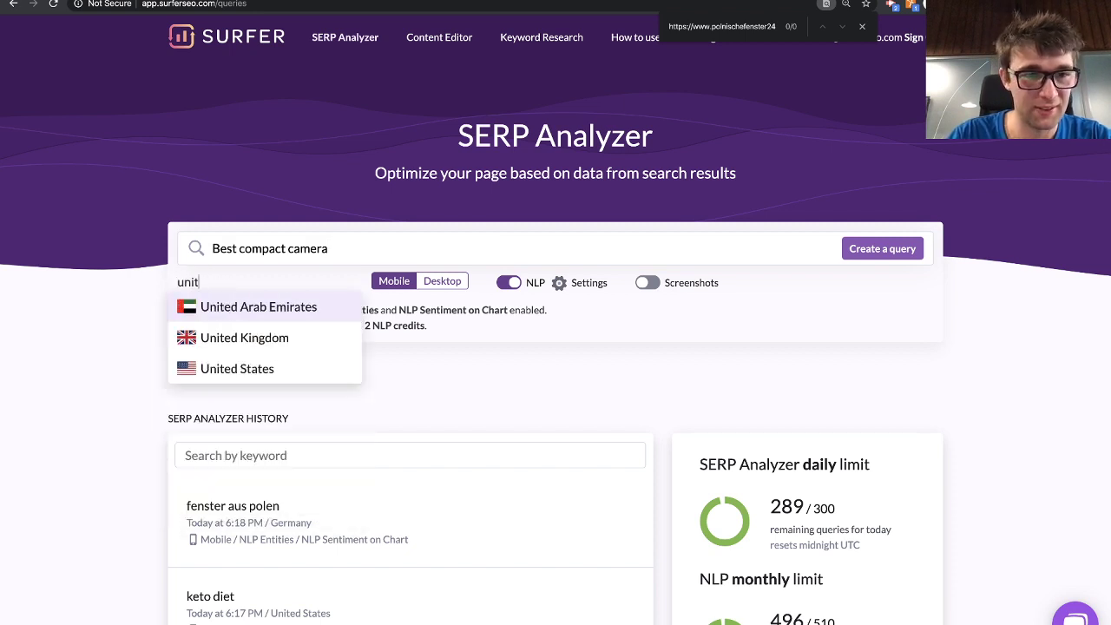
click(317, 366)
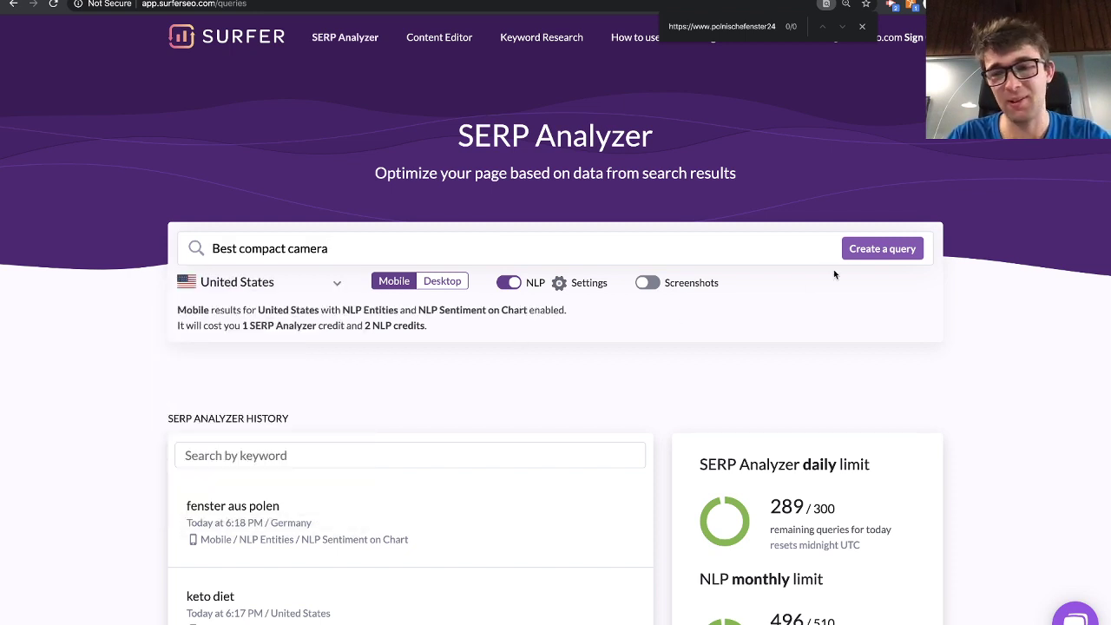
click(878, 249)
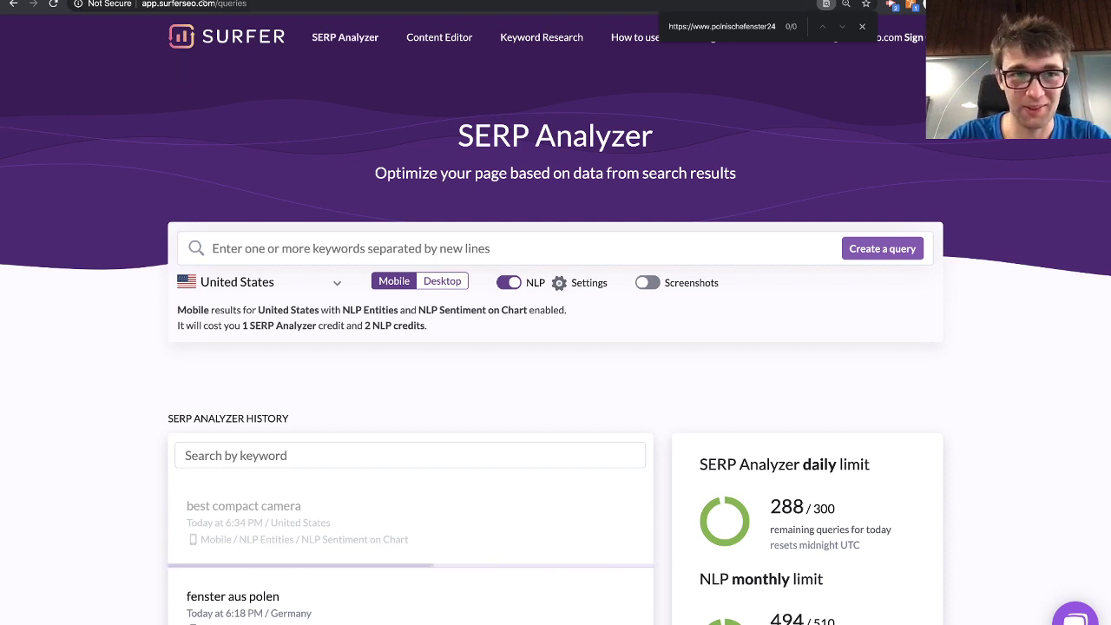
- Go back to the responses spreadsheet and copy only "roue velo route" from the keyword cell in row 8
click(208, 0)
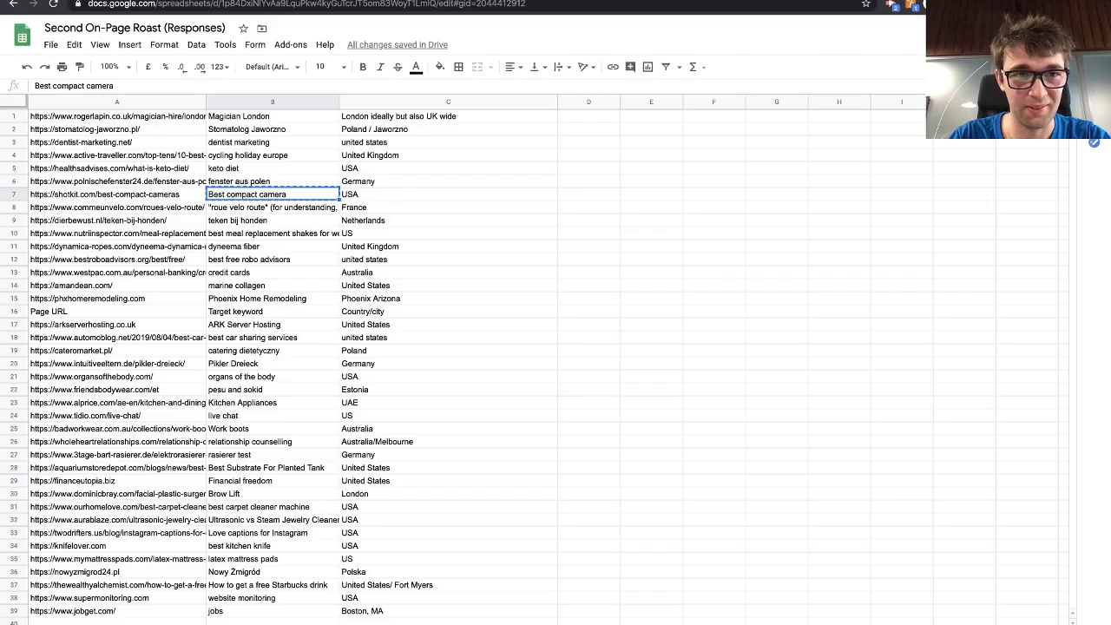
click(232, 211)
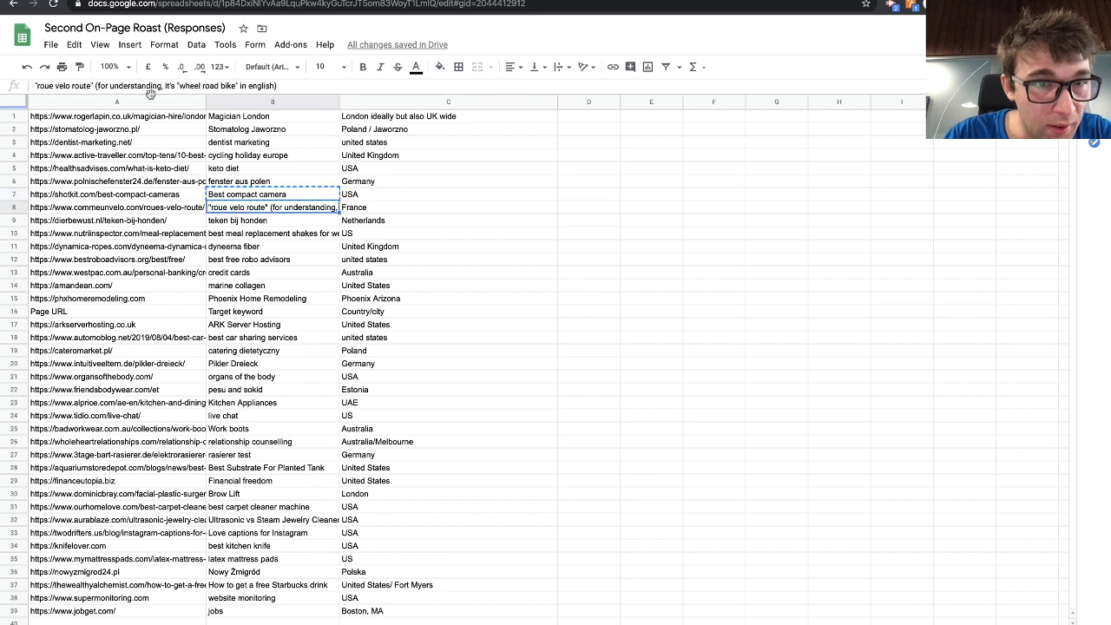
click(89, 85)
drag(90, 85, 37, 85)
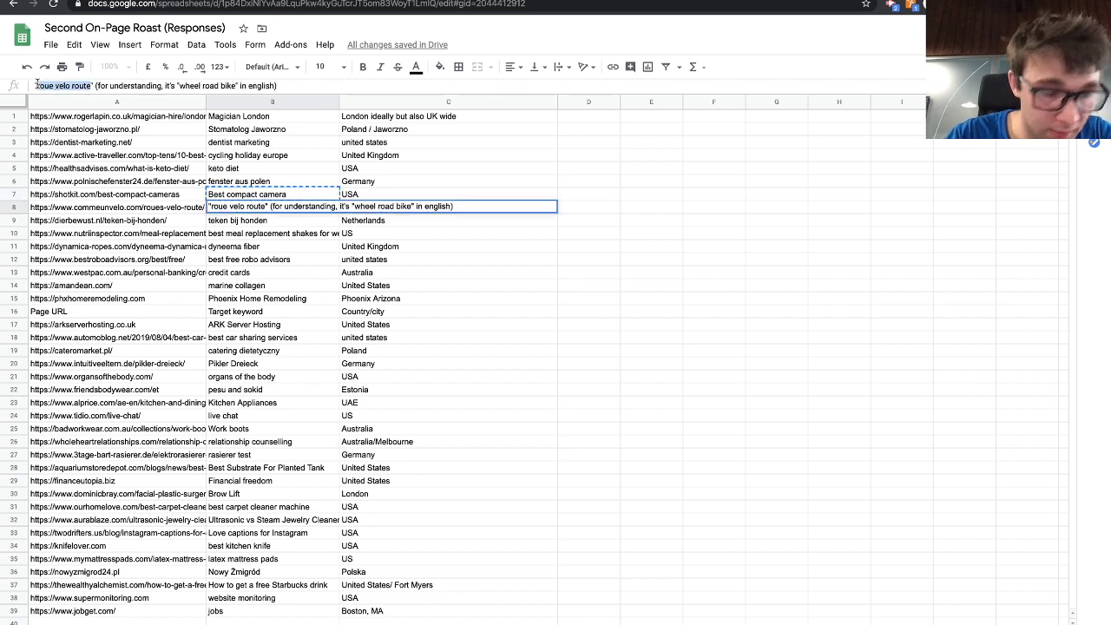
- Create a mobile SERP Analyzer query in Surfer for "roue velo route" with France as the location
click(55, 1)
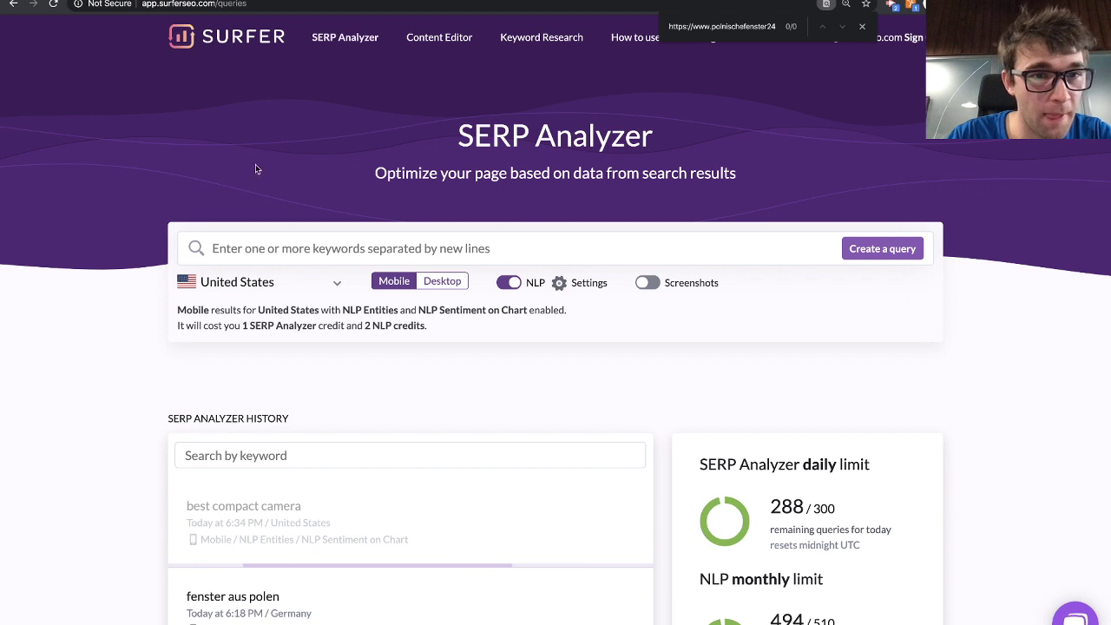
click(338, 260)
key(super+v)
click(260, 281)
text(fr)
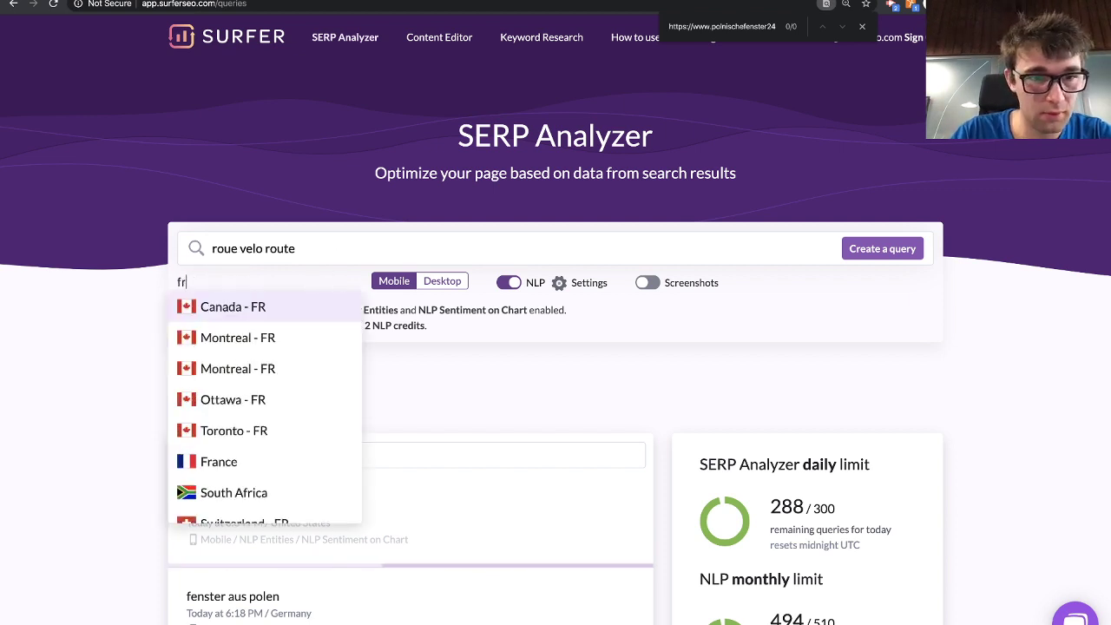
text(an)
click(320, 302)
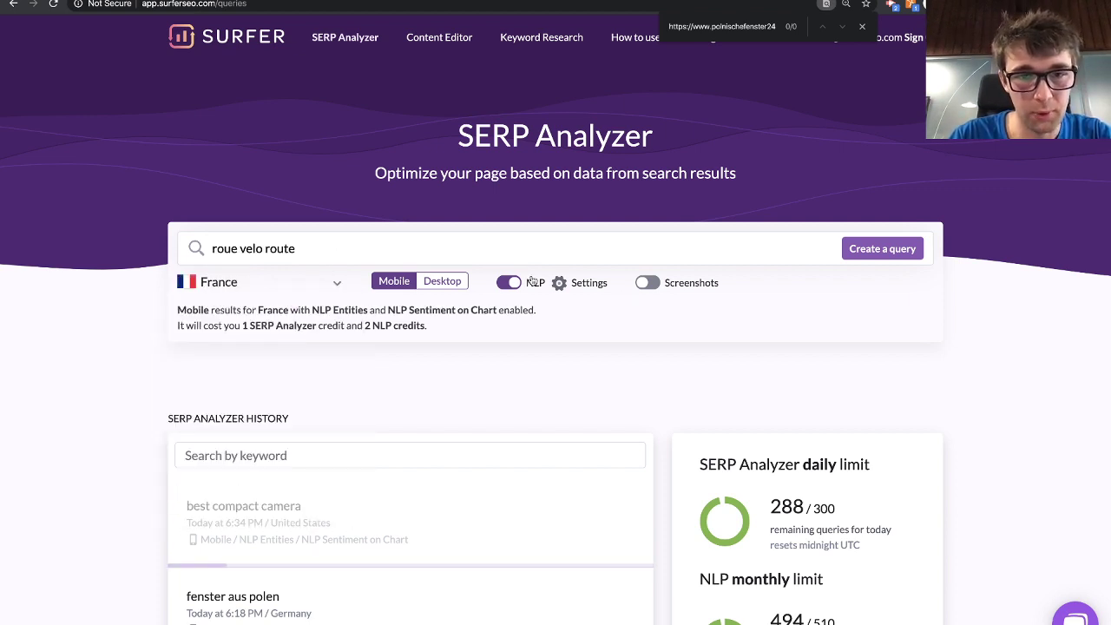
click(878, 249)
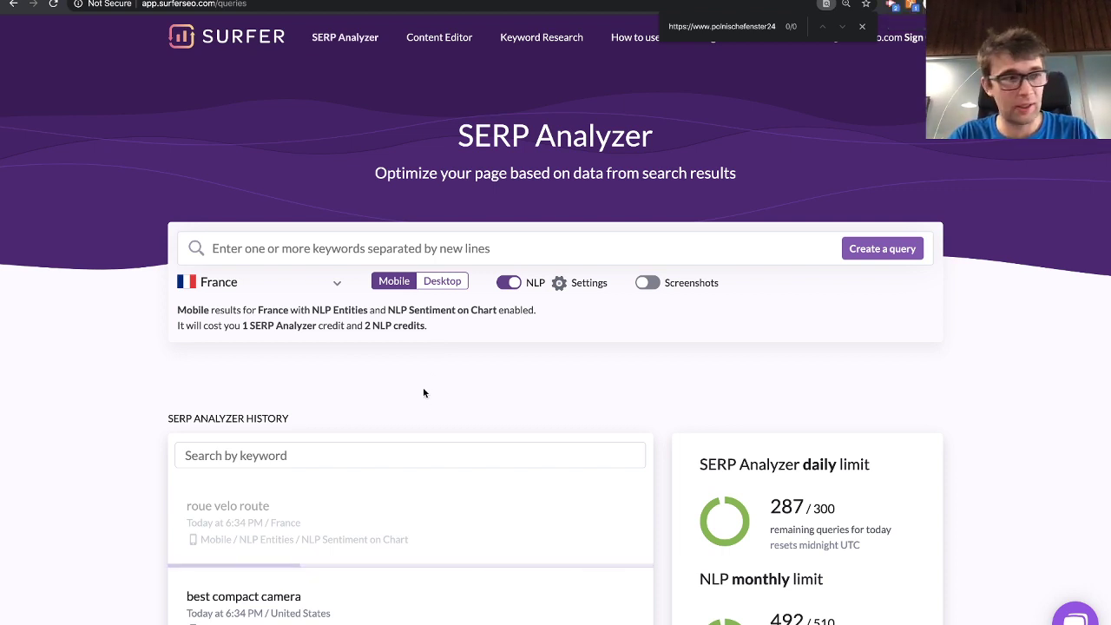
- Open the "best compact camera" analysis and show the Shotkit page from search position 6 on the chart
scroll(423, 403, down, 2)
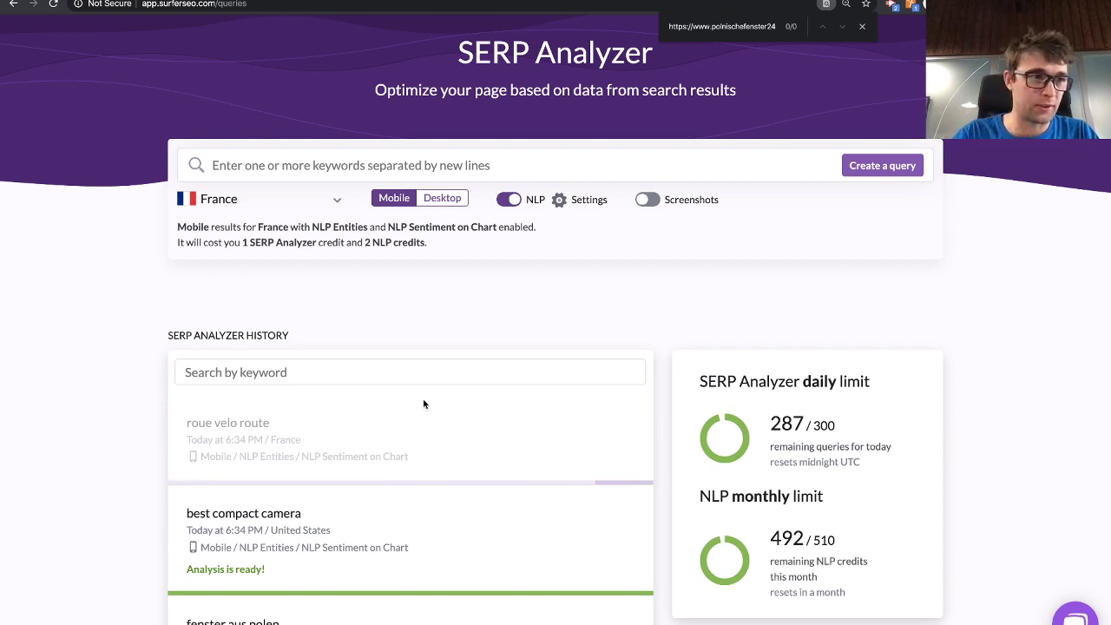
click(330, 537)
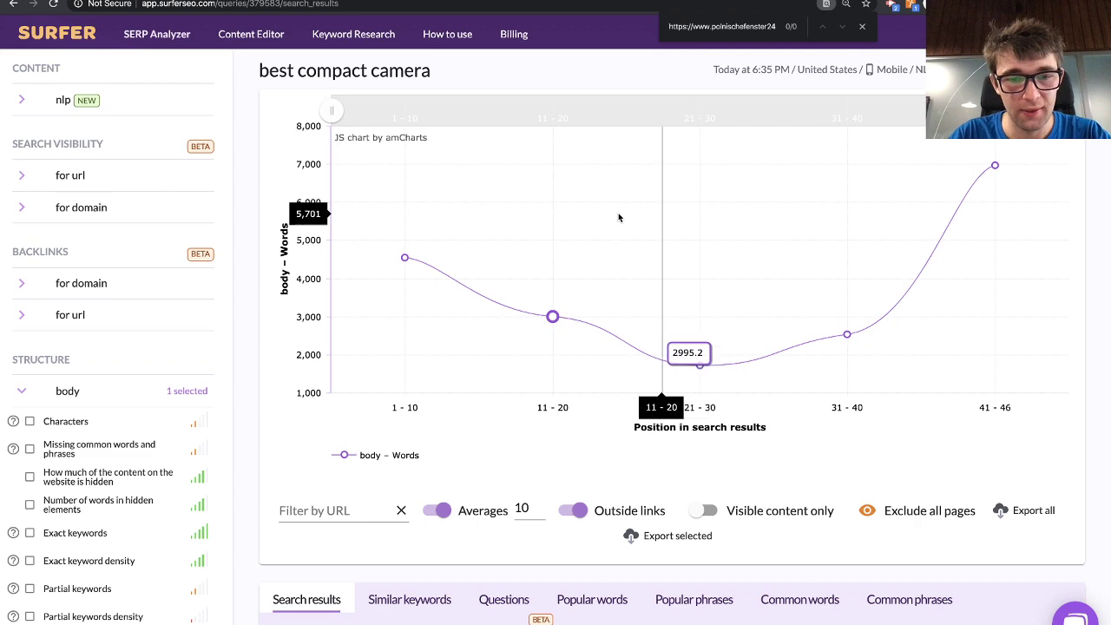
scroll(681, 237, down, 6)
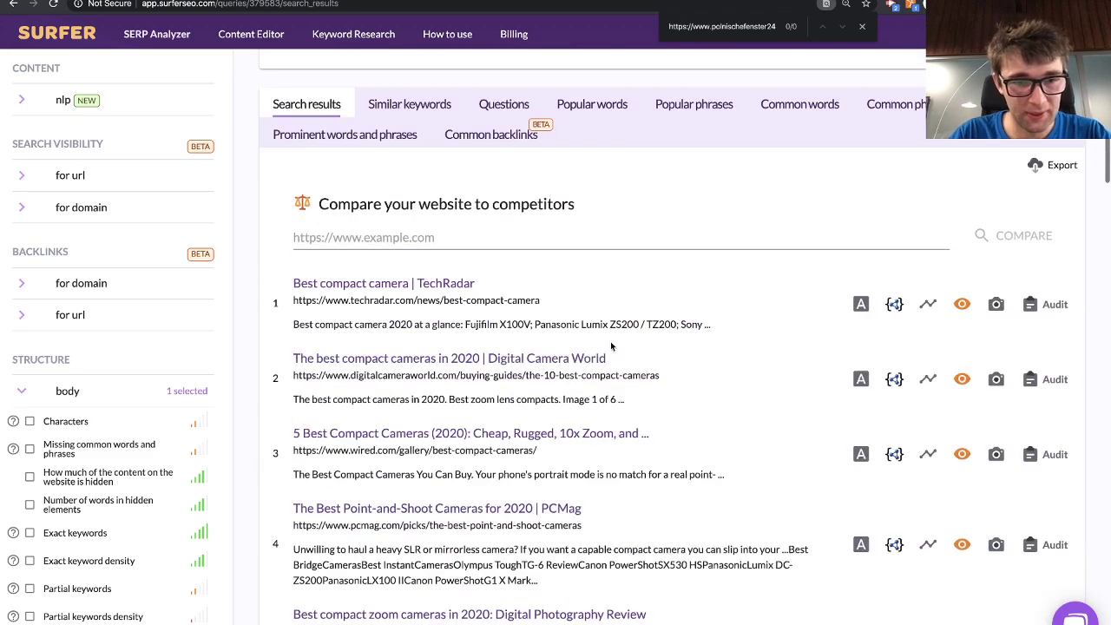
scroll(610, 346, down, 5)
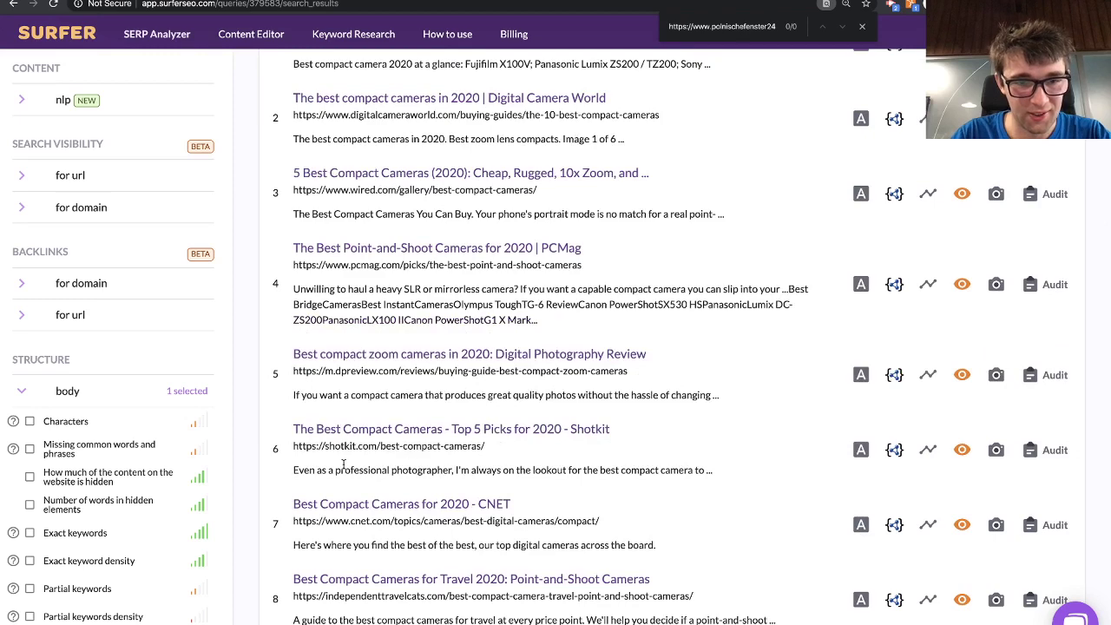
click(928, 443)
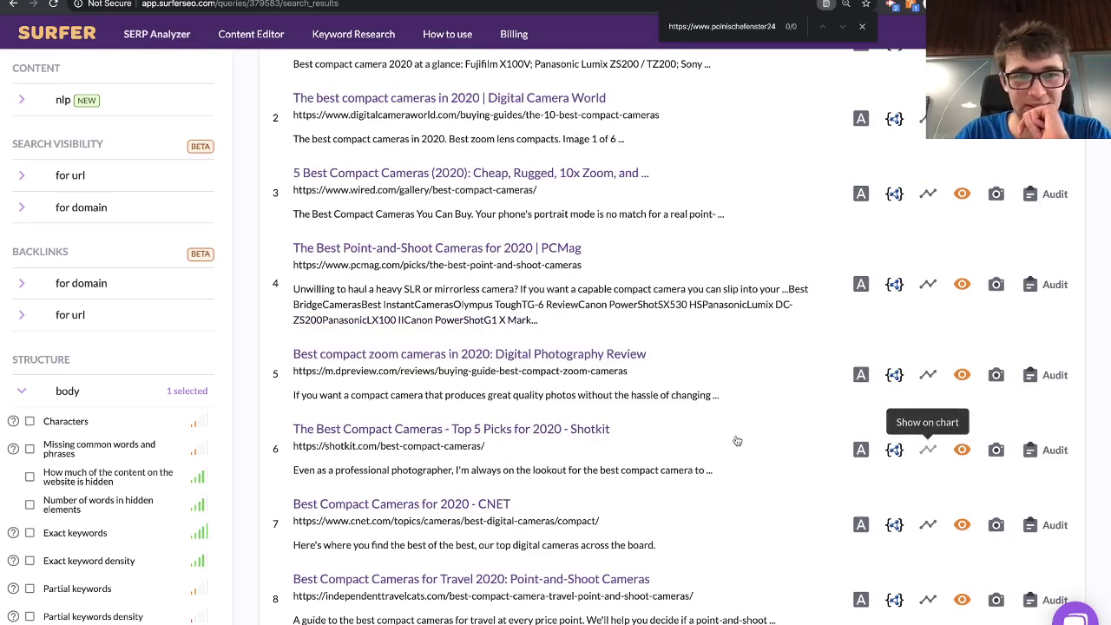
- Turn off averages on the body word-count chart to plot each ranking page individually
scroll(588, 345, up, 1)
scroll(588, 346, up, 1)
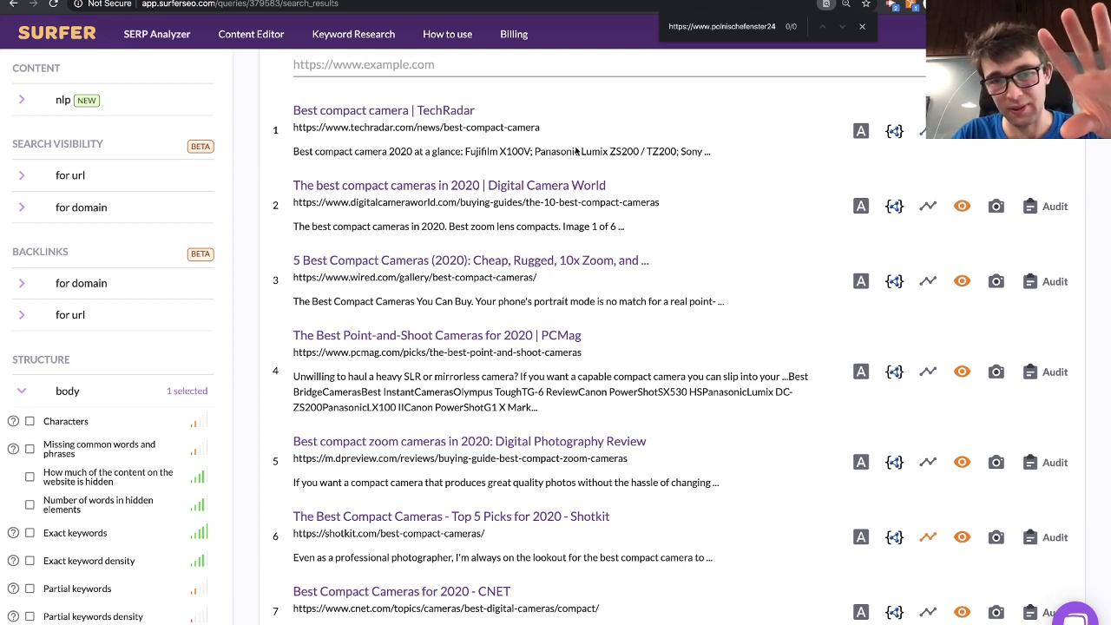
scroll(565, 363, up, 10)
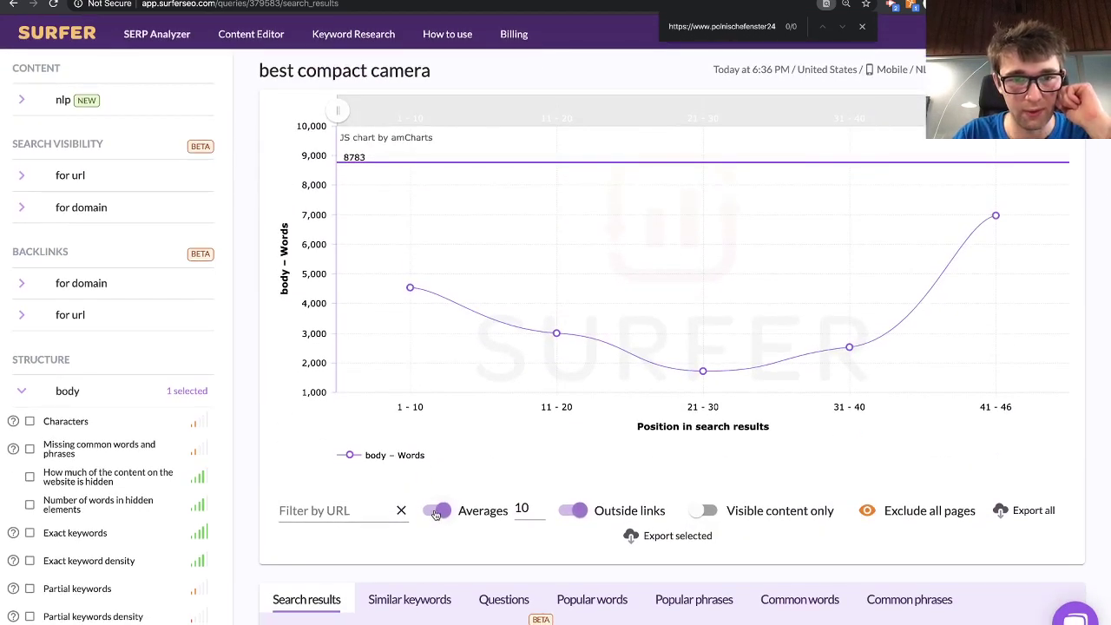
click(436, 511)
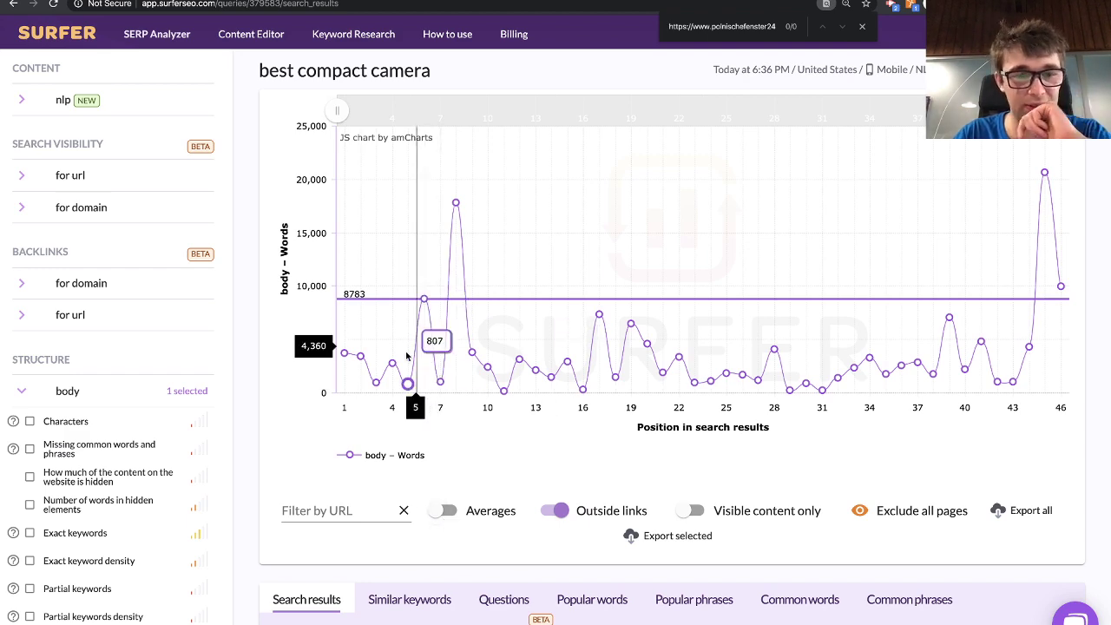
- Exclude all pages from the chart and audit, and include only the TechRadar, Digital Camera World and PCMag results
scroll(405, 357, down, 1)
scroll(405, 359, down, 1)
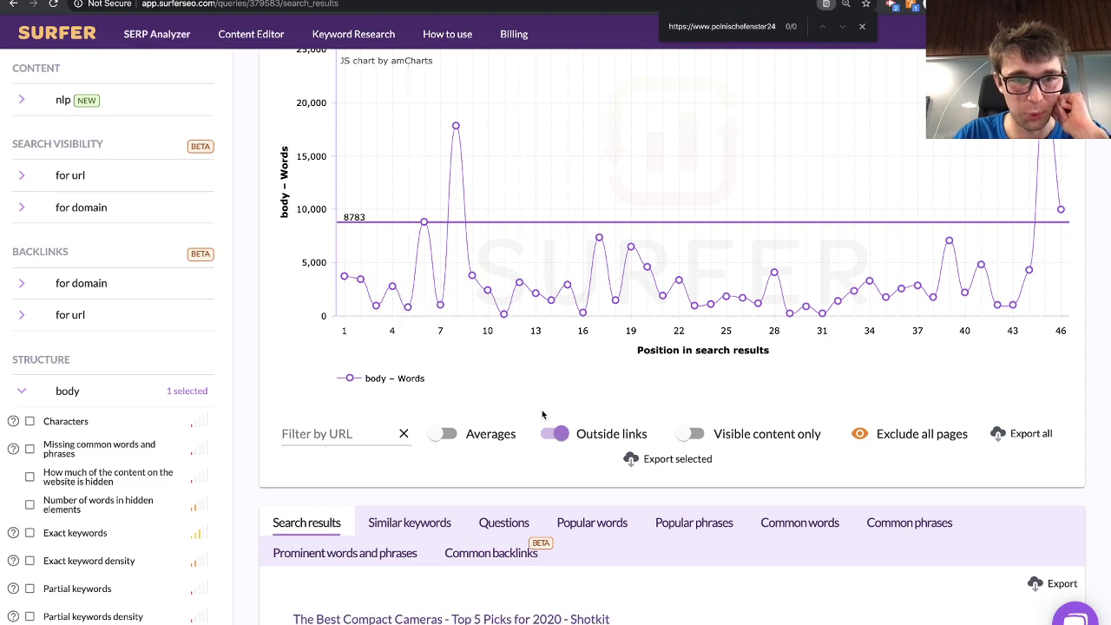
scroll(543, 415, down, 3)
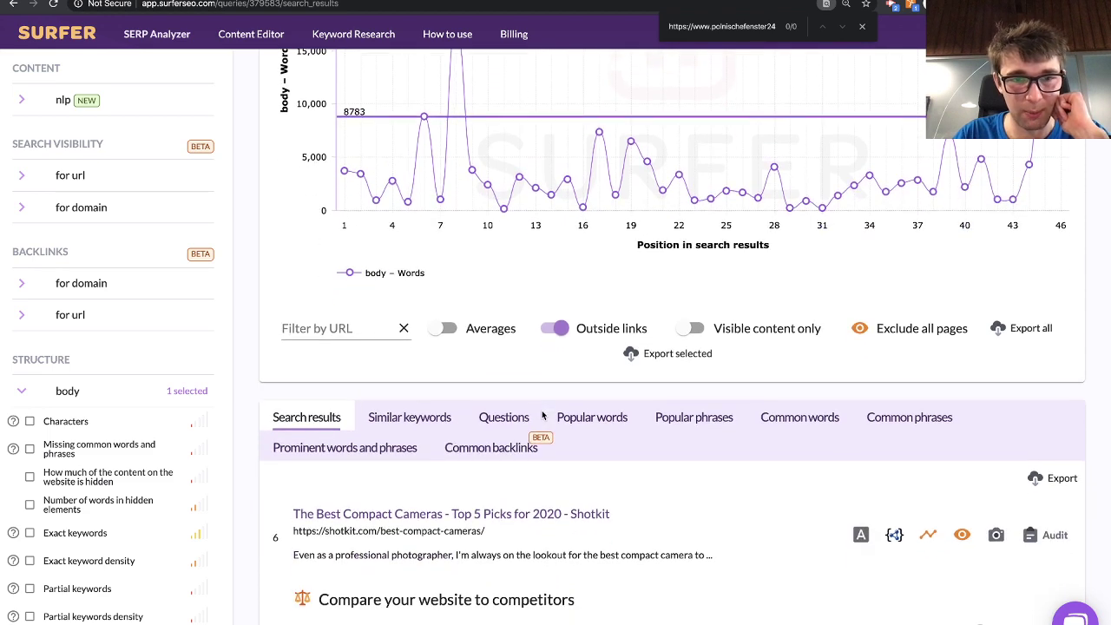
click(899, 334)
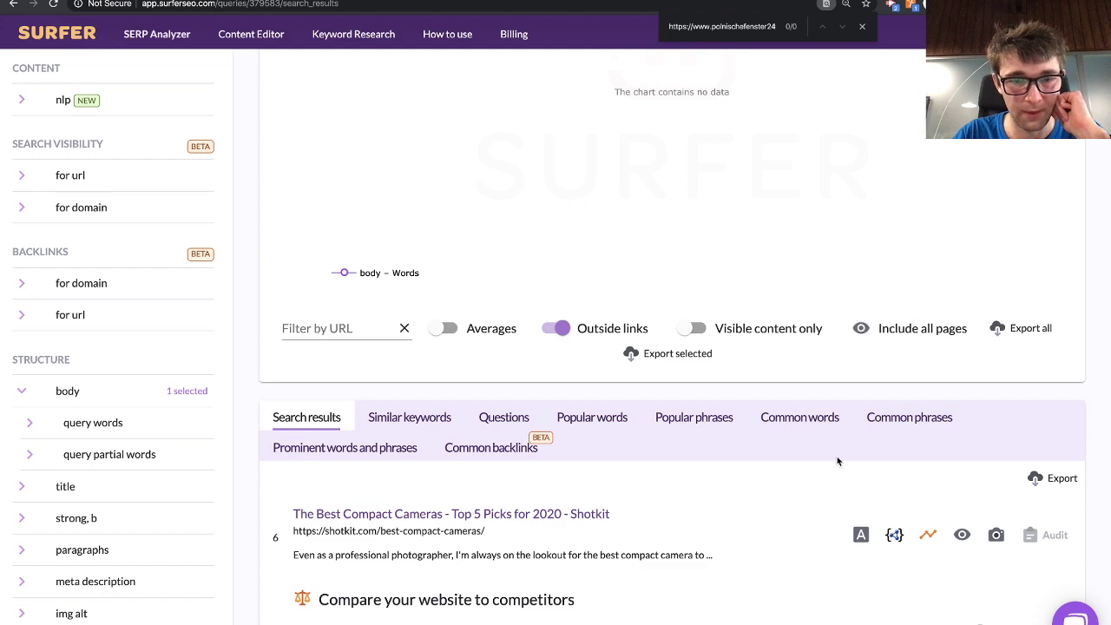
scroll(836, 461, down, 4)
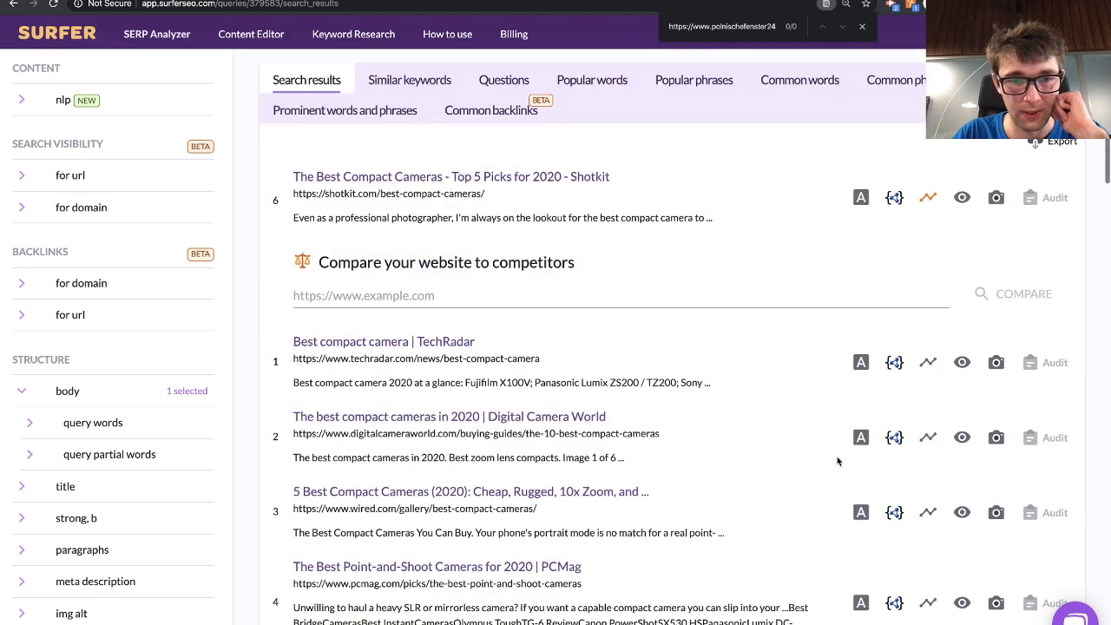
click(961, 363)
click(962, 439)
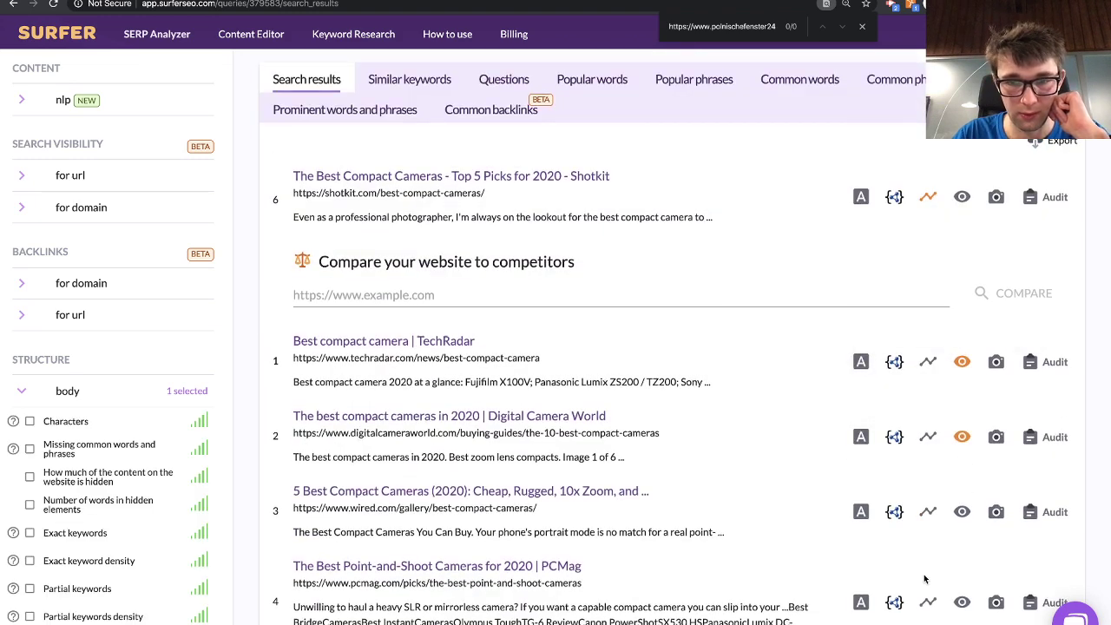
scroll(937, 538, down, 2)
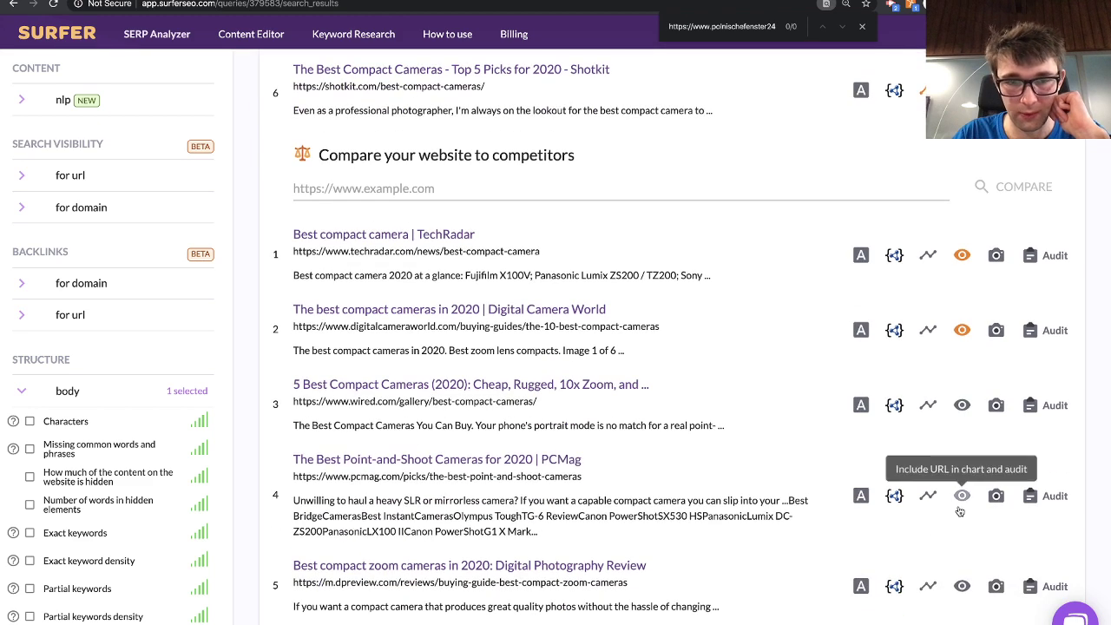
click(961, 494)
- Open the Surfer audit for shotkit.com/best-compact-cameras/ and bring up its True Density section
scroll(950, 572, down, 1)
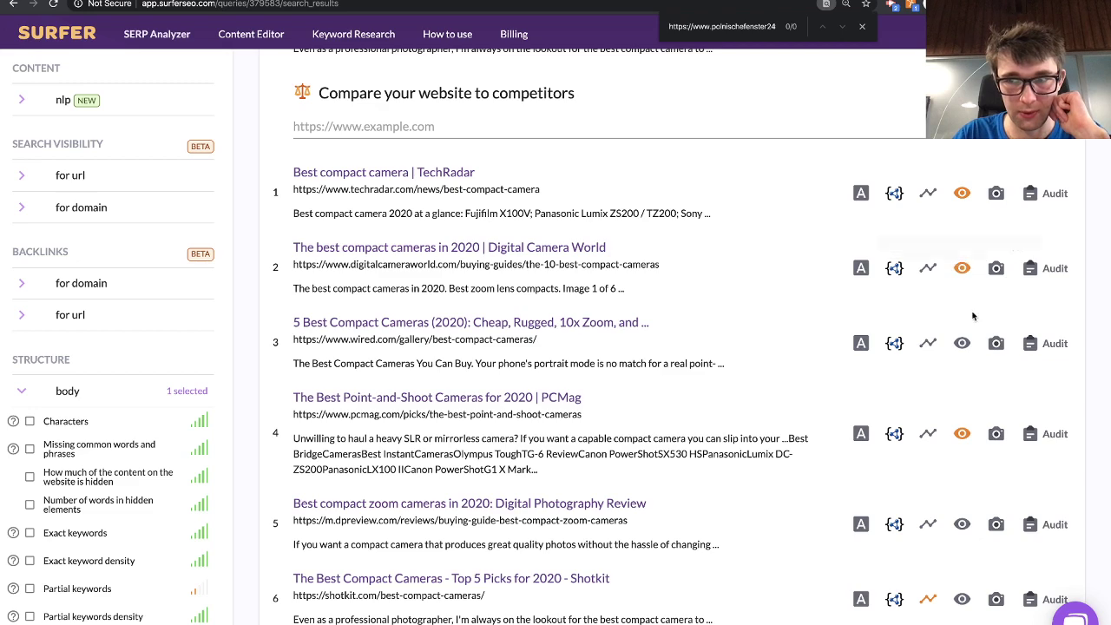
scroll(954, 347, down, 1)
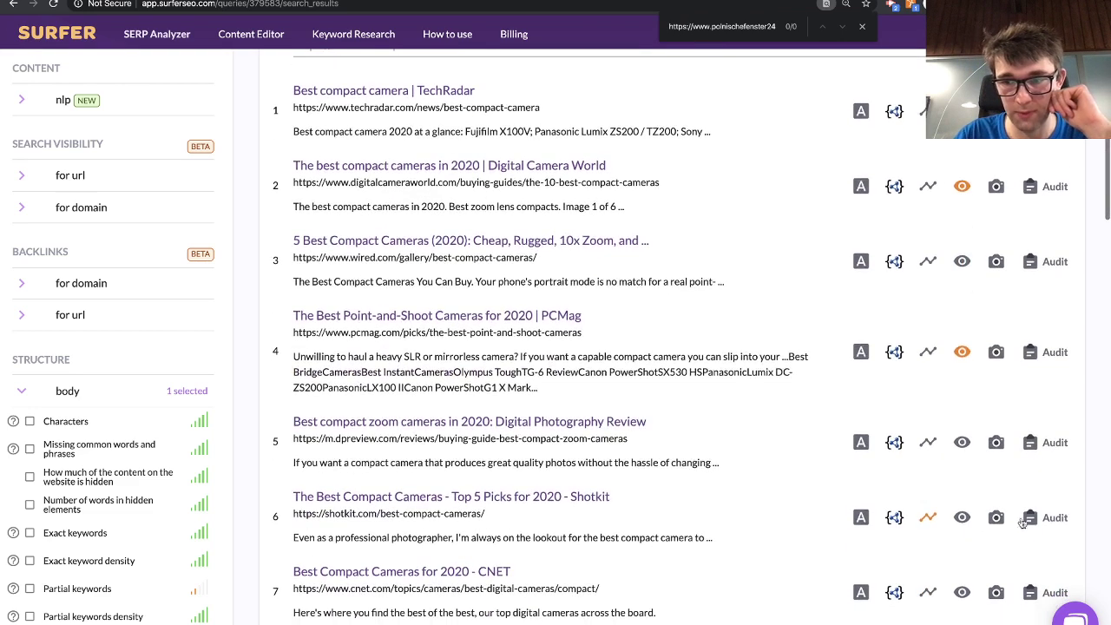
click(1033, 517)
scroll(634, 368, down, 1)
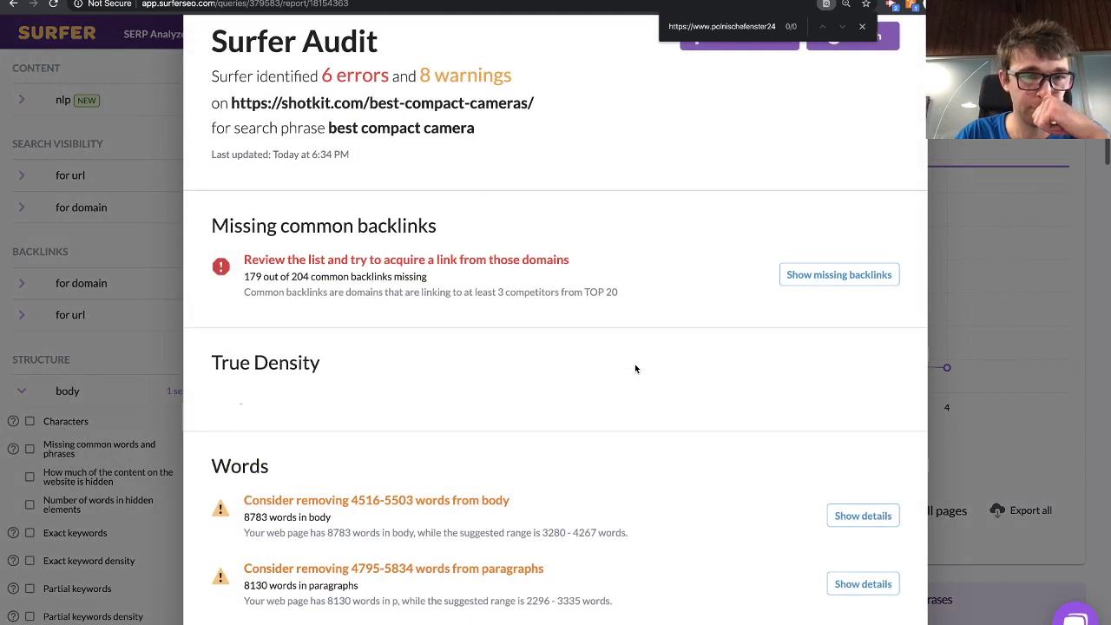
scroll(635, 369, down, 1)
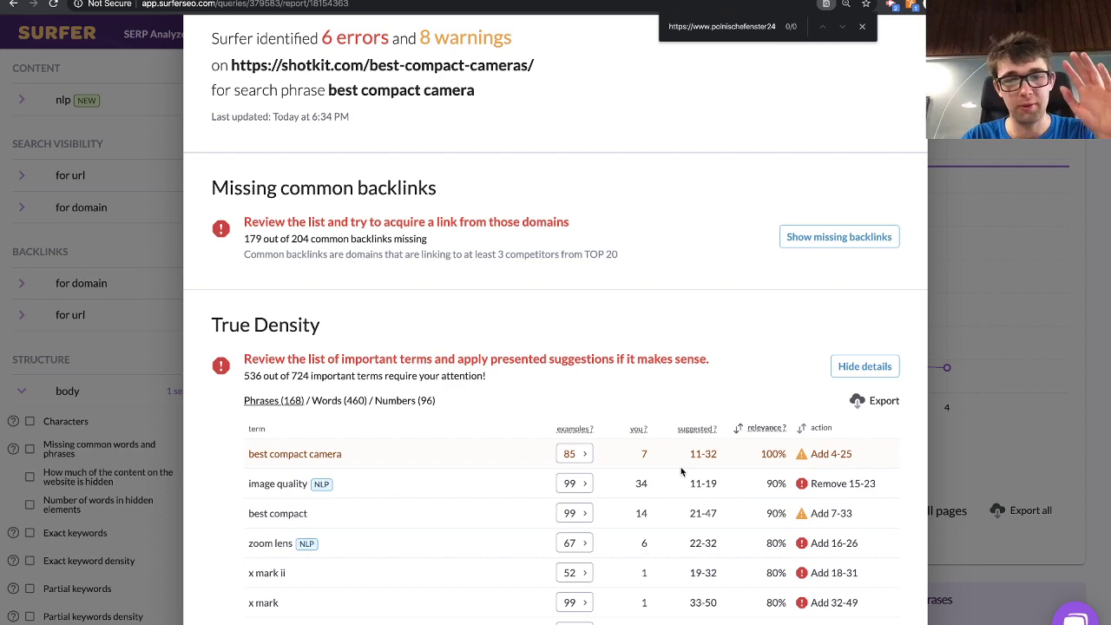
- Examine the True Density phrase suggestions in the Shotkit audit, comparing current usage, suggested ranges and recommended actions
scroll(720, 113, down, 5)
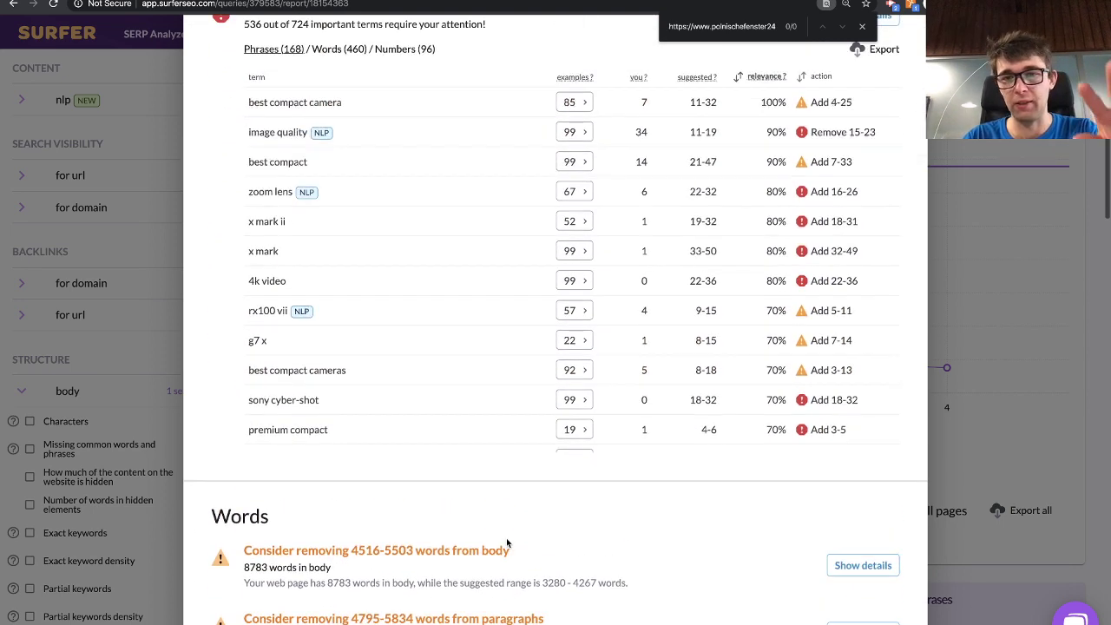
scroll(510, 504, up, 1)
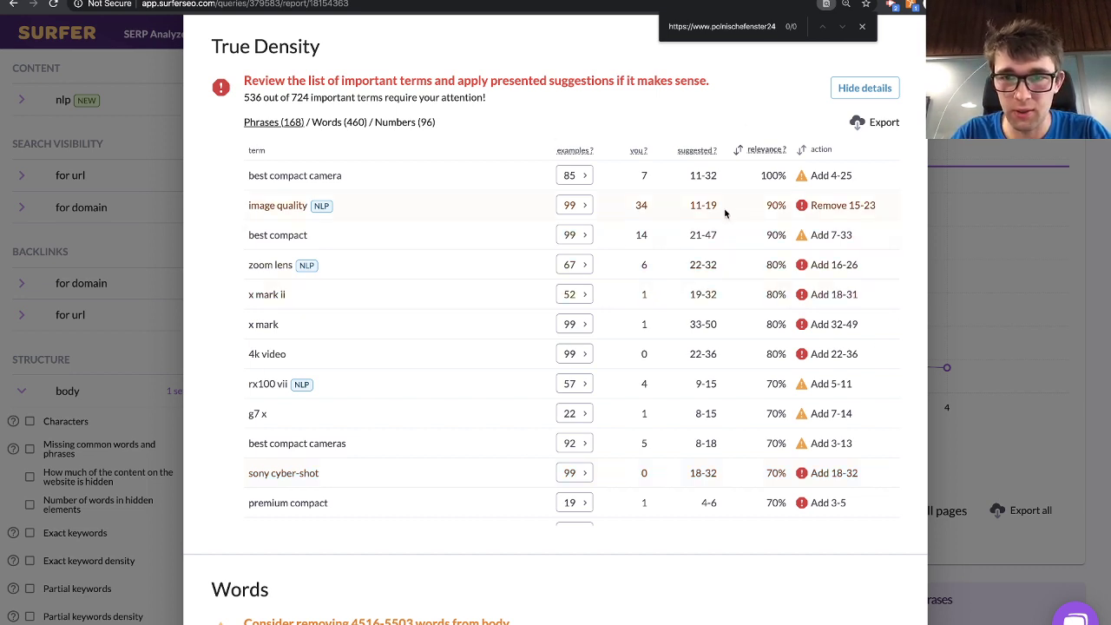
scroll(673, 456, down, 1)
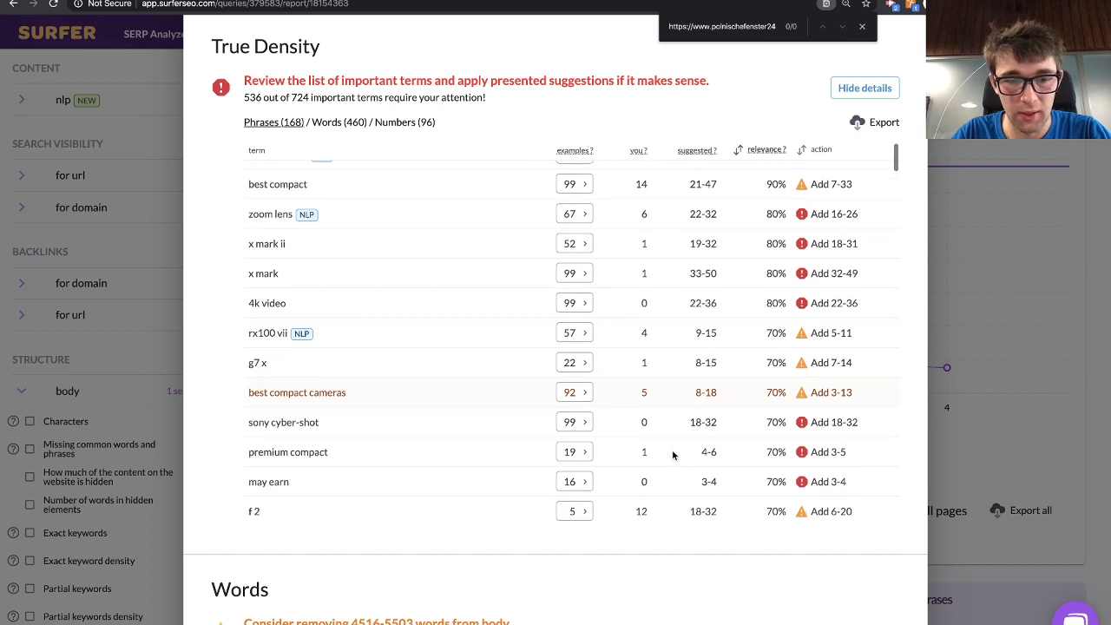
scroll(519, 602, down, 1)
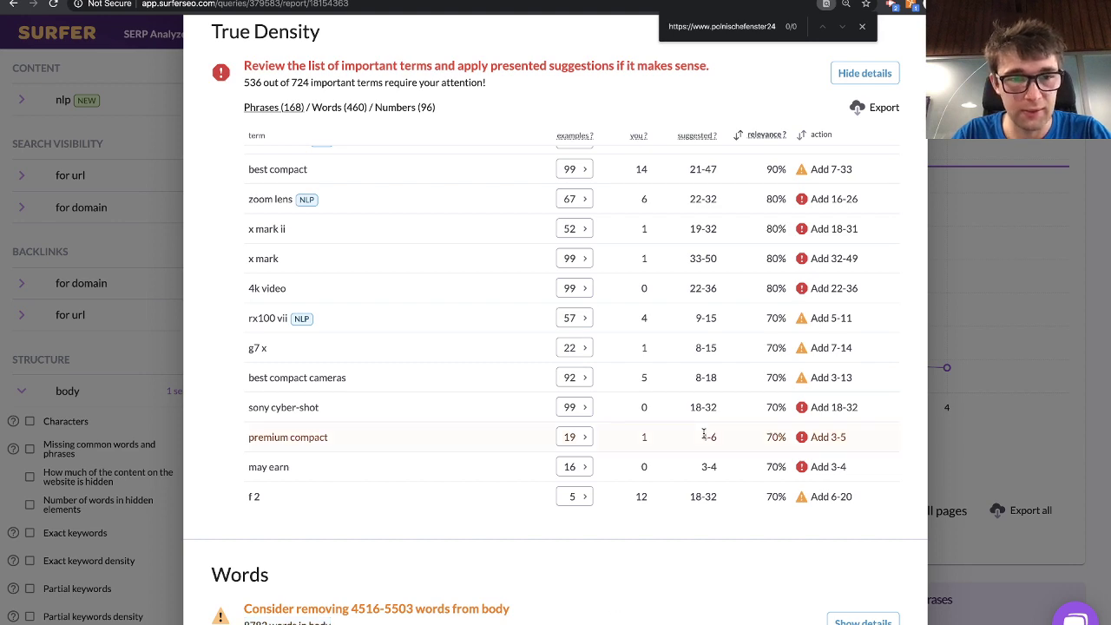
scroll(499, 293, up, 5)
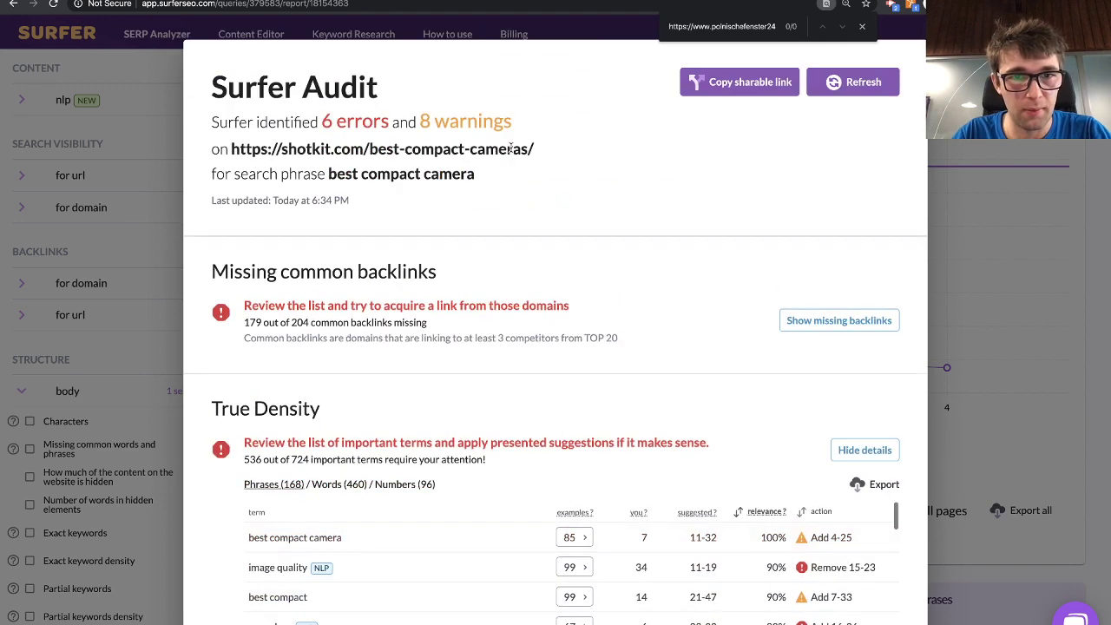
scroll(521, 260, down, 6)
scroll(568, 356, up, 2)
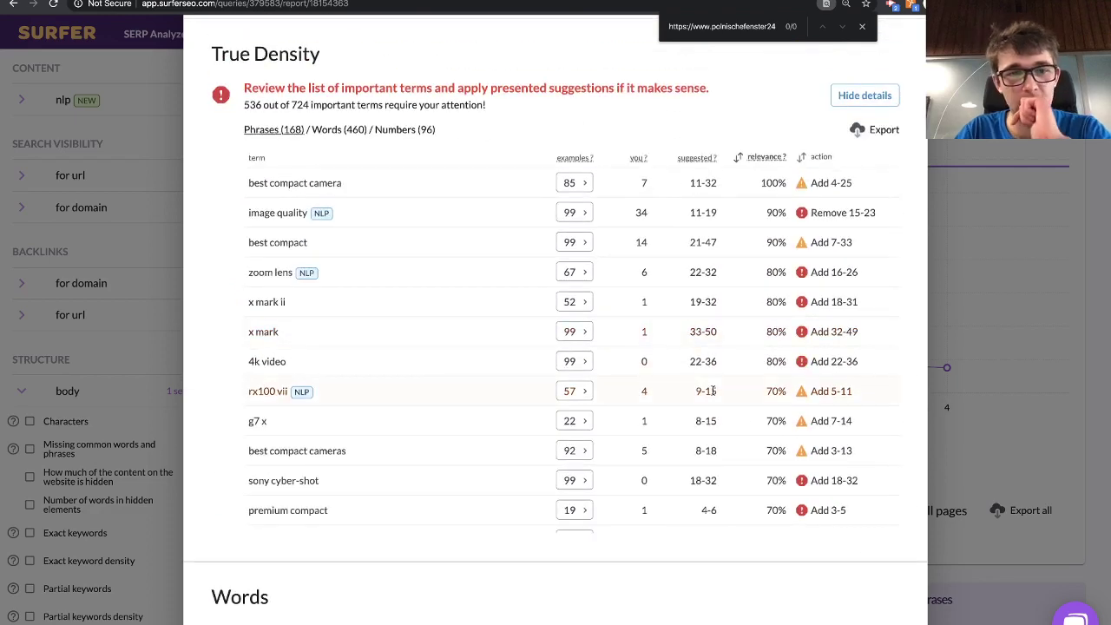
scroll(712, 390, down, 1)
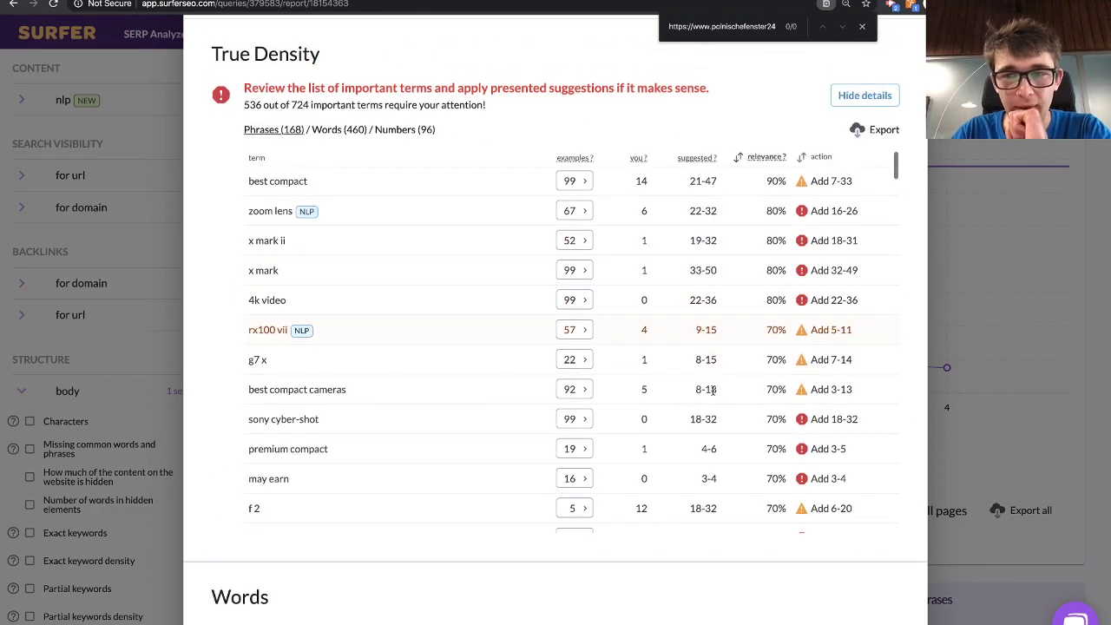
scroll(713, 390, down, 1)
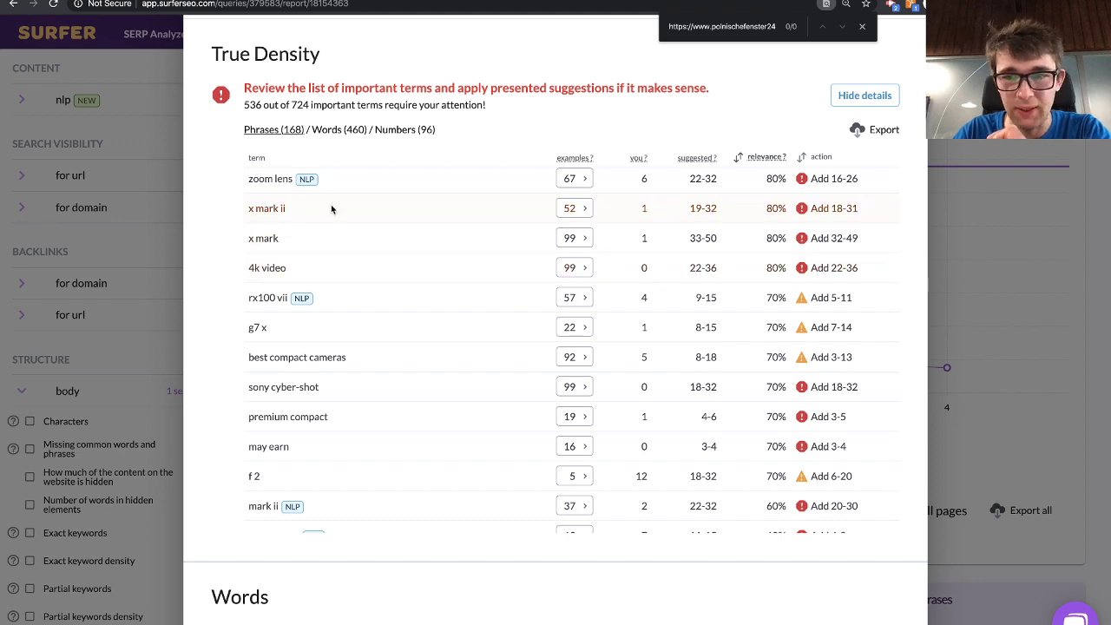
scroll(379, 277, up, 8)
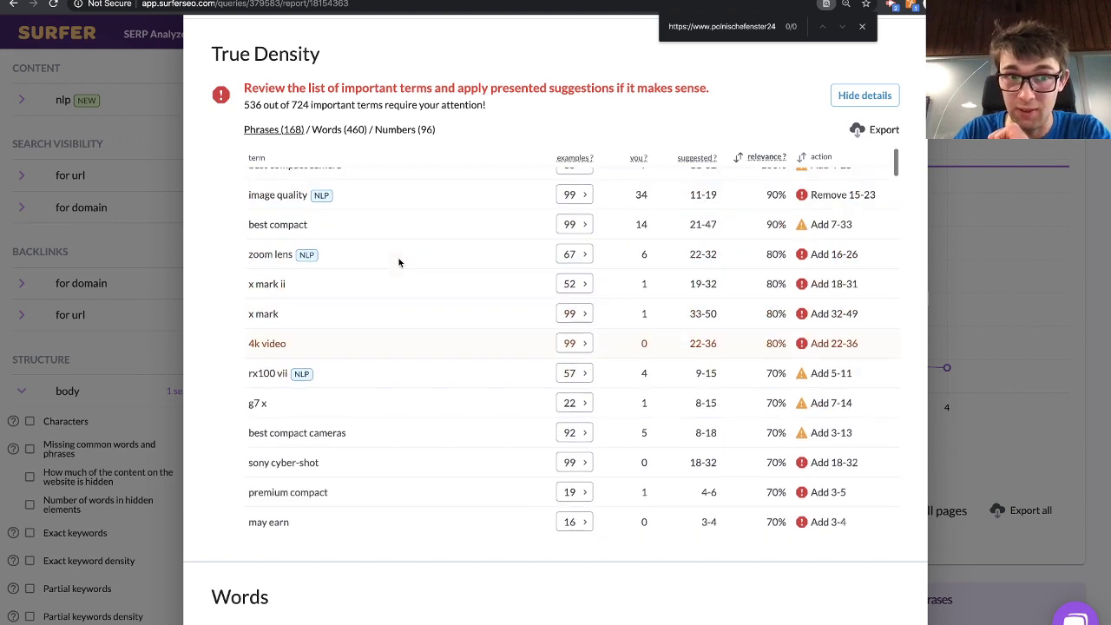
scroll(401, 276, down, 5)
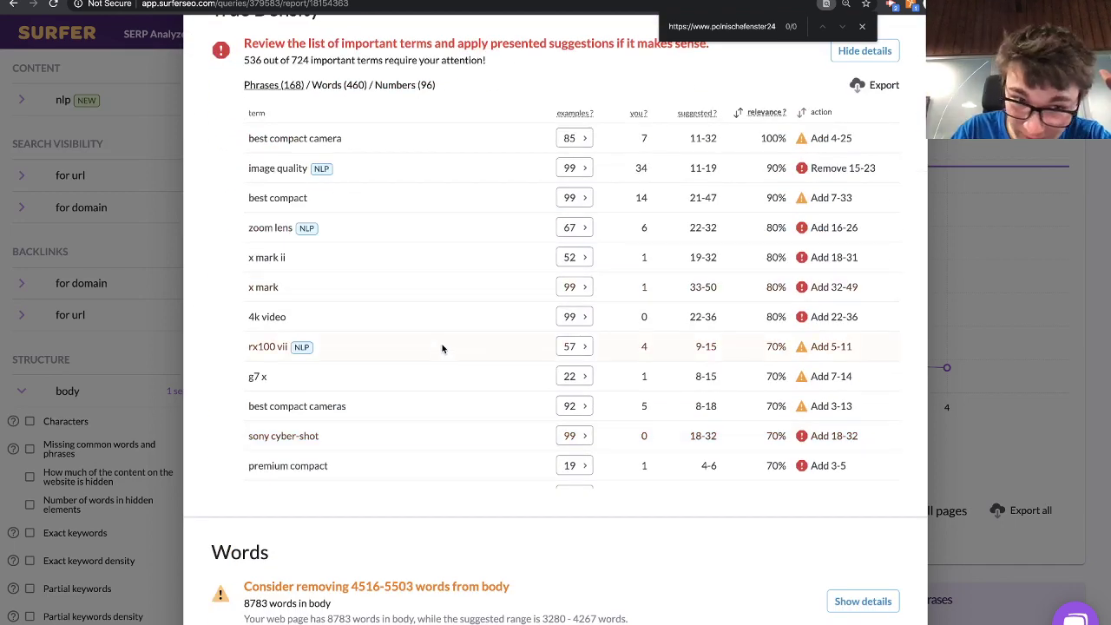
scroll(442, 347, down, 1)
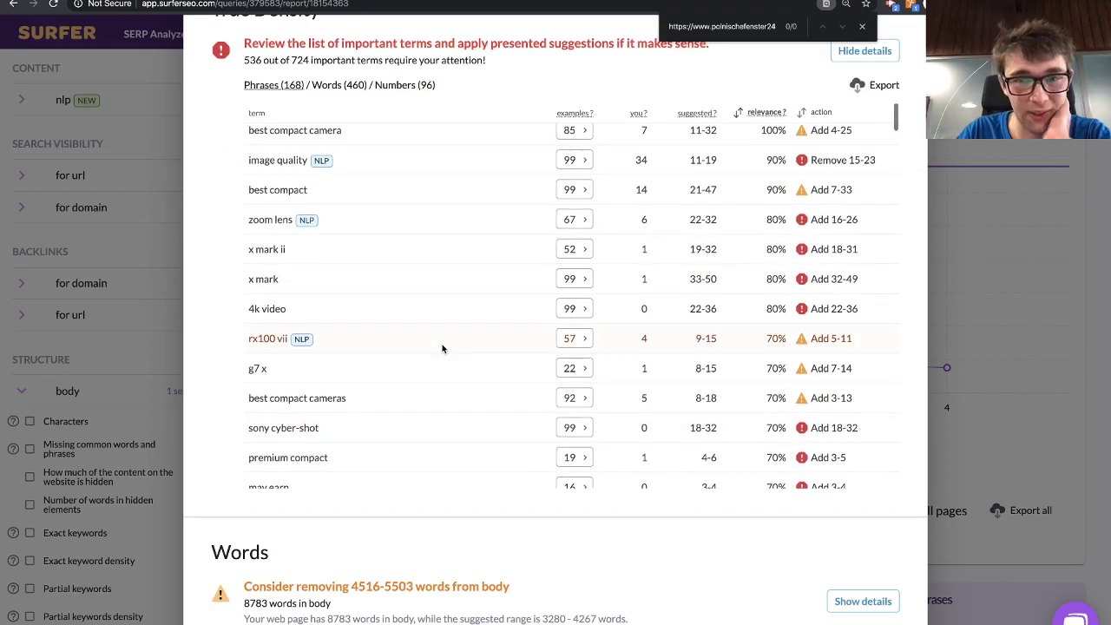
- Read the competitor usage examples for the phrase "4k video", collapse them, and look over the surrounding phrase suggestions
click(568, 315)
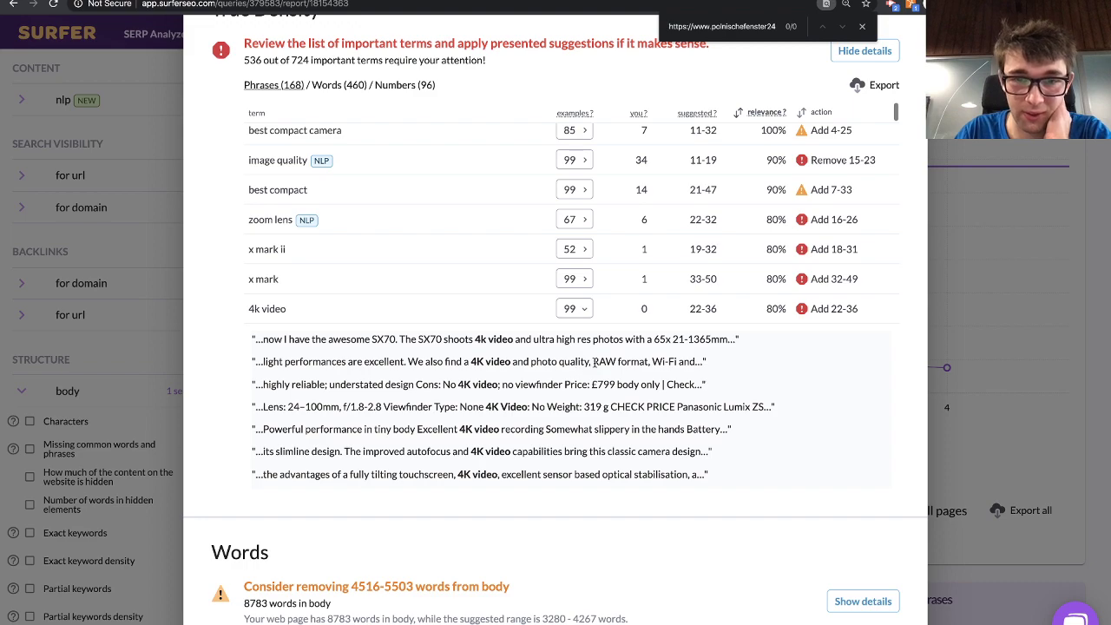
scroll(481, 413, down, 3)
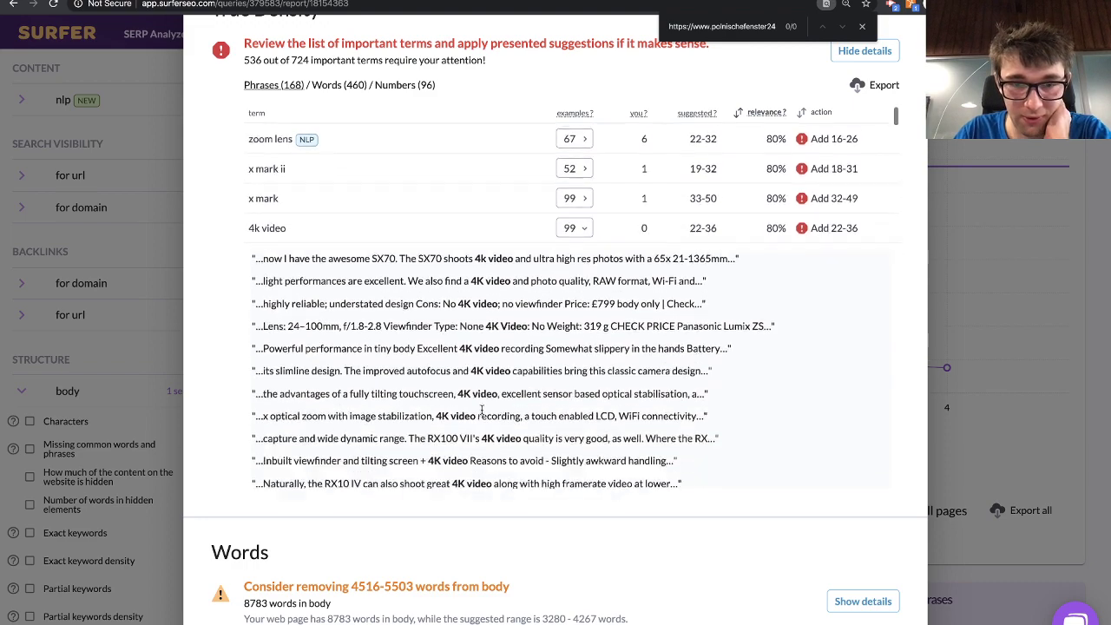
scroll(482, 414, up, 2)
scroll(481, 414, up, 1)
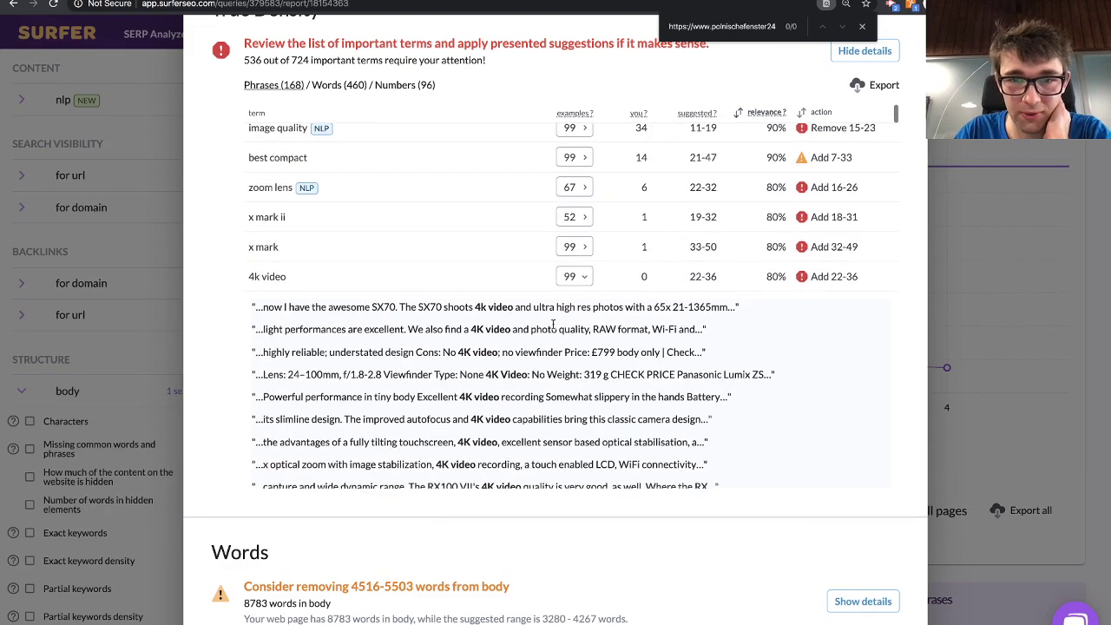
click(579, 278)
scroll(579, 345, down, 1)
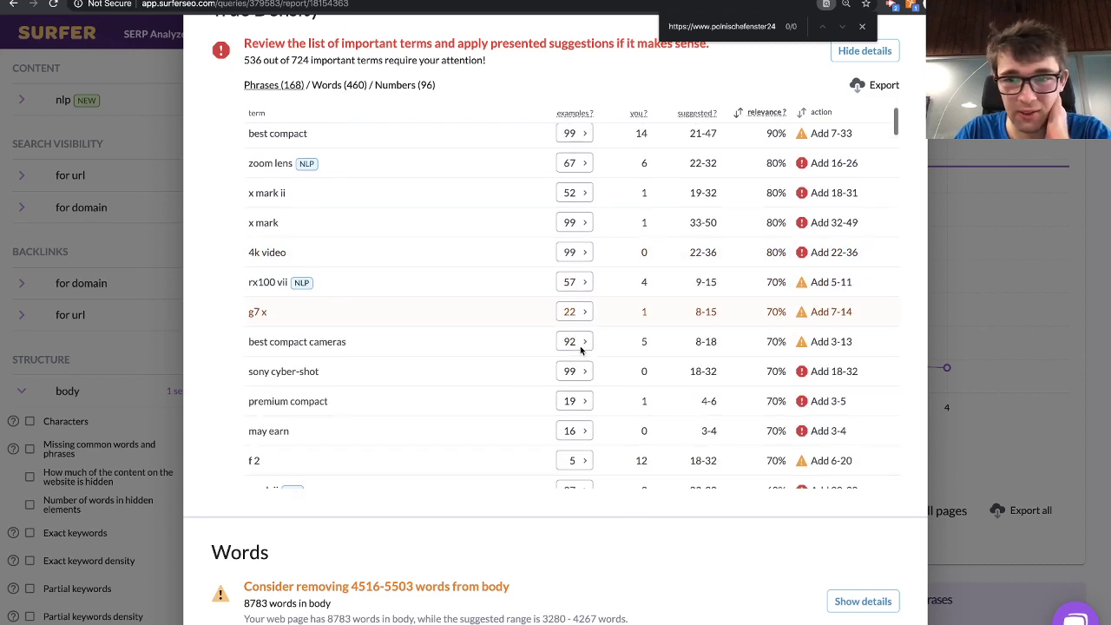
scroll(579, 345, down, 2)
scroll(581, 349, up, 1)
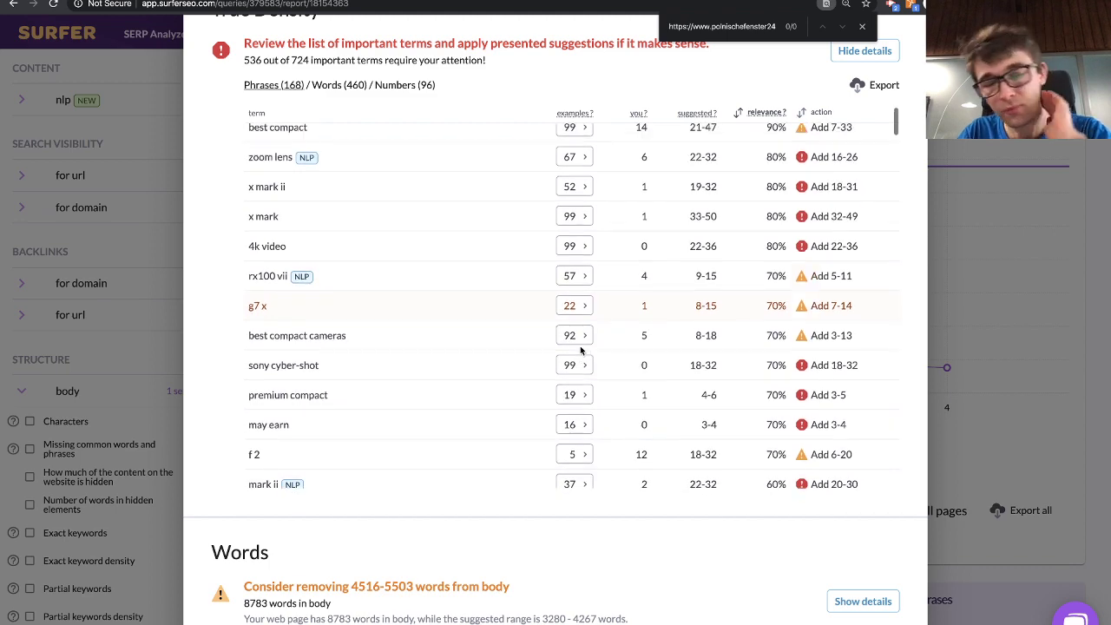
scroll(581, 349, up, 1)
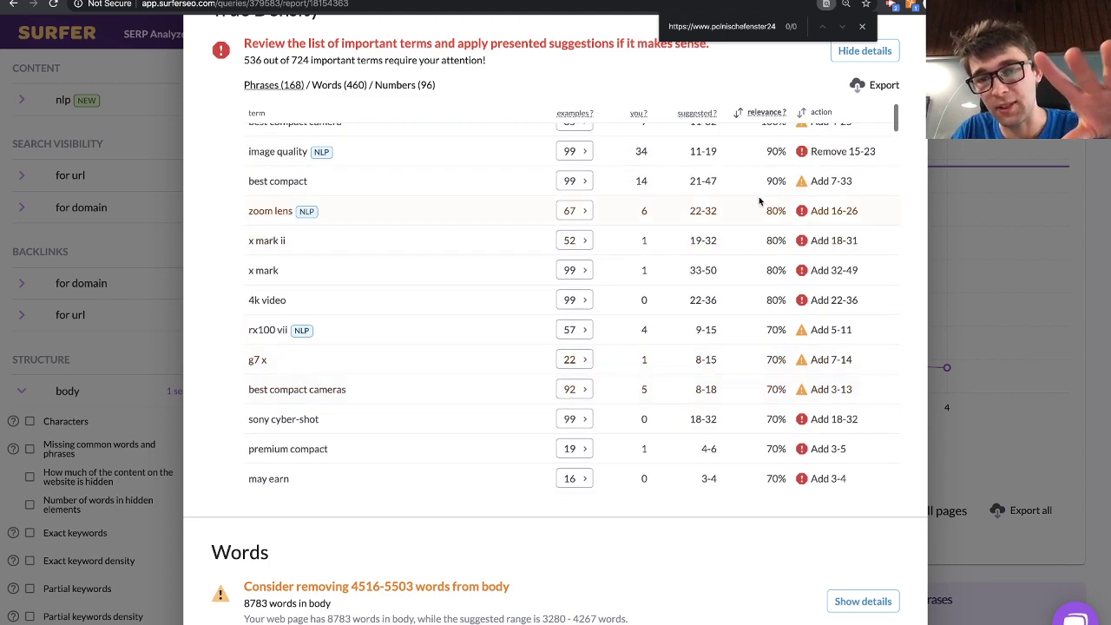
- Sort the True Density phrases by recommended action and examine the most urgent additions and removals, including the NLP-tagged phrases
scroll(690, 321, down, 1)
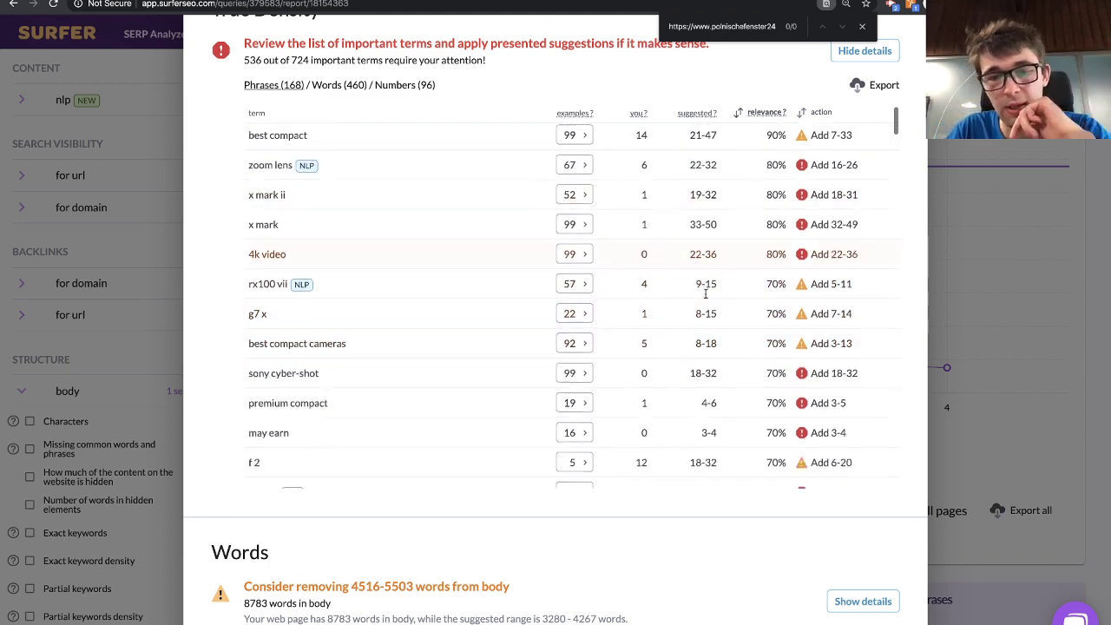
scroll(733, 286, up, 2)
click(822, 111)
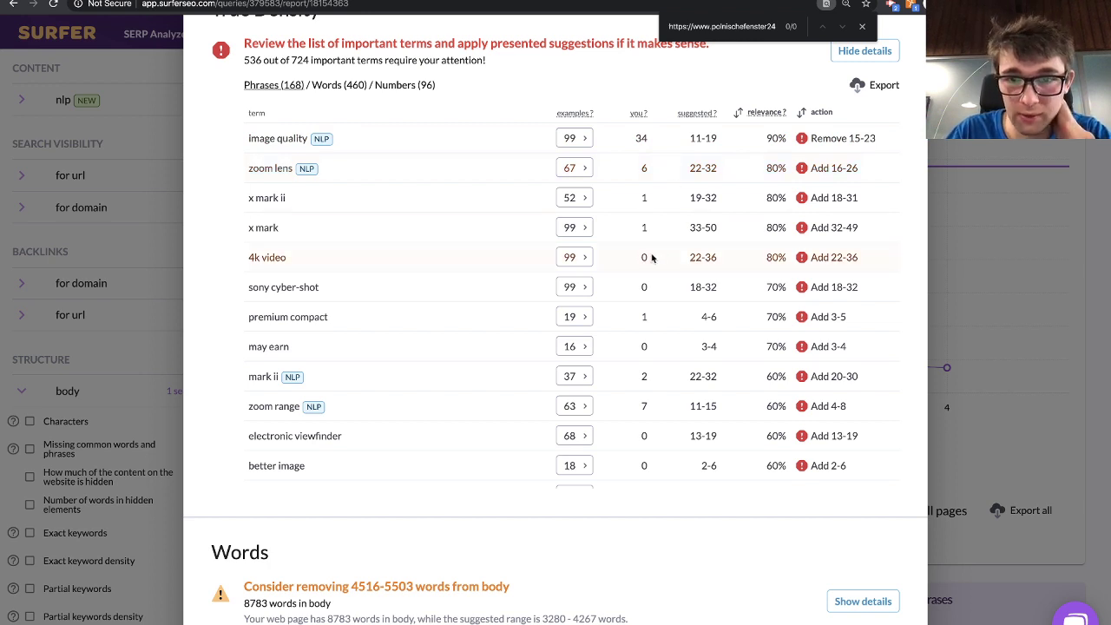
scroll(655, 266, down, 1)
scroll(655, 266, down, 8)
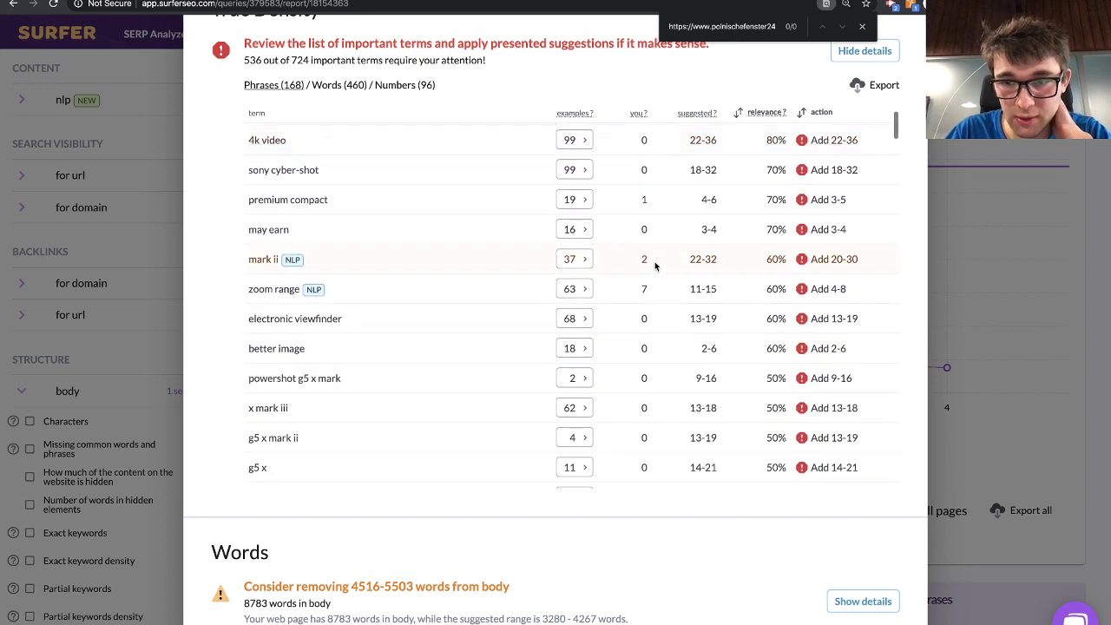
scroll(655, 266, down, 1)
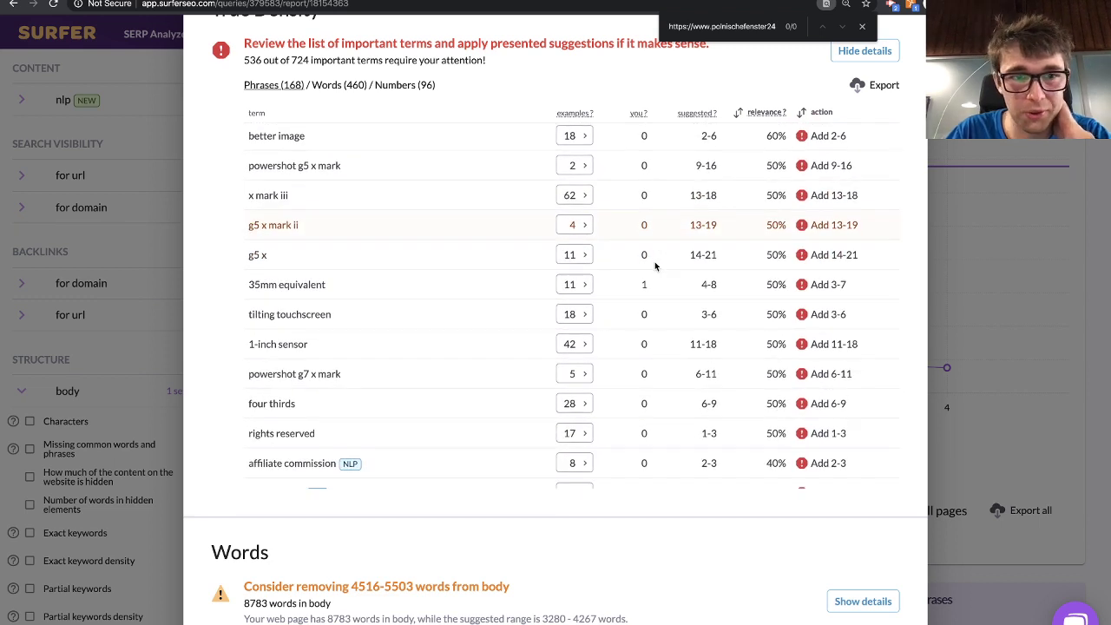
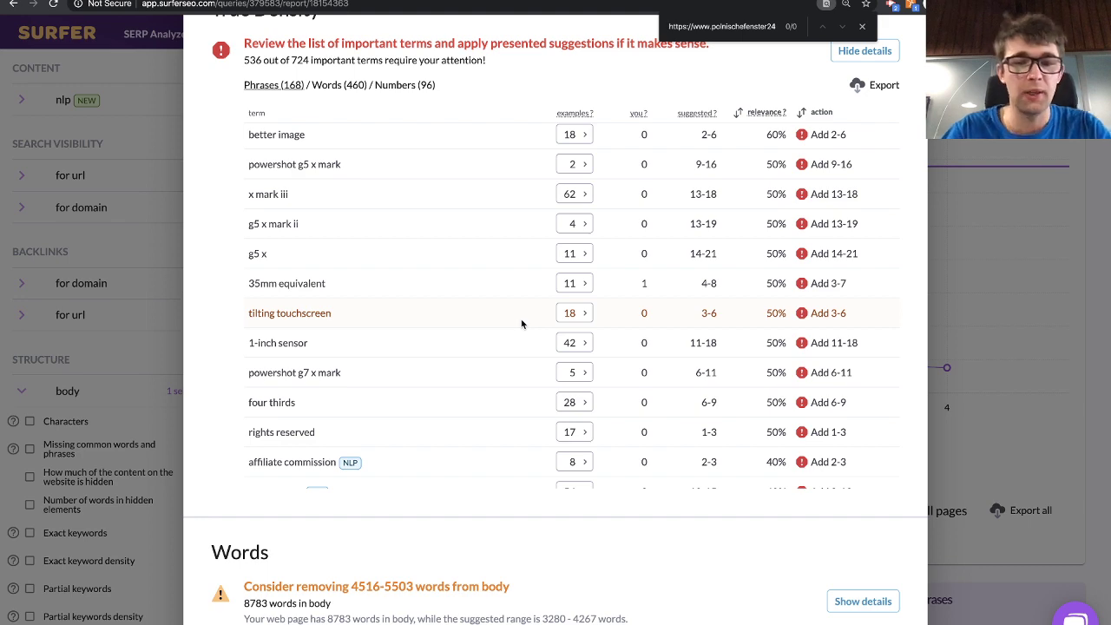
scroll(521, 324, down, 3)
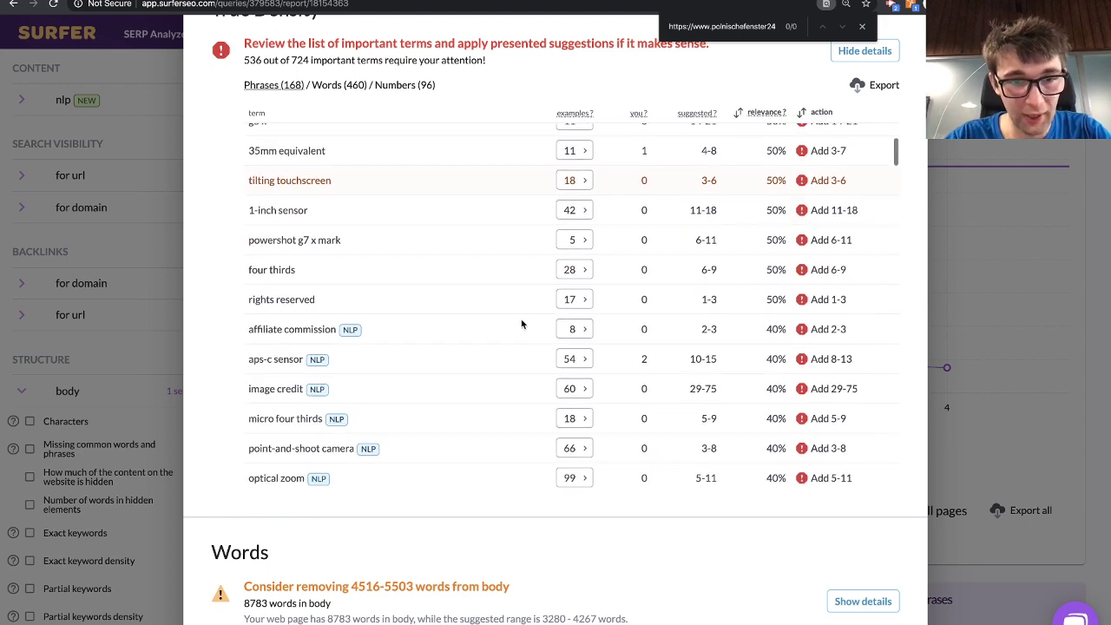
scroll(521, 324, down, 5)
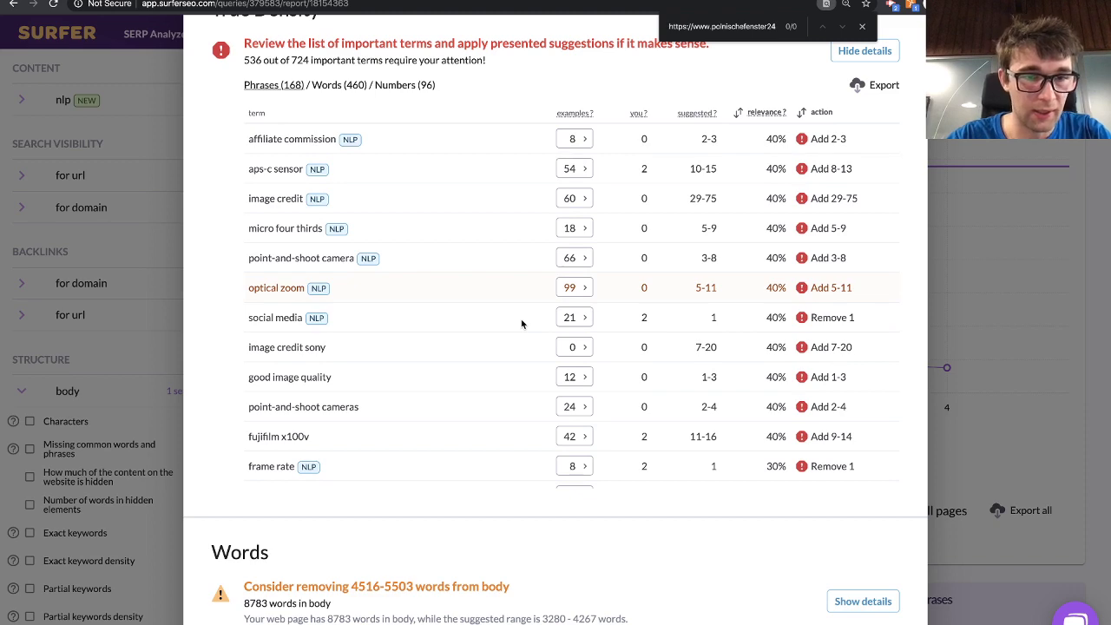
scroll(521, 324, down, 1)
scroll(521, 324, down, 15)
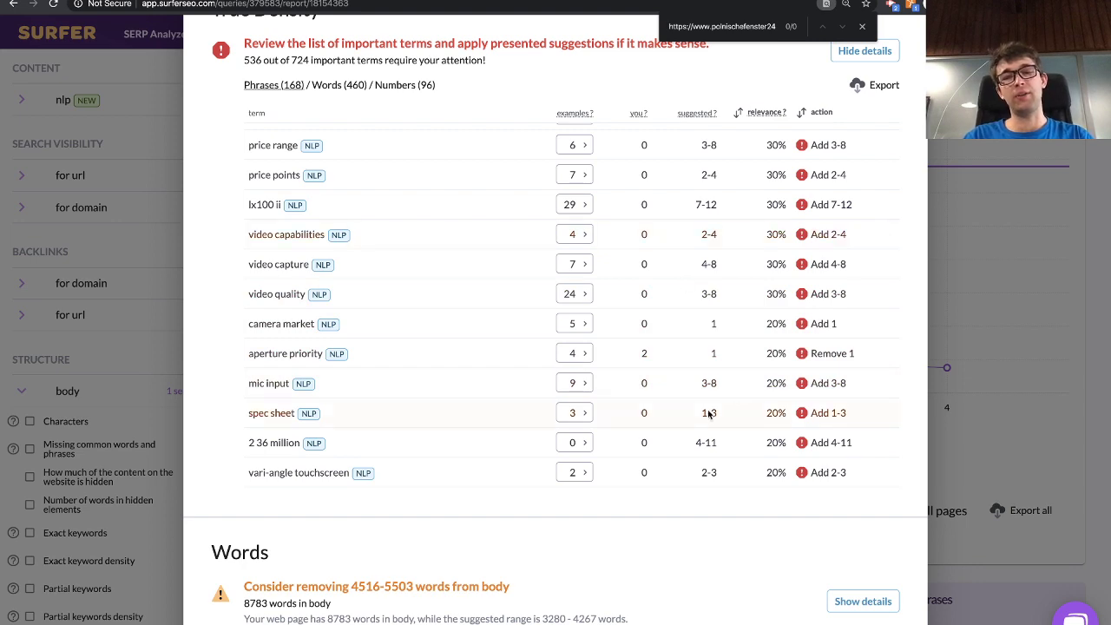
- Highlight the phrase "street photographers" and review the suggested ranges for the neighbouring camera and video phrases
scroll(780, 405, up, 5)
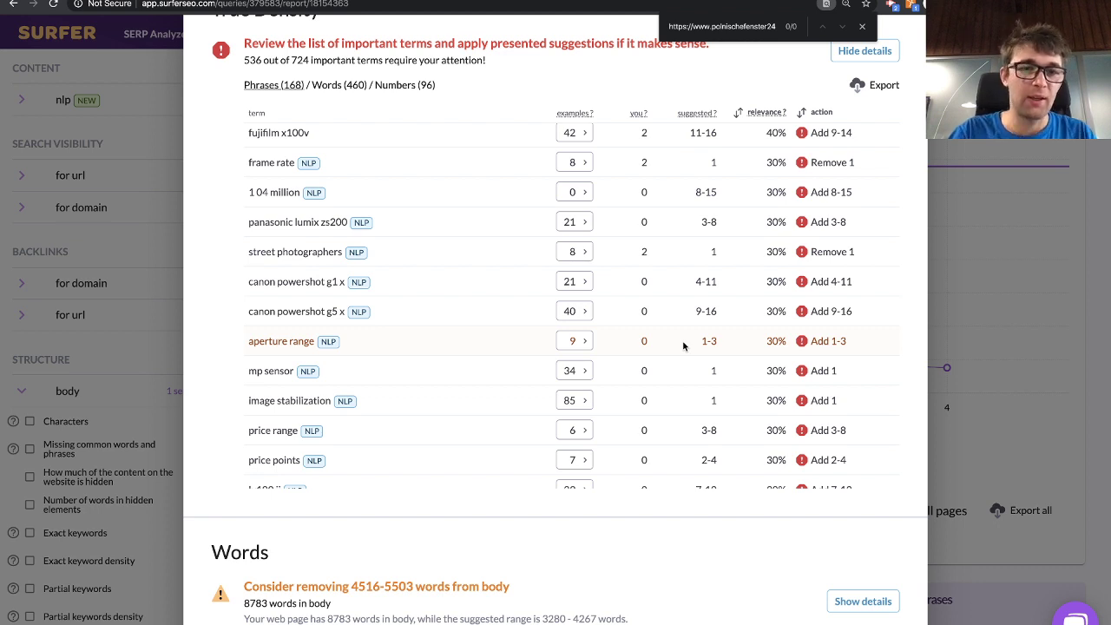
triple_click(287, 254)
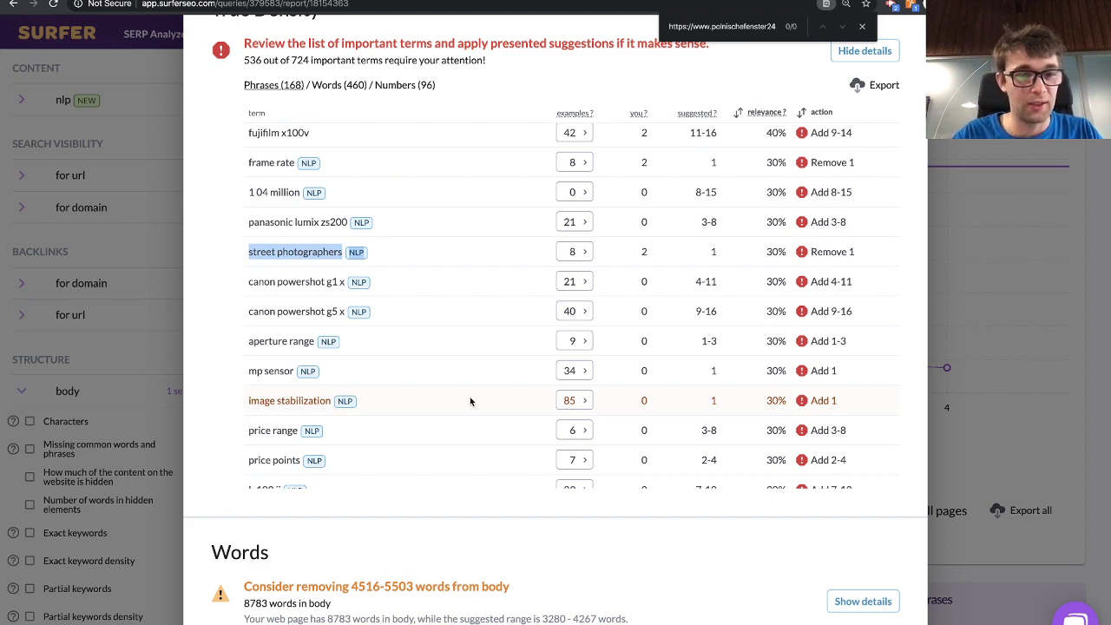
scroll(470, 401, down, 3)
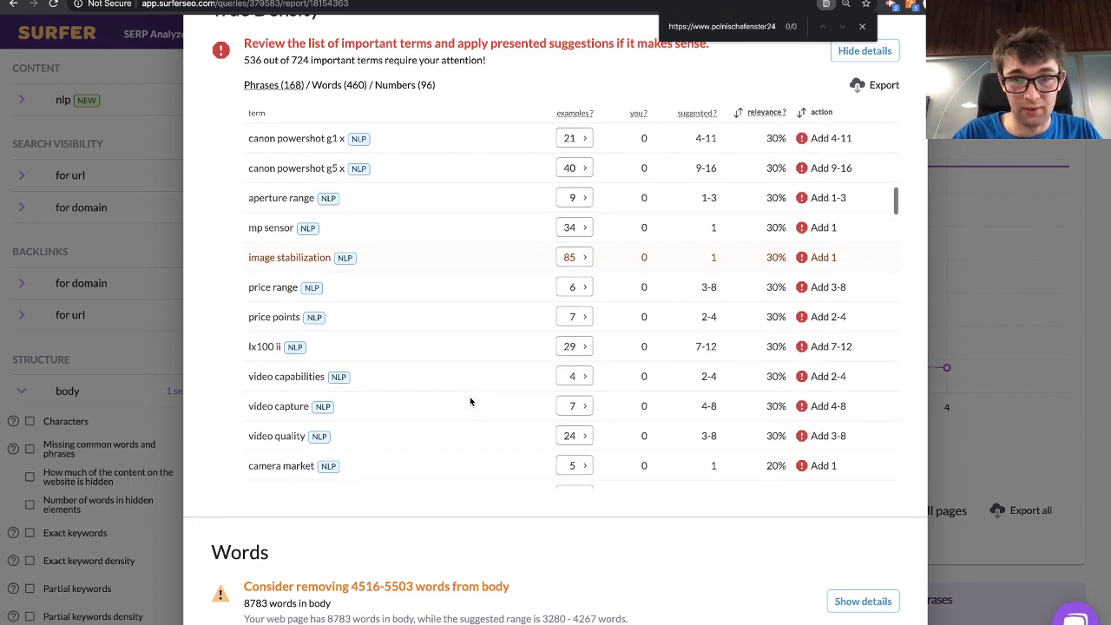
scroll(470, 401, down, 1)
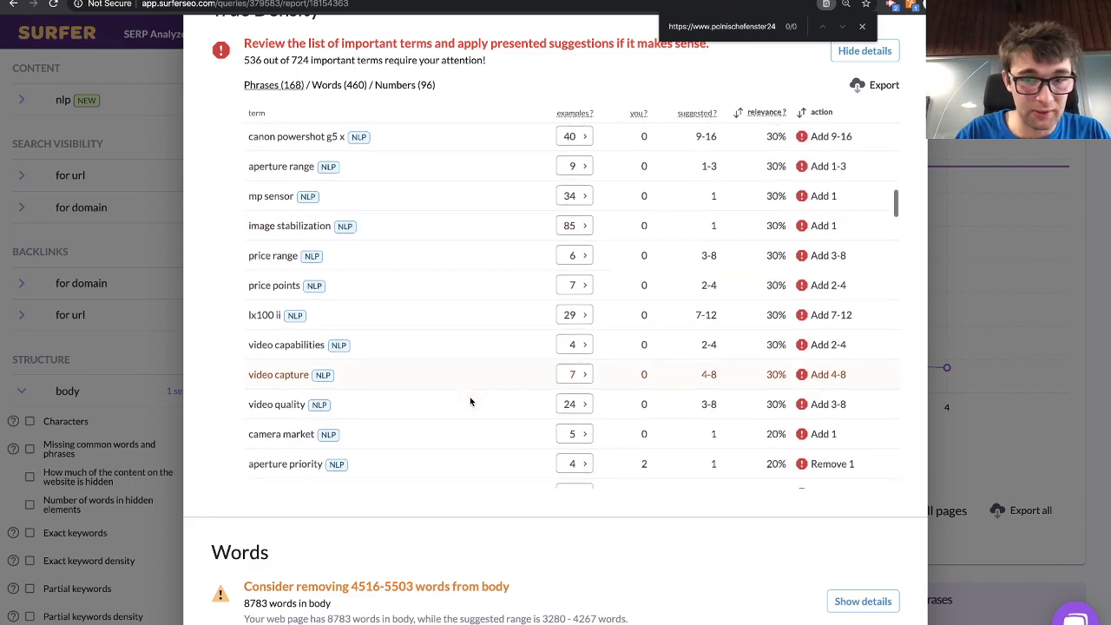
scroll(470, 401, down, 1)
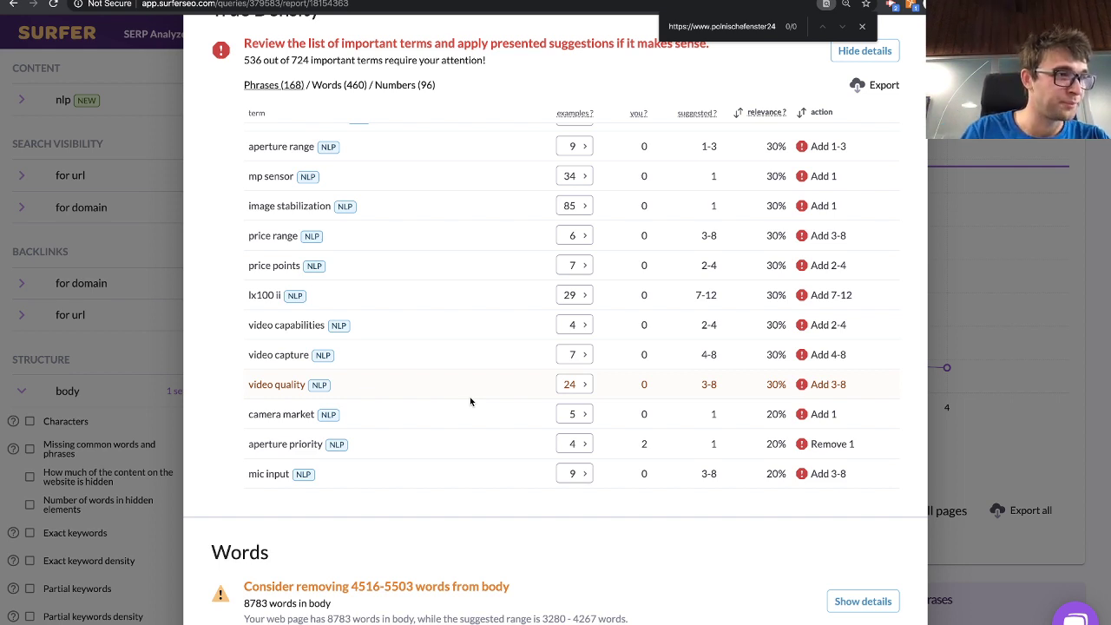
- Close the Shotkit audit, return to the SERP Analyzer history, and reload it to check the "roue velo route" query
click(1036, 225)
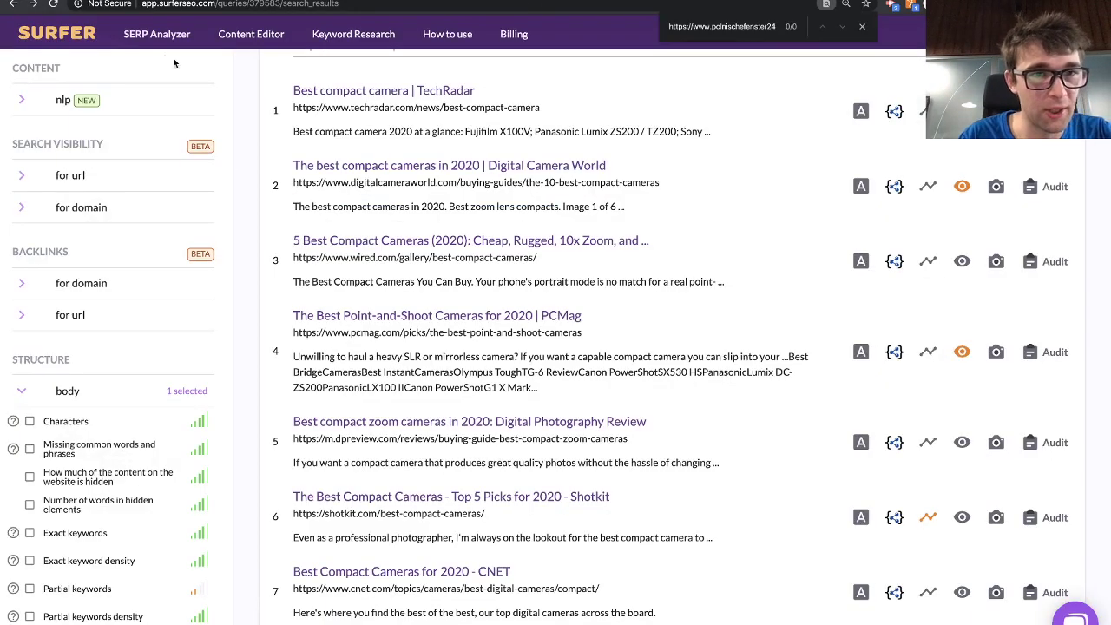
click(149, 36)
scroll(619, 386, down, 4)
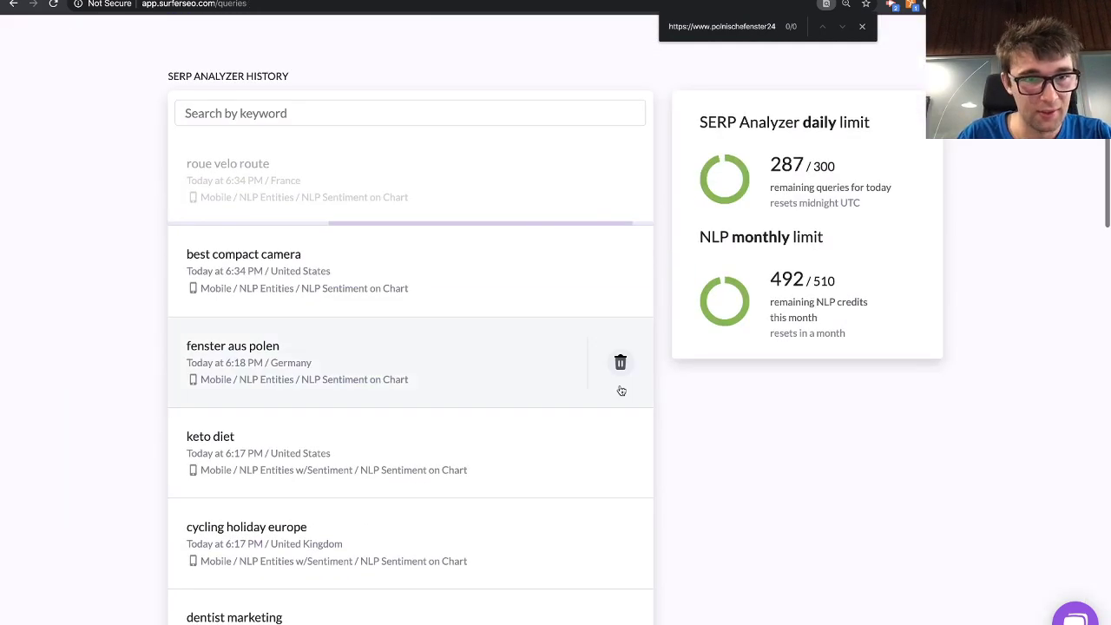
scroll(621, 390, up, 2)
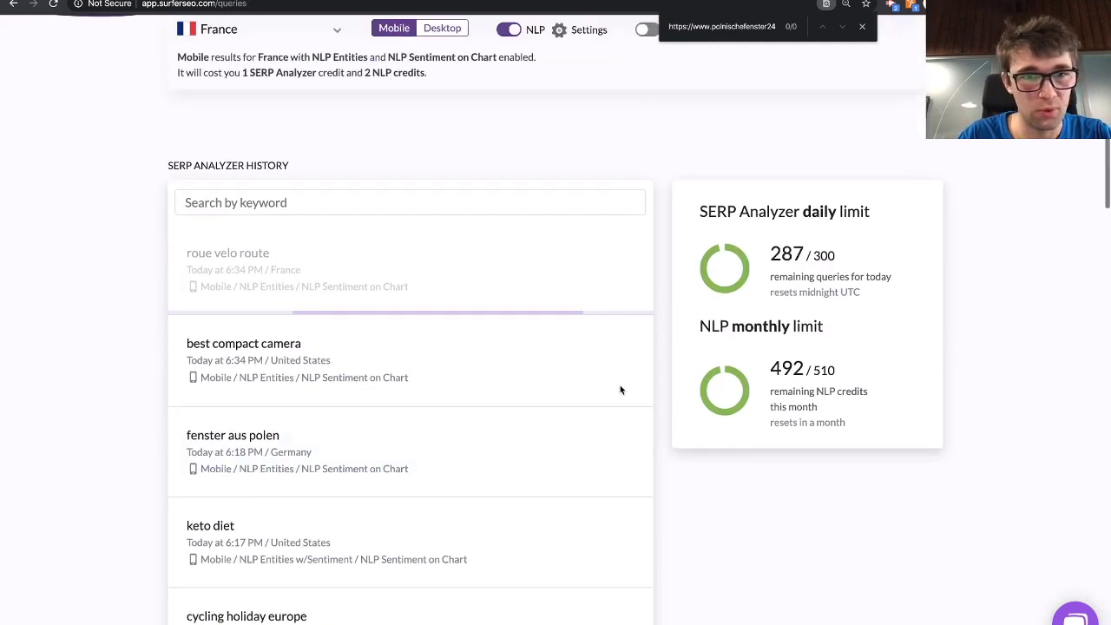
click(53, 4)
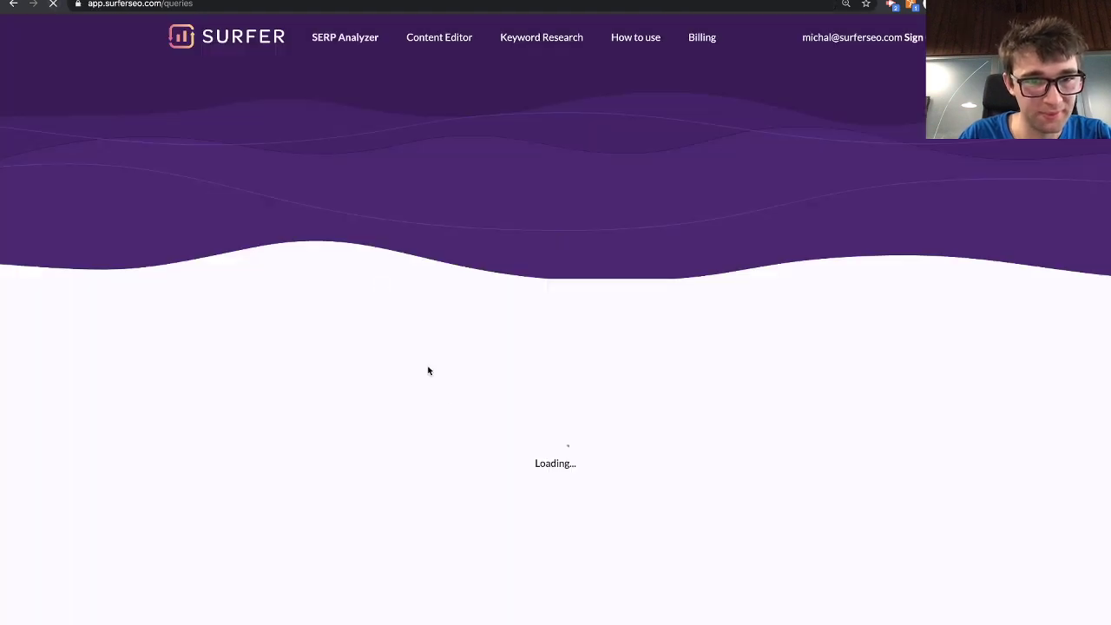
scroll(446, 391, down, 3)
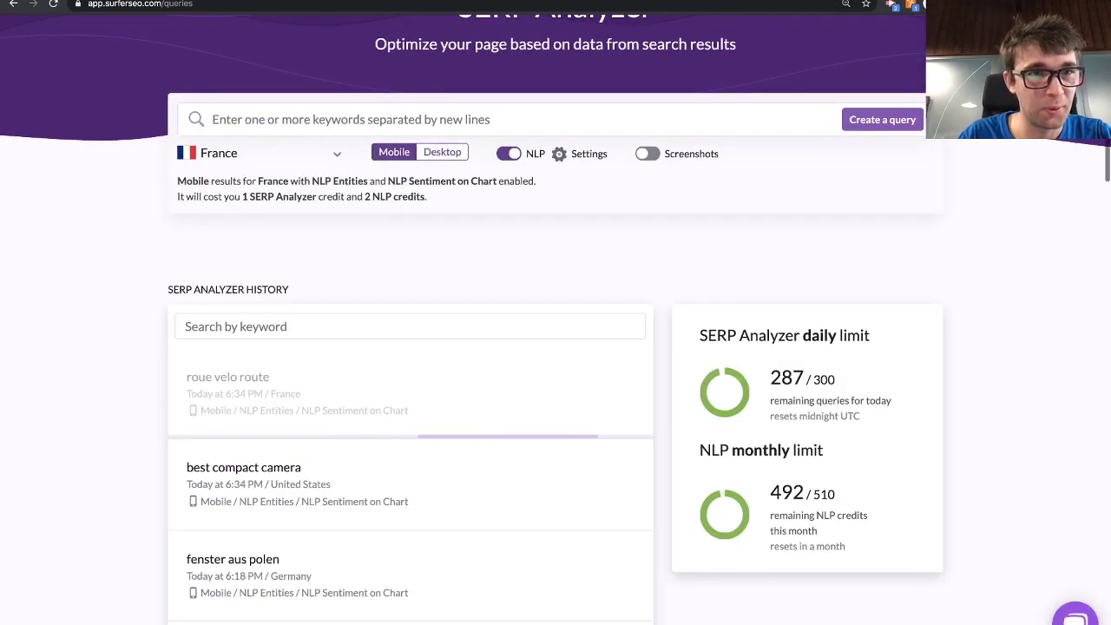
- Create a new SERP Analyzer query for "roue velo route" in France with desktop results
key(ctrl+Tab)
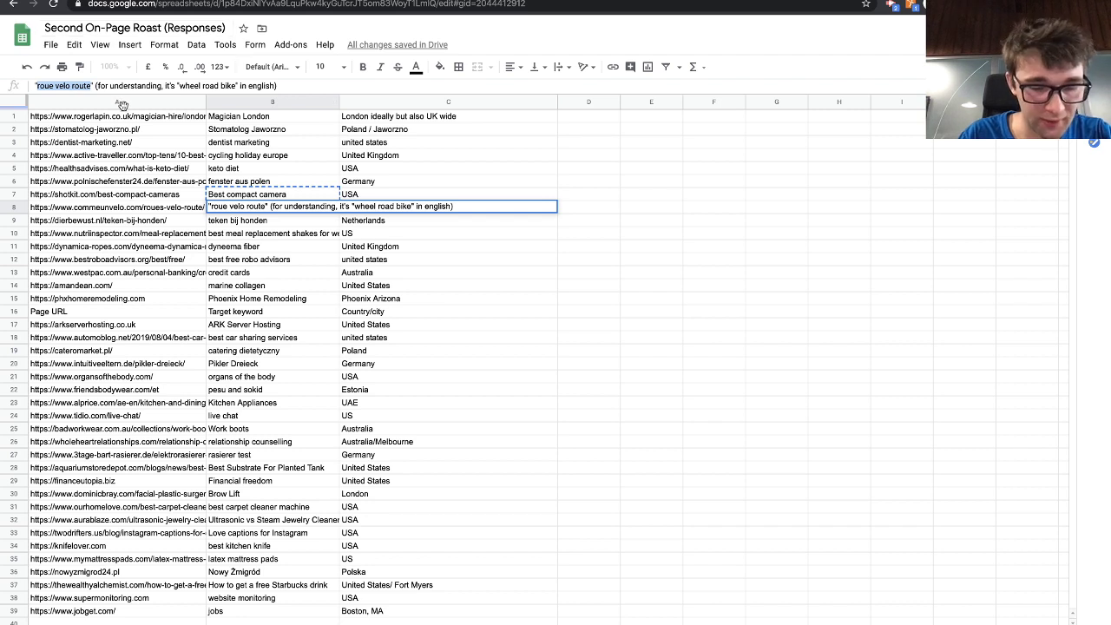
key(ctrl+Tab)
text(roue velo route)
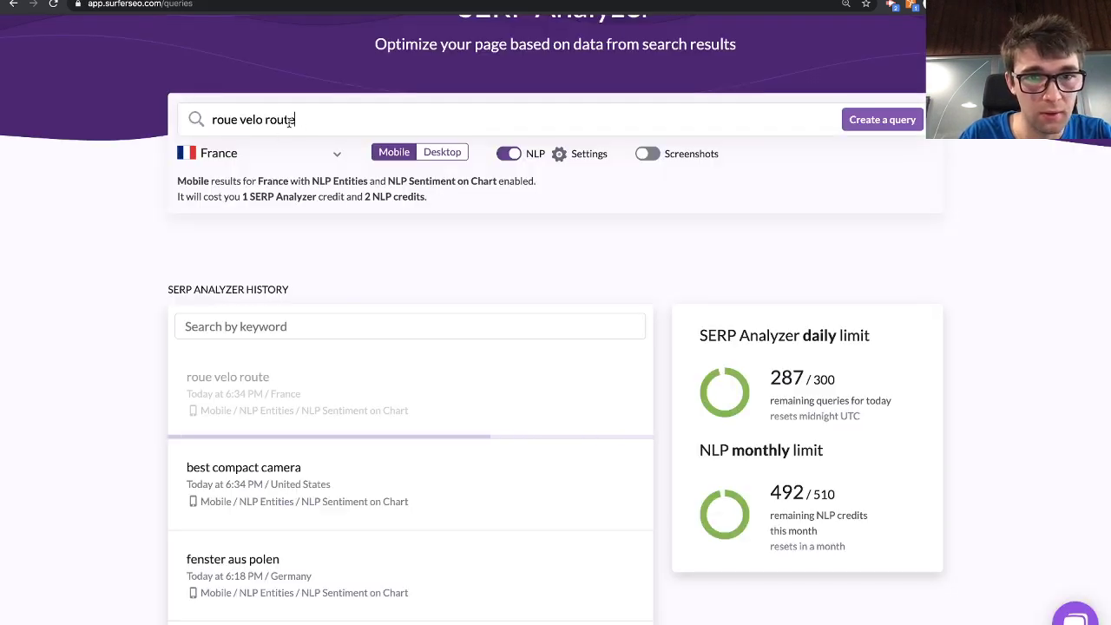
click(456, 163)
click(859, 119)
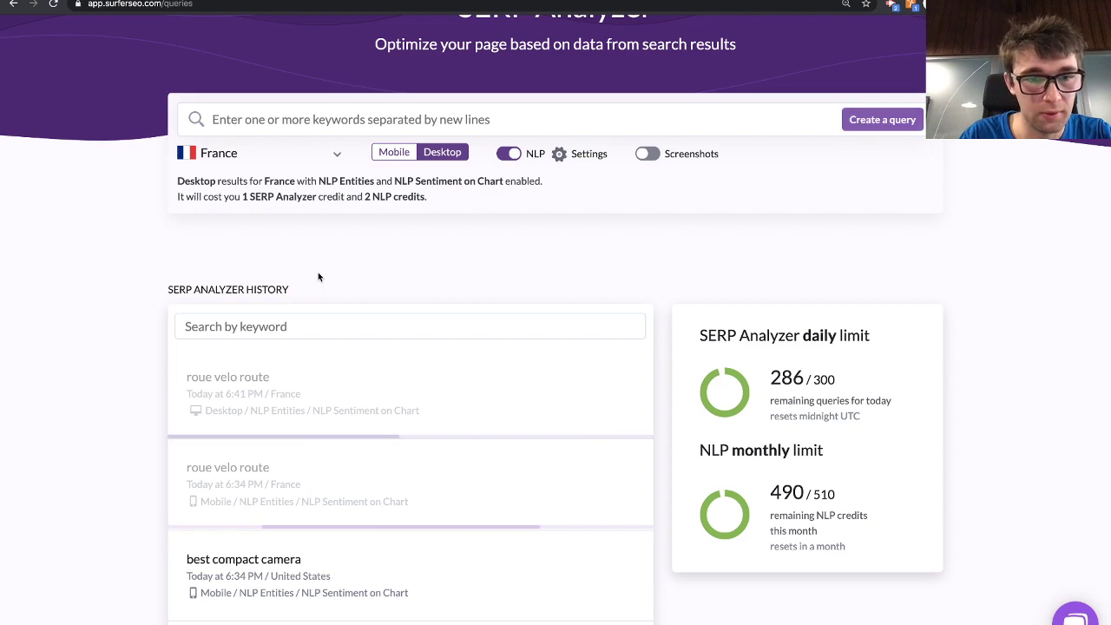
- Copy the keyword "teken bij honden" from the responses spreadsheet and create a desktop SERP Analyzer query for it in the Netherlands
key(ctrl+Tab)
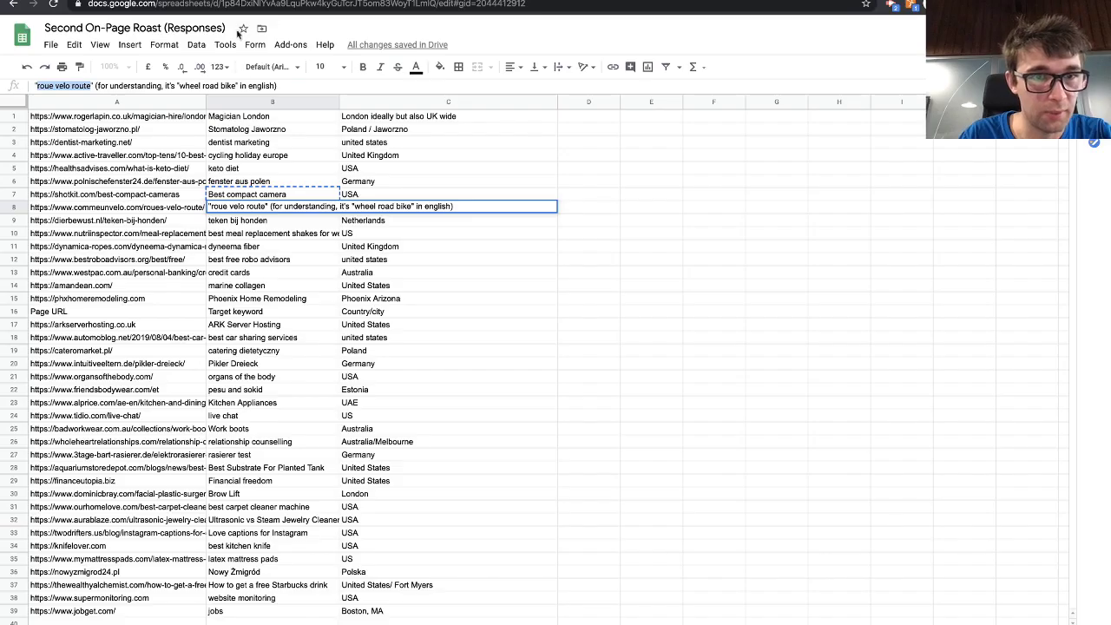
click(263, 222)
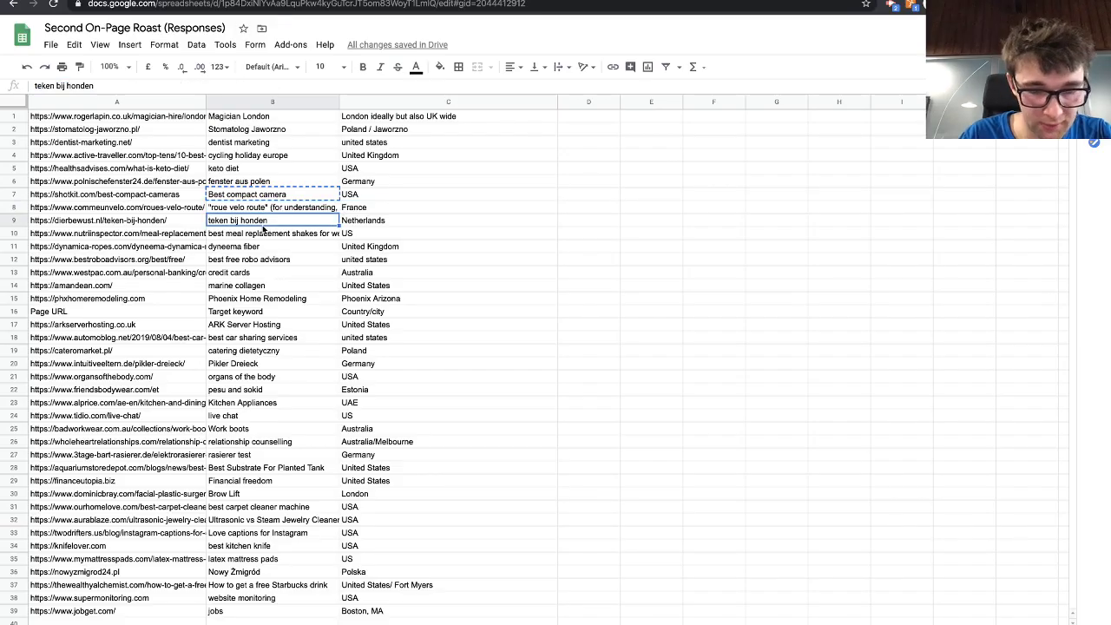
key(ctrl+c)
key(ctrl+Tab)
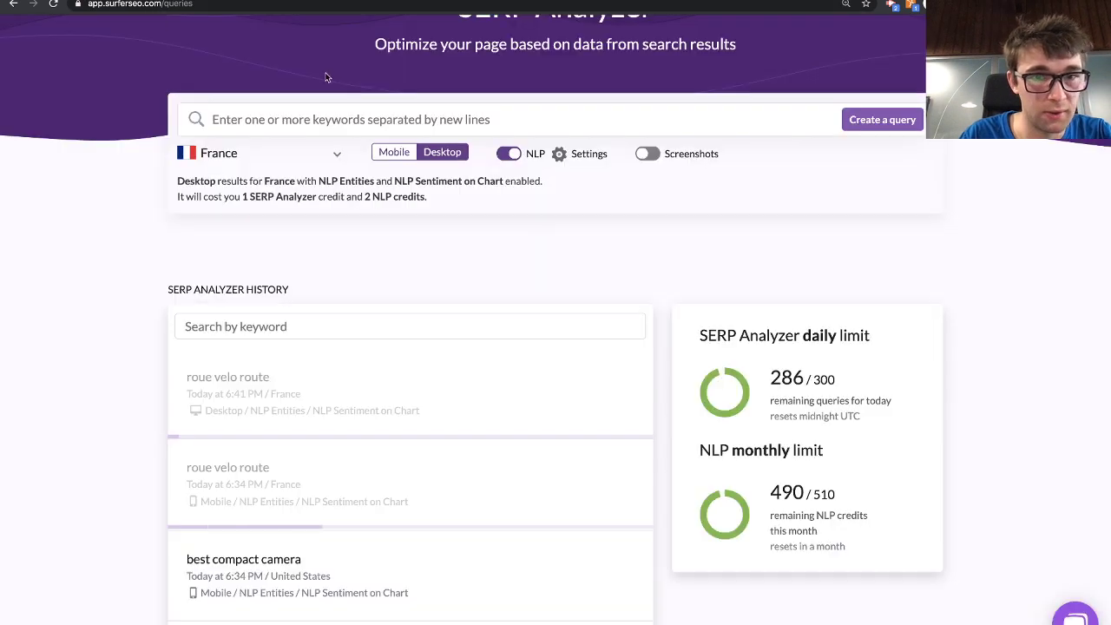
key(ctrl+v)
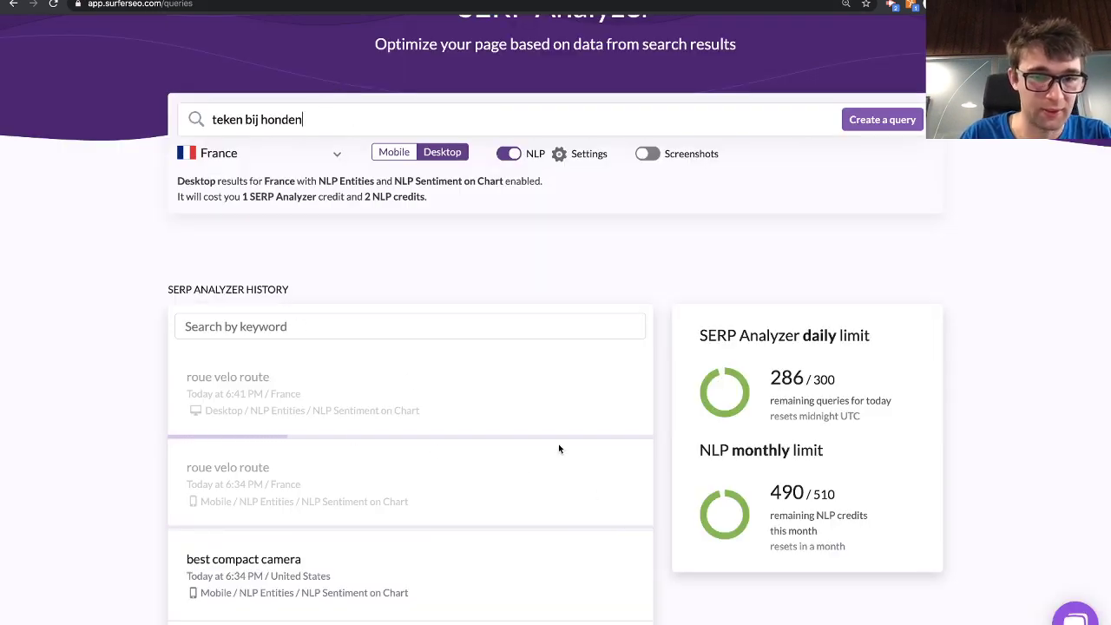
click(325, 164)
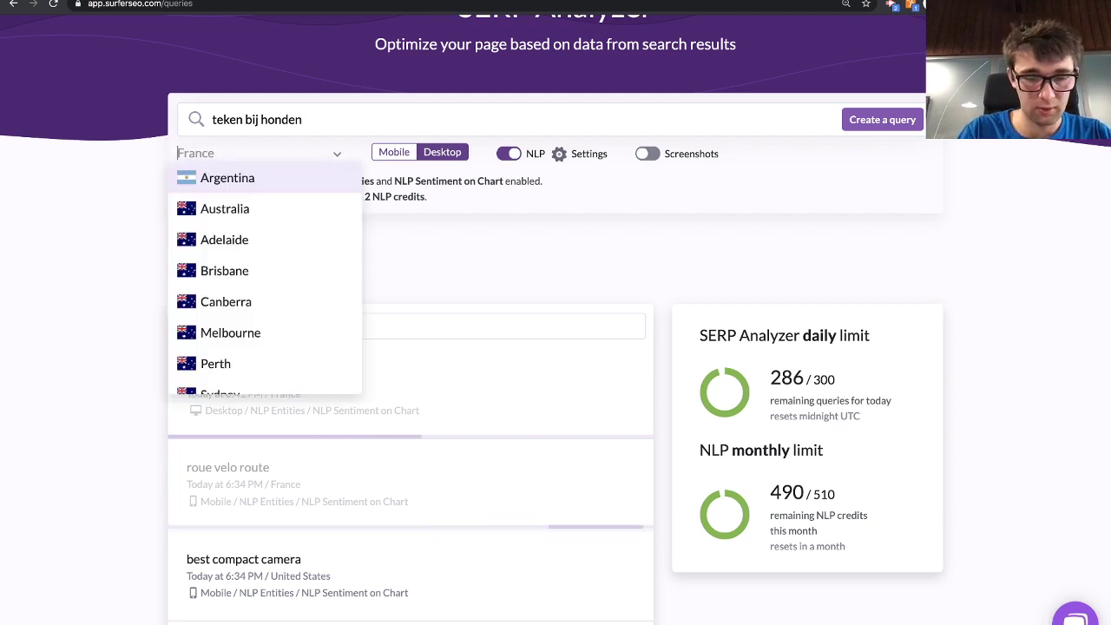
text(neth)
click(251, 177)
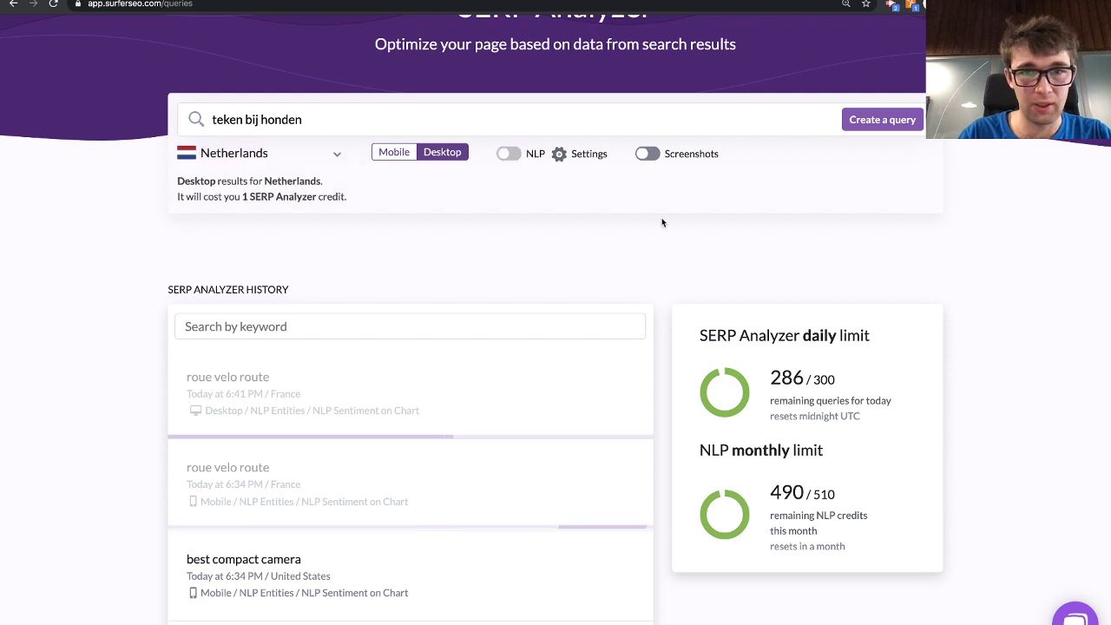
click(889, 128)
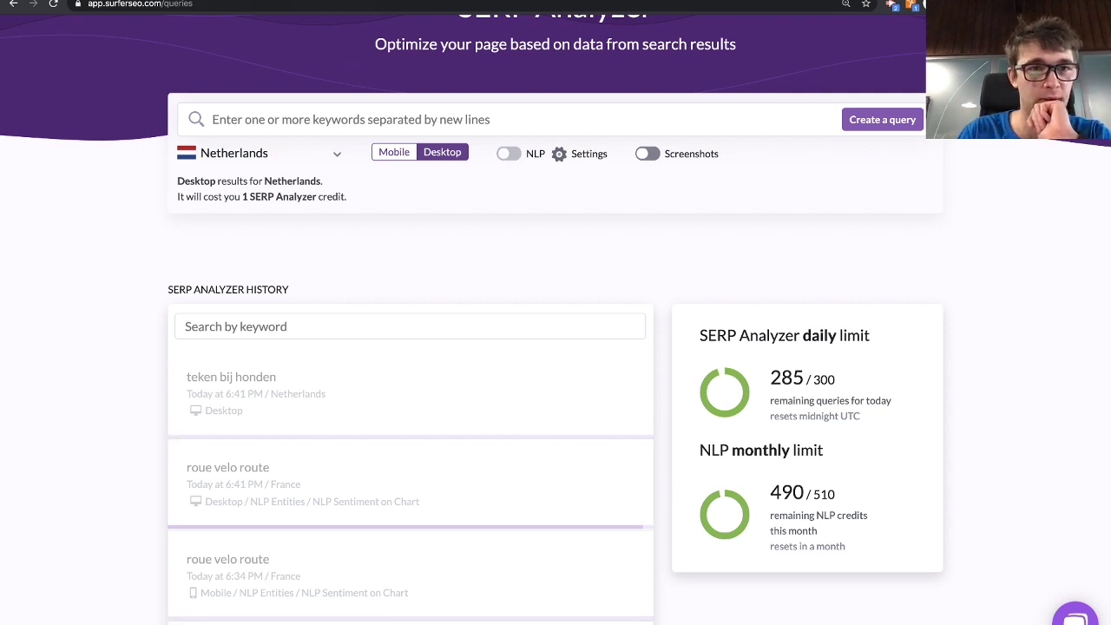
key(ctrl+shift+Tab)
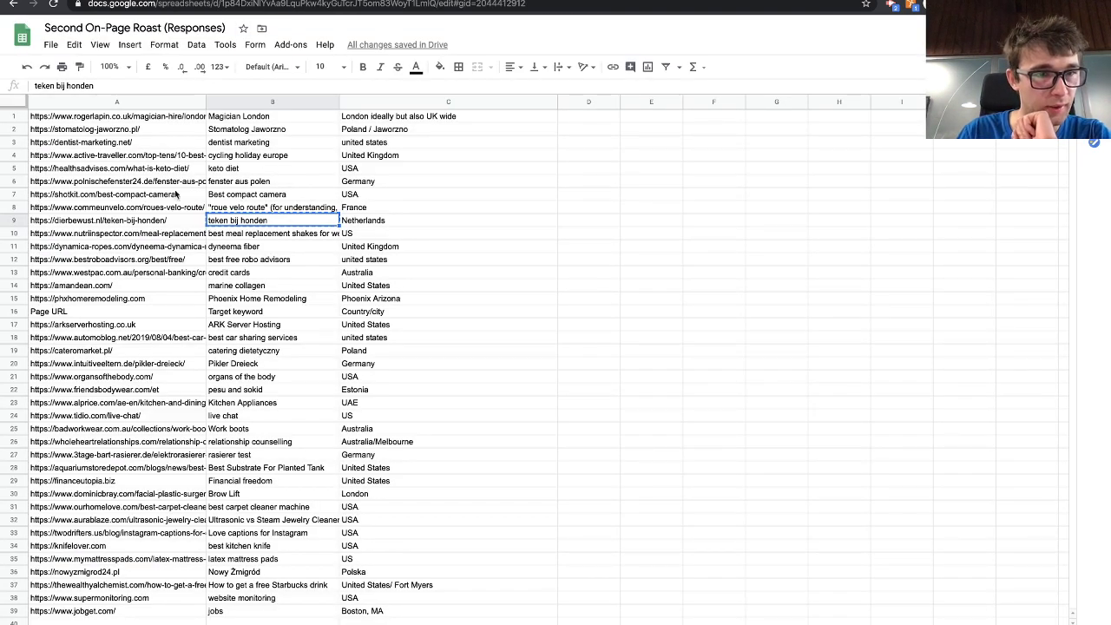
key(ctrl+Tab)
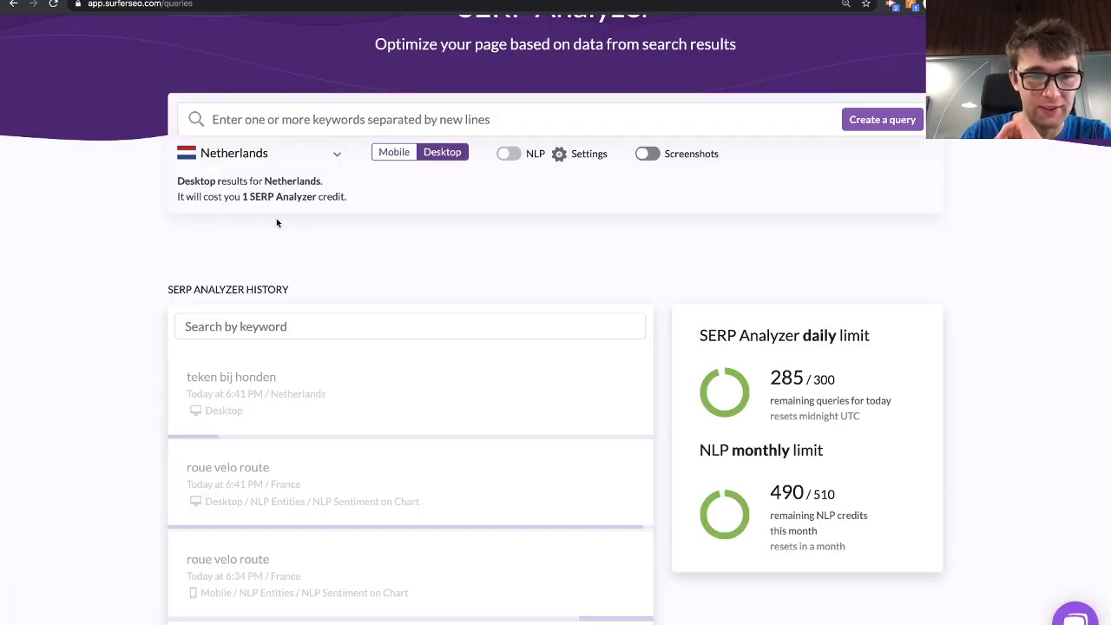
- Open the finished desktop analysis for "roue velo route" in France from the SERP Analyzer history
scroll(451, 522, down, 2)
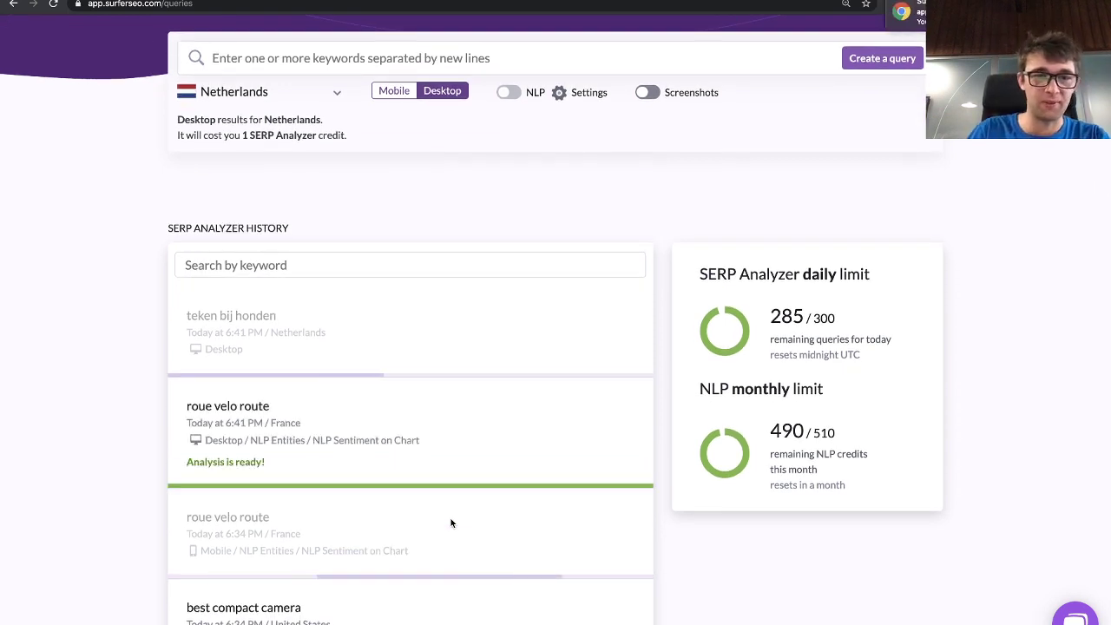
click(418, 422)
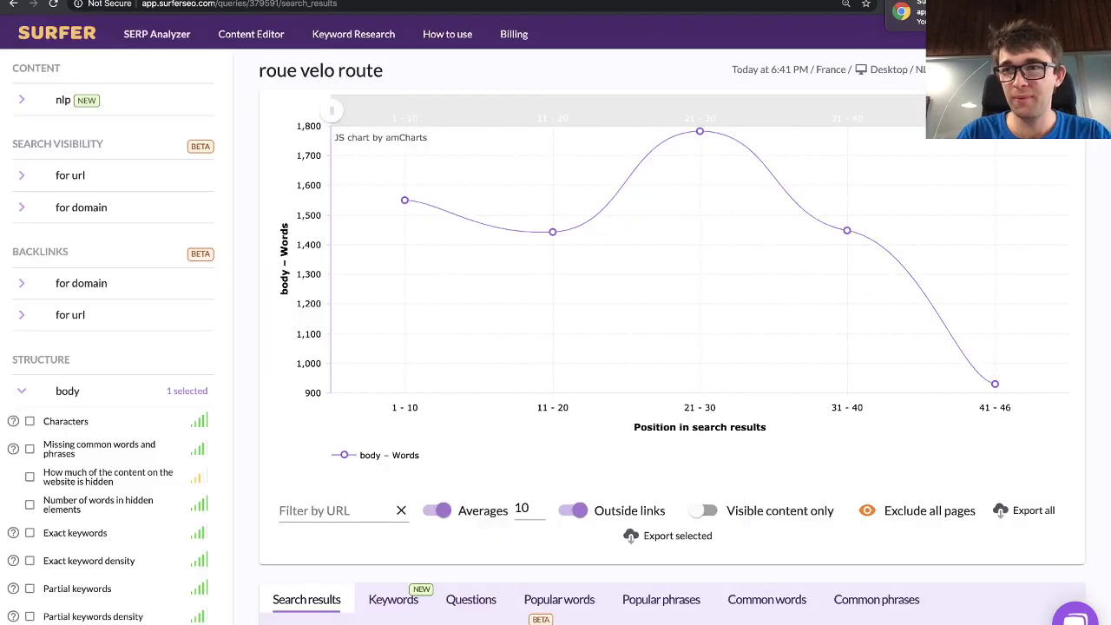
scroll(664, 359, down, 5)
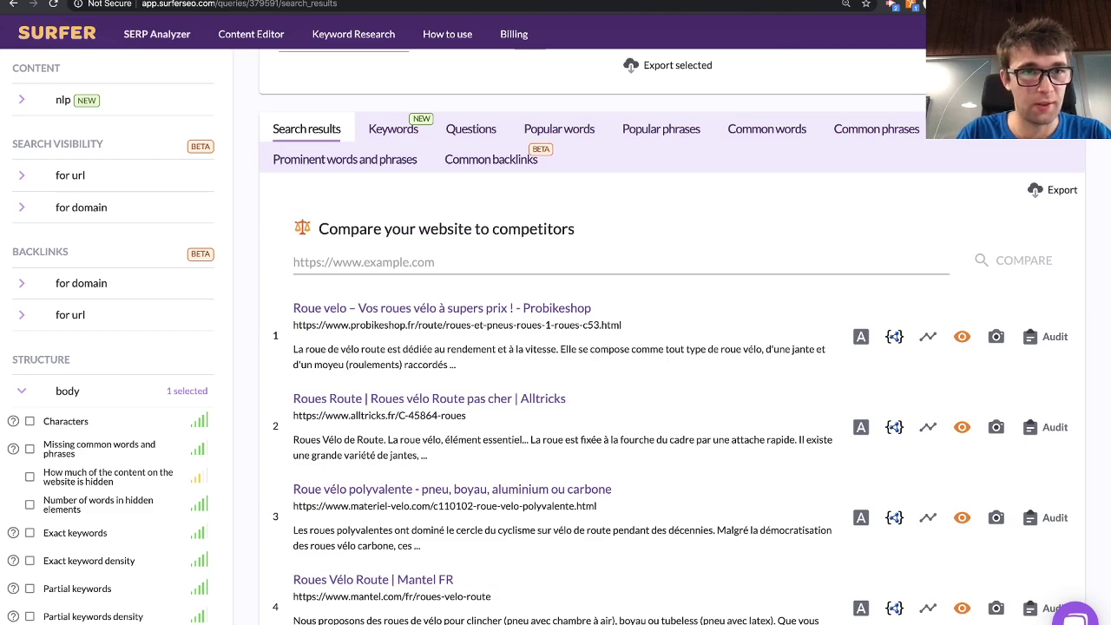
key(ctrl+Tab)
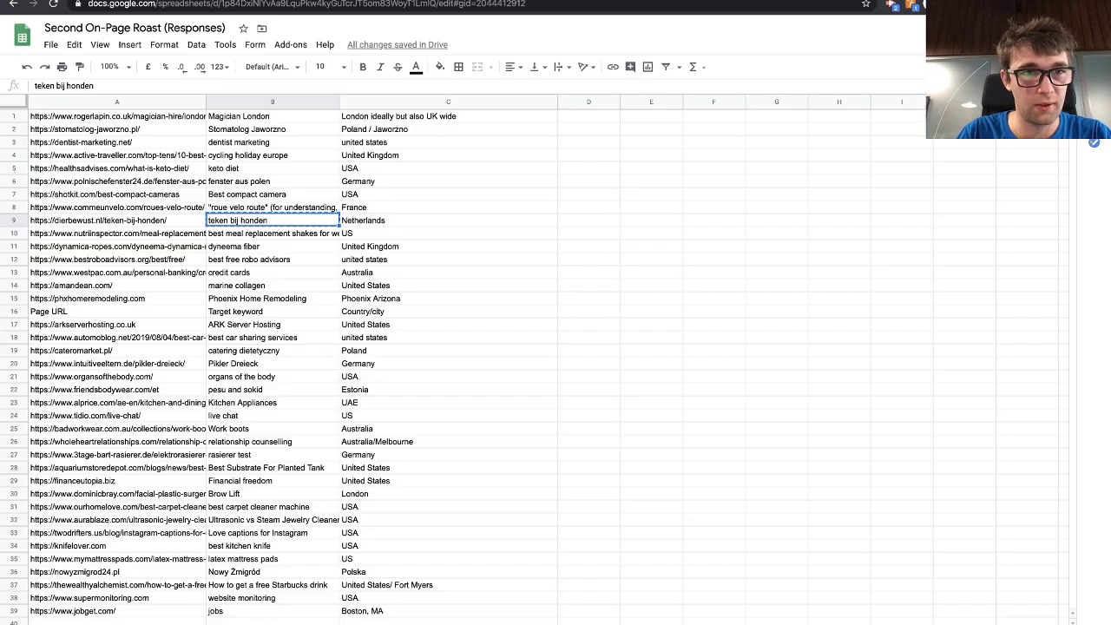
click(141, 208)
key(ctrl+shift+Tab)
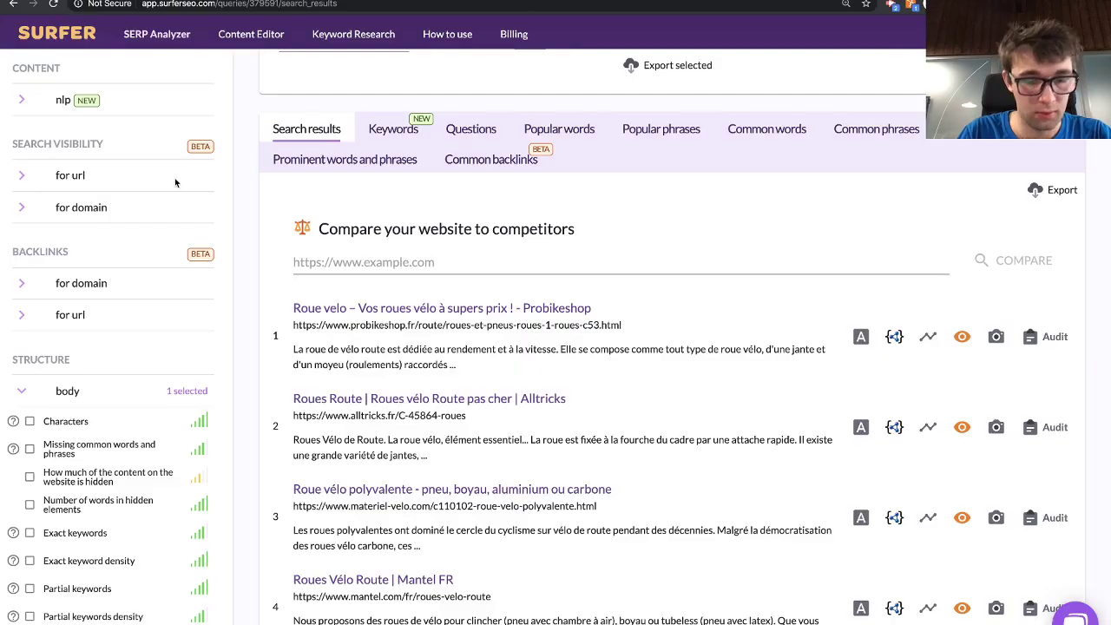
key(ctrl+f)
text(https://www.commeunvelo.com/roues-velo-route/)
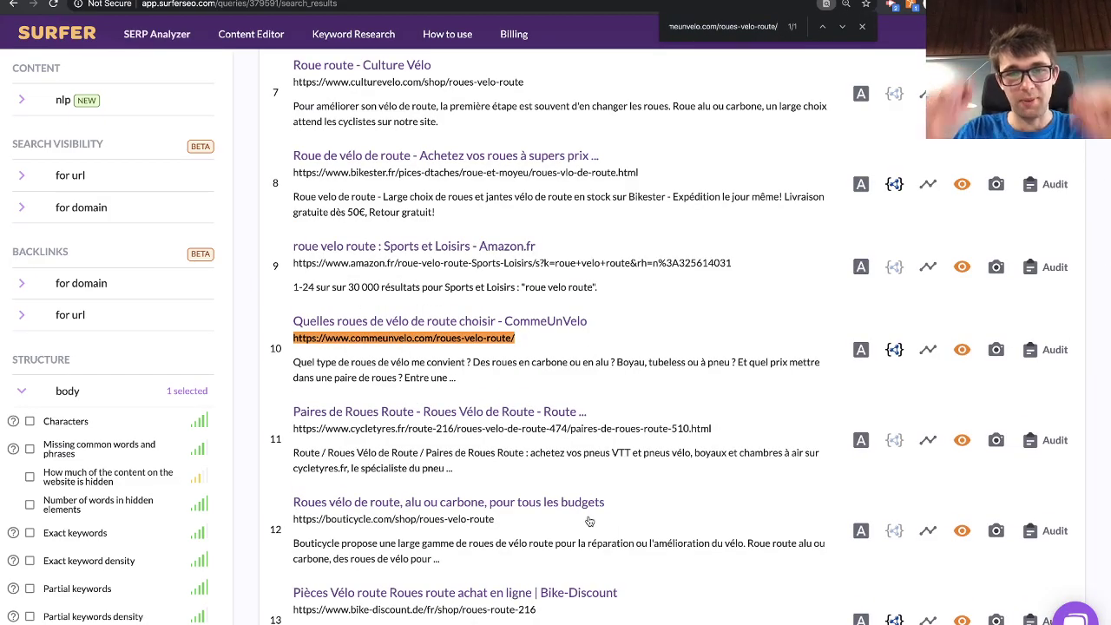
click(928, 349)
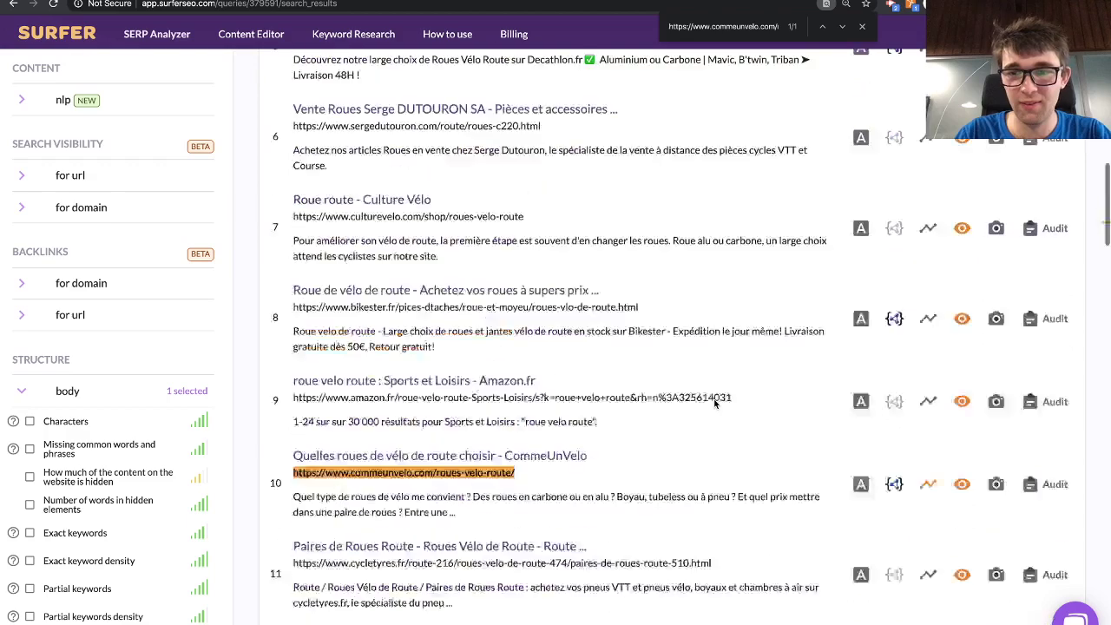
- Chart the domains' Estimated traffic under search visibility and turn off Averages to plot each position individually
scroll(715, 399, down, 3)
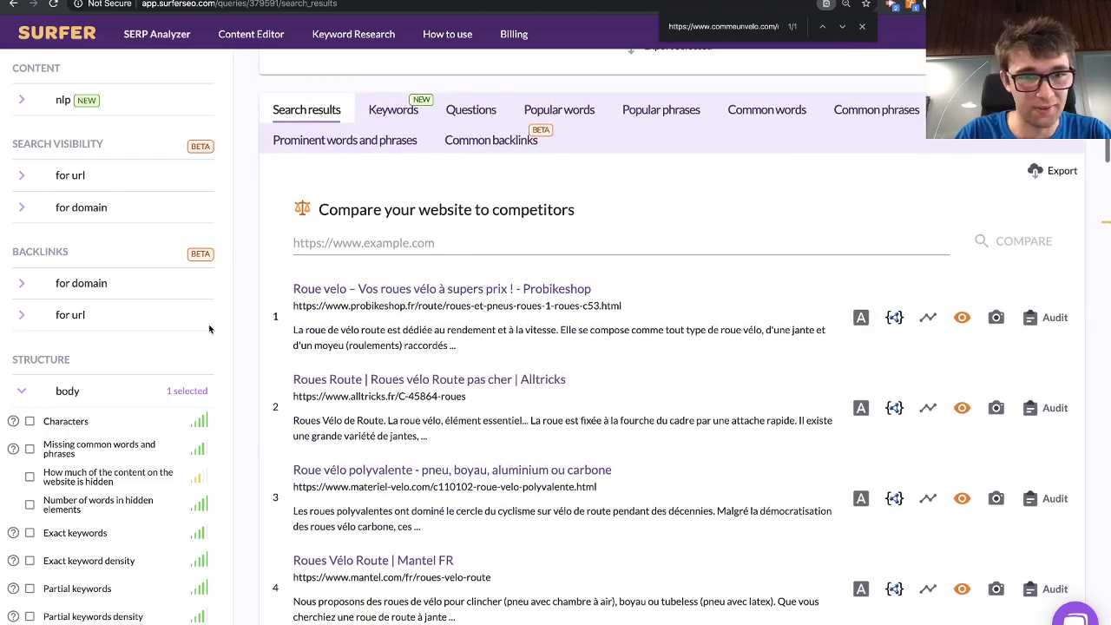
scroll(119, 211, up, 2)
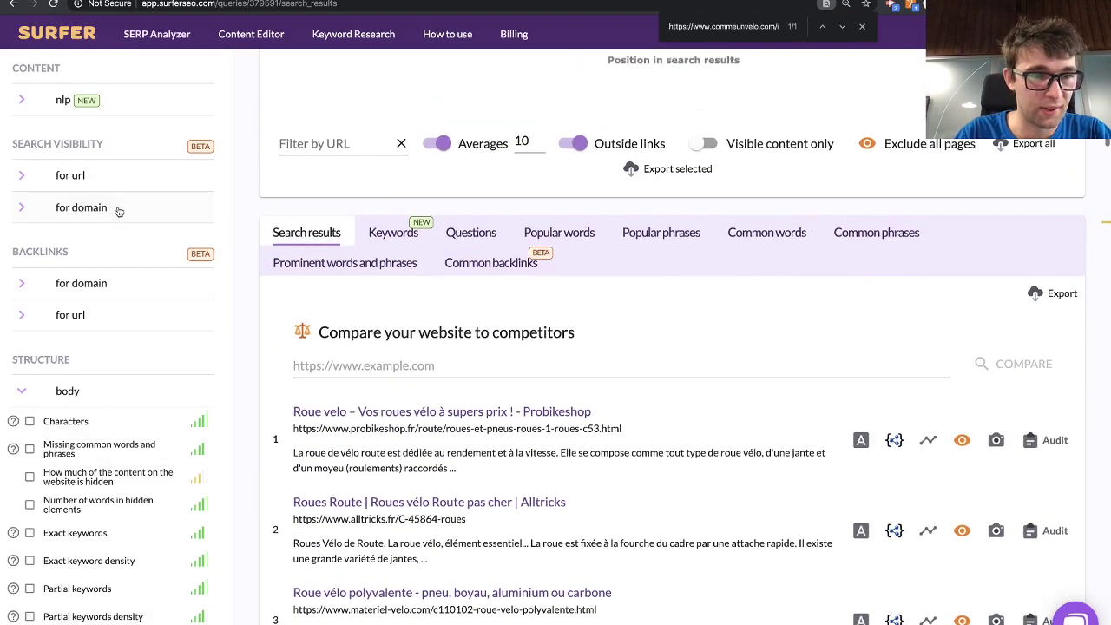
click(120, 208)
click(76, 265)
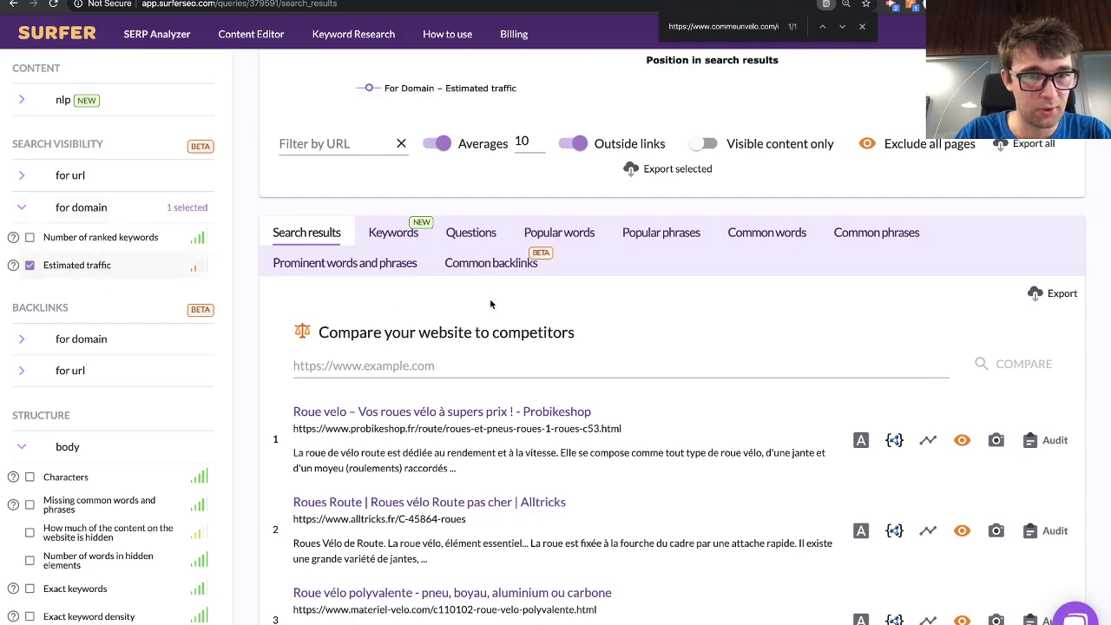
scroll(498, 325, up, 6)
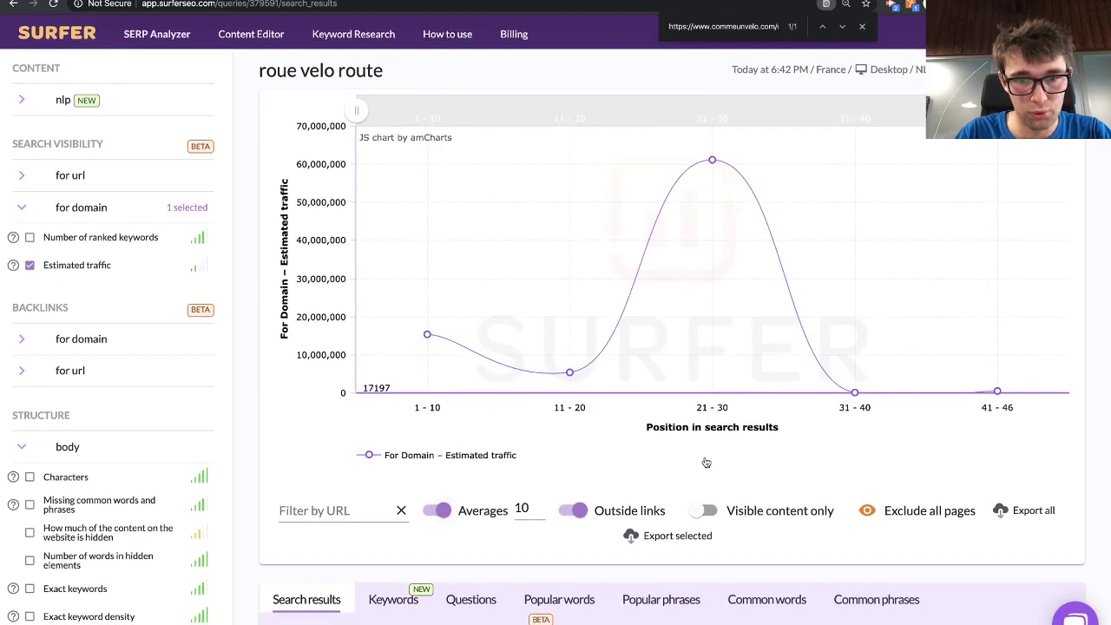
click(440, 512)
scroll(608, 486, down, 1)
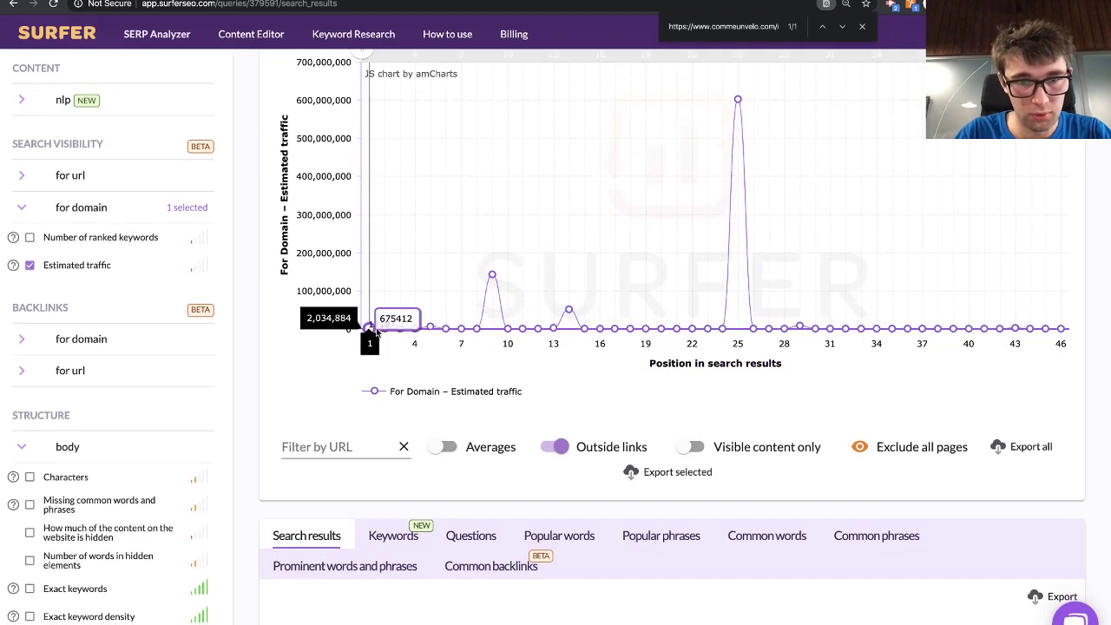
- Exclude the high-traffic outliers at positions 25, 9, 14, 5 and 29 from the chart, including Wikipedia, Cdiscount and Decathlon
scroll(740, 298, down, 2)
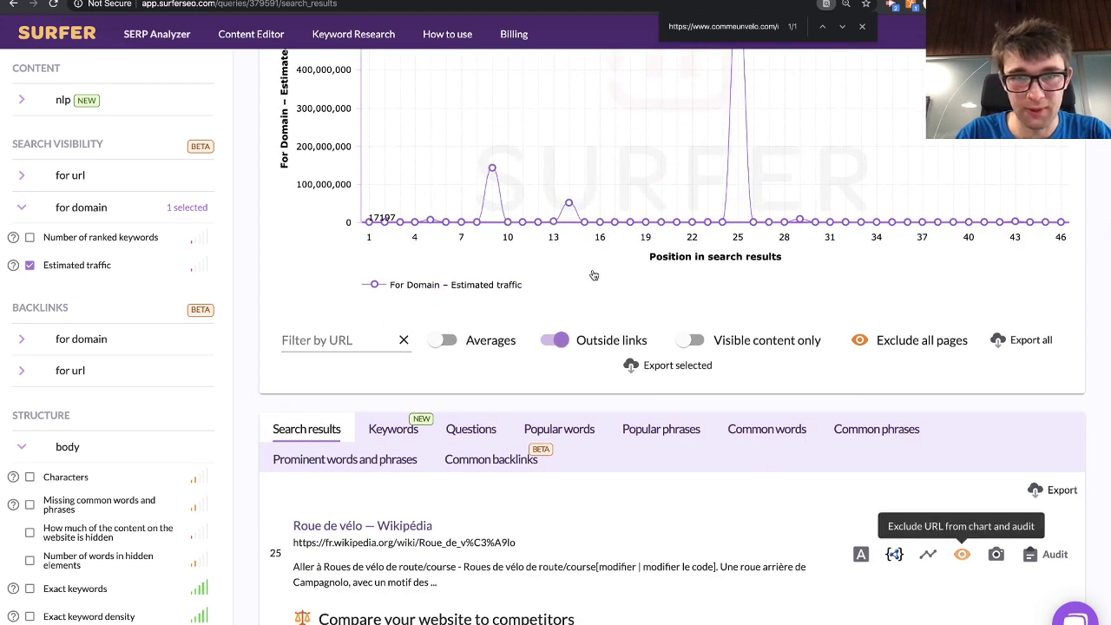
click(962, 554)
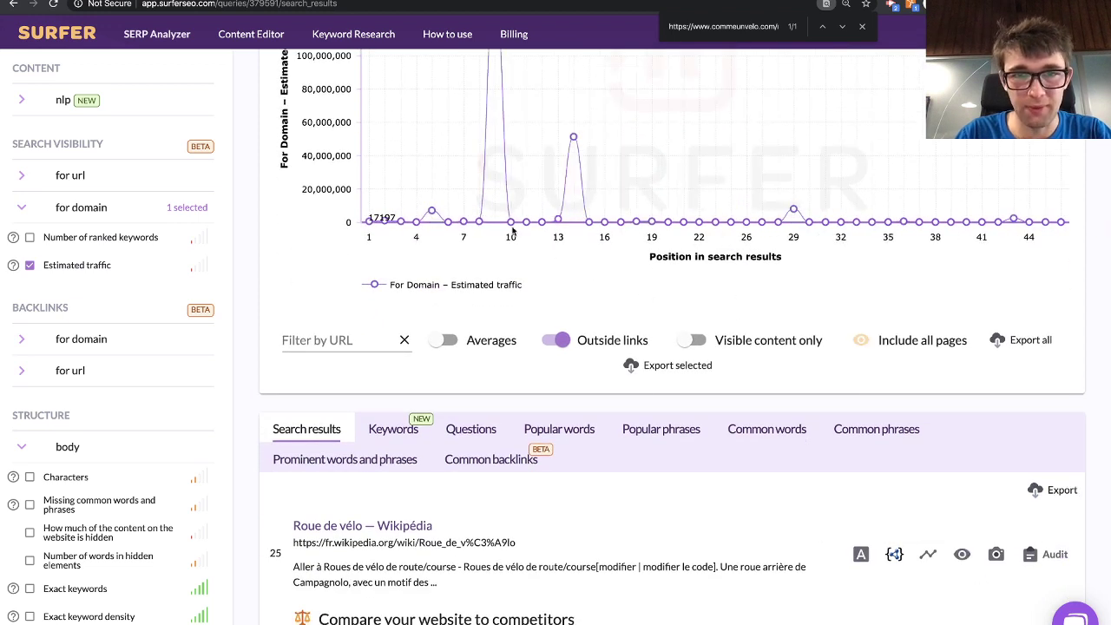
click(962, 553)
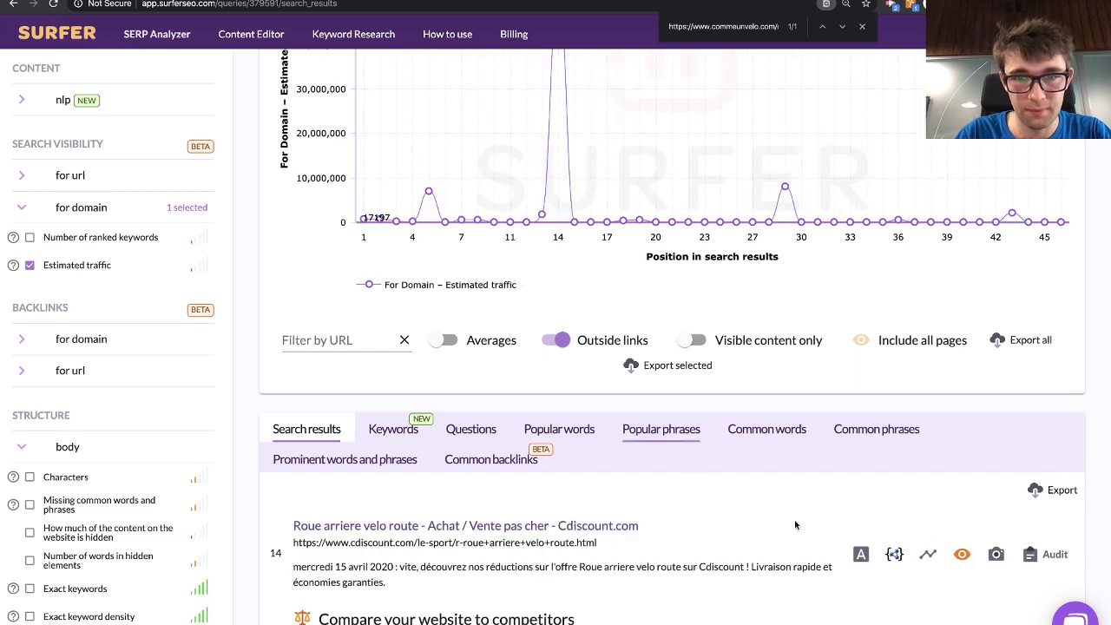
click(962, 555)
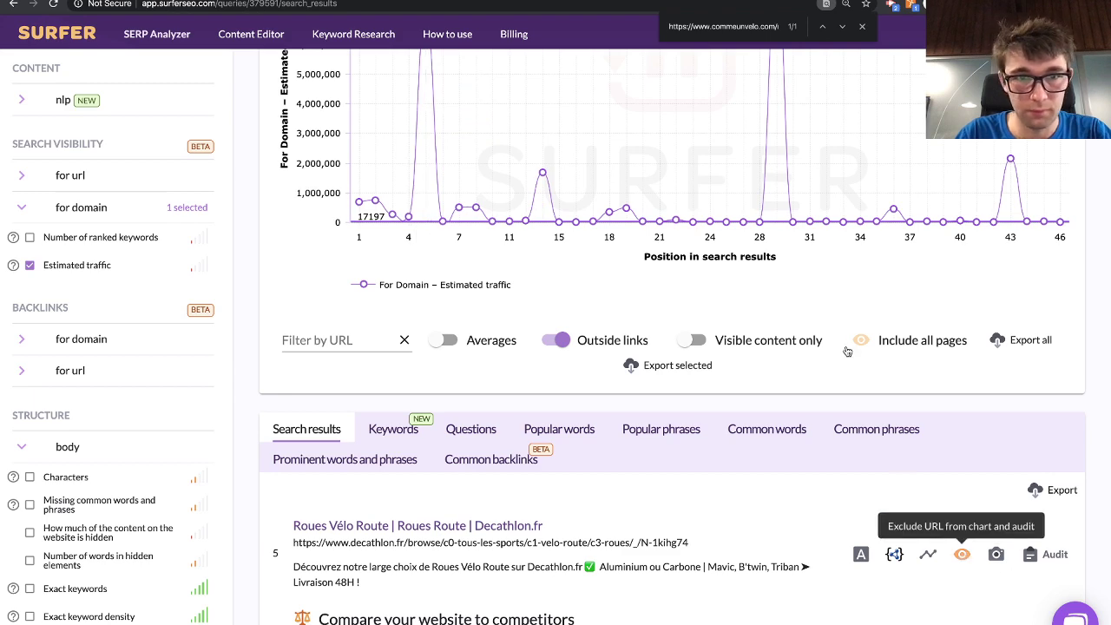
click(962, 554)
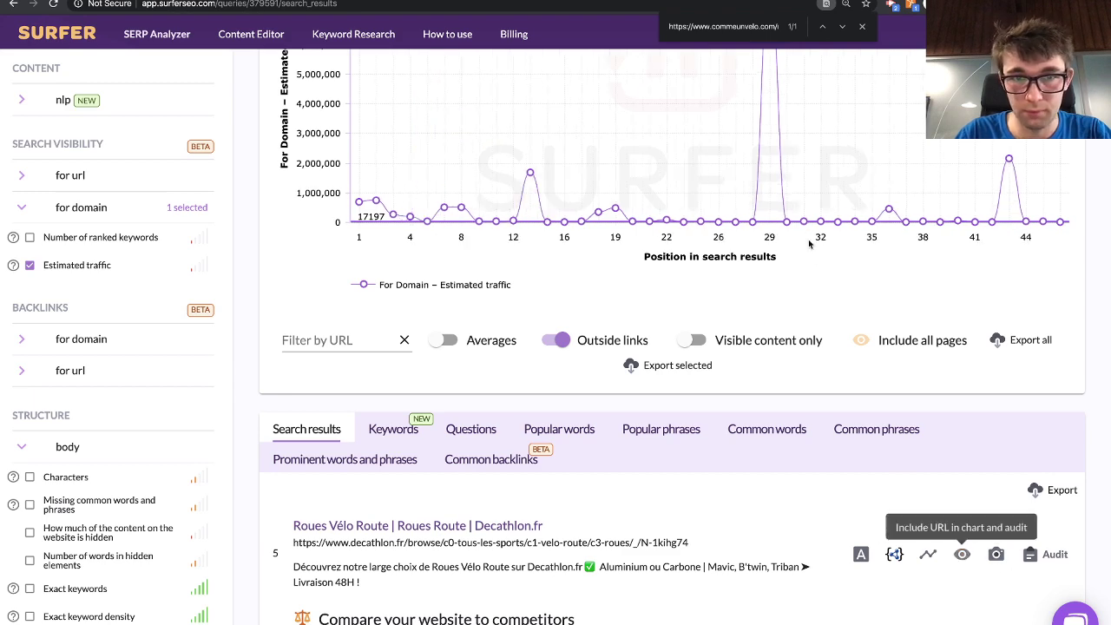
click(961, 554)
scroll(587, 319, up, 3)
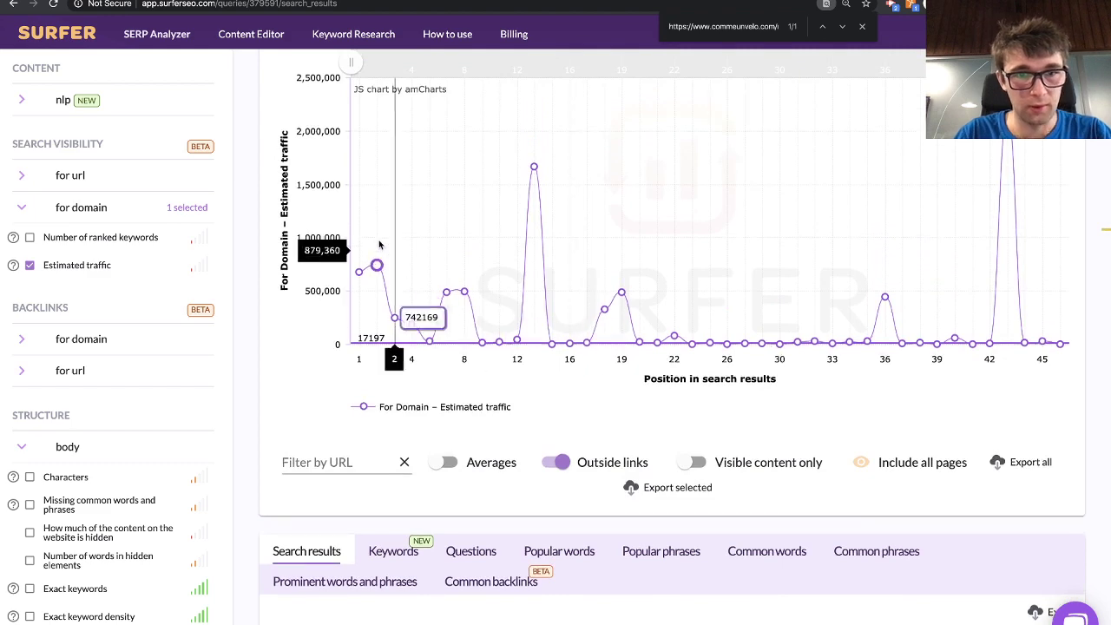
scroll(381, 246, down, 2)
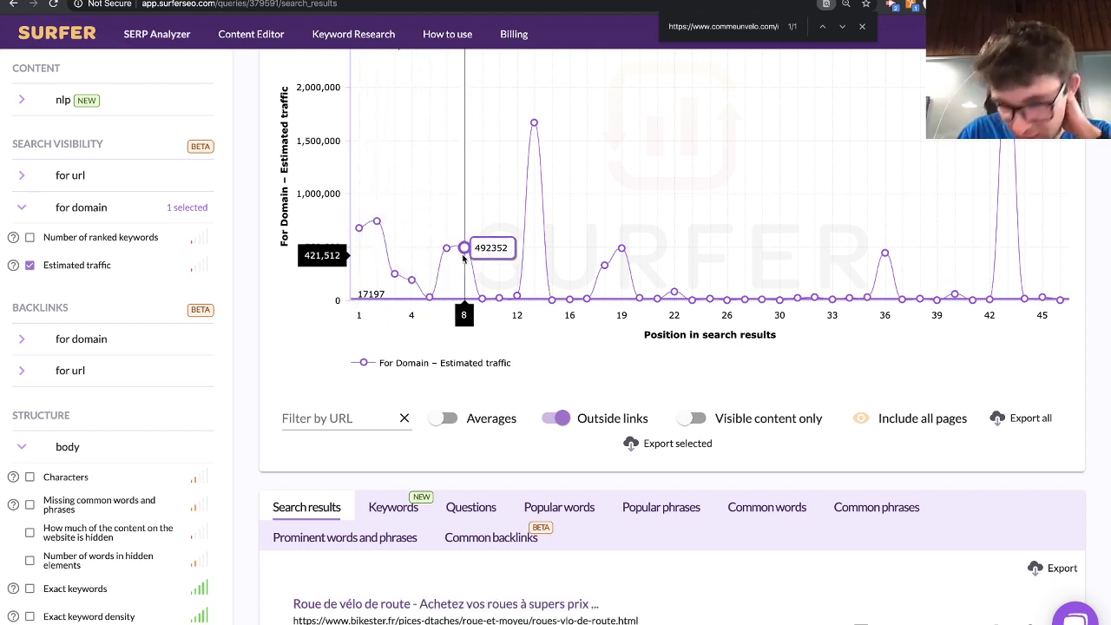
- Replace the Estimated traffic metric on the chart with the number of Words in the body
click(99, 264)
scroll(117, 359, down, 2)
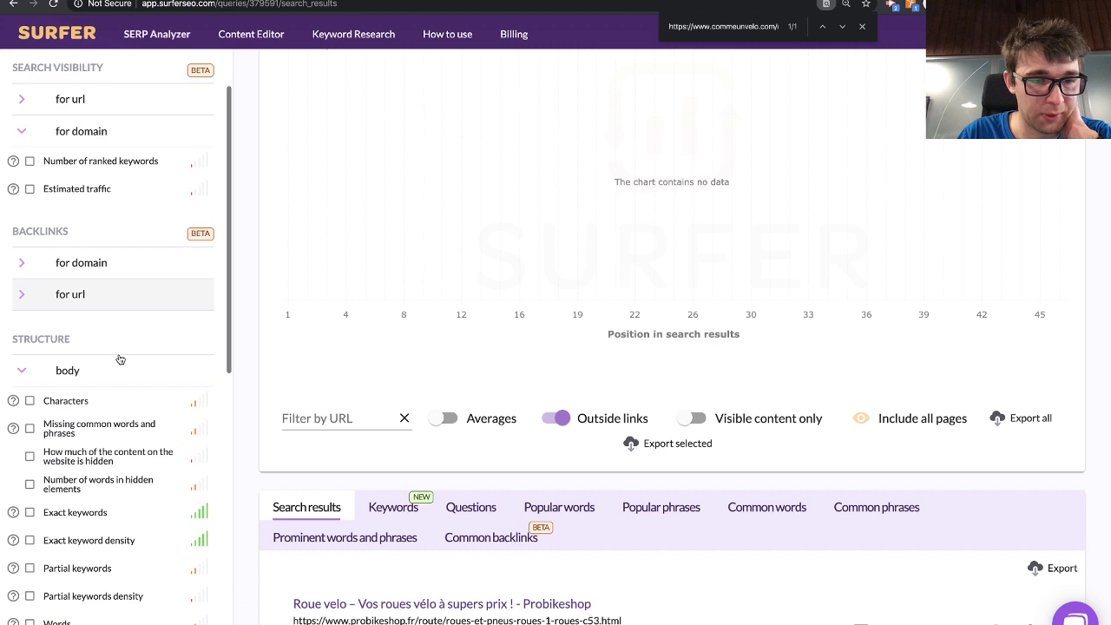
click(84, 618)
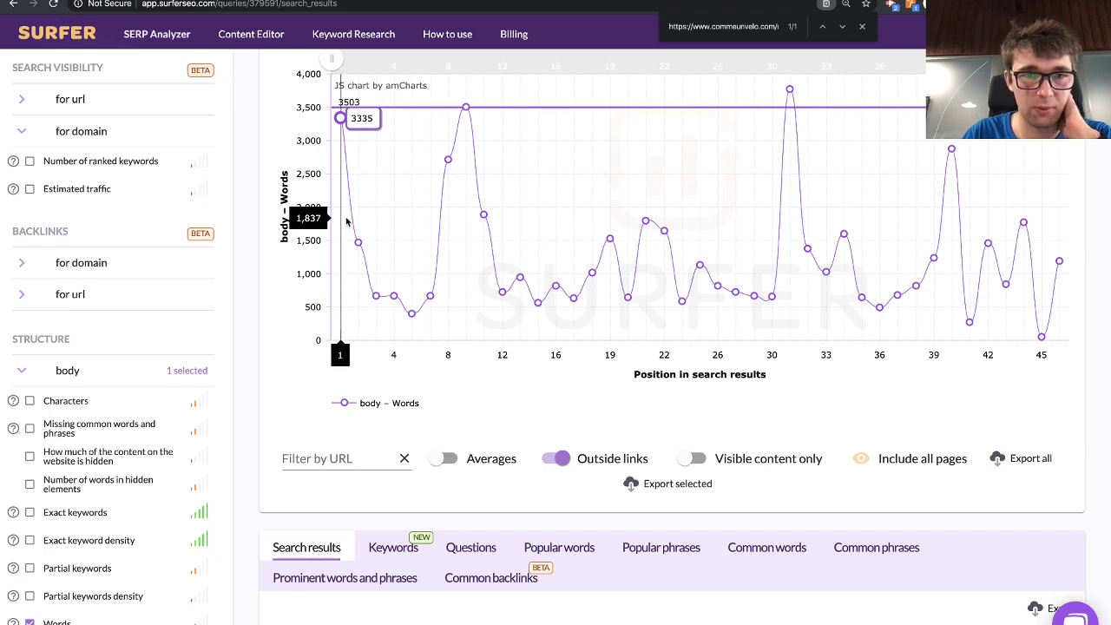
- Open the audit of the CommeUnVelo page from the search results and look through its opening sections
scroll(722, 513, down, 5)
scroll(722, 513, down, 3)
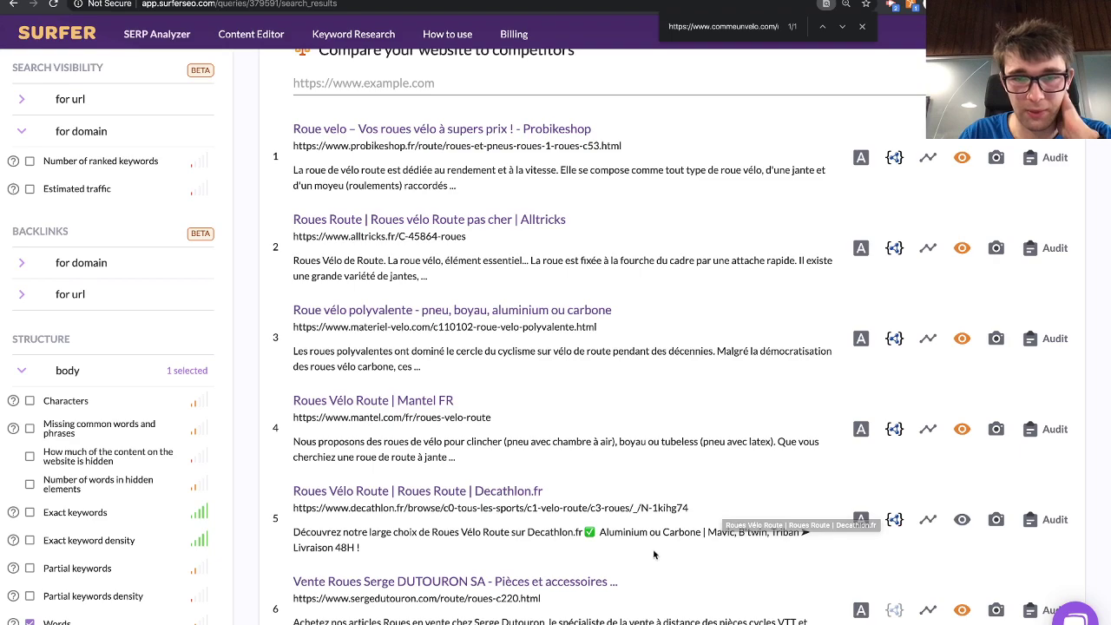
scroll(614, 528, down, 2)
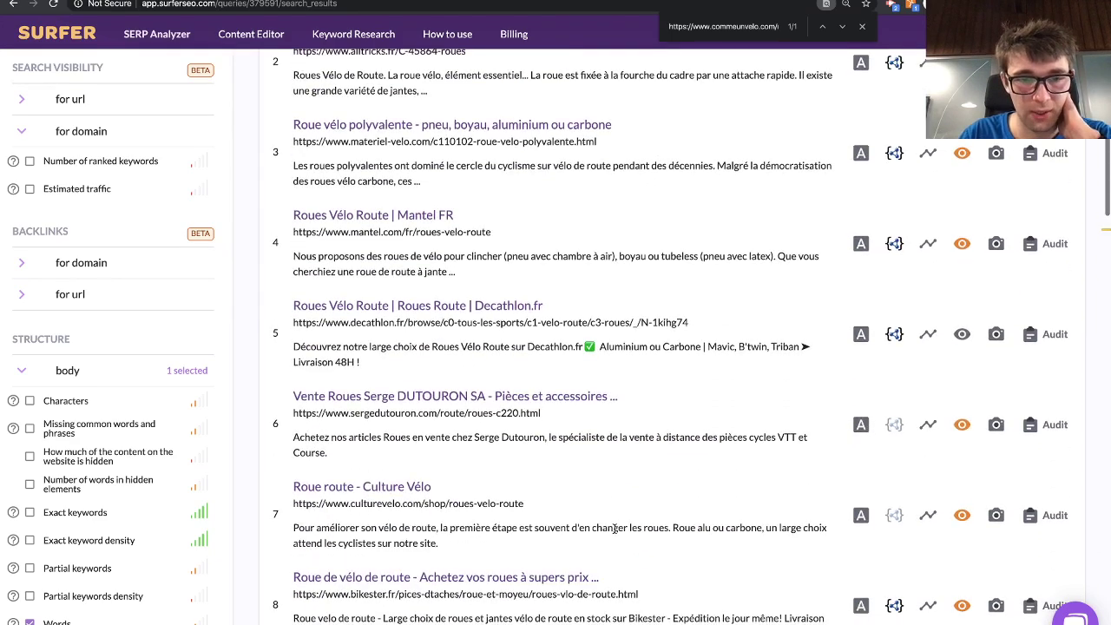
scroll(613, 529, down, 3)
click(1041, 566)
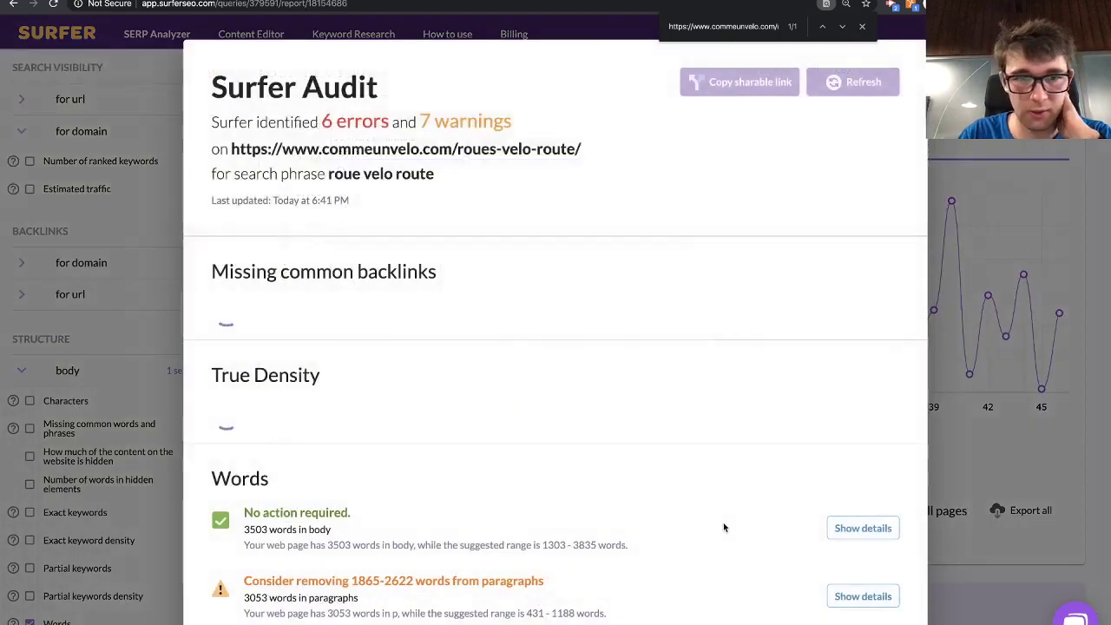
scroll(702, 185, down, 3)
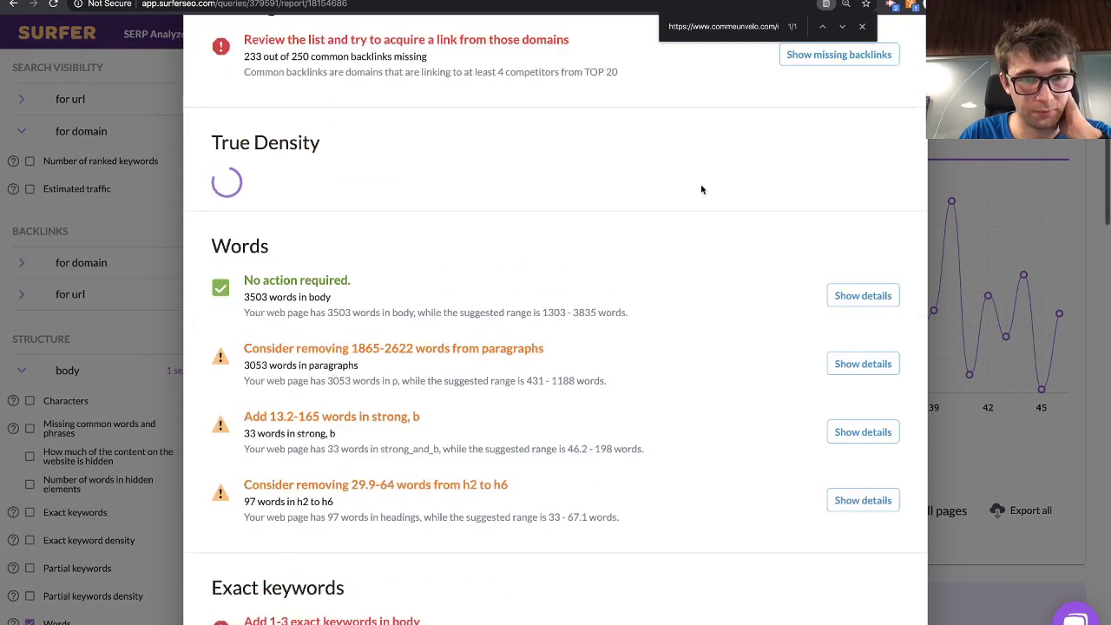
scroll(702, 190, up, 2)
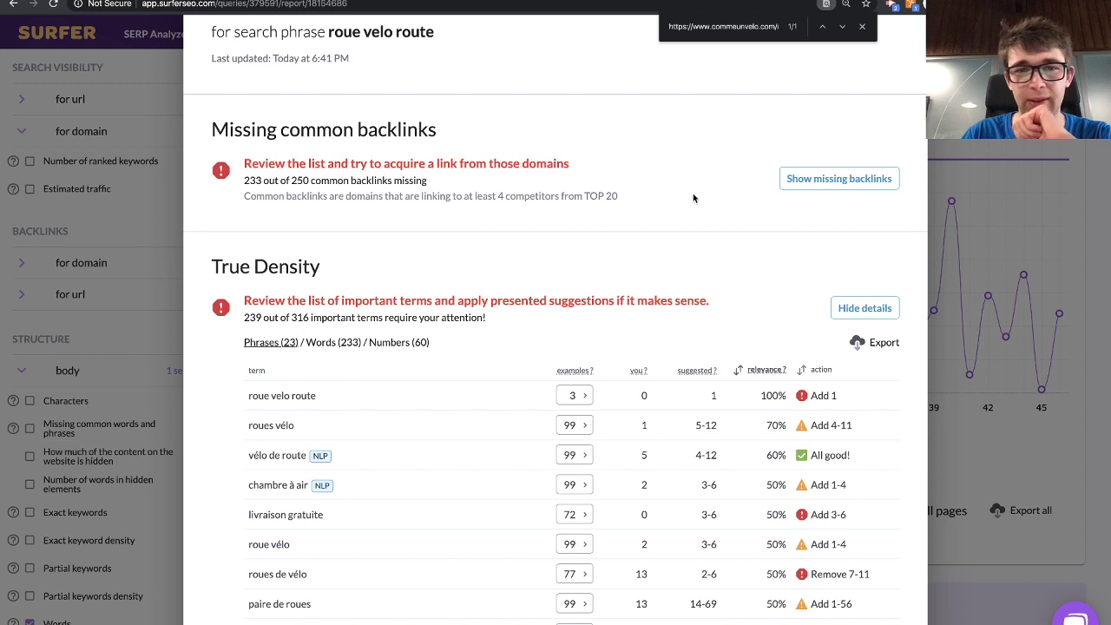
- Show the audit's list of missing common backlinks
click(826, 183)
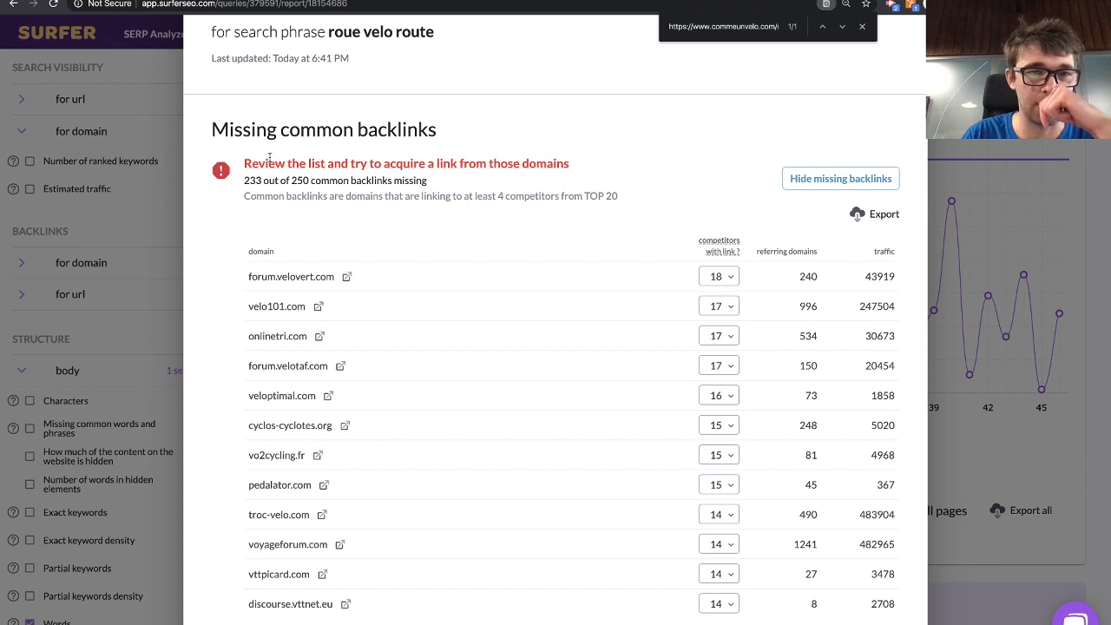
double_click(300, 180)
click(300, 180)
click(303, 179)
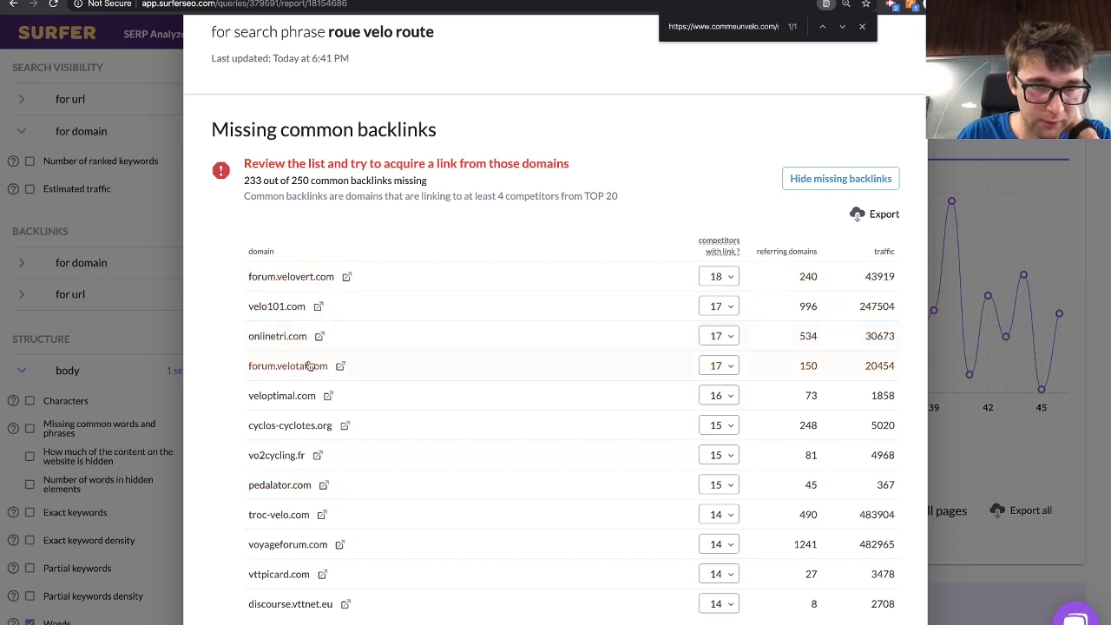
- Expand the forum.velotaf.com entry to examine which subpages link to competitors, and collapse it again
click(729, 368)
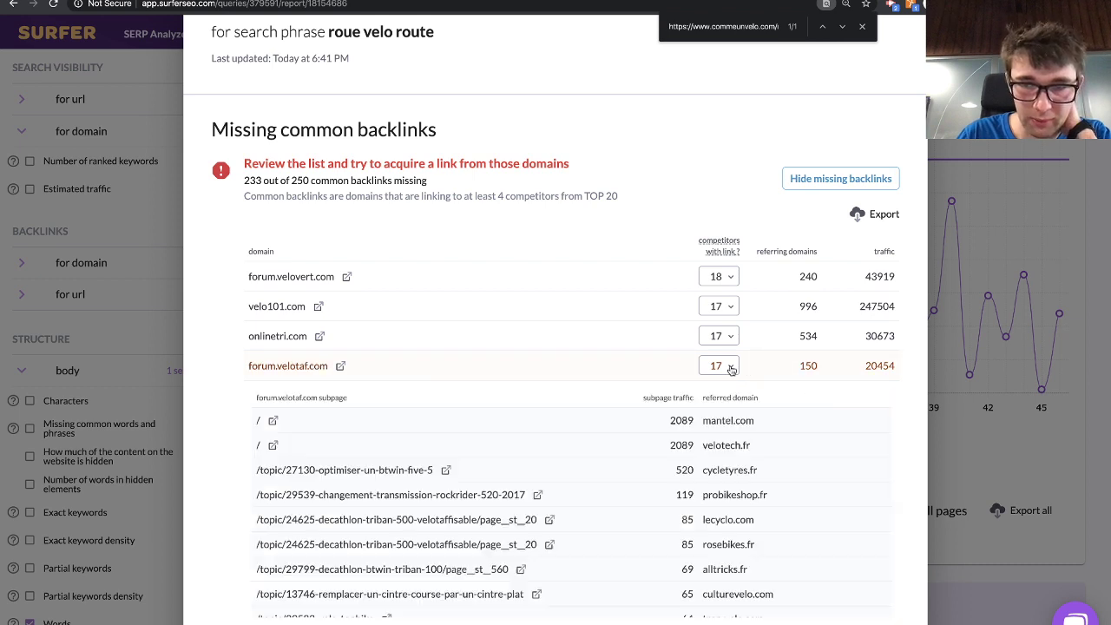
scroll(717, 293, down, 2)
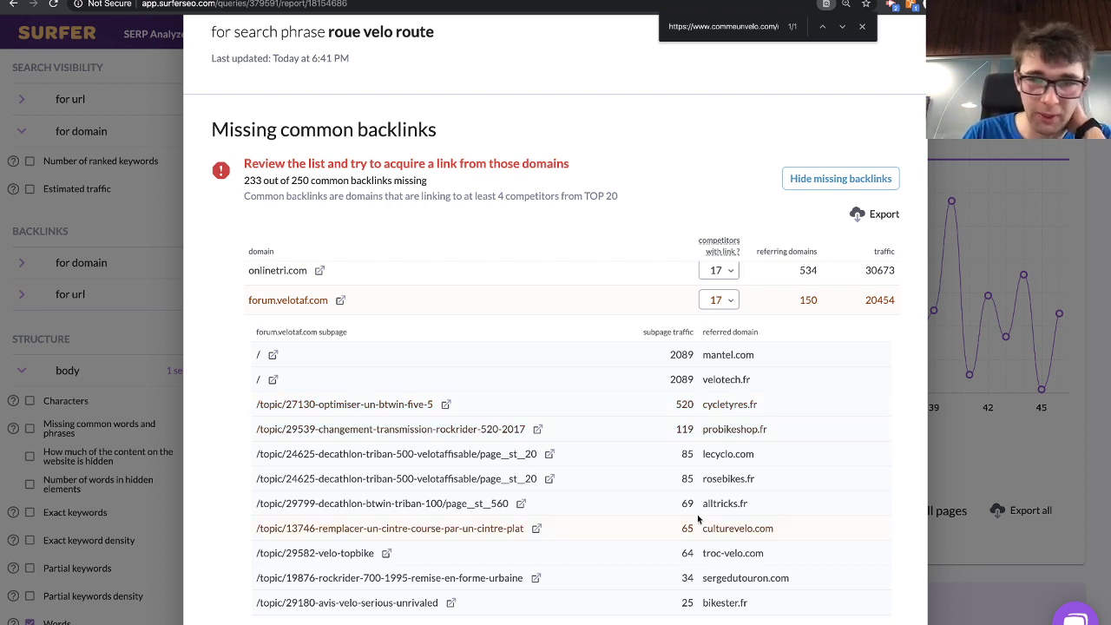
scroll(481, 347, up, 2)
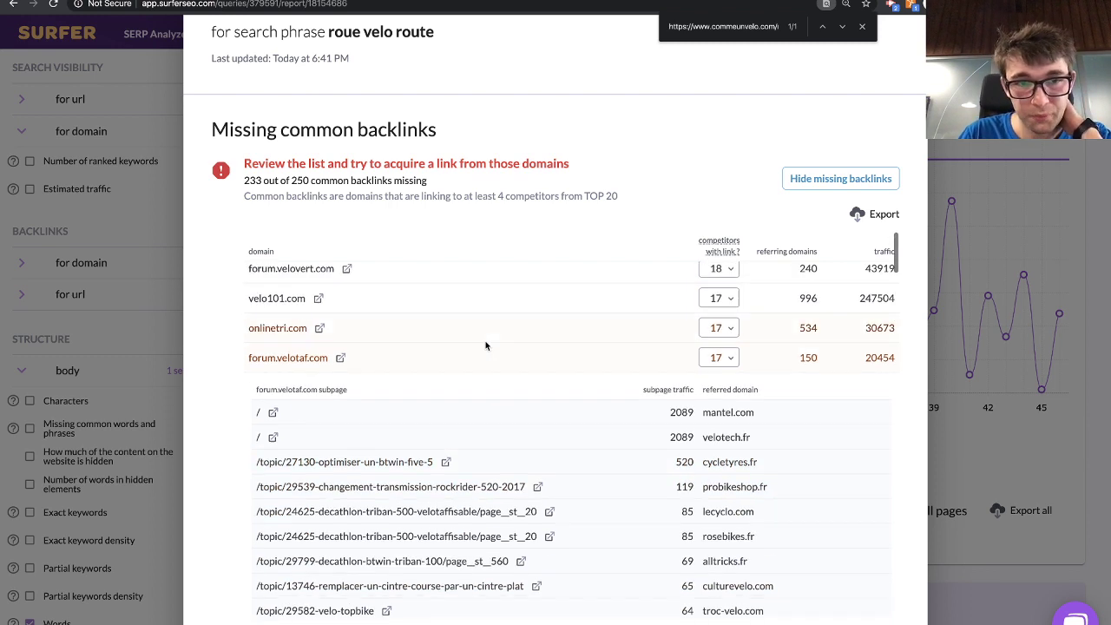
click(731, 360)
scroll(625, 407, down, 1)
scroll(626, 407, up, 1)
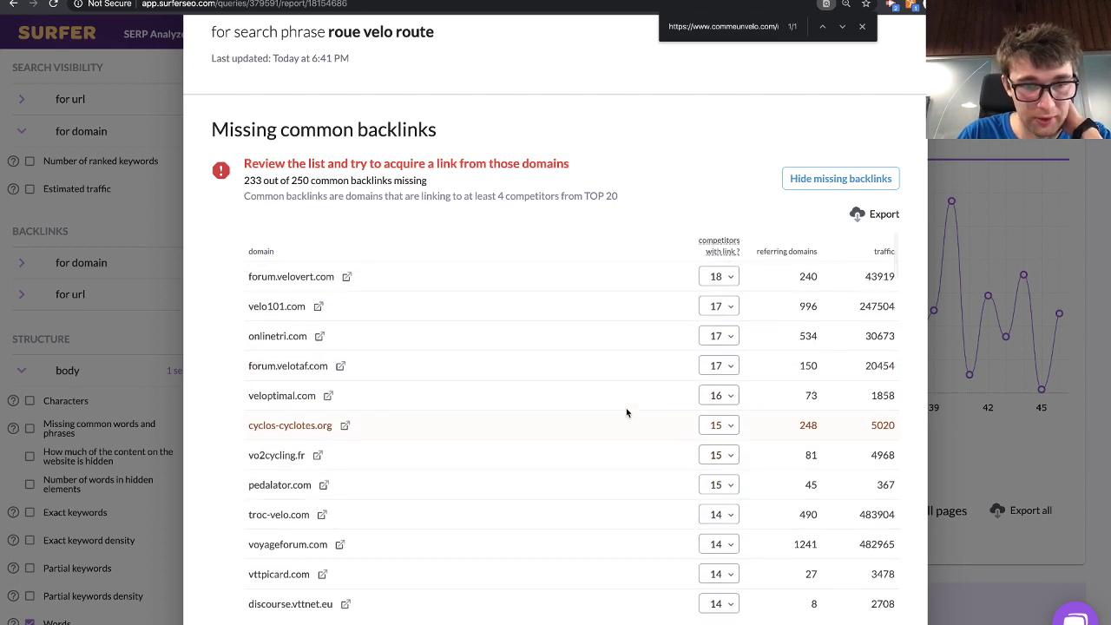
- Examine the voyageforum.com subpages linking to competitors, collapse the entry and look further down the missing backlinks list
scroll(625, 407, down, 2)
scroll(625, 407, down, 3)
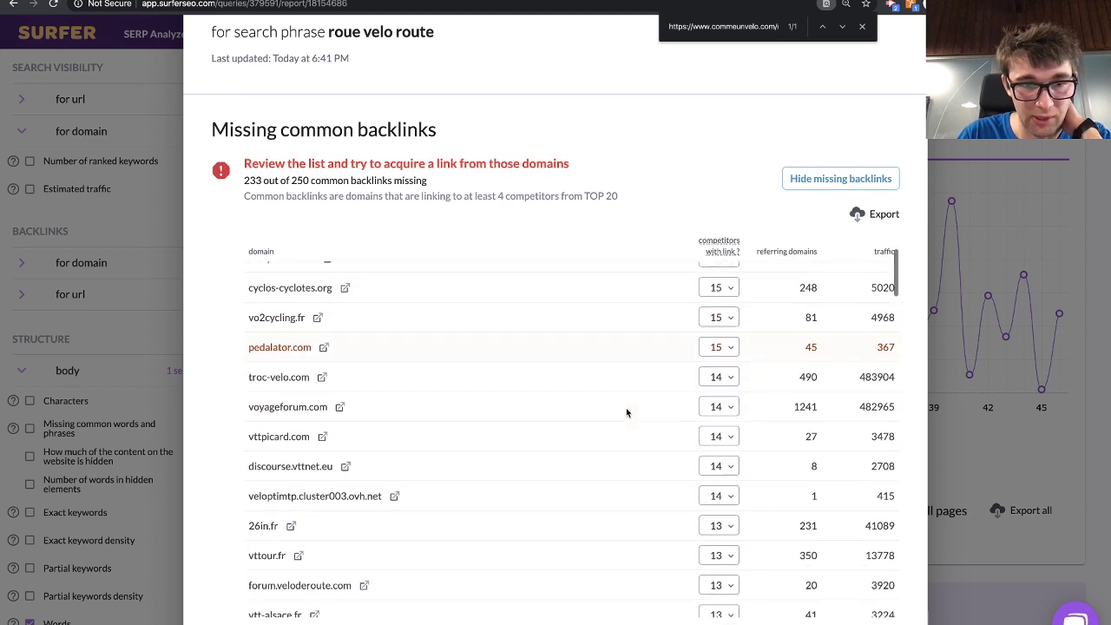
click(732, 414)
scroll(618, 414, down, 4)
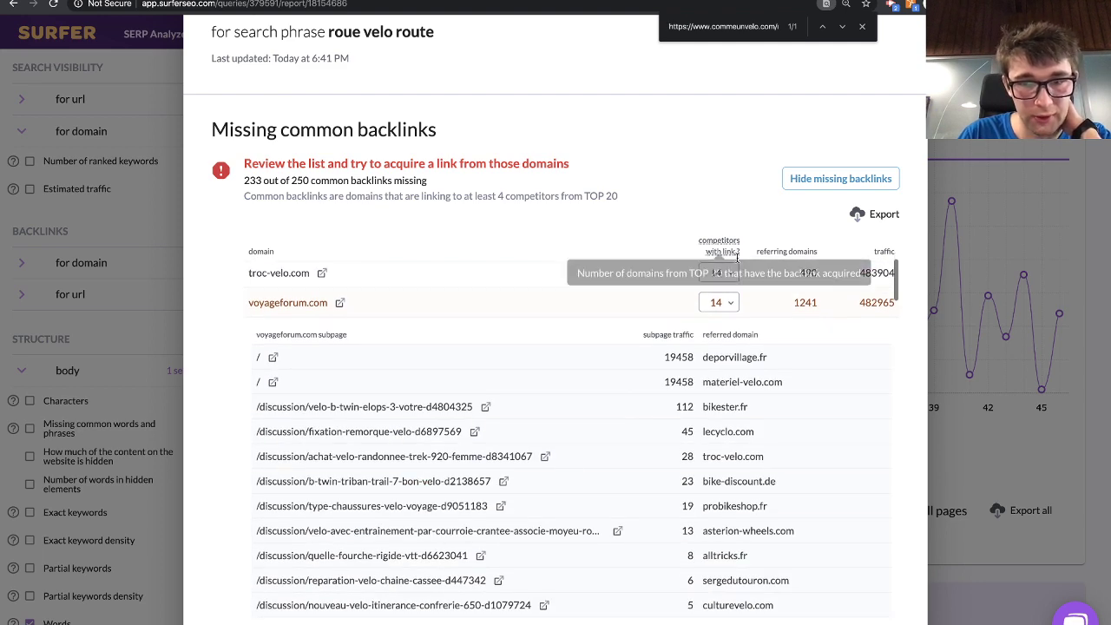
click(729, 304)
scroll(657, 390, down, 3)
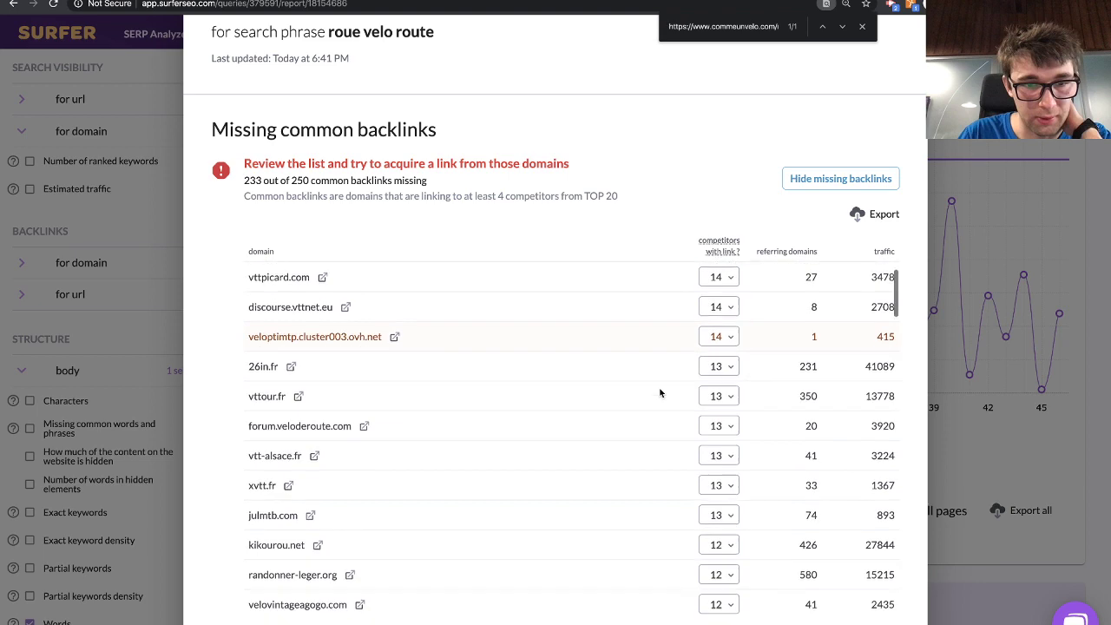
- Look through more of the missing common backlinks list, down to domains such as reddit.com and monde-du-velo.com, and hide the list
scroll(554, 491, down, 3)
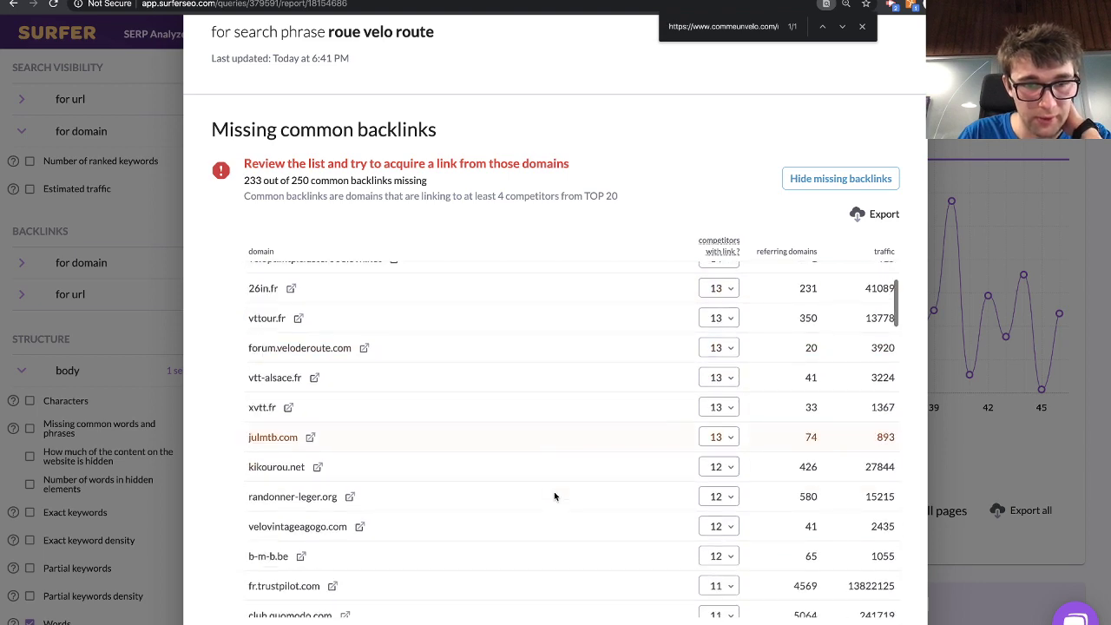
scroll(553, 492, down, 8)
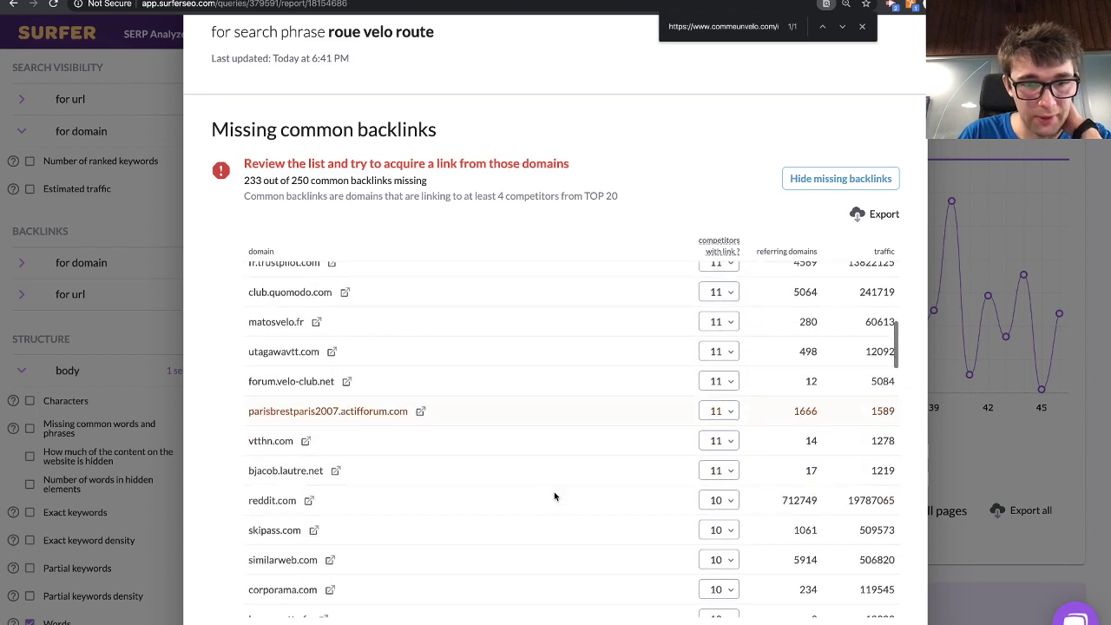
scroll(553, 491, down, 1)
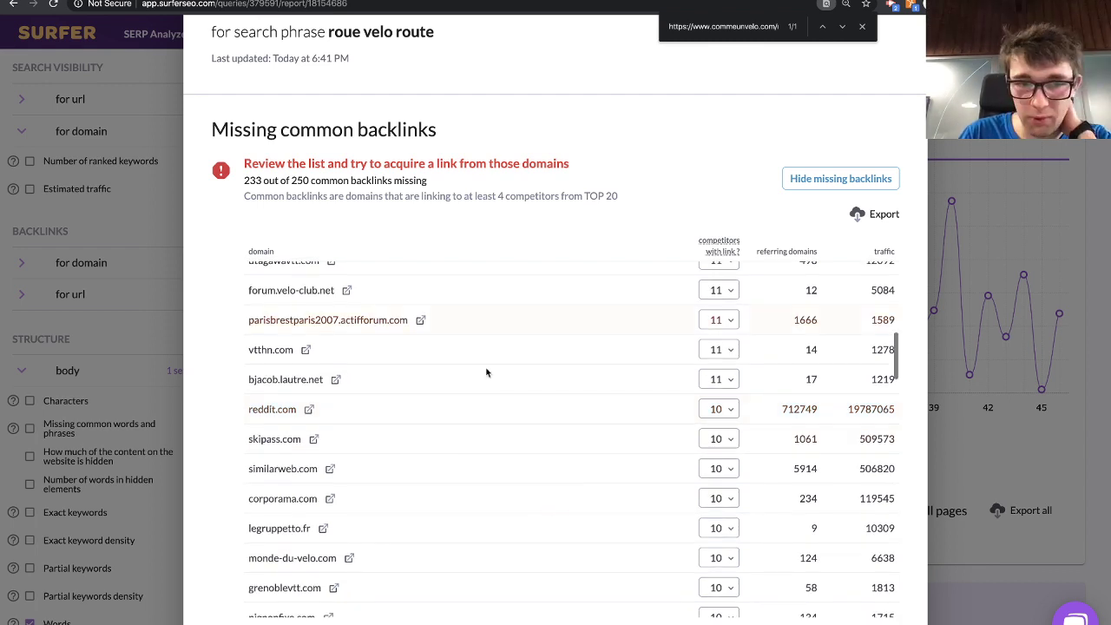
scroll(462, 435, down, 1)
scroll(462, 436, up, 1)
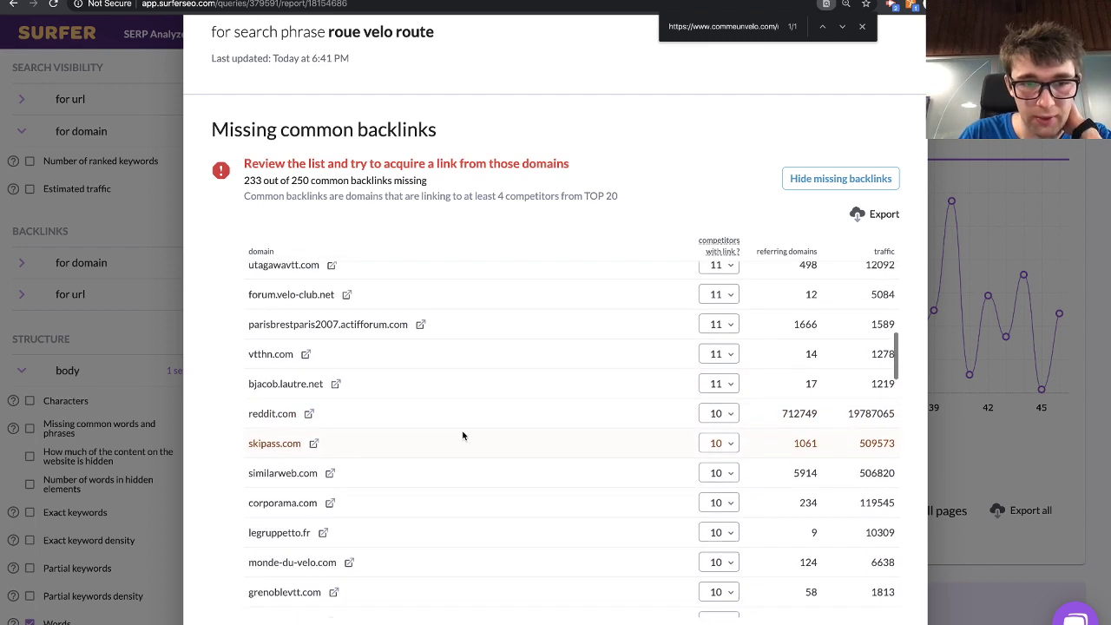
scroll(463, 435, up, 1)
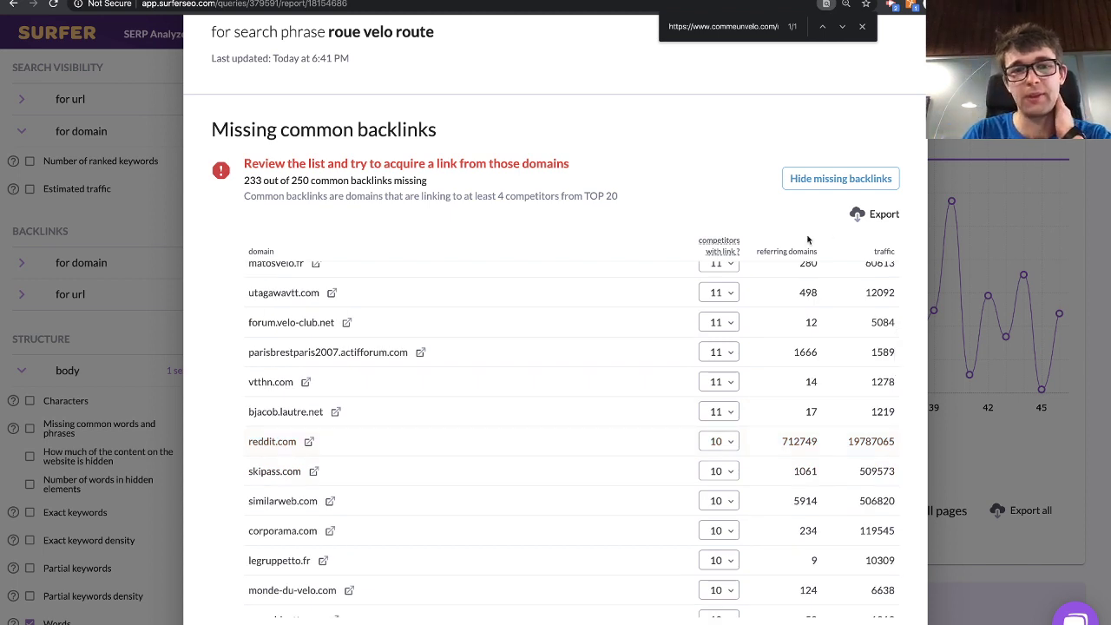
click(787, 184)
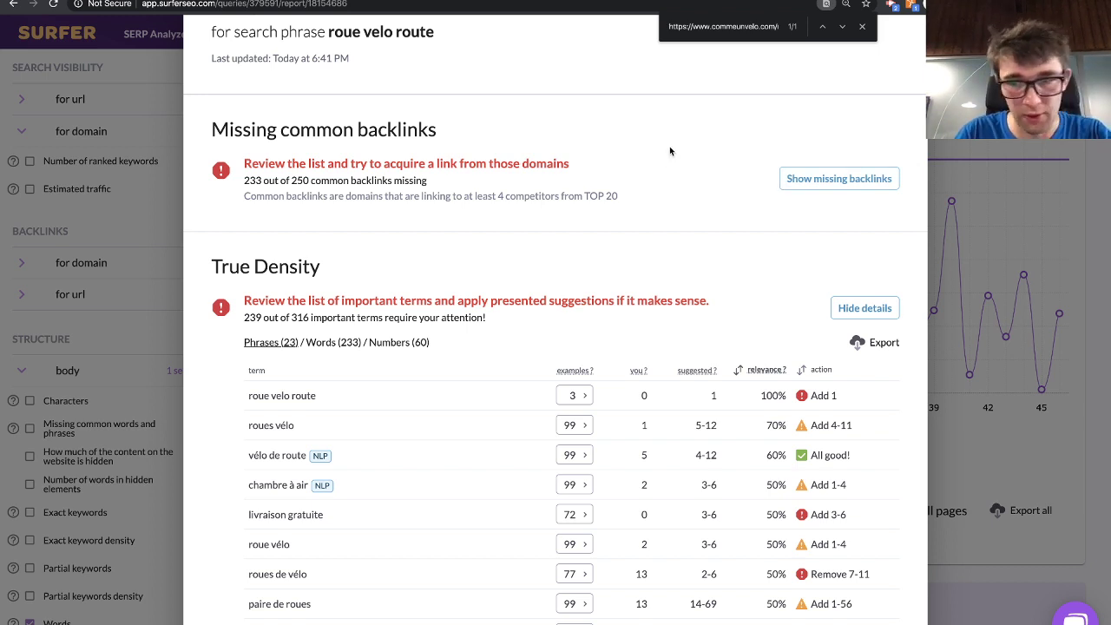
- Examine the True Density phrases and their suggested usage, highlighting the words of the term "roues vélo"
scroll(682, 208, down, 1)
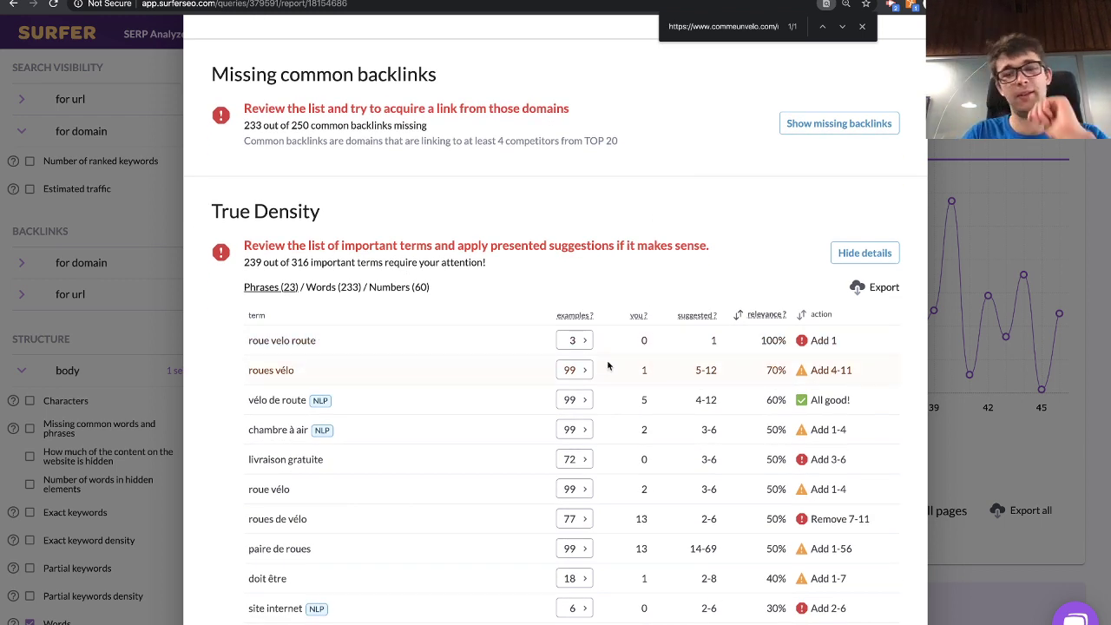
scroll(482, 385, down, 1)
scroll(483, 384, up, 1)
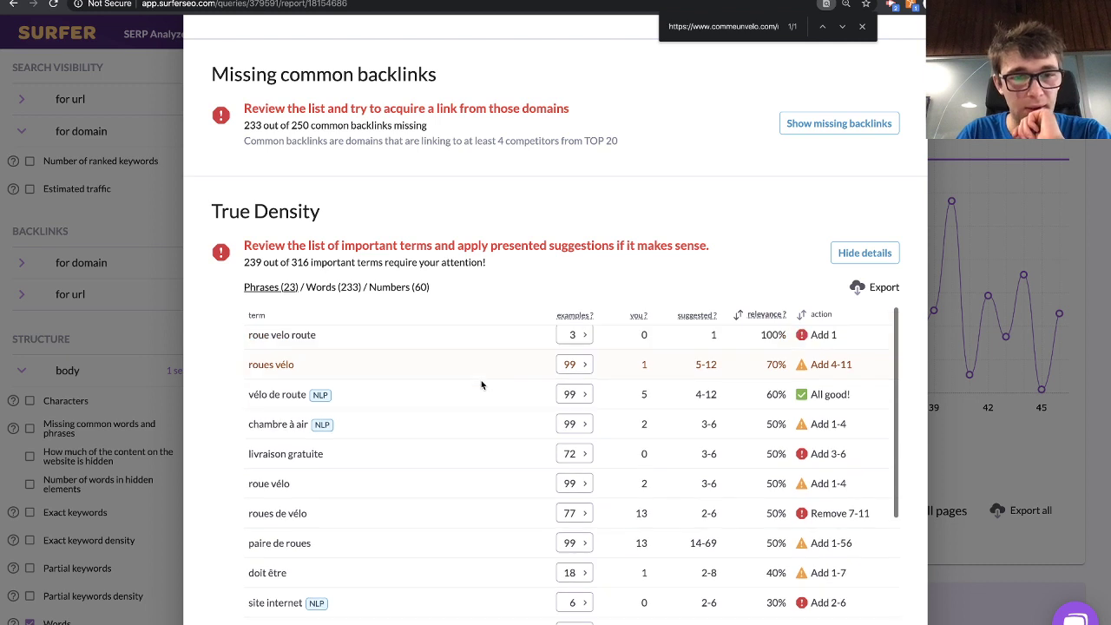
double_click(284, 368)
drag(251, 368, 275, 368)
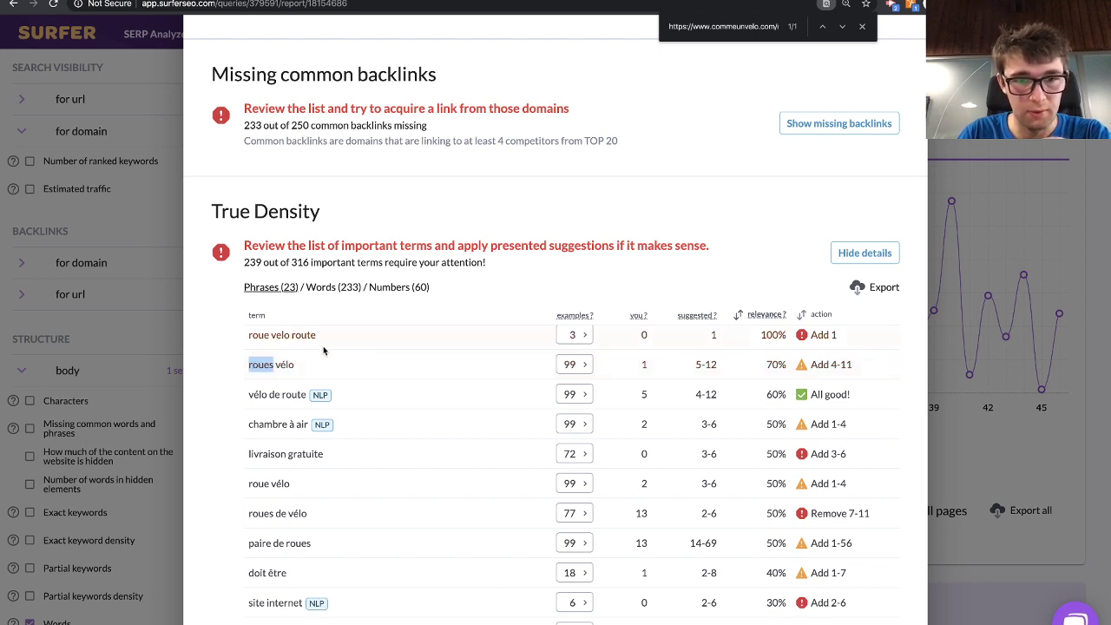
click(283, 364)
drag(282, 364, 285, 364)
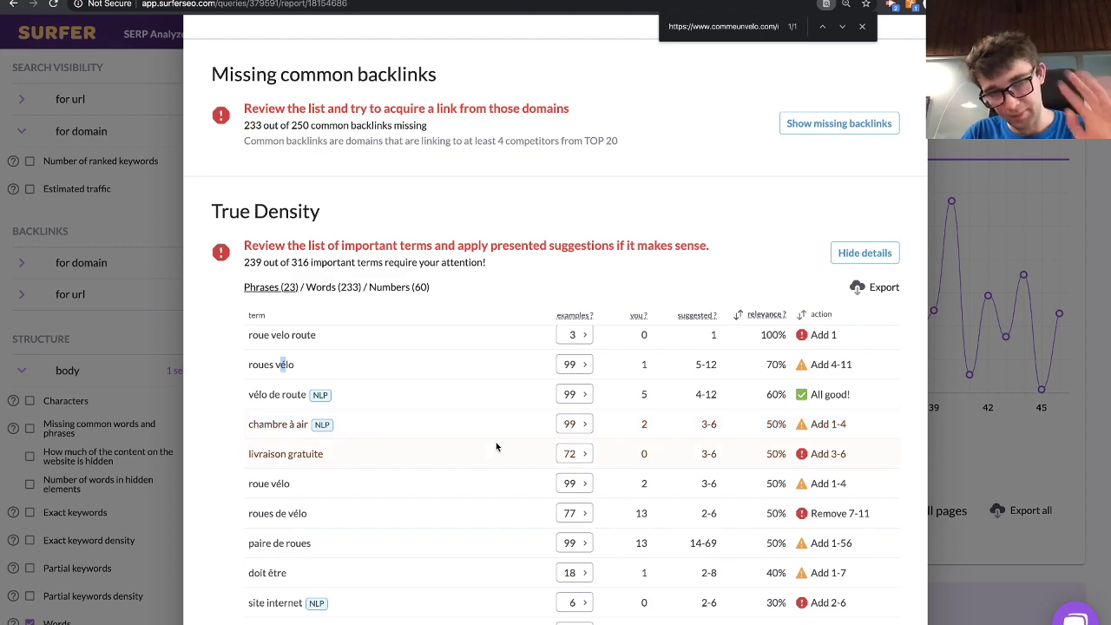
scroll(540, 493, up, 1)
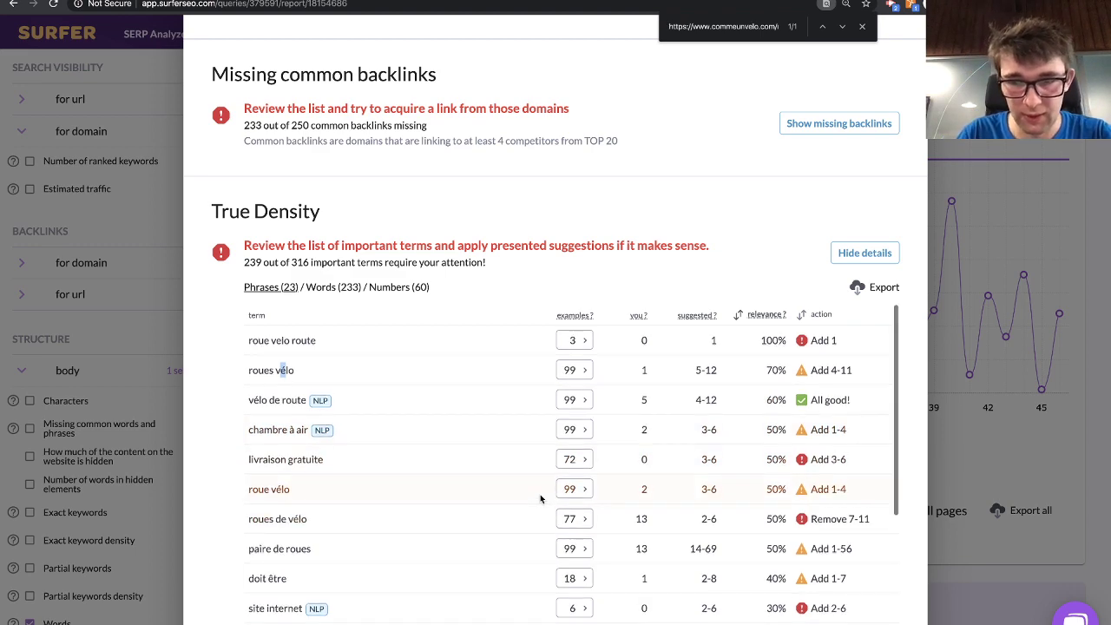
scroll(644, 185, down, 2)
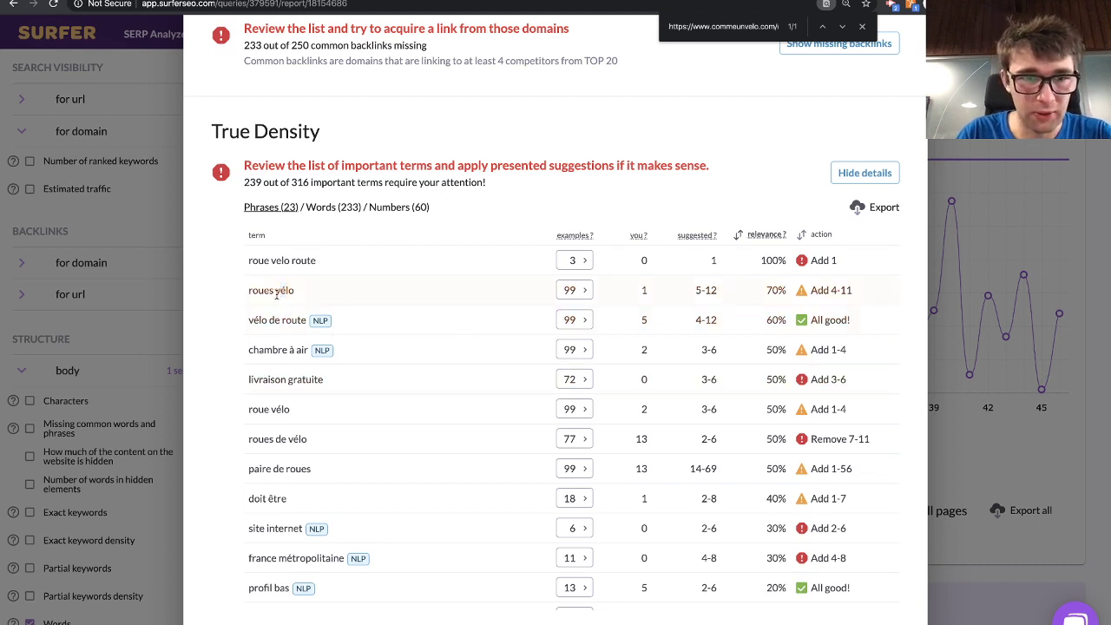
- Compare the True Density suggestions for the phrase variants "vélo de route", "roue vélo" and "roues de vélo"
triple_click(276, 293)
double_click(275, 319)
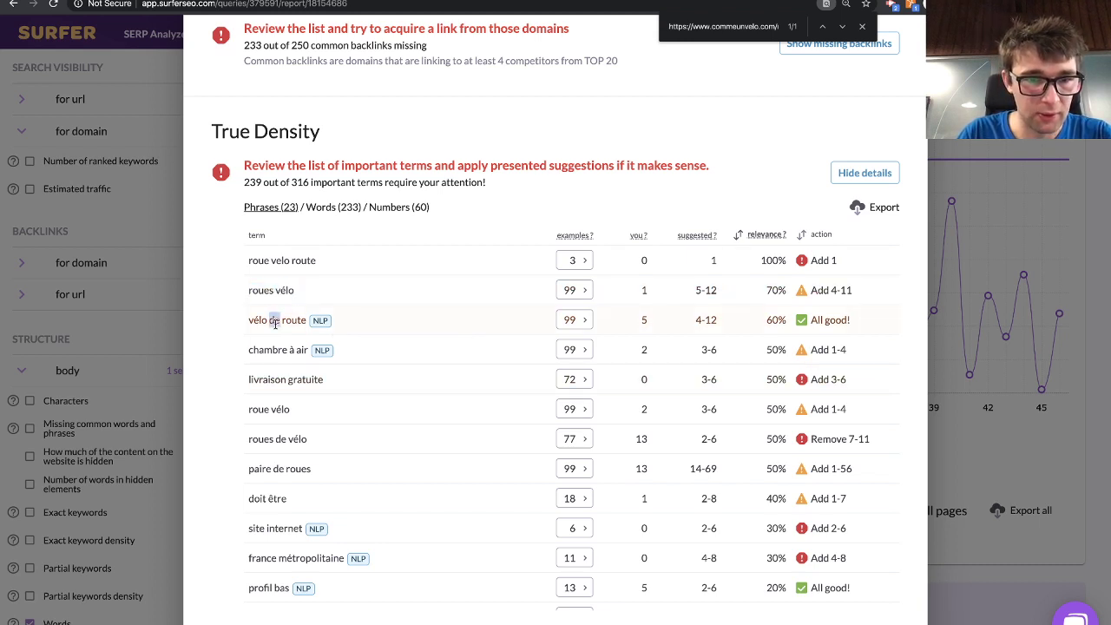
double_click(276, 409)
click(285, 438)
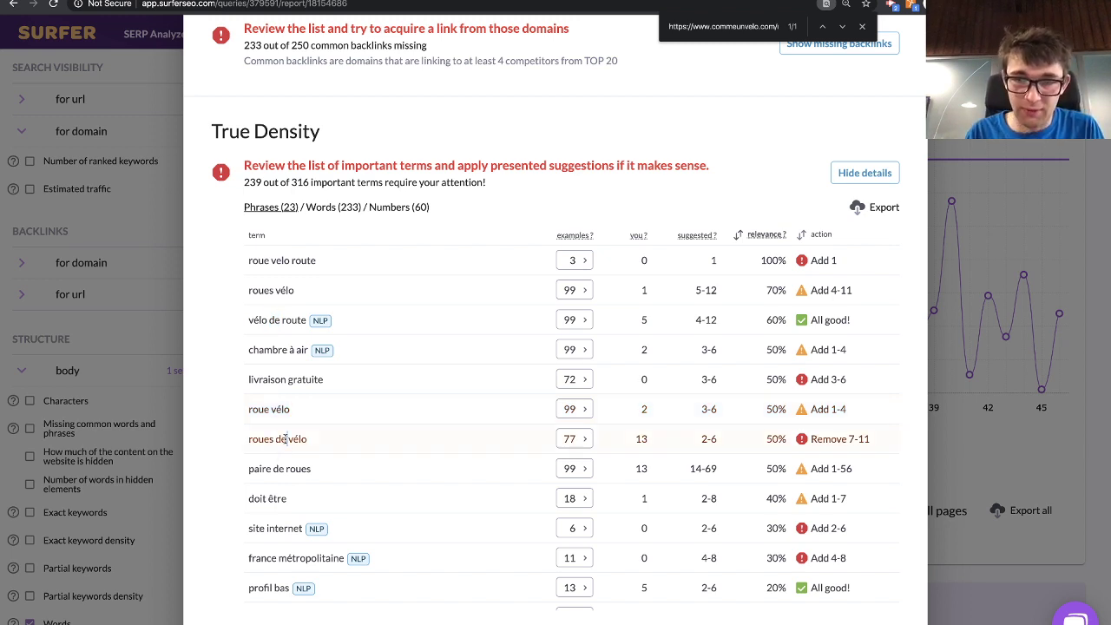
triple_click(296, 438)
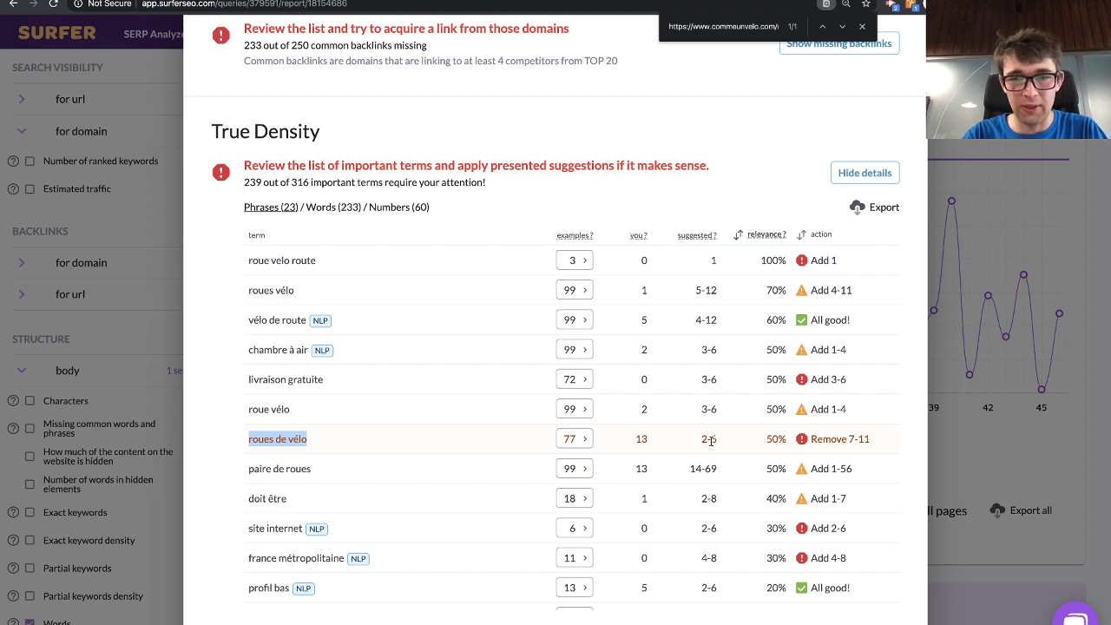
scroll(710, 440, up, 1)
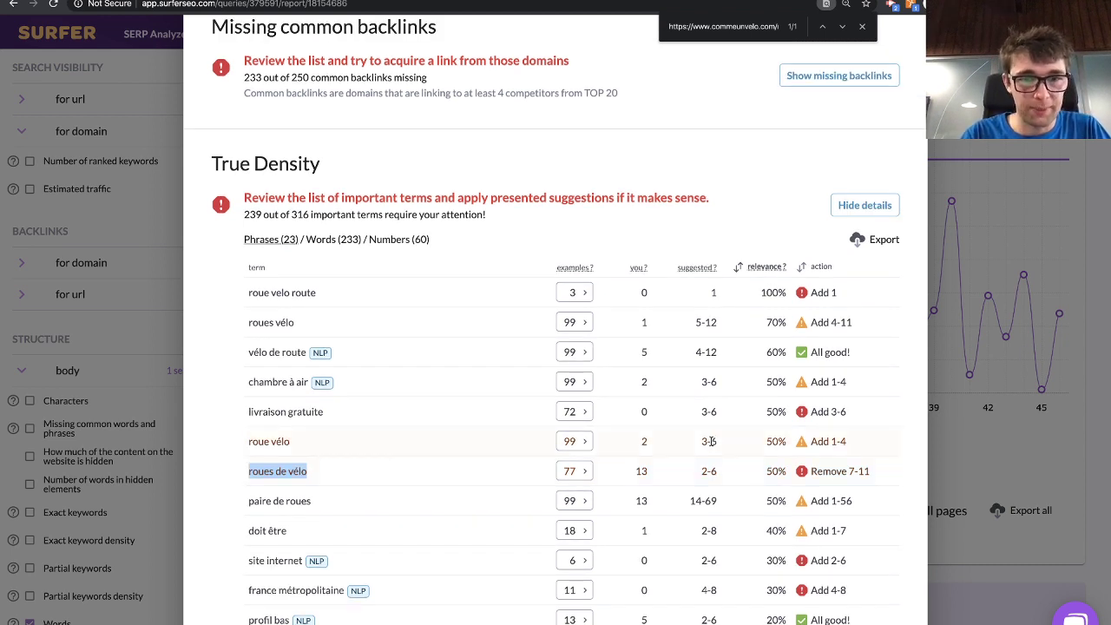
click(281, 356)
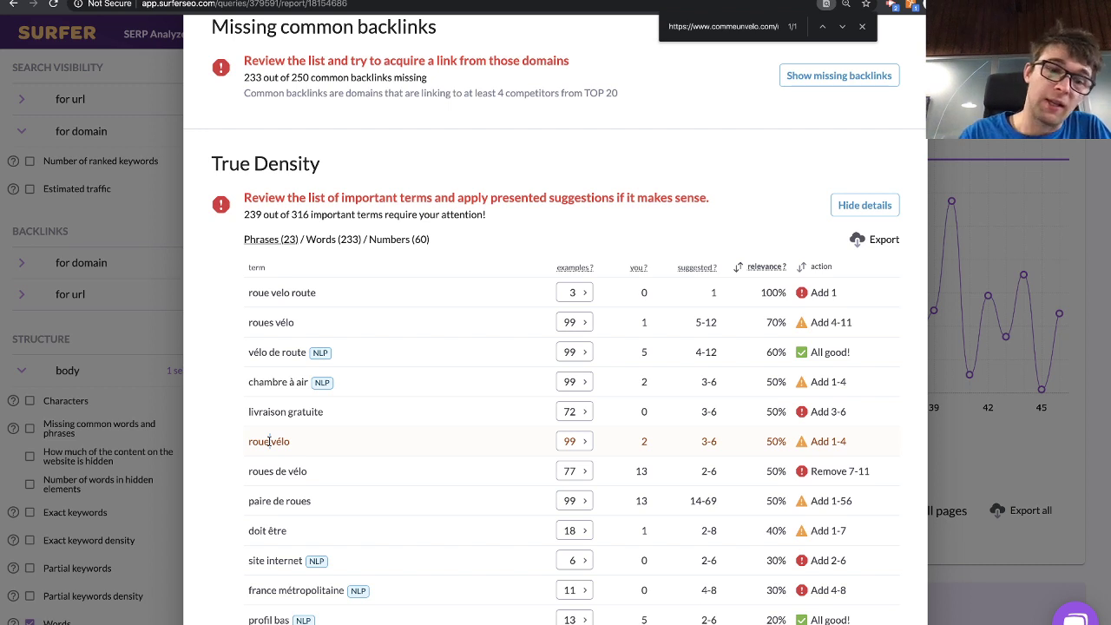
triple_click(272, 470)
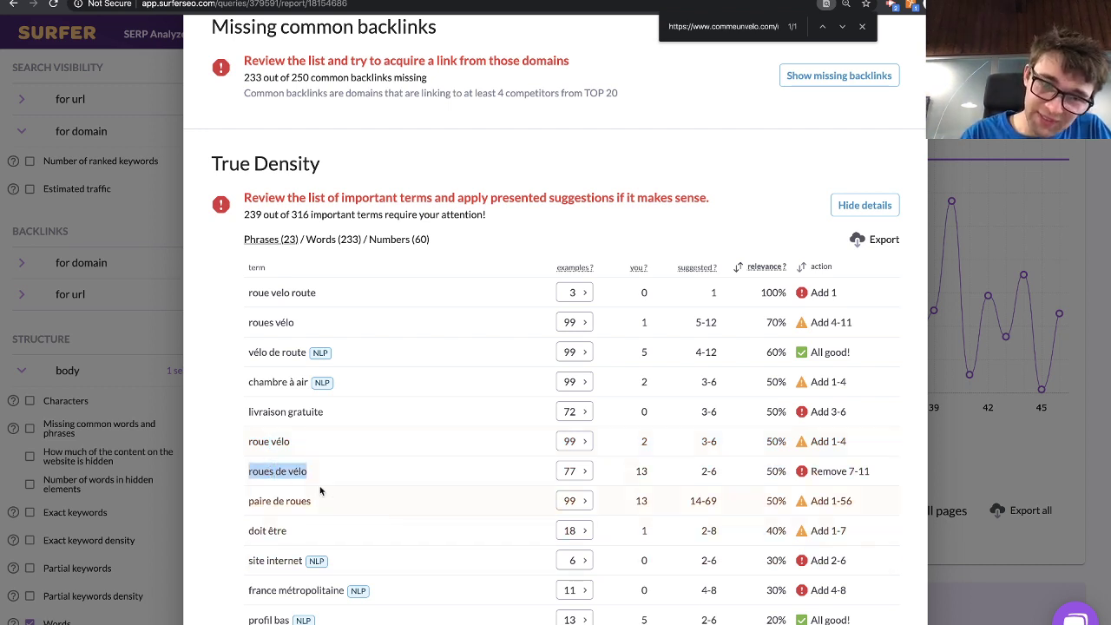
triple_click(267, 441)
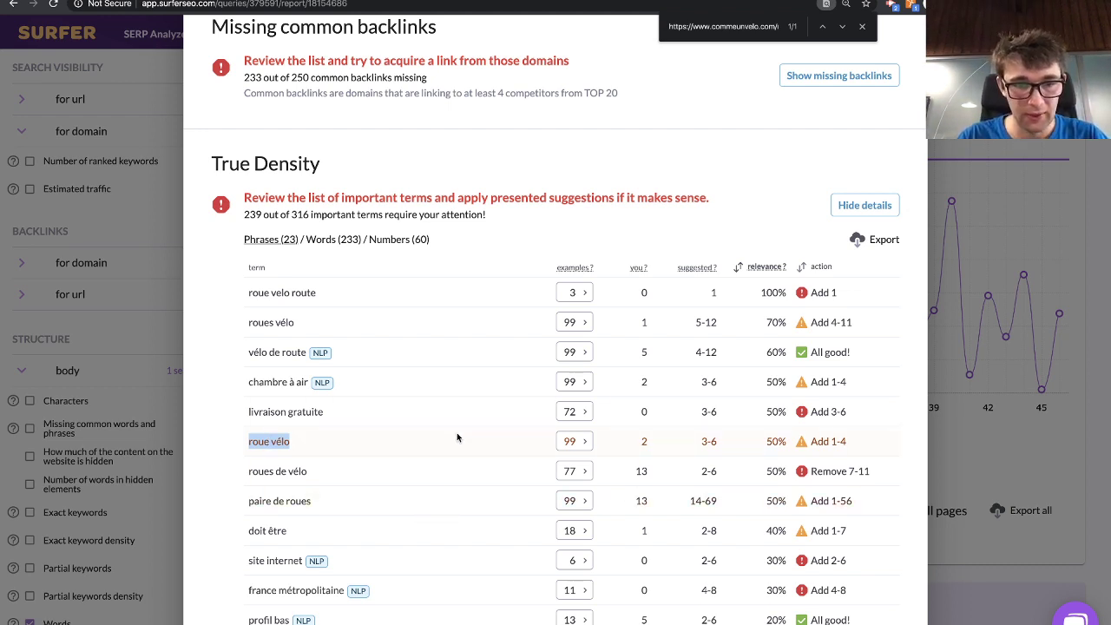
- Review the remaining True Density phrases and the word count recommendations in the Words section
scroll(457, 432, down, 4)
scroll(457, 432, down, 1)
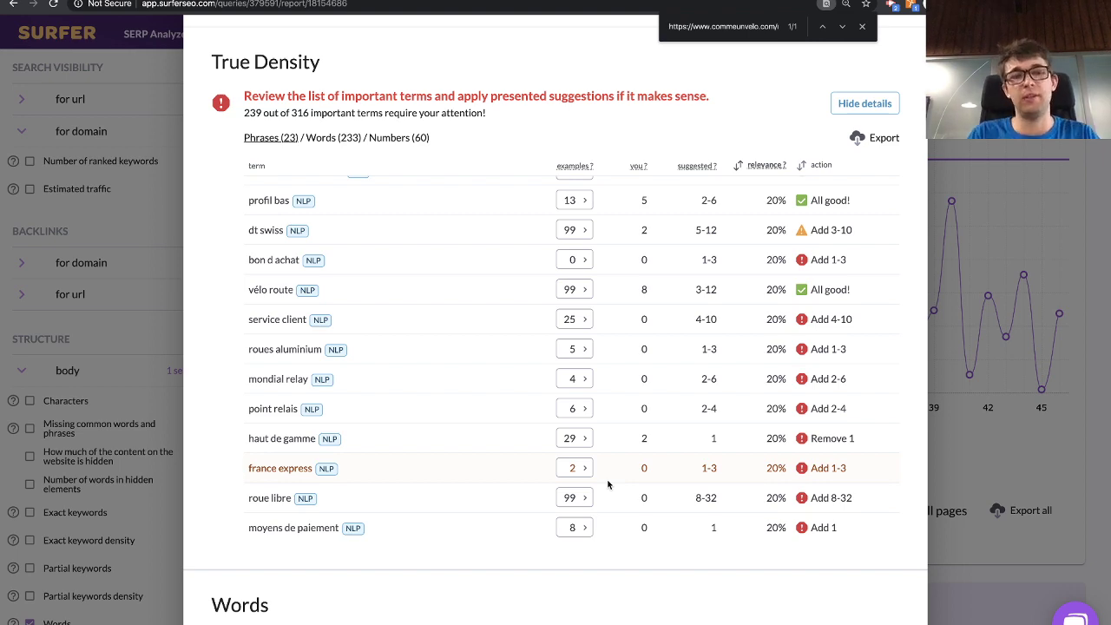
scroll(486, 604, down, 3)
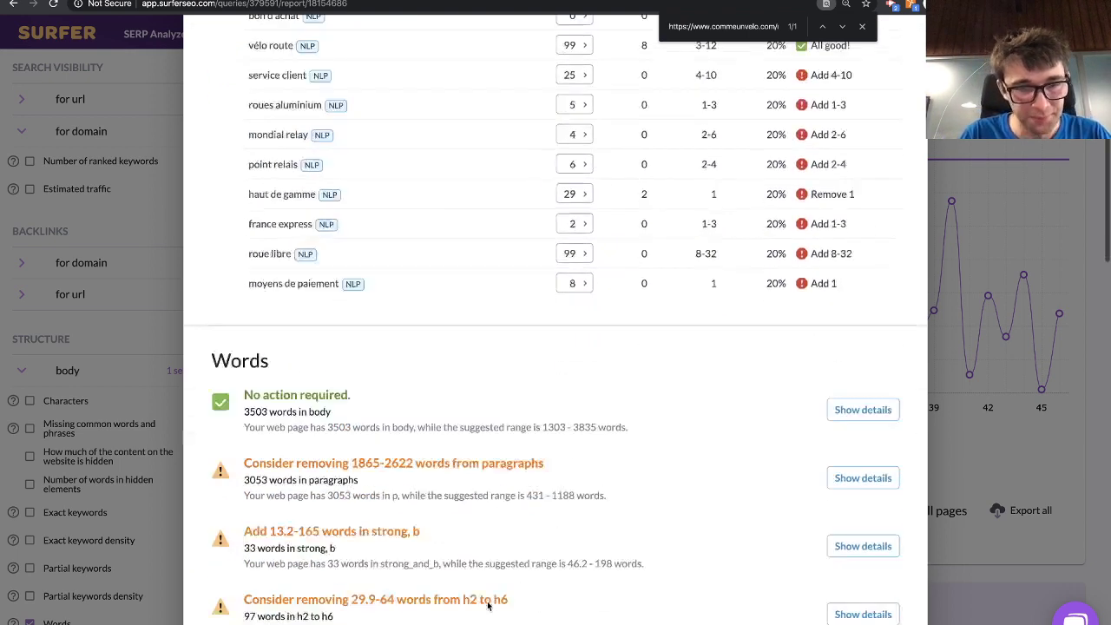
scroll(487, 604, down, 3)
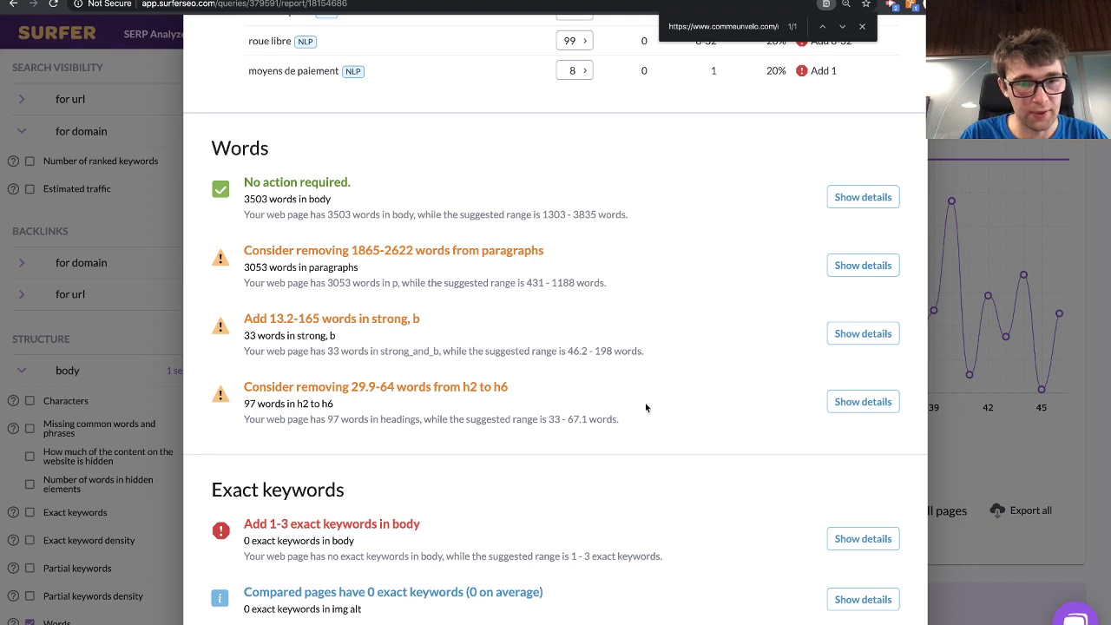
scroll(644, 408, down, 2)
scroll(644, 402, up, 2)
scroll(649, 386, up, 1)
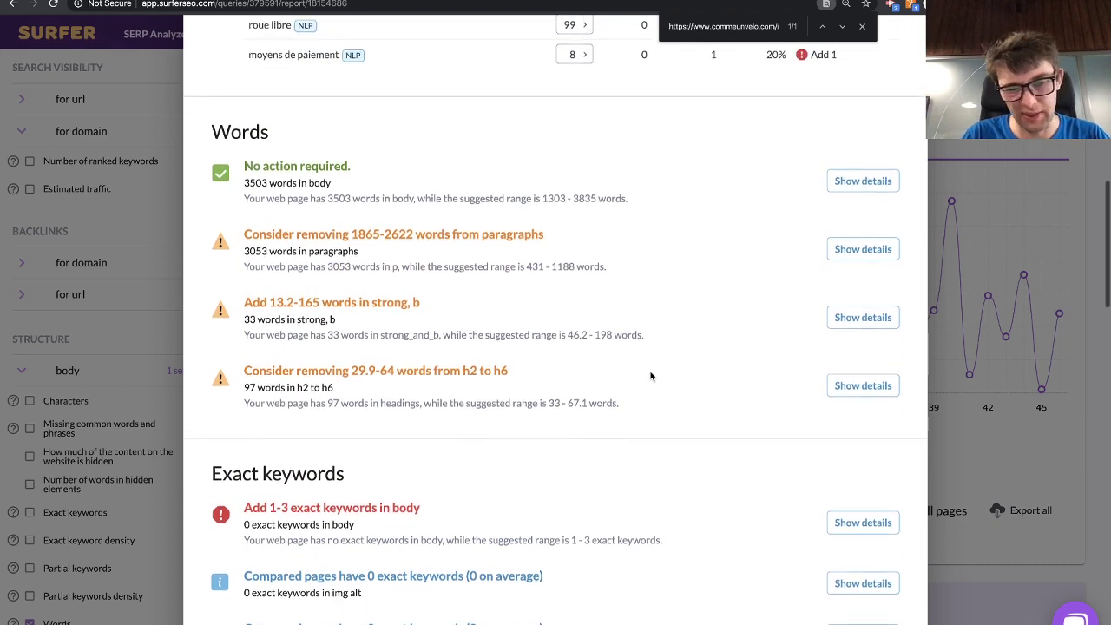
- Go back to the start of the audit and recheck the term "roues vélo" in the True Density phrases
scroll(440, 517, up, 8)
scroll(439, 516, down, 1)
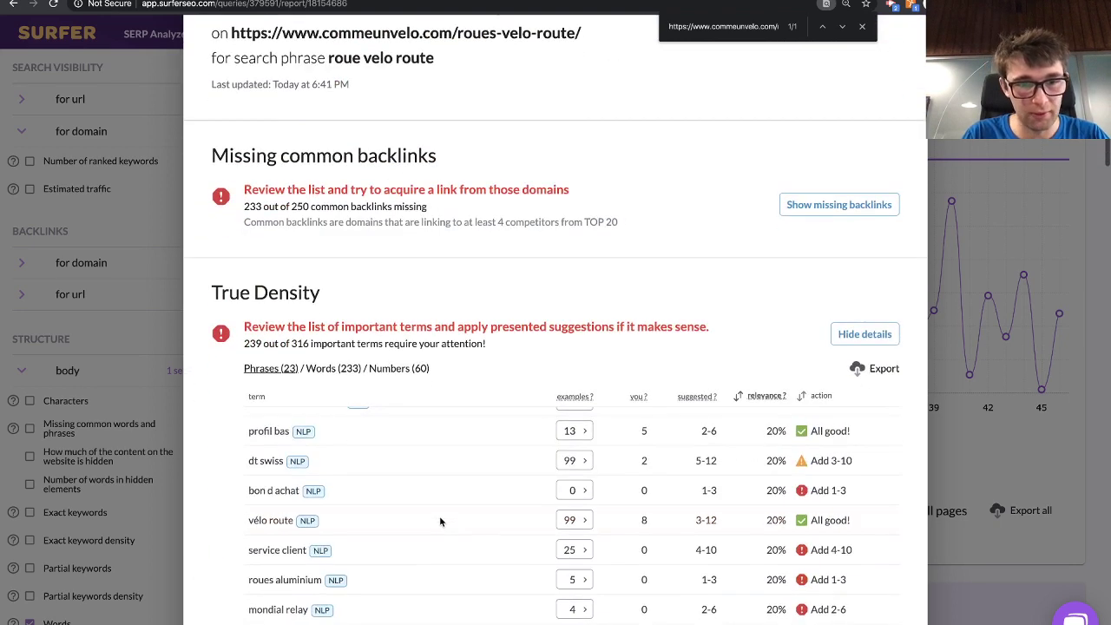
scroll(317, 489, up, 5)
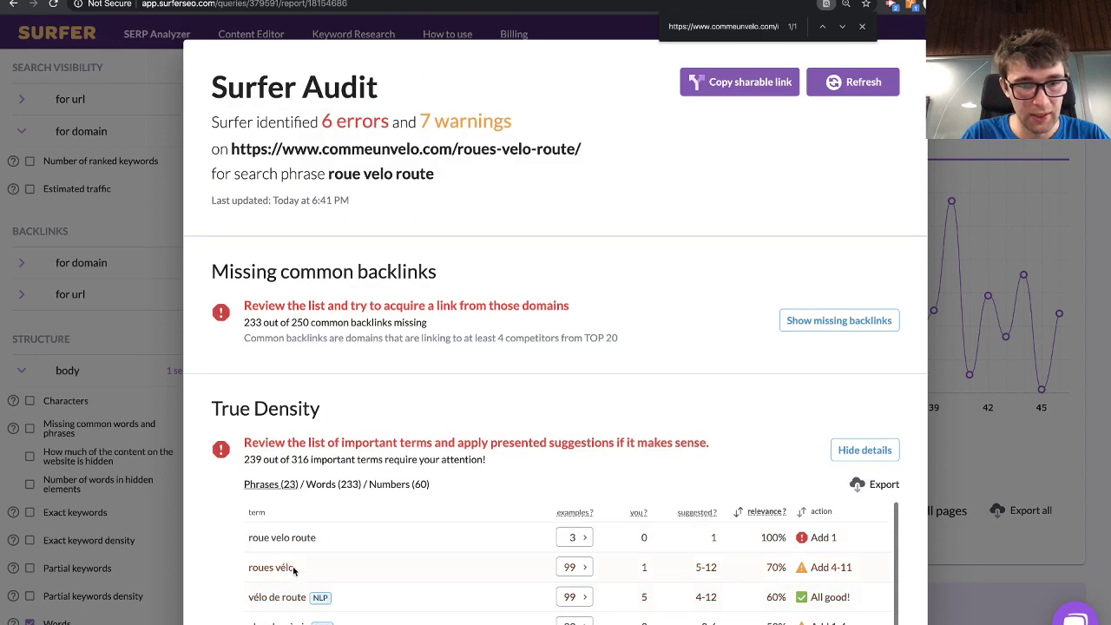
double_click(285, 568)
click(513, 552)
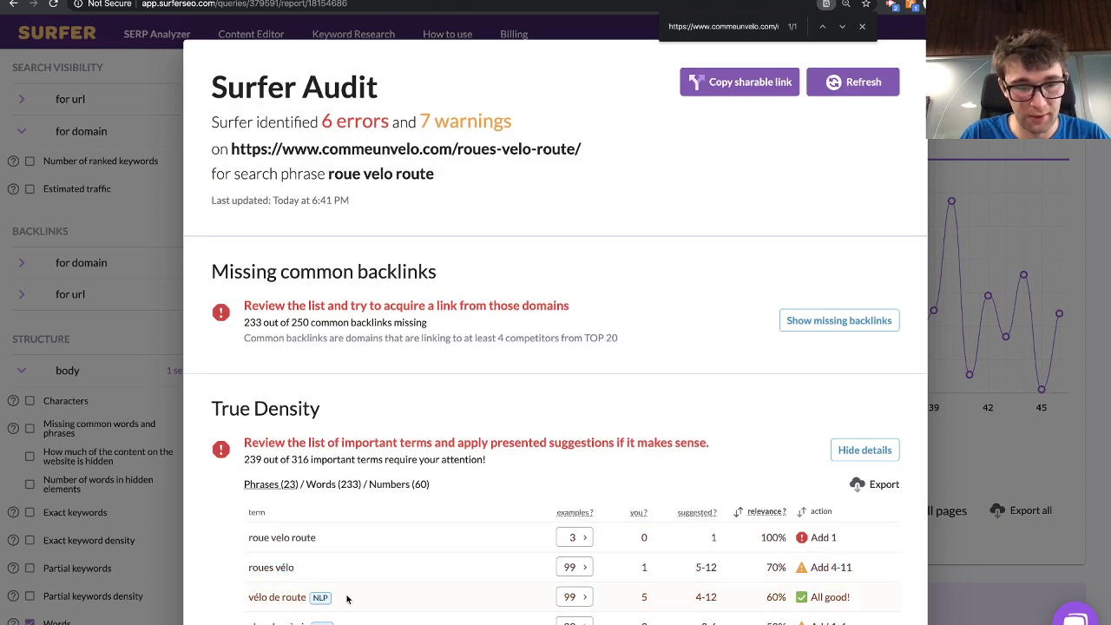
- Review the Exact keywords recommendations and show the details for partial keywords per 100 words in body
scroll(466, 551, down, 15)
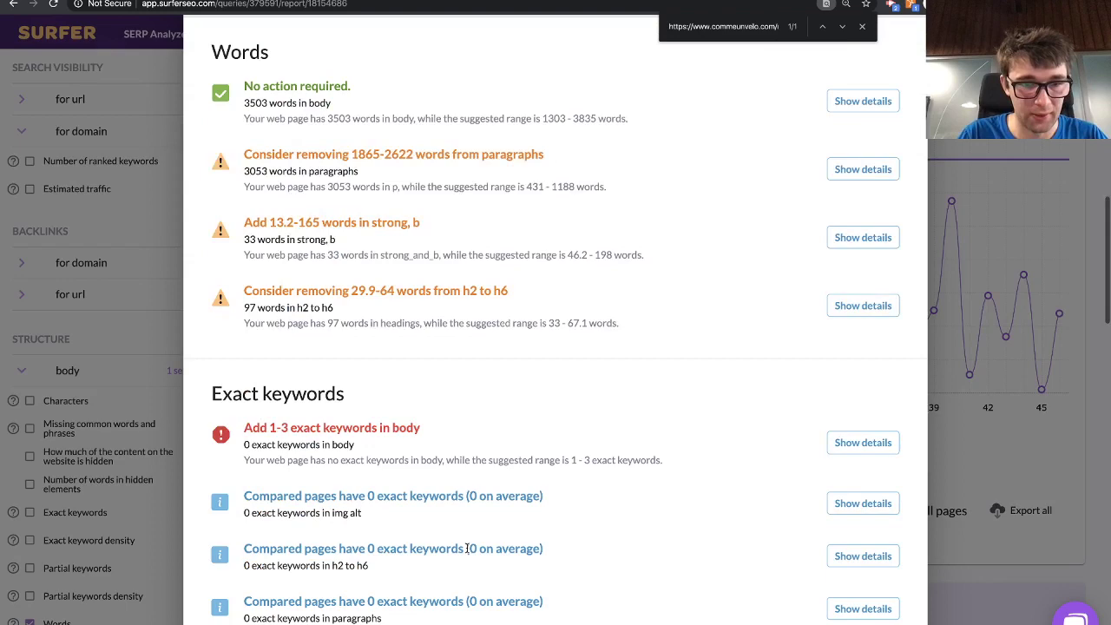
scroll(465, 549, down, 5)
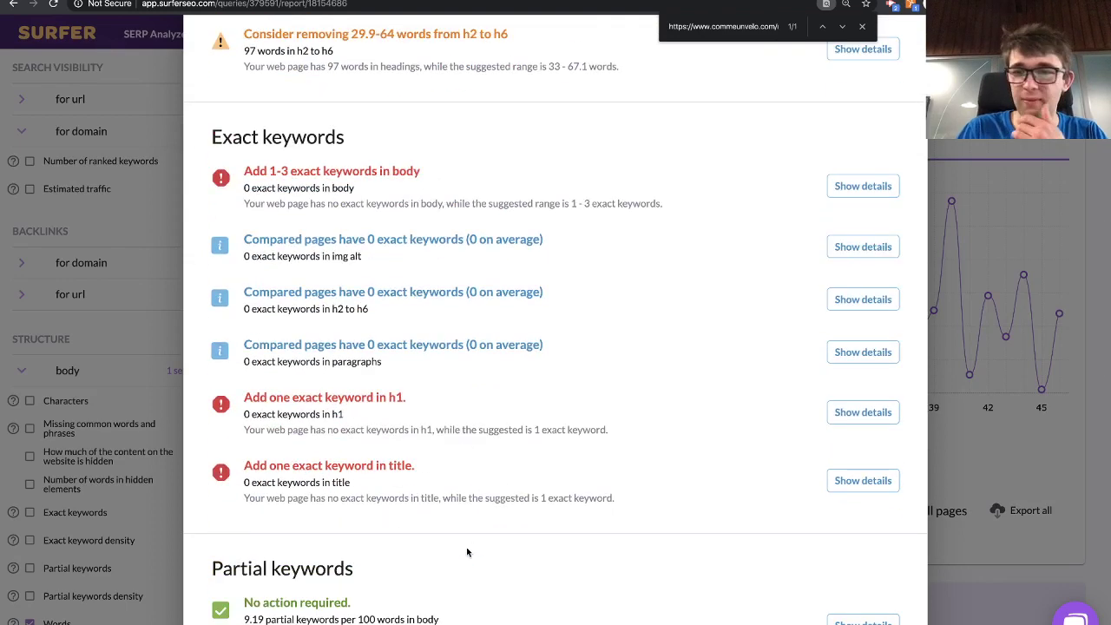
scroll(531, 444, down, 6)
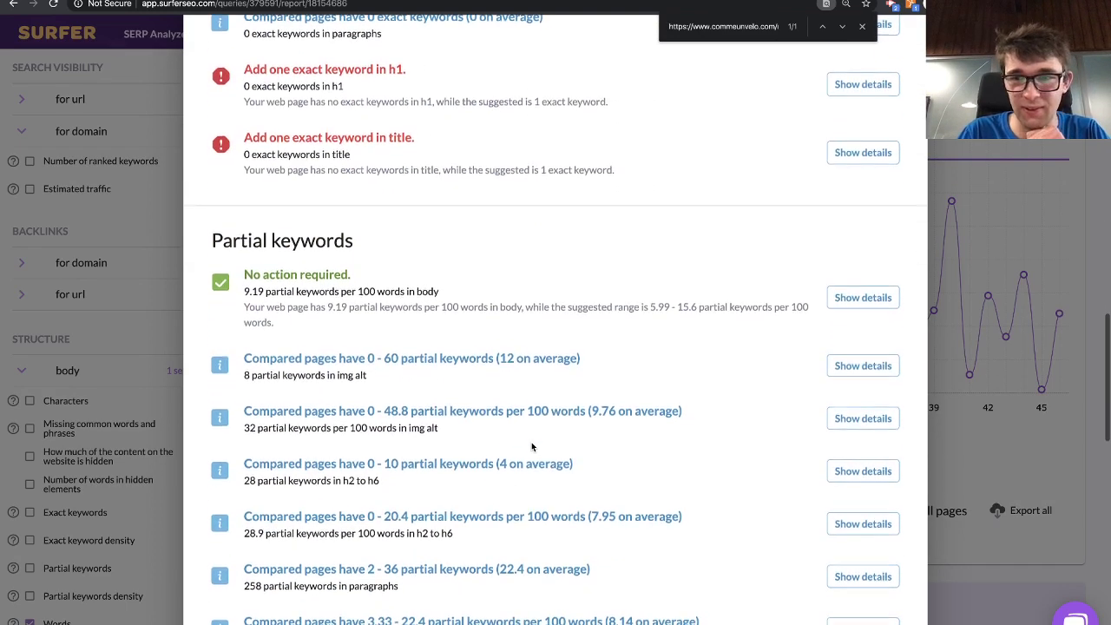
scroll(531, 446, down, 1)
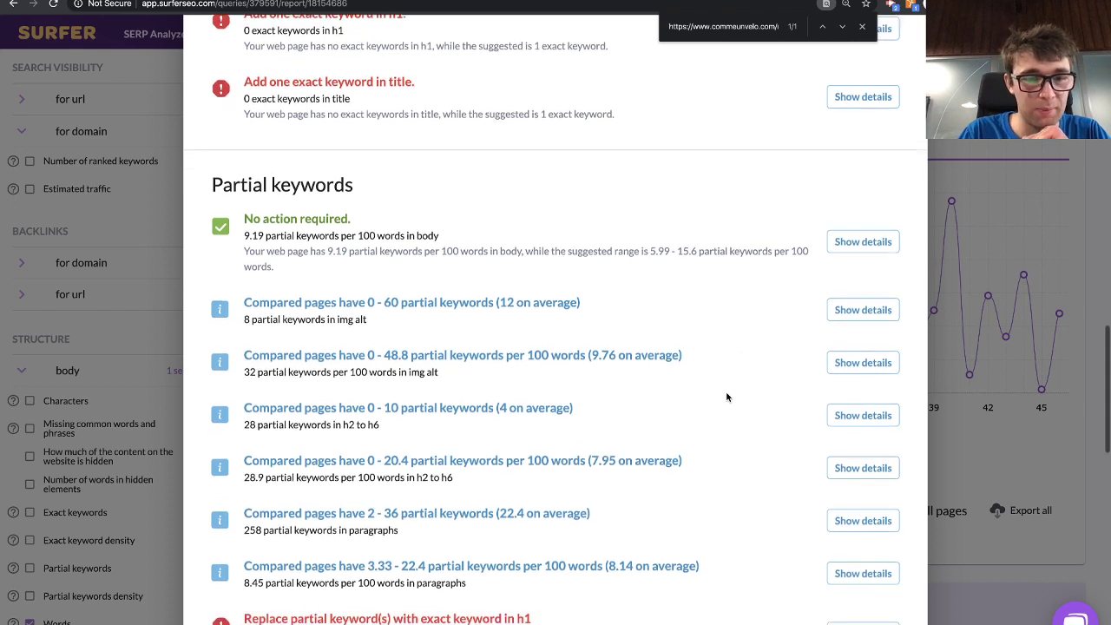
click(866, 228)
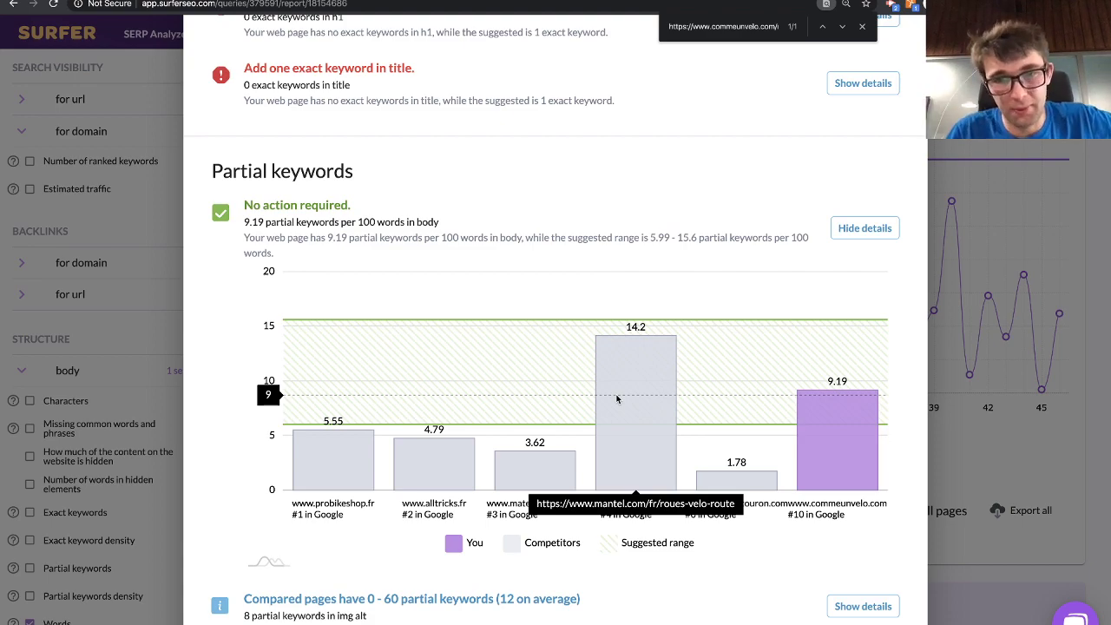
- Recheck the True Density phrases, and read the remaining Partial keywords recommendations, including those for h1 and title
scroll(626, 274, up, 15)
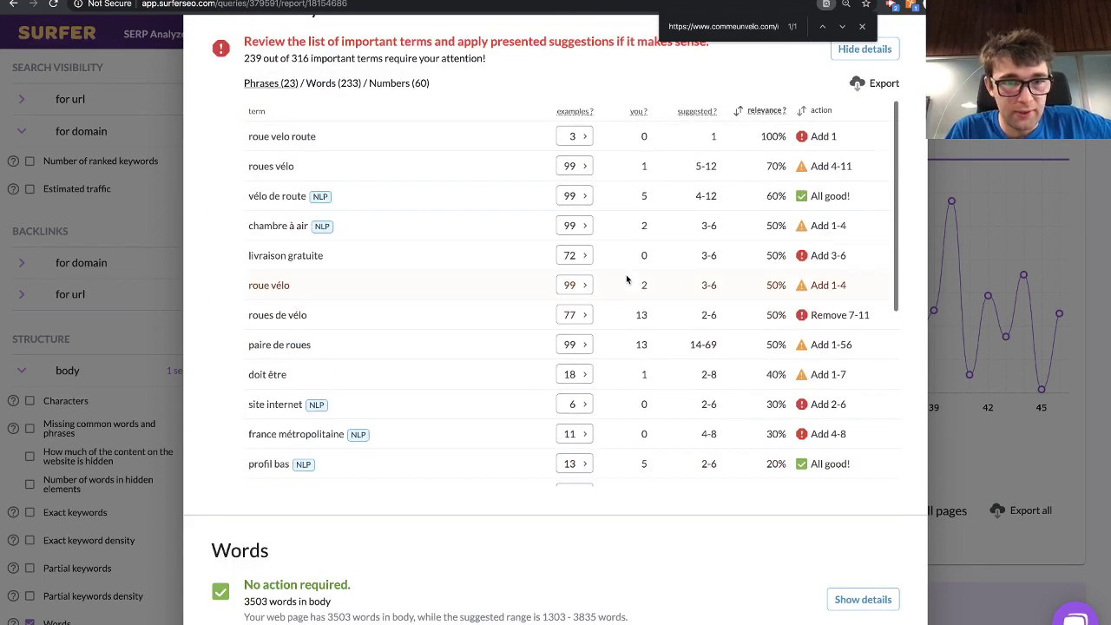
scroll(627, 279, up, 1)
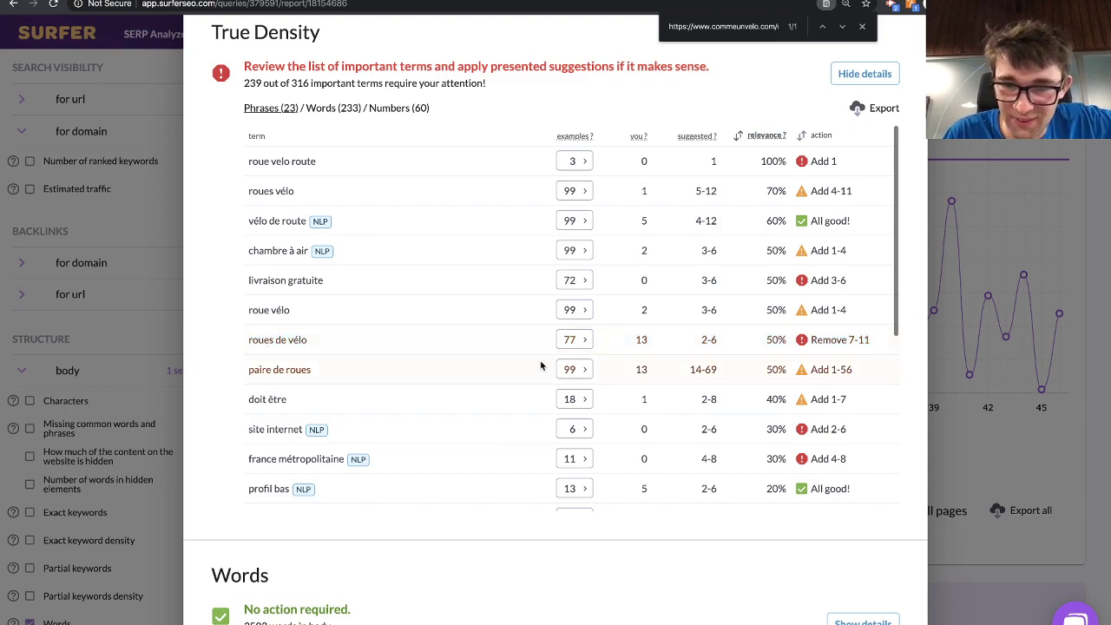
scroll(501, 621, down, 15)
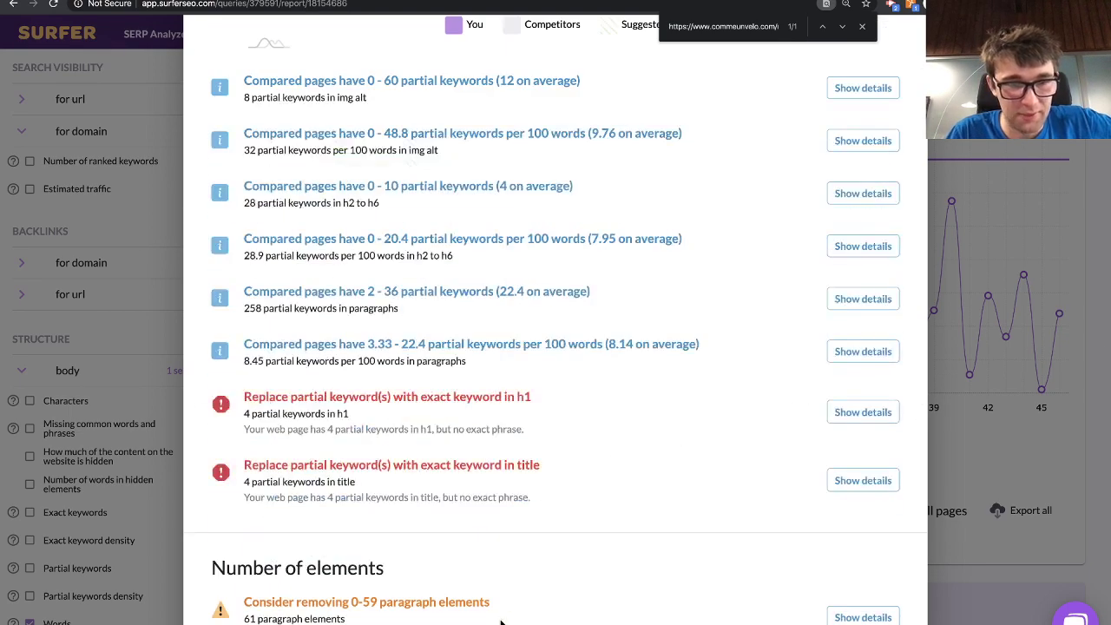
scroll(501, 621, down, 1)
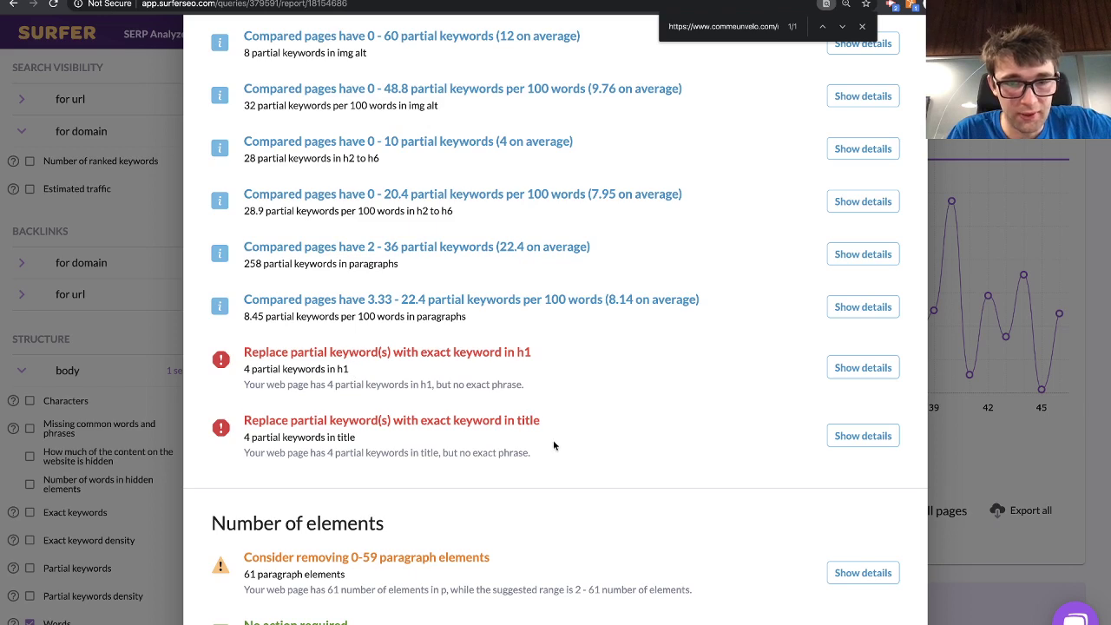
- Recheck the audited search phrase at the start of the audit, and read the Number of elements and Characters recommendations
scroll(506, 358, up, 10)
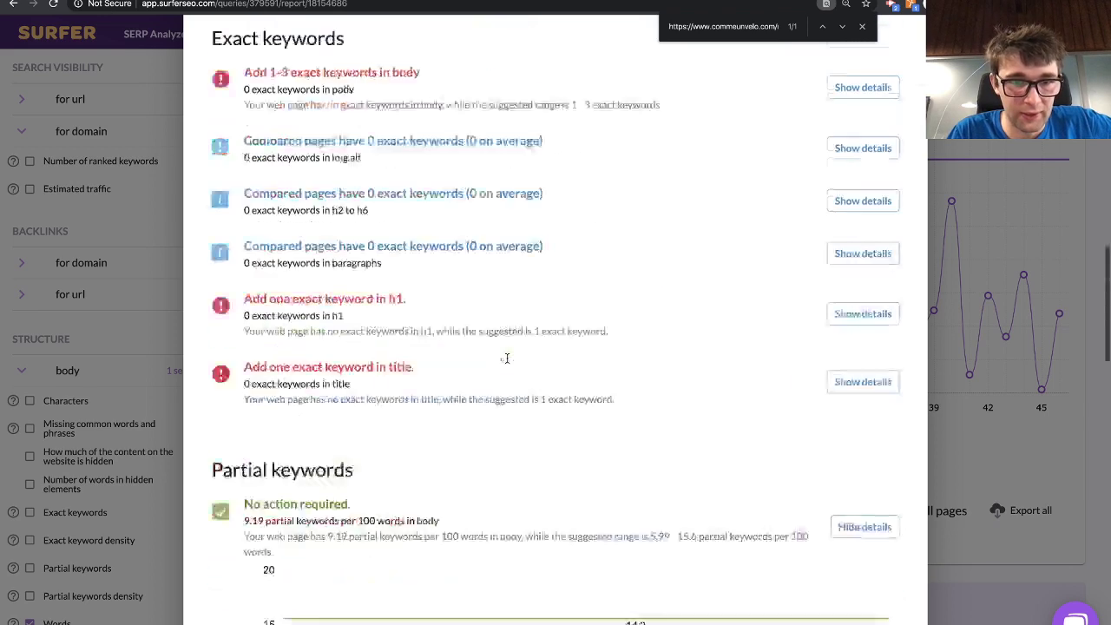
scroll(507, 357, up, 15)
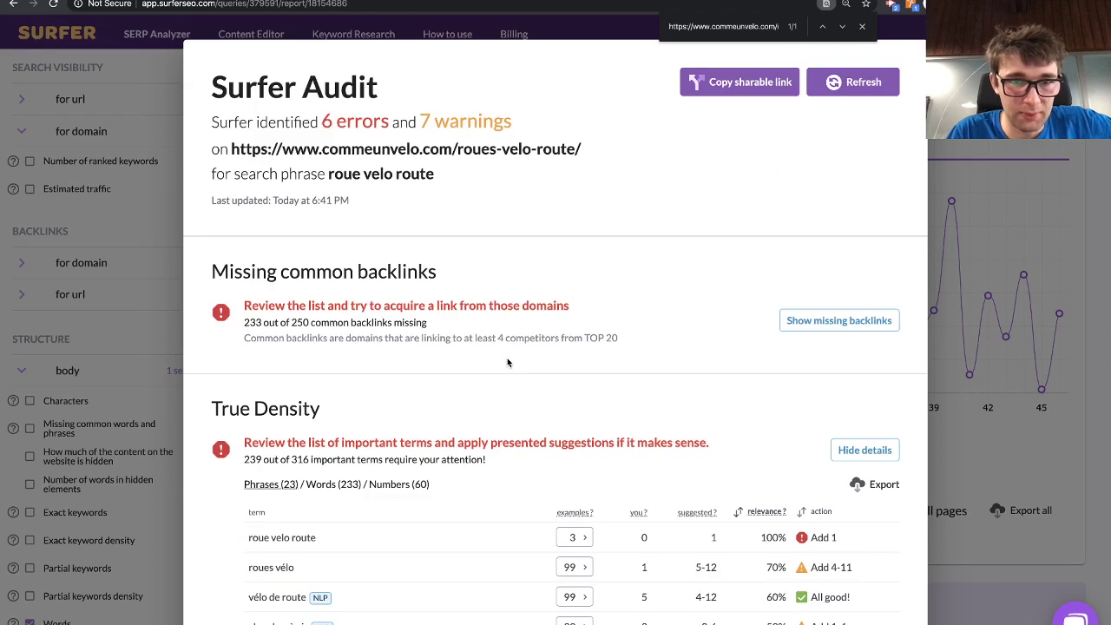
triple_click(379, 174)
scroll(439, 298, down, 10)
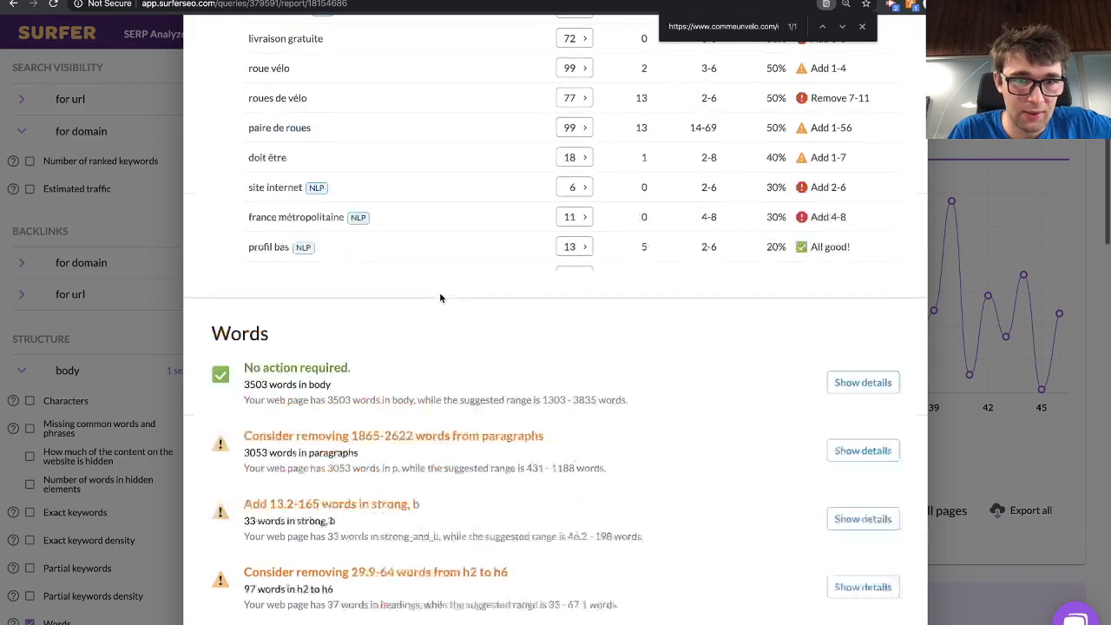
scroll(439, 298, down, 15)
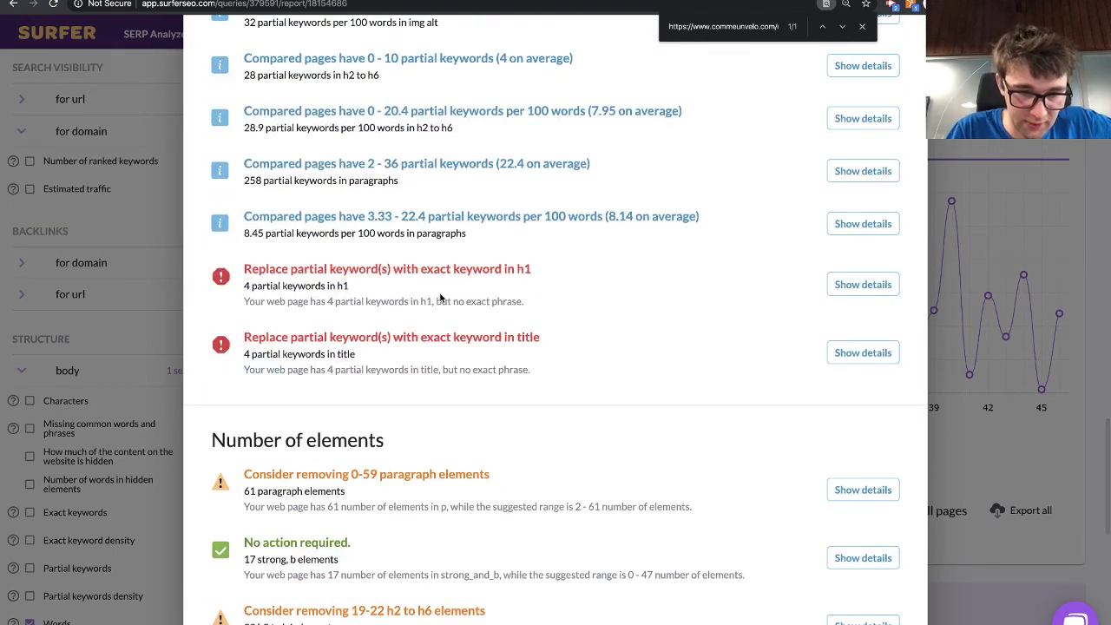
scroll(440, 298, down, 4)
scroll(440, 298, down, 3)
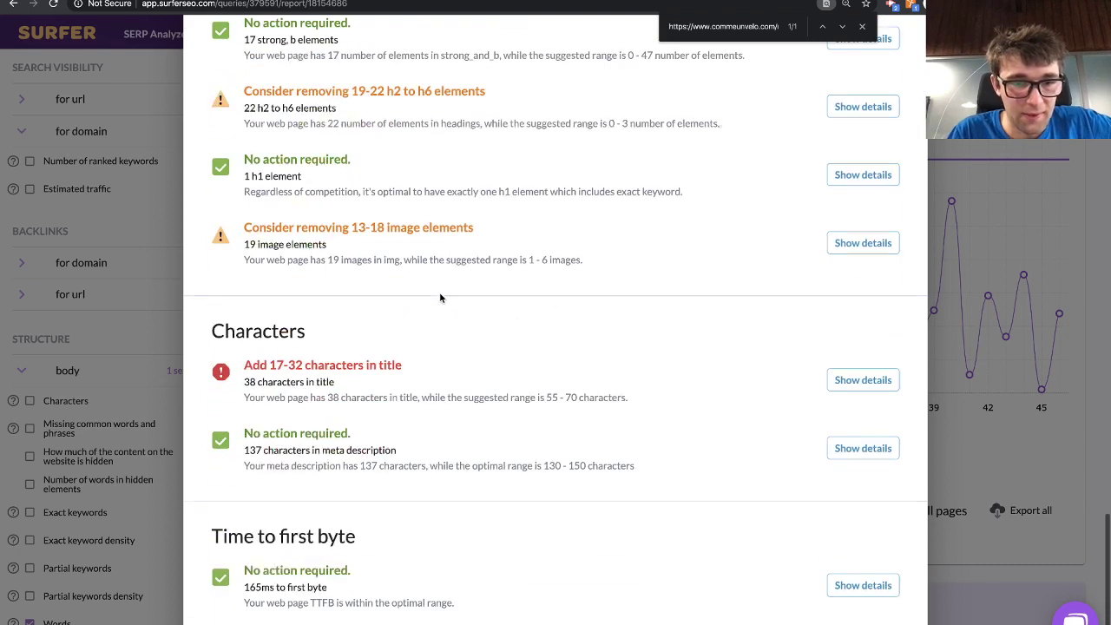
scroll(665, 409, down, 2)
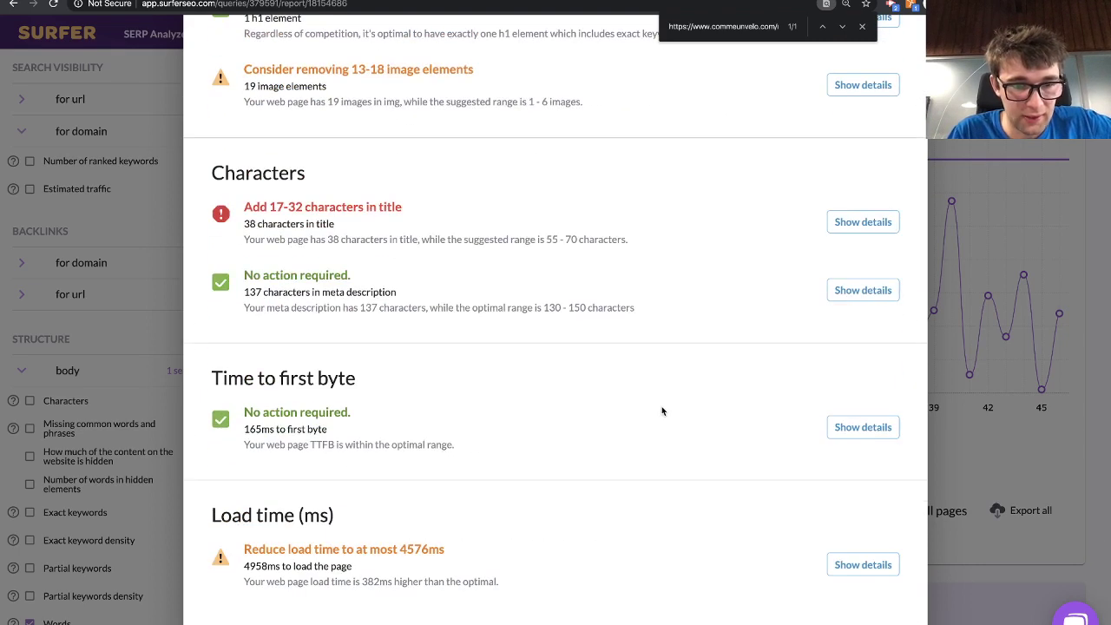
- Show the details for Load time and Time to first byte, and compare the page with its competitors in both charts
click(861, 565)
scroll(606, 366, down, 4)
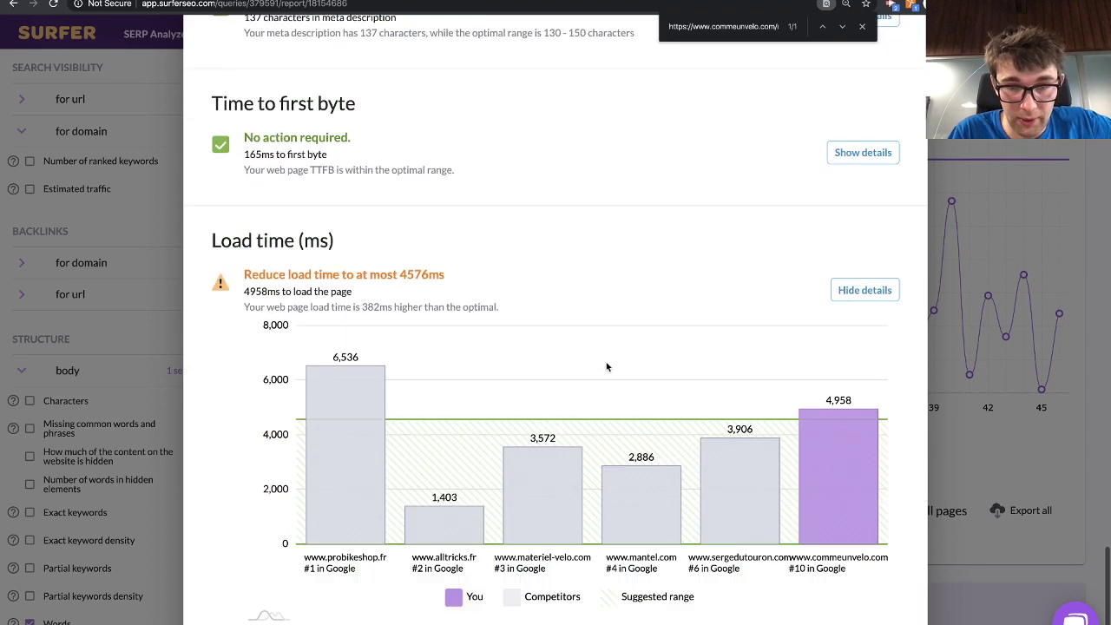
scroll(606, 366, down, 1)
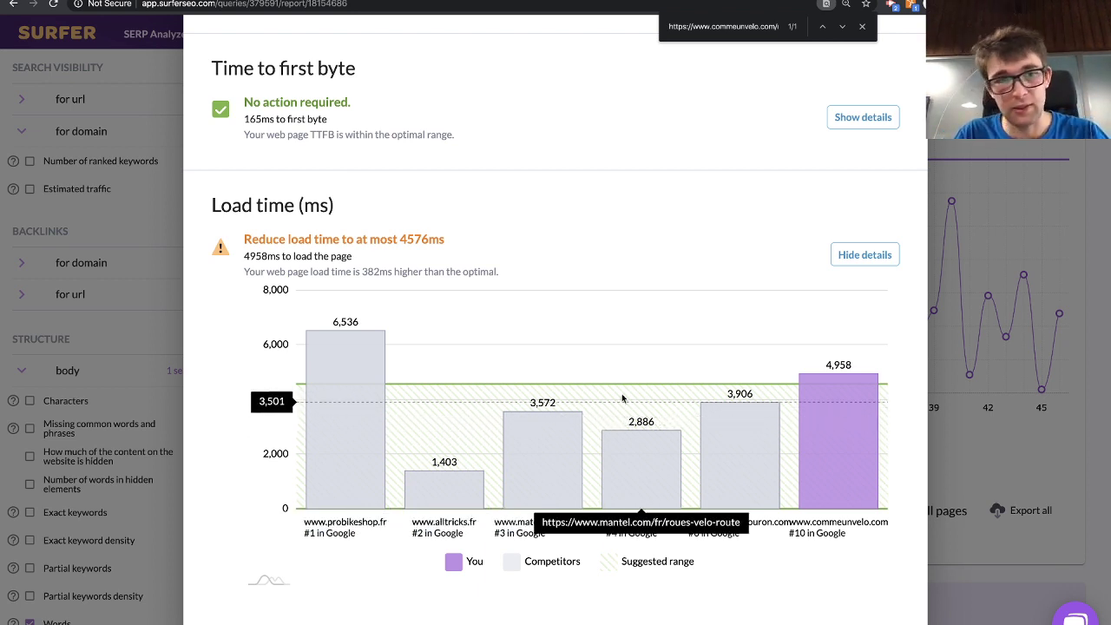
click(861, 117)
scroll(759, 388, down, 1)
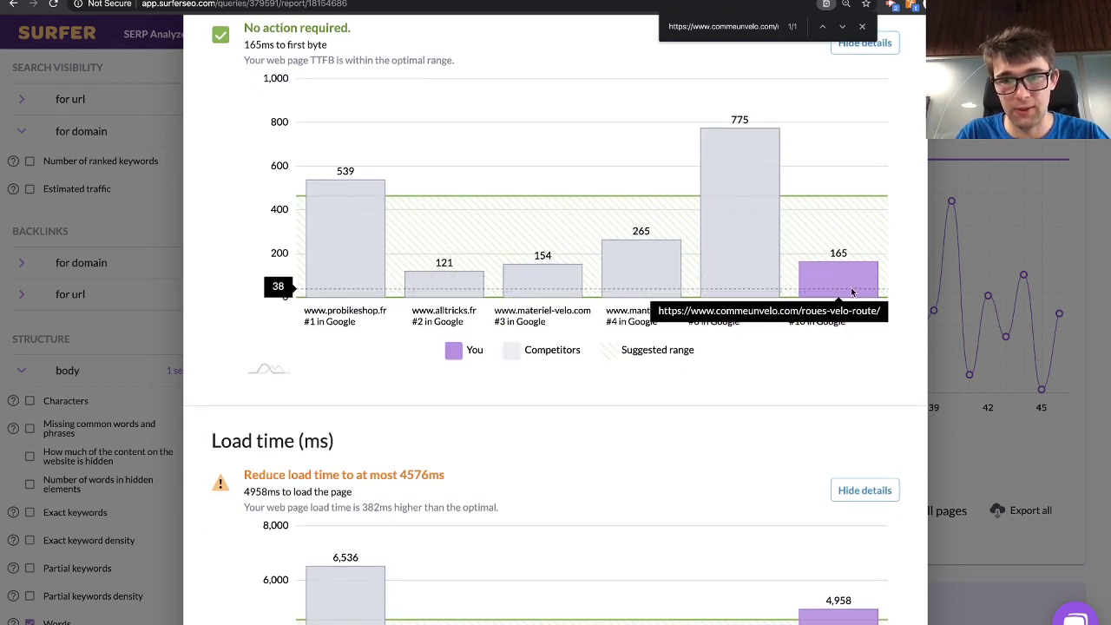
scroll(773, 304, up, 1)
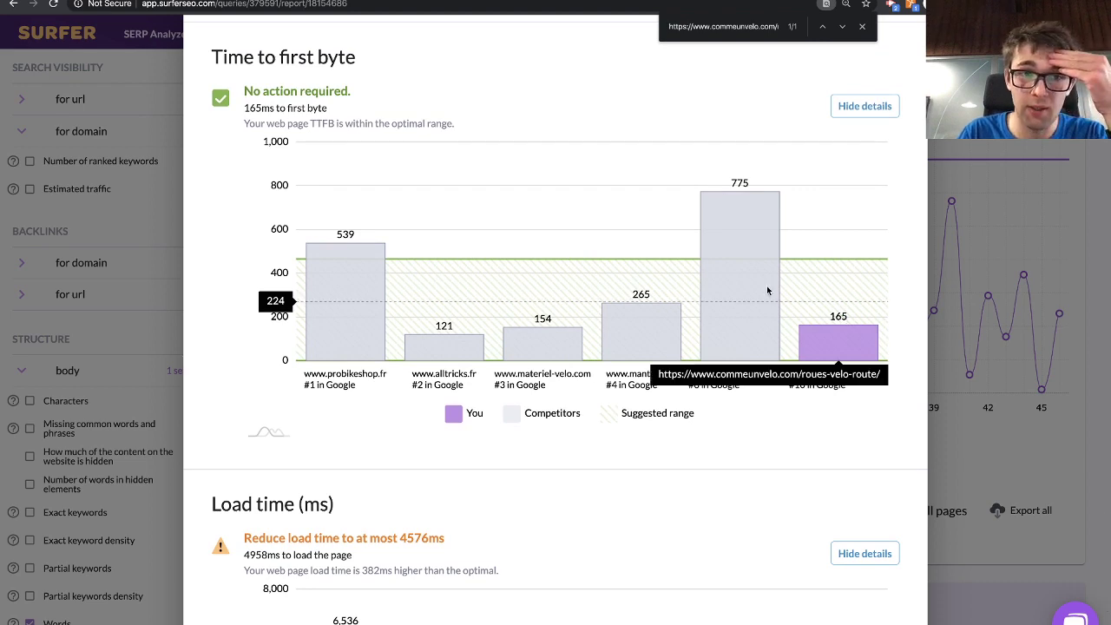
scroll(652, 401, down, 4)
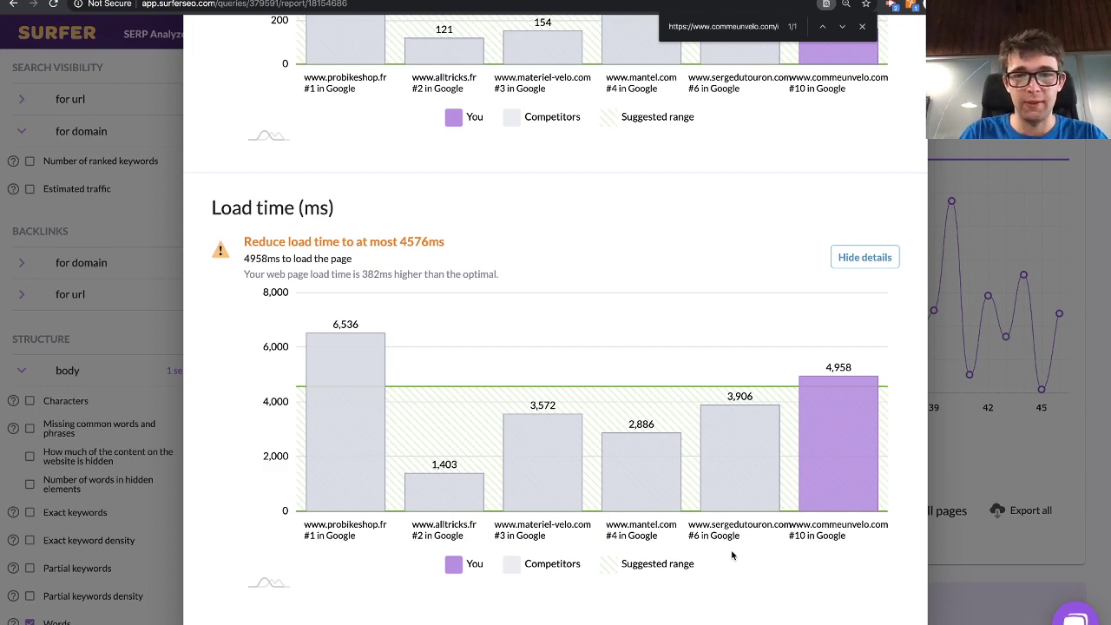
- Go back through the audit sections and reread the True Density phrases with their suggested actions
scroll(732, 556, up, 3)
scroll(732, 555, up, 6)
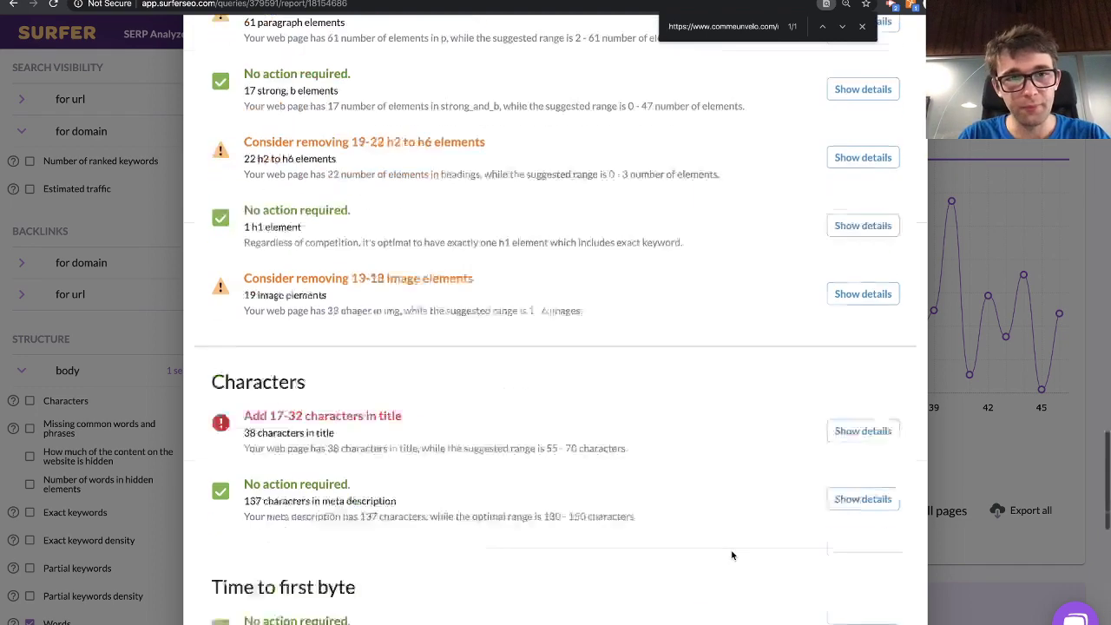
scroll(732, 556, up, 2)
scroll(732, 556, down, 7)
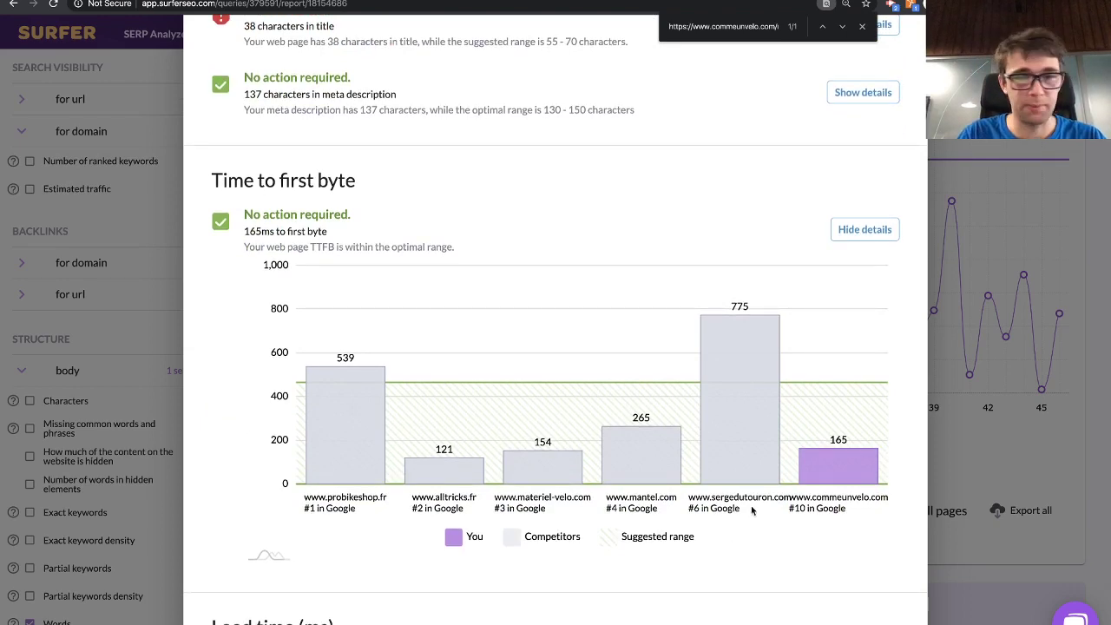
scroll(750, 507, up, 15)
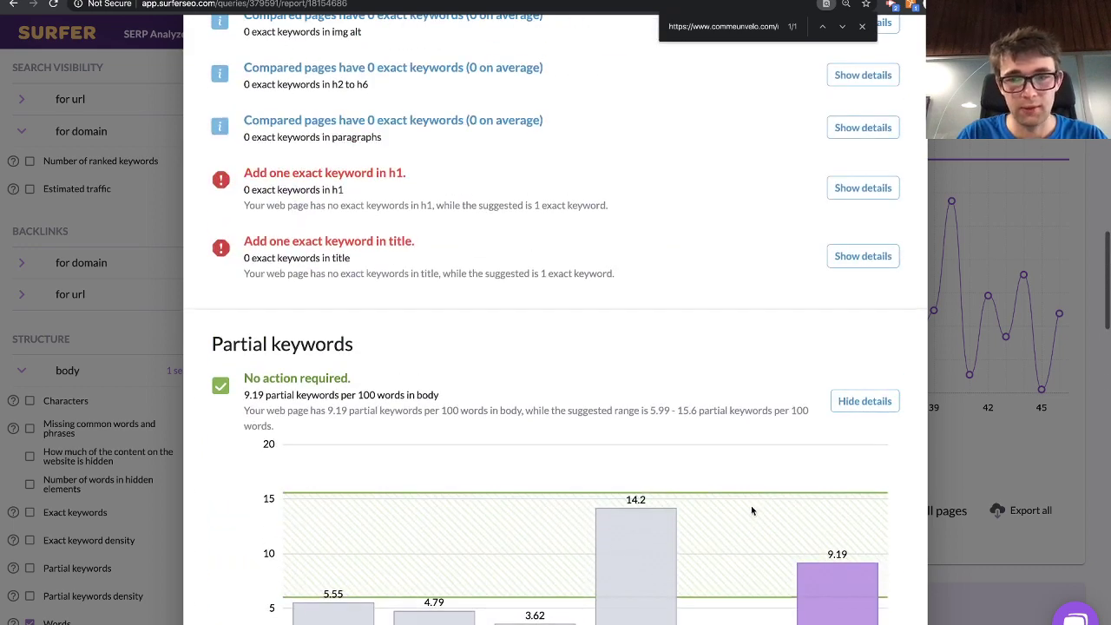
scroll(751, 511, up, 8)
scroll(751, 511, up, 10)
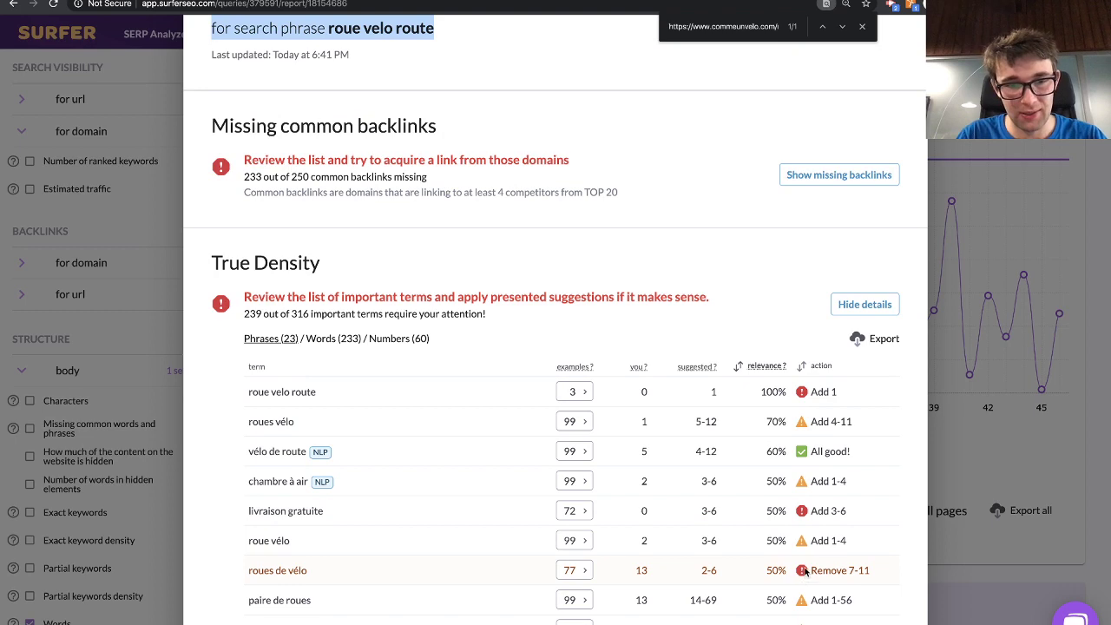
scroll(815, 513, down, 5)
scroll(816, 514, down, 3)
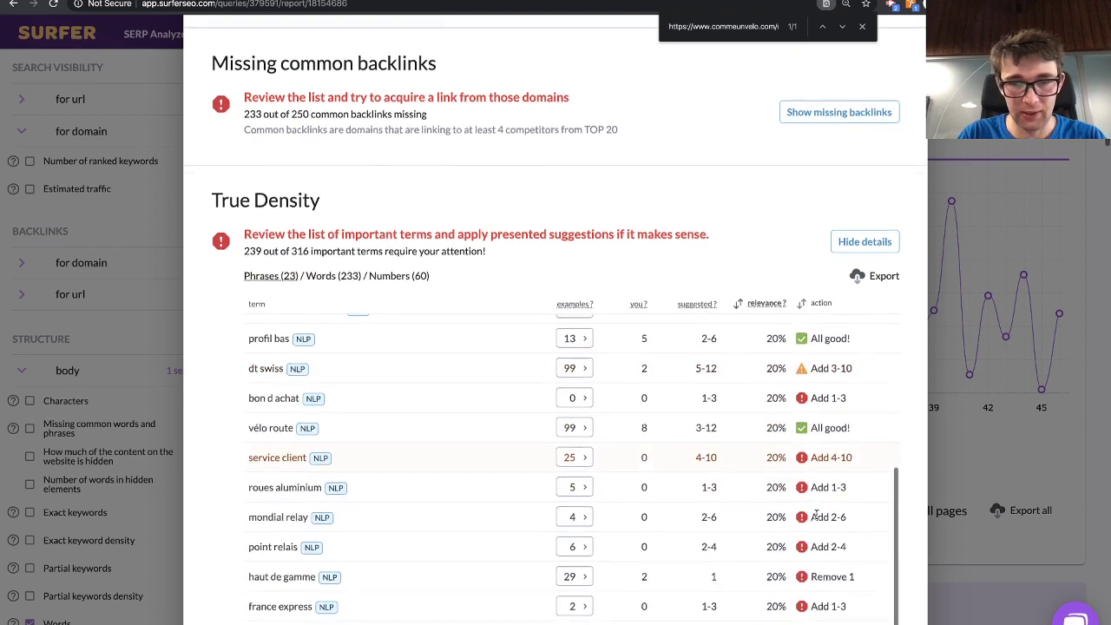
- Read through the audit once more from Words to the Load time chart, and close the audit report
scroll(723, 509, down, 15)
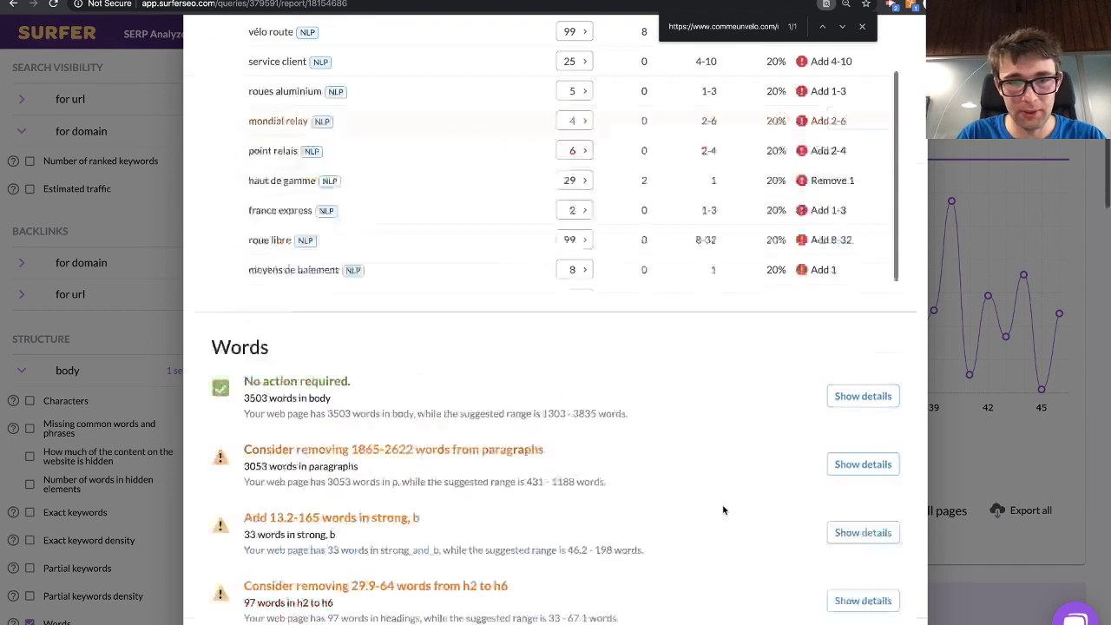
scroll(723, 509, down, 10)
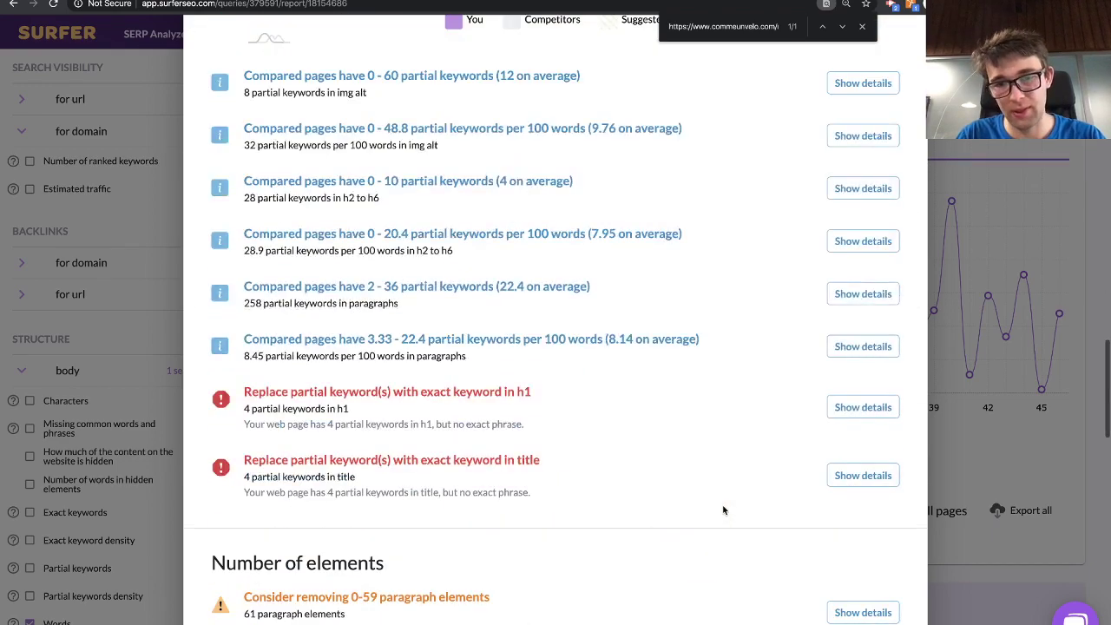
scroll(723, 509, down, 2)
scroll(723, 509, down, 3)
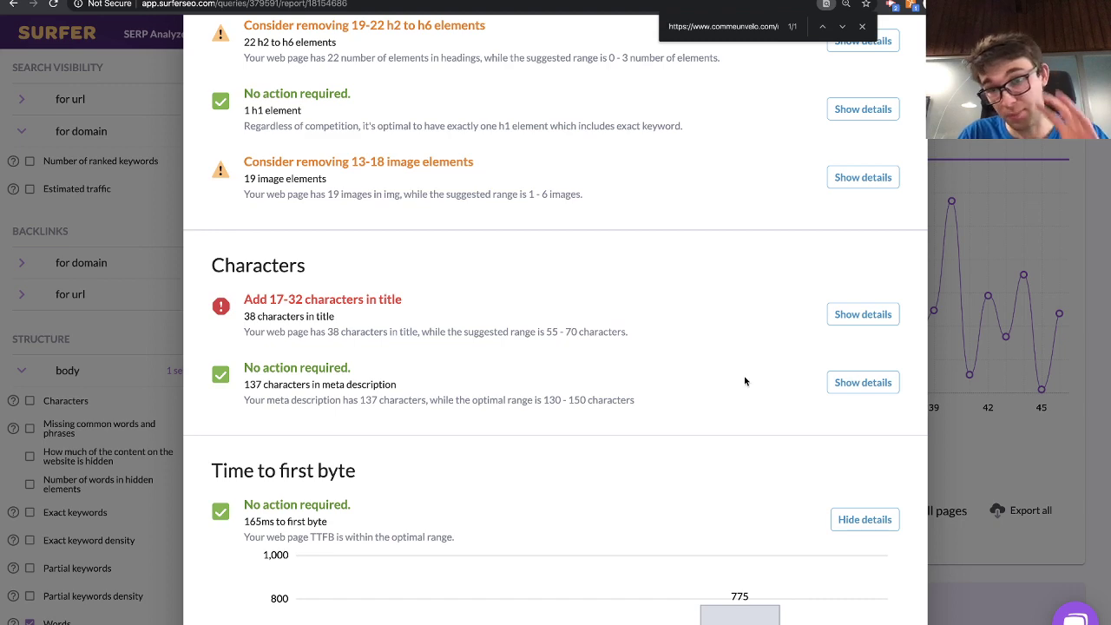
scroll(745, 380, down, 12)
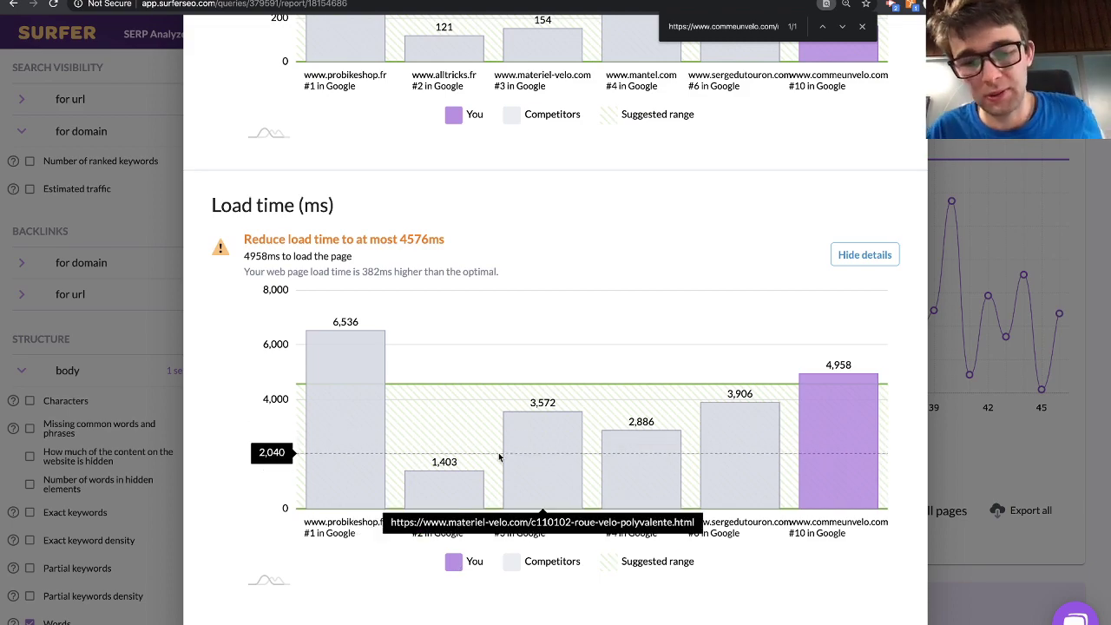
scroll(499, 457, up, 20)
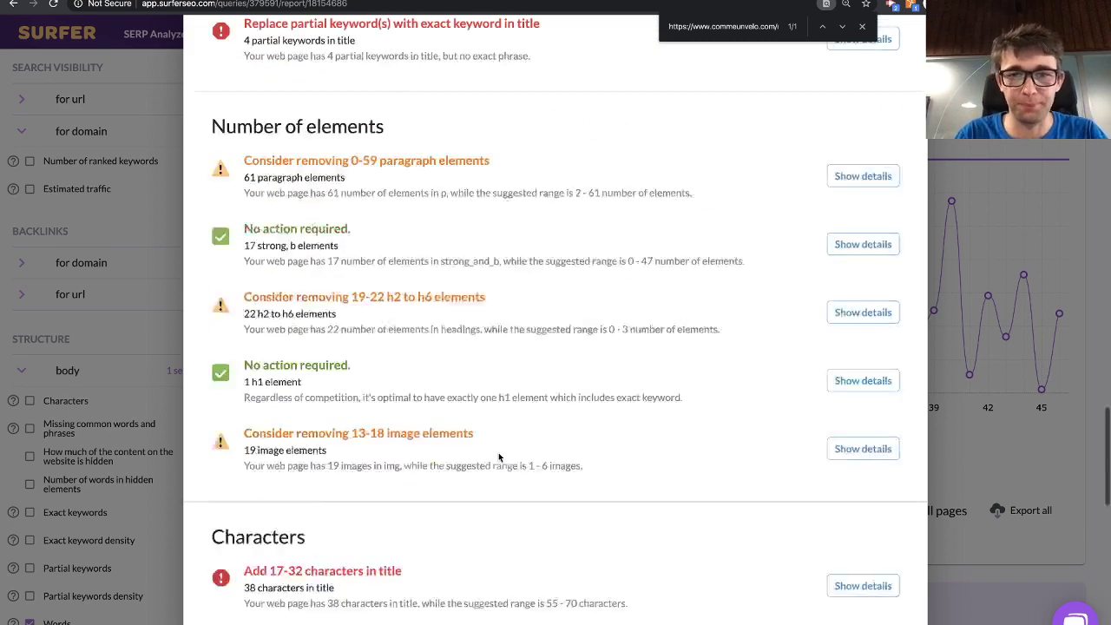
click(1102, 154)
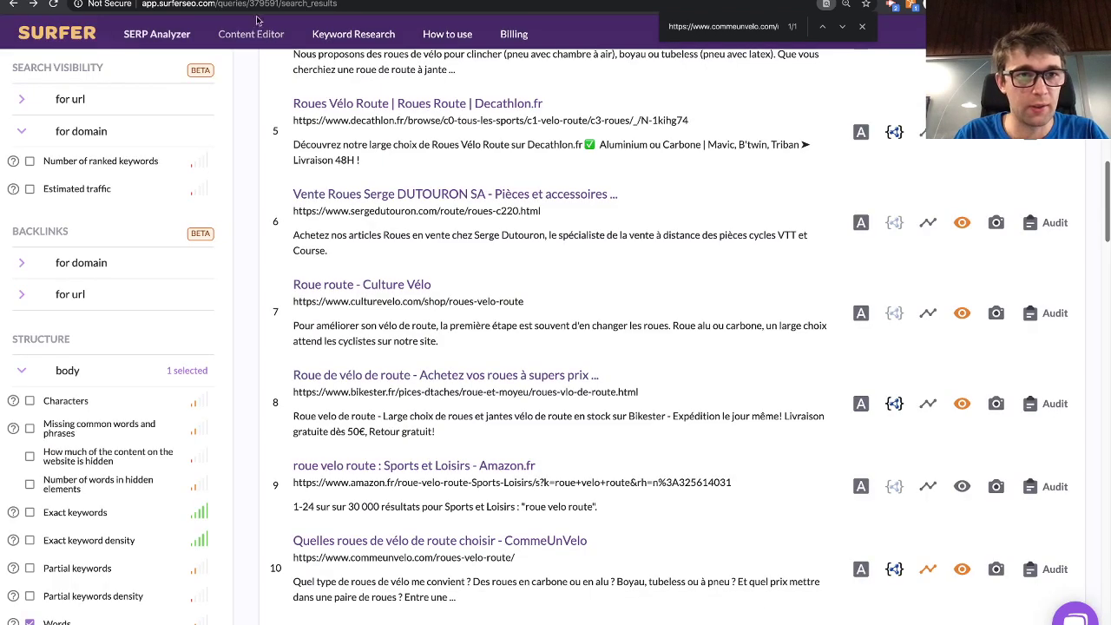
- Check the responses spreadsheet, and open the "teken bij honden" query from the SERP Analyzer history in Surfer
key(ctrl+shift+Tab)
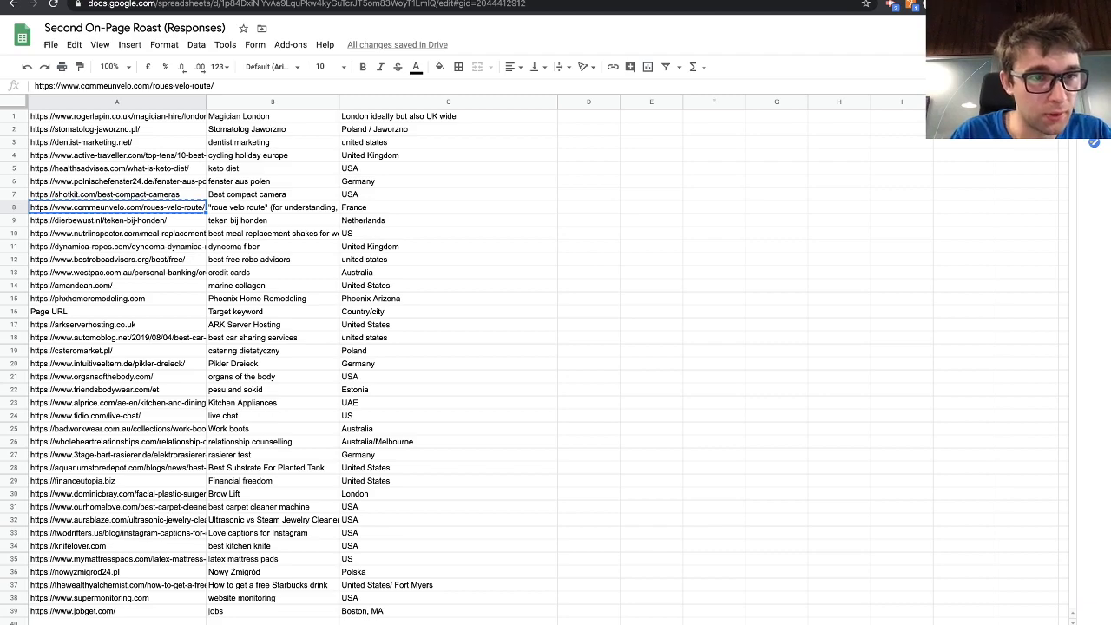
key(ctrl+Tab)
key(ctrl+f)
text(https://www.commeunvelo.com/roues-velo-route/)
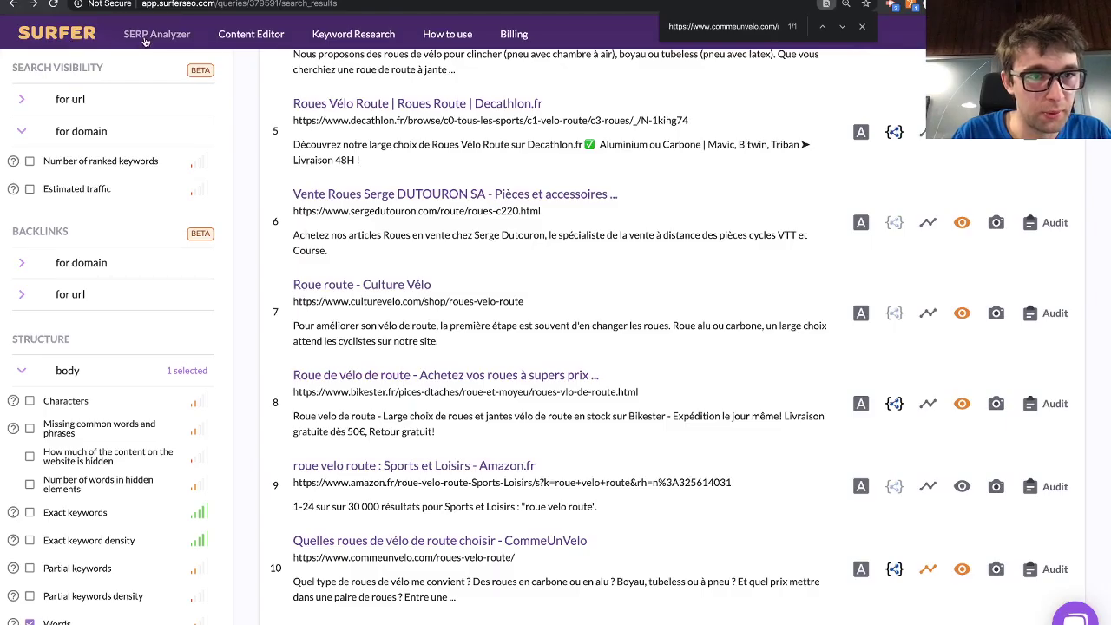
click(146, 36)
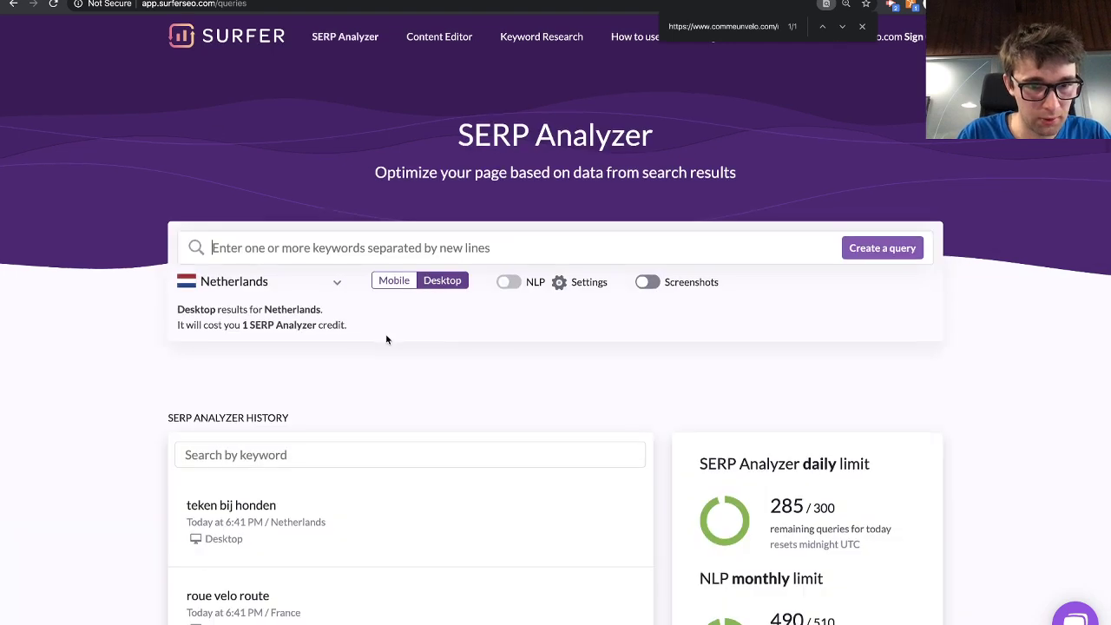
scroll(386, 333, down, 1)
click(293, 445)
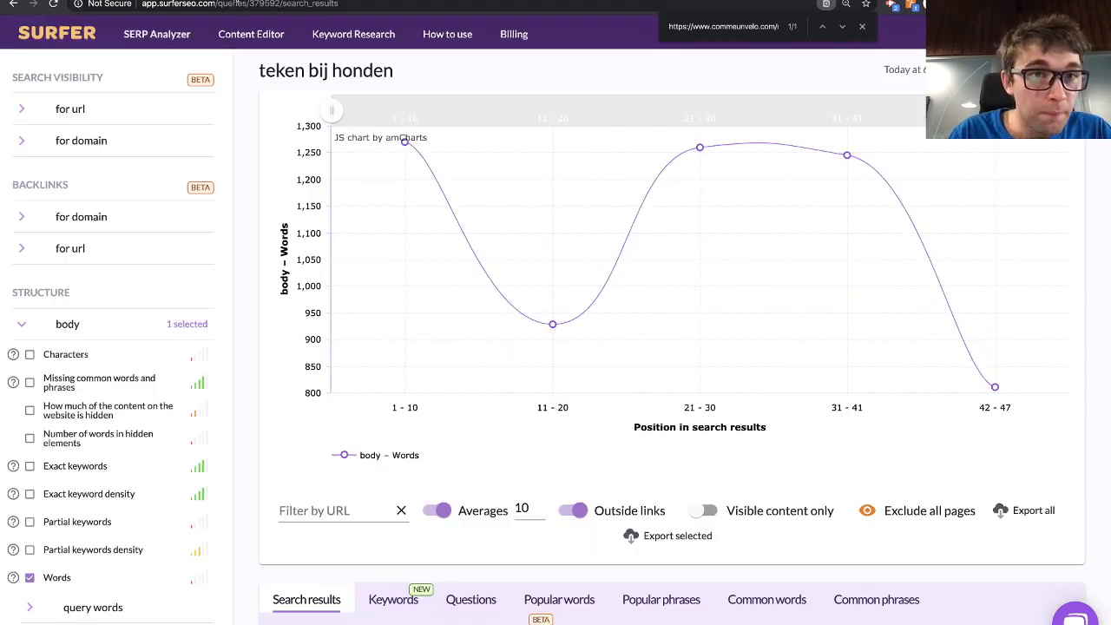
click(221, 1)
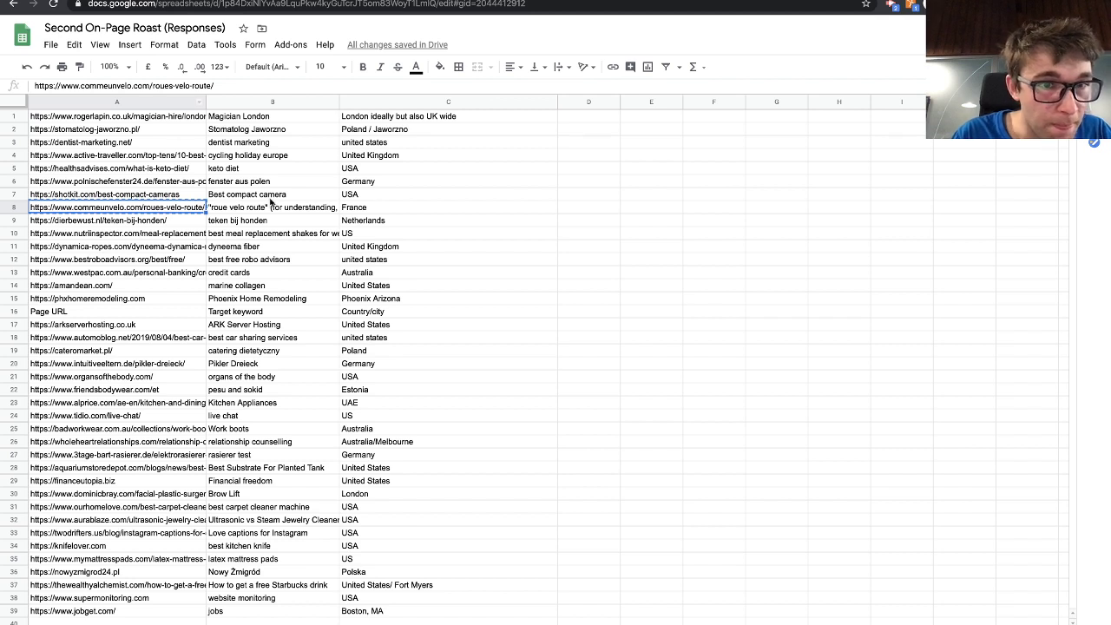
click(160, 219)
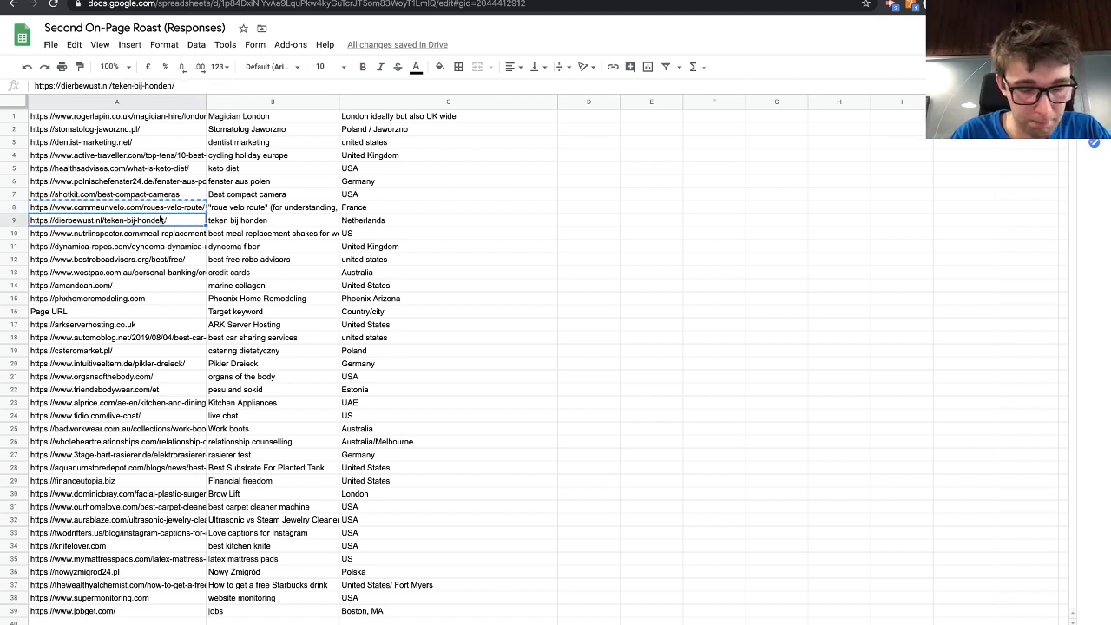
key(super+c)
key(ctrl+shift+Tab)
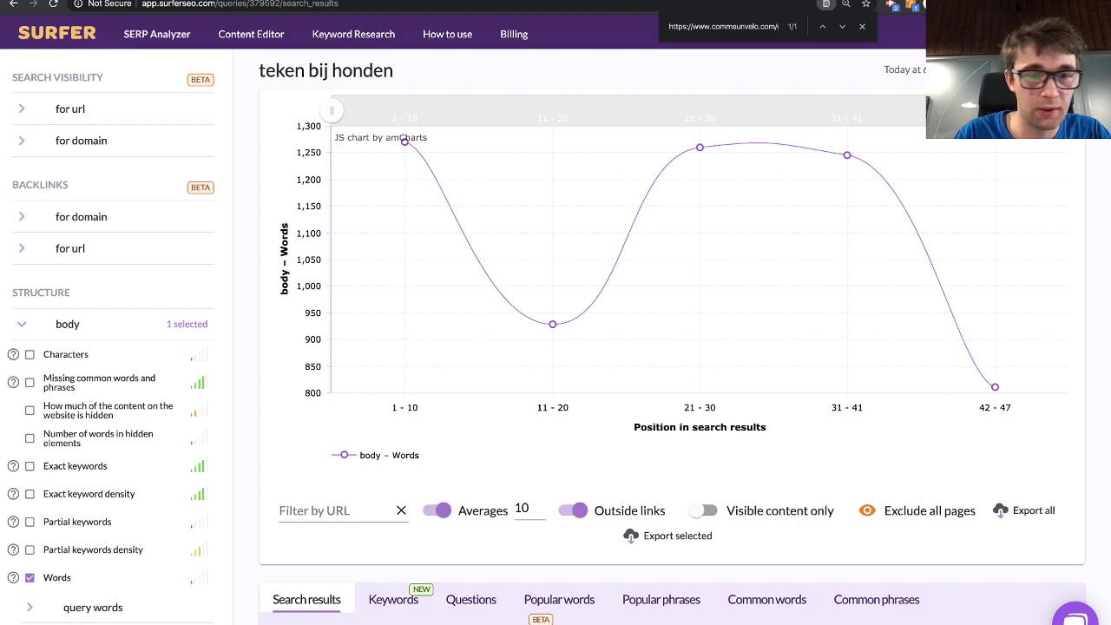
key(super+f)
key(super+v)
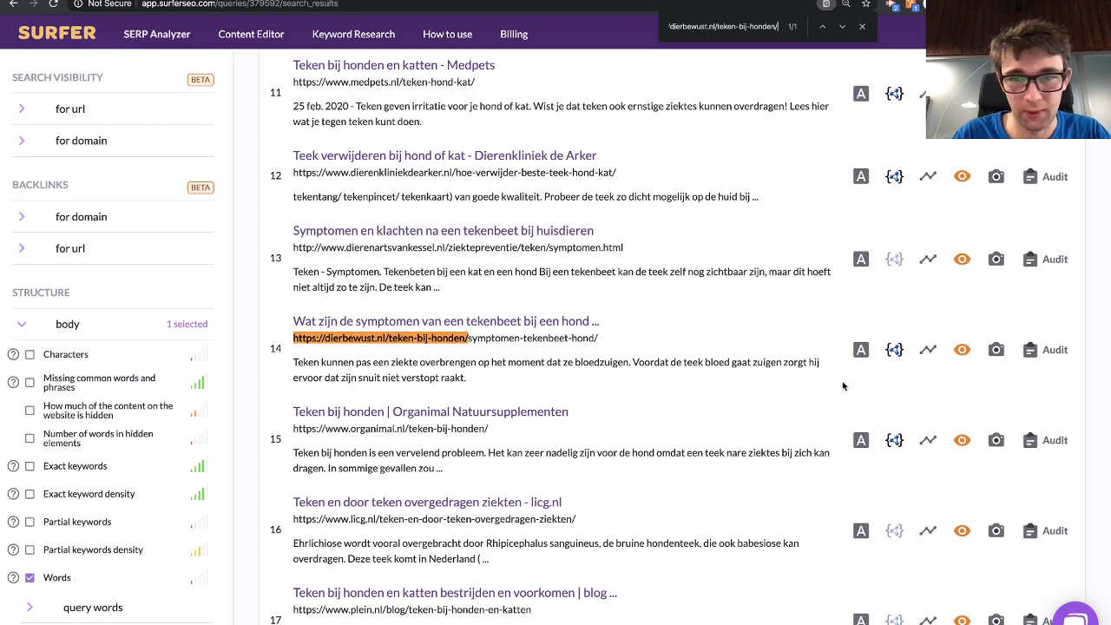
- Plot the dierbewust.nl page as a comparison line in the body word count chart, and turn off the averages
click(928, 348)
scroll(723, 342, up, 15)
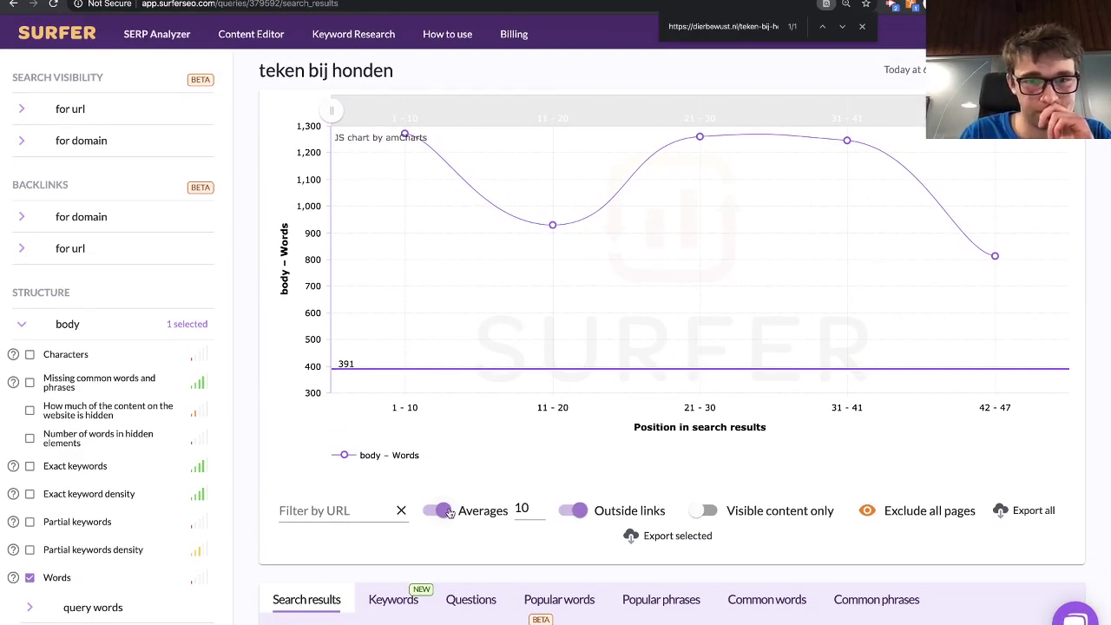
click(442, 510)
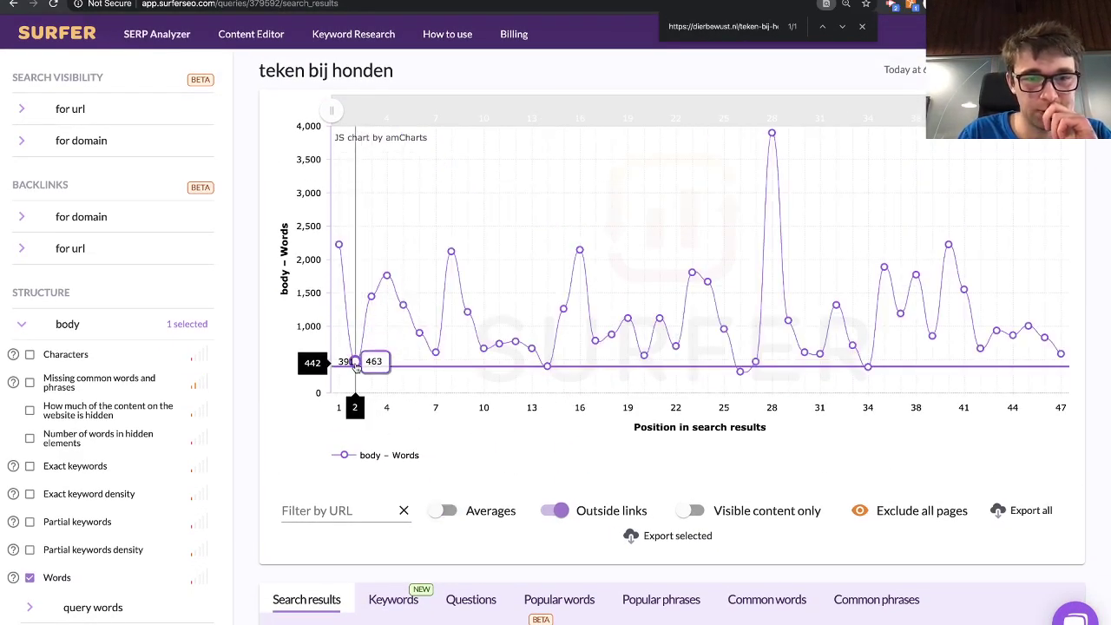
scroll(355, 366, down, 3)
scroll(355, 366, up, 2)
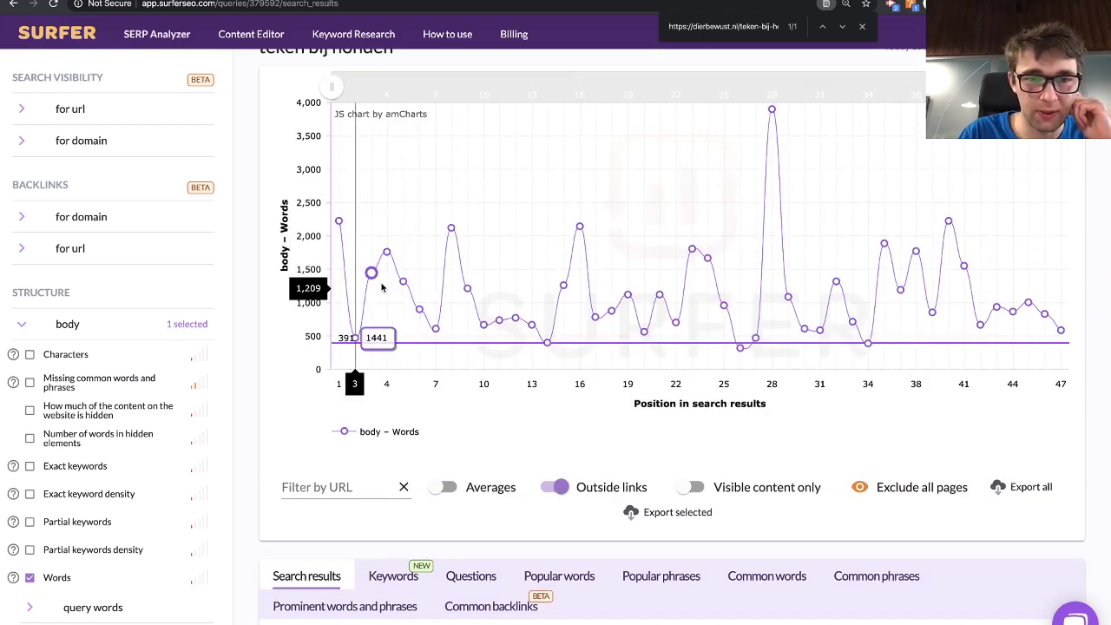
- Add the domain's estimated traffic to the chart and keep body Words selected alongside it
click(51, 580)
click(112, 153)
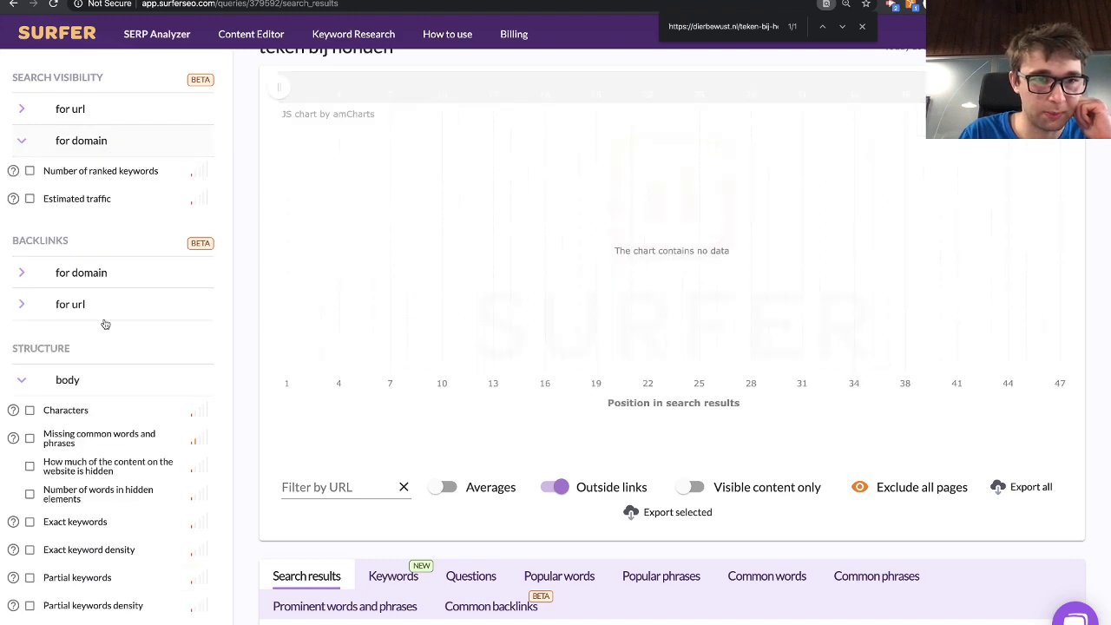
click(121, 196)
scroll(121, 347, down, 1)
click(83, 584)
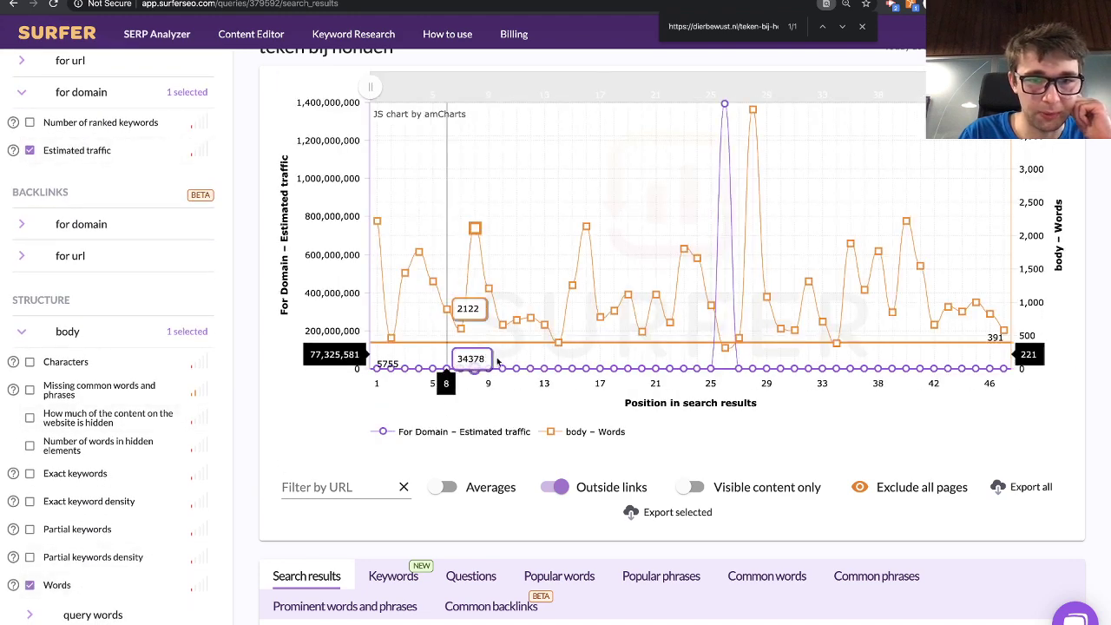
- Exclude the YouTube video at position 26 and the zooplus.nl page at position 7 from the chart and audit
scroll(750, 524, down, 1)
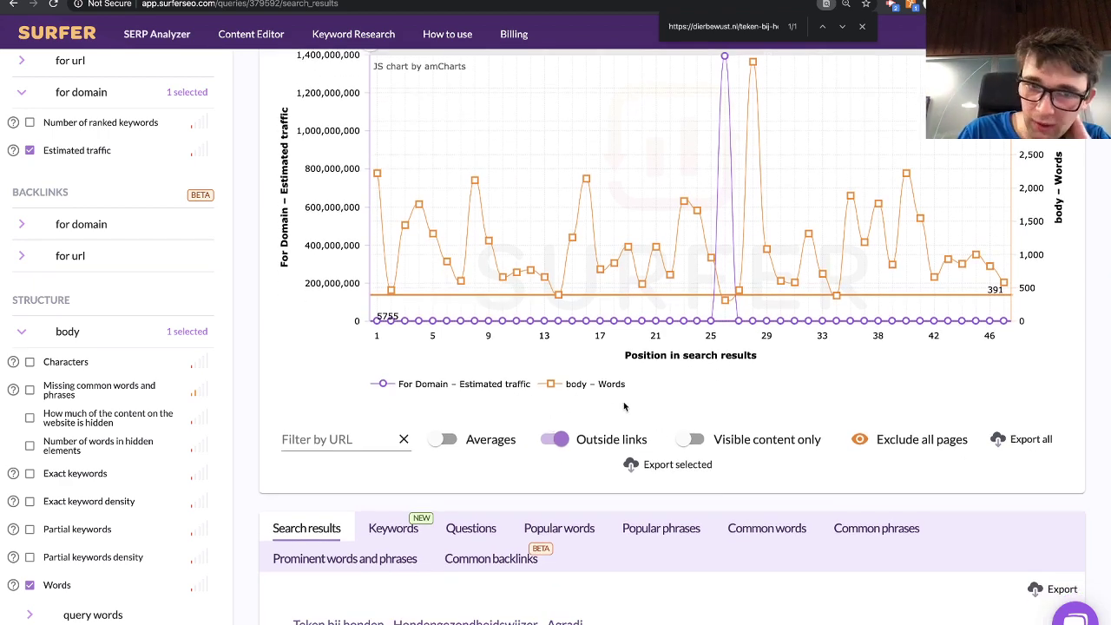
scroll(625, 382, down, 1)
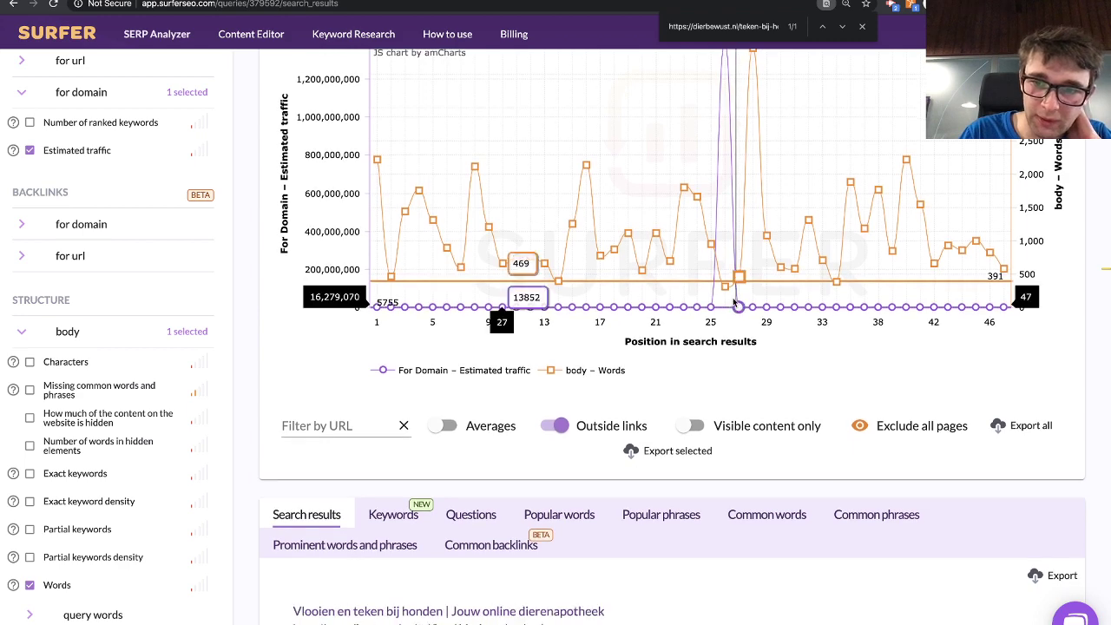
scroll(729, 299, down, 3)
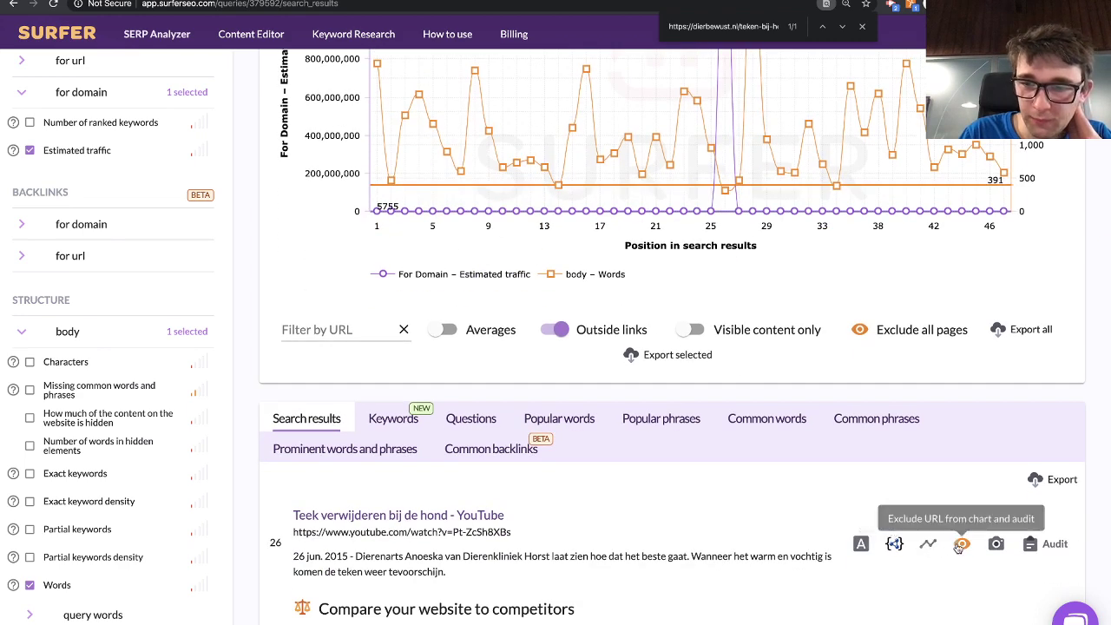
scroll(776, 274, up, 2)
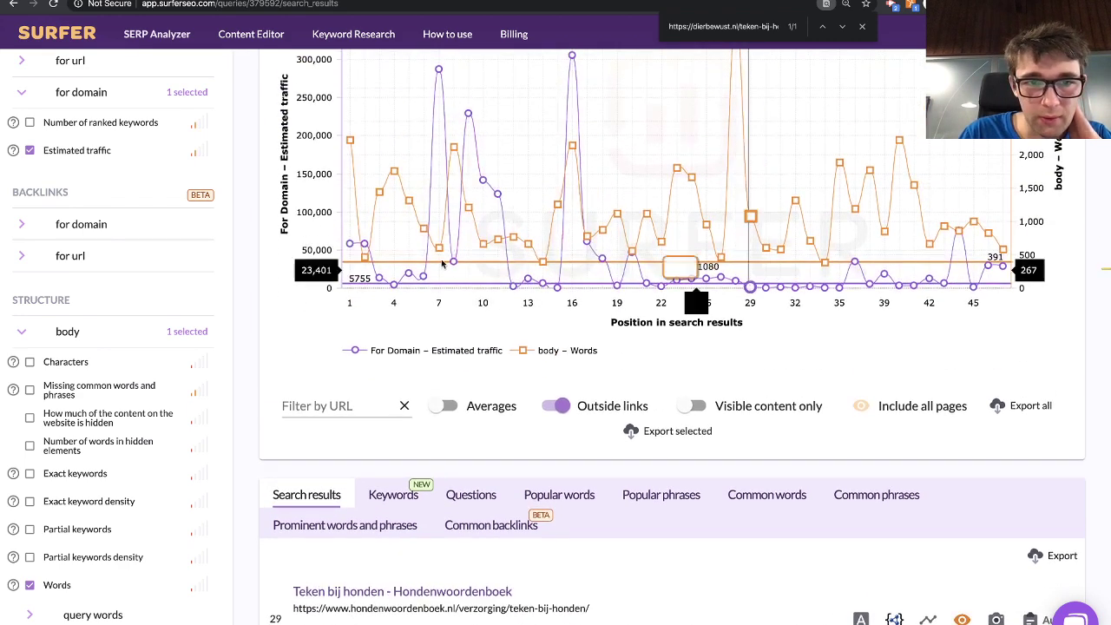
mouse_move(440, 250)
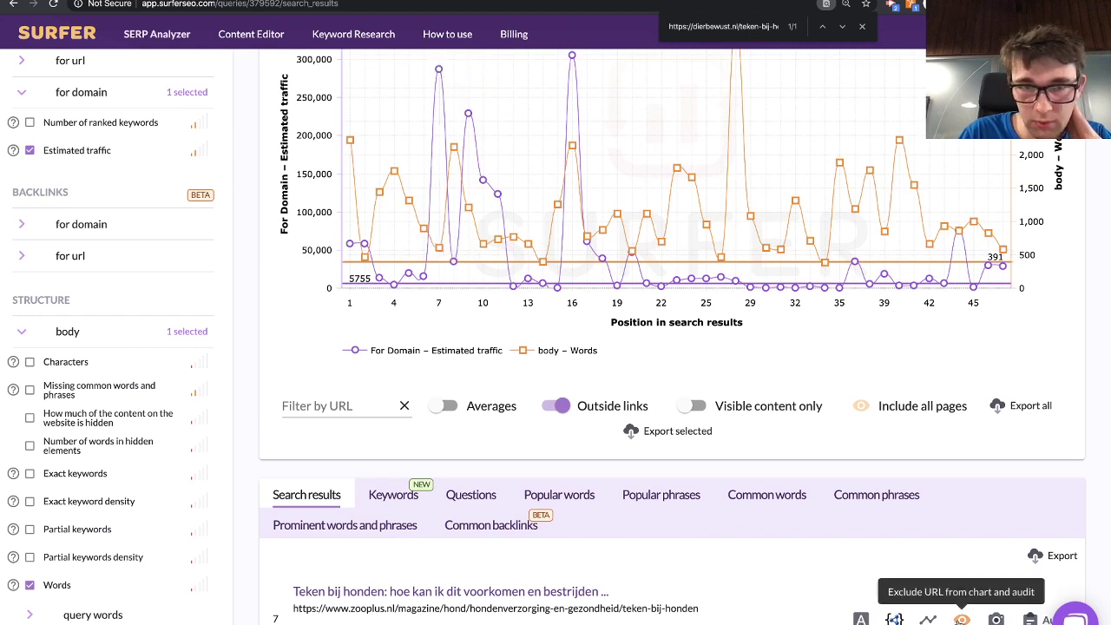
click(961, 619)
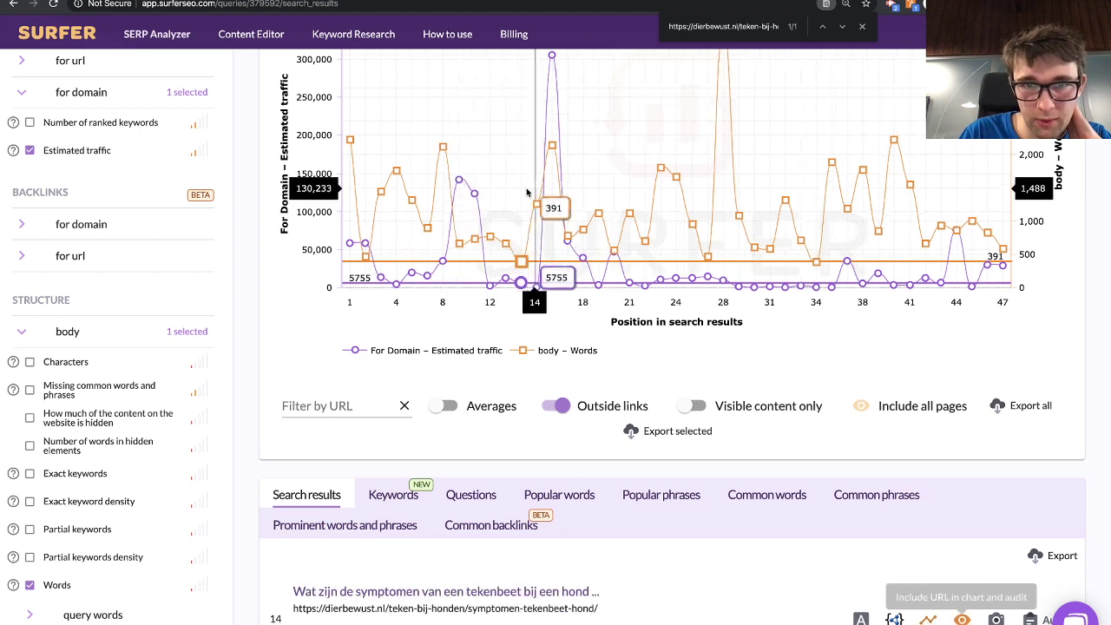
- Exclude the plein.nl page at position 17 and the licg.nl page at position 16 from the chart and audit
mouse_move(547, 200)
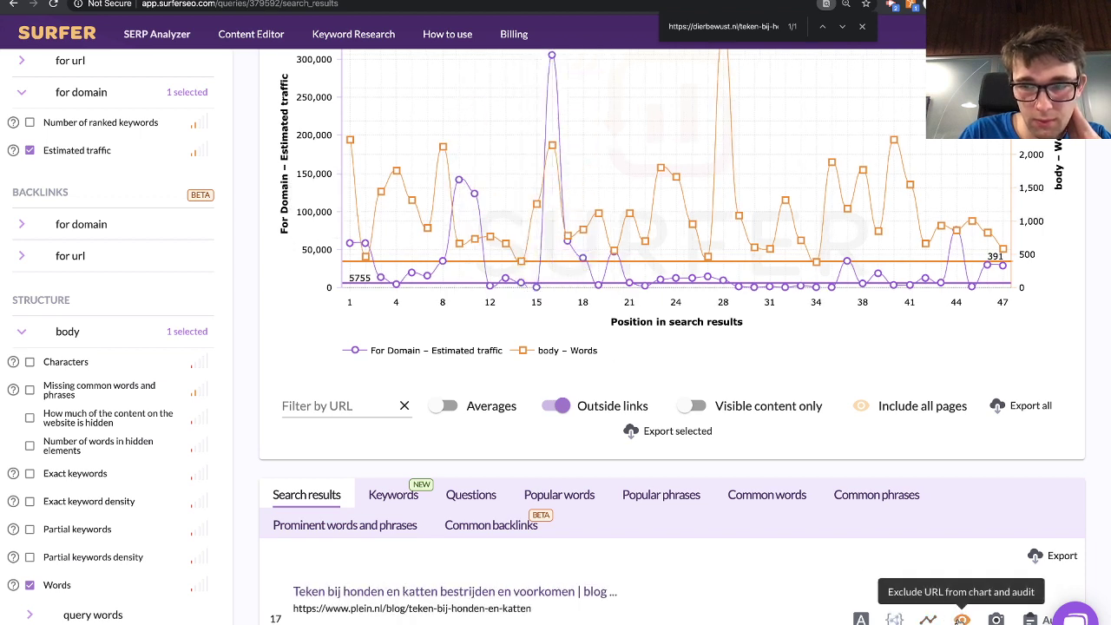
mouse_move(556, 252)
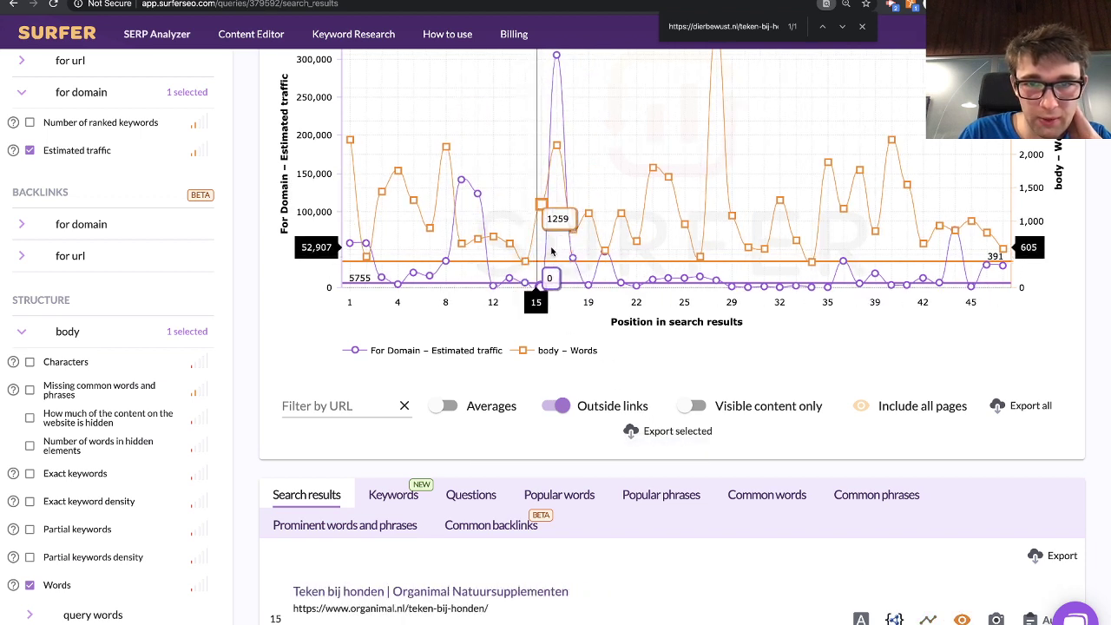
click(961, 618)
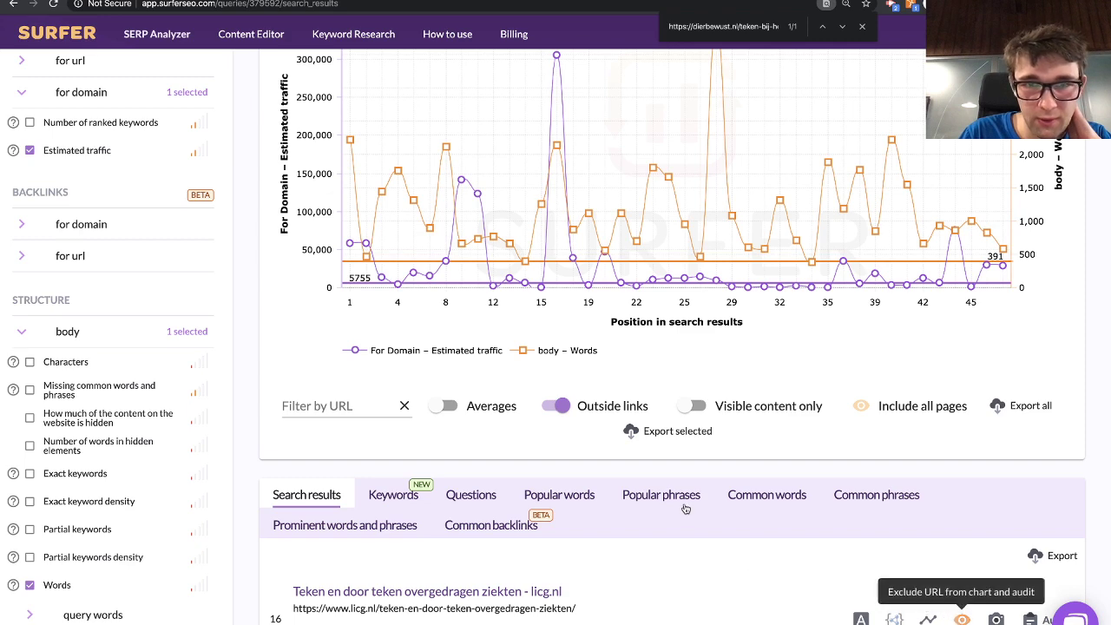
- Exclude the remaining high-traffic pages between positions 9 and 13, including medpets.nl at position 11, from the chart and audit
scroll(686, 509, up, 1)
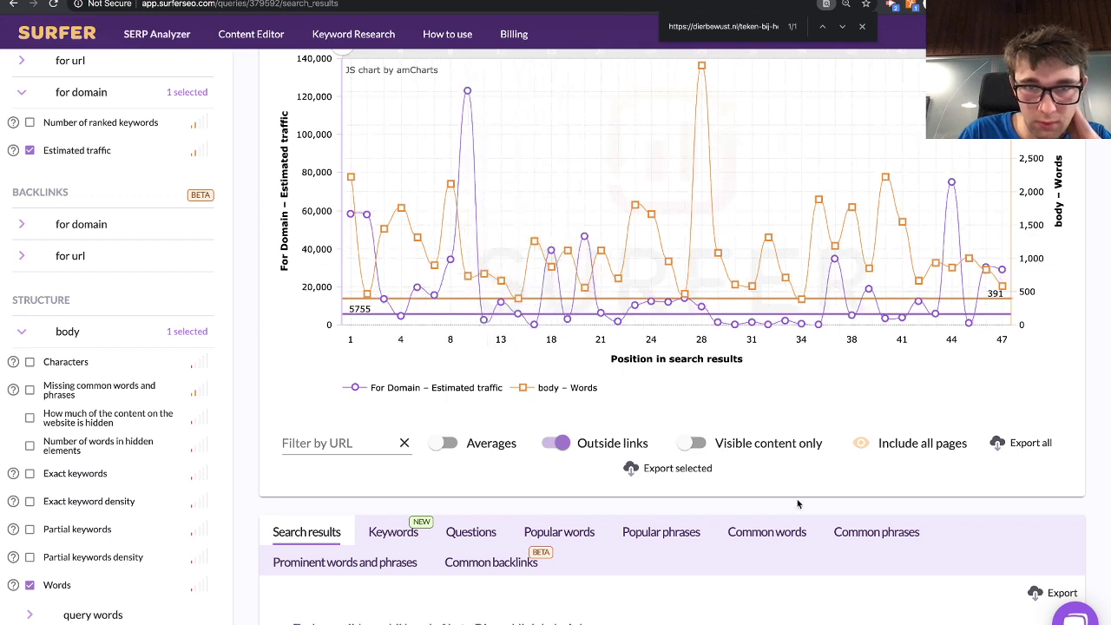
click(959, 623)
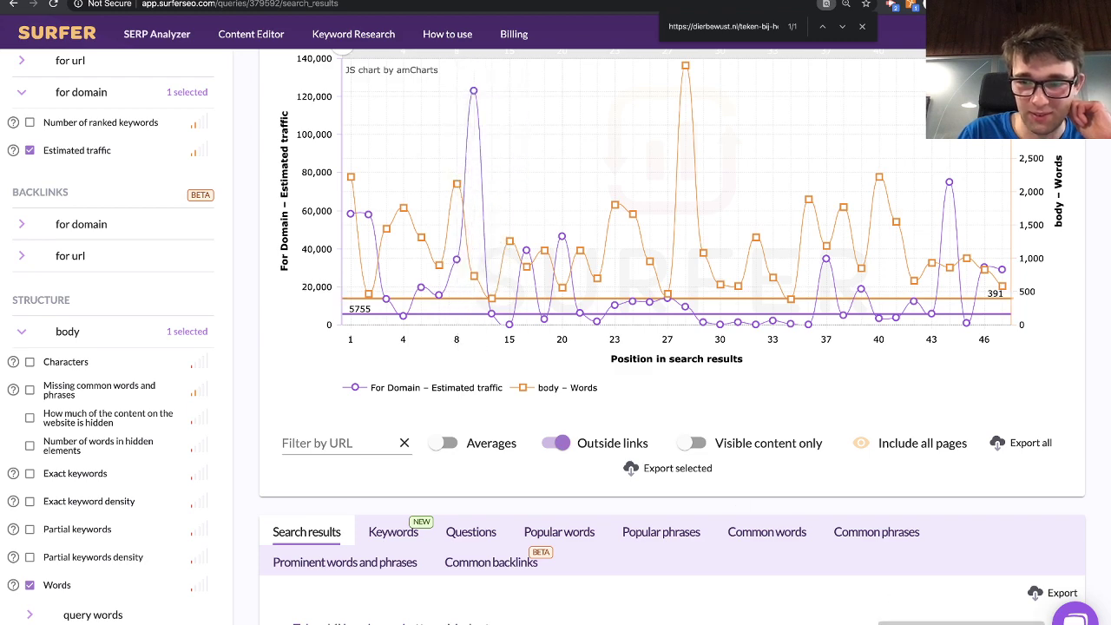
click(958, 623)
scroll(643, 438, up, 1)
scroll(643, 438, up, 1)
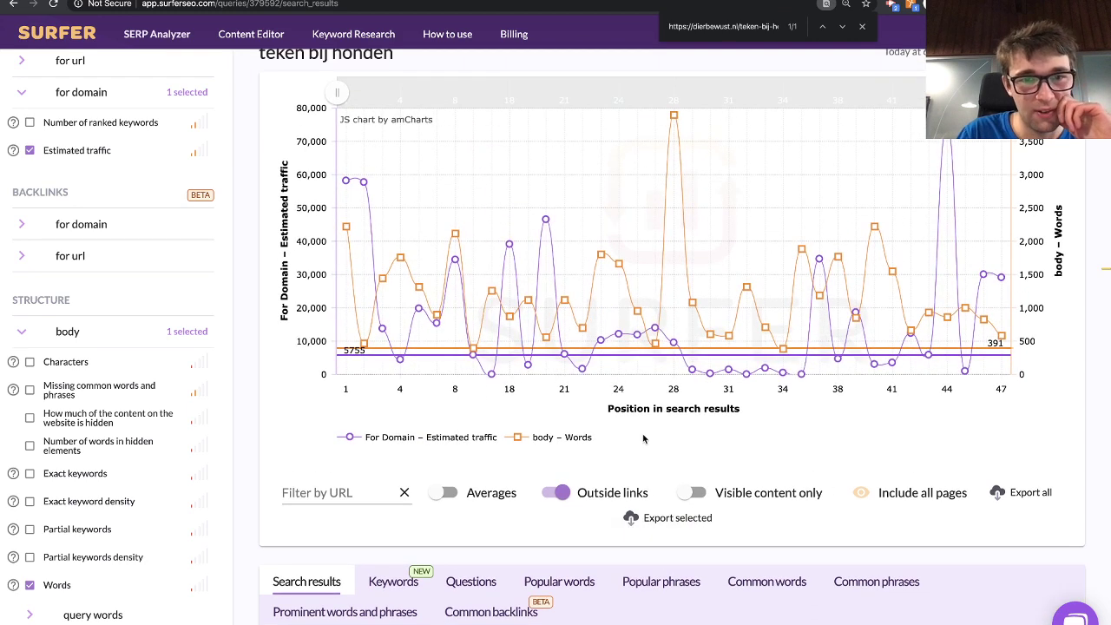
- Open the dierendokters.com page ranked at position 2 and examine its content on removing and preventing ticks
scroll(360, 240, down, 2)
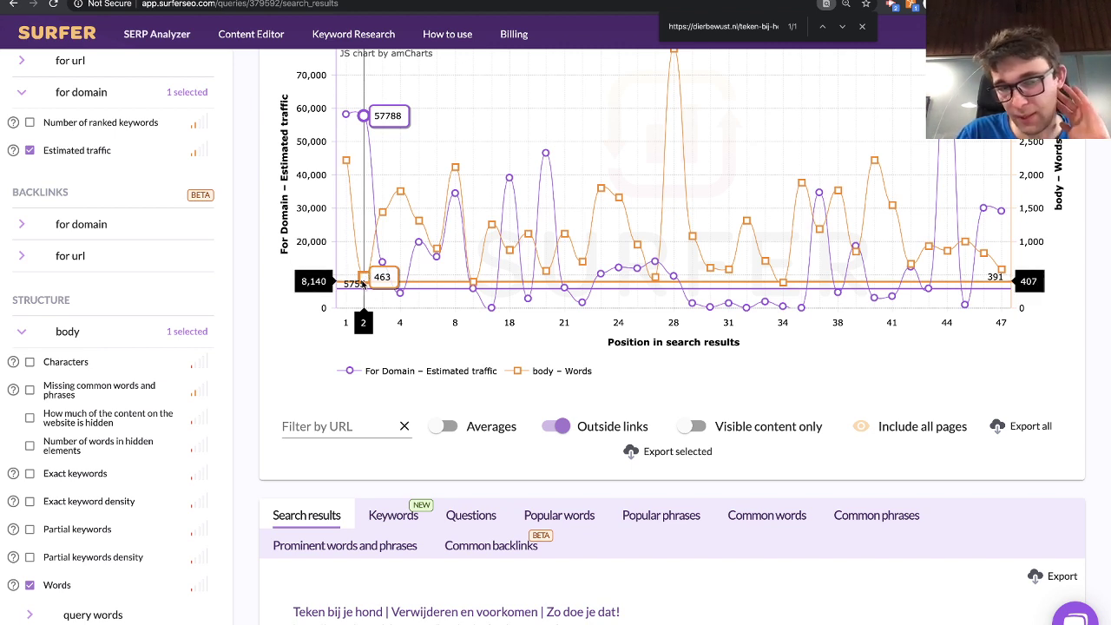
click(431, 621)
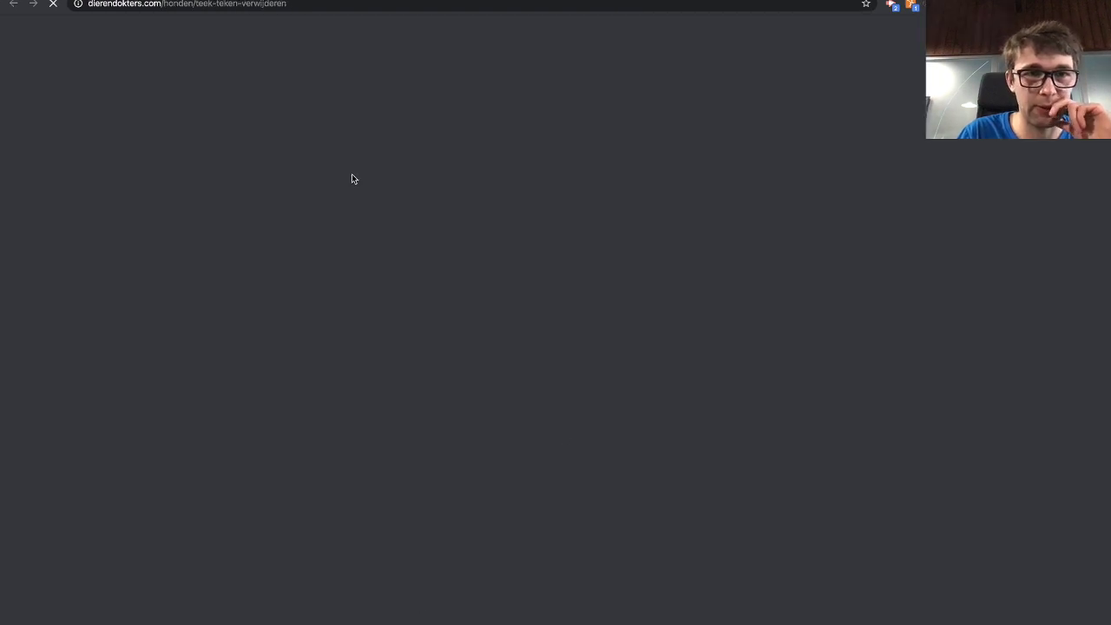
scroll(511, 354, down, 20)
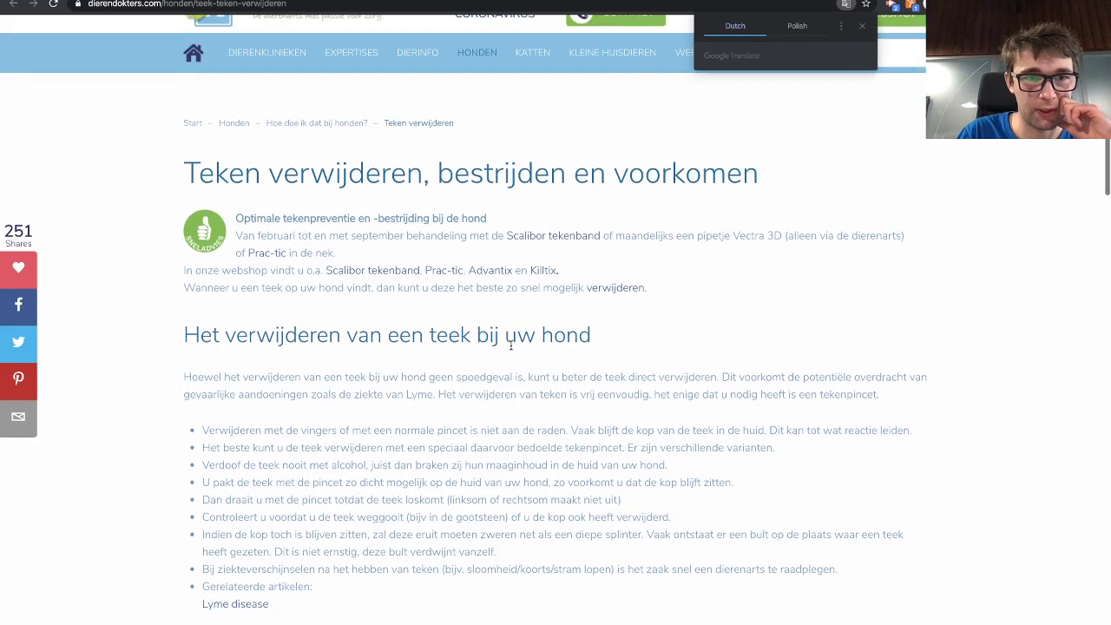
scroll(511, 349, up, 20)
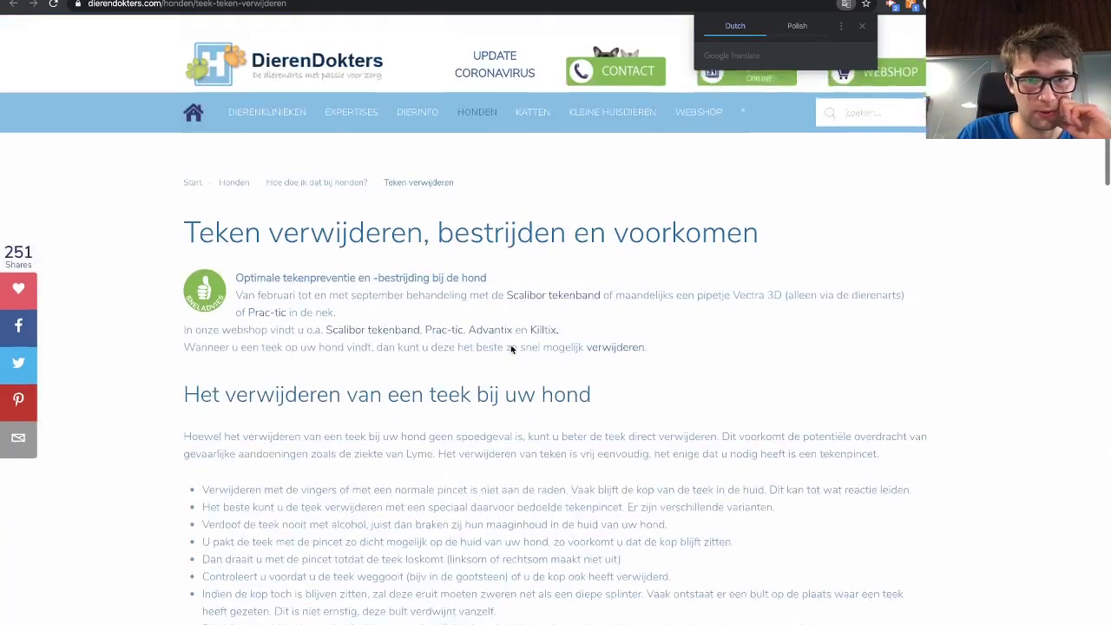
scroll(511, 349, down, 5)
scroll(511, 349, up, 3)
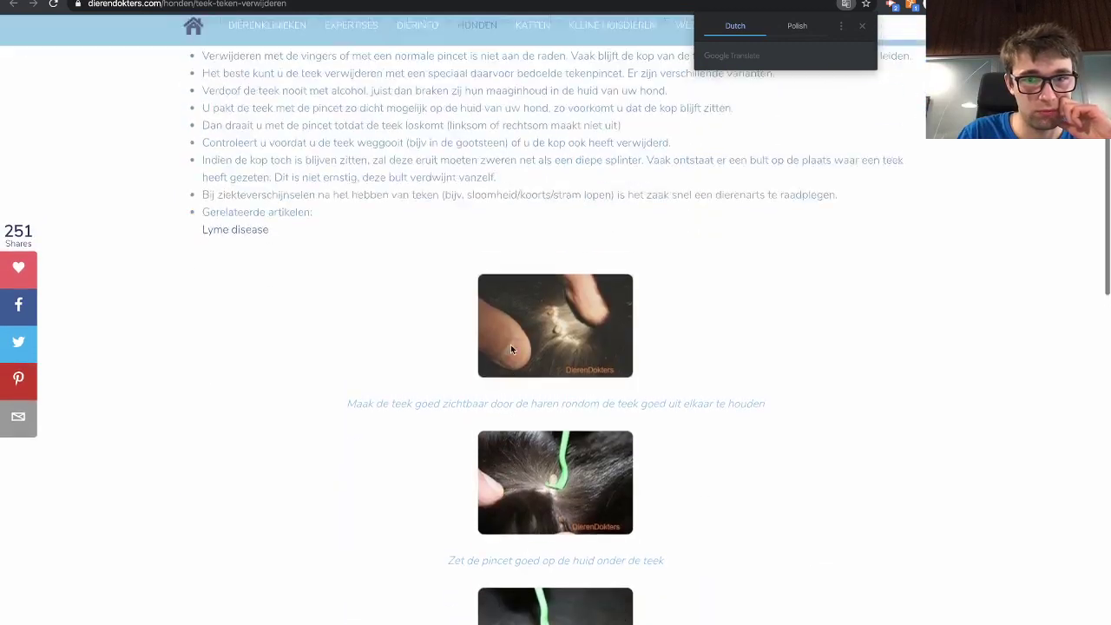
scroll(511, 349, up, 4)
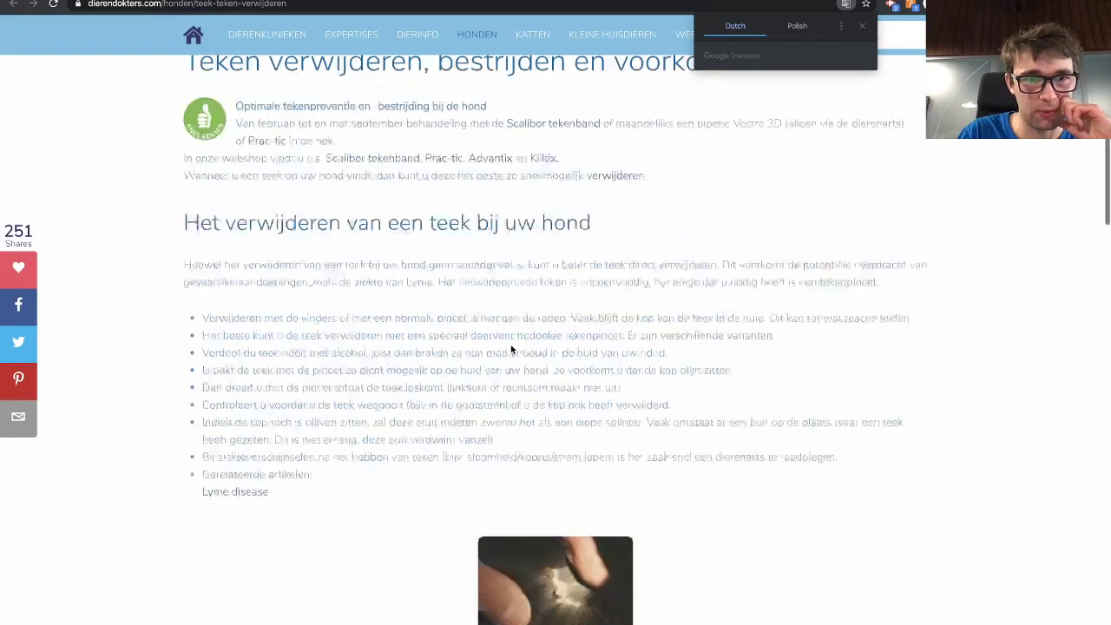
scroll(512, 347, up, 1)
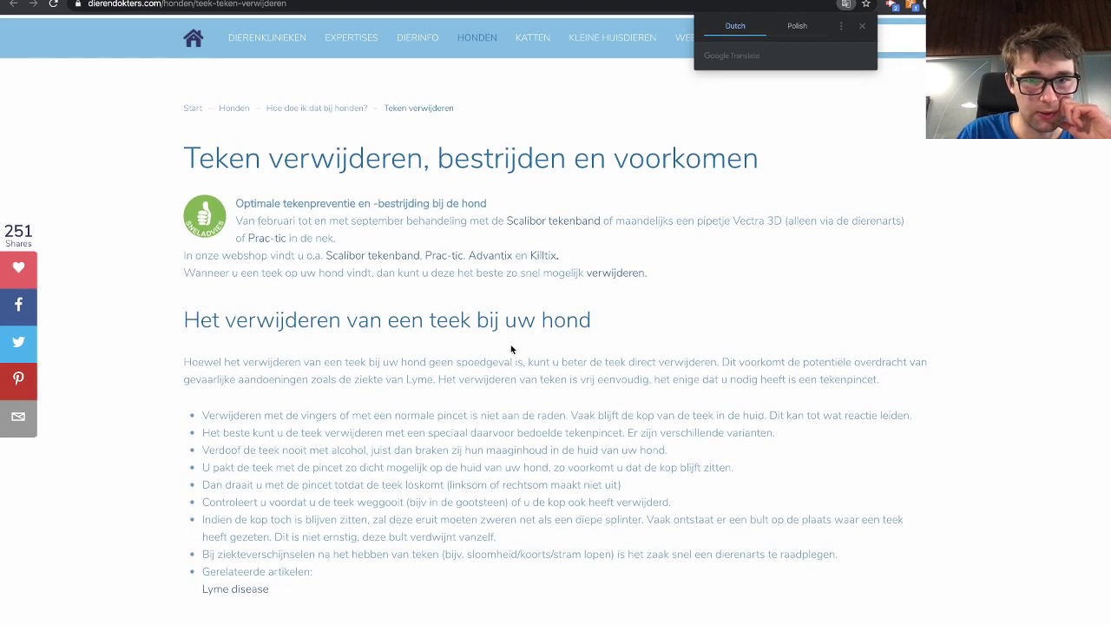
scroll(511, 349, down, 10)
scroll(511, 347, up, 15)
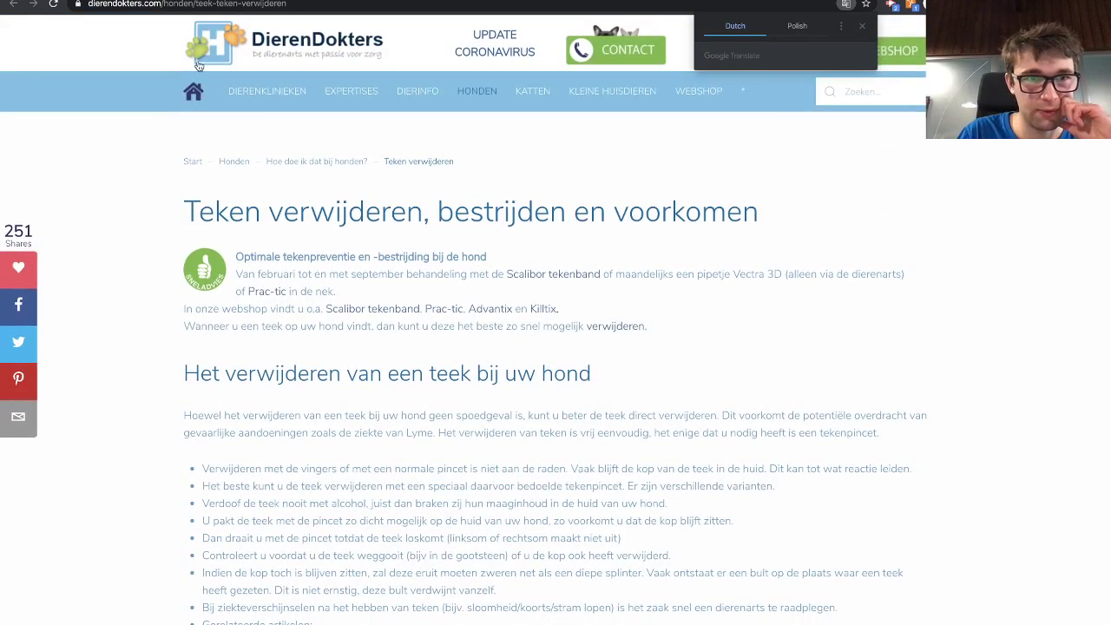
- Open the doggo.nl article "Help, mijn hond heeft een teek!" from the search results and skim its length and structure
key(ctrl+Tab)
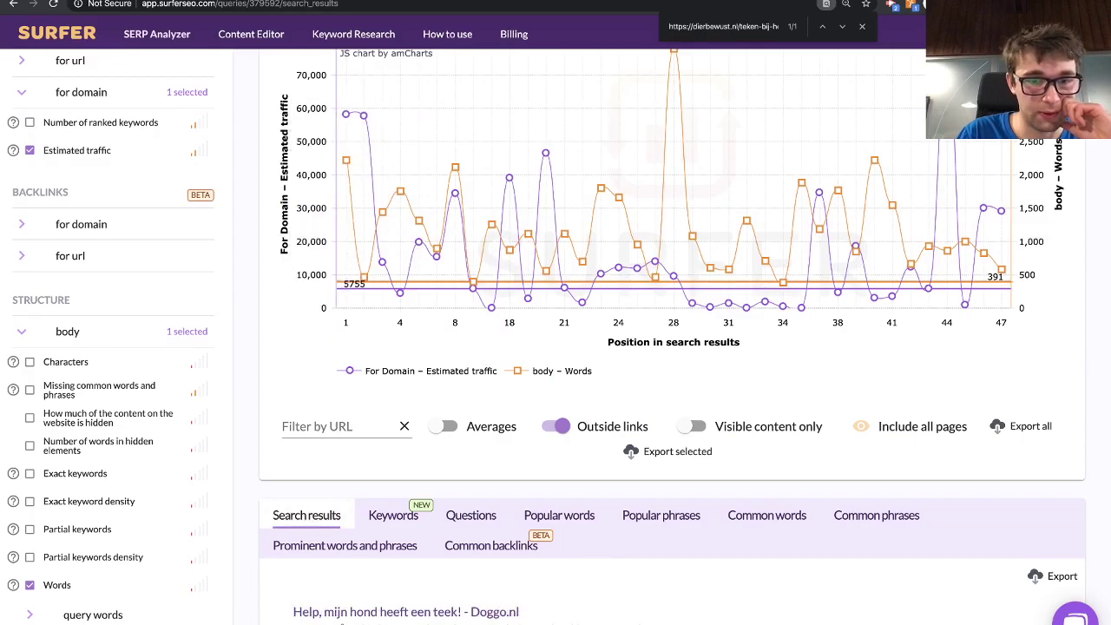
key(ctrl+Tab)
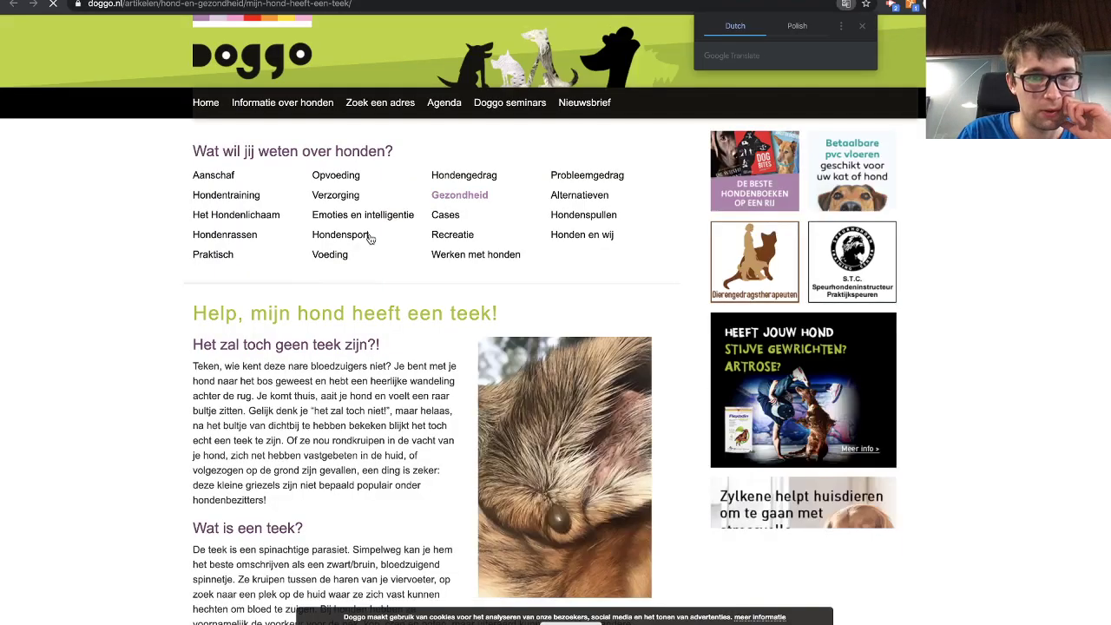
scroll(369, 236, down, 15)
scroll(368, 235, down, 20)
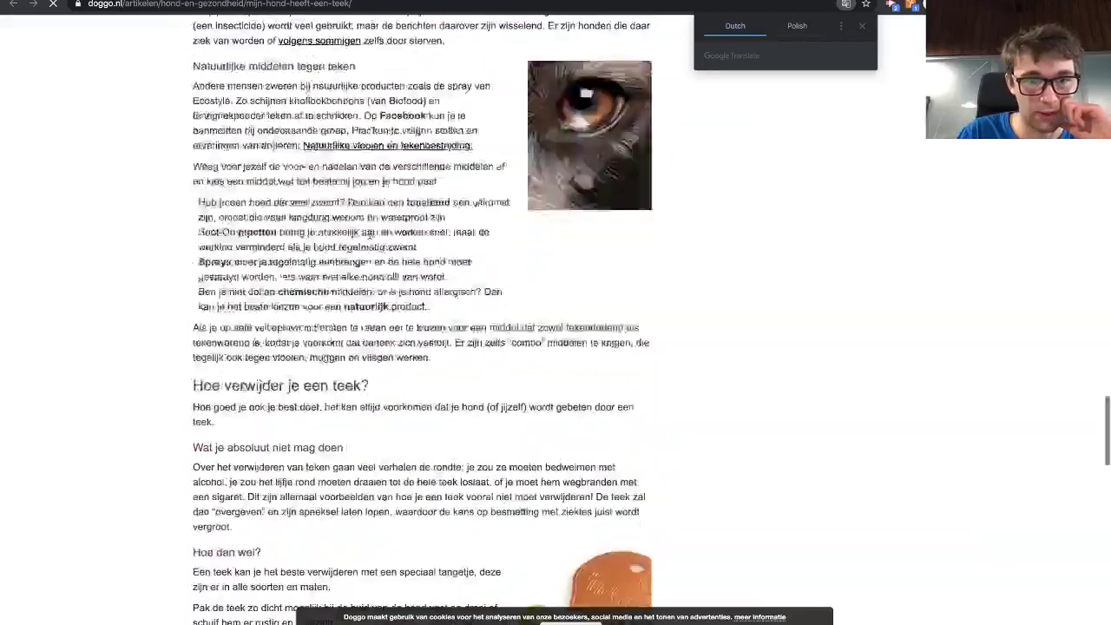
scroll(369, 235, up, 5)
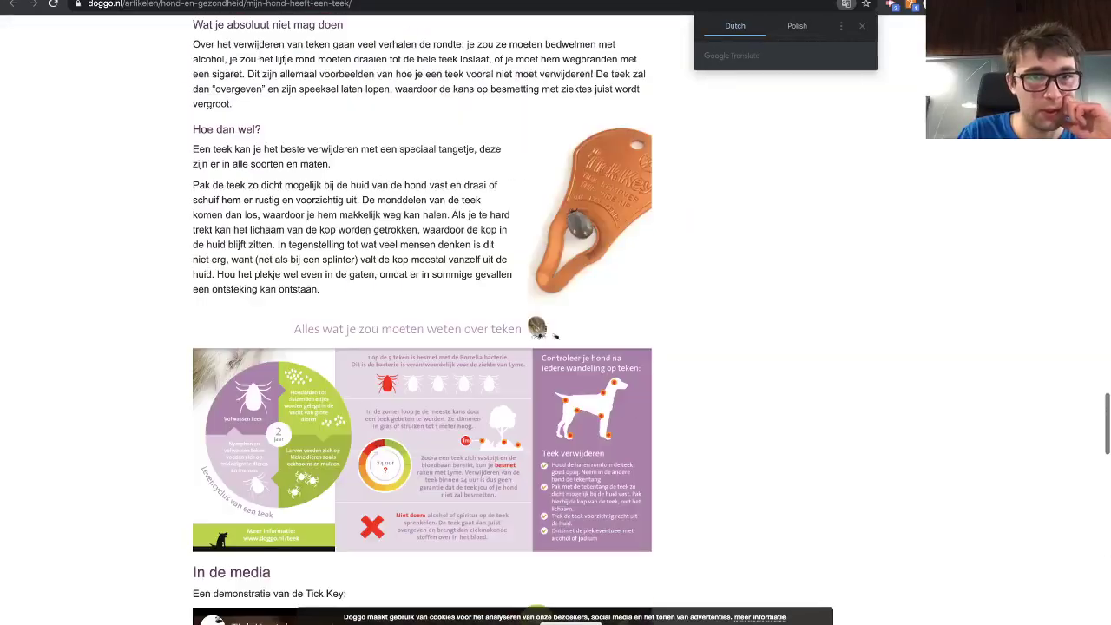
- Return to the Surfer results and exclude the dierendokters.com page at position 2 from the chart and audit
key(ctrl+shift+Tab)
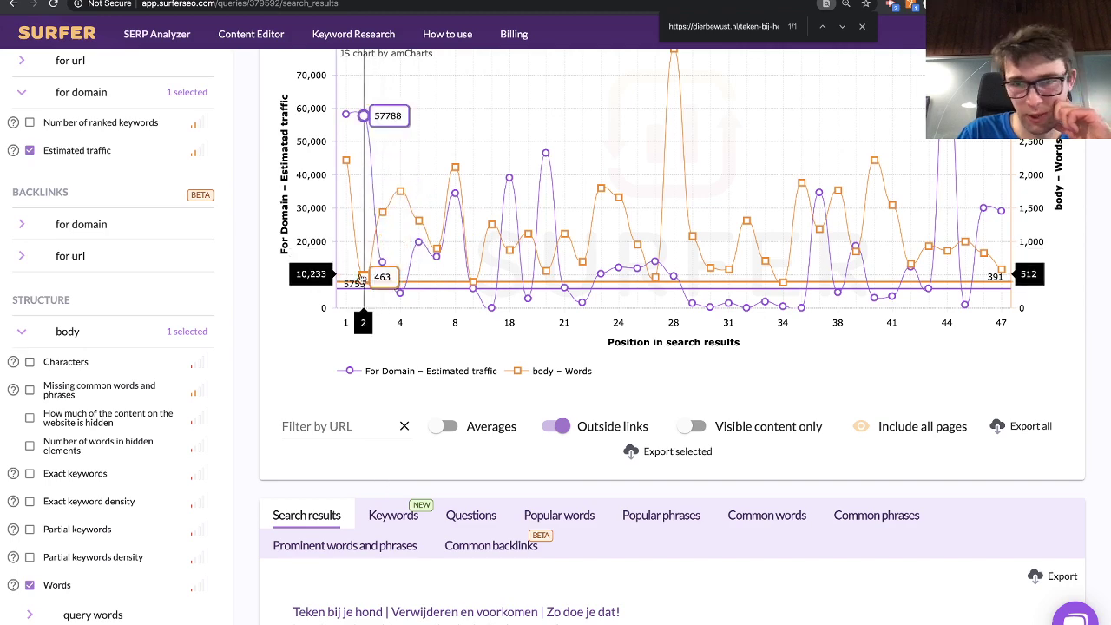
scroll(363, 261, down, 2)
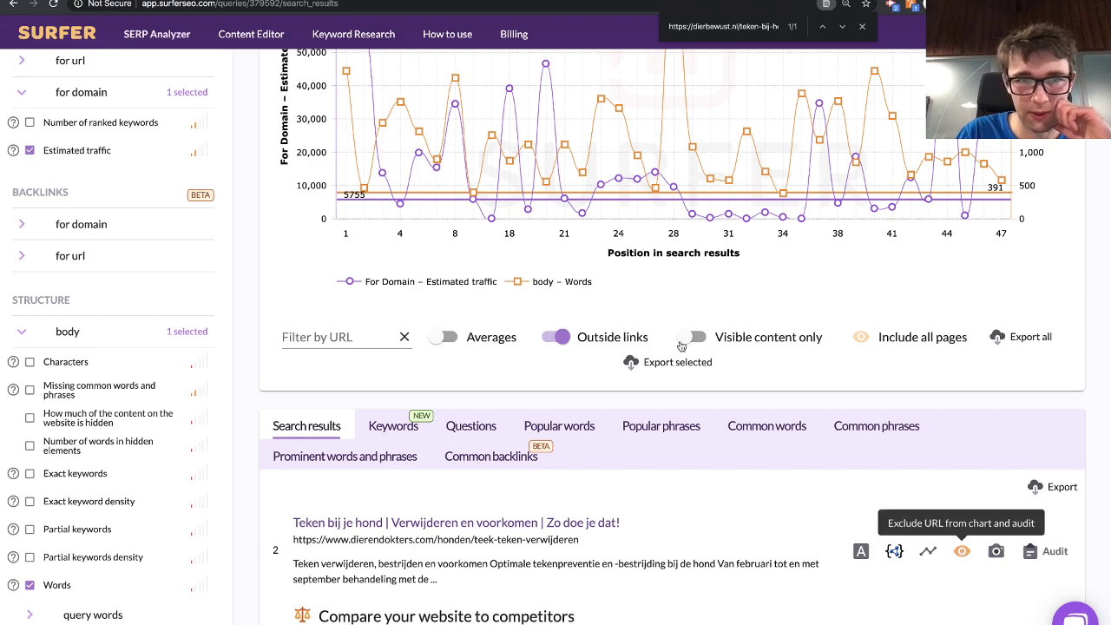
click(962, 551)
- Open the audit of the dierbewust.nl page at position 14 and review its missing common backlinks list
scroll(568, 405, down, 10)
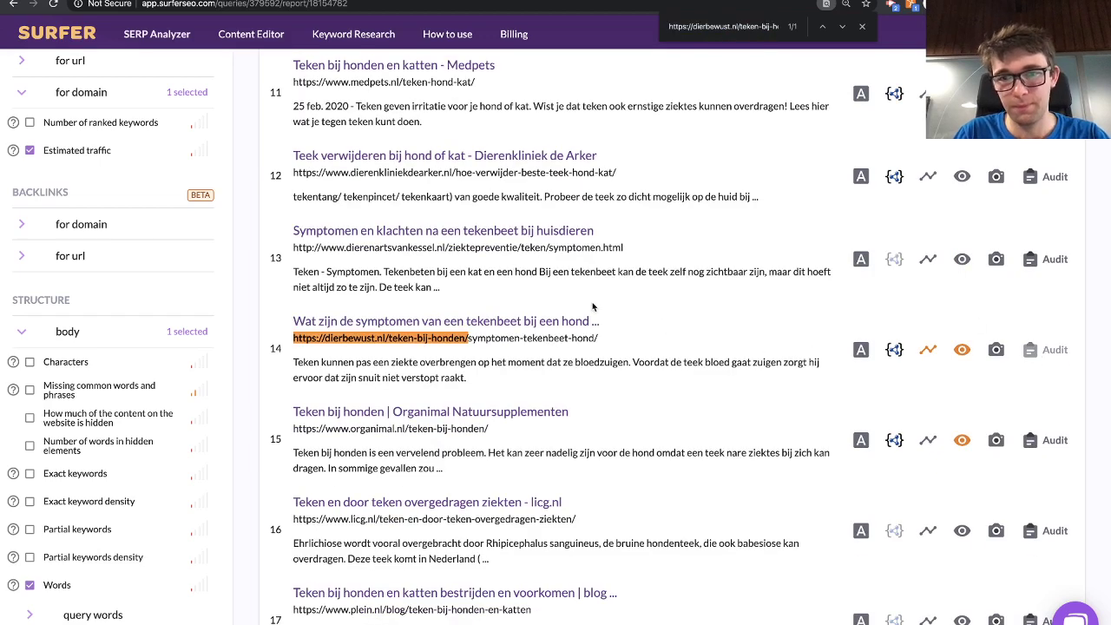
click(1052, 350)
scroll(617, 211, down, 3)
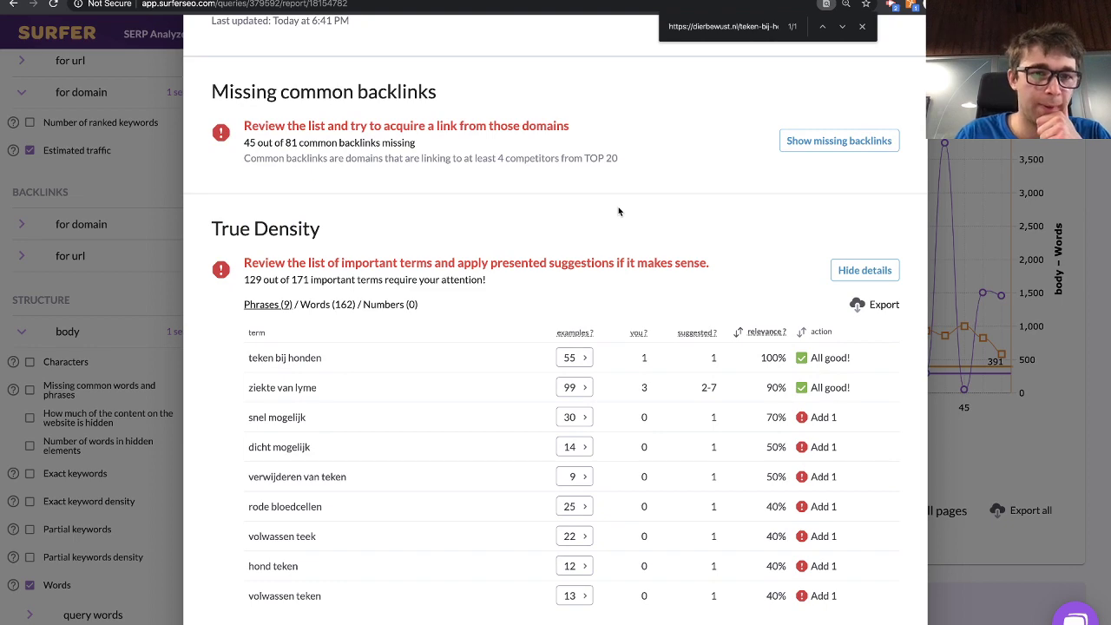
click(812, 140)
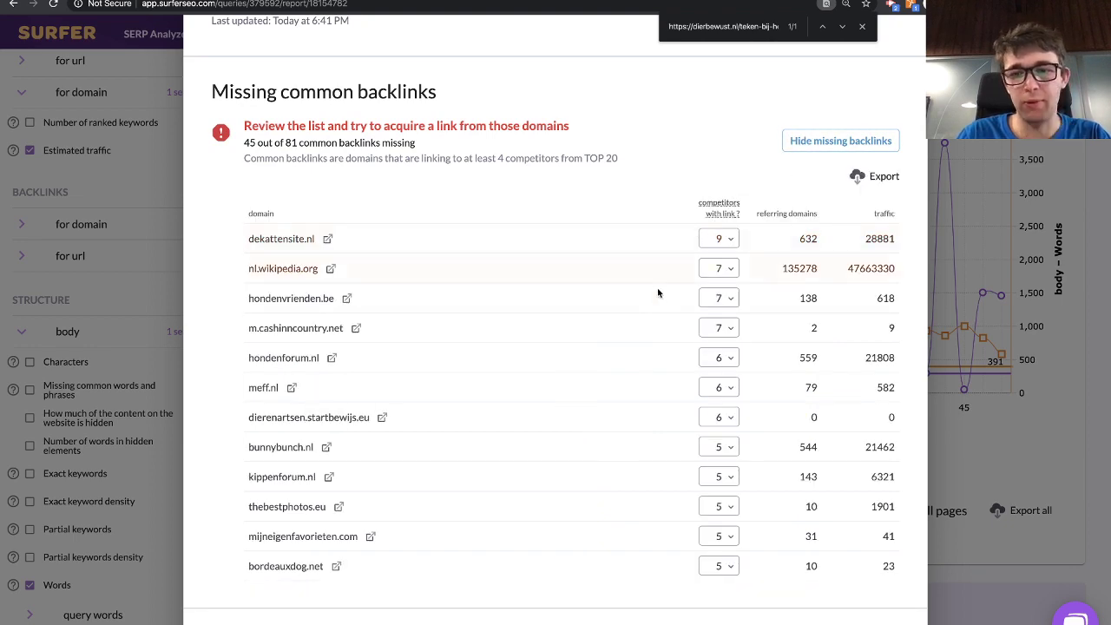
scroll(657, 294, down, 10)
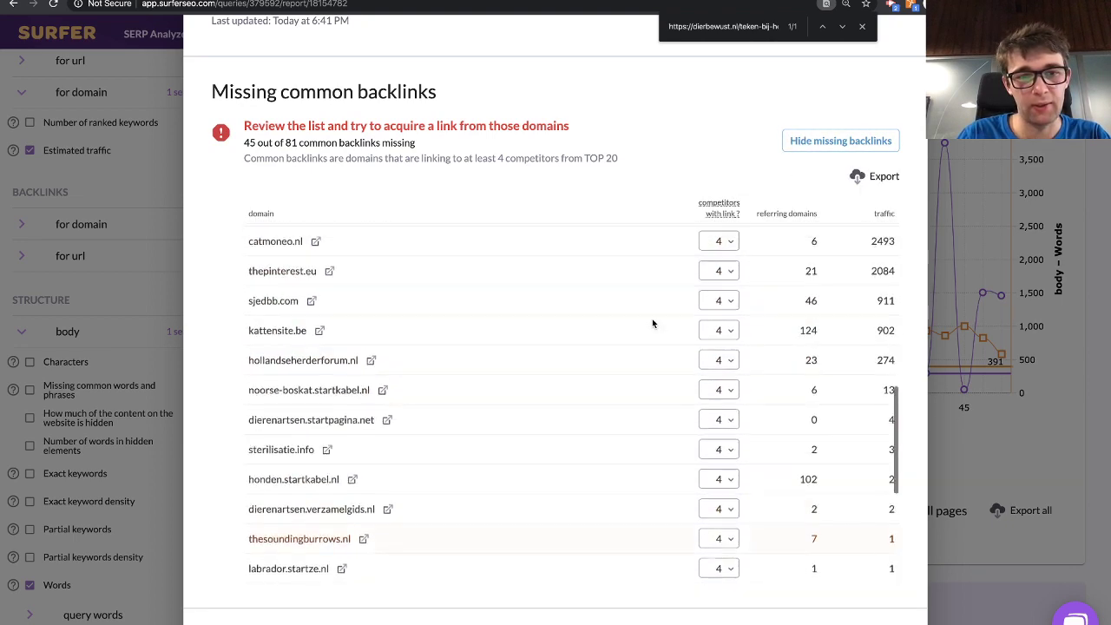
scroll(652, 324, up, 3)
click(865, 141)
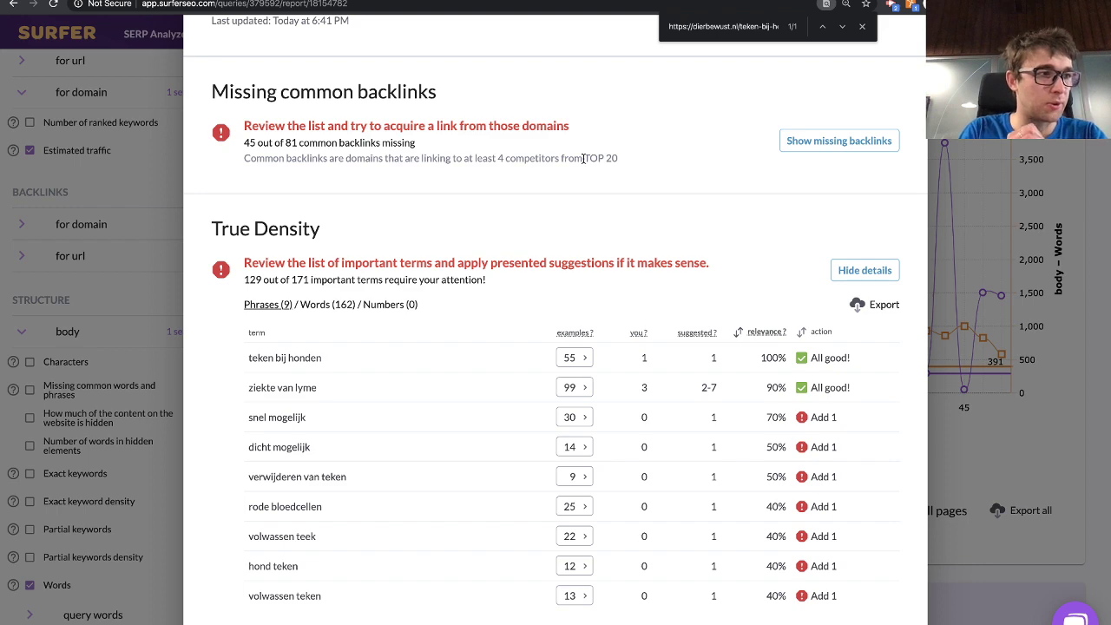
- Review the audit's True Density suggestions for phrases, and switch to the Words list to examine its terms
scroll(581, 111, down, 2)
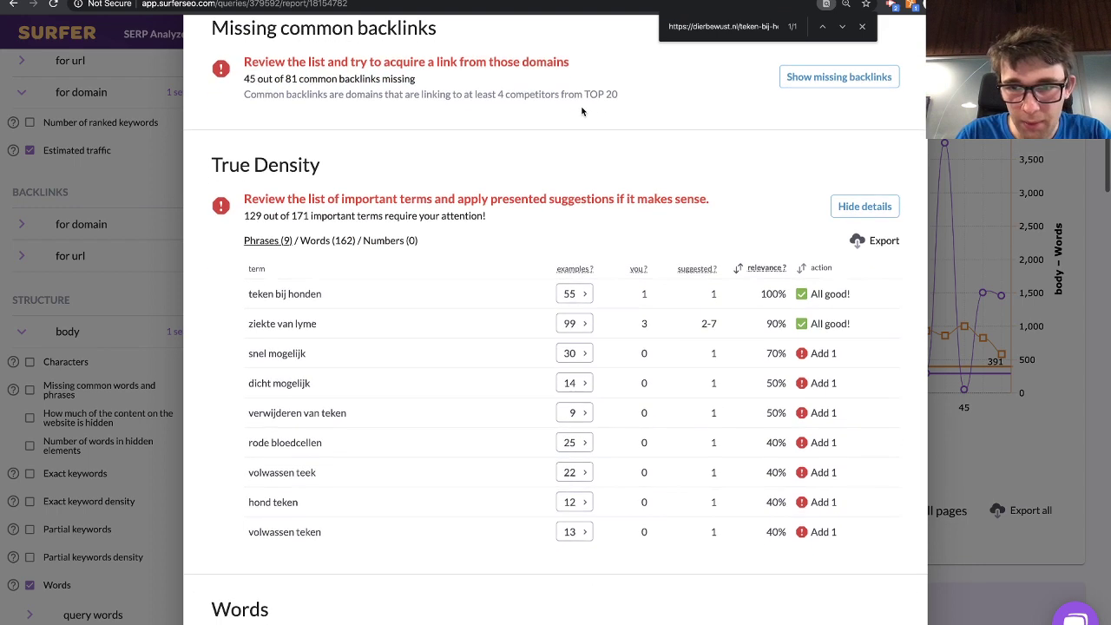
scroll(545, 342, down, 2)
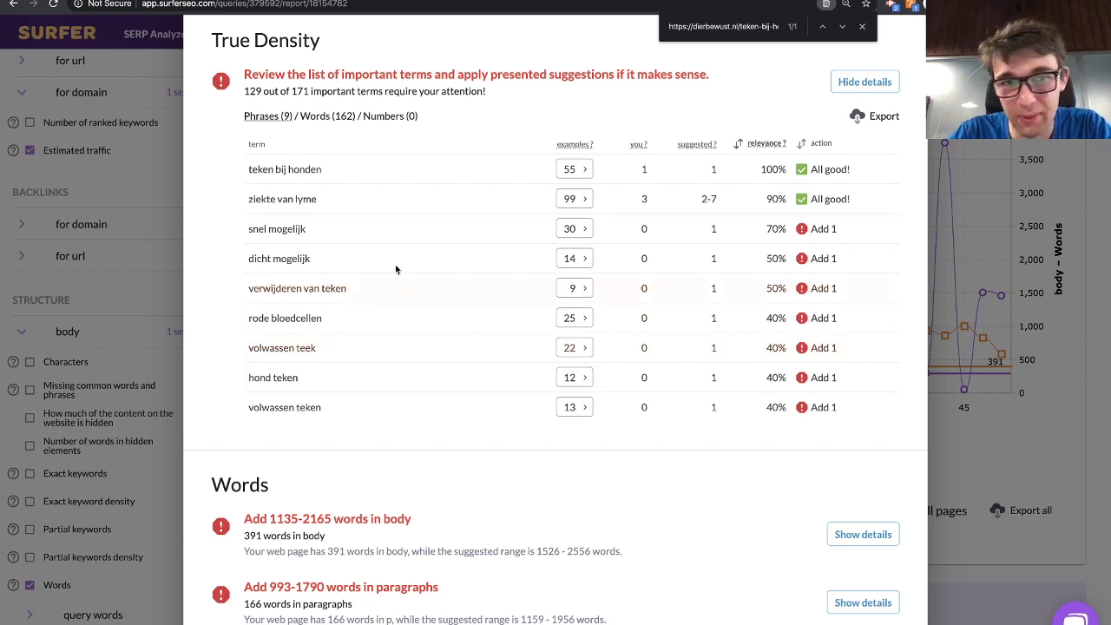
click(318, 126)
scroll(436, 330, down, 3)
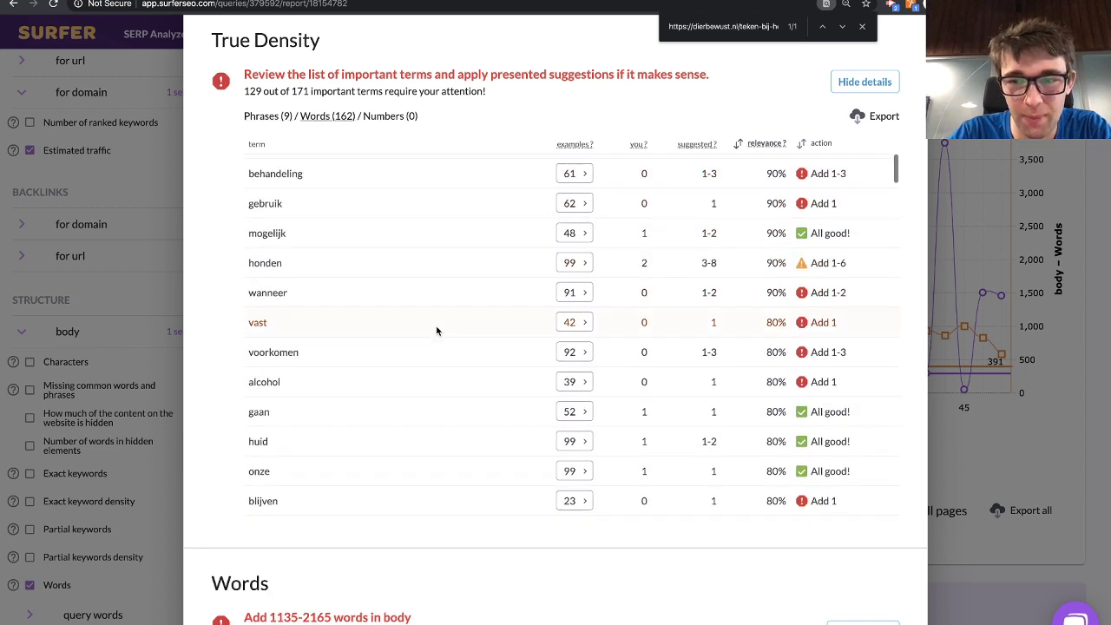
scroll(436, 330, down, 10)
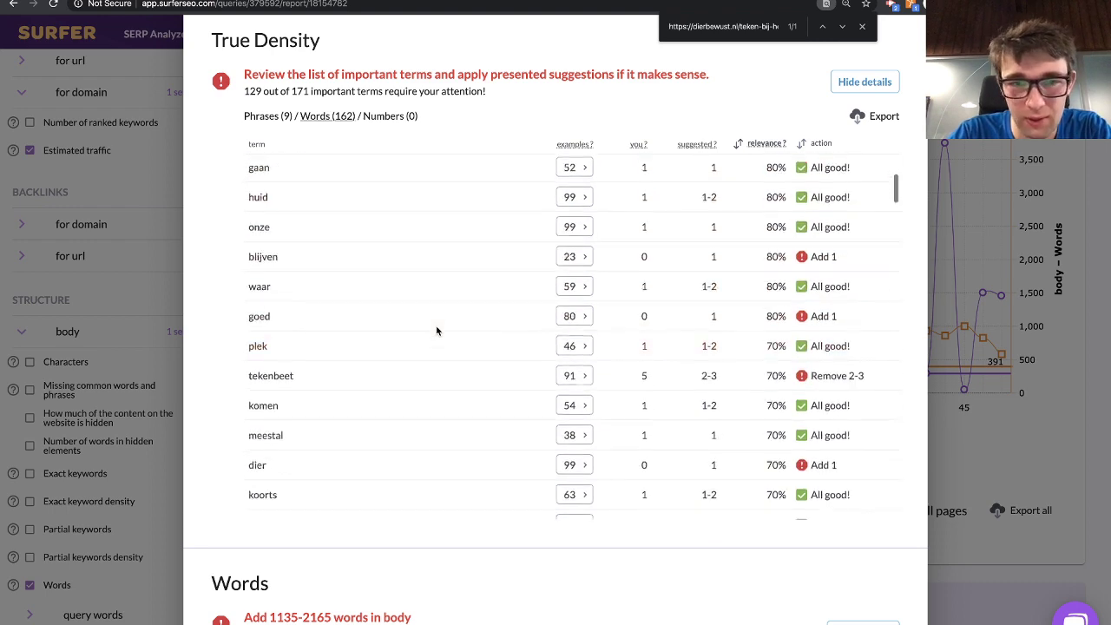
- Examine the True Density word suggestions for the dierbewust.nl page, briefly checking the phrases list as well
scroll(436, 329, down, 5)
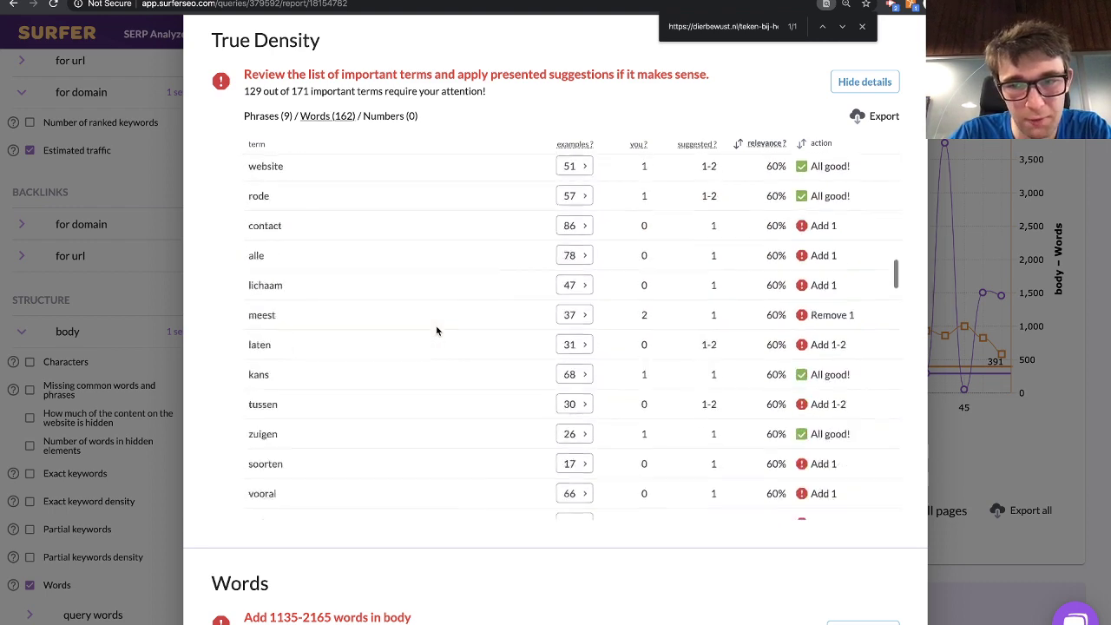
click(271, 118)
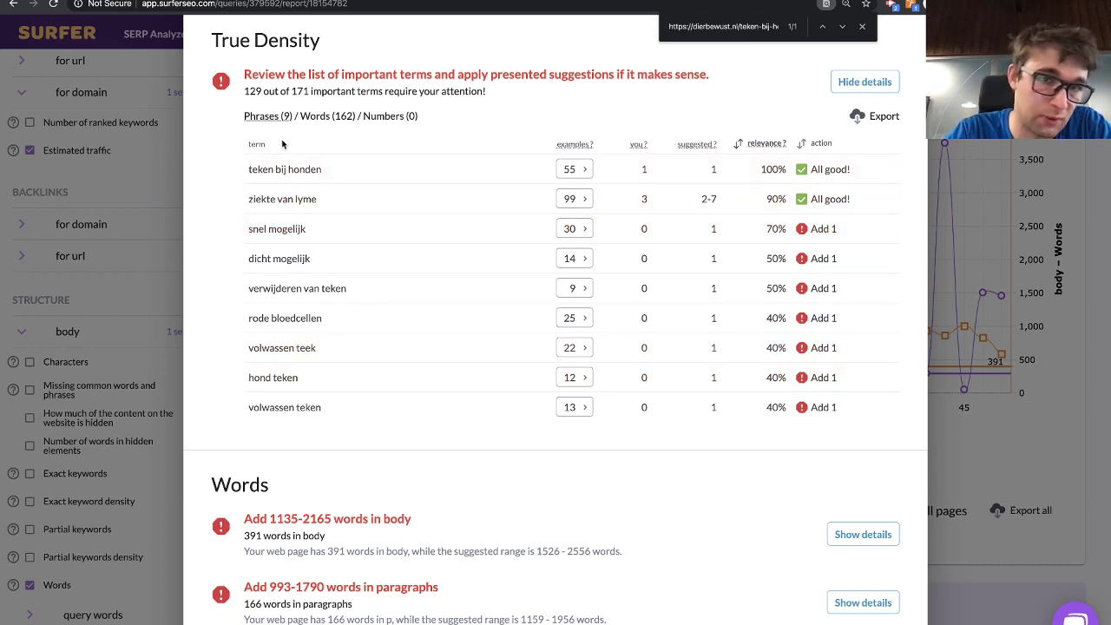
click(328, 119)
scroll(425, 276, down, 2)
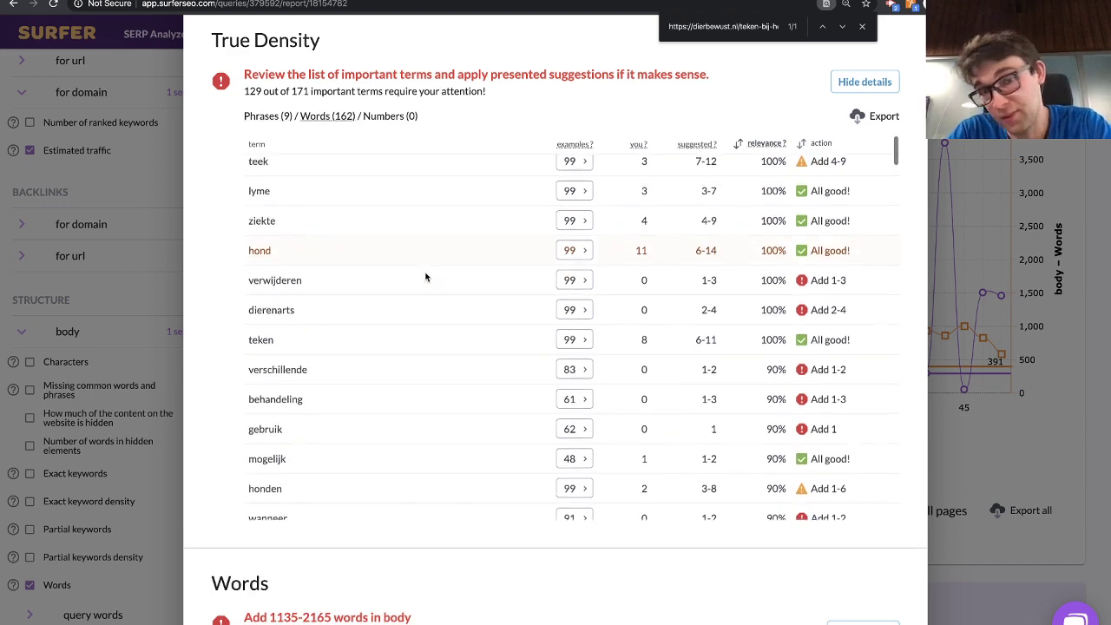
scroll(425, 276, down, 2)
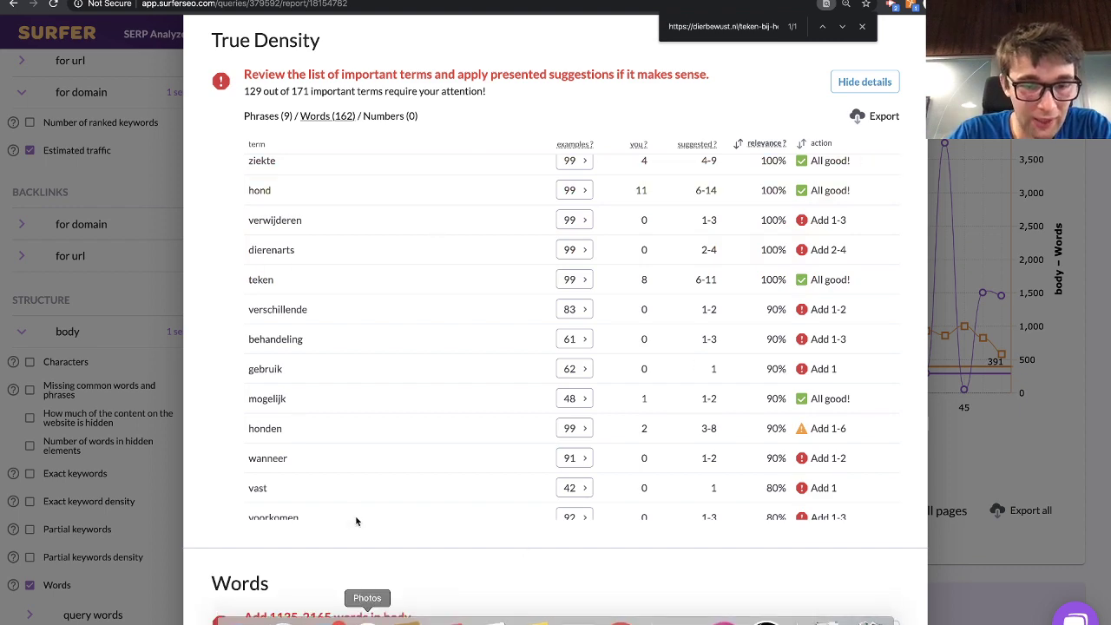
scroll(355, 496, down, 5)
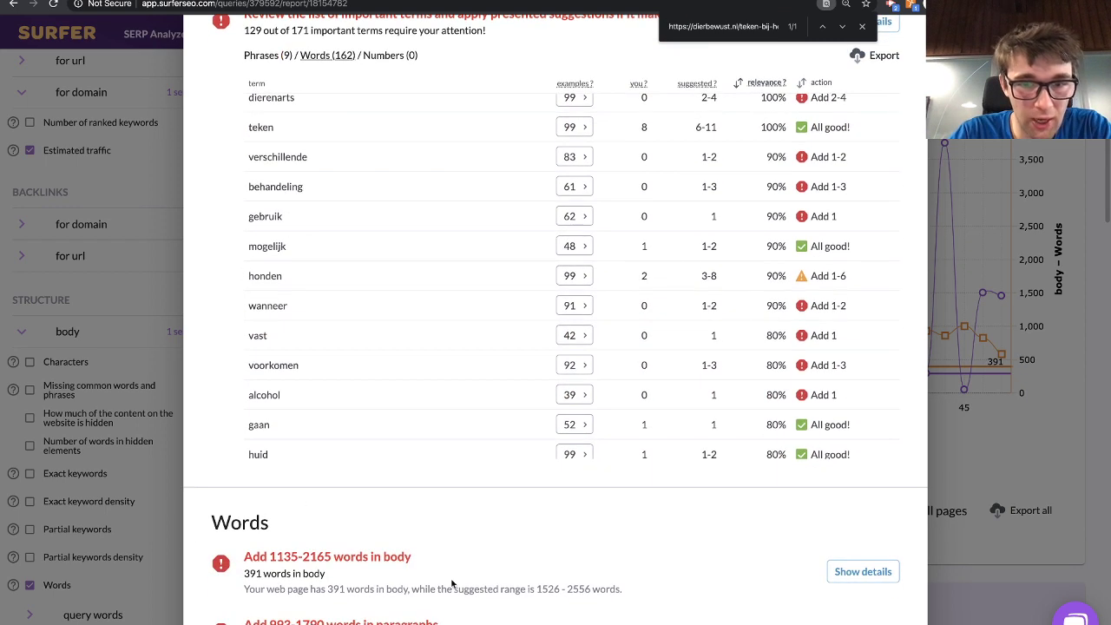
scroll(440, 246, down, 5)
scroll(440, 249, down, 5)
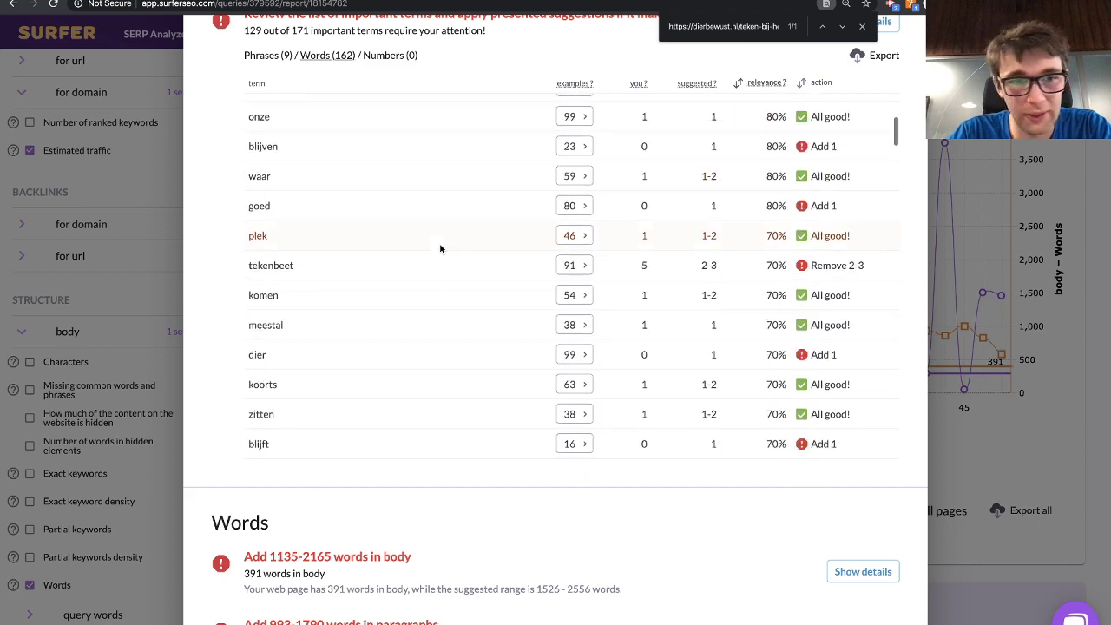
scroll(440, 249, up, 15)
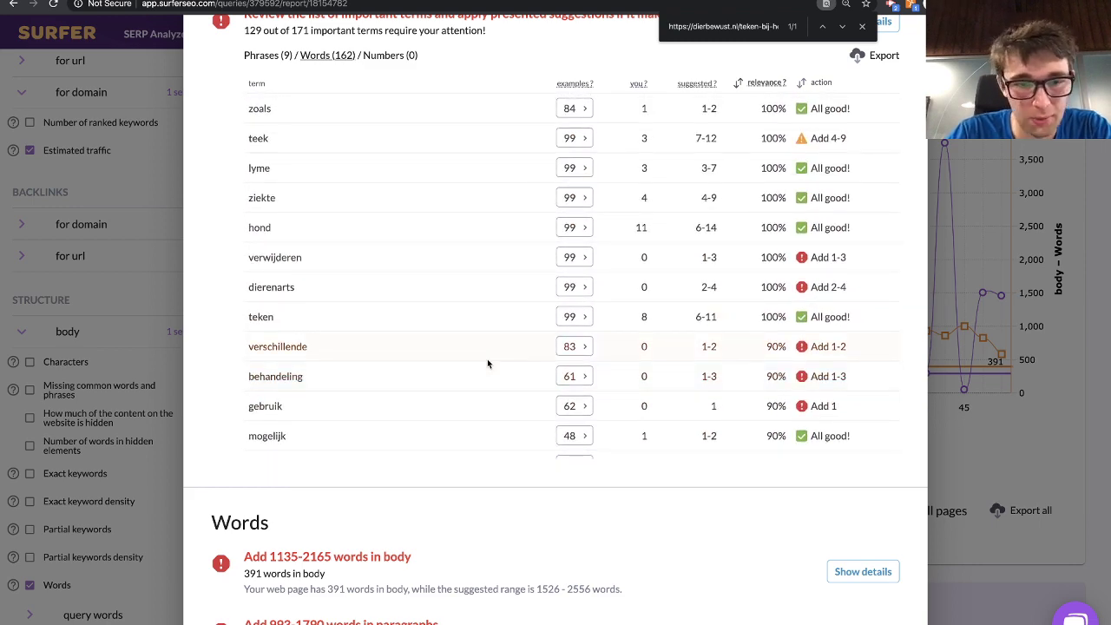
- Review the audit's word count and exact keyword suggestions, and inspect the comparison chart for partial keywords per 100 words in body
scroll(488, 594, down, 5)
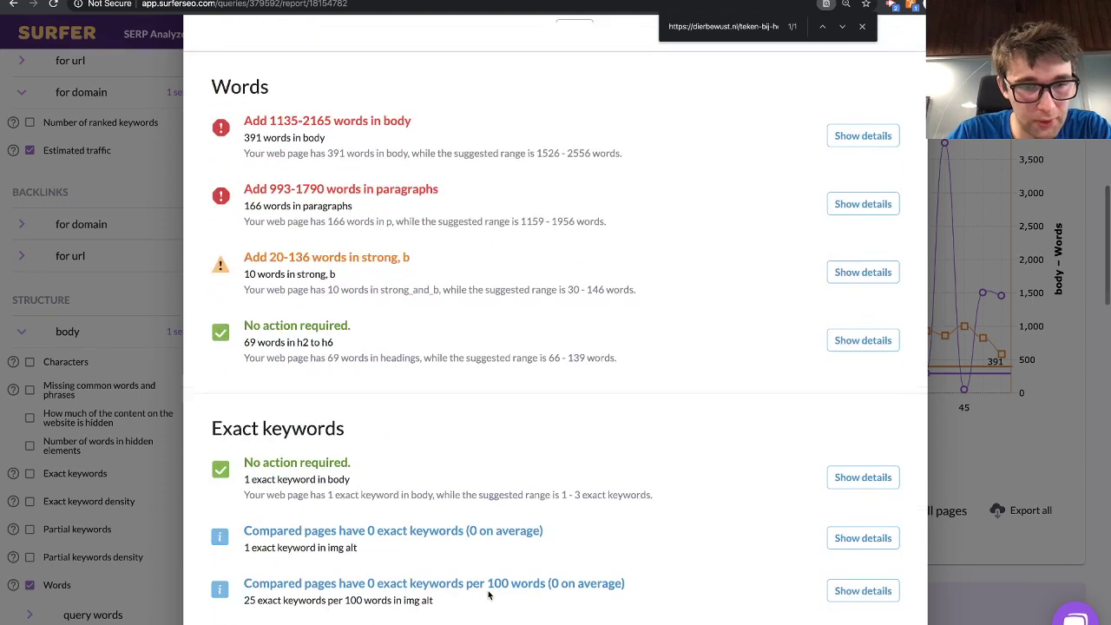
scroll(488, 594, down, 6)
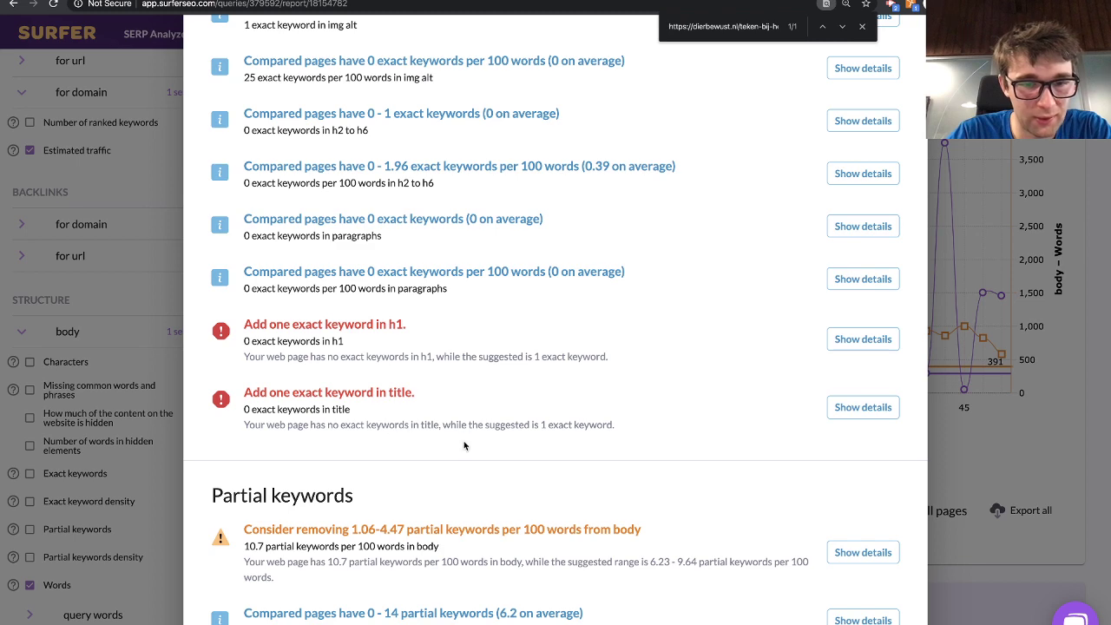
scroll(553, 449, down, 1)
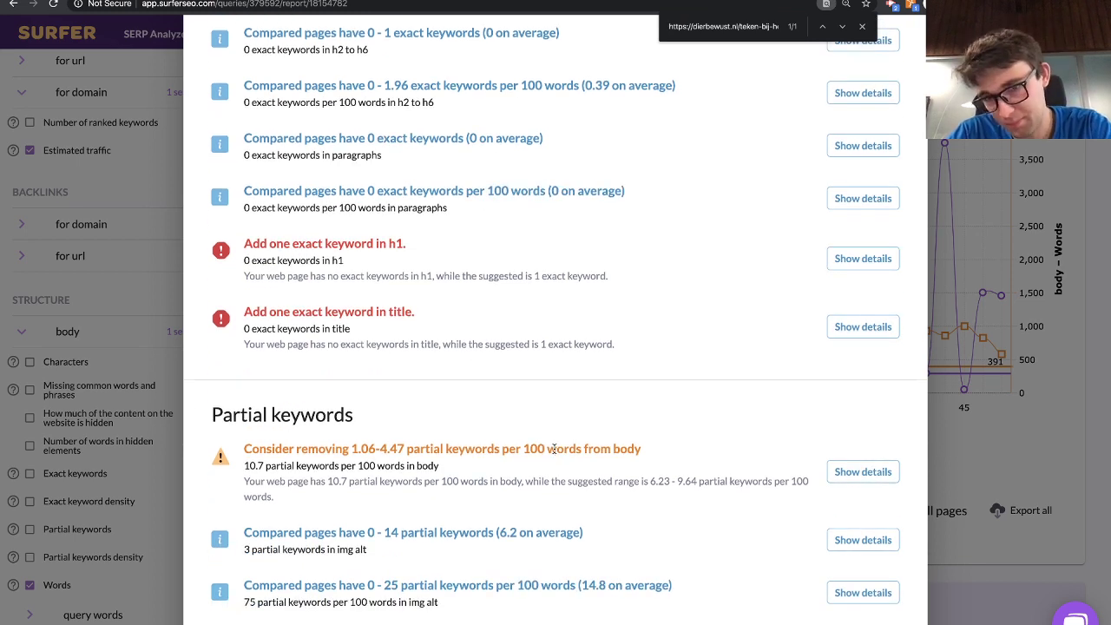
scroll(526, 515, down, 1)
click(838, 386)
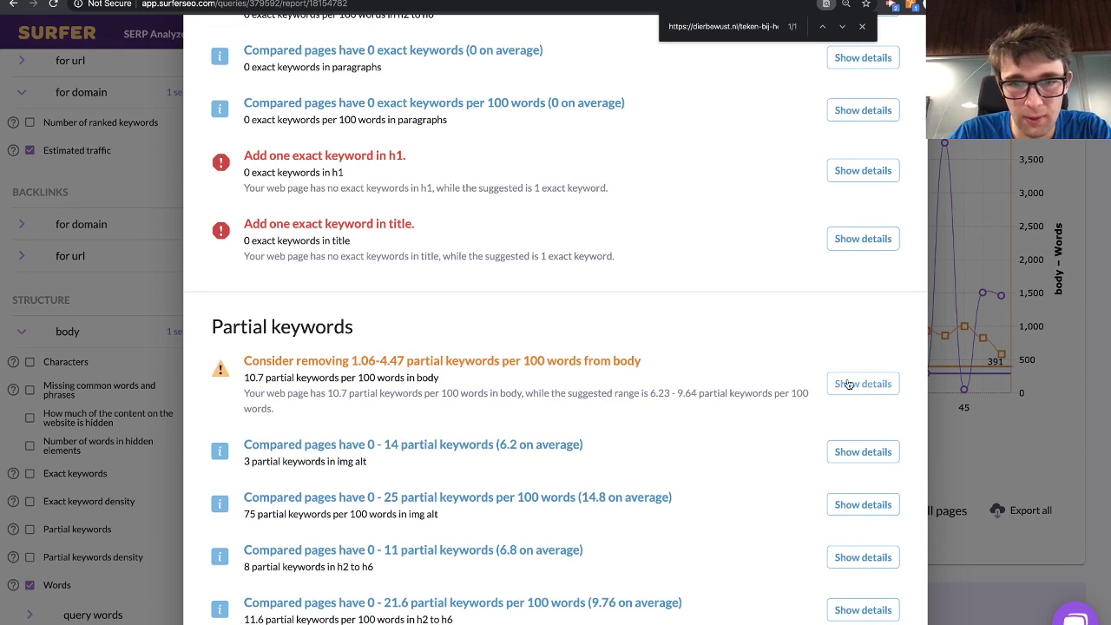
scroll(526, 455, down, 1)
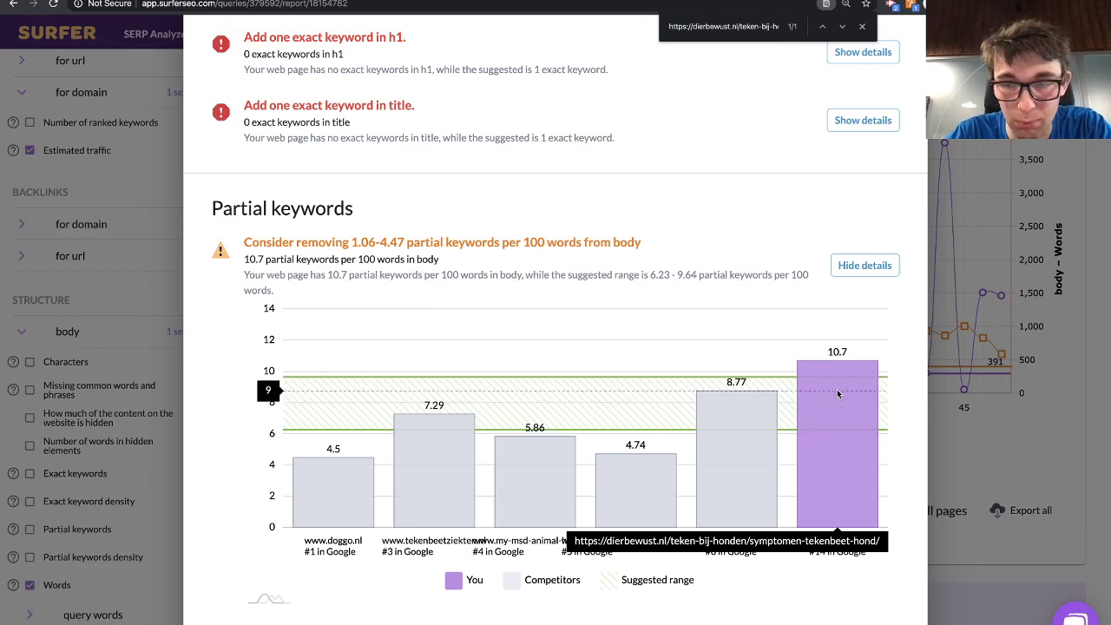
click(859, 266)
- Go back over the Words and Exact keywords recommendations and read through the Partial keywords section
scroll(732, 329, up, 5)
scroll(732, 325, up, 10)
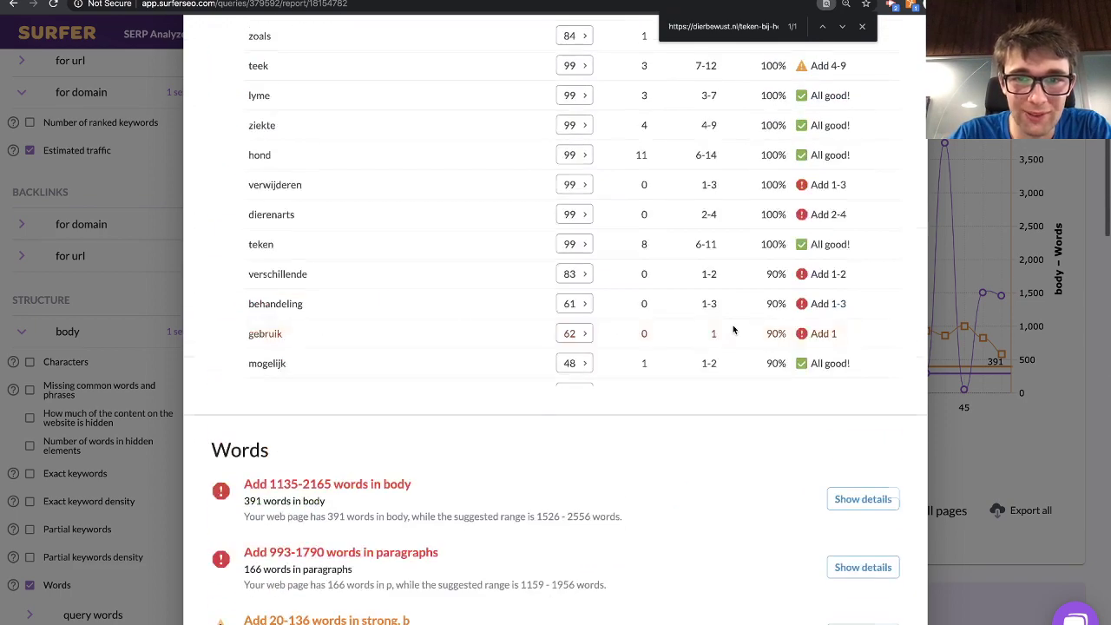
scroll(720, 394, down, 8)
scroll(718, 394, up, 1)
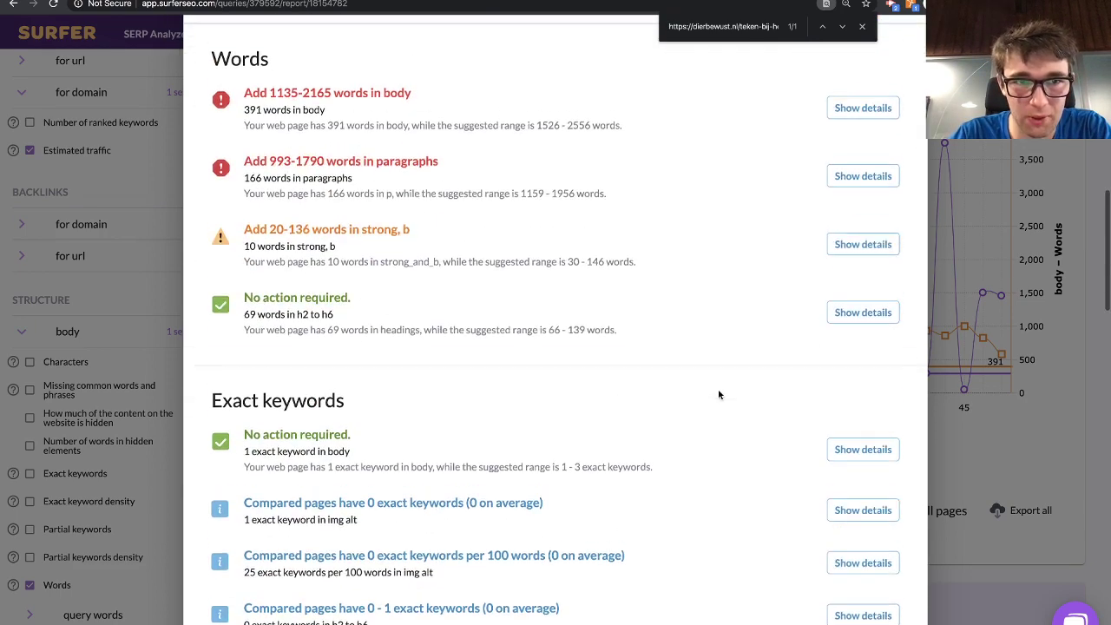
scroll(719, 395, down, 2)
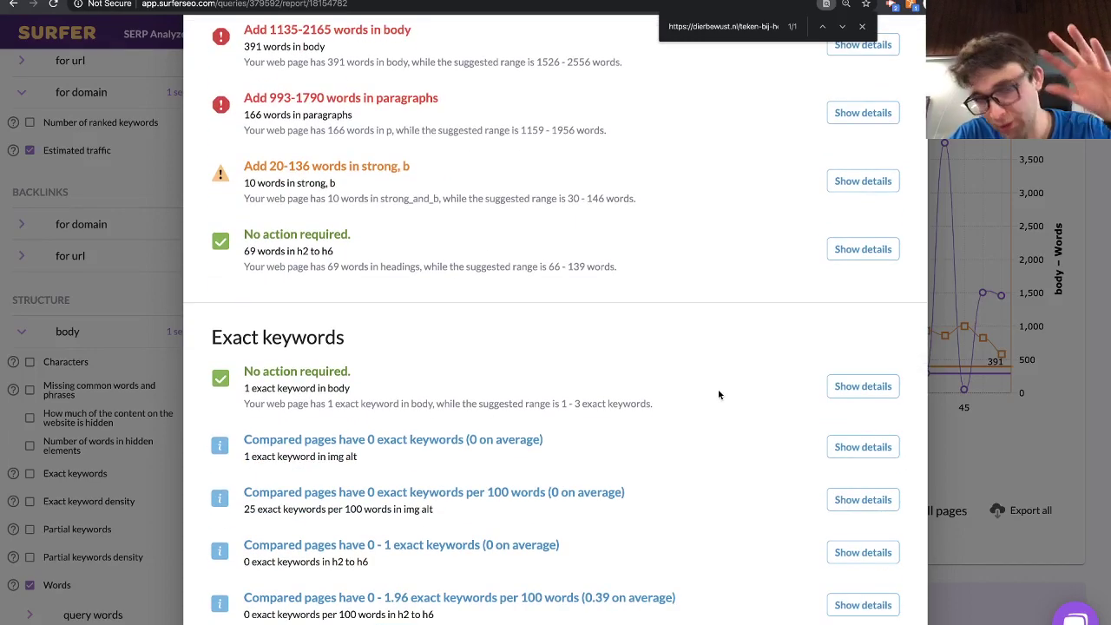
scroll(718, 395, down, 9)
scroll(718, 395, down, 2)
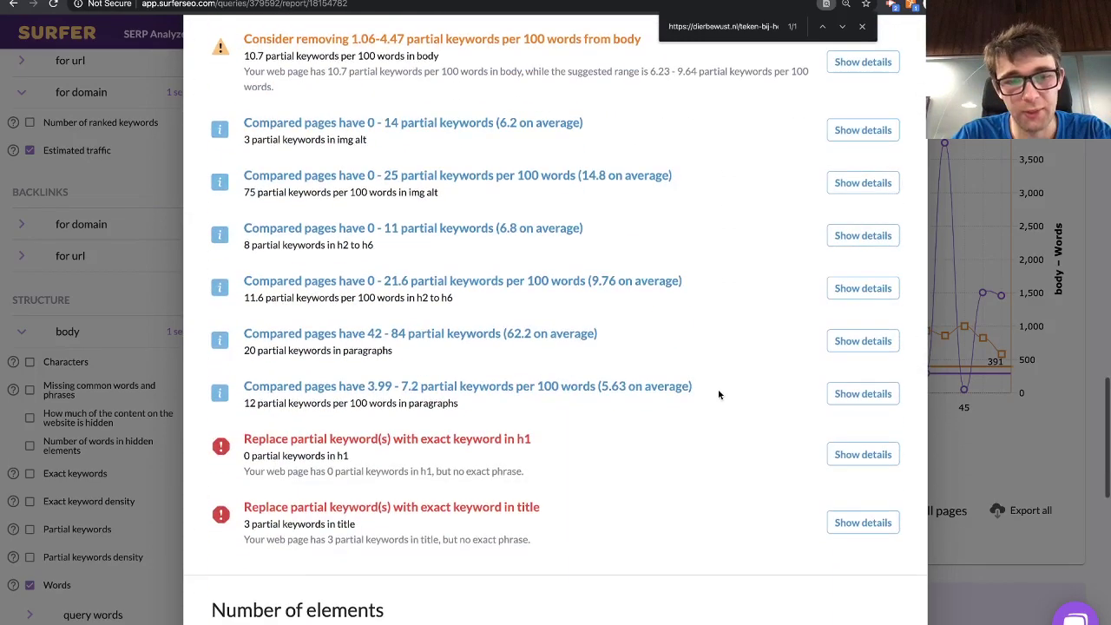
scroll(719, 394, up, 3)
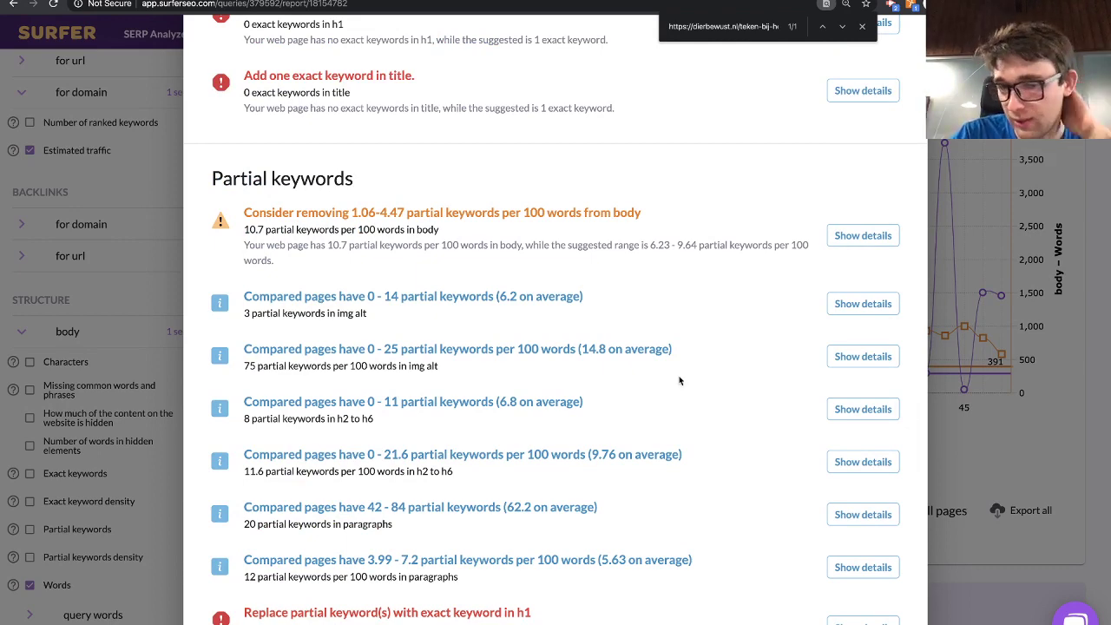
- Review the Number of elements section and compare the page's paragraph elements with the competitors' in the detail chart
scroll(671, 349, down, 7)
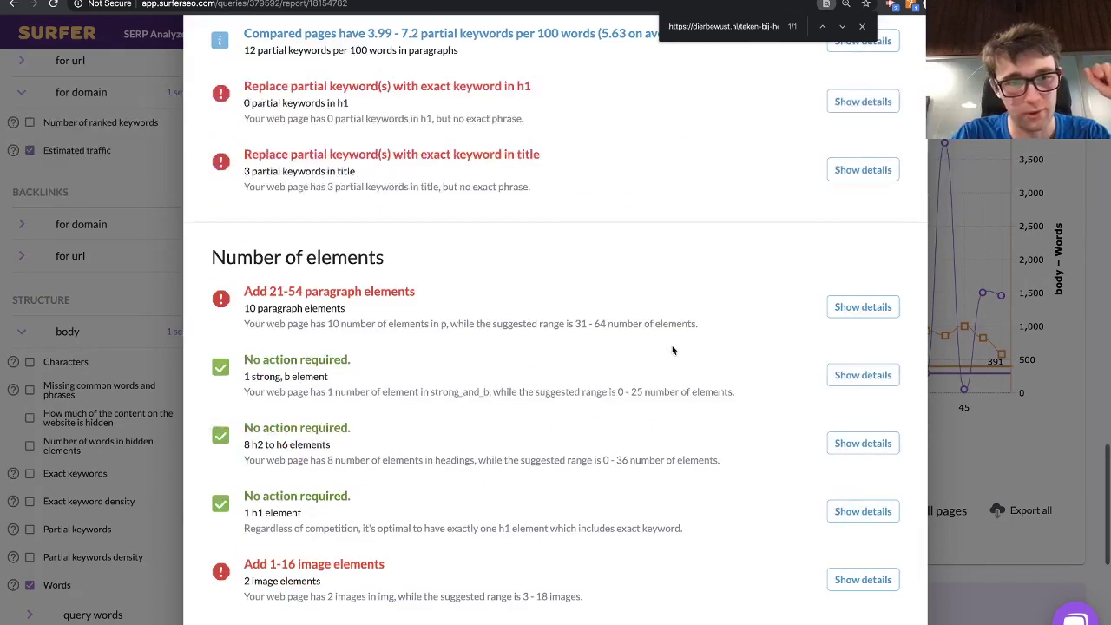
scroll(672, 350, down, 1)
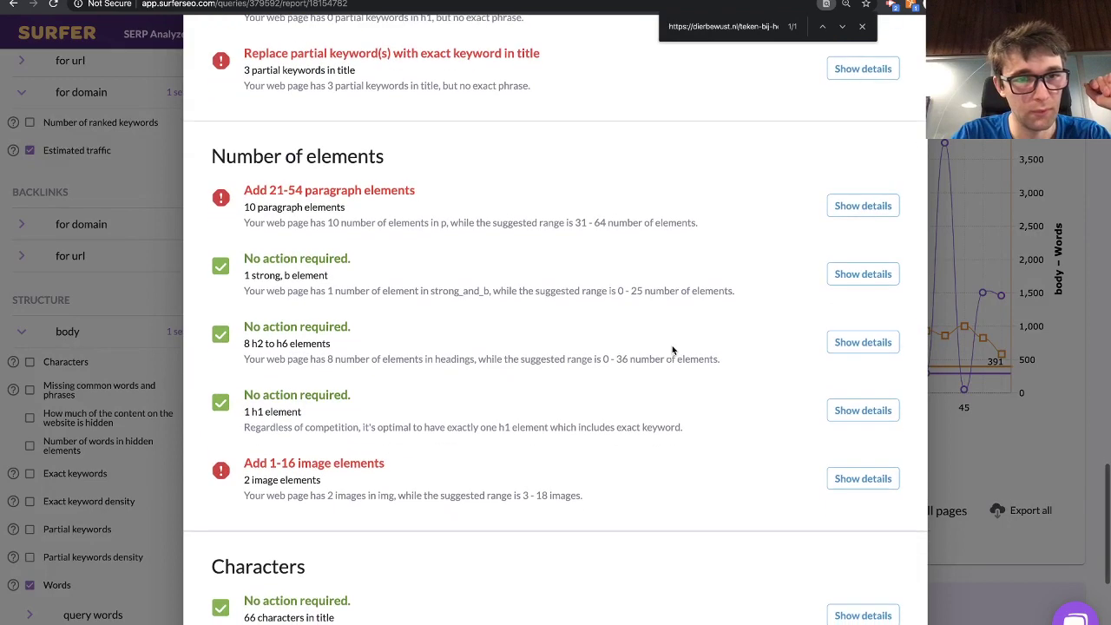
click(867, 203)
scroll(607, 461, down, 1)
scroll(607, 461, down, 1)
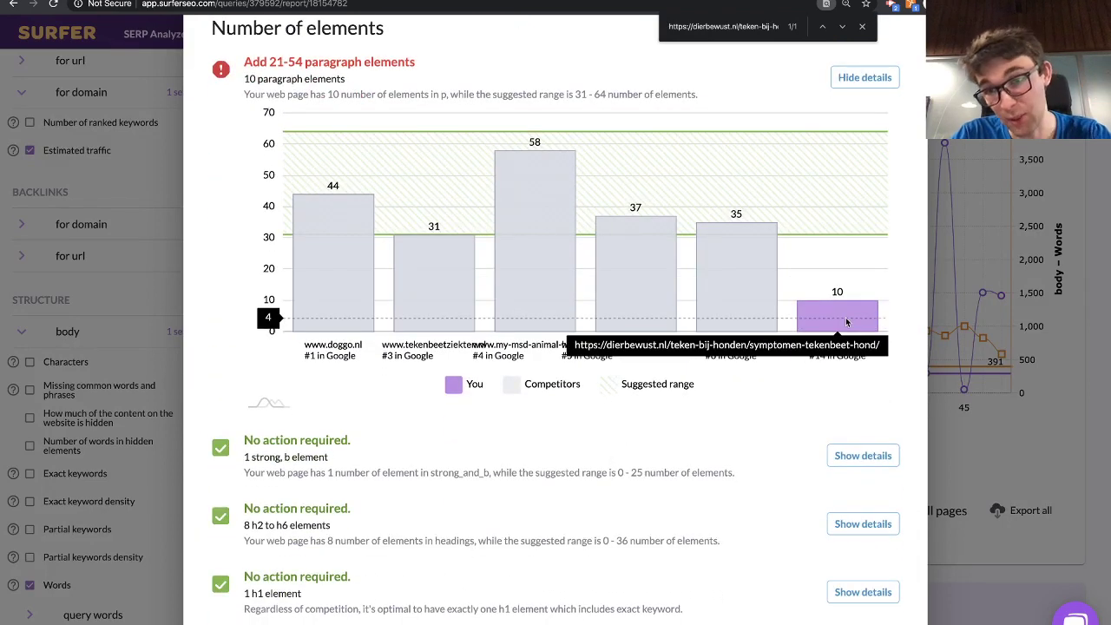
scroll(791, 440, up, 1)
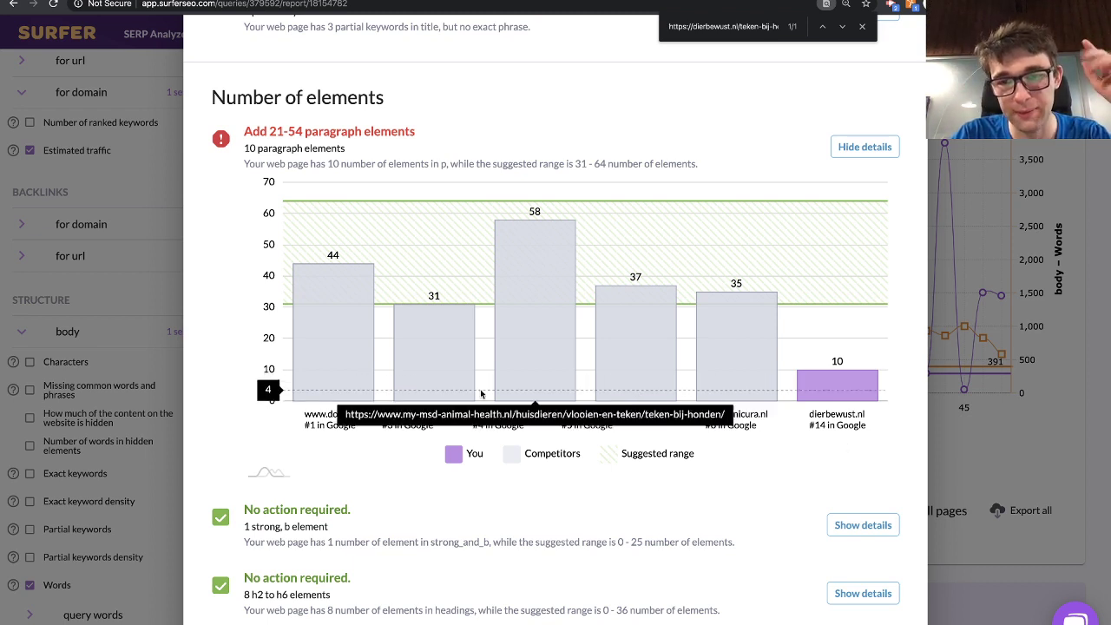
click(891, 142)
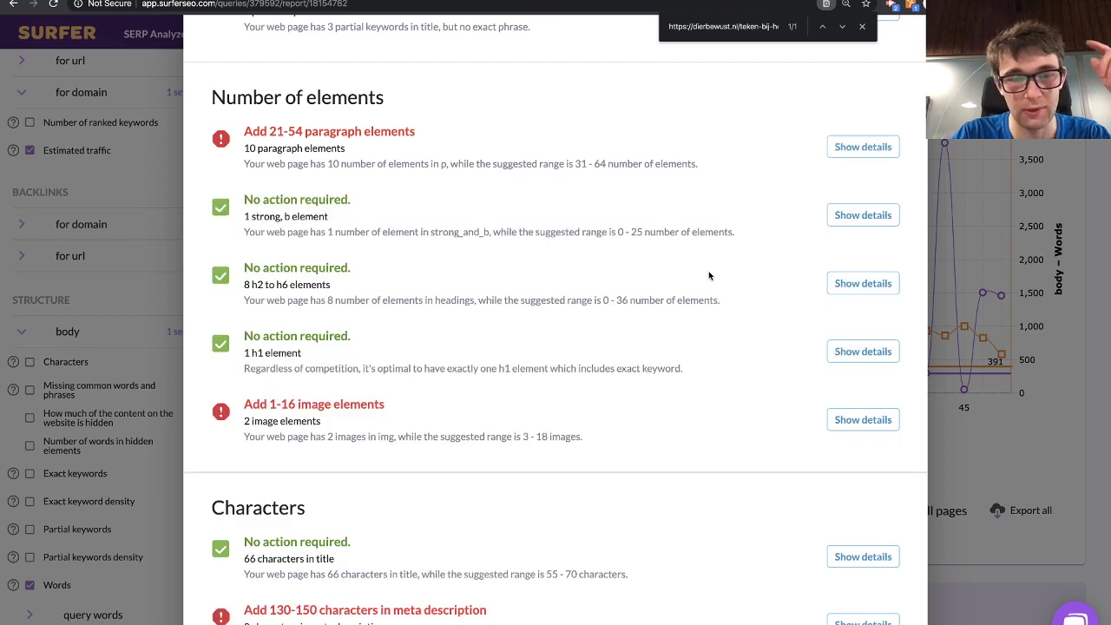
- Check the image element and Characters suggestions, and compare the meta description length against competitors
scroll(709, 276, down, 3)
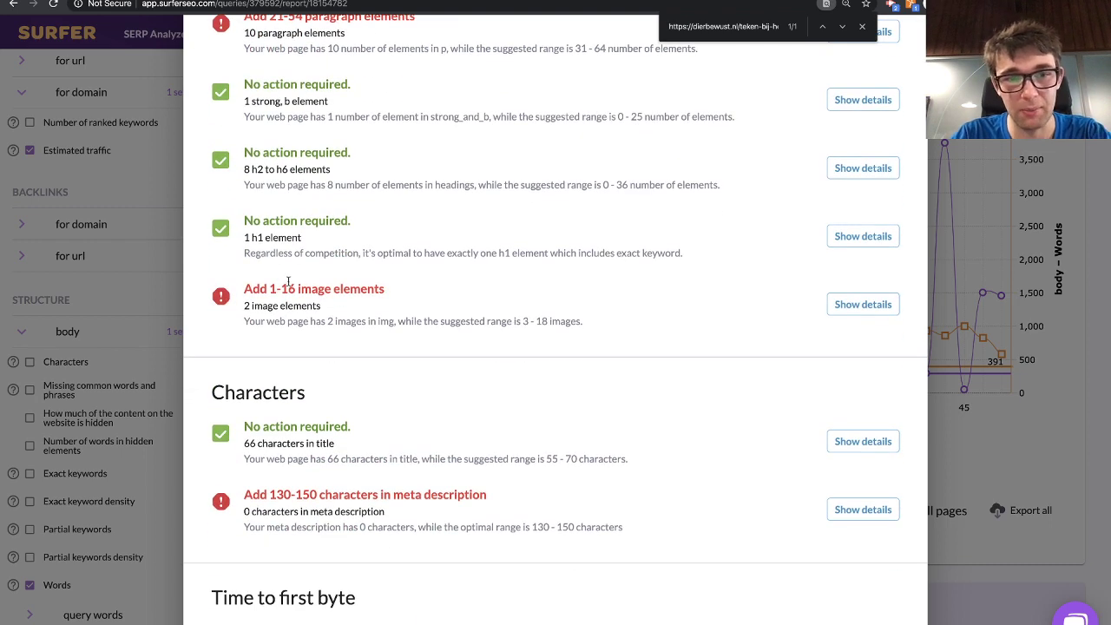
scroll(412, 343, down, 4)
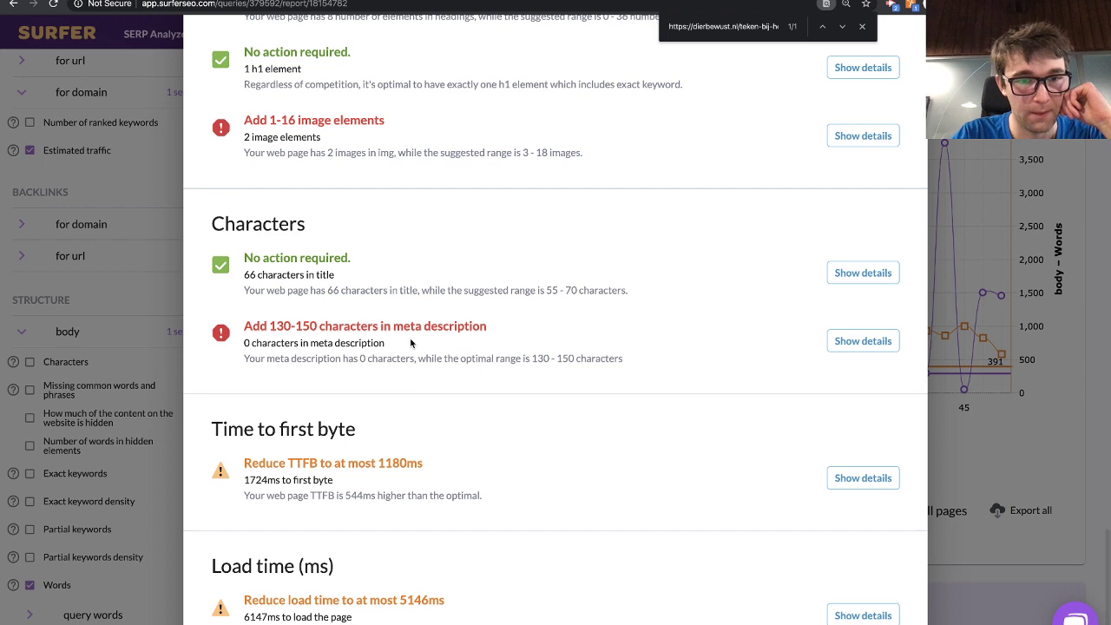
click(862, 340)
scroll(863, 341, down, 2)
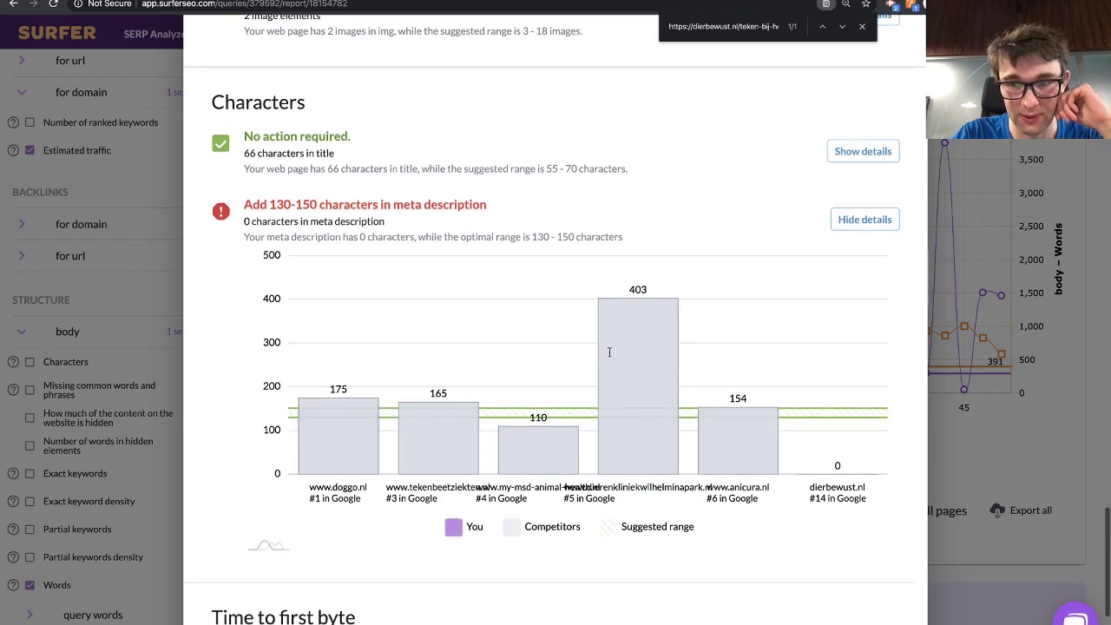
click(864, 218)
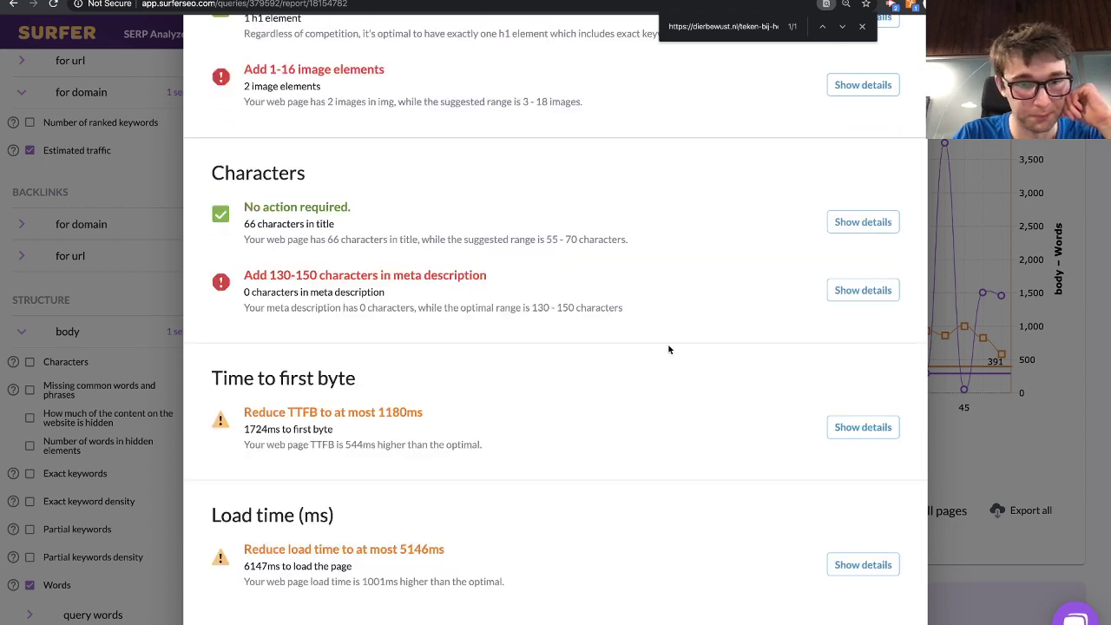
- Show the Time to first byte and Load time charts and compare the page's speed with competitors
click(845, 425)
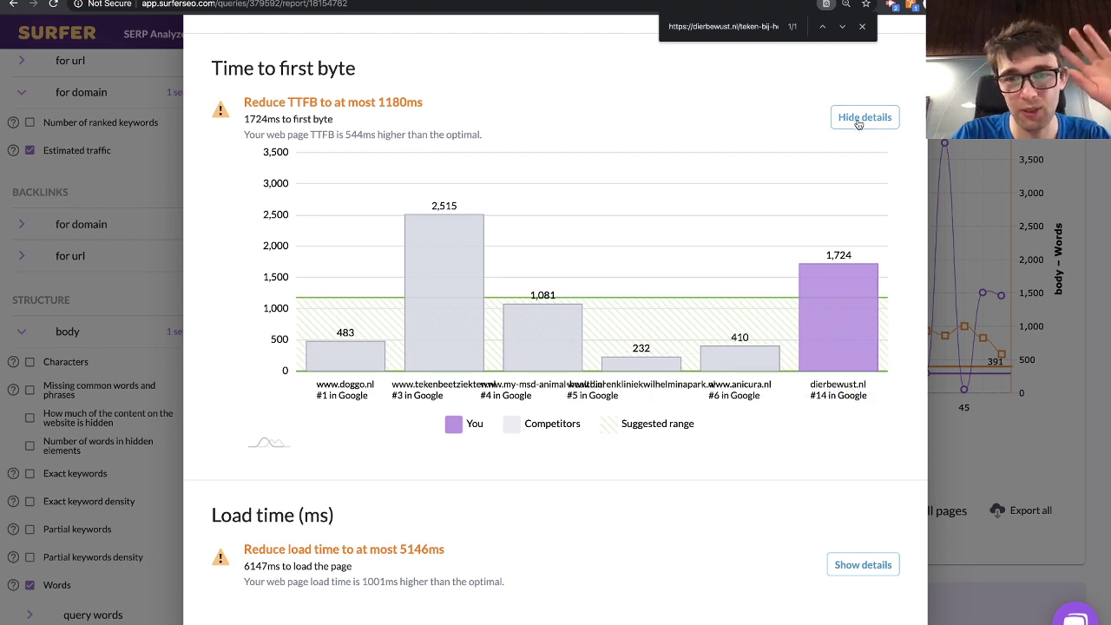
click(855, 564)
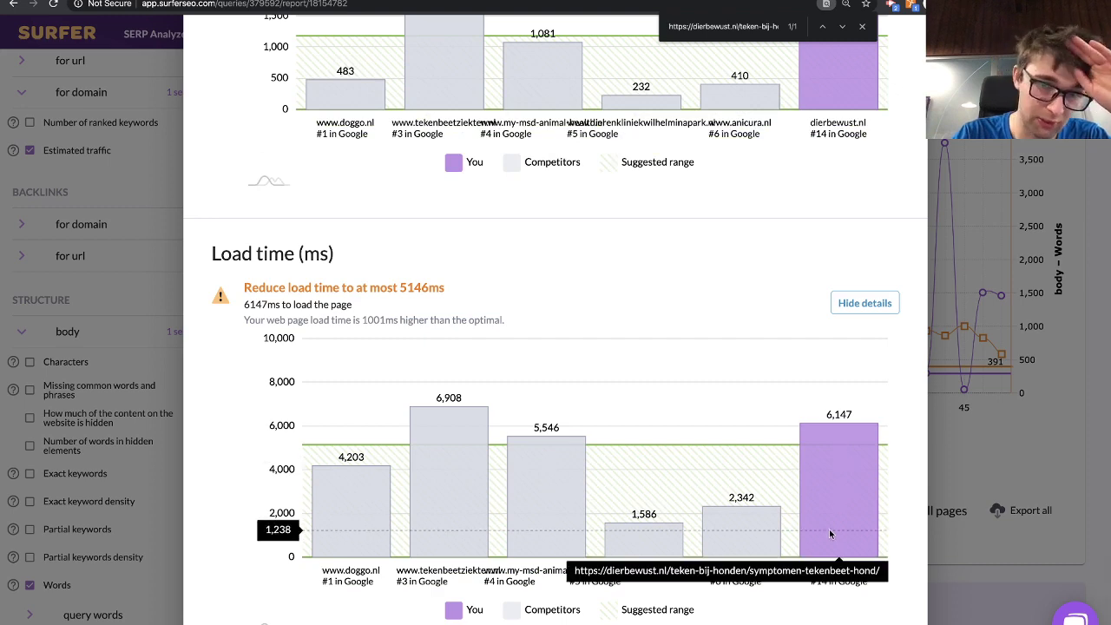
scroll(694, 434, up, 3)
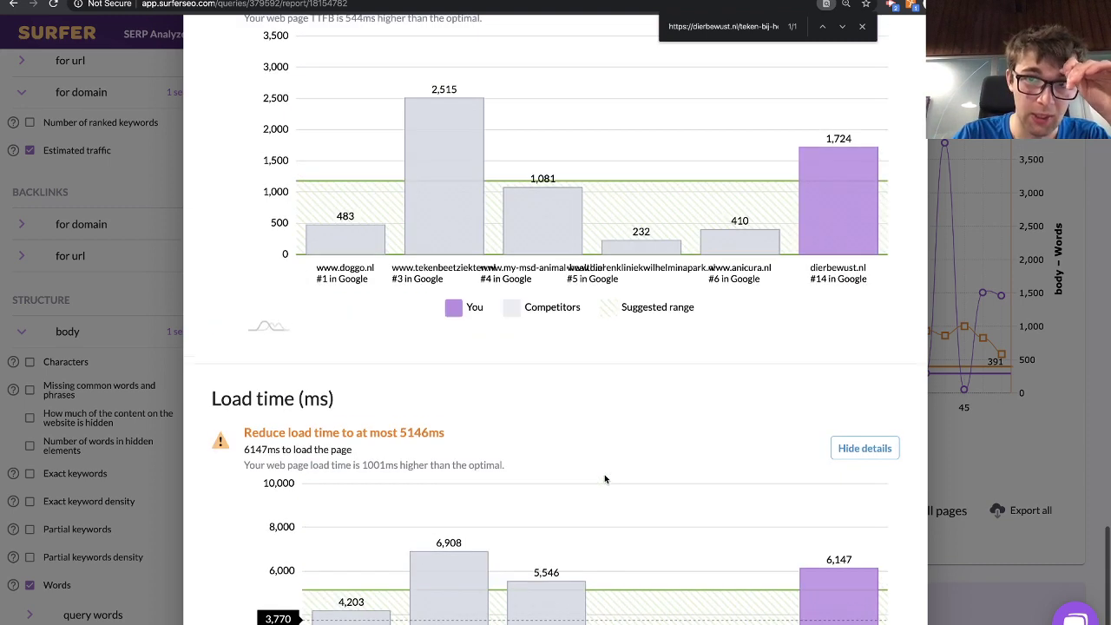
scroll(786, 344, down, 2)
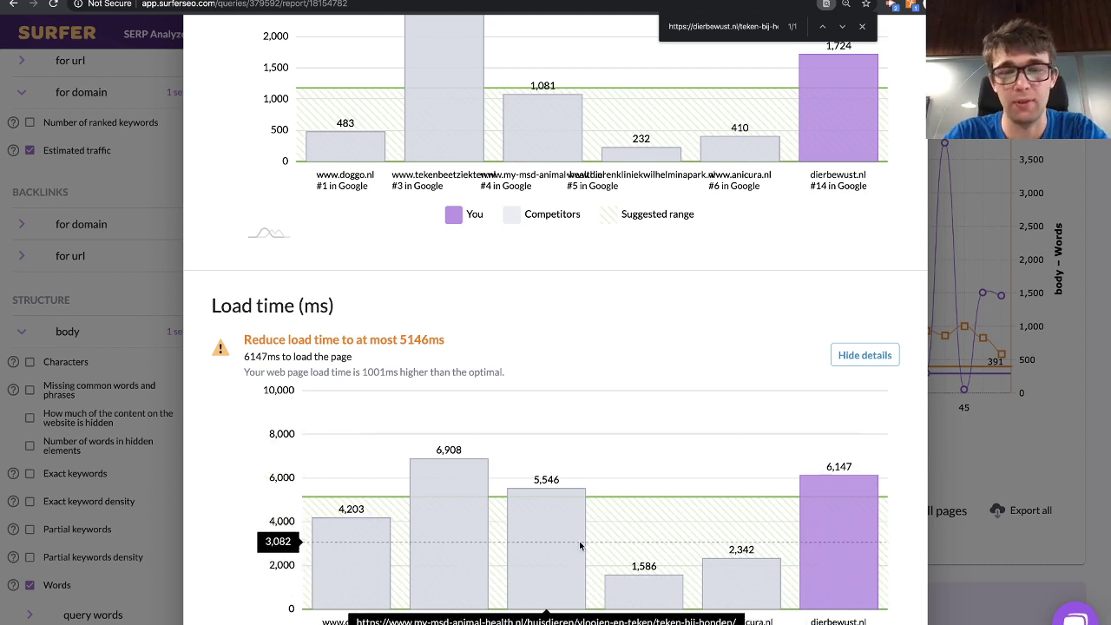
scroll(669, 401, down, 1)
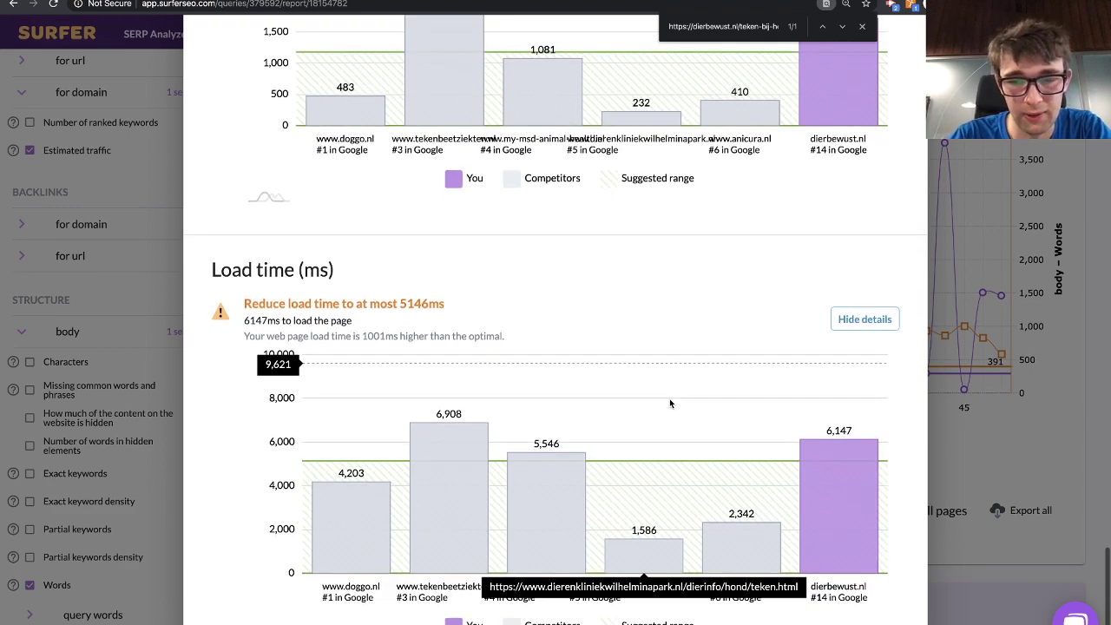
- Close the audit and open the important text content breakdown of the dierbewust.nl page at position 14
scroll(670, 402, up, 20)
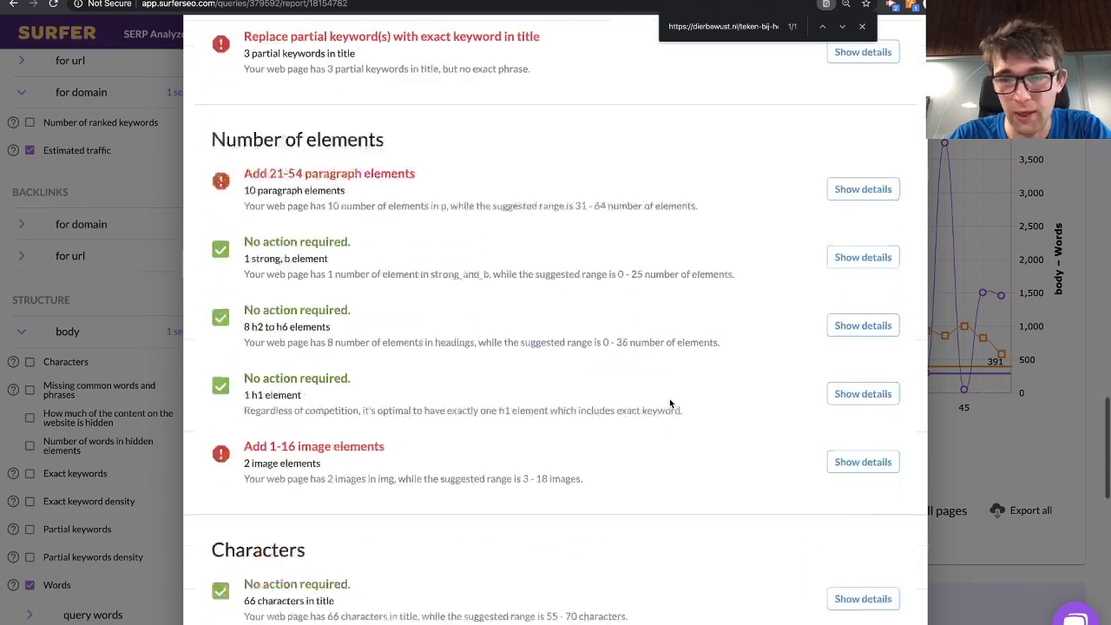
scroll(669, 401, up, 15)
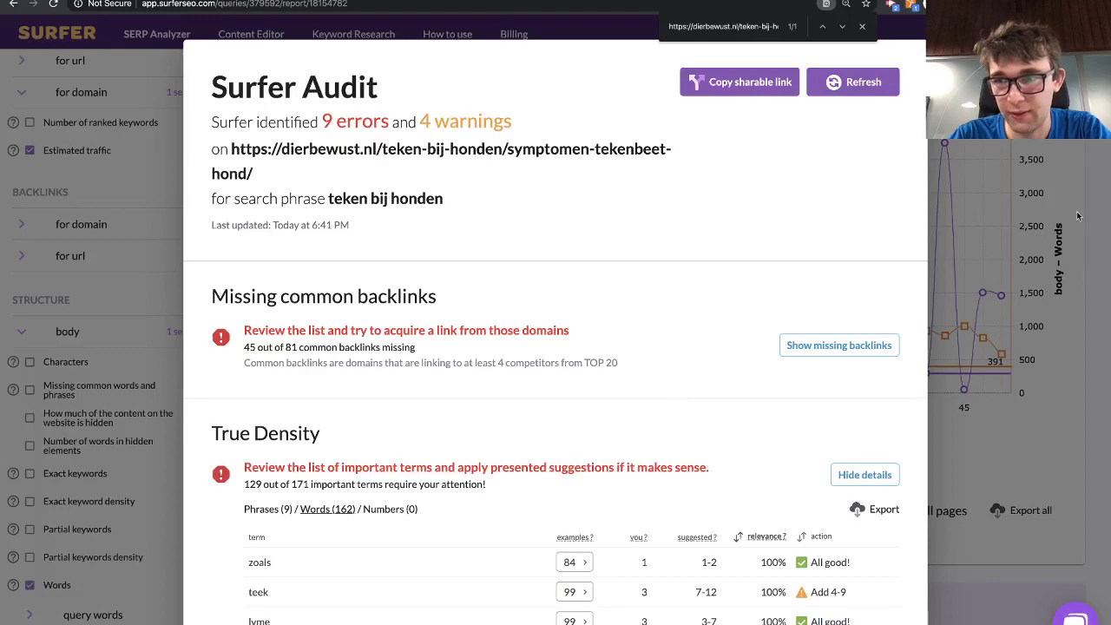
click(1092, 203)
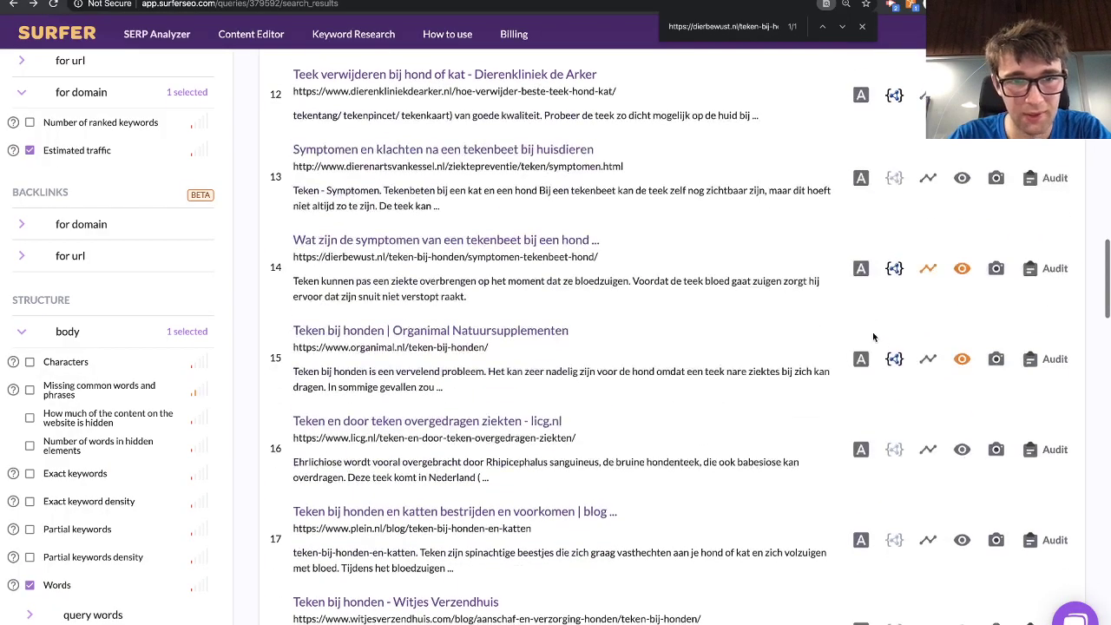
click(893, 268)
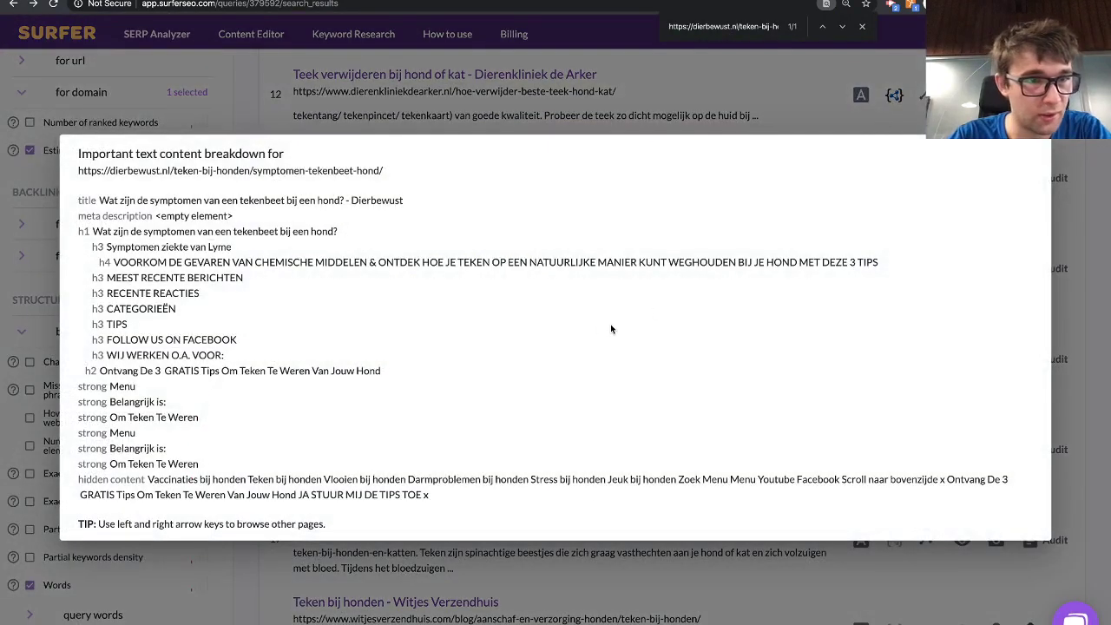
- Check the dierbewust.nl meta description, and browse the text content breakdowns of higher-ranking competitors up to the zooplus.nl page
triple_click(200, 215)
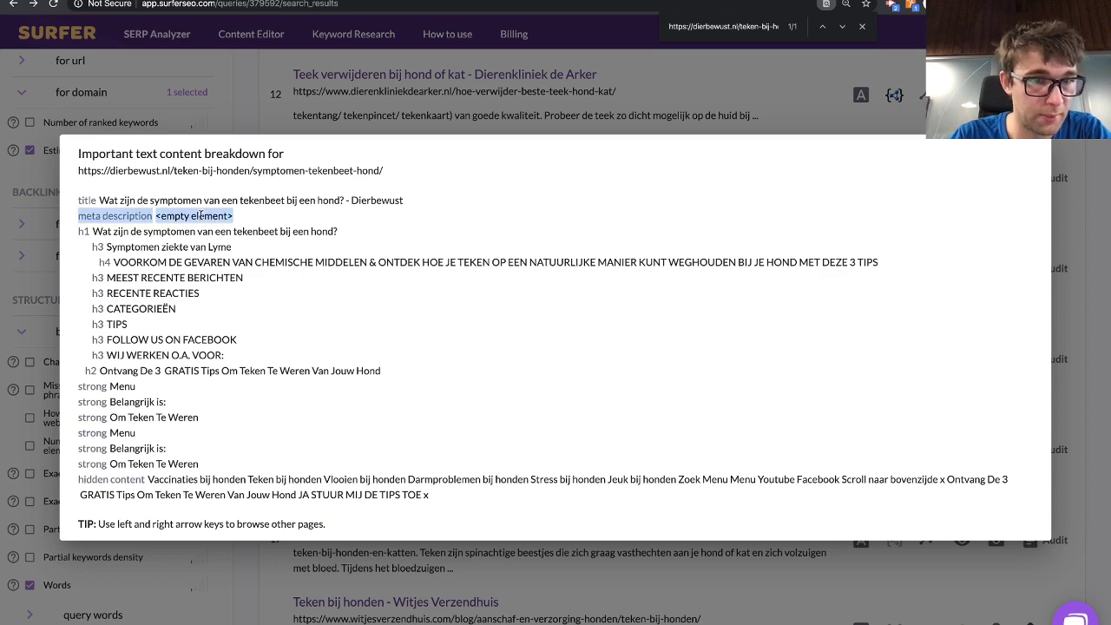
click(375, 251)
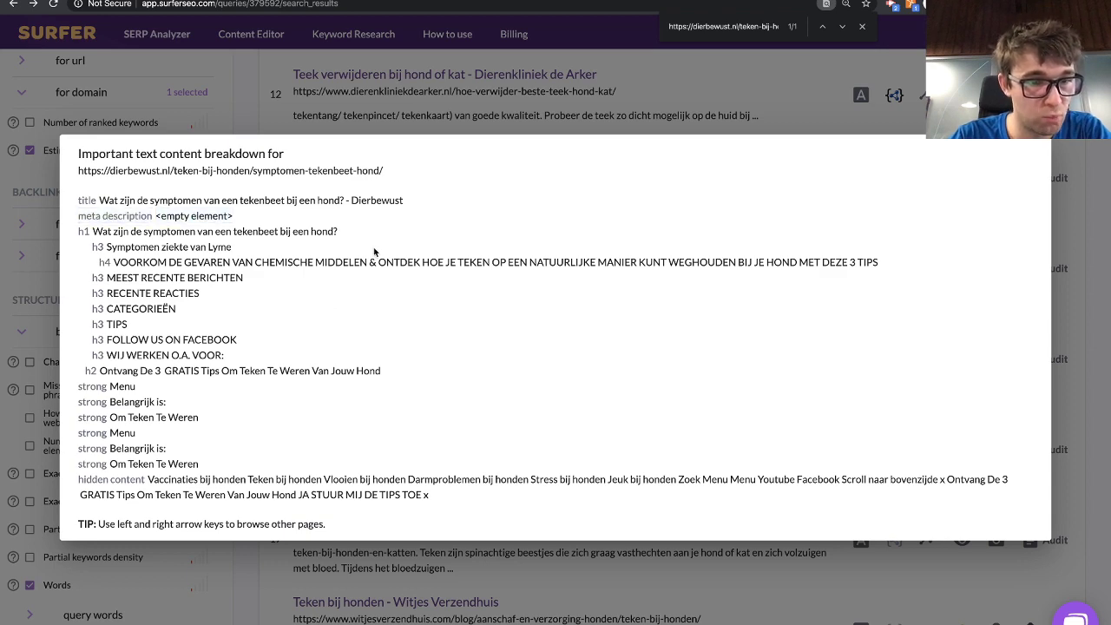
key(Left)
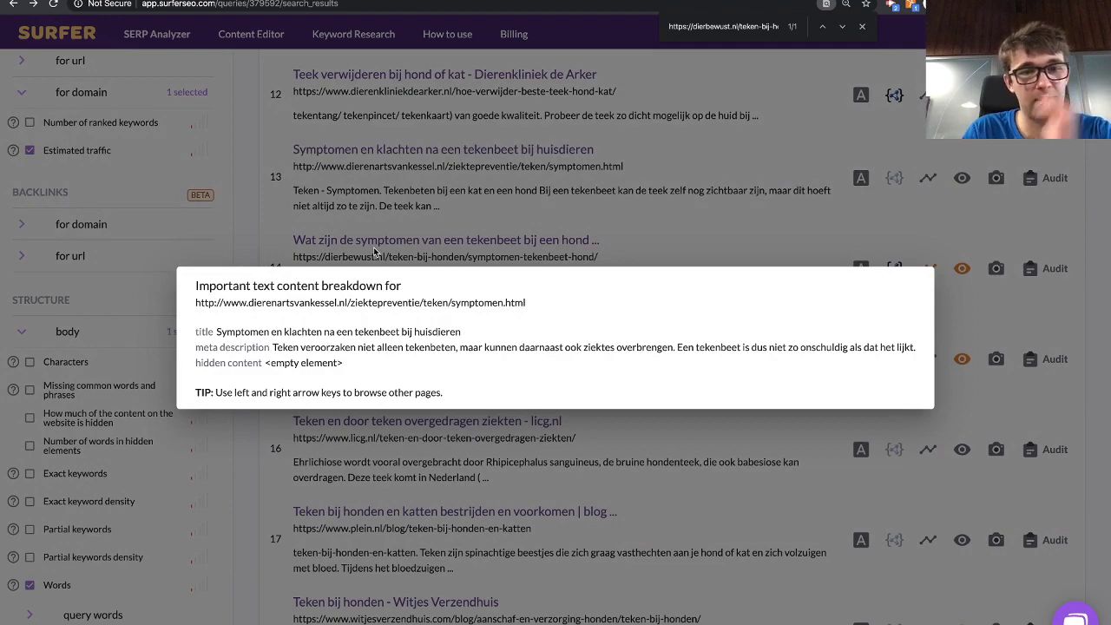
key(Left)
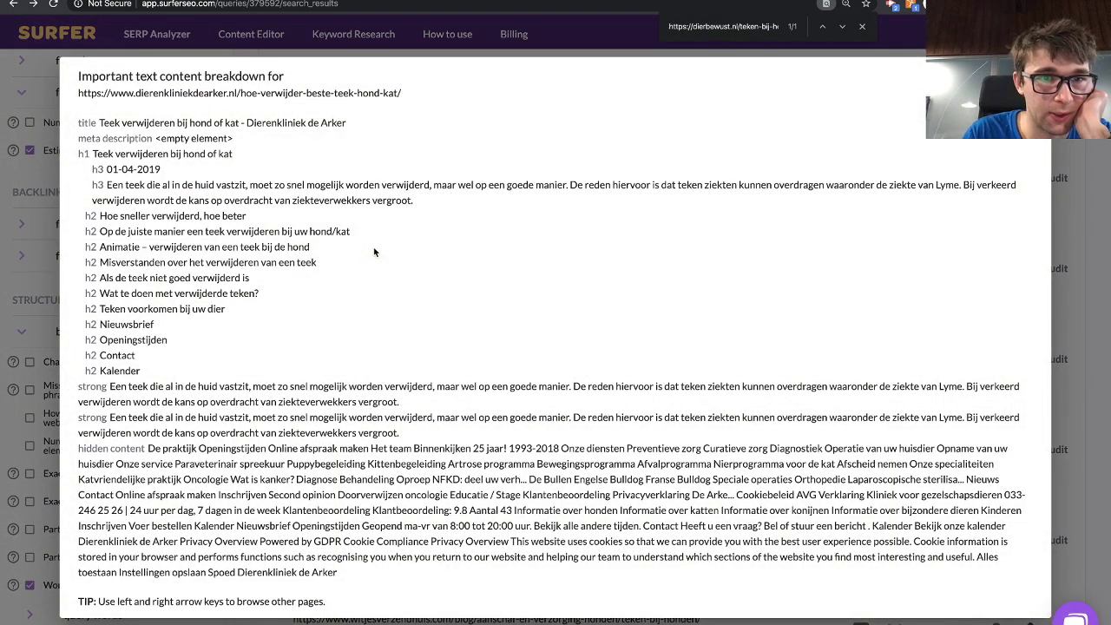
key(Left)
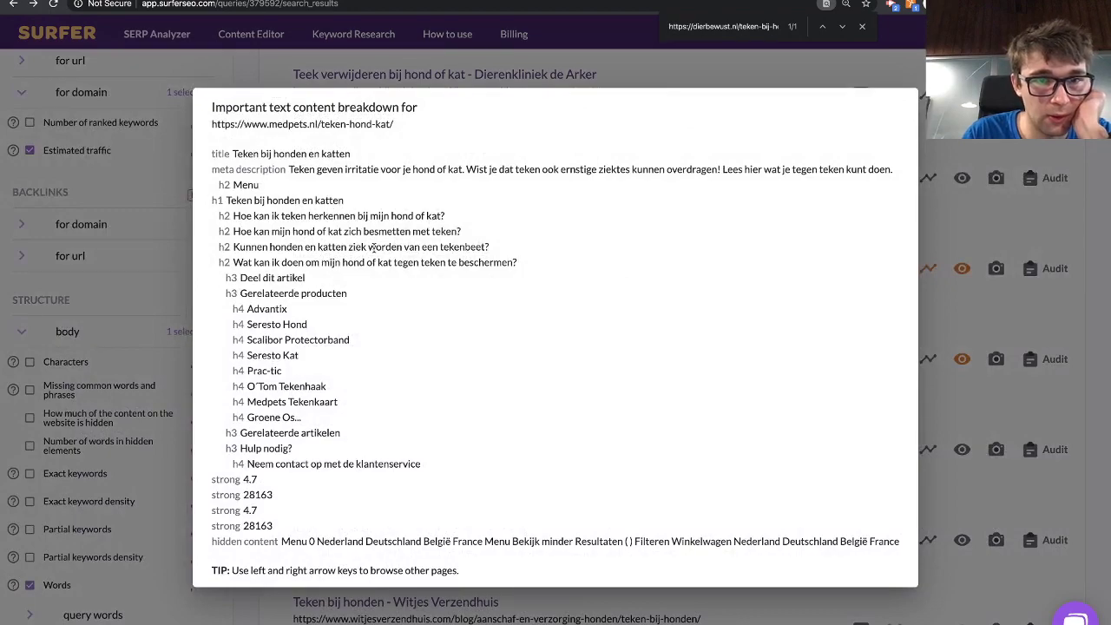
key(Left)
key(Left)
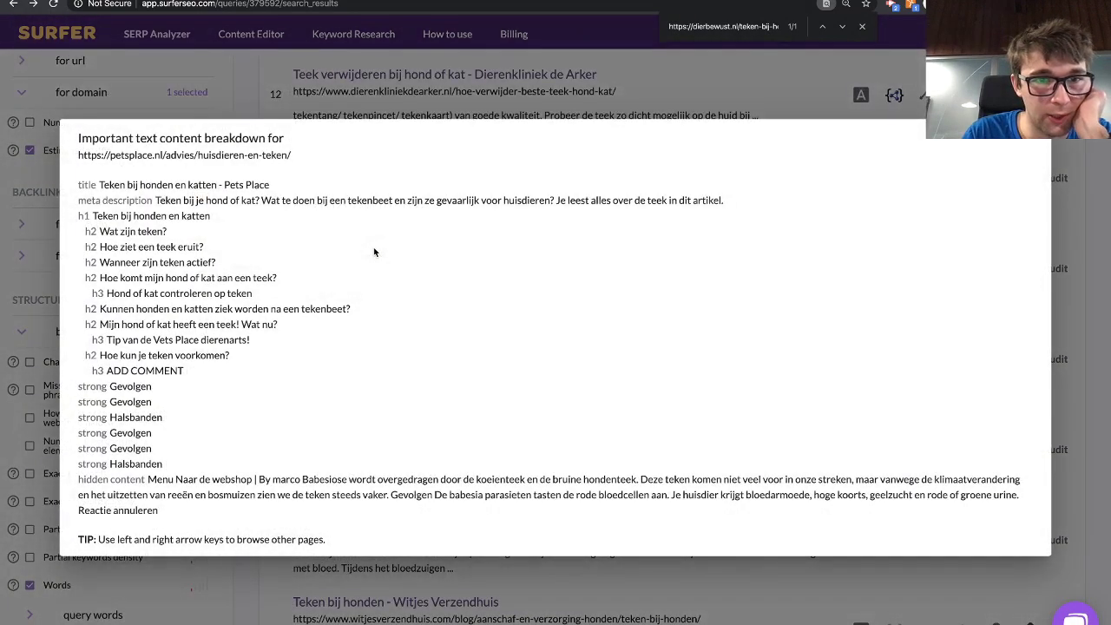
key(Left)
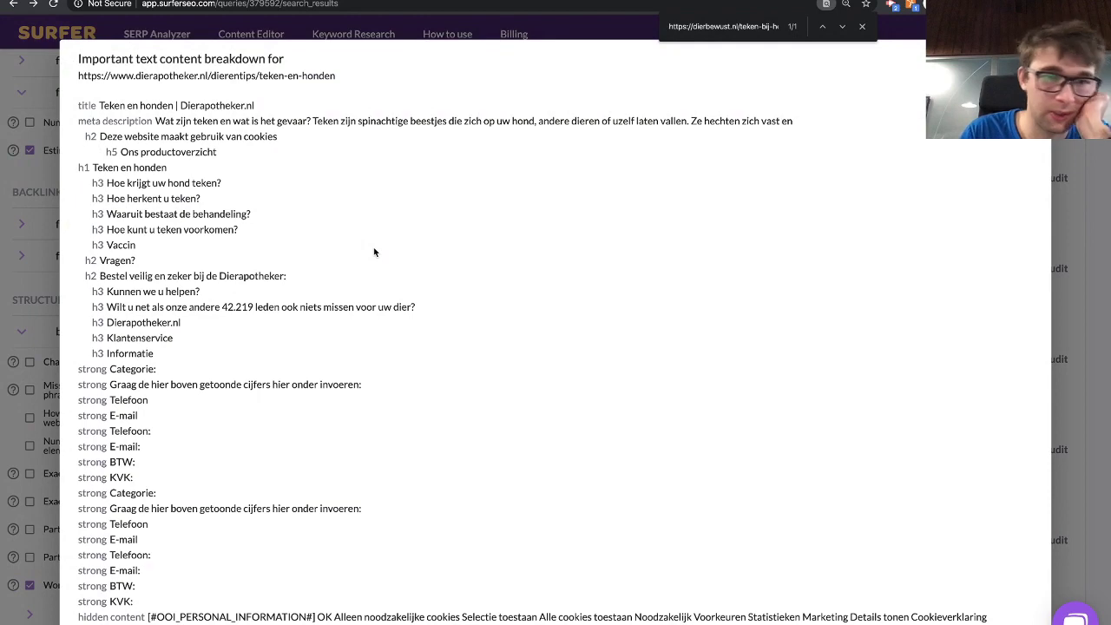
key(Left)
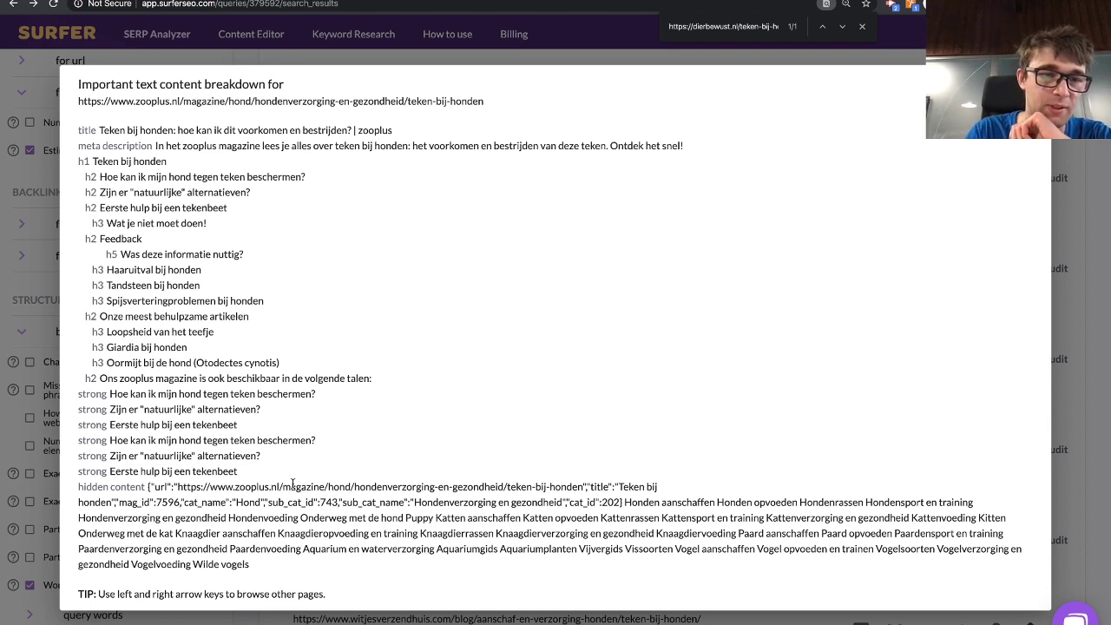
- Examine the zooplus.nl heading structure, compare it with the anicura.nl page, and close the breakdown
drag(294, 478, 164, 223)
click(111, 200)
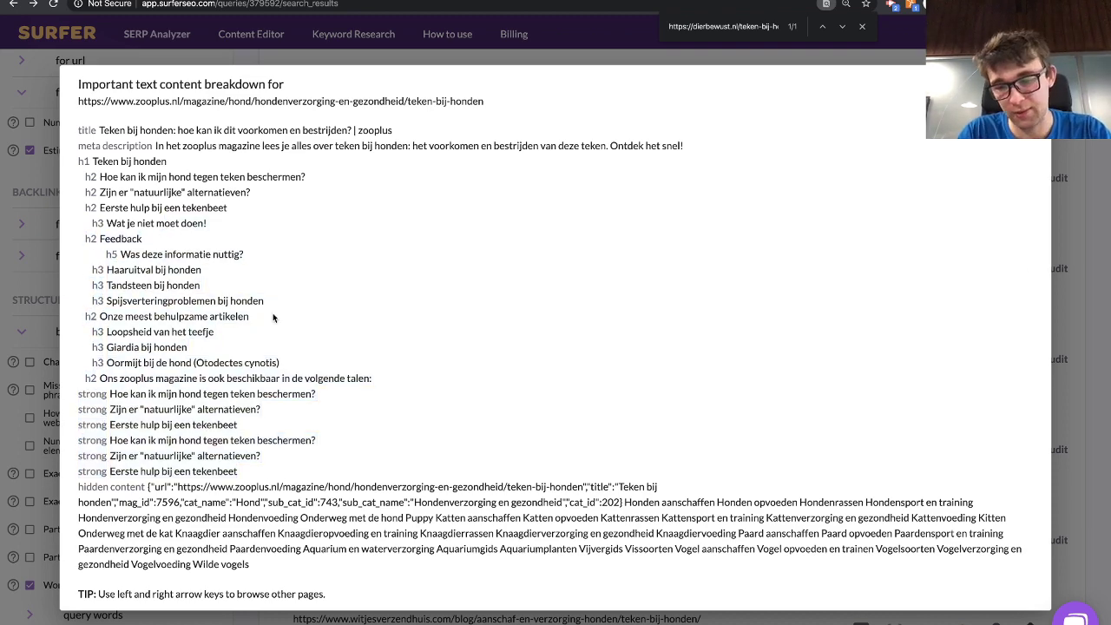
key(Right)
key(Right)
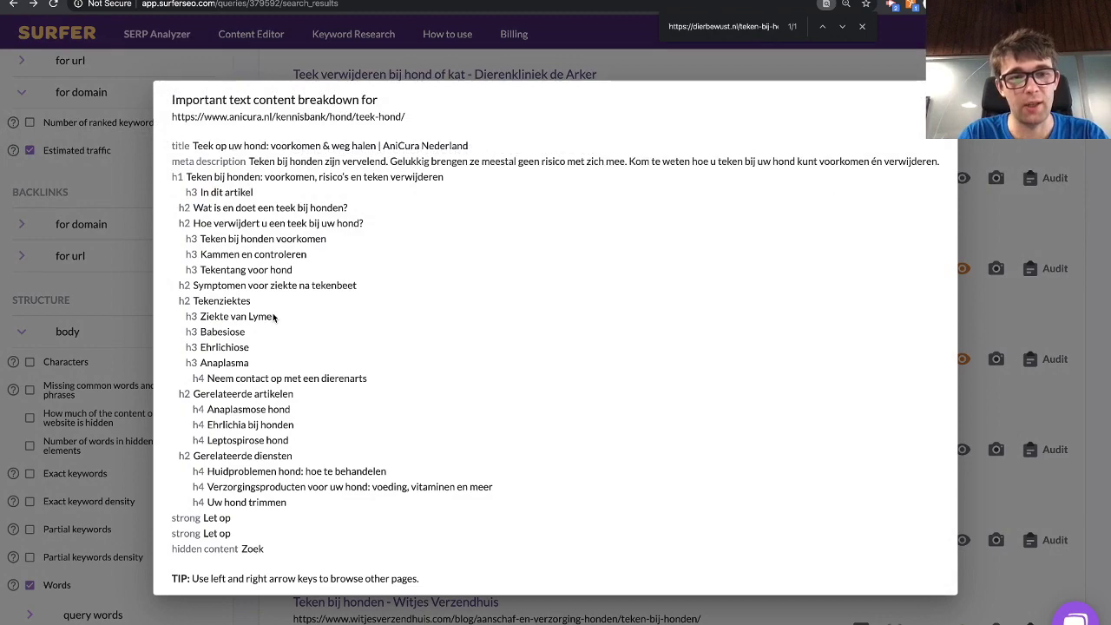
key(Left)
key(Left)
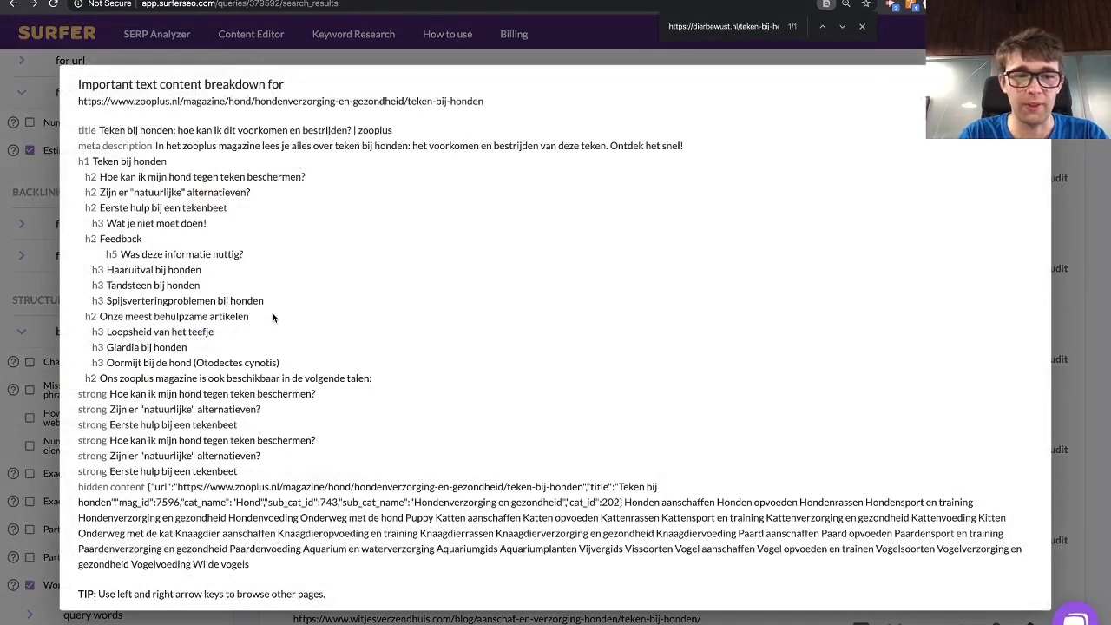
drag(279, 362, 181, 284)
click(195, 258)
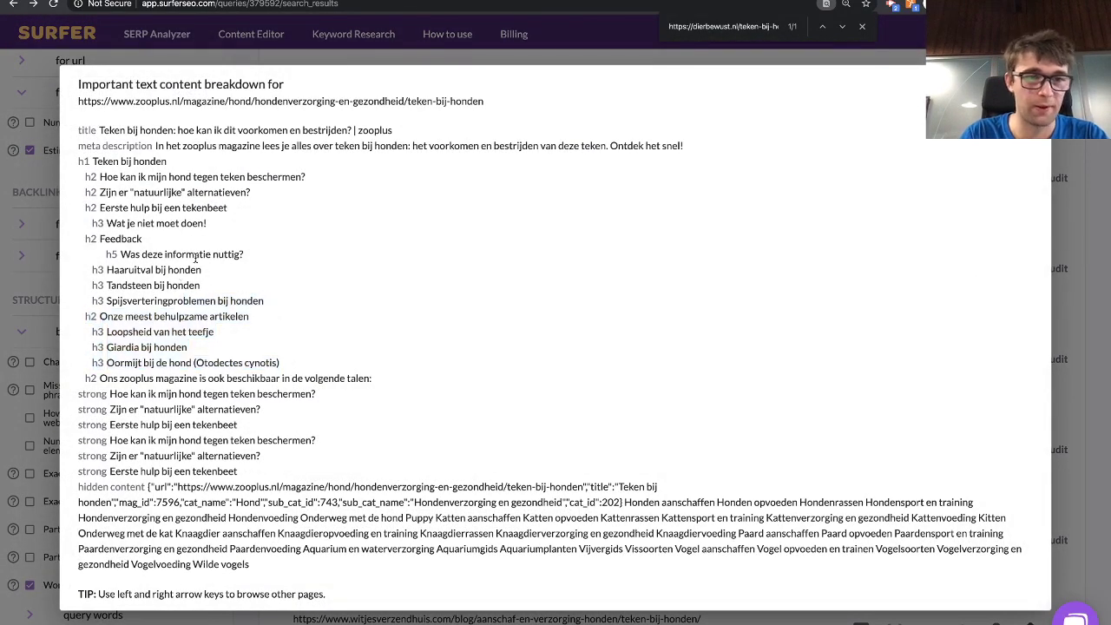
key(Escape)
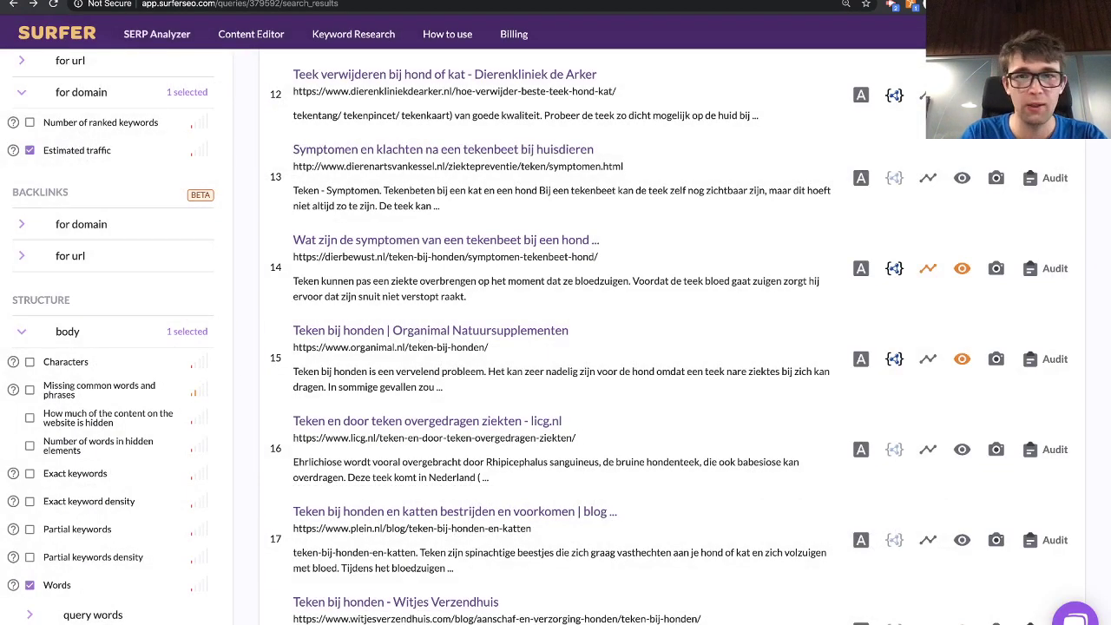
- Copy "best meal replacement shakes for weight loss" from row 10 of the Second On-Page Roast (Responses) sheet into a new SERP Analyzer query
key(ctrl+Tab)
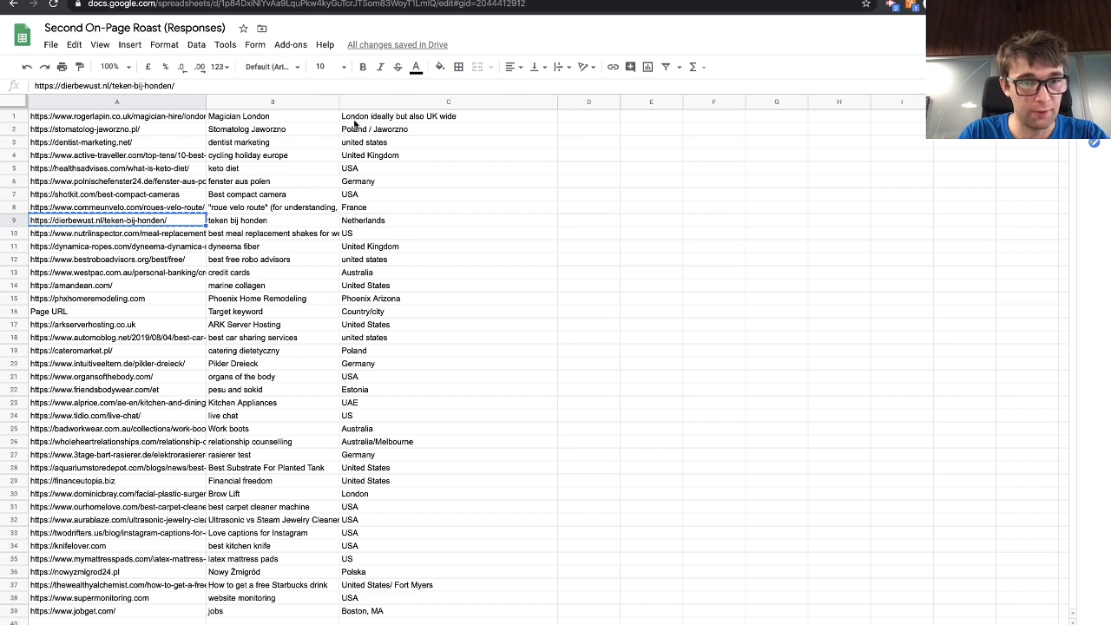
click(251, 234)
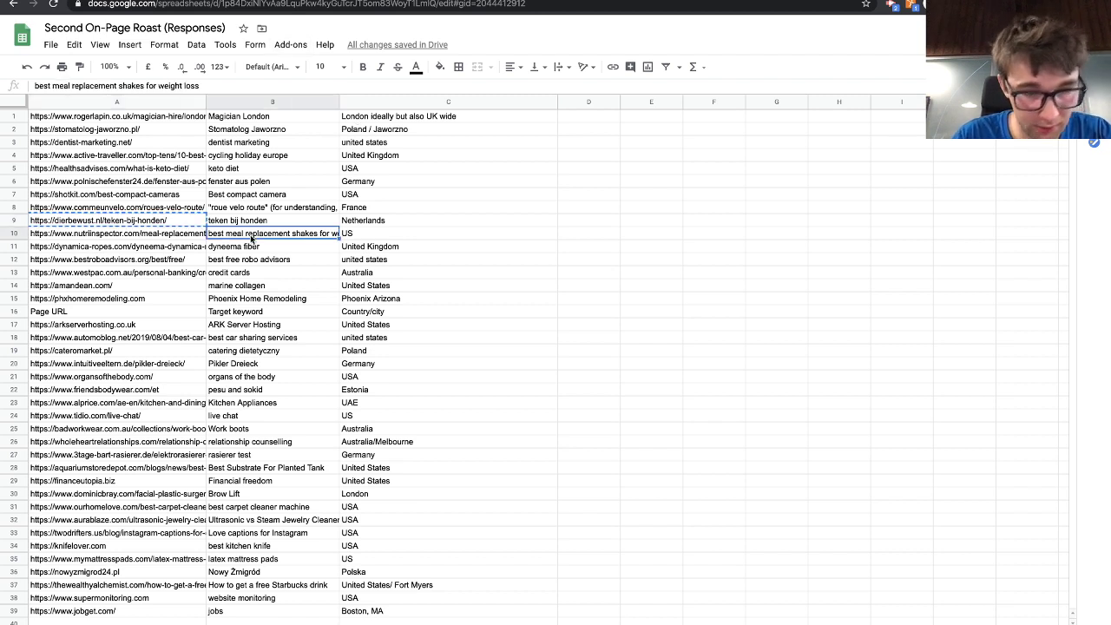
key(ctrl+c)
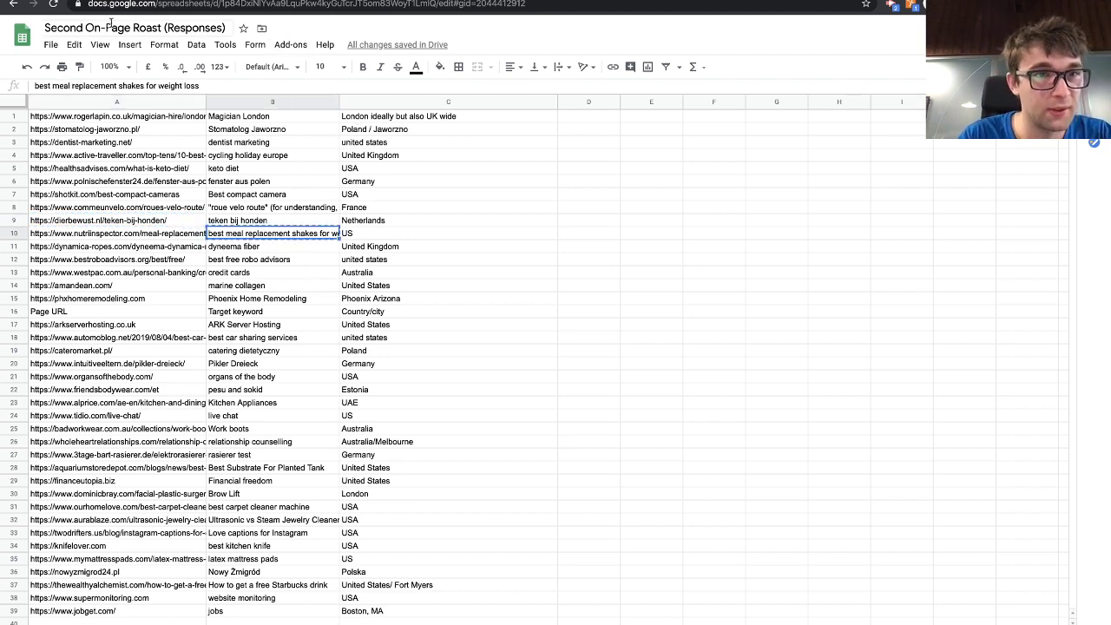
key(ctrl+shift+Tab)
click(155, 36)
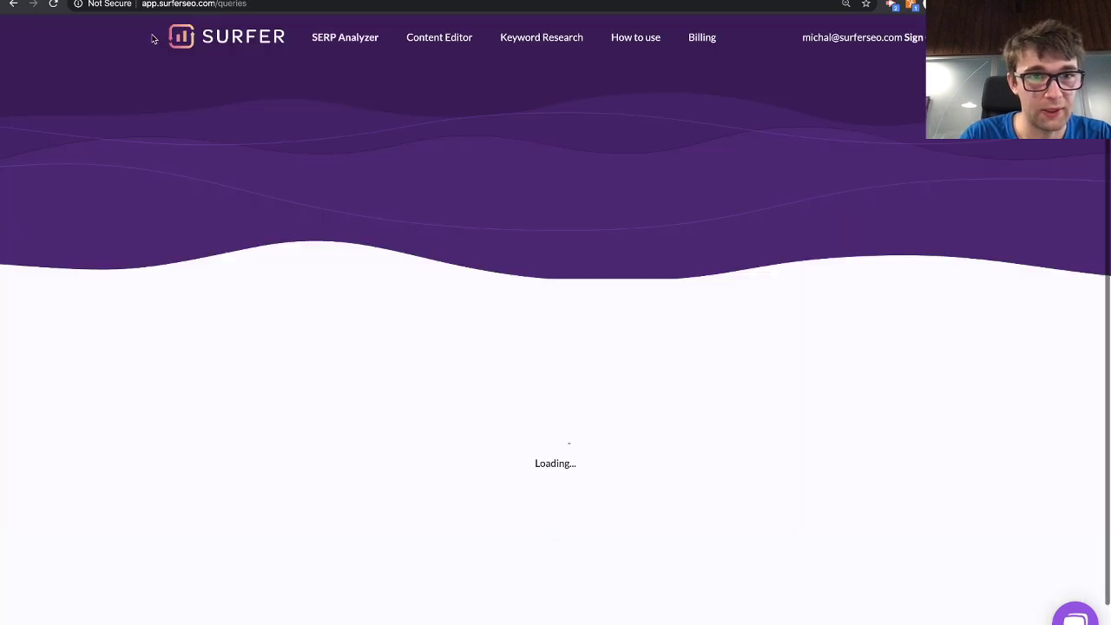
click(467, 248)
key(ctrl+v)
- Set the query's location to United States, enable NLP, and create the SERP Analyzer query
click(328, 289)
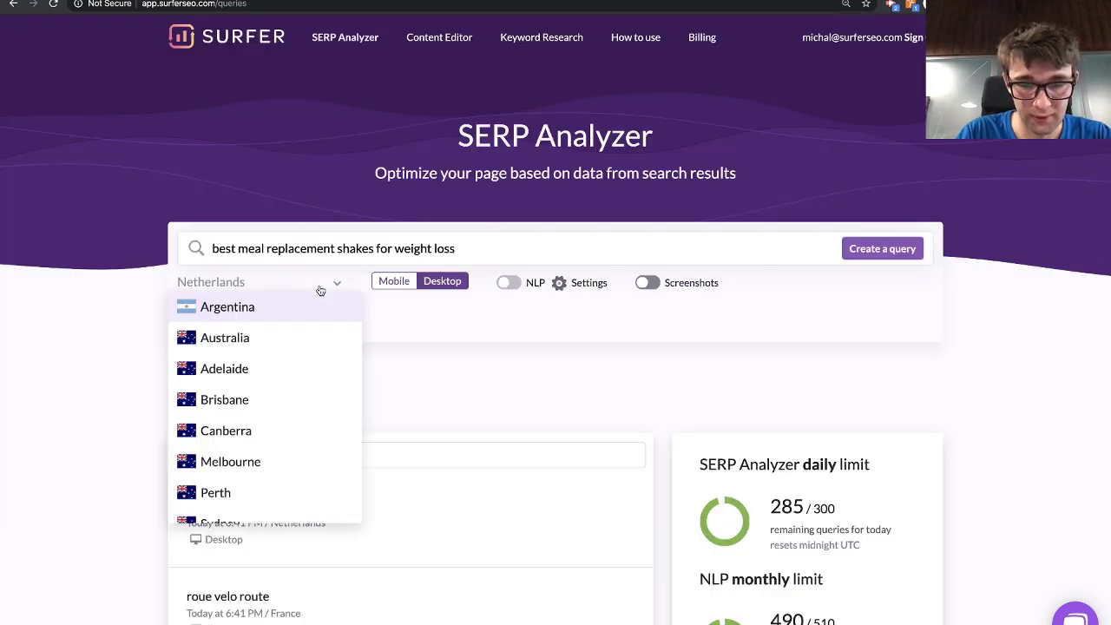
text(unit)
click(325, 378)
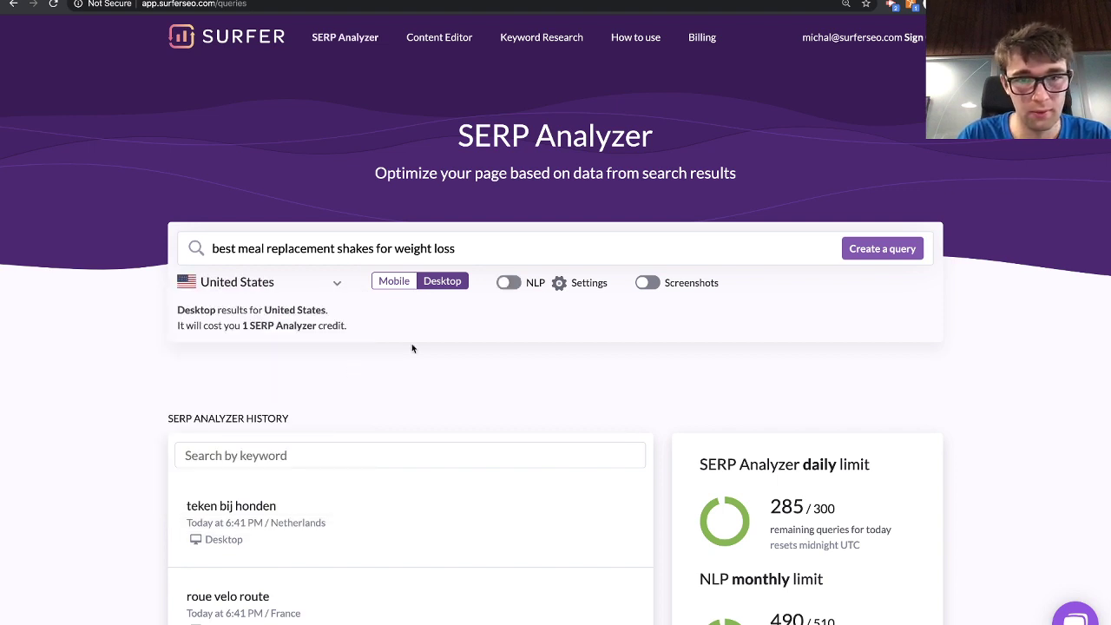
click(510, 283)
click(562, 286)
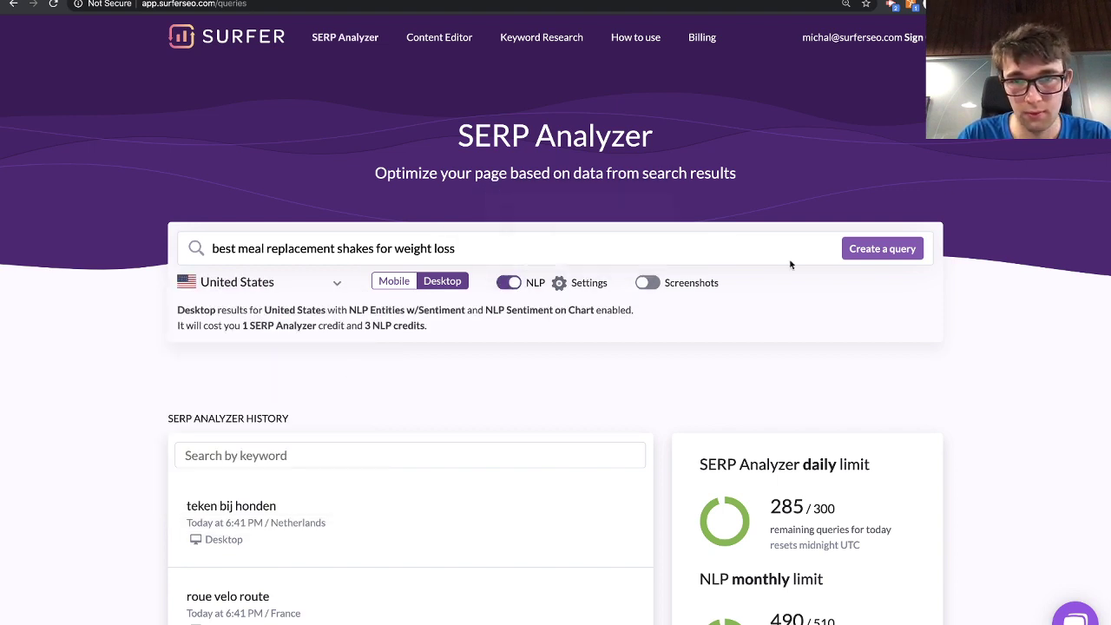
click(882, 248)
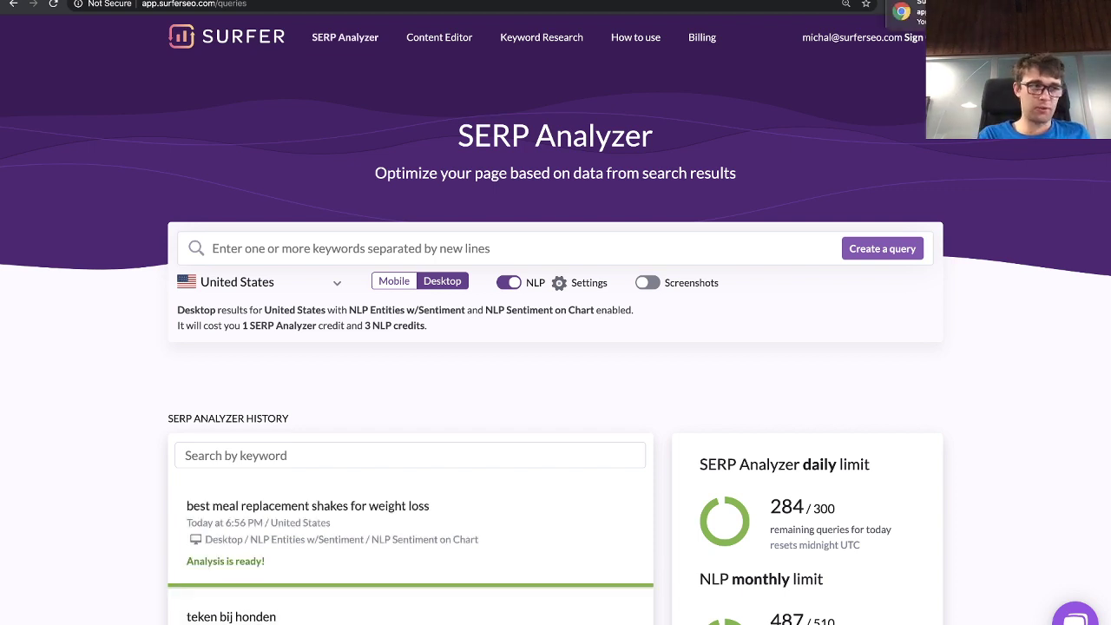
- Open the finished analysis and search it for the nutriinspector.com page URL copied from row 10 of the responses sheet
click(316, 531)
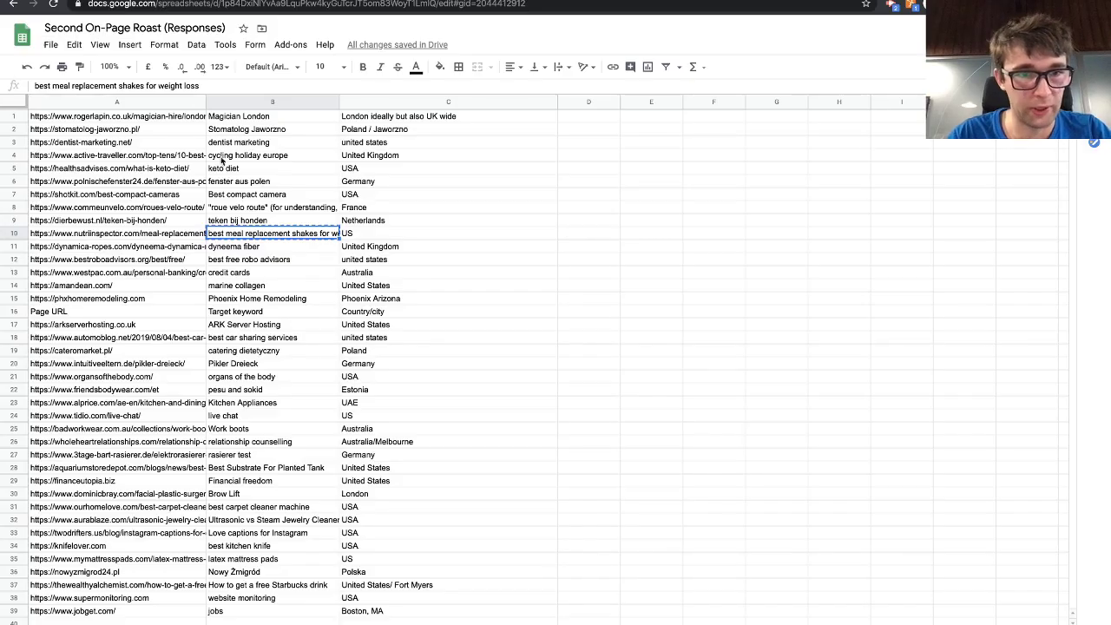
click(128, 233)
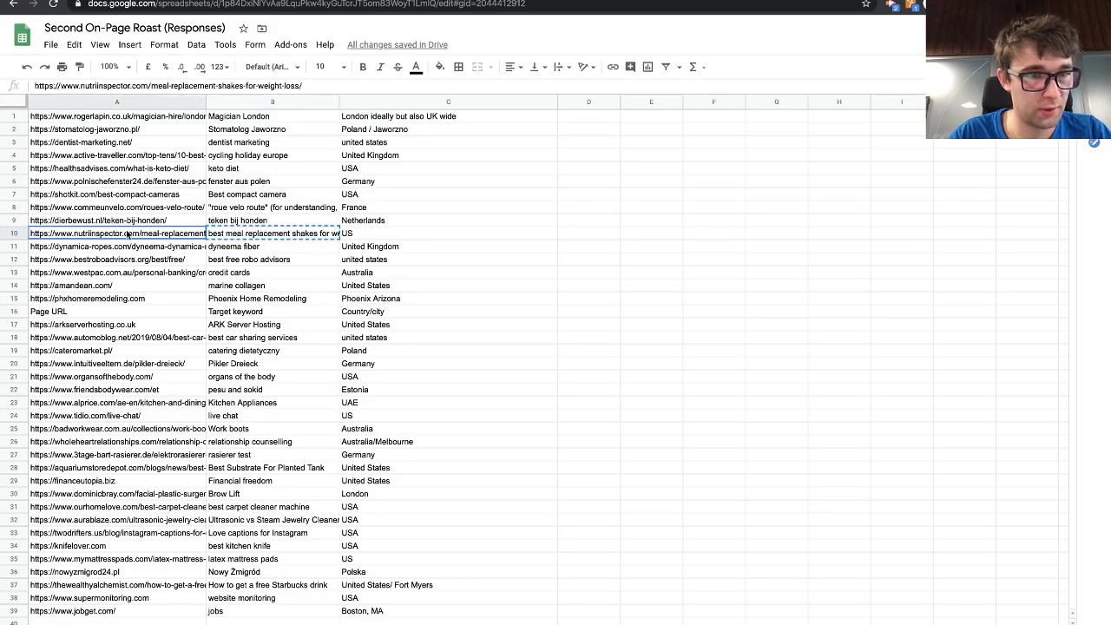
key(super+c)
click(52, 1)
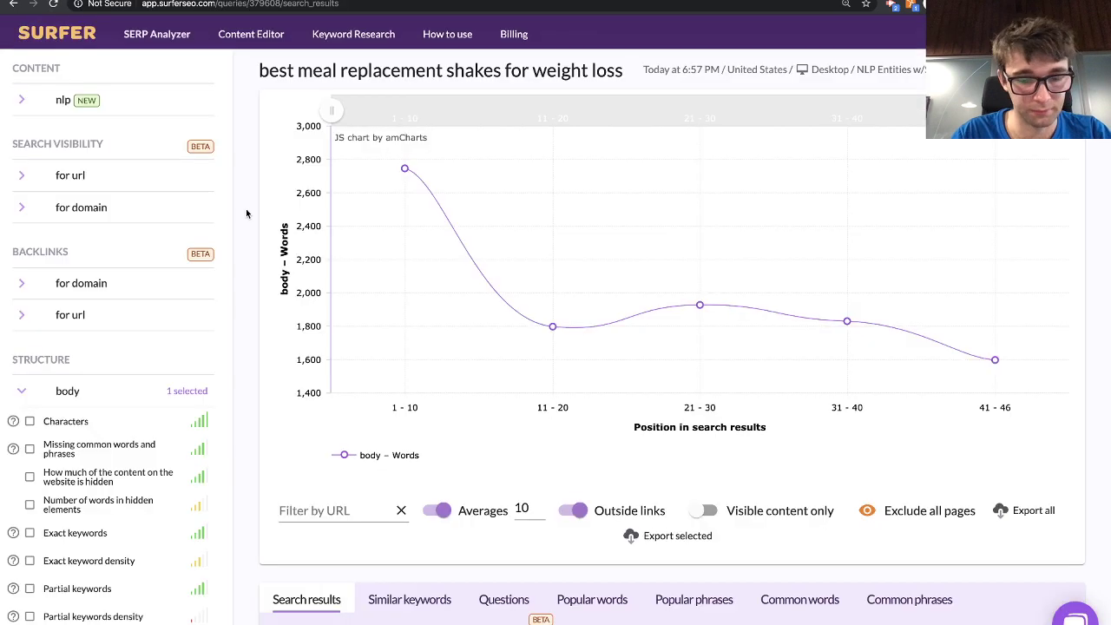
key(super+f)
key(super+v)
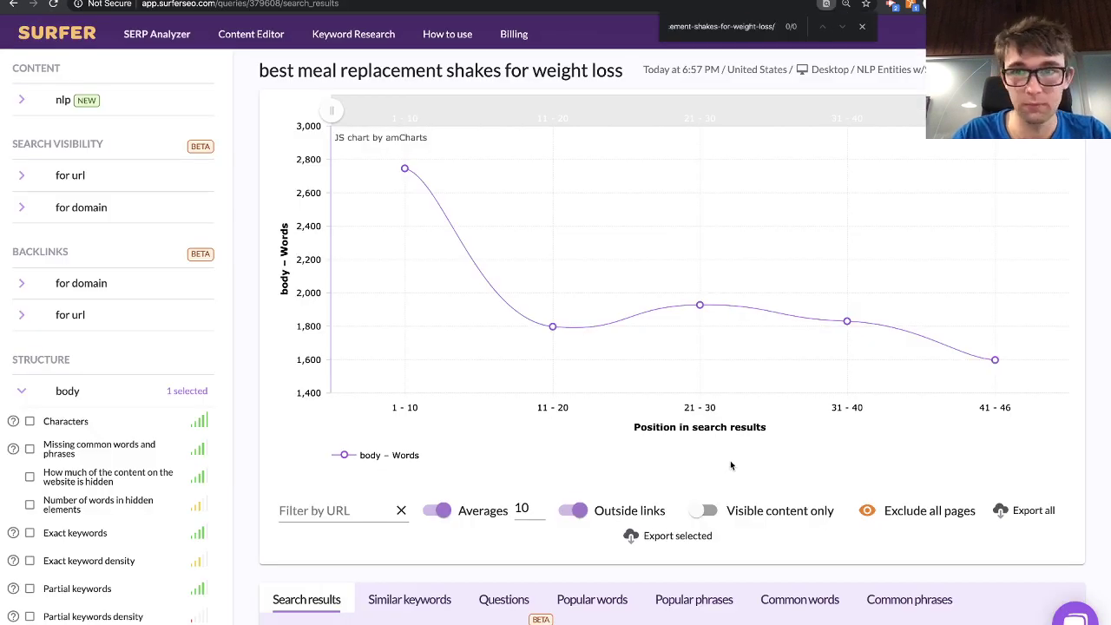
scroll(823, 344, down, 6)
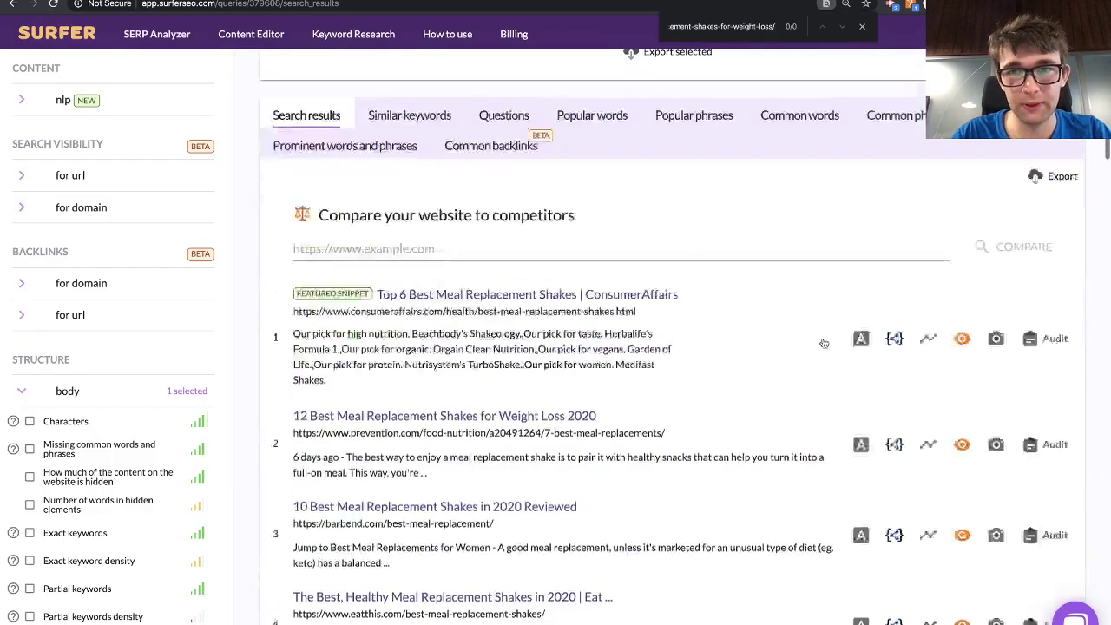
scroll(824, 344, up, 6)
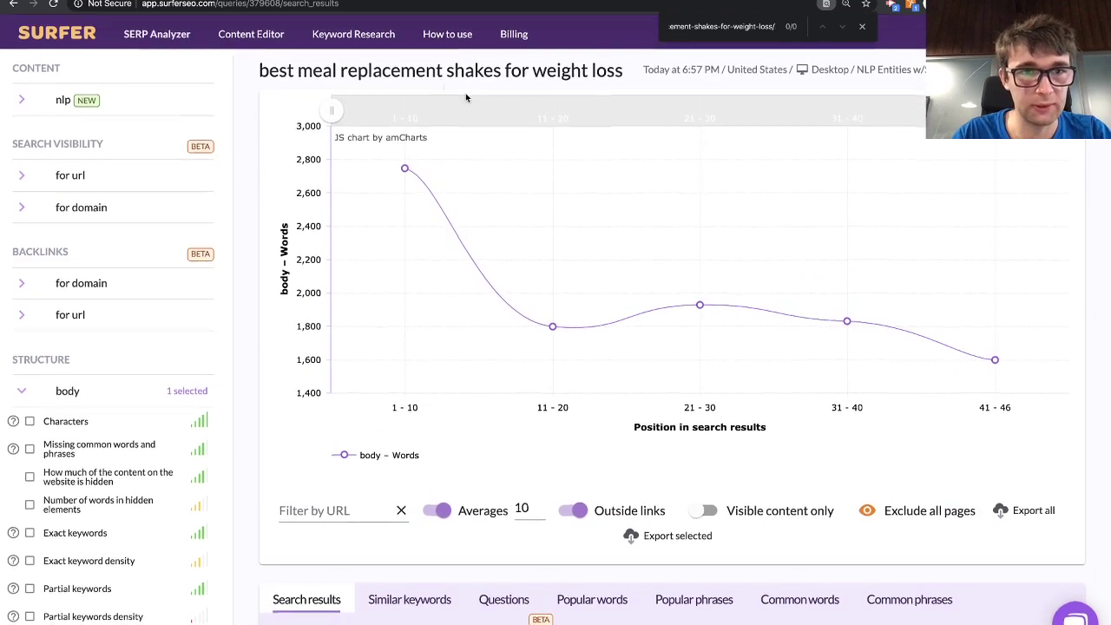
click(260, 37)
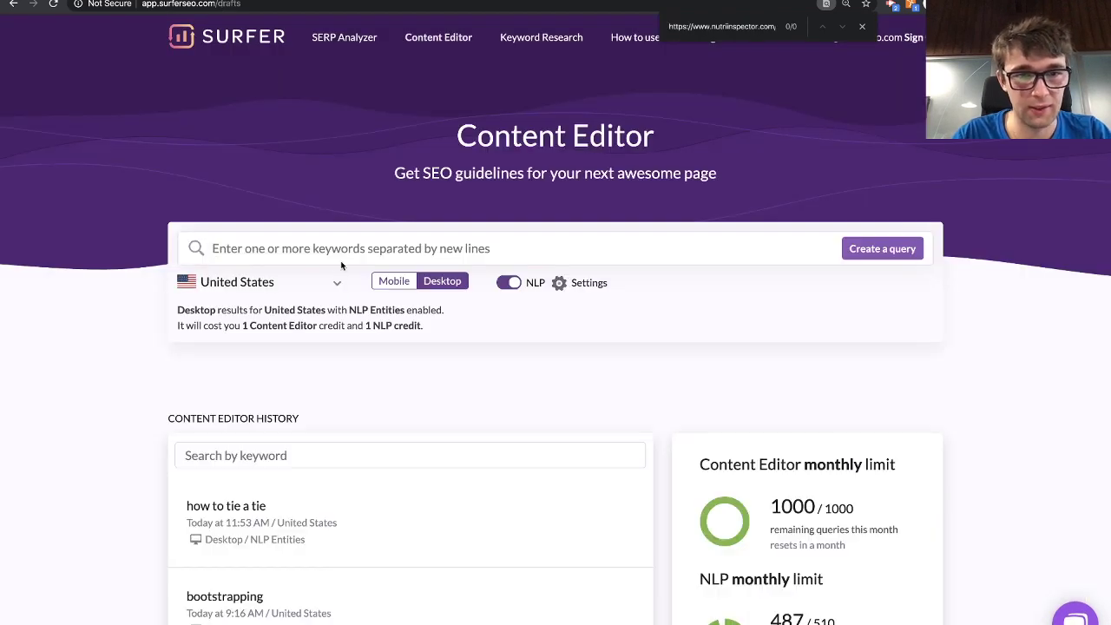
key(ctrl+v)
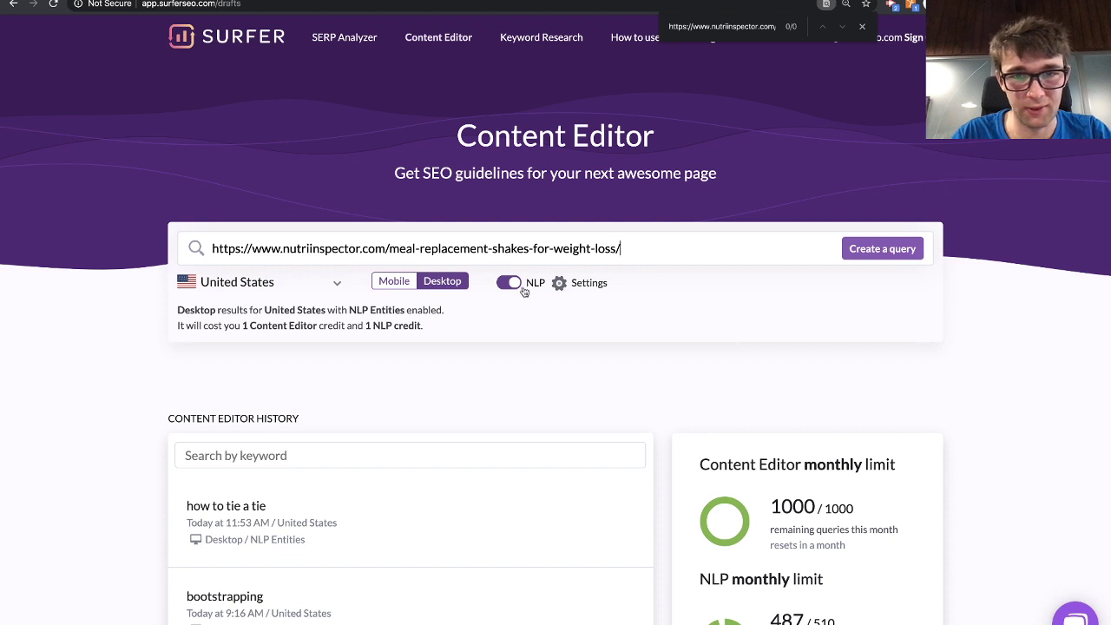
click(885, 250)
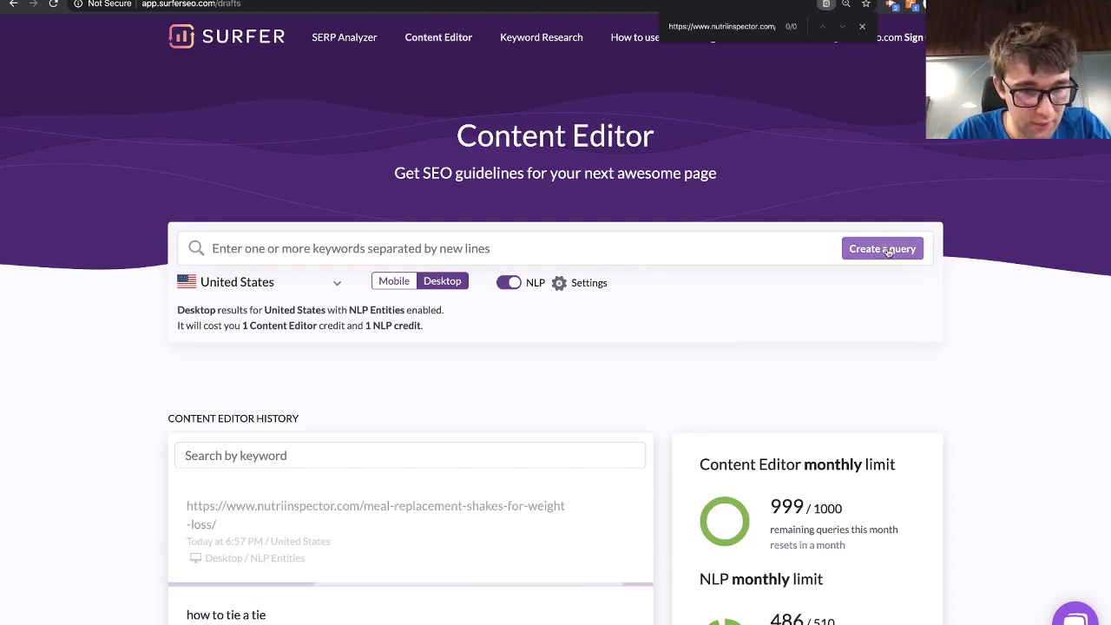
- Copy the target keyword "best meal replacement shakes for weight loss" from the responses sheet and create a Content Editor query for it
click(342, 1)
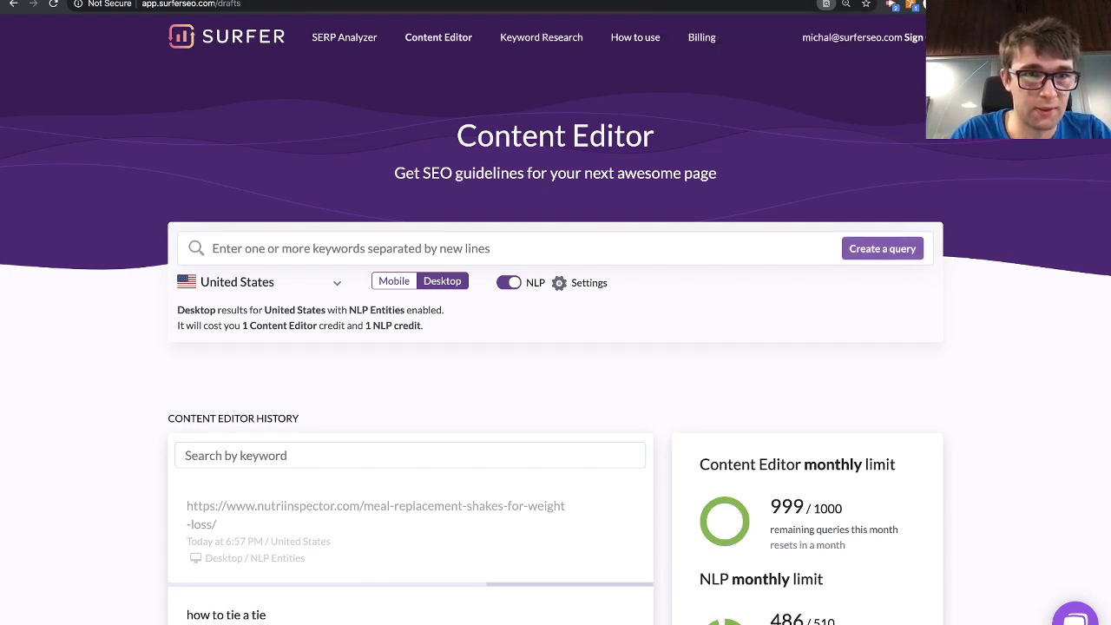
click(244, 234)
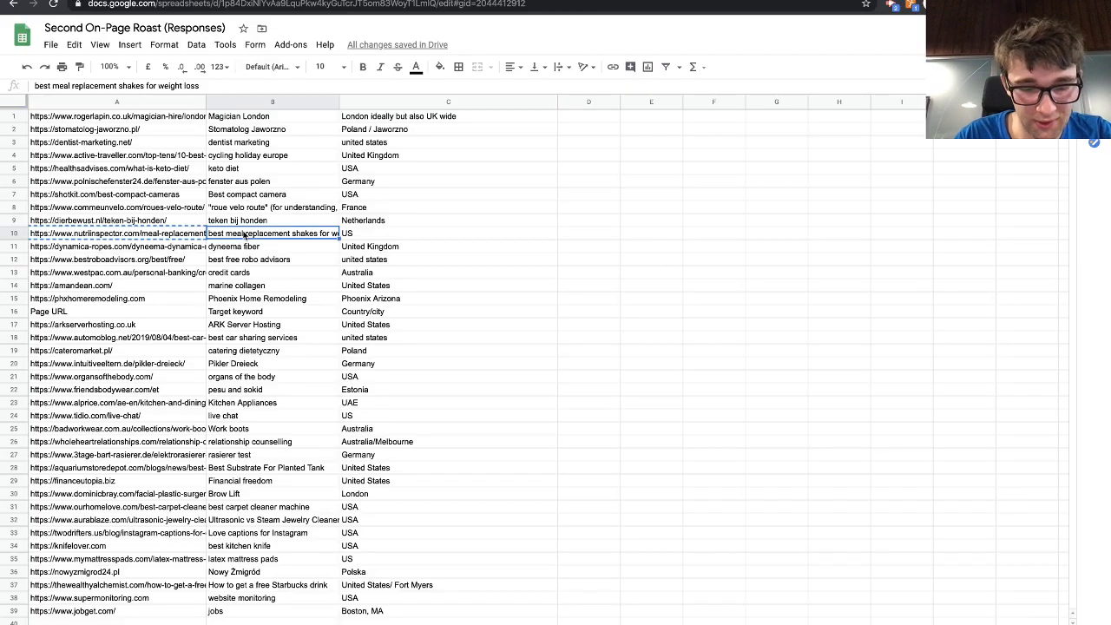
key(super+c)
click(193, 1)
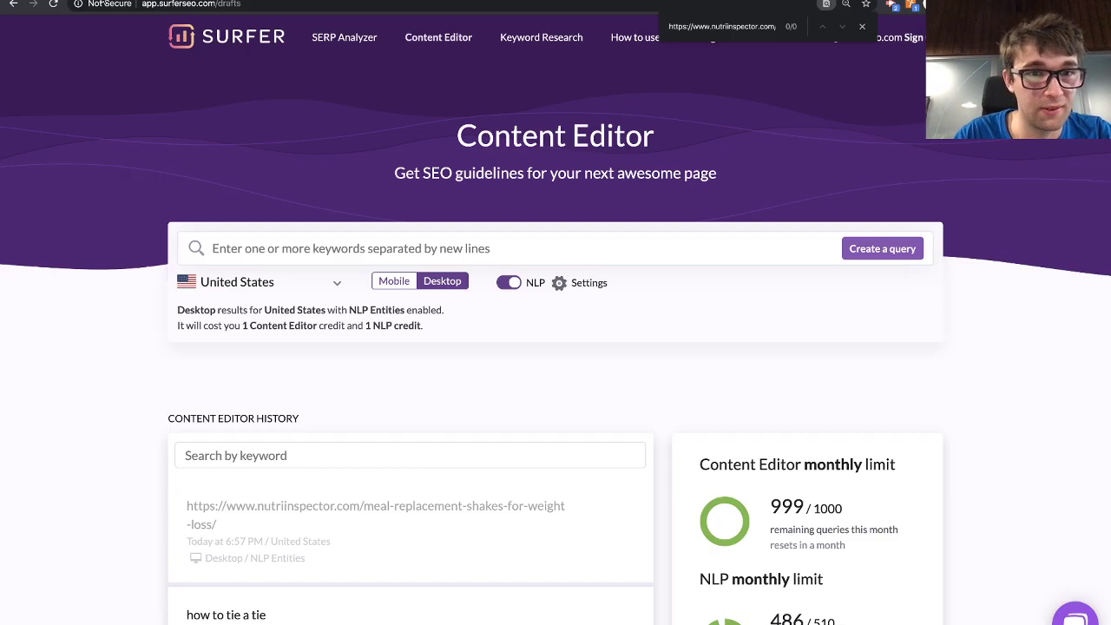
click(388, 247)
key(super+v)
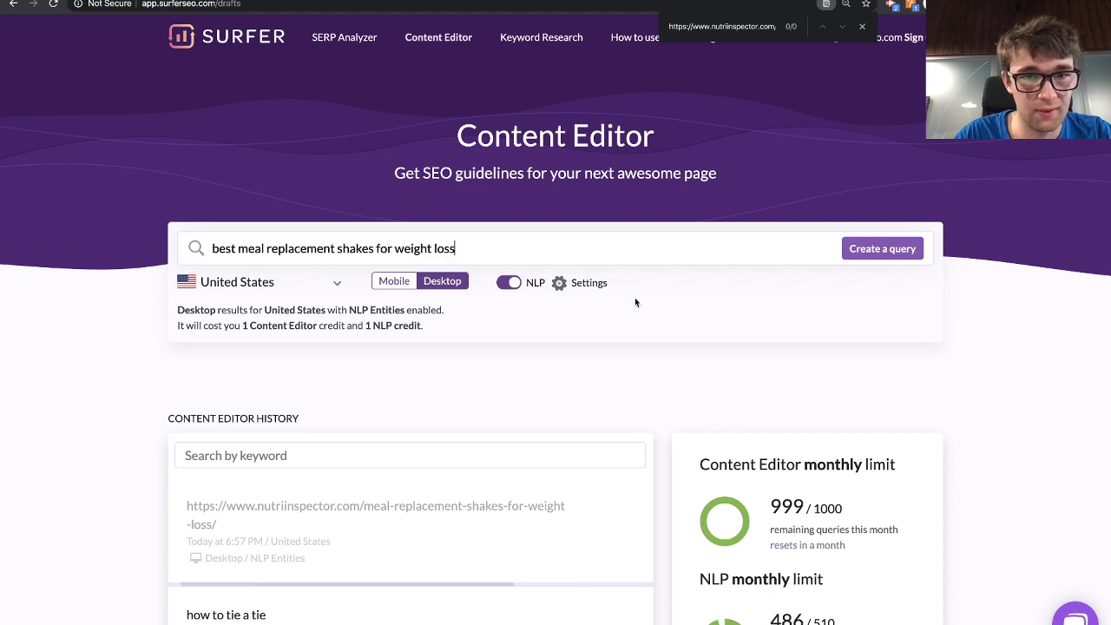
click(903, 254)
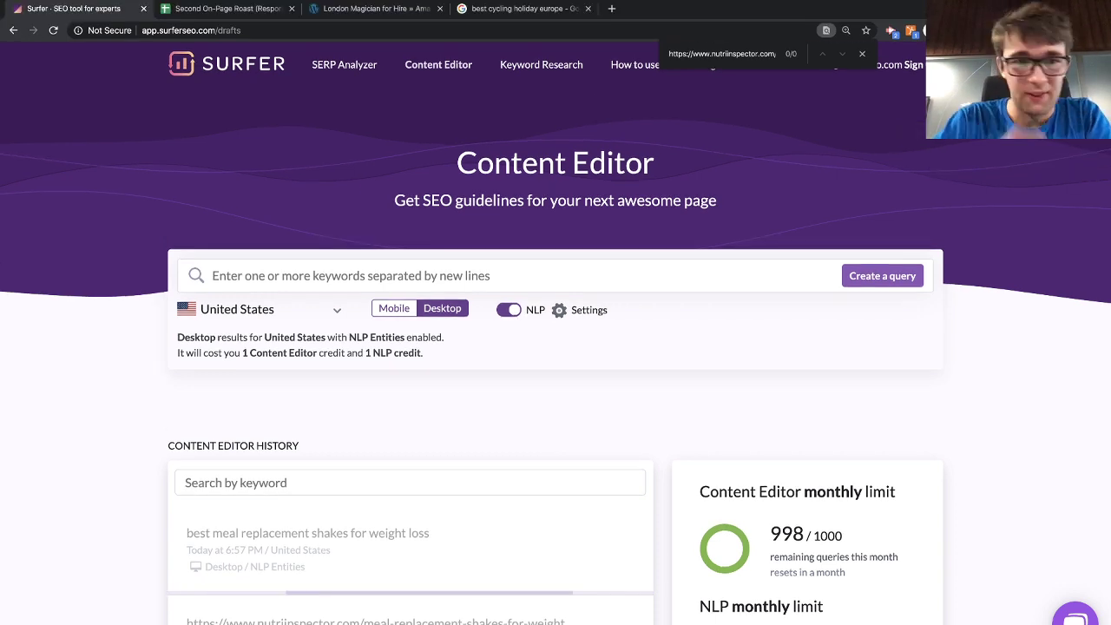
- Open the SERP Analyzer analysis for "best meal replacement shakes for weight loss", close the page search, and go to its competitor comparison section
click(344, 64)
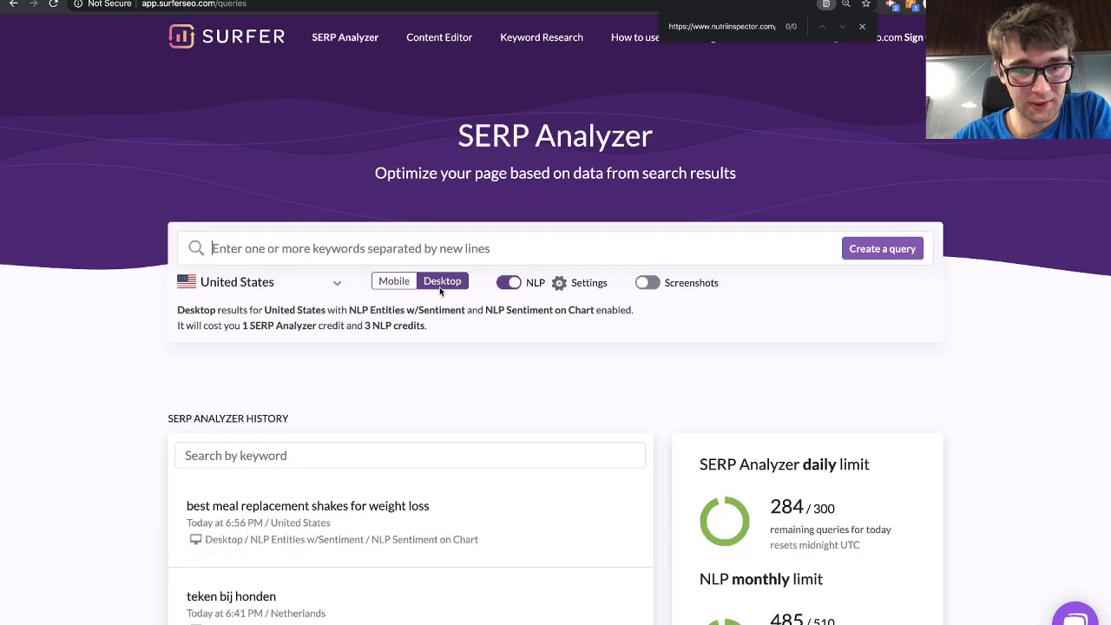
scroll(440, 286, down, 3)
click(374, 274)
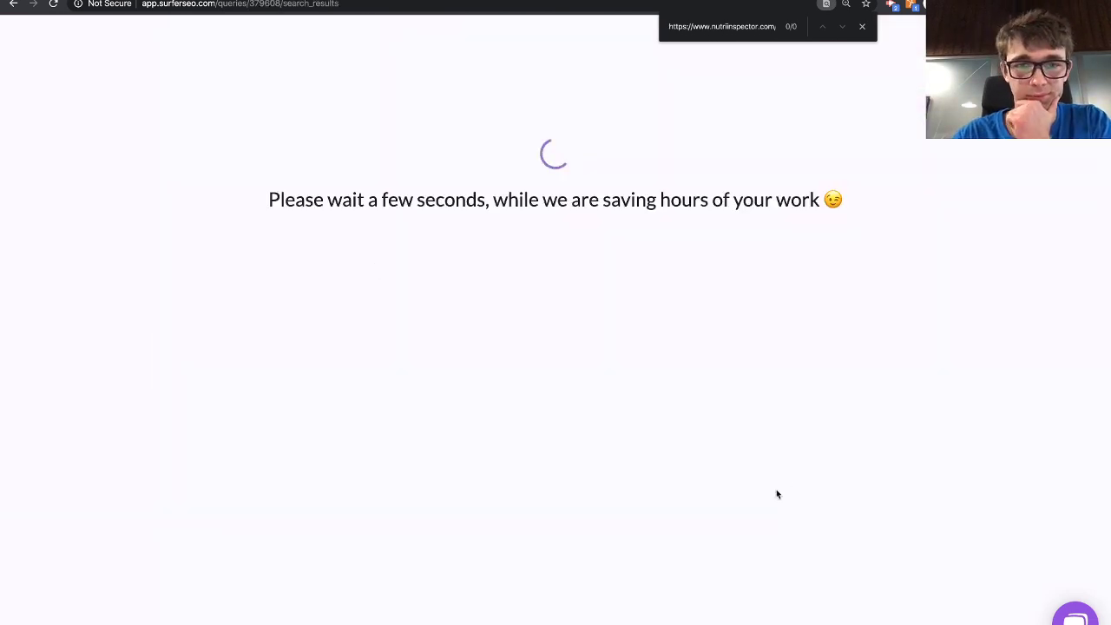
click(862, 27)
scroll(724, 276, down, 4)
scroll(610, 340, down, 1)
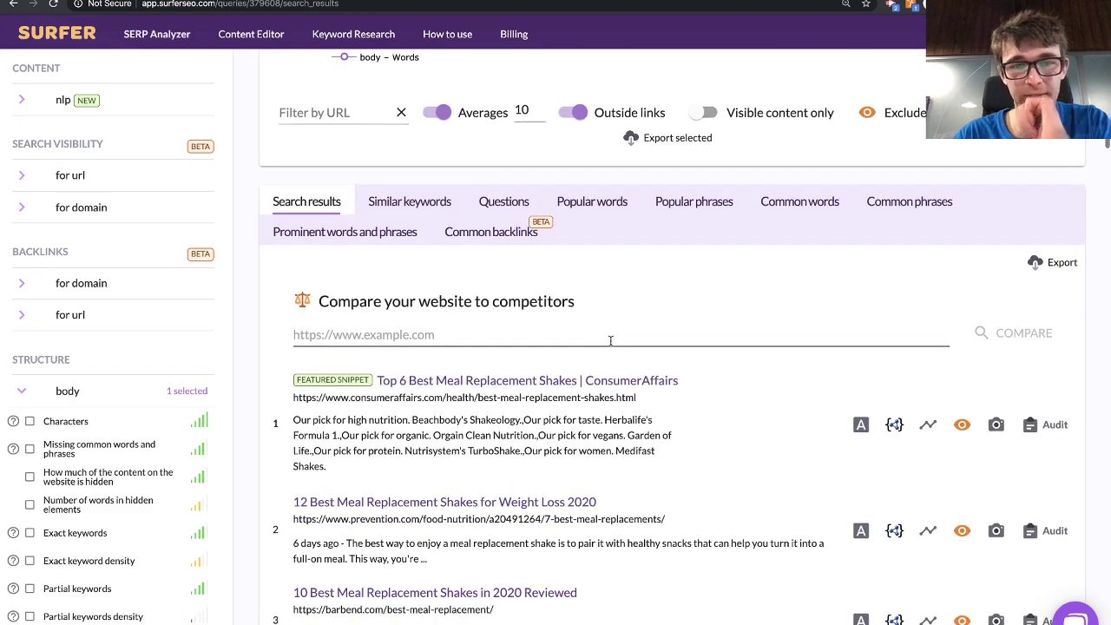
- Copy the nutriinspector.com page URL from row 10 of the responses sheet and add it to the competitor comparison
click(228, 1)
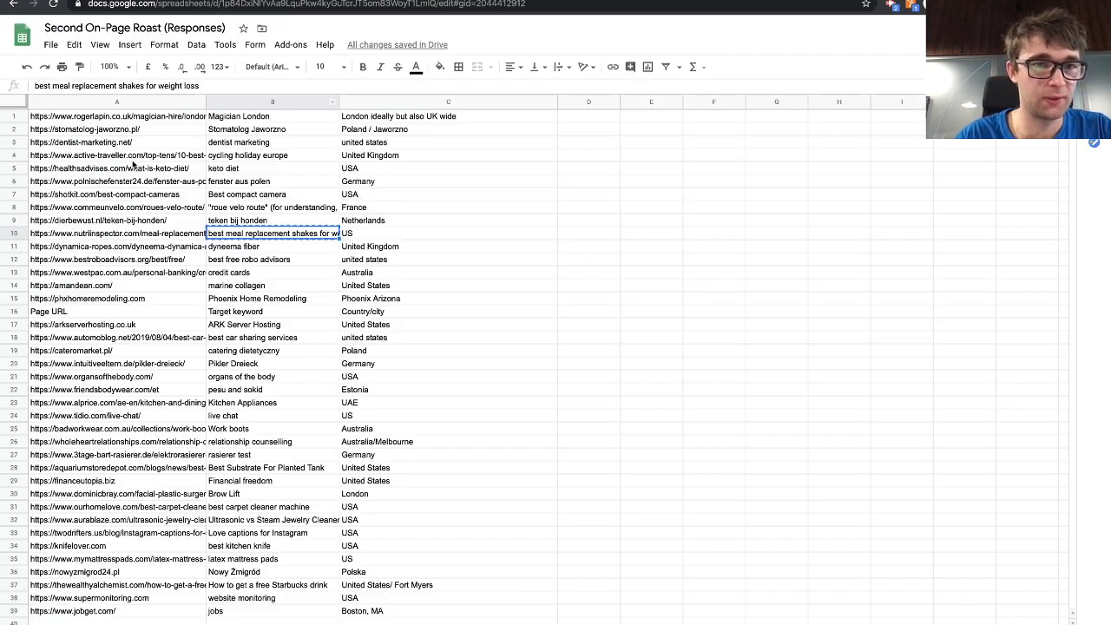
click(113, 235)
key(ctrl+c)
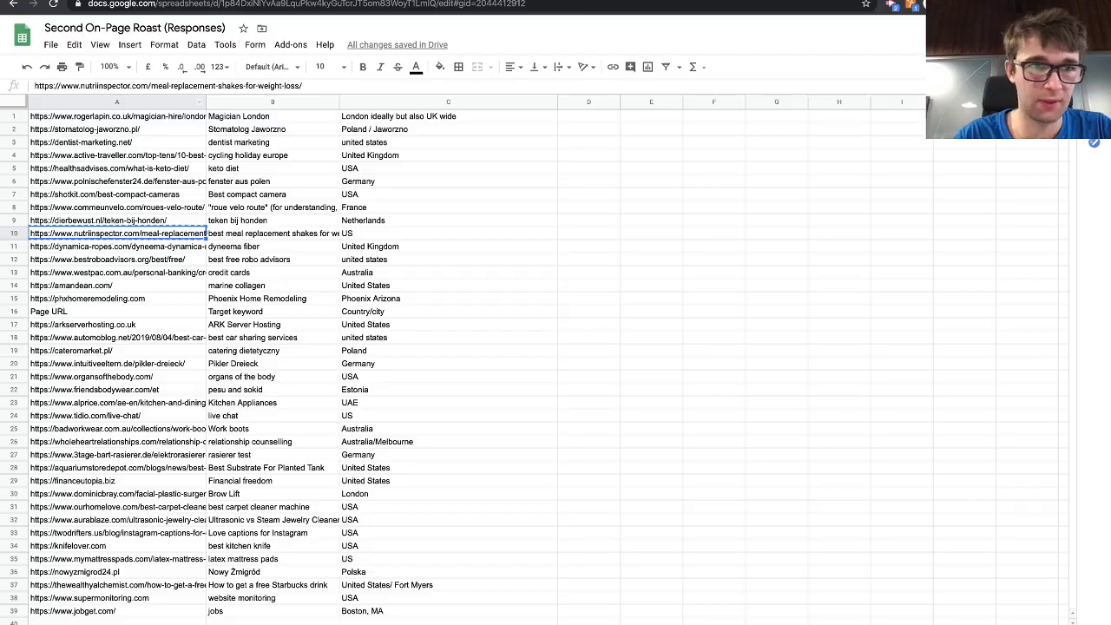
click(365, 1)
click(362, 336)
key(ctrl+v)
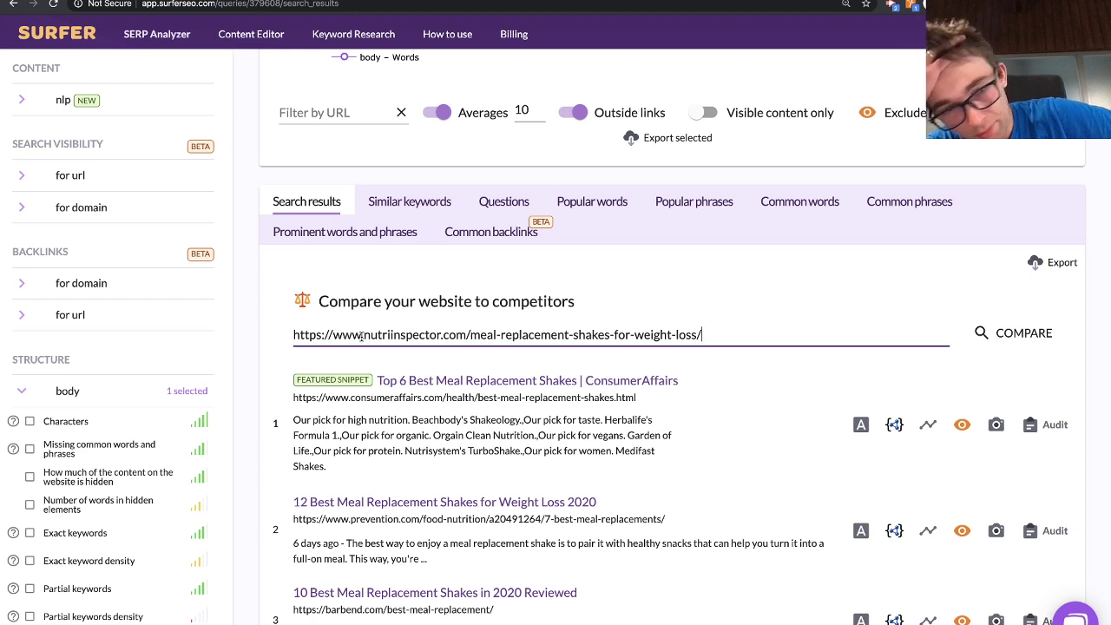
key(Return)
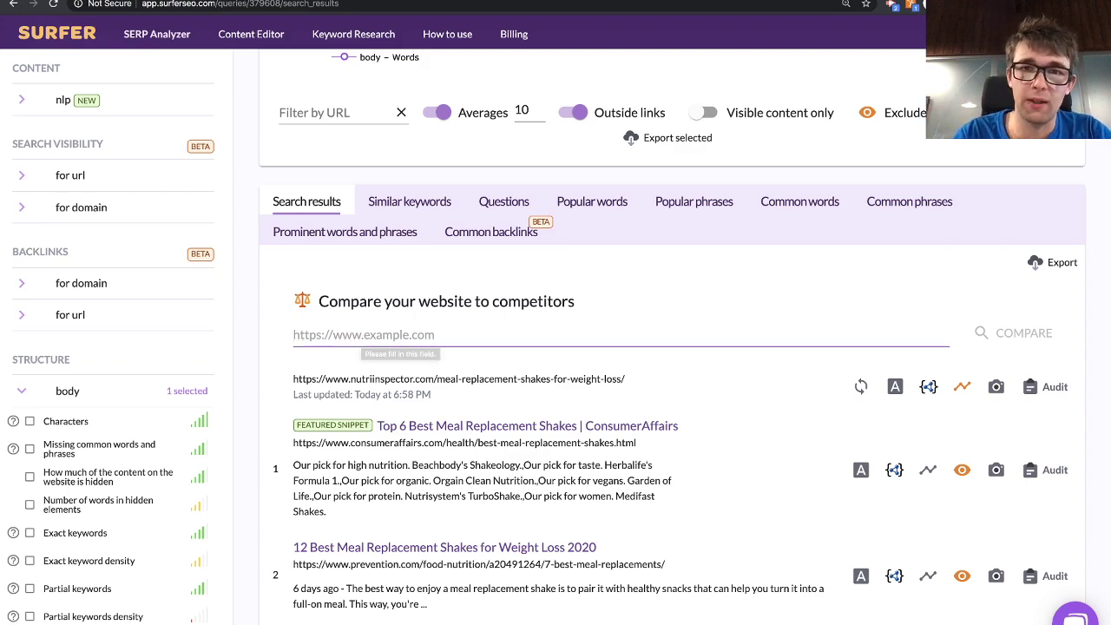
- Open the Keyword Difficulty Evaluation article from the surferseo.com blog in a new tab, select its address, and return to the analysis
key(ctrl+t)
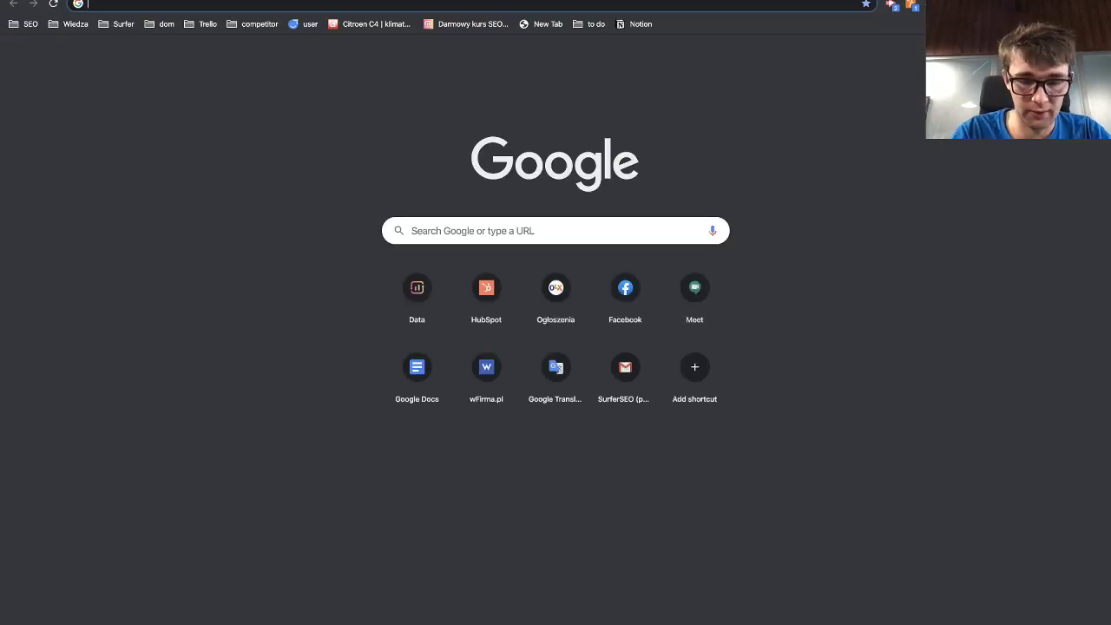
text(surferseo.com)
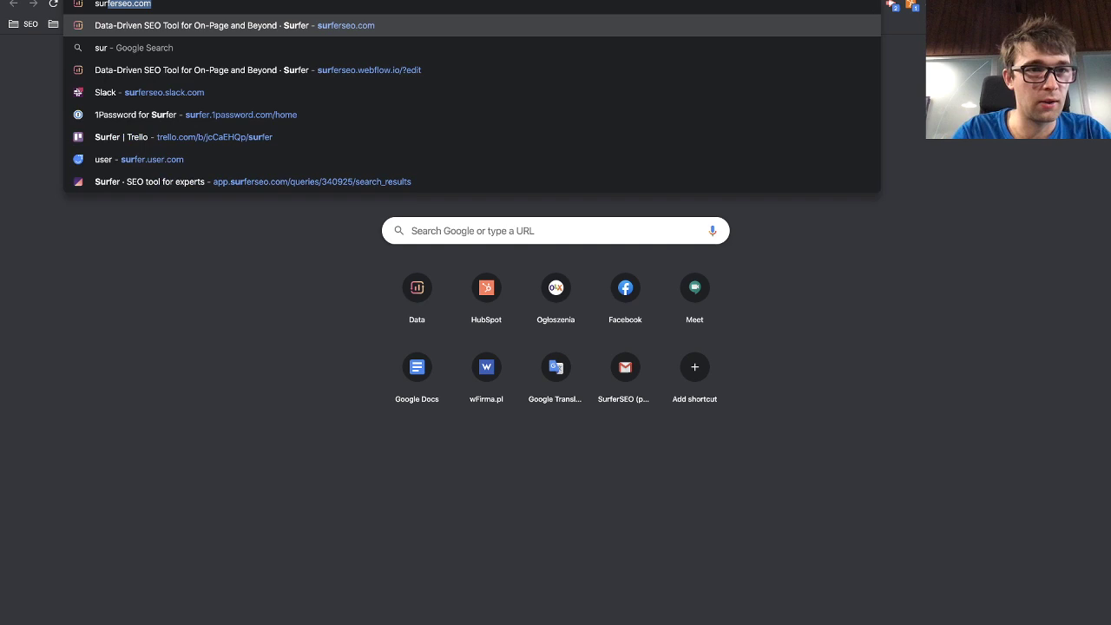
key(Return)
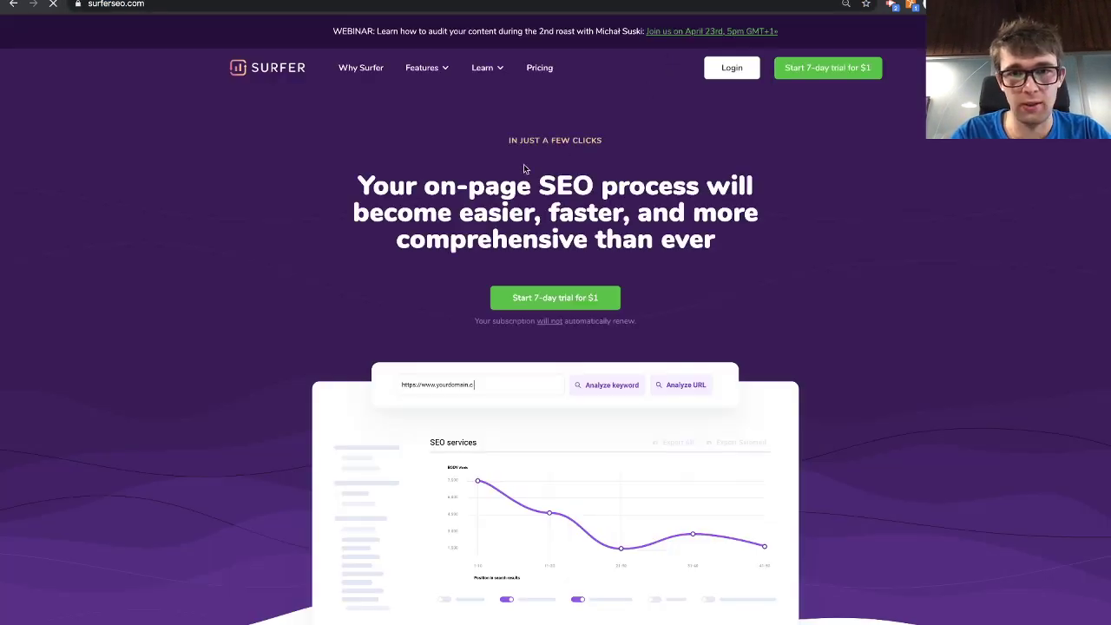
mouse_move(485, 68)
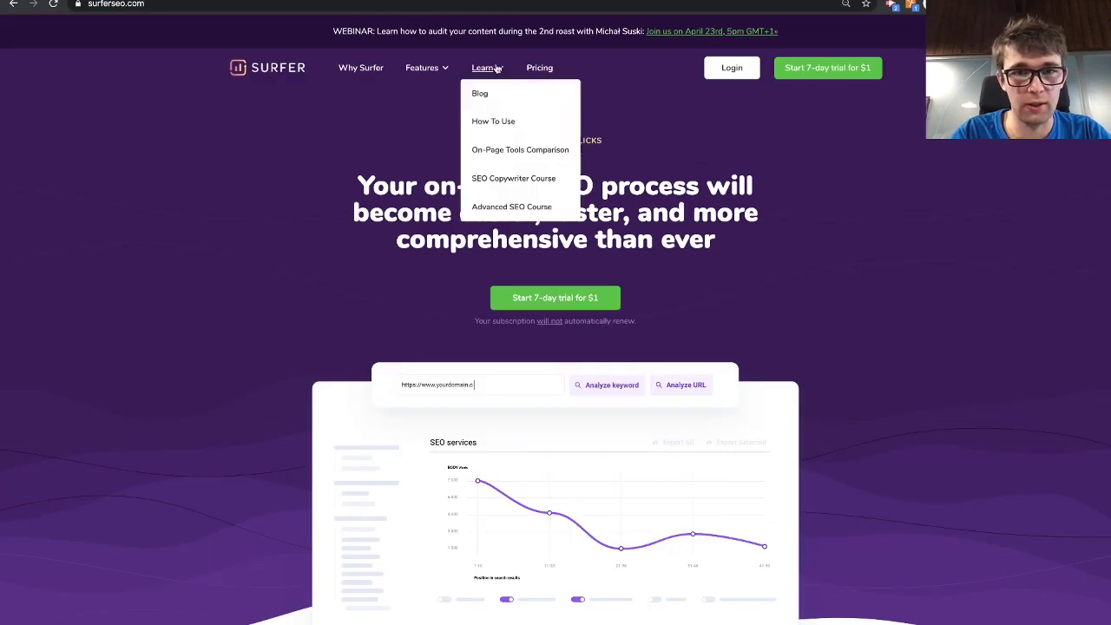
click(500, 95)
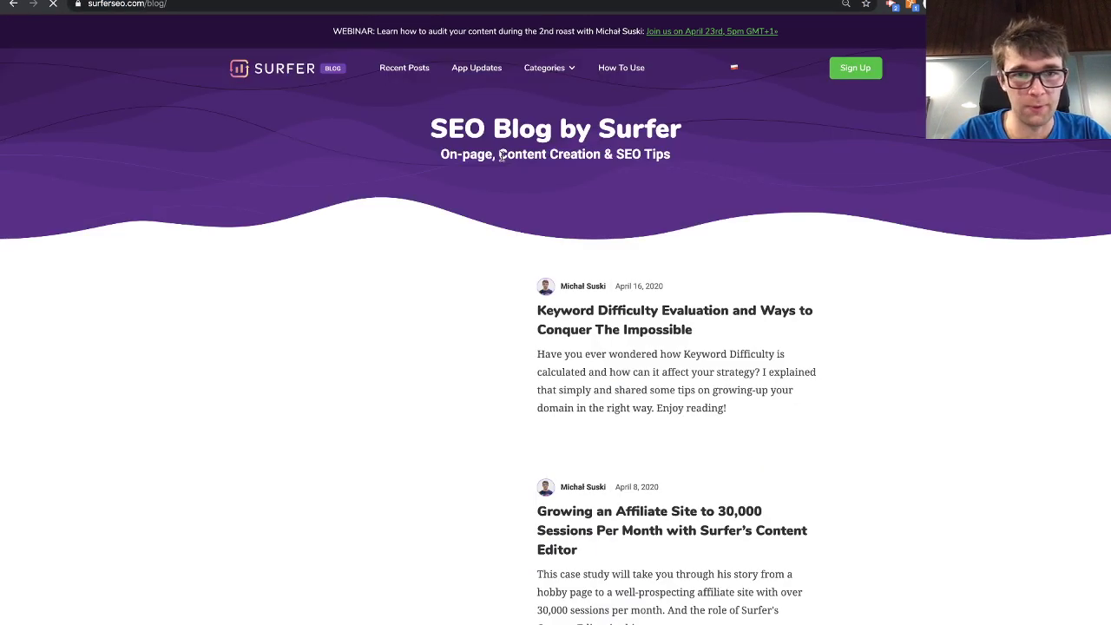
click(621, 333)
click(327, 3)
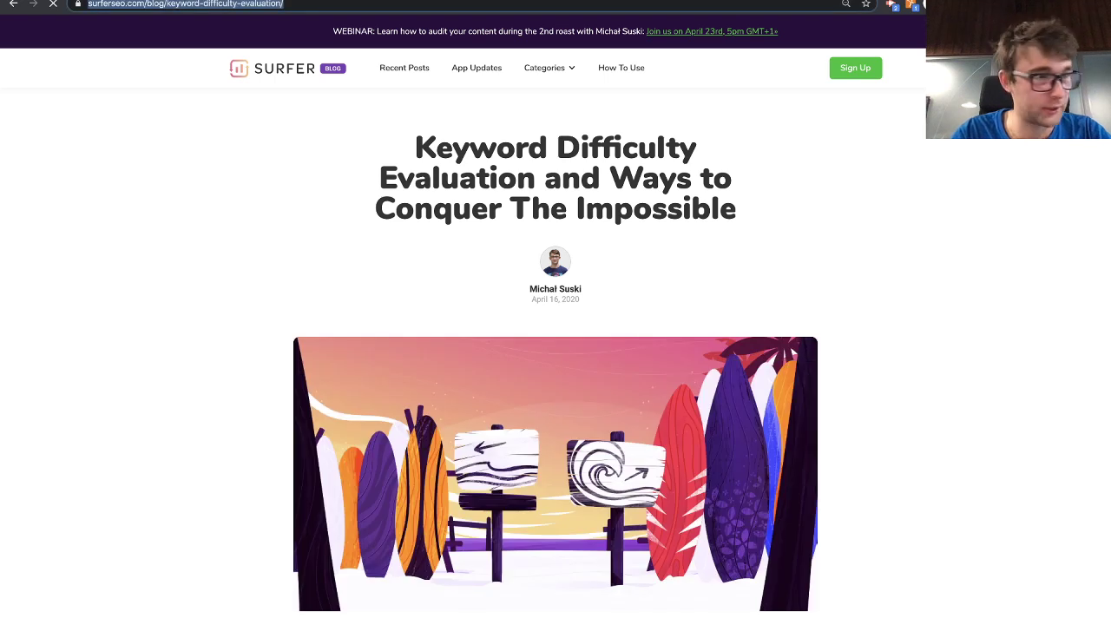
key(super+Tab)
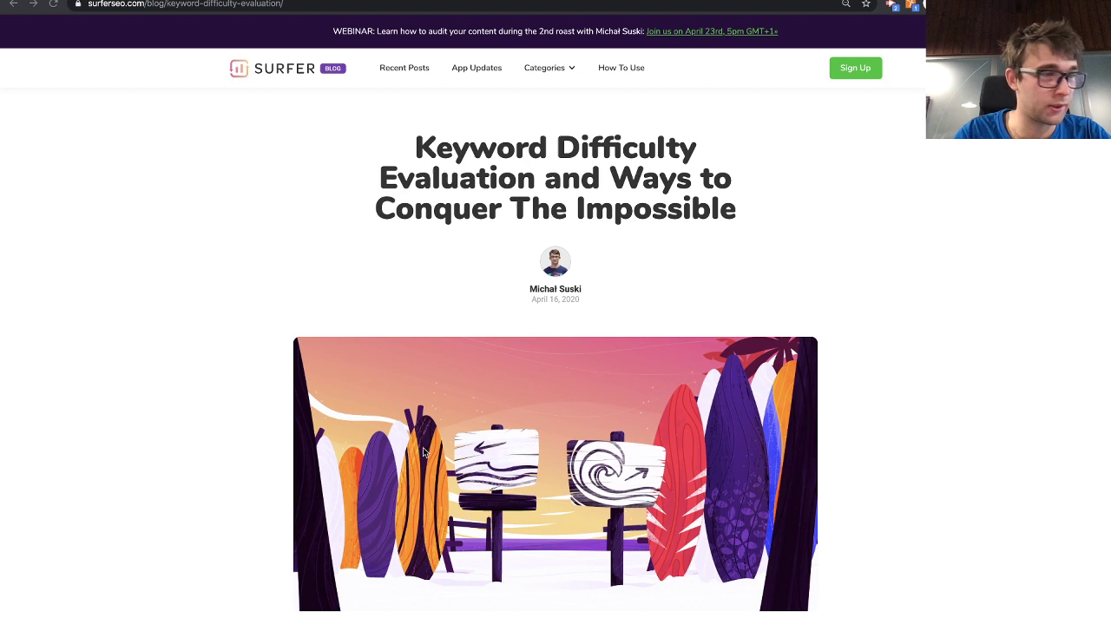
key(super+Tab)
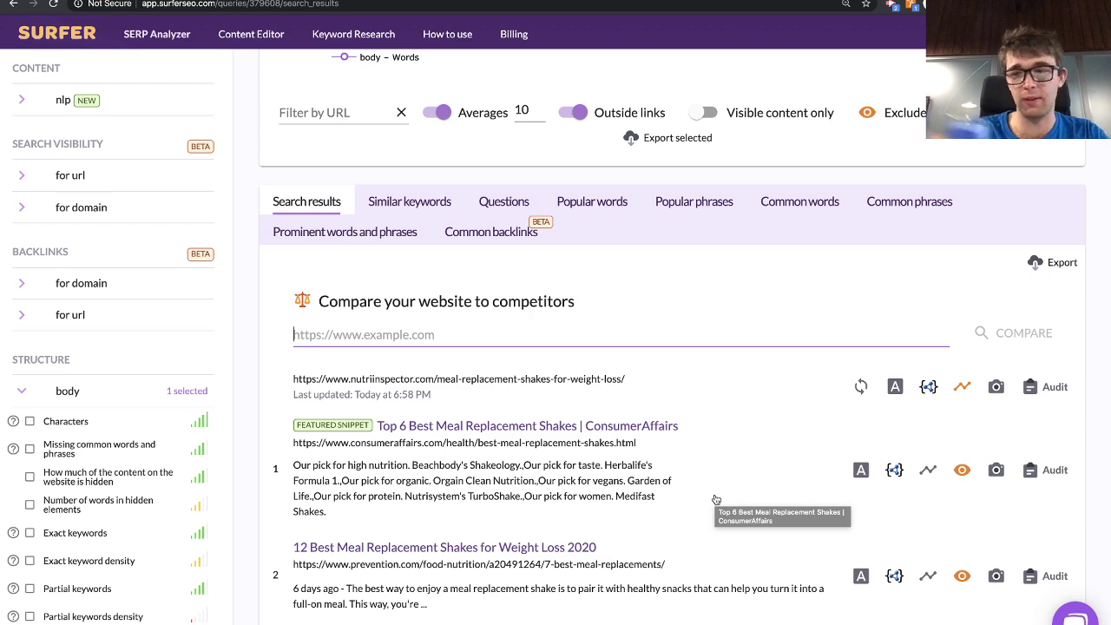
- Open the Surfer Audit report for the nutriinspector.com meal replacement shakes page
scroll(925, 500, down, 2)
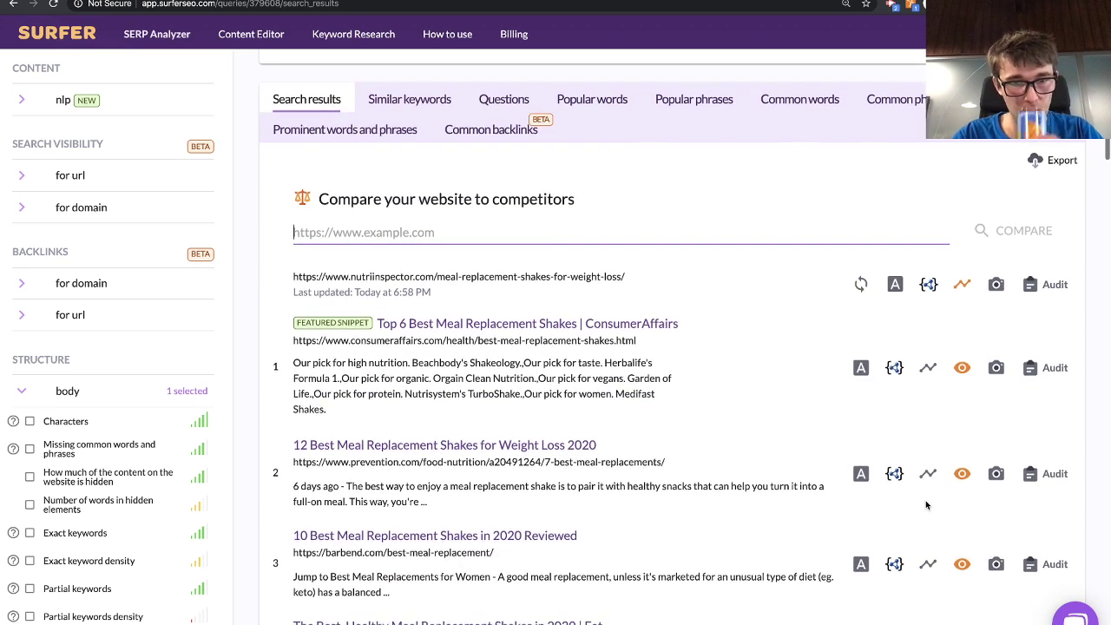
scroll(925, 505, down, 4)
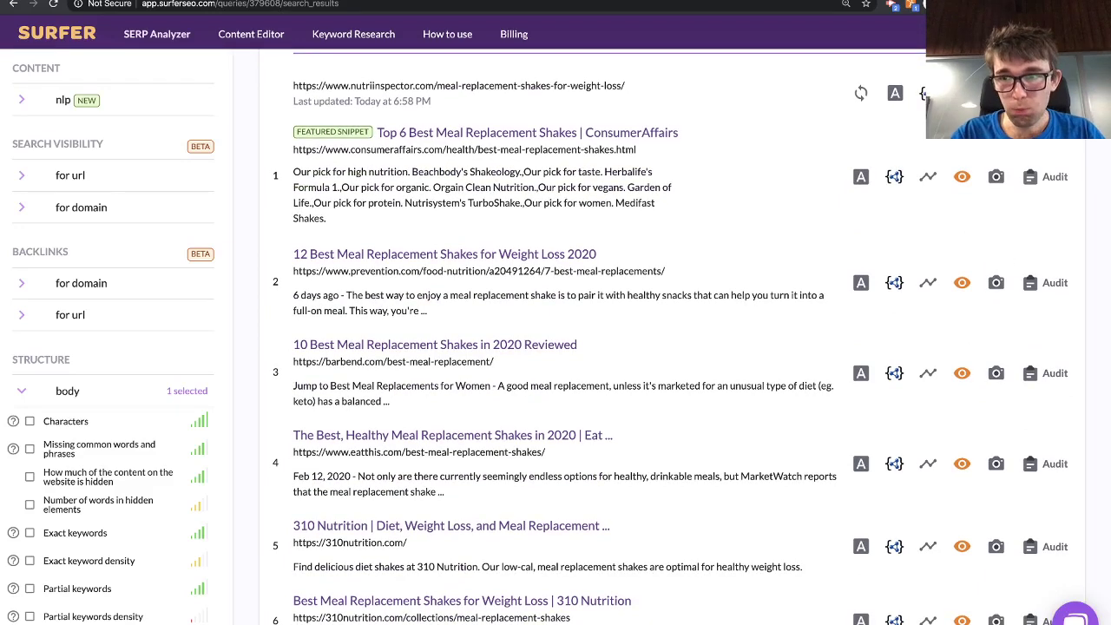
click(1055, 93)
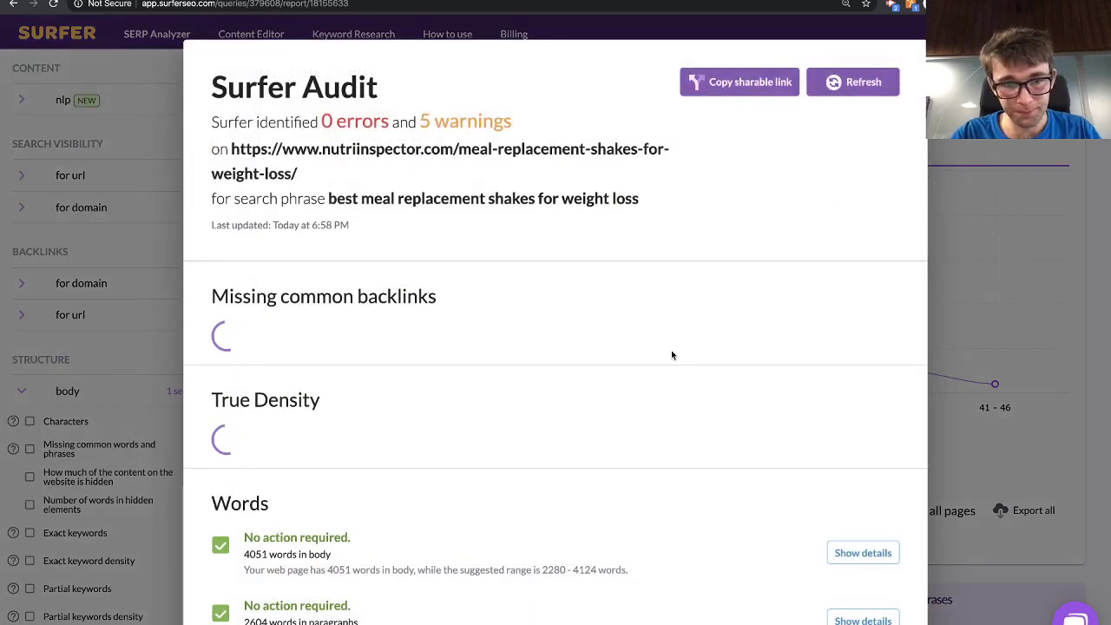
- Examine the audit's missing common backlinks and the True Density phrases, comparing the page's term usage with the suggested ranges and actions
scroll(717, 286, down, 3)
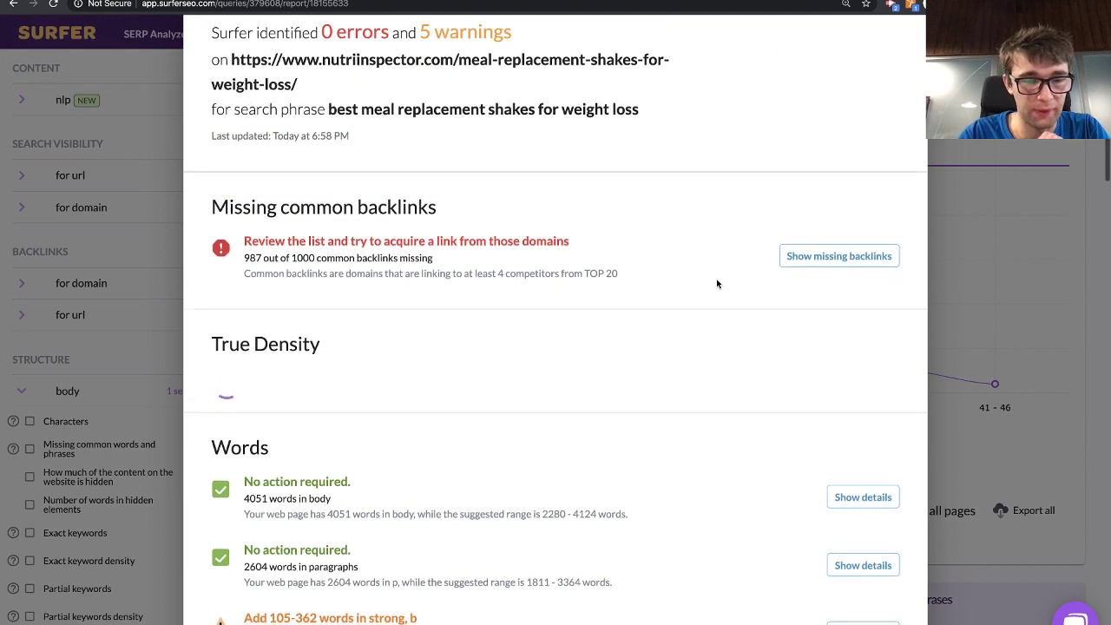
scroll(716, 283, down, 1)
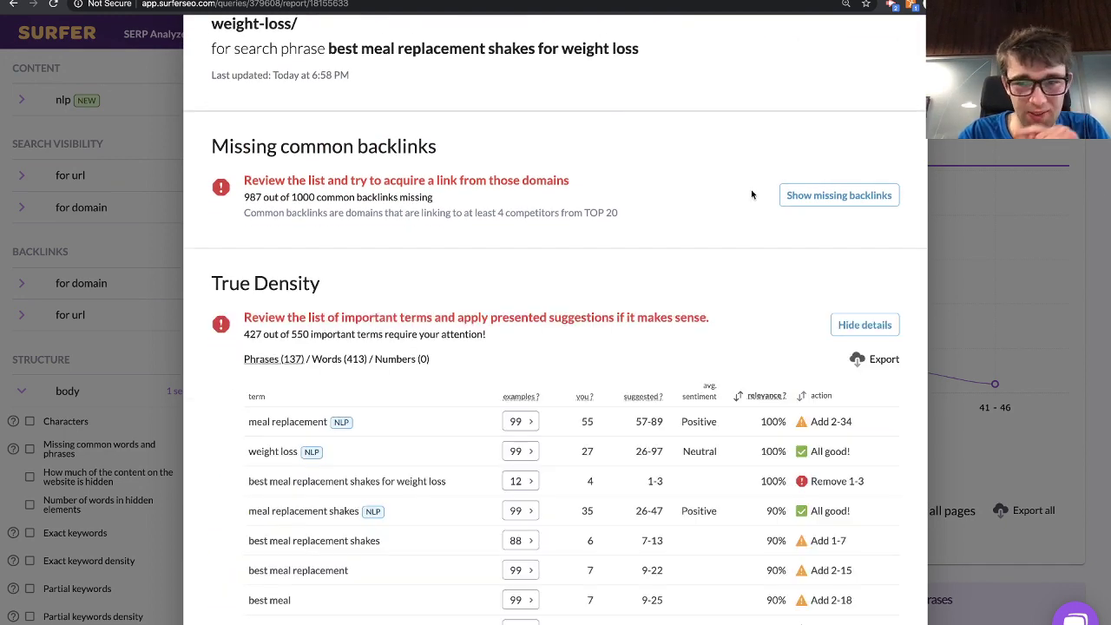
scroll(750, 189, down, 5)
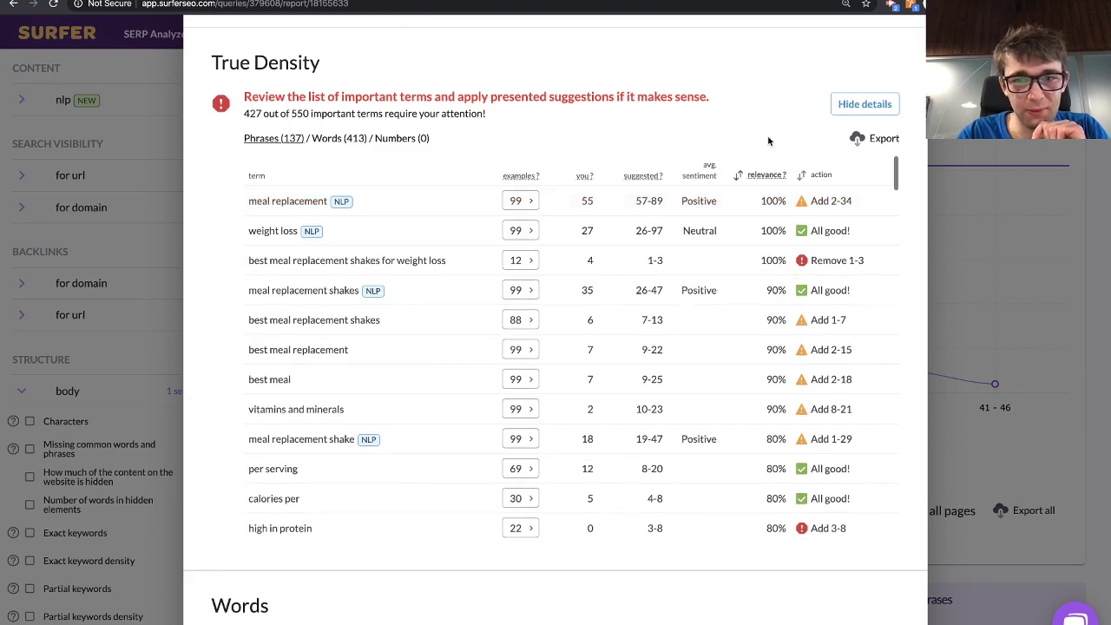
scroll(768, 141, down, 1)
scroll(768, 141, up, 1)
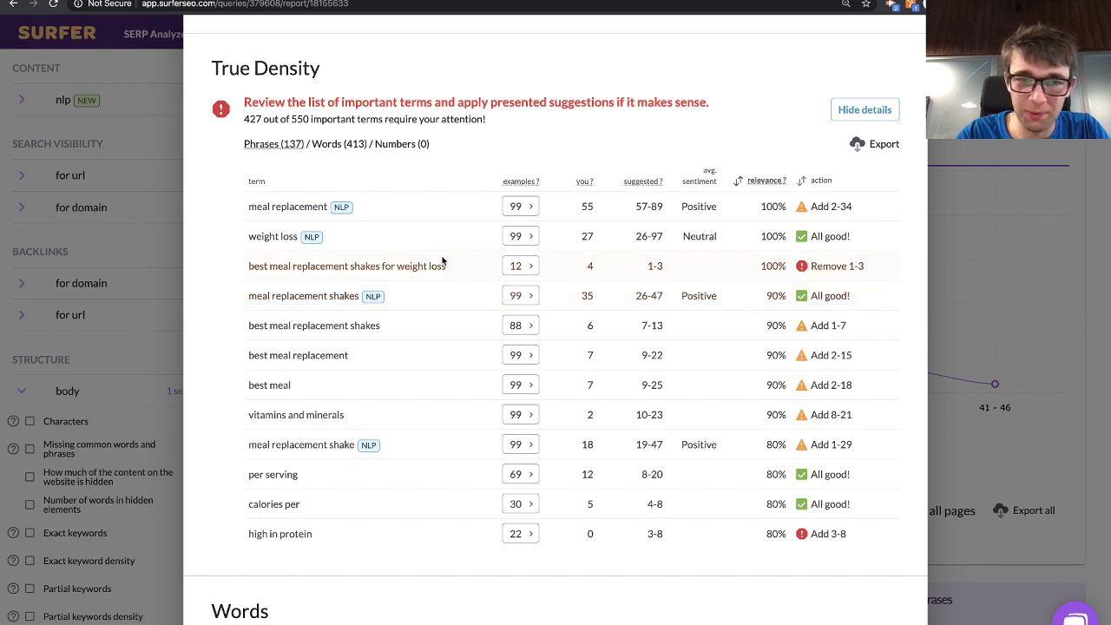
triple_click(390, 270)
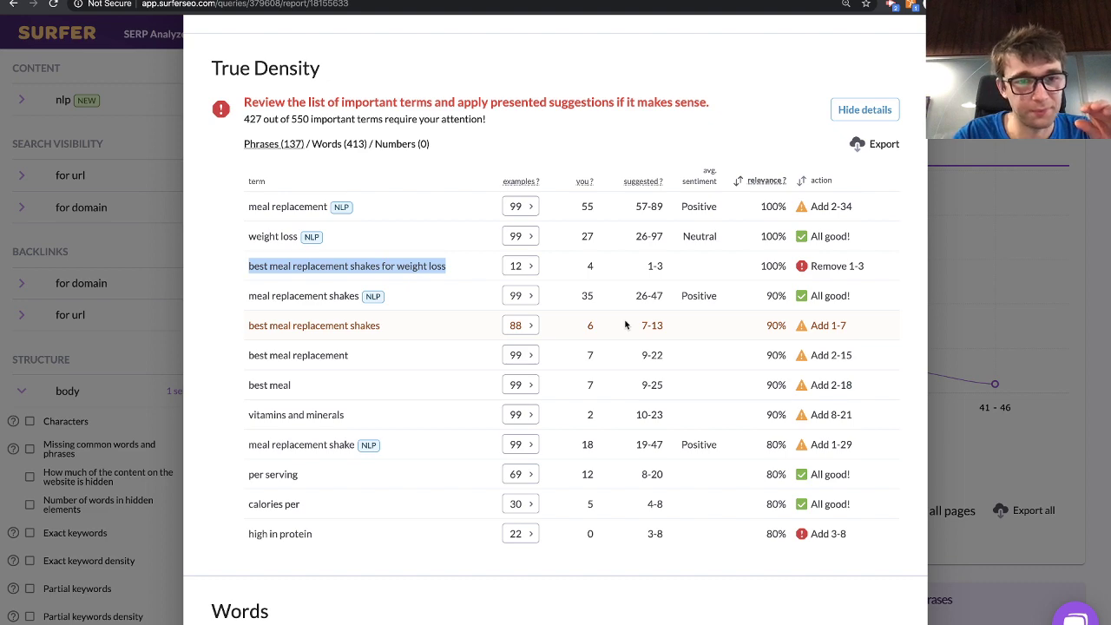
scroll(636, 360, down, 4)
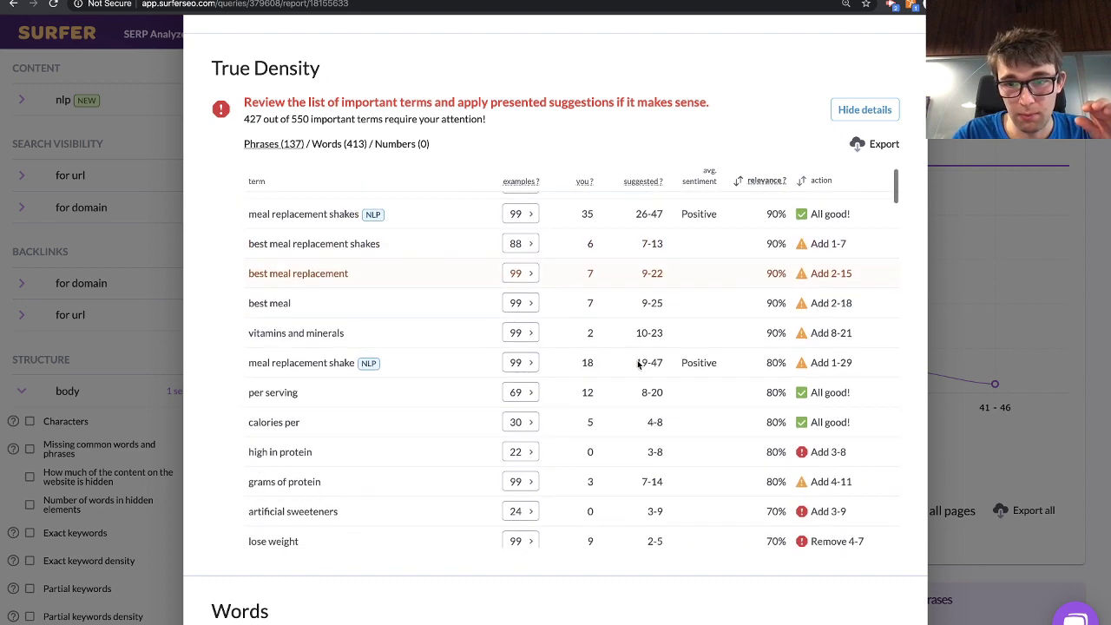
scroll(638, 364, down, 1)
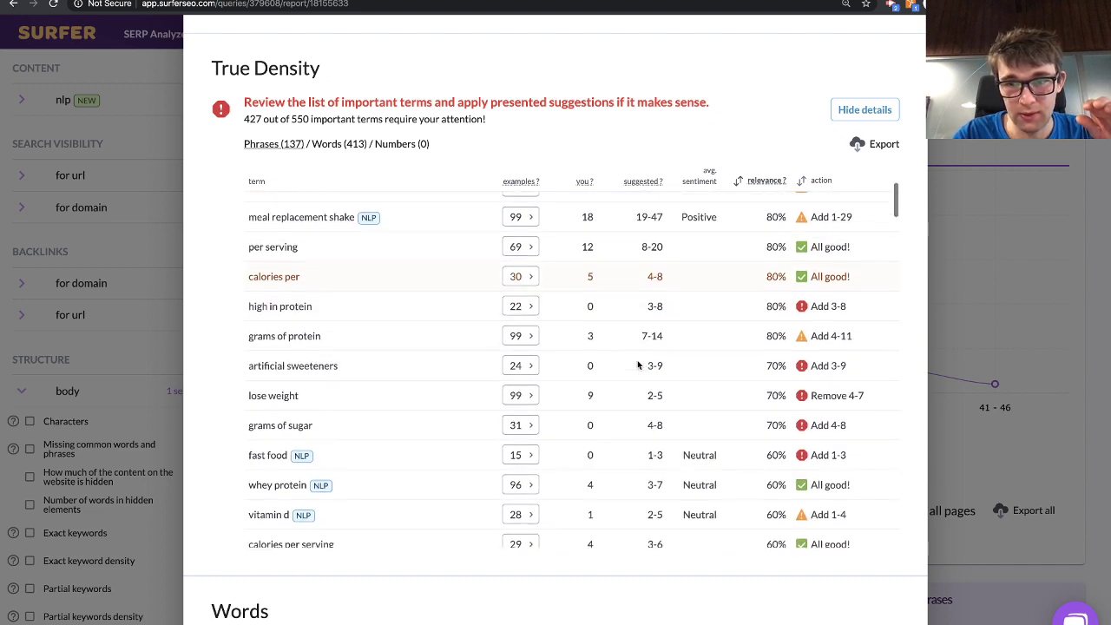
scroll(638, 364, down, 1)
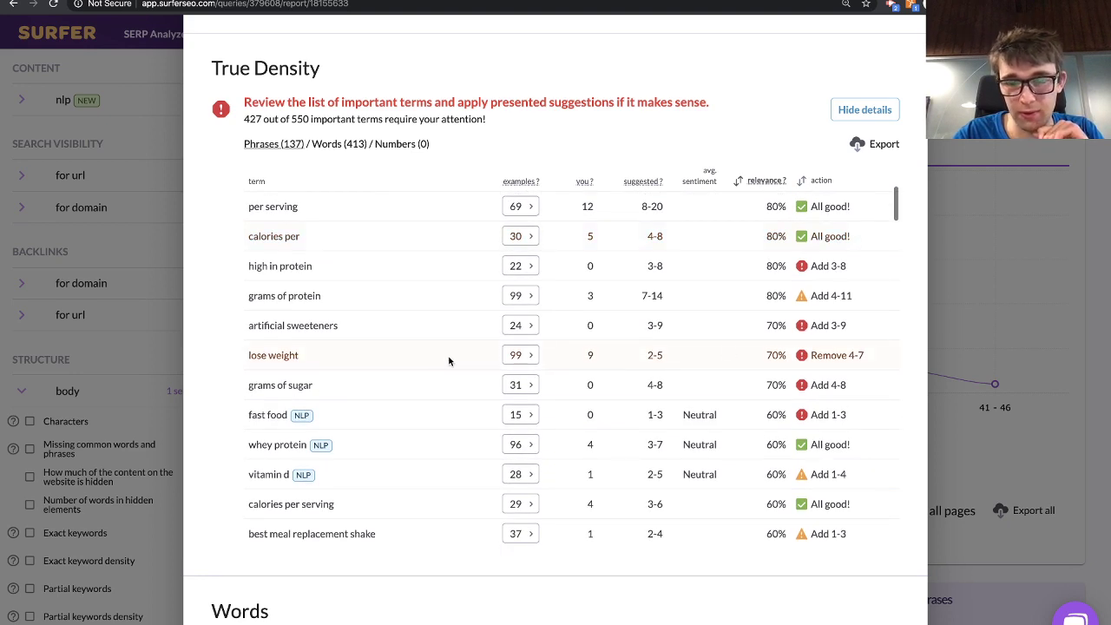
scroll(449, 361, down, 7)
scroll(448, 360, down, 5)
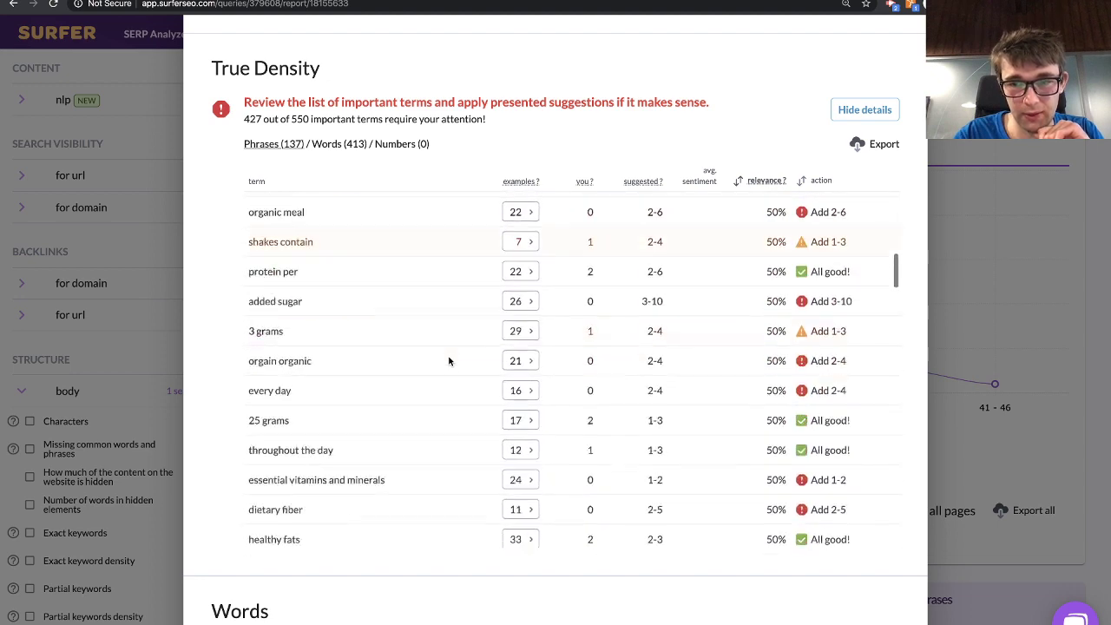
scroll(449, 360, down, 10)
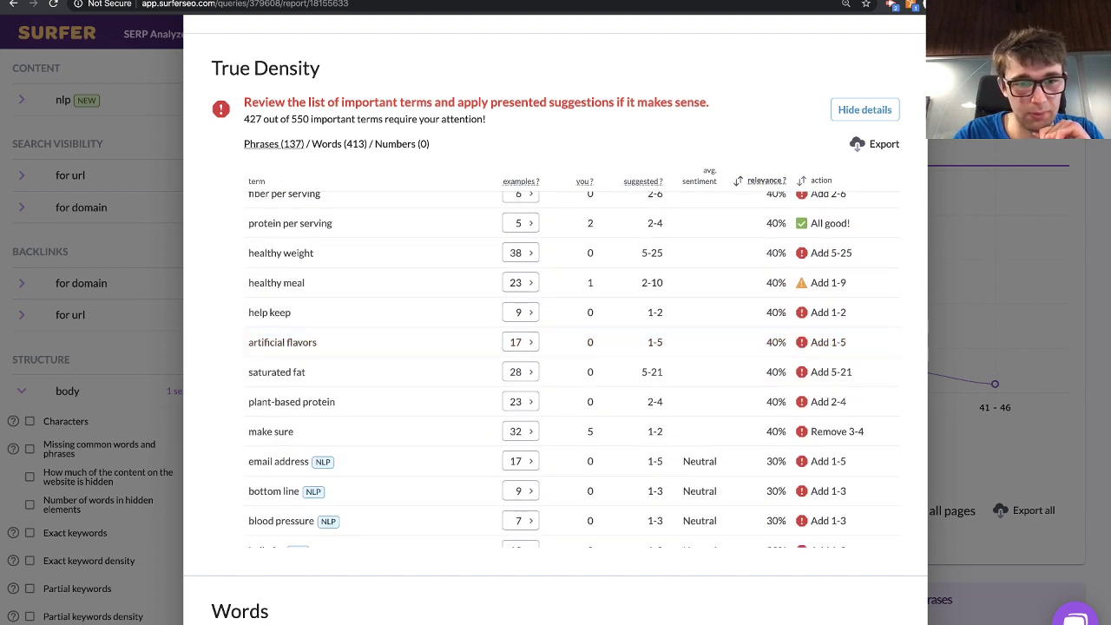
- Show the competitor chart for words in body and recheck the lower-relevance True Density phrases
scroll(819, 449, down, 3)
click(846, 423)
scroll(651, 468, down, 5)
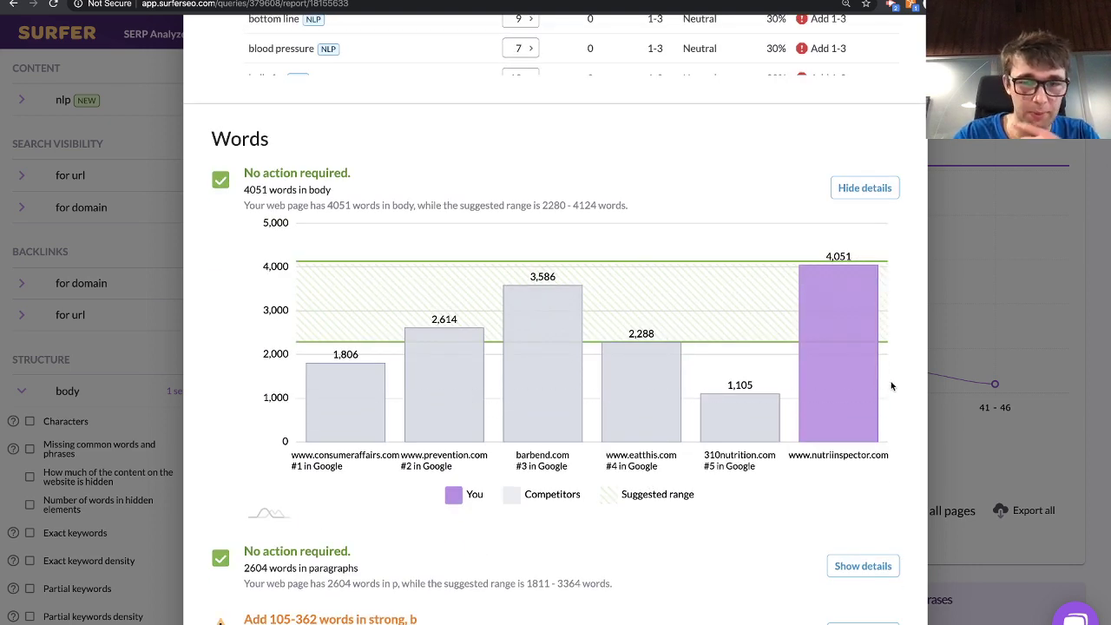
scroll(746, 286, up, 6)
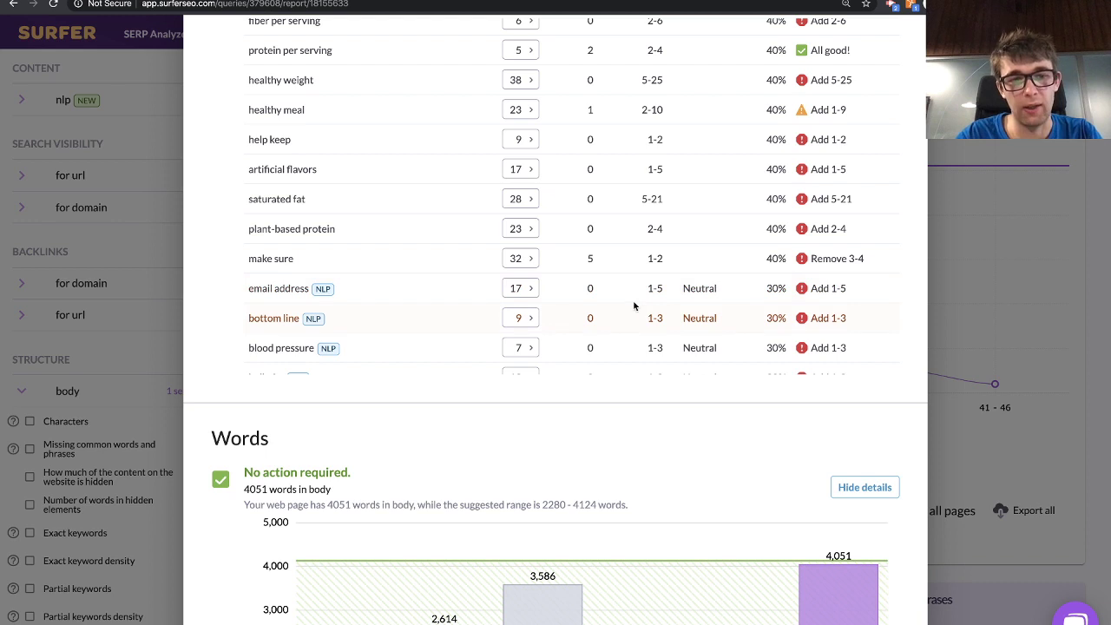
scroll(634, 306, up, 1)
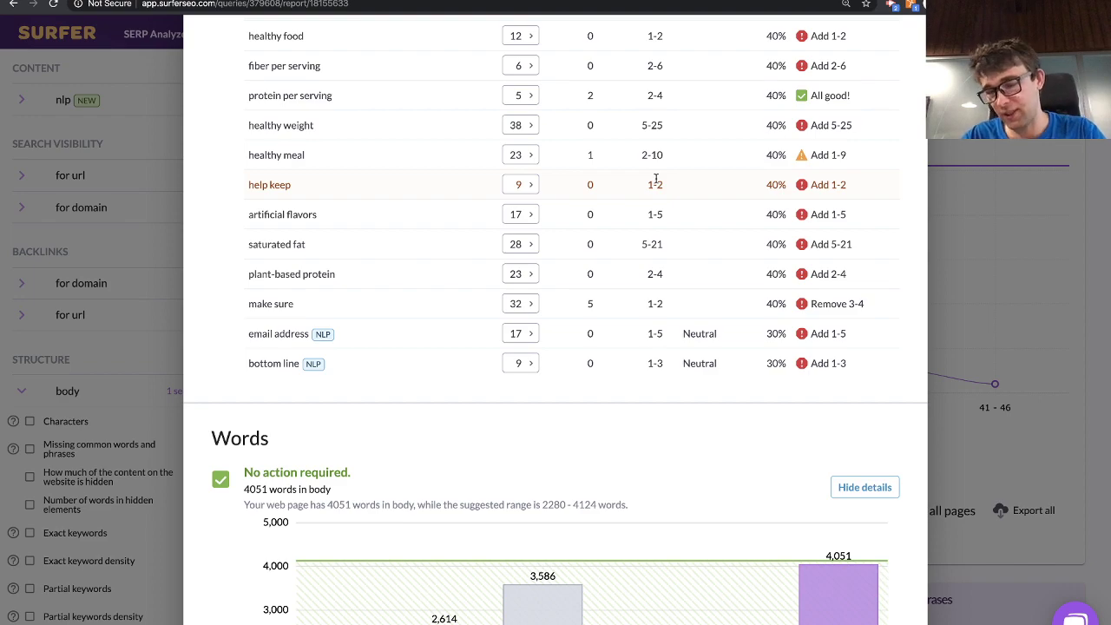
- Review the audit's word counts, exact keywords, partial keywords and number of elements for suggested changes
scroll(646, 390, down, 10)
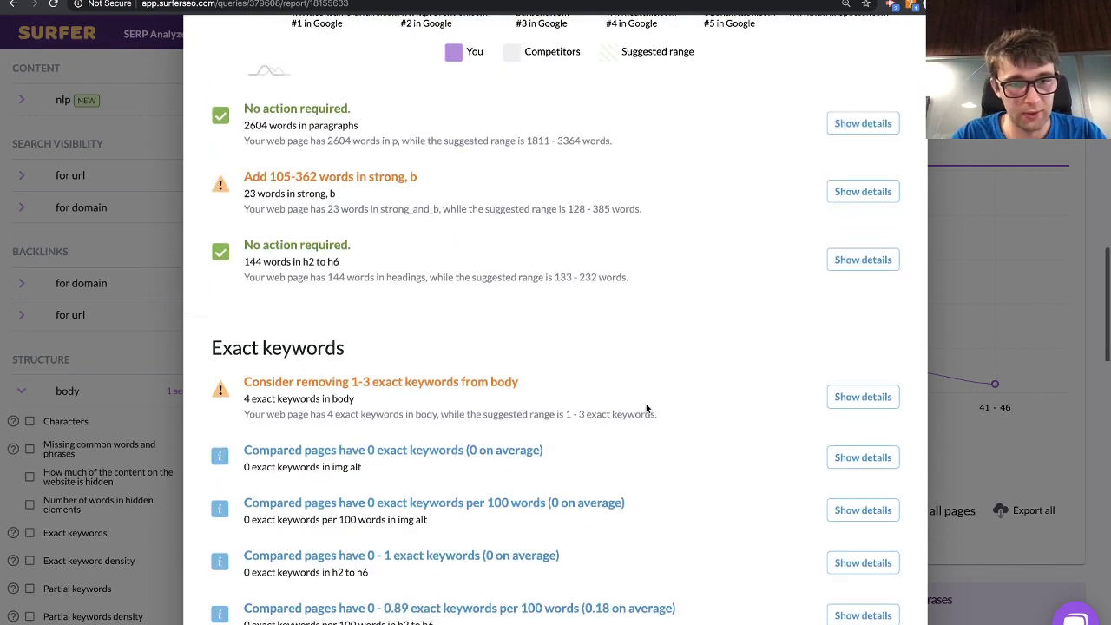
scroll(574, 433, down, 10)
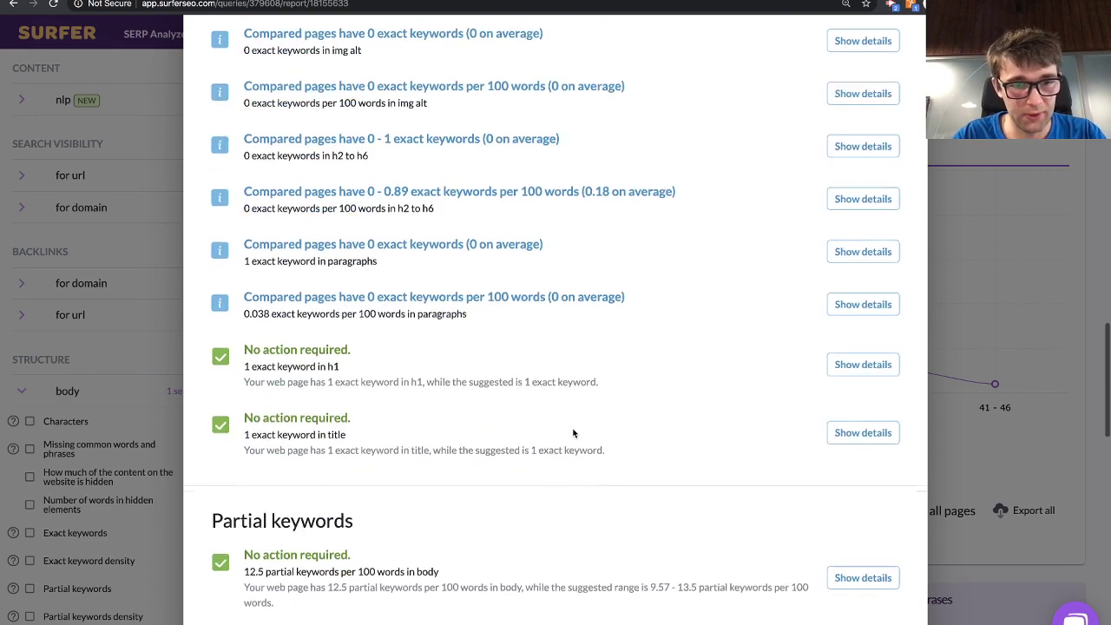
scroll(572, 433, up, 3)
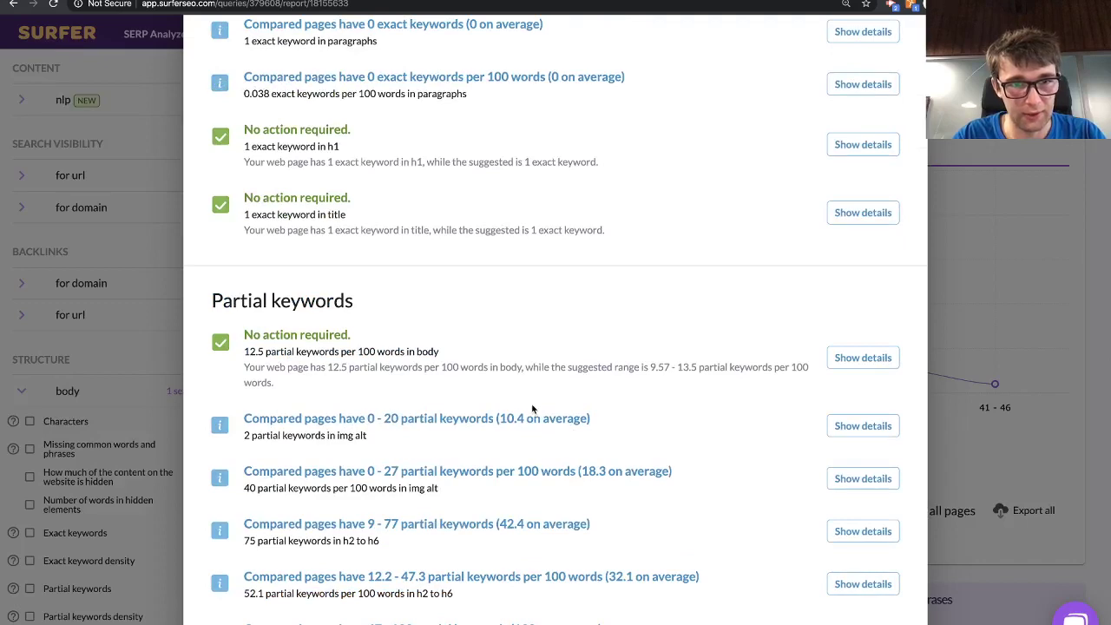
scroll(532, 409, down, 5)
scroll(531, 408, down, 3)
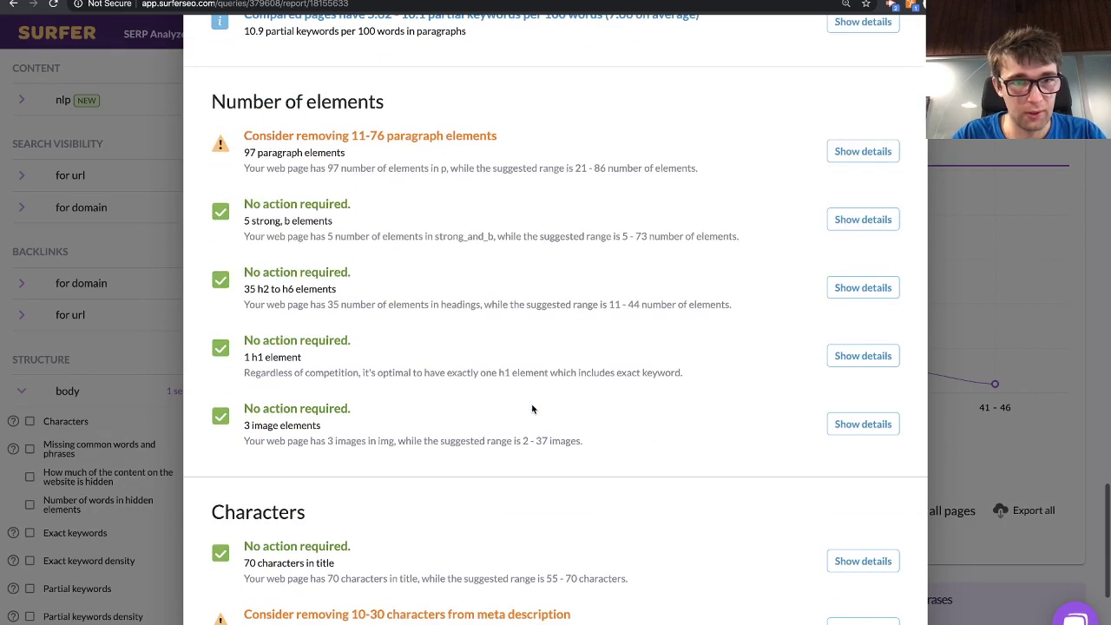
- Show the competitor charts for the number of paragraph elements and for time to first byte
click(883, 149)
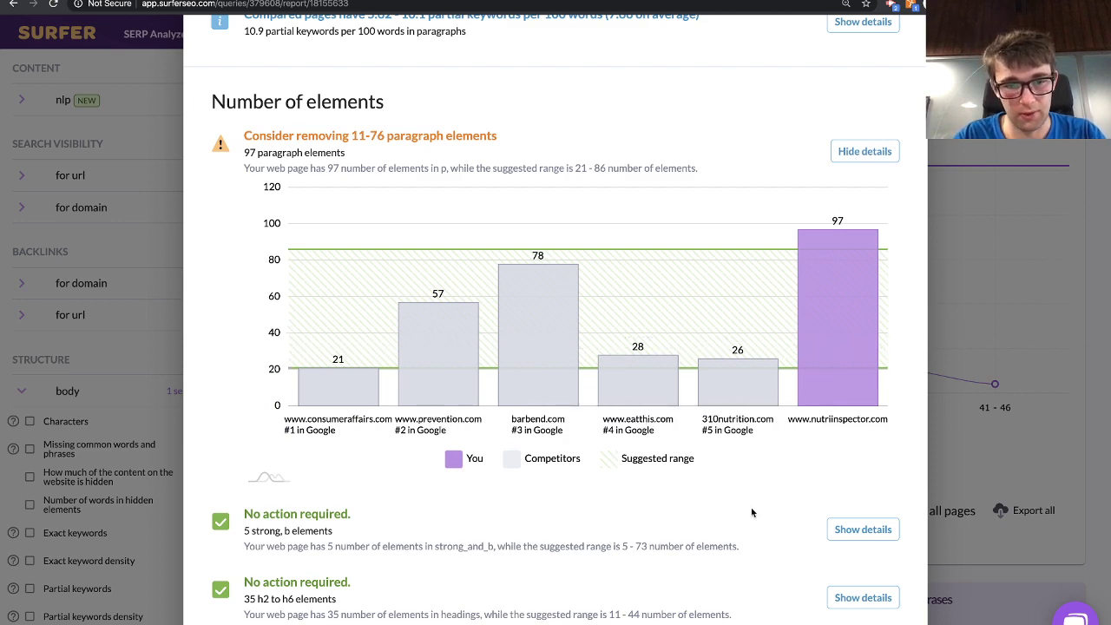
scroll(752, 512, down, 4)
scroll(752, 512, down, 3)
scroll(750, 486, down, 1)
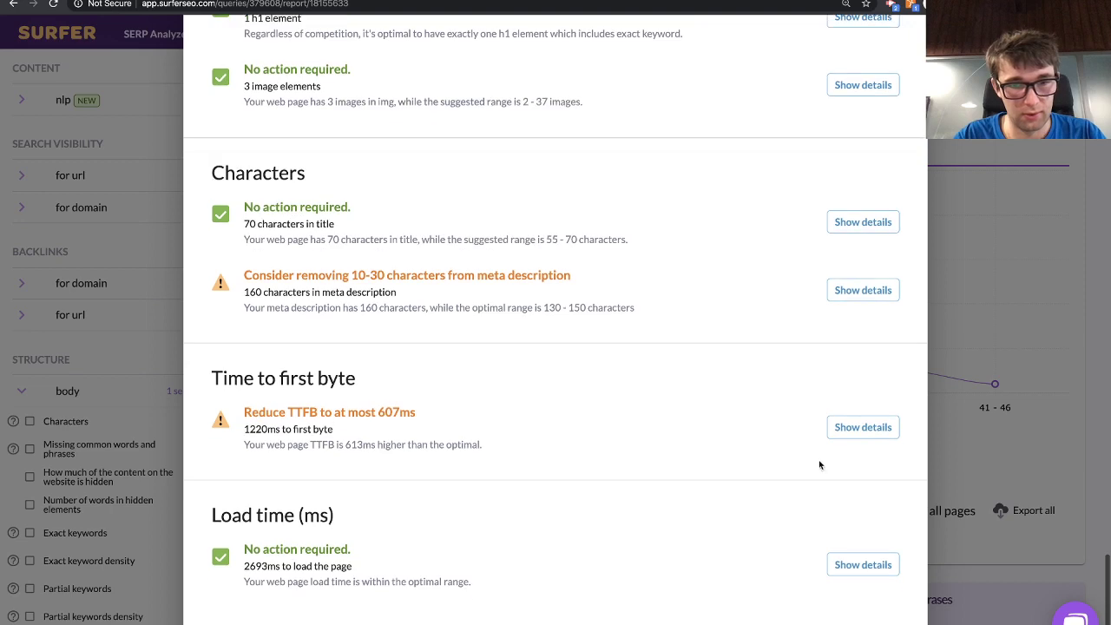
click(862, 426)
scroll(594, 425, down, 4)
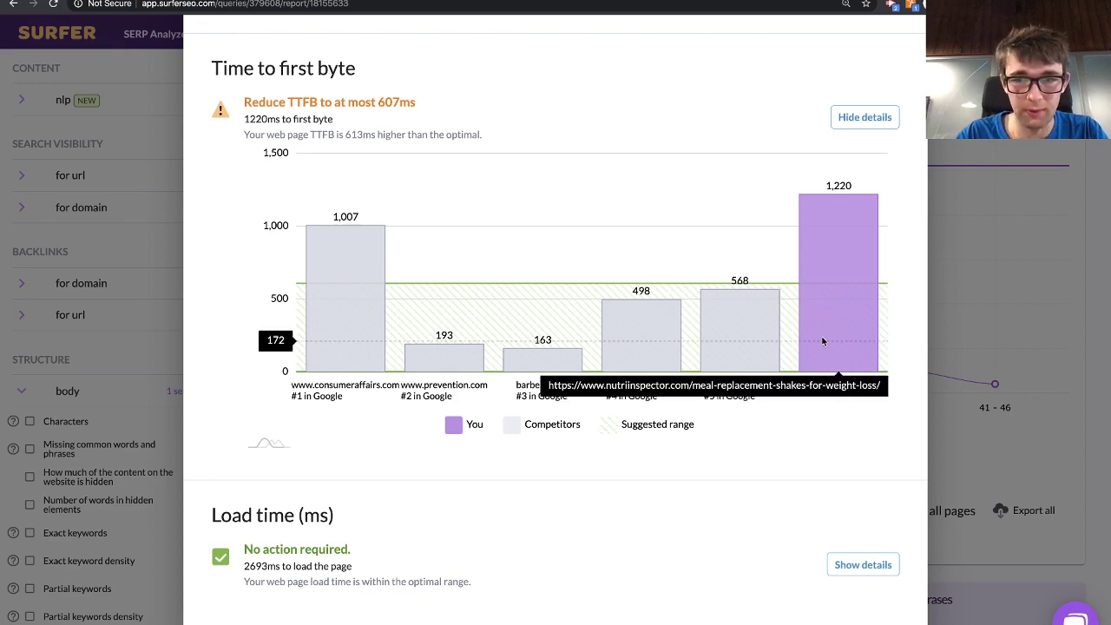
- Recheck the audit from the paragraph elements chart back through the words chart and True Density phrases to the report's summary
scroll(680, 464, up, 10)
scroll(680, 463, up, 8)
scroll(679, 464, down, 8)
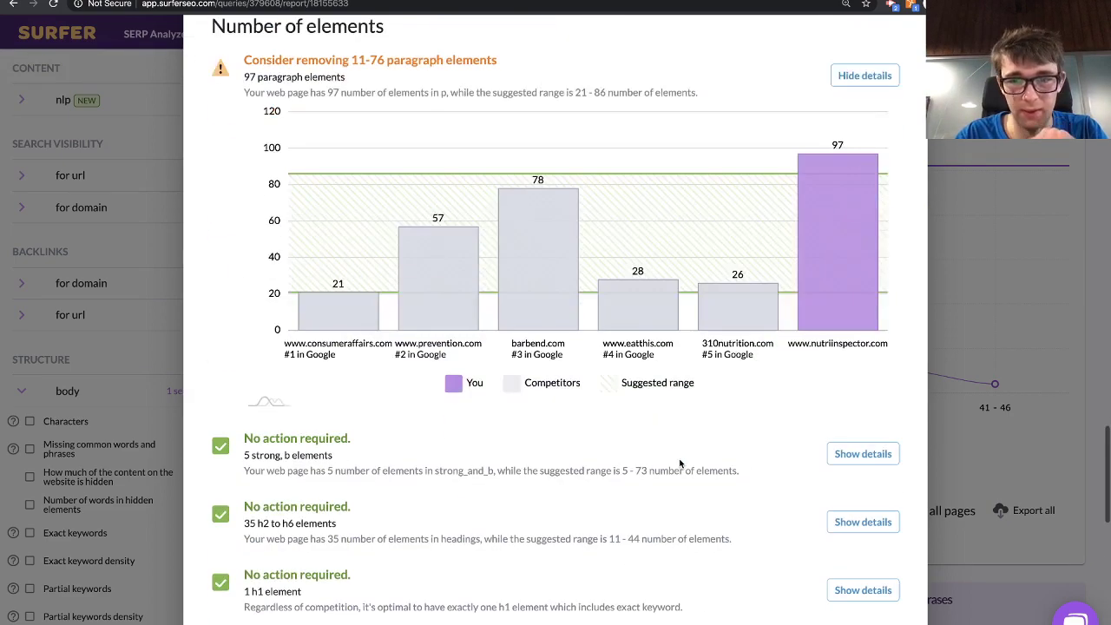
scroll(680, 463, up, 15)
scroll(680, 464, up, 2)
scroll(679, 463, down, 3)
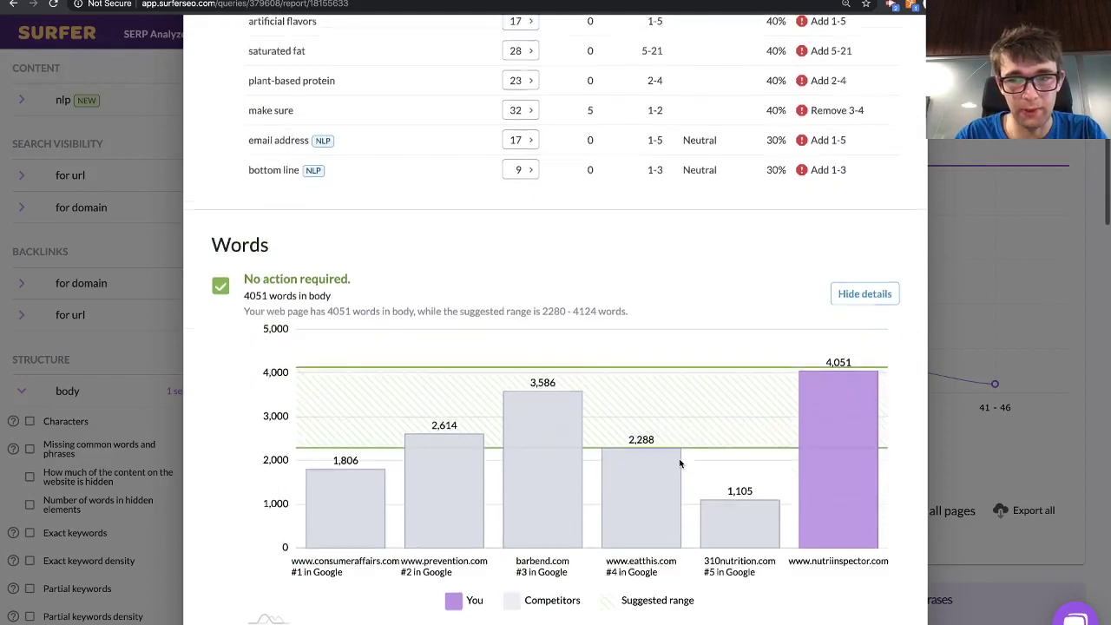
scroll(679, 463, up, 6)
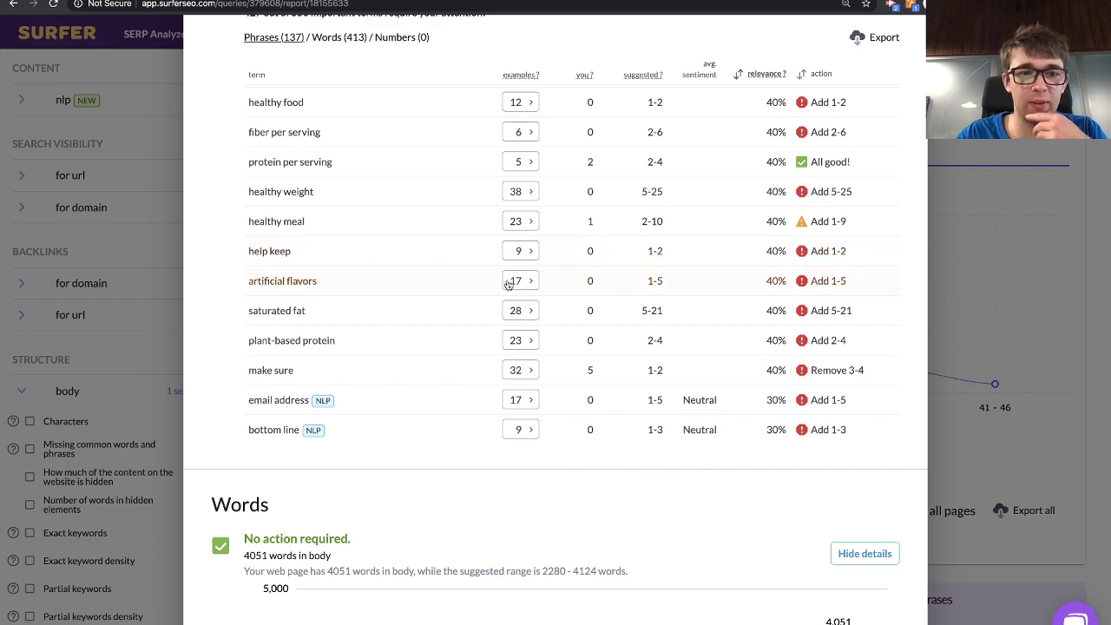
scroll(622, 244, up, 5)
scroll(621, 244, up, 10)
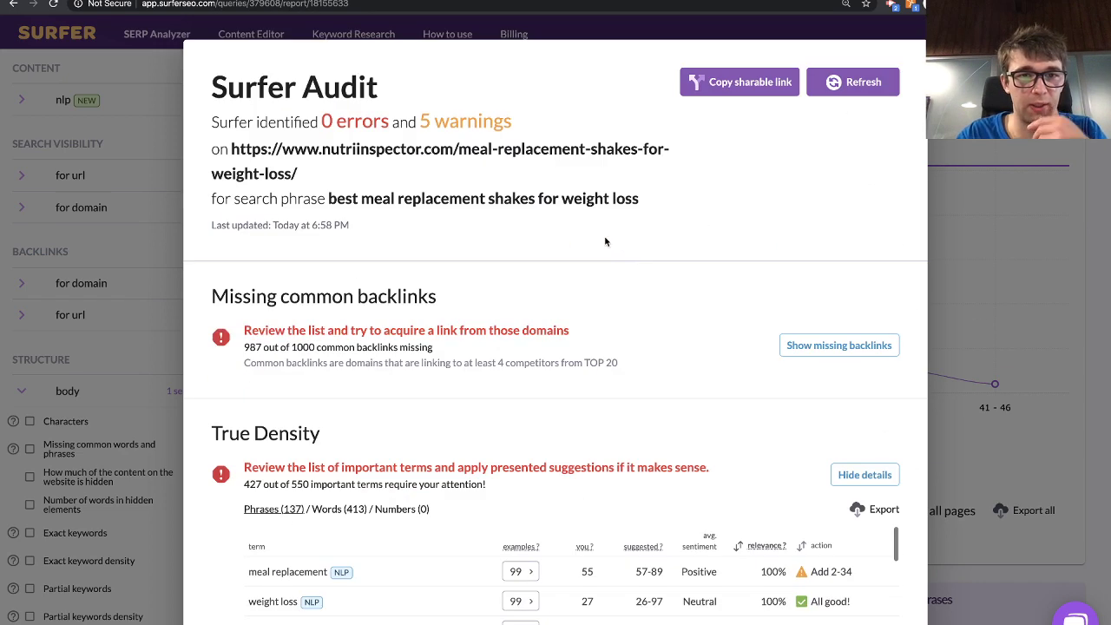
- Copy the audited page's URL from the report summary and open that page in a new browser tab
drag(231, 149, 315, 174)
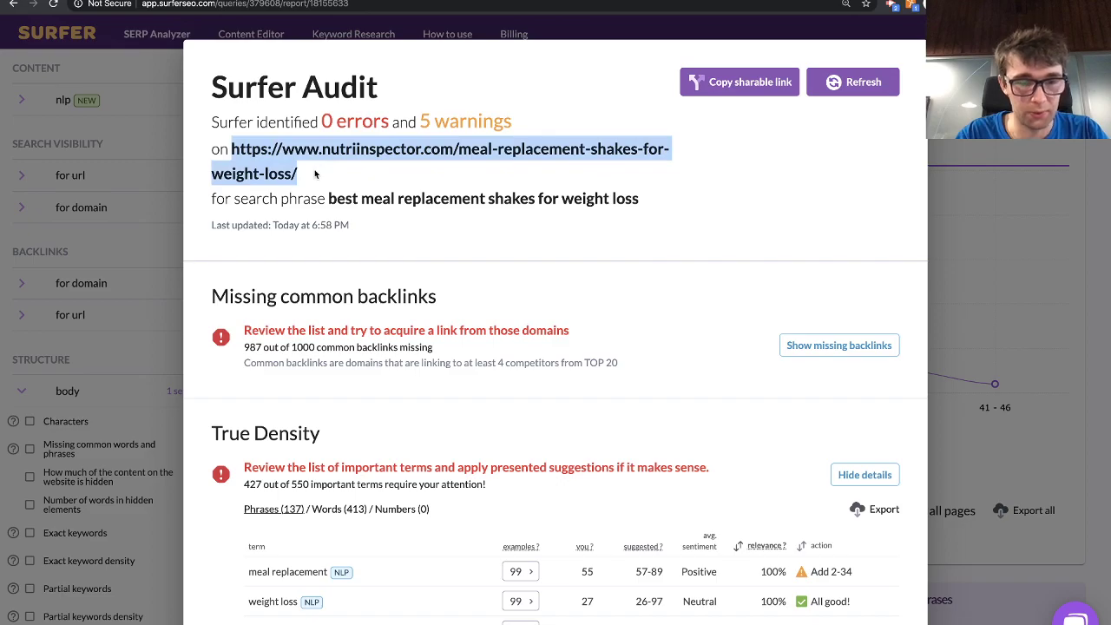
key(ctrl+c)
key(ctrl+t)
key(ctrl+v)
key(Return)
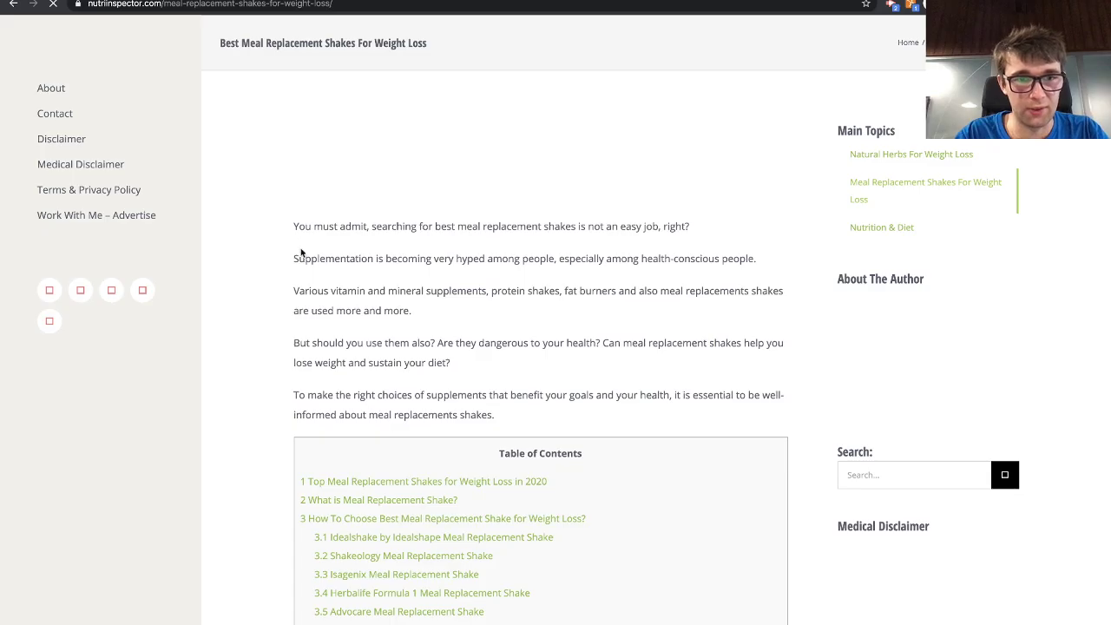
- Copy the article's text from its opening sentence through the "One Comment" heading and return to the Surfer Audit
drag(294, 228, 693, 241)
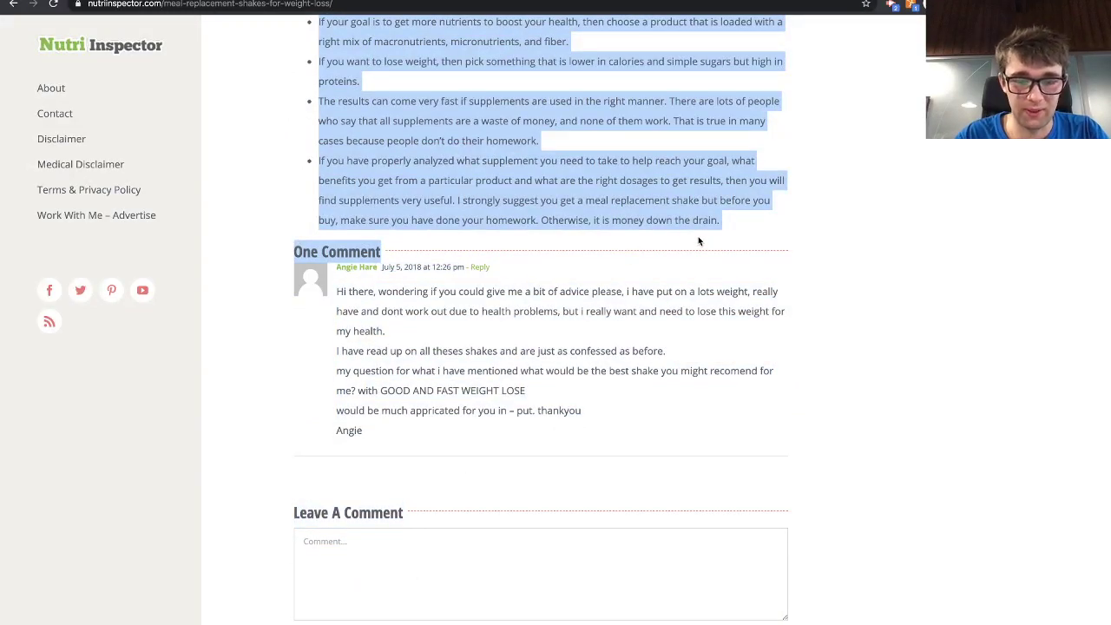
scroll(580, 241, up, 20)
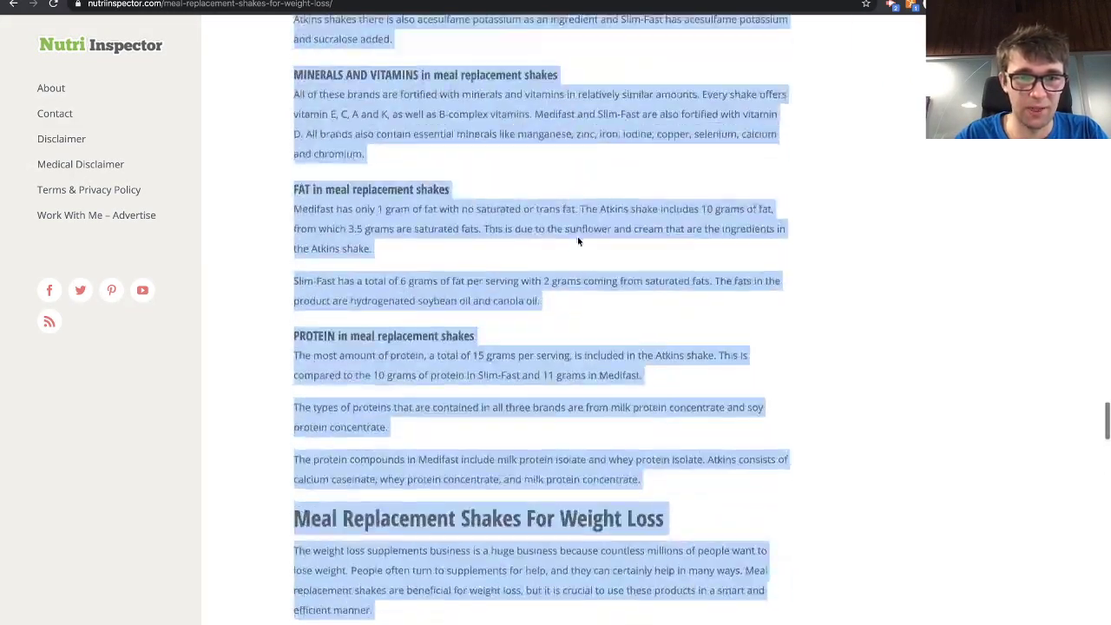
scroll(579, 241, up, 1)
click(162, 0)
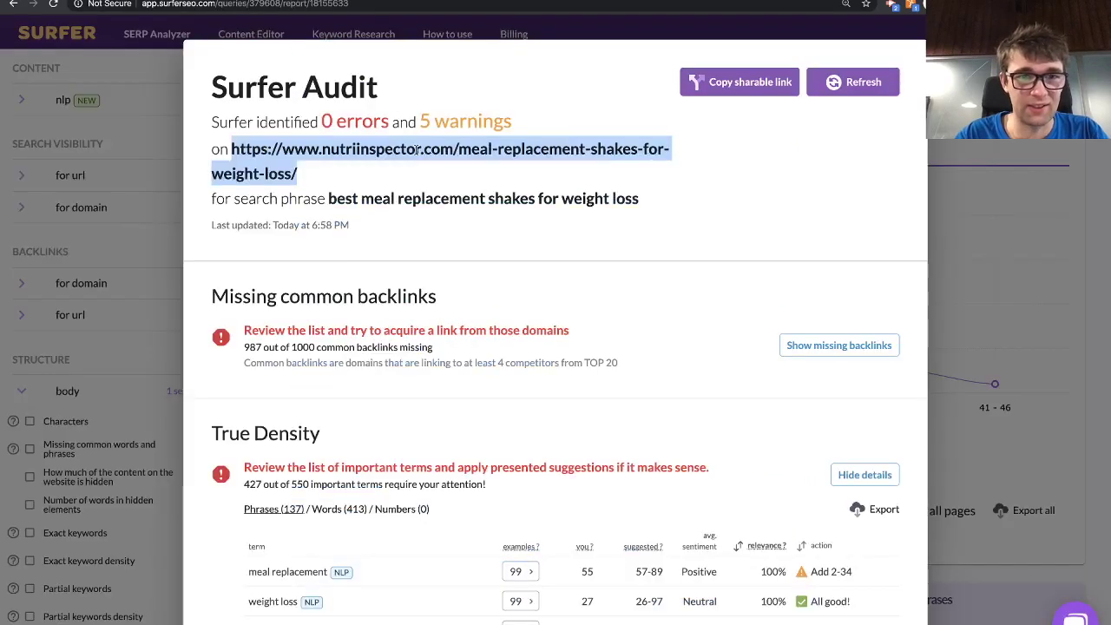
- Close the audit and open the Content Editor draft for "best meal replacement shakes for weight loss"
click(954, 229)
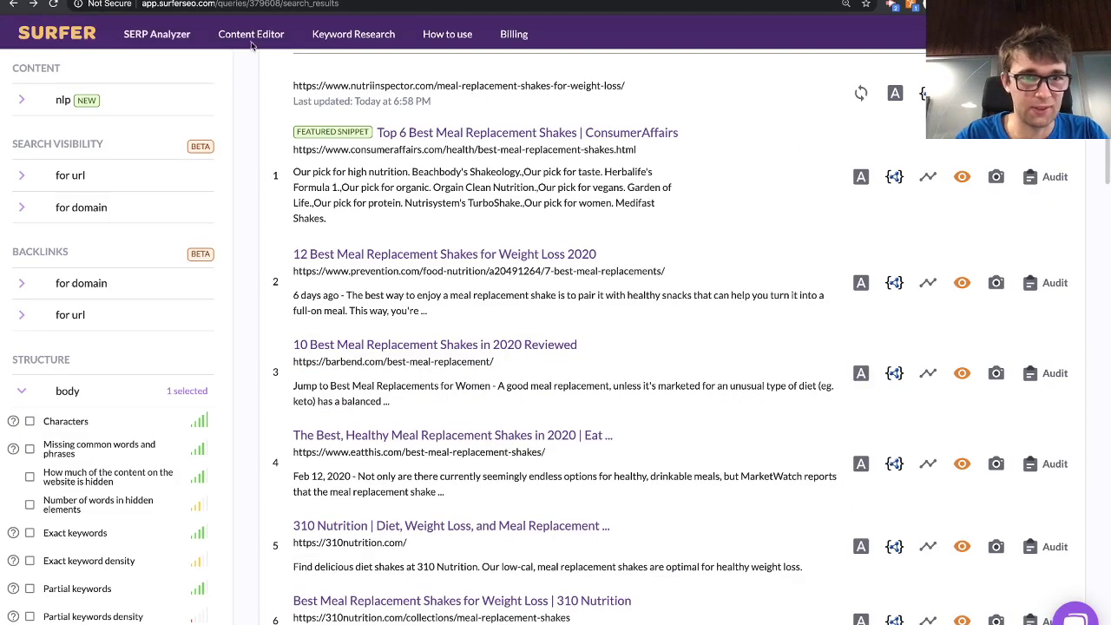
click(251, 35)
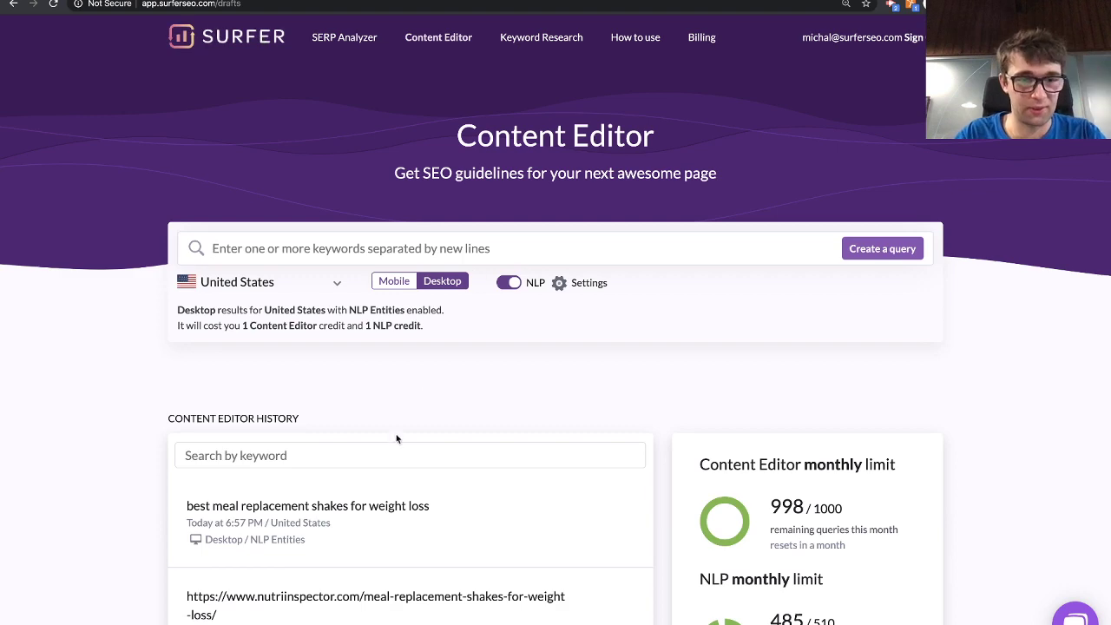
click(361, 500)
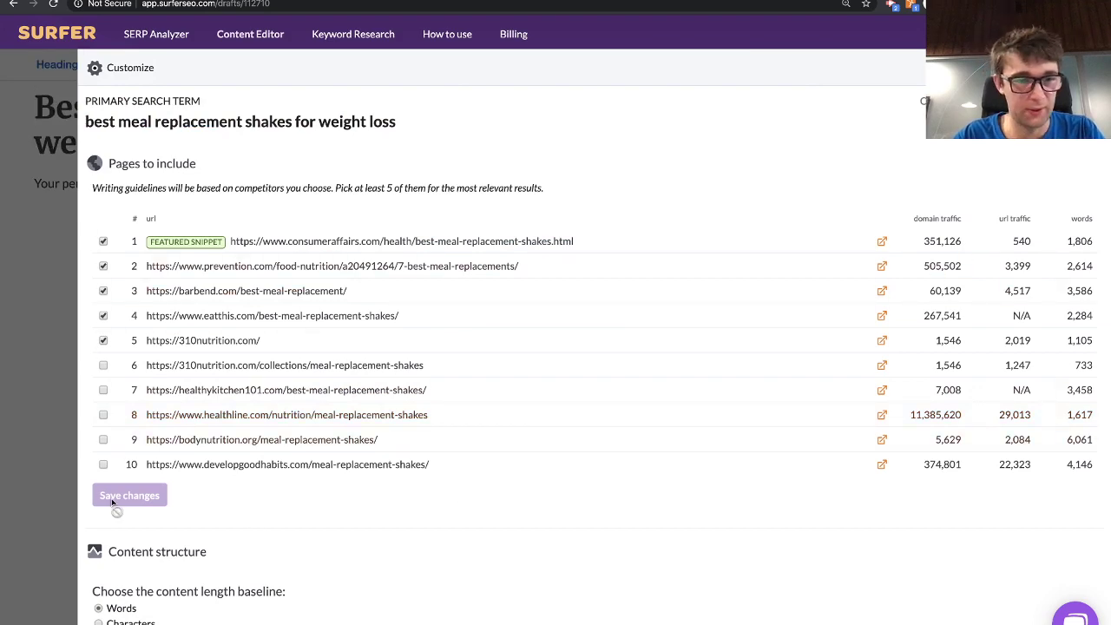
- Leave the draft's customization settings and replace all of its placeholder content with the copied article text
click(49, 550)
drag(339, 278, 31, 115)
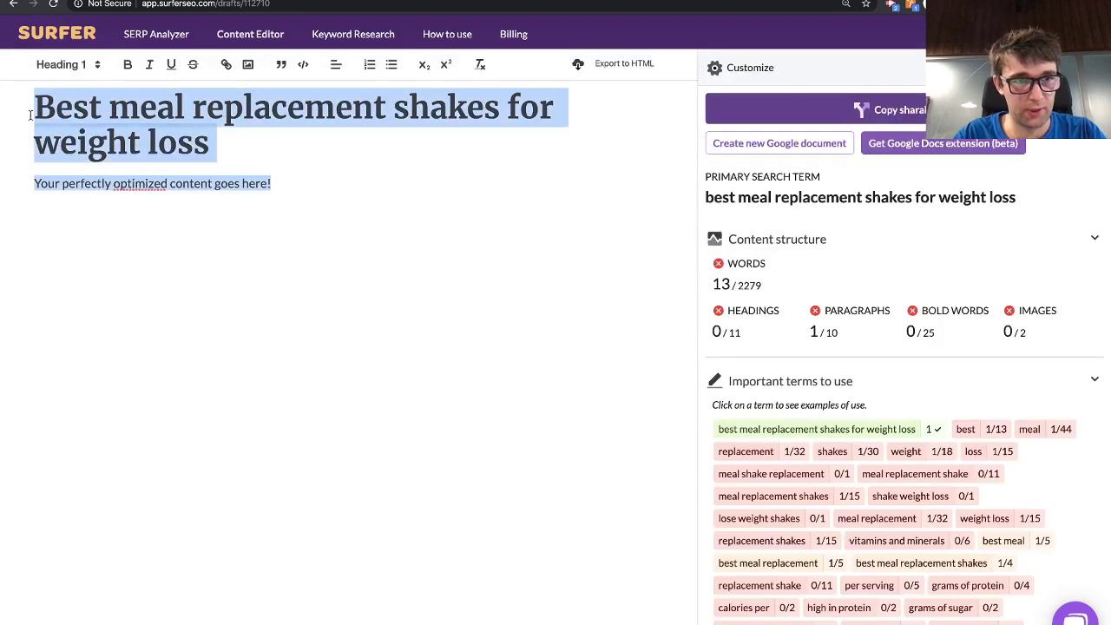
key(ctrl+v)
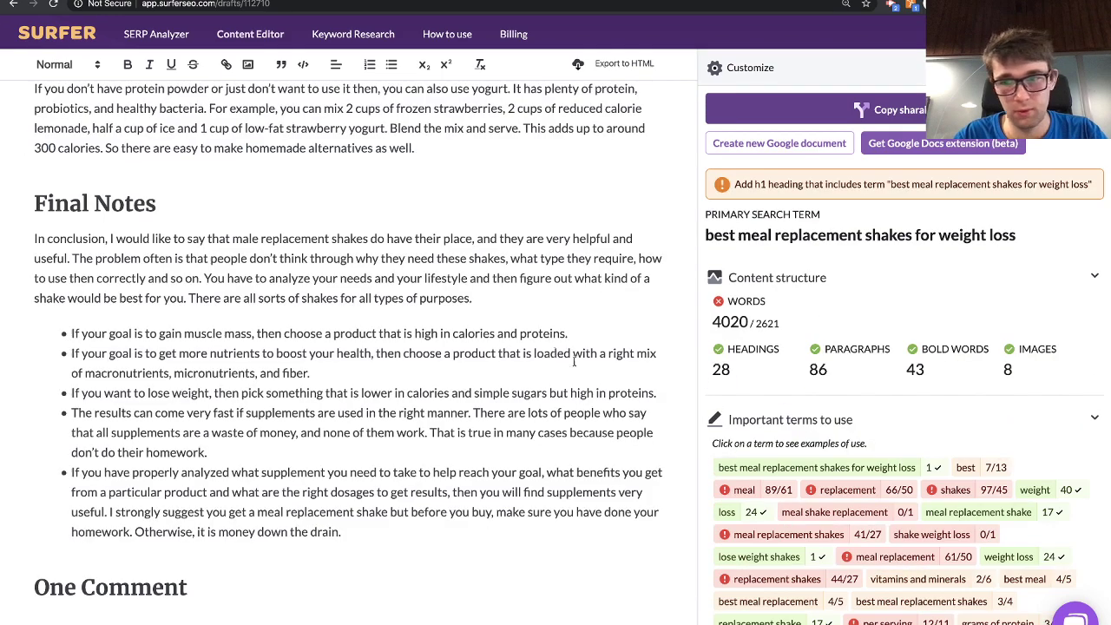
- Examine the pasted article's usage of the important terms, the topics and questions to answer, and the list of other terms
scroll(874, 472, down, 5)
scroll(874, 472, up, 2)
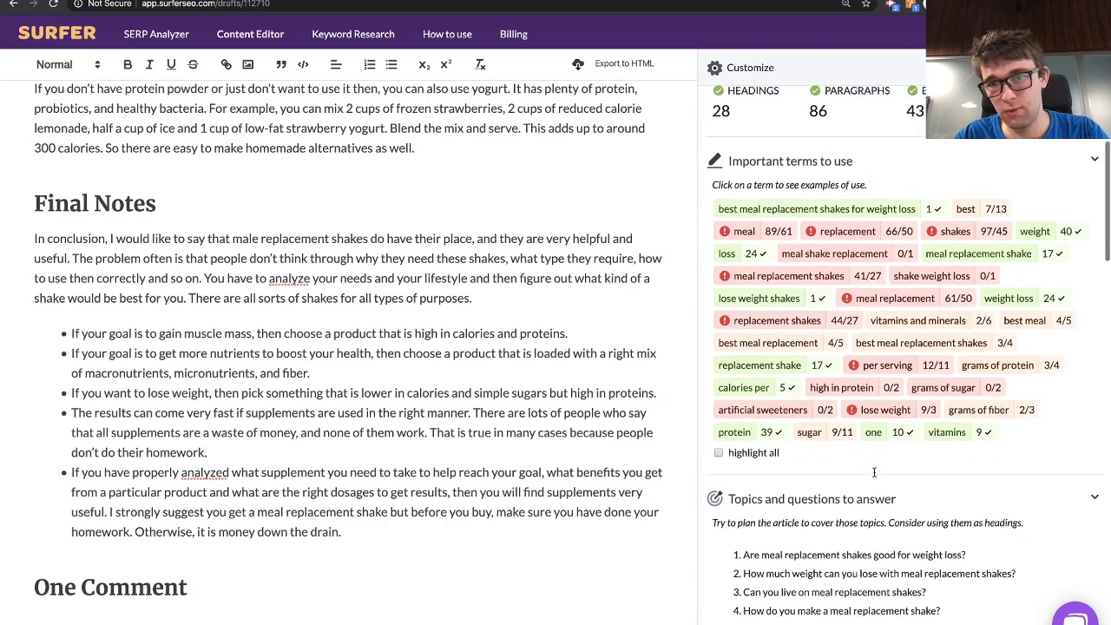
scroll(873, 470, up, 1)
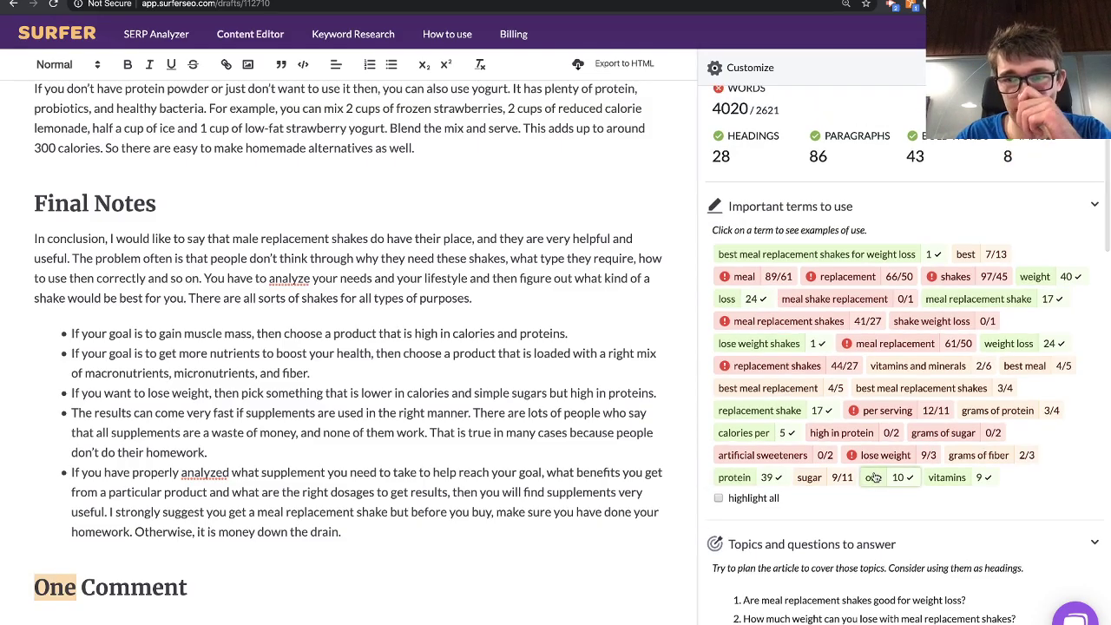
scroll(873, 477, down, 2)
scroll(875, 476, down, 12)
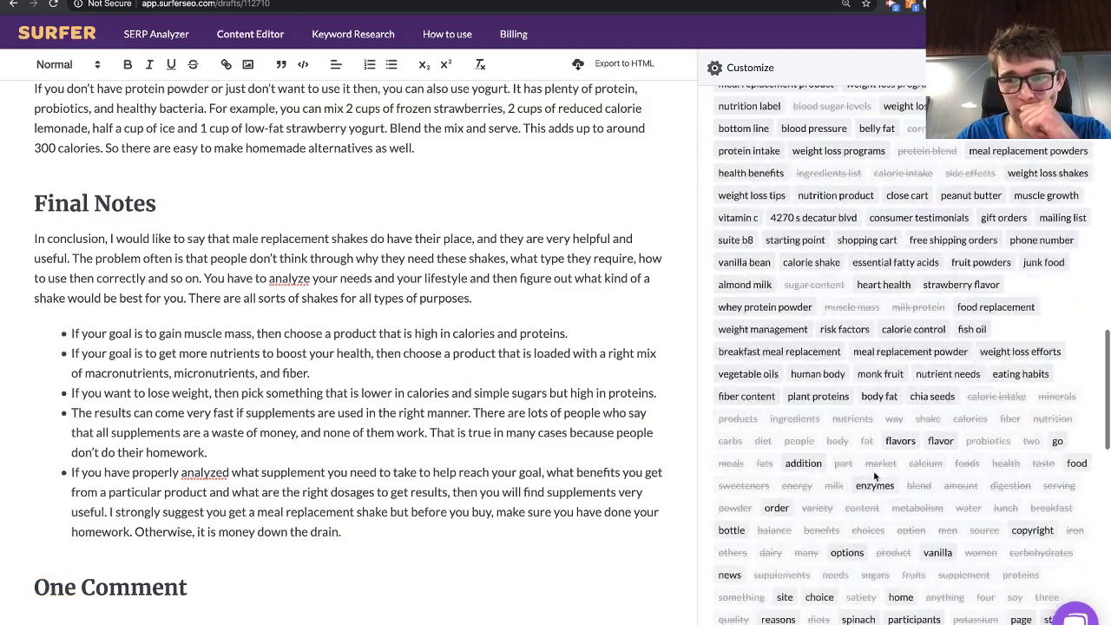
scroll(874, 473, down, 4)
scroll(874, 474, up, 20)
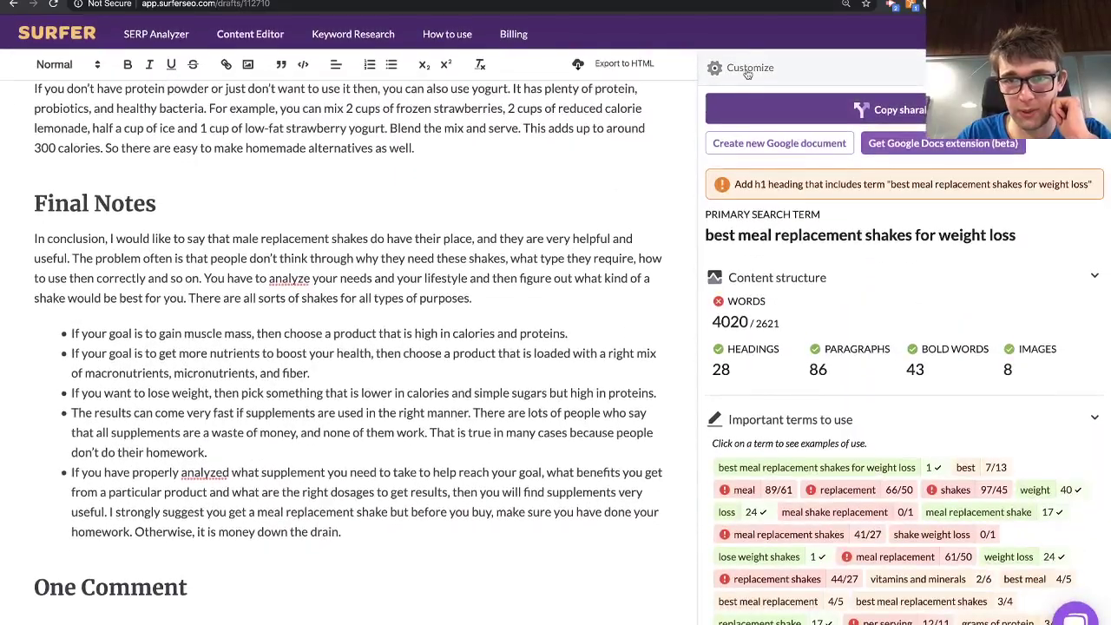
- Customize the draft's guidelines to show the range of use for all terms, and return to the editor
click(745, 69)
scroll(734, 447, down, 8)
scroll(731, 445, up, 3)
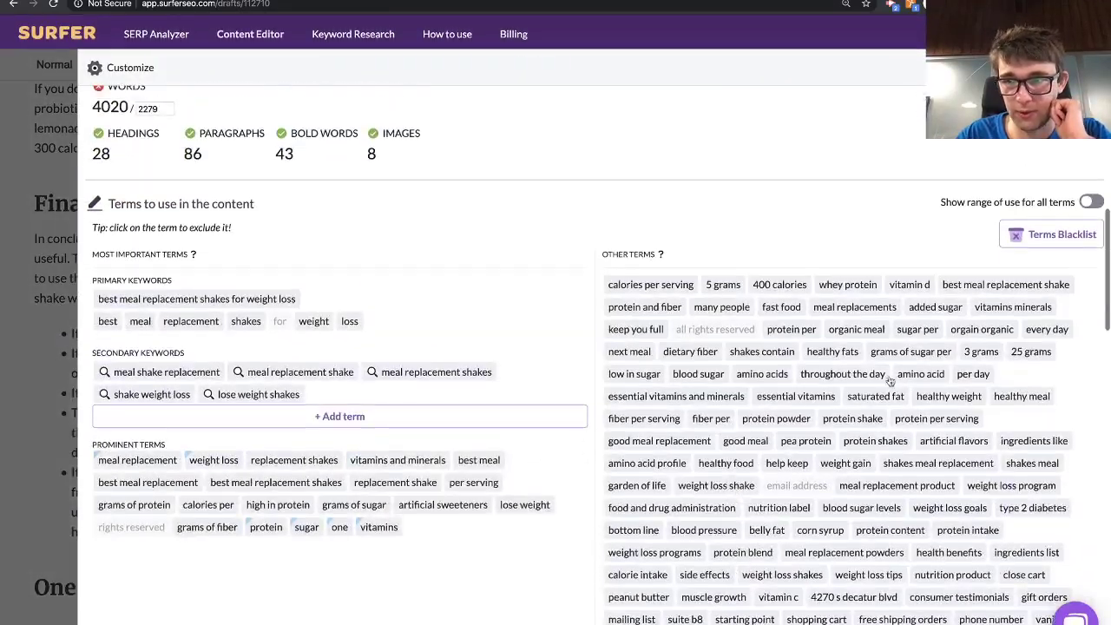
click(1090, 202)
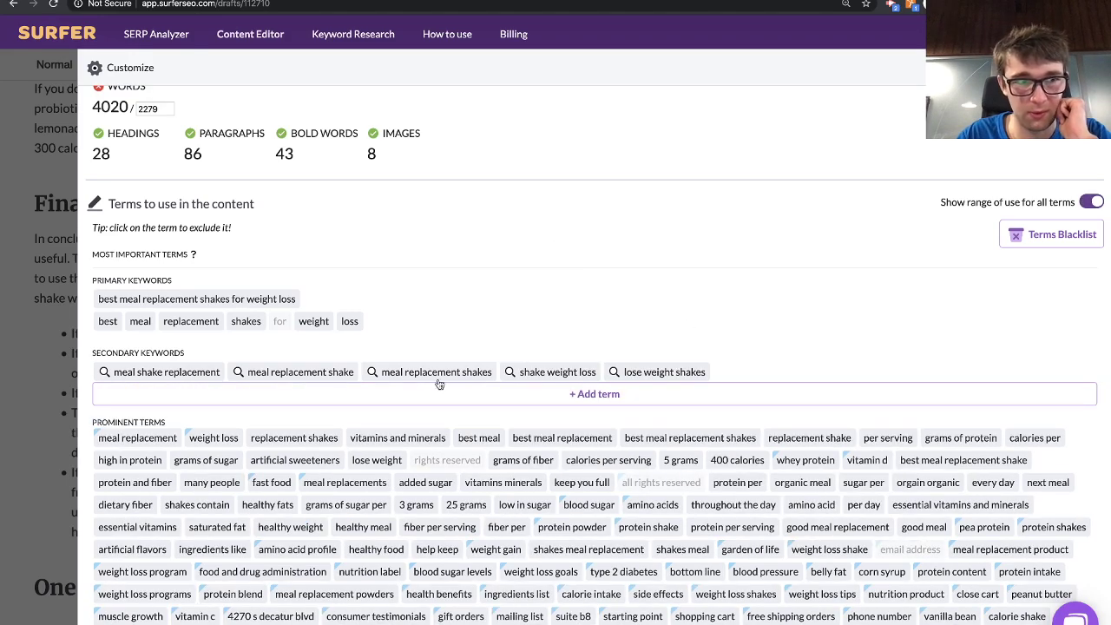
click(48, 384)
- Review the usage ranges of all suggested terms in the draft, looking for missing and overused ones
scroll(830, 347, up, 8)
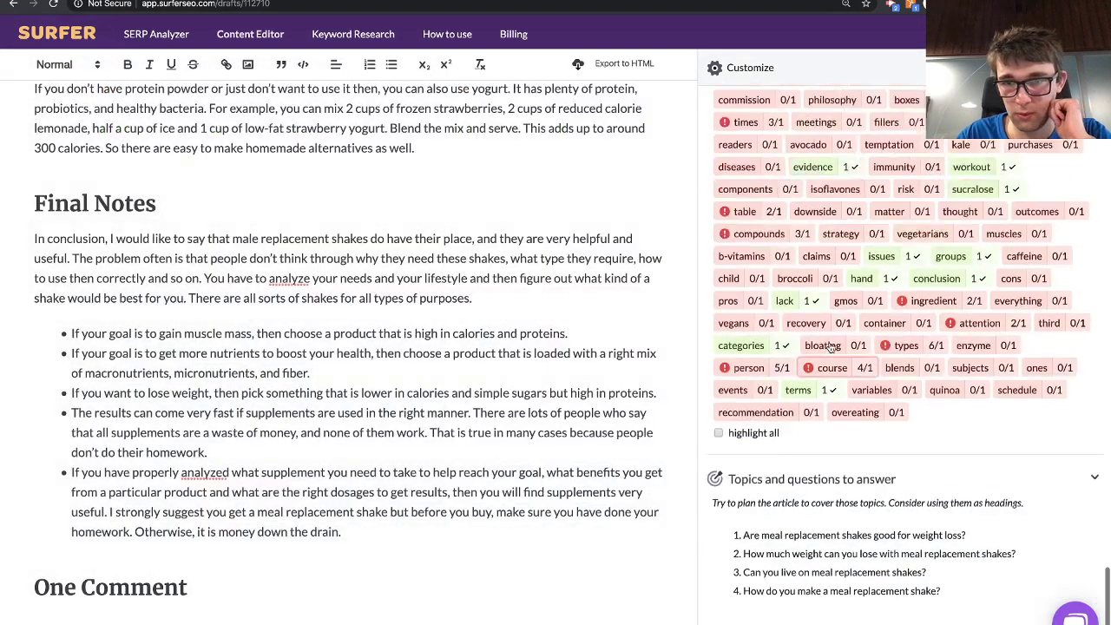
scroll(830, 347, down, 4)
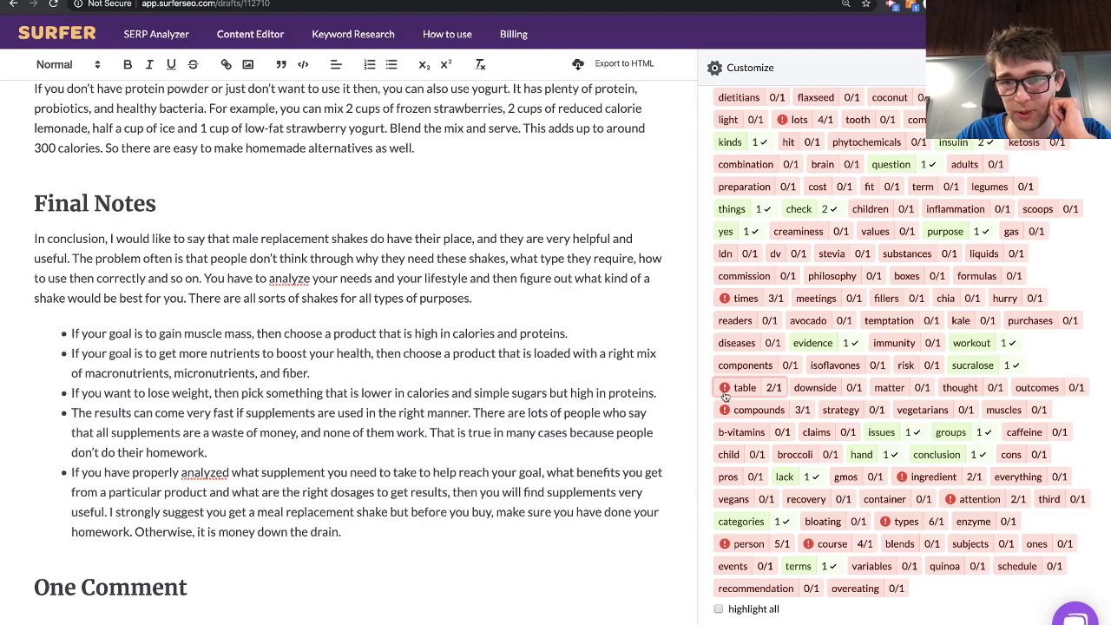
scroll(851, 424, down, 2)
scroll(850, 423, up, 10)
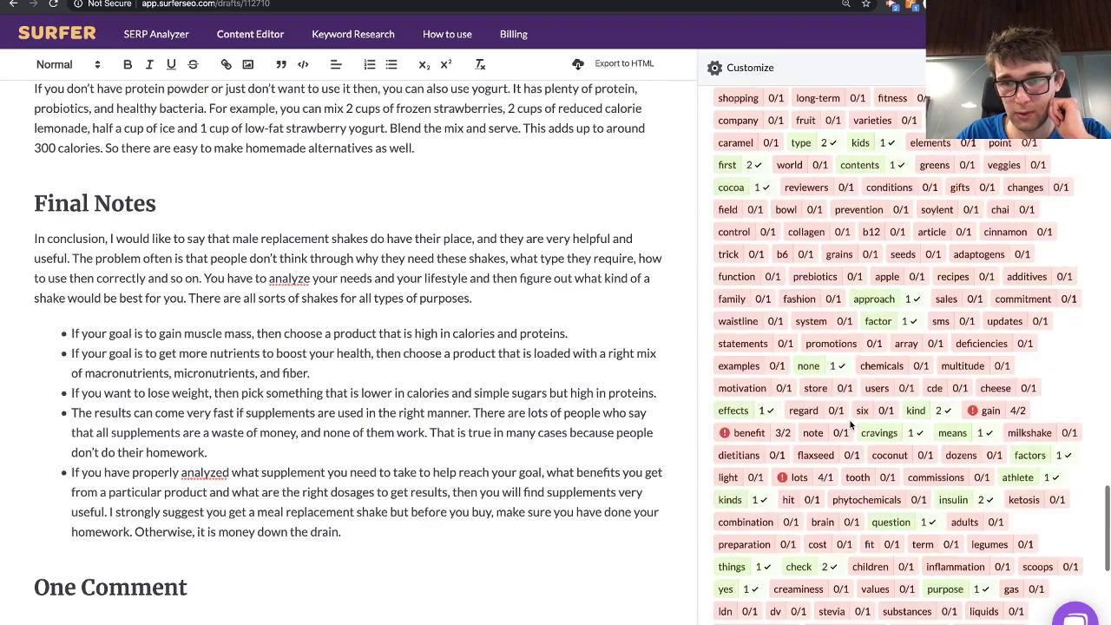
scroll(852, 425, up, 10)
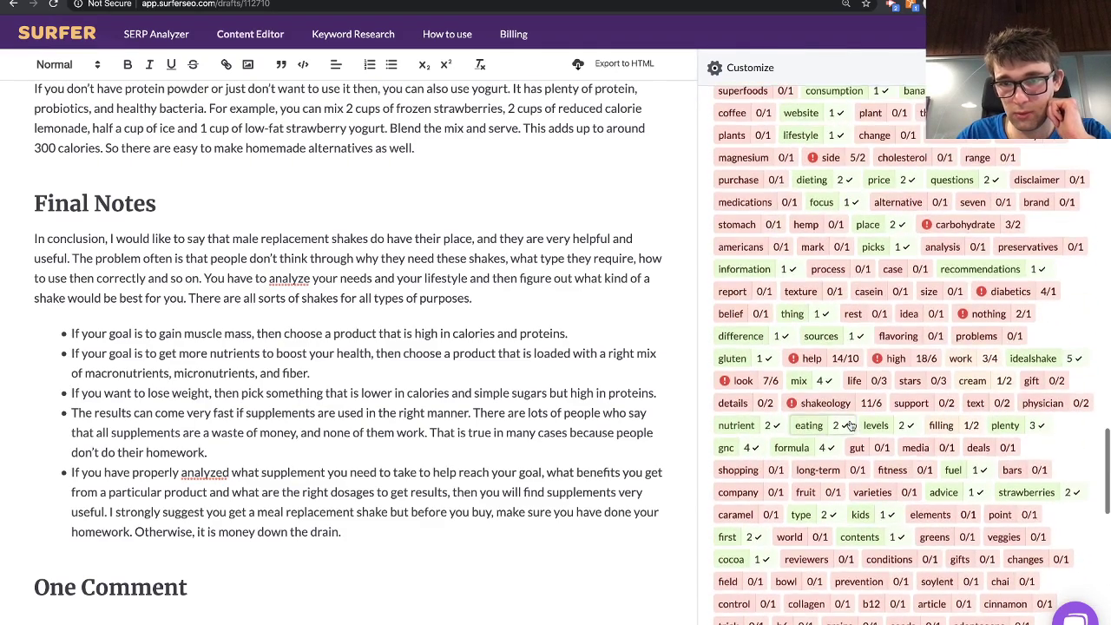
scroll(852, 425, up, 10)
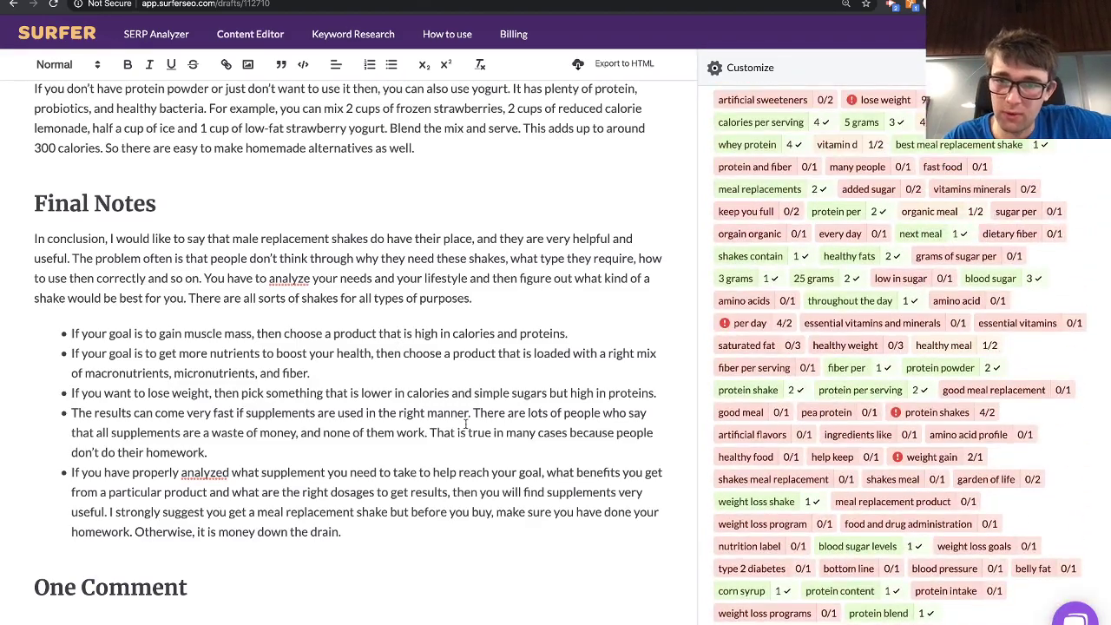
scroll(733, 189, up, 5)
scroll(734, 190, up, 3)
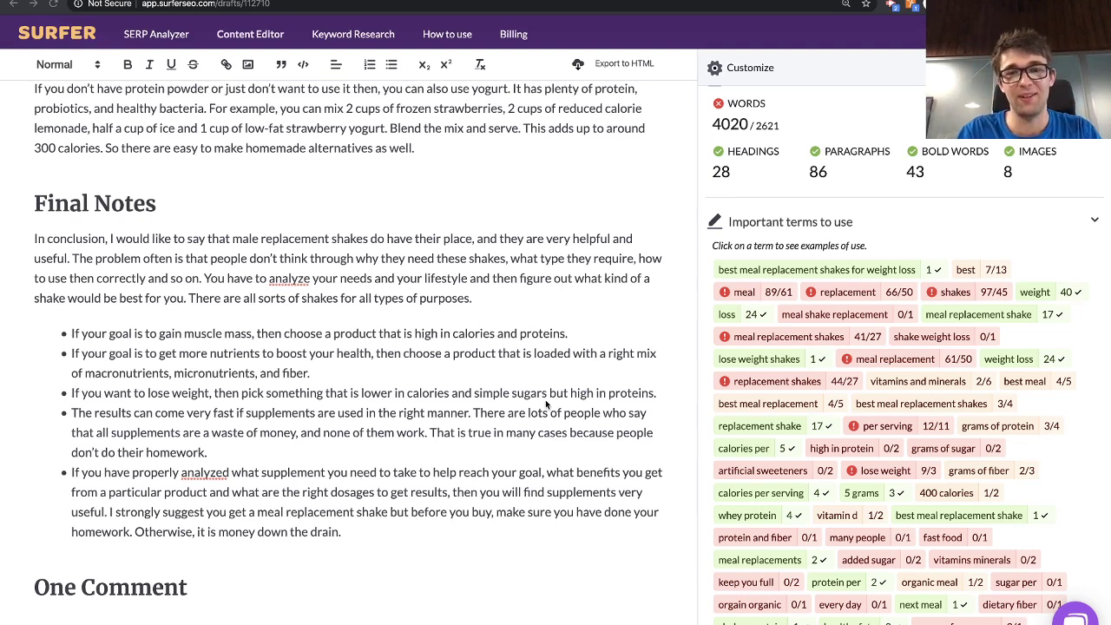
- Switch to the YouTube Studio live stream dashboard with the viewers' chat
key(ctrl+Right)
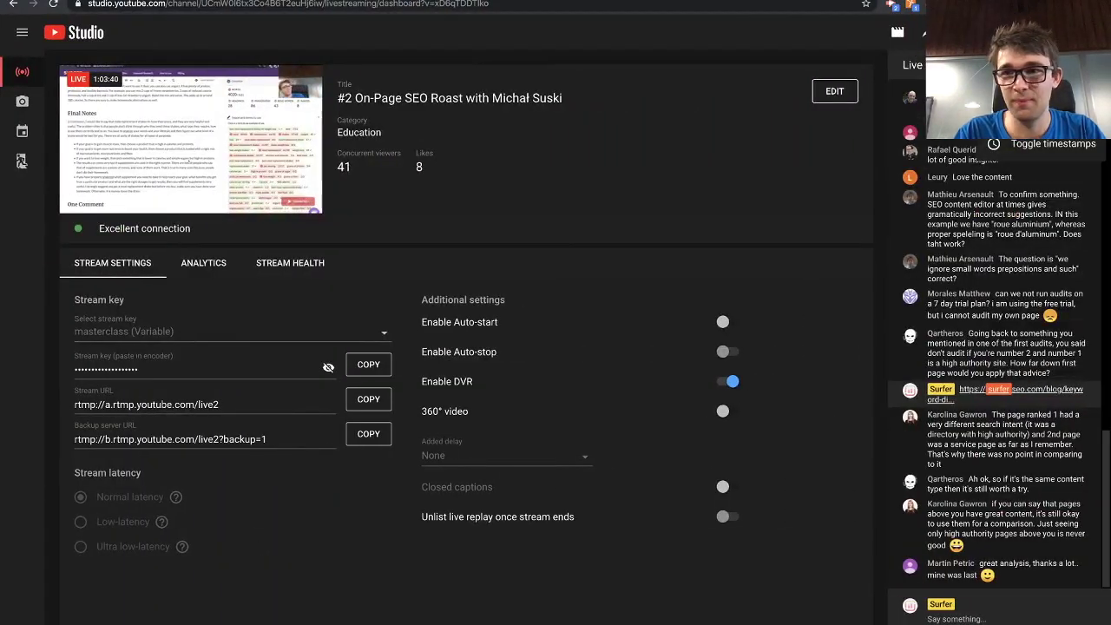